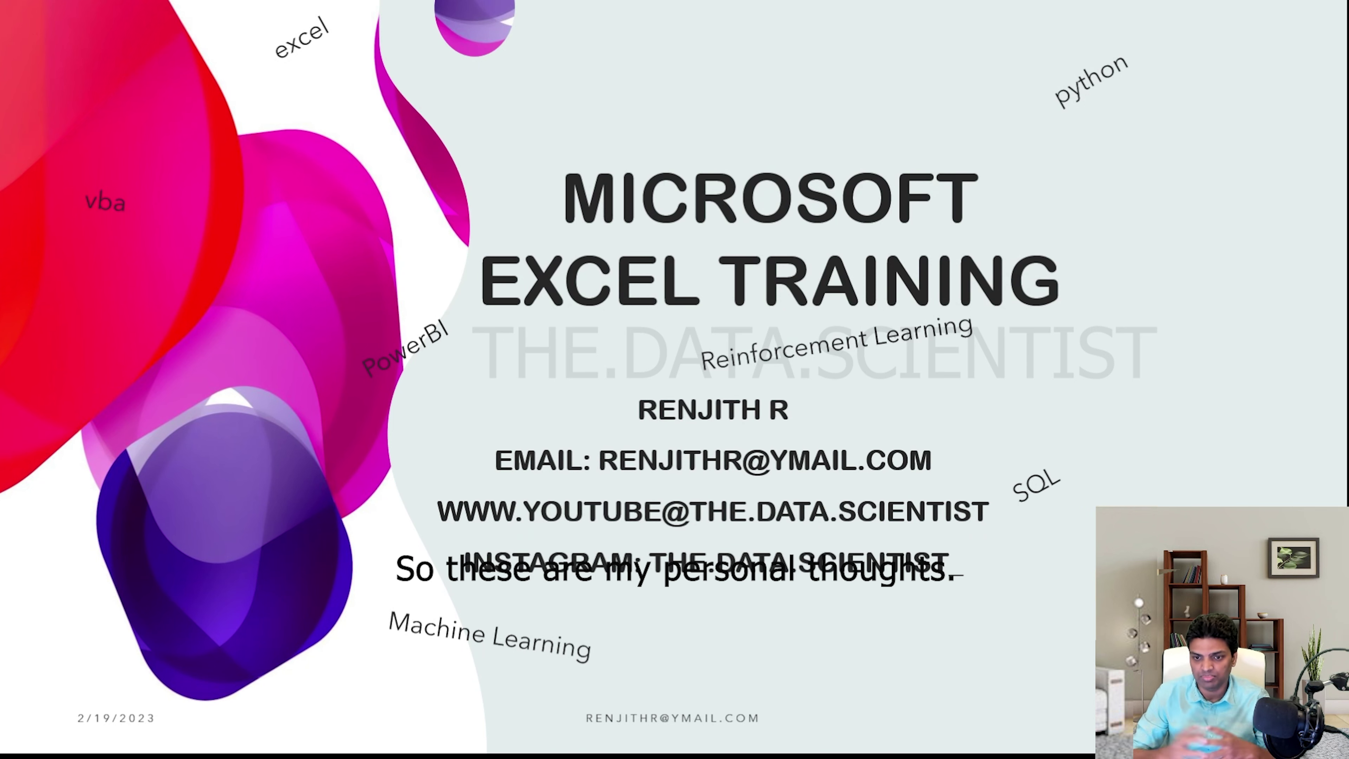
Present the About Me slide's experience and Specialized Domain bullets, then advance to Any Question
key("Right")
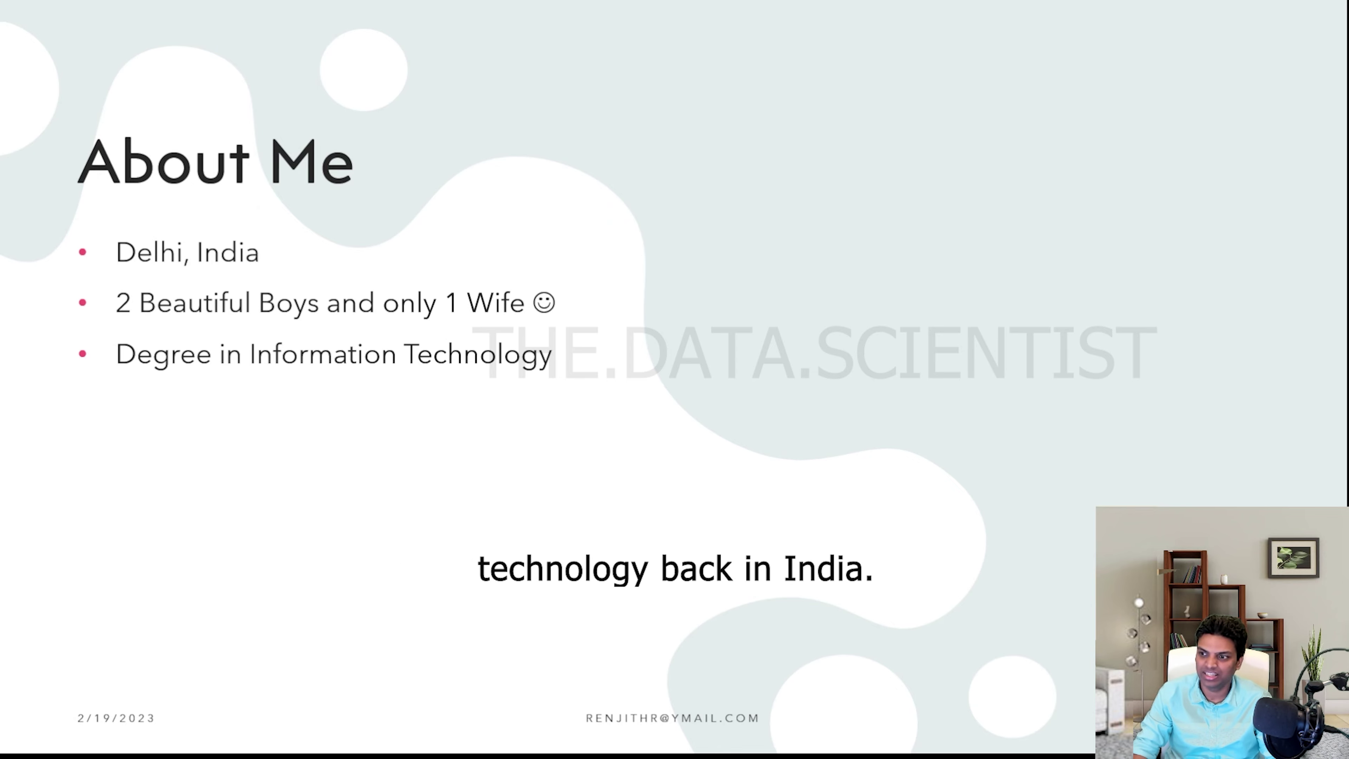
key("Right")
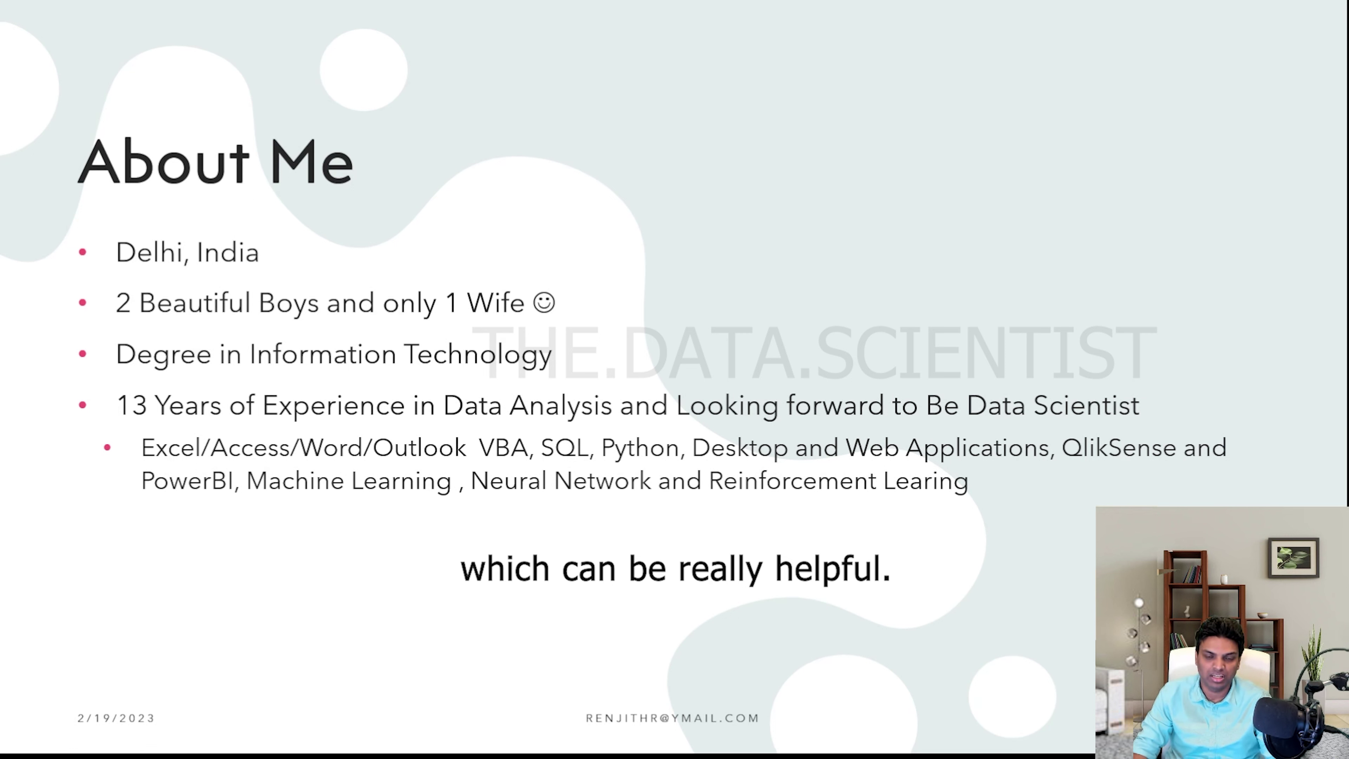
key("Right")
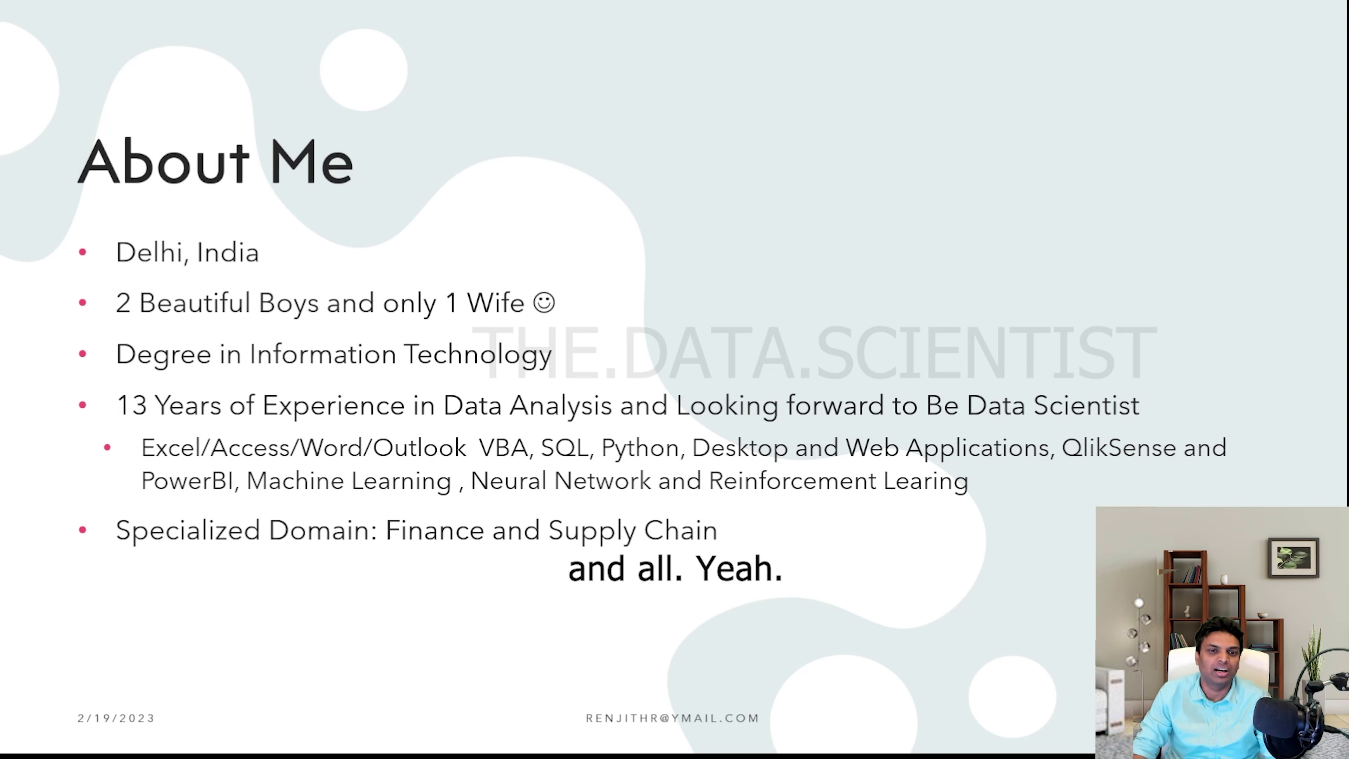
key("Right")
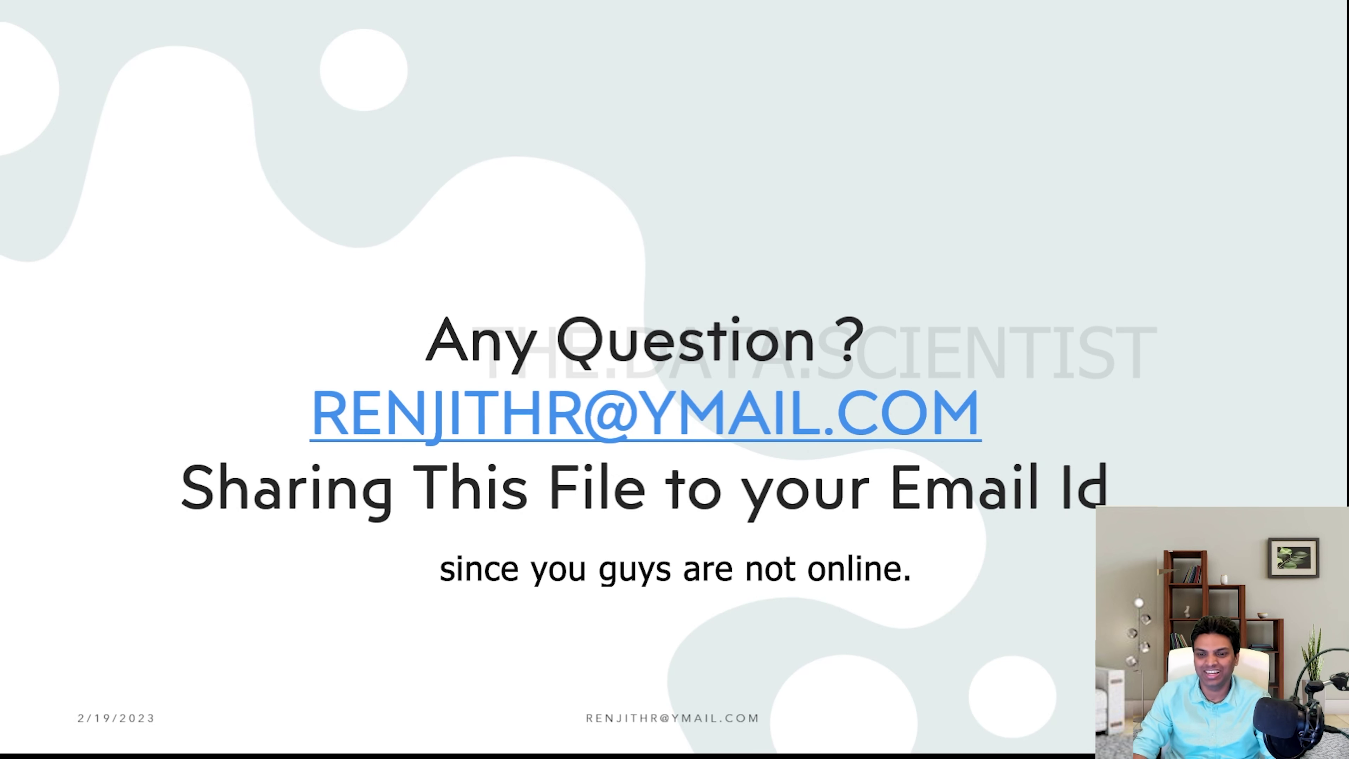
Reveal the TIPS slide's first, Practise More and large-formula tips
key("Right")
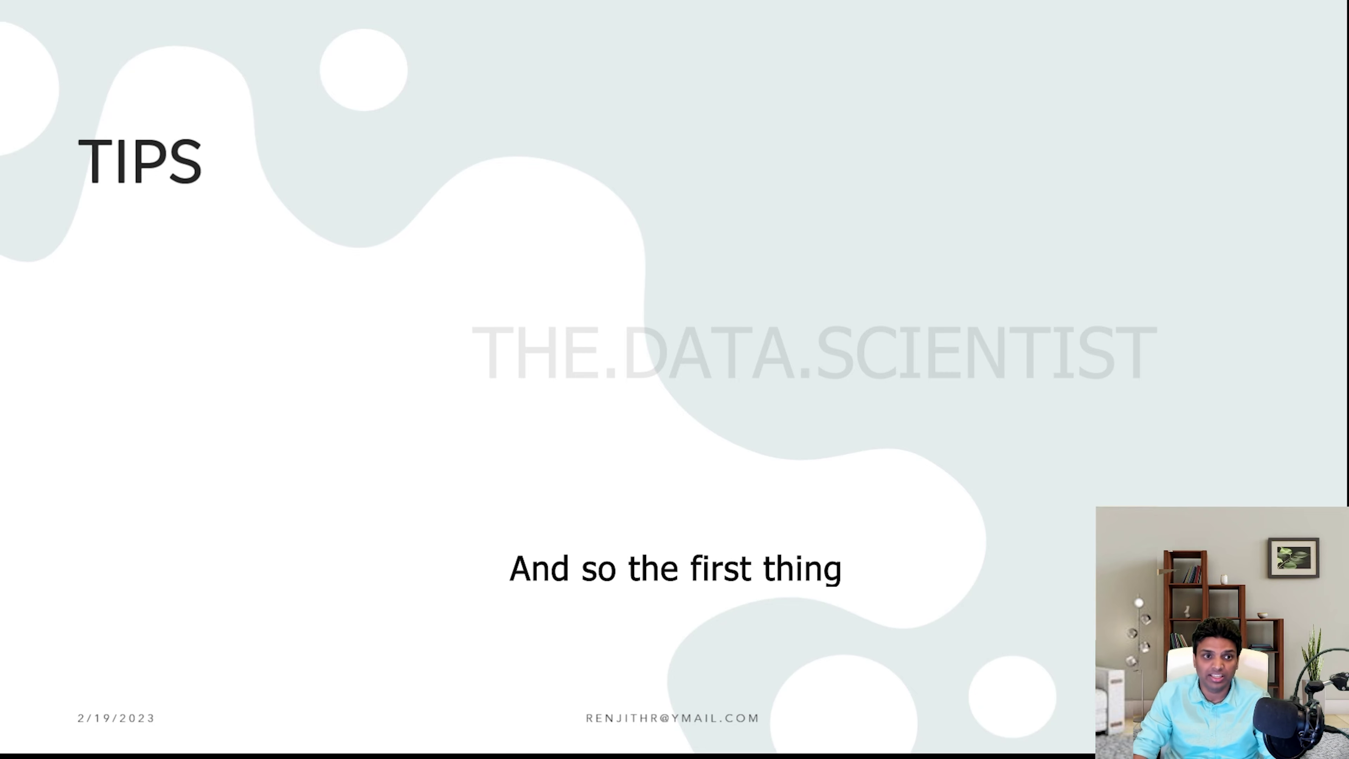
key("Right")
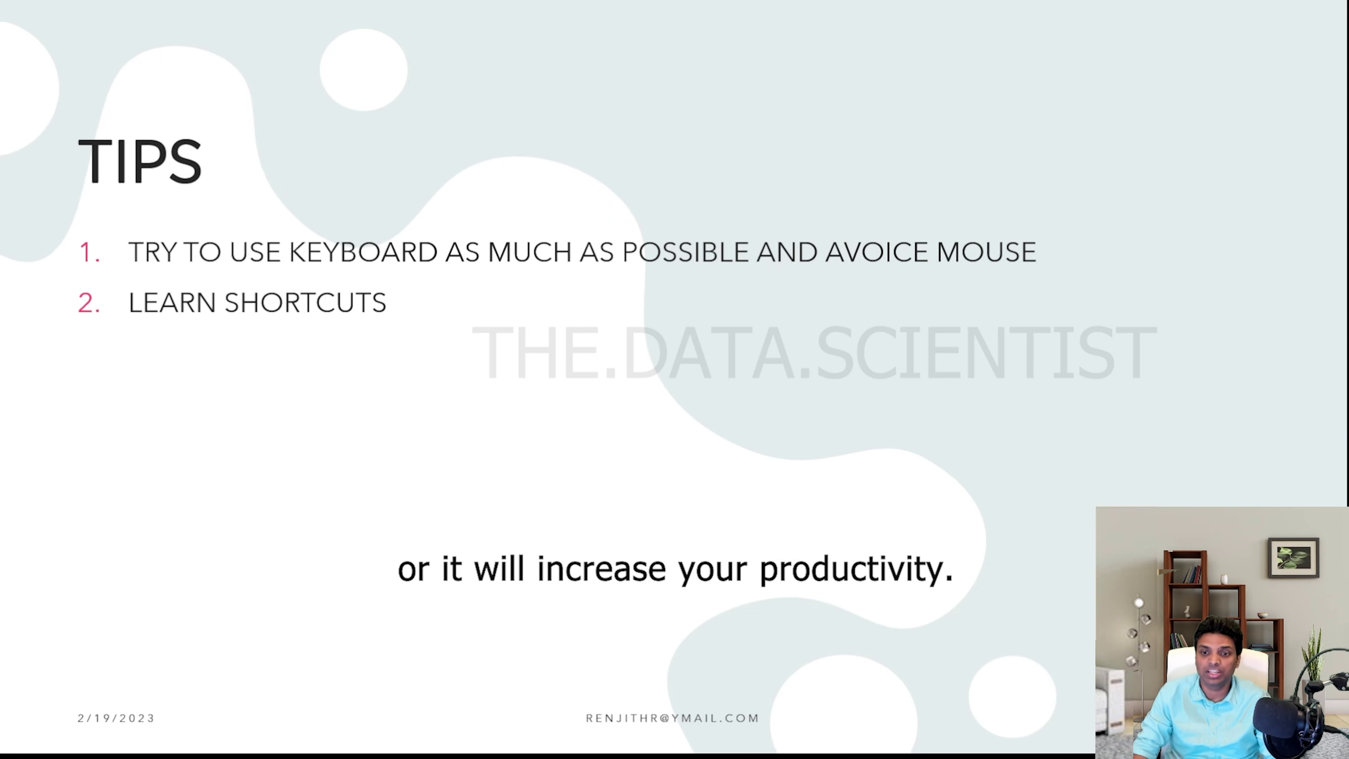
key("Right")
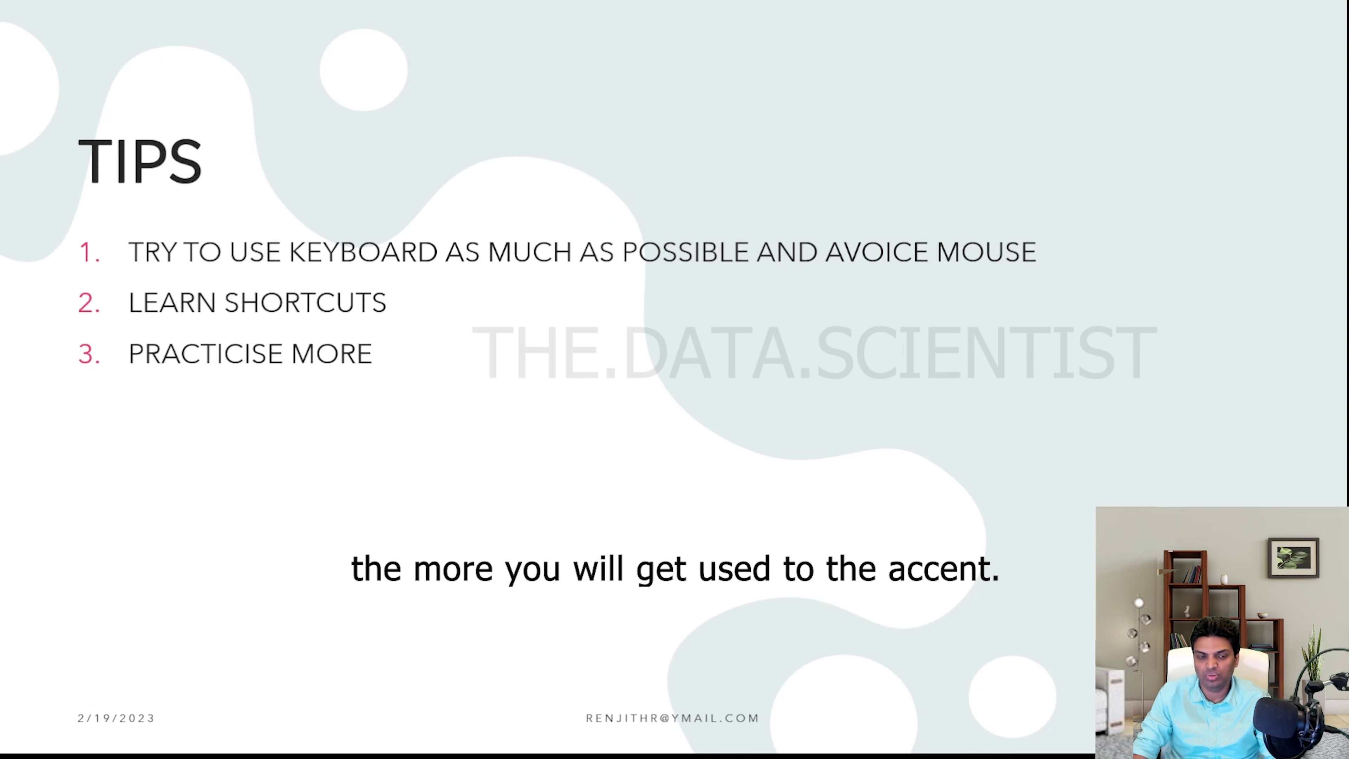
key("Right")
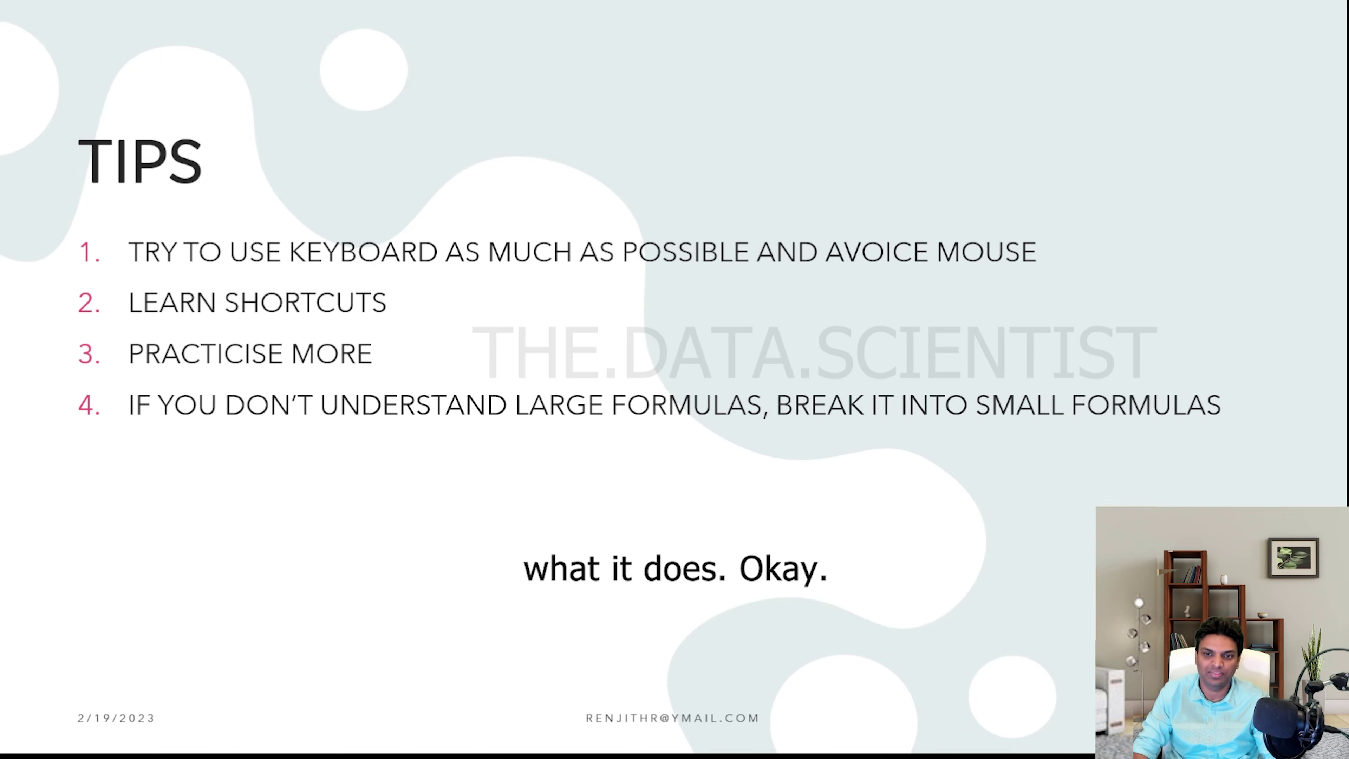
Show the Auto Sum (Alt + =) trick, then move to Excel's table bottom rows
key("Right")
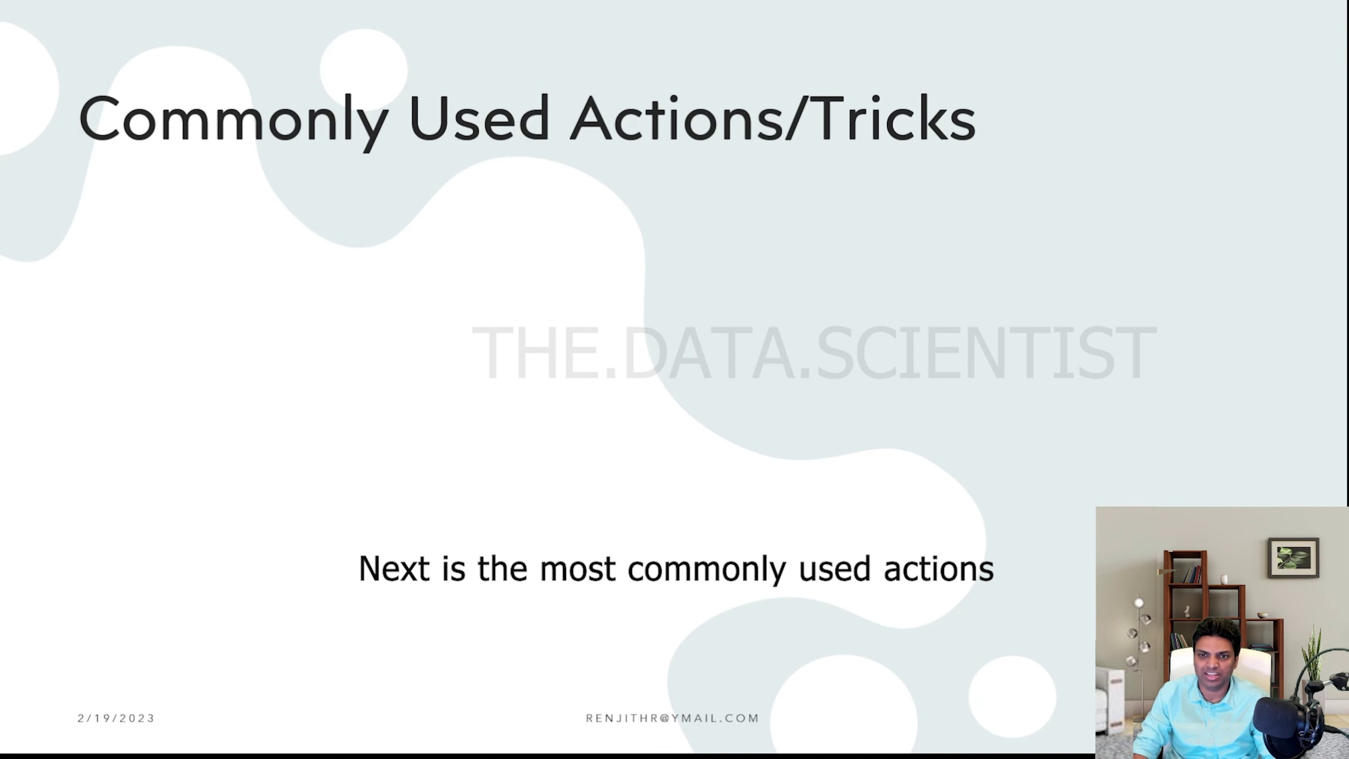
key("Right")
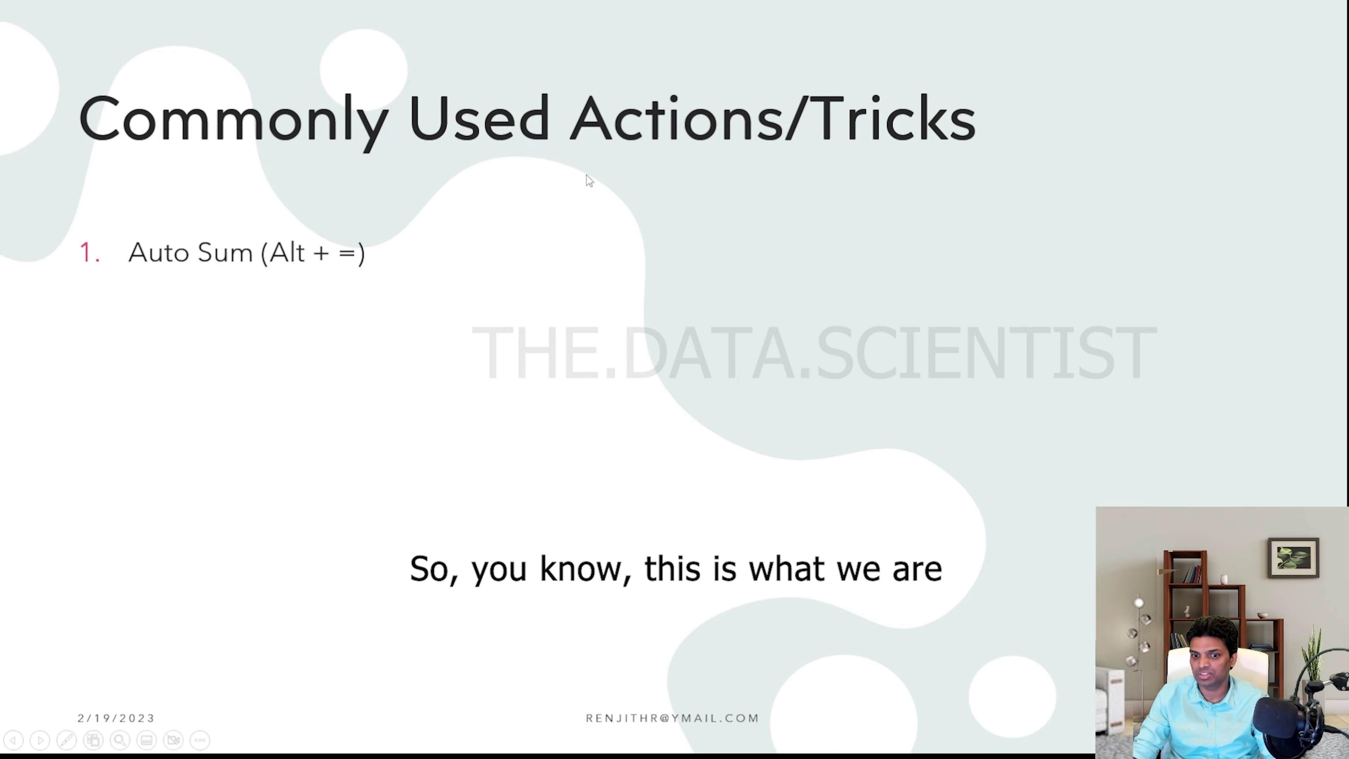
key("alt+Tab")
left_click_drag(48, 401, 944, 401)
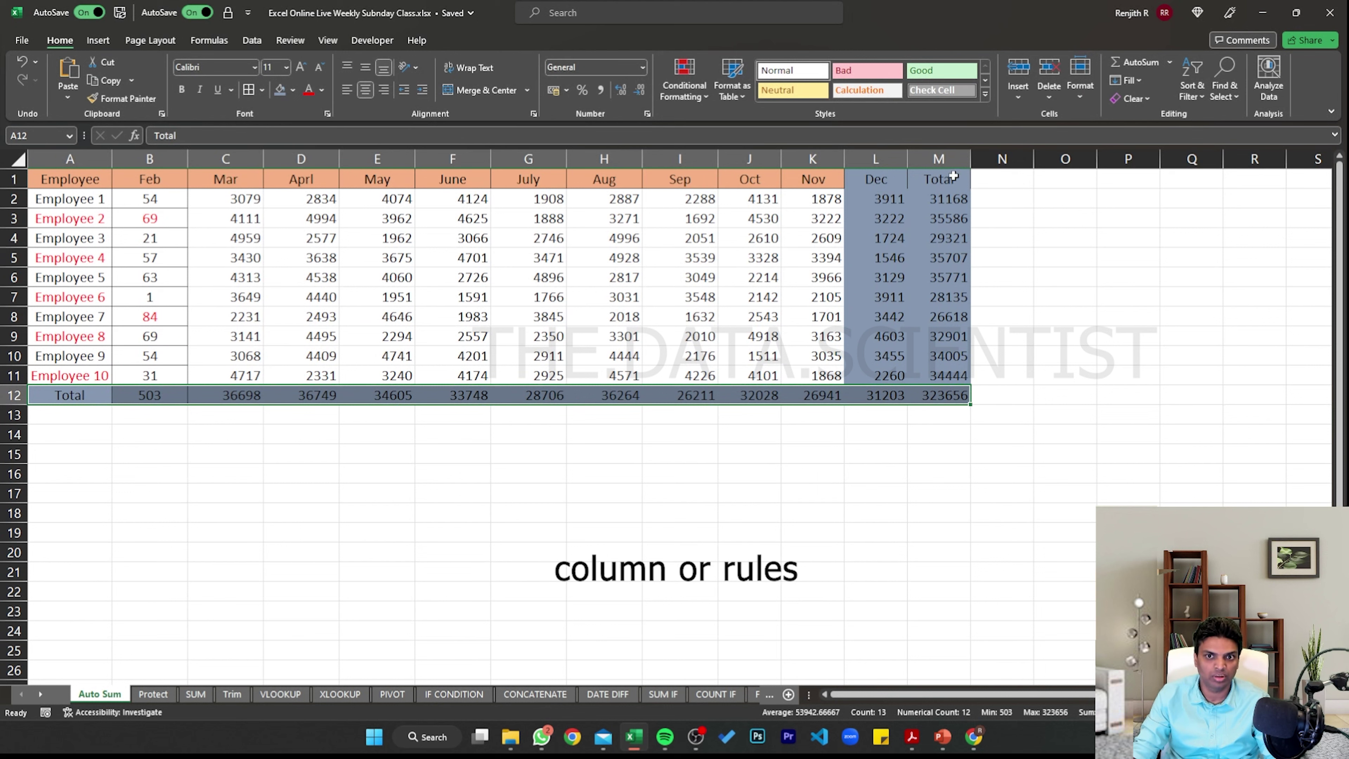
Clear the old totals in column M2:M12 and row 12 B12:L12
left_click_drag(951, 198, 948, 396)
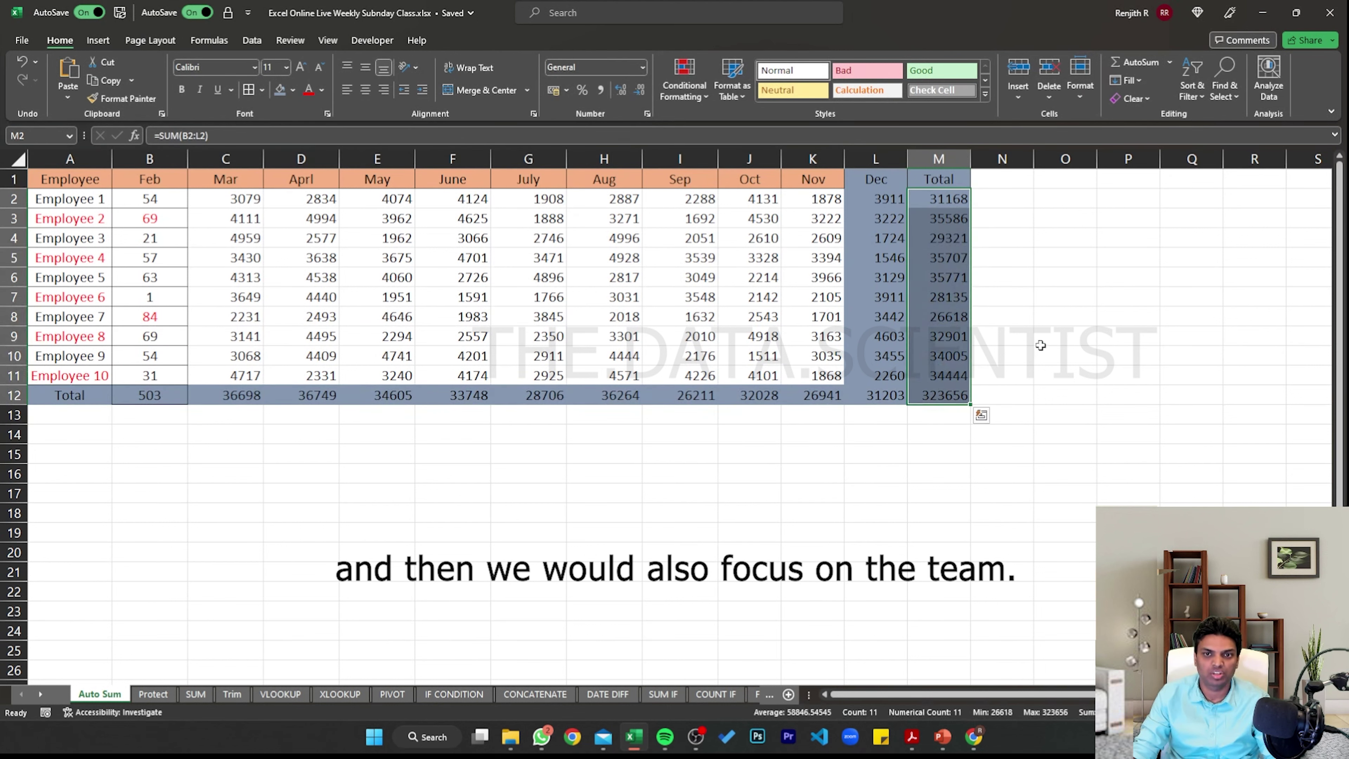
left_click_drag(55, 396, 950, 394)
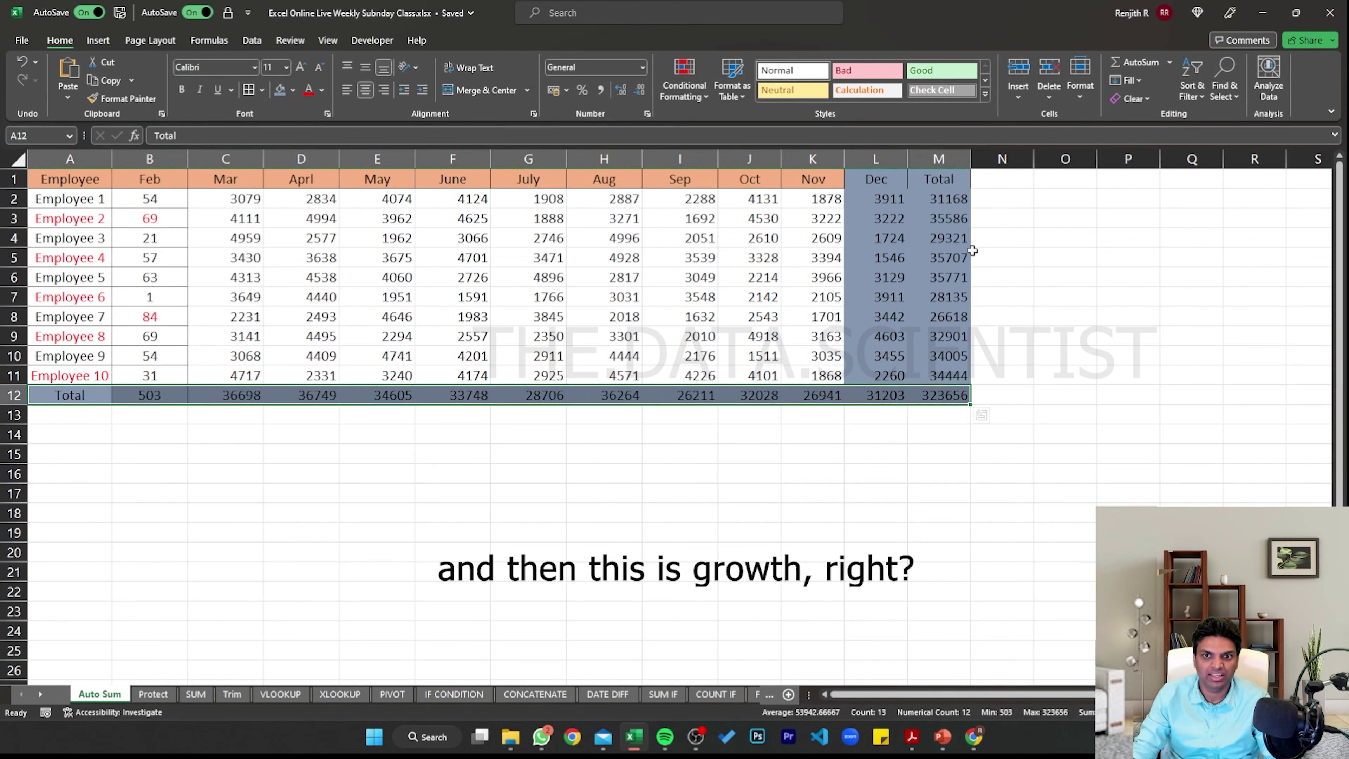
left_click(949, 197)
left_click_drag(949, 197, 951, 393)
left_click(1002, 297)
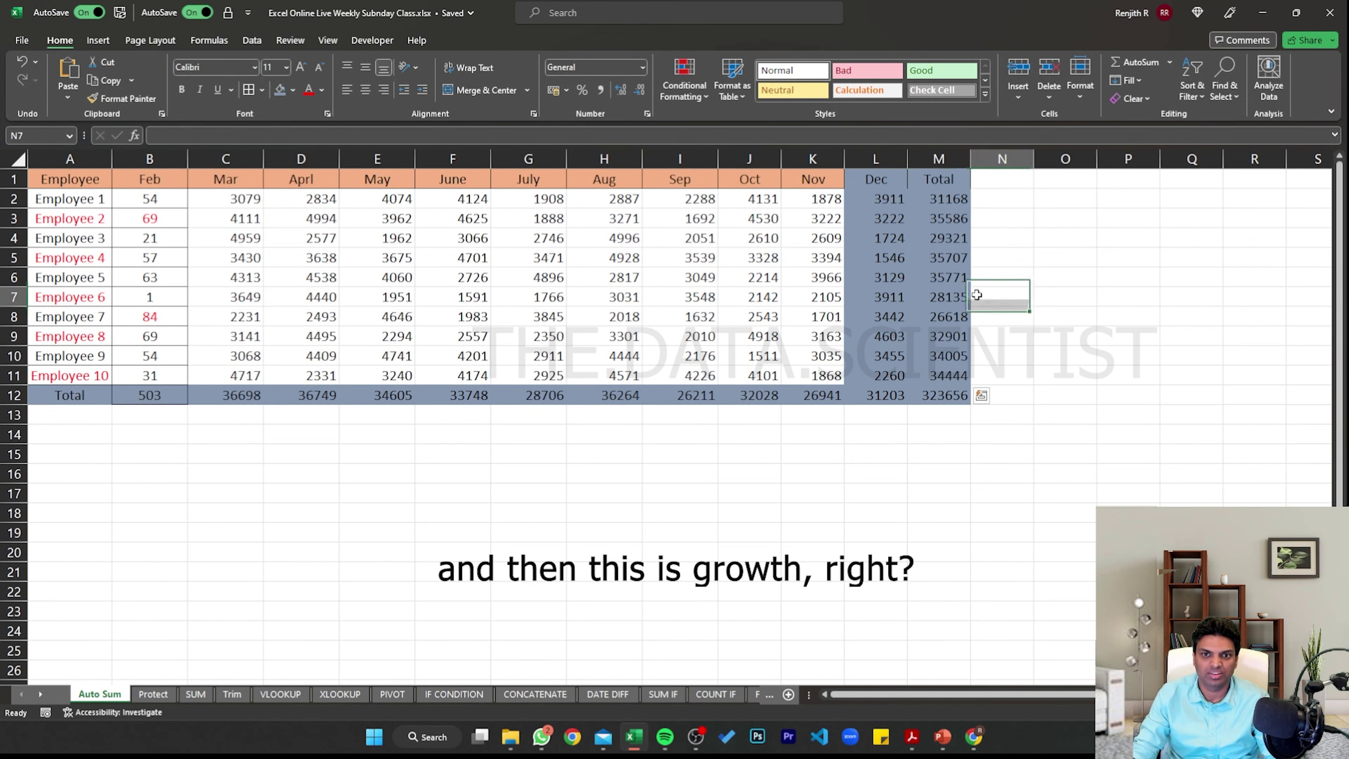
left_click_drag(934, 199, 940, 393)
key("Delete")
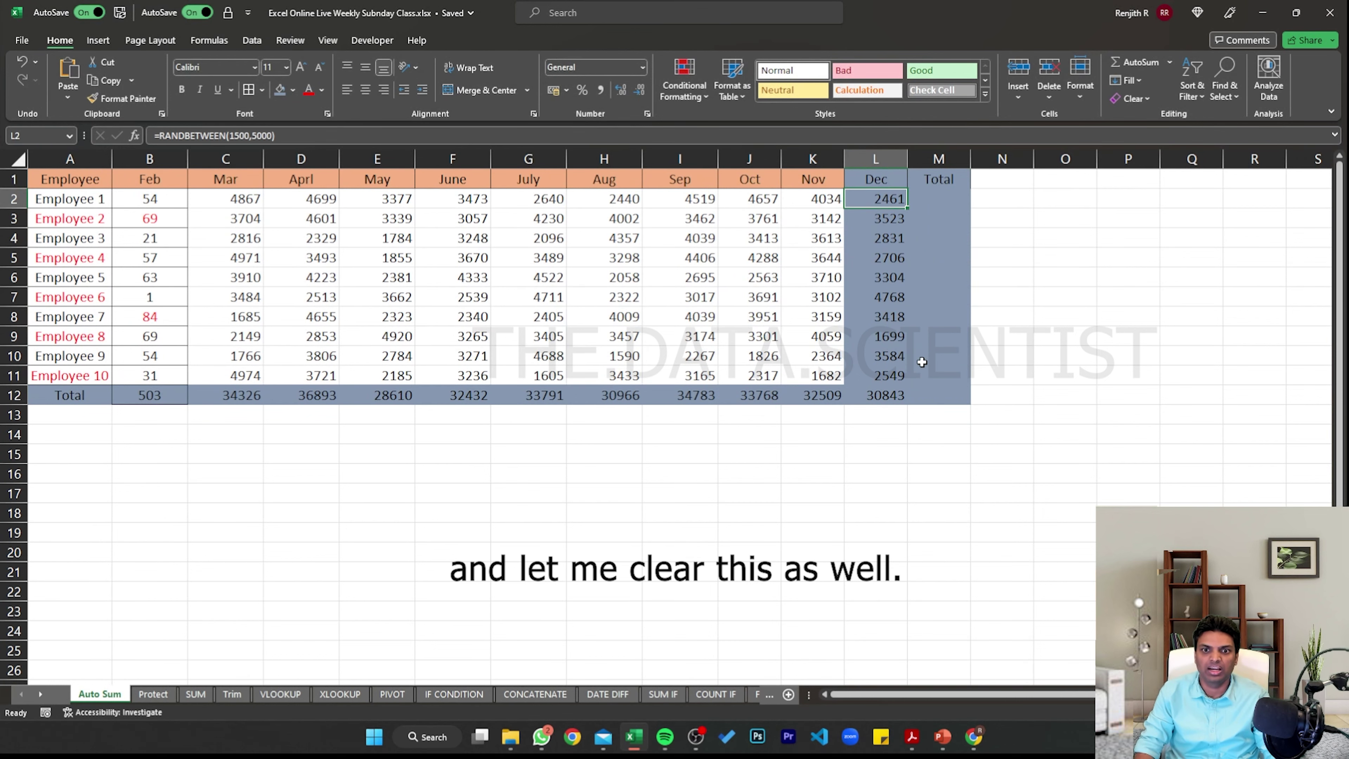
left_click(898, 395)
key("ctrl+shift+Left")
key("shift+Right")
key("Delete")
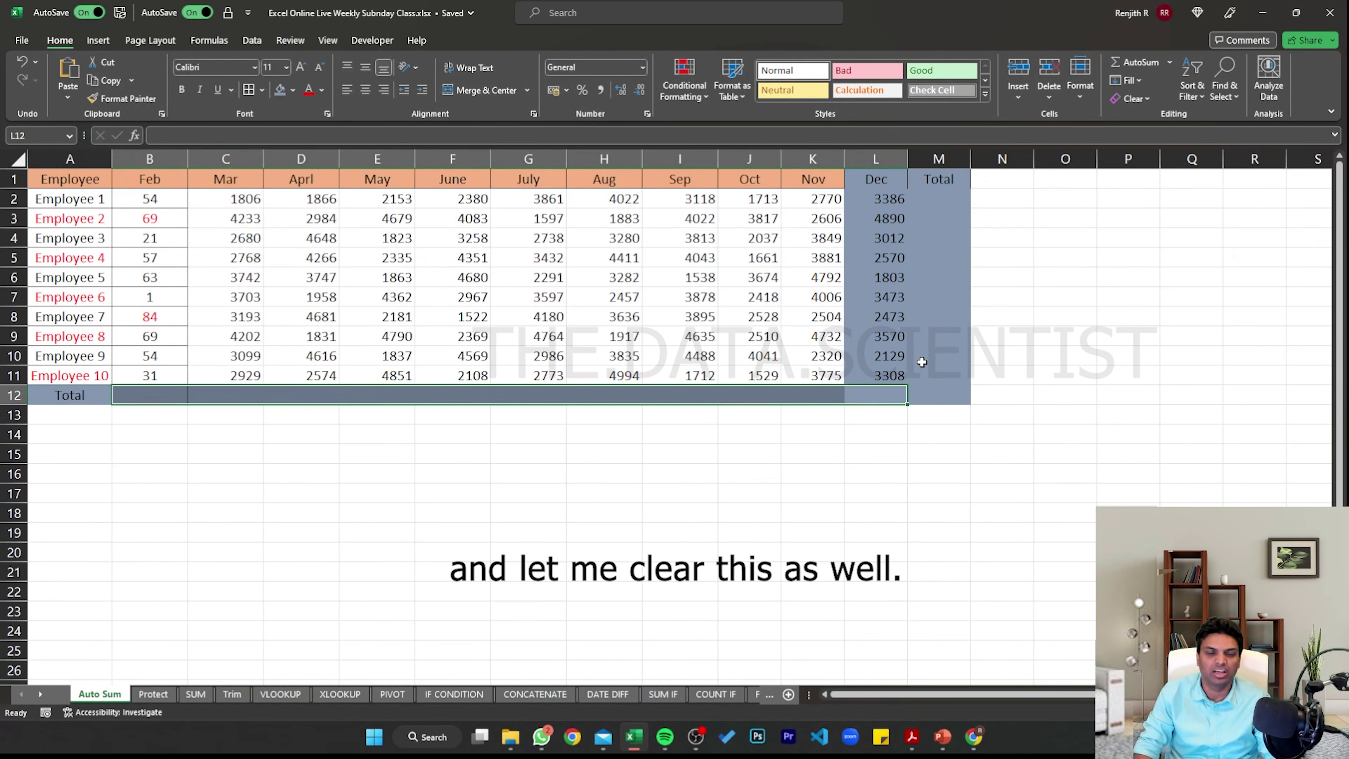
key("Left")
Enter =SUM(B2:B11) in B12 for the Feb total
key("ctrl+Left")
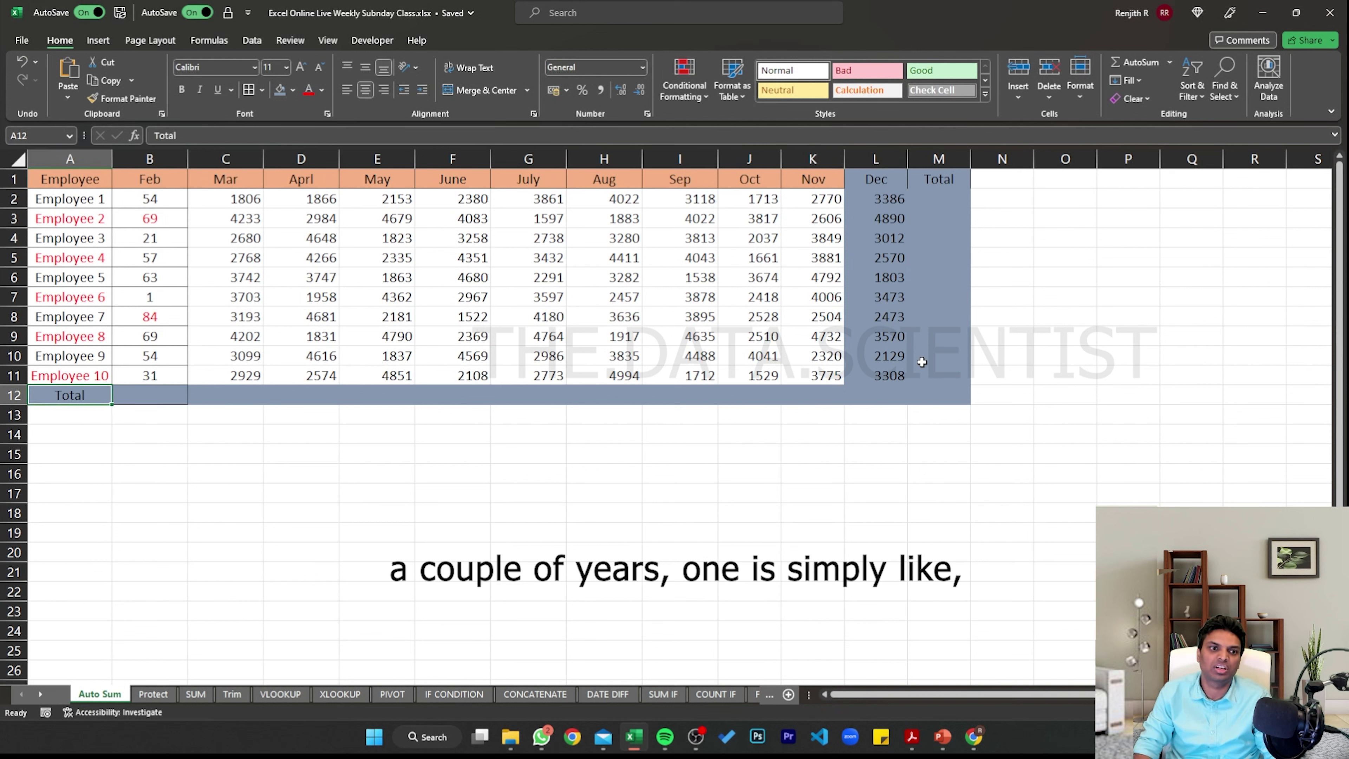
key("Right")
type("=sum")
key("Tab")
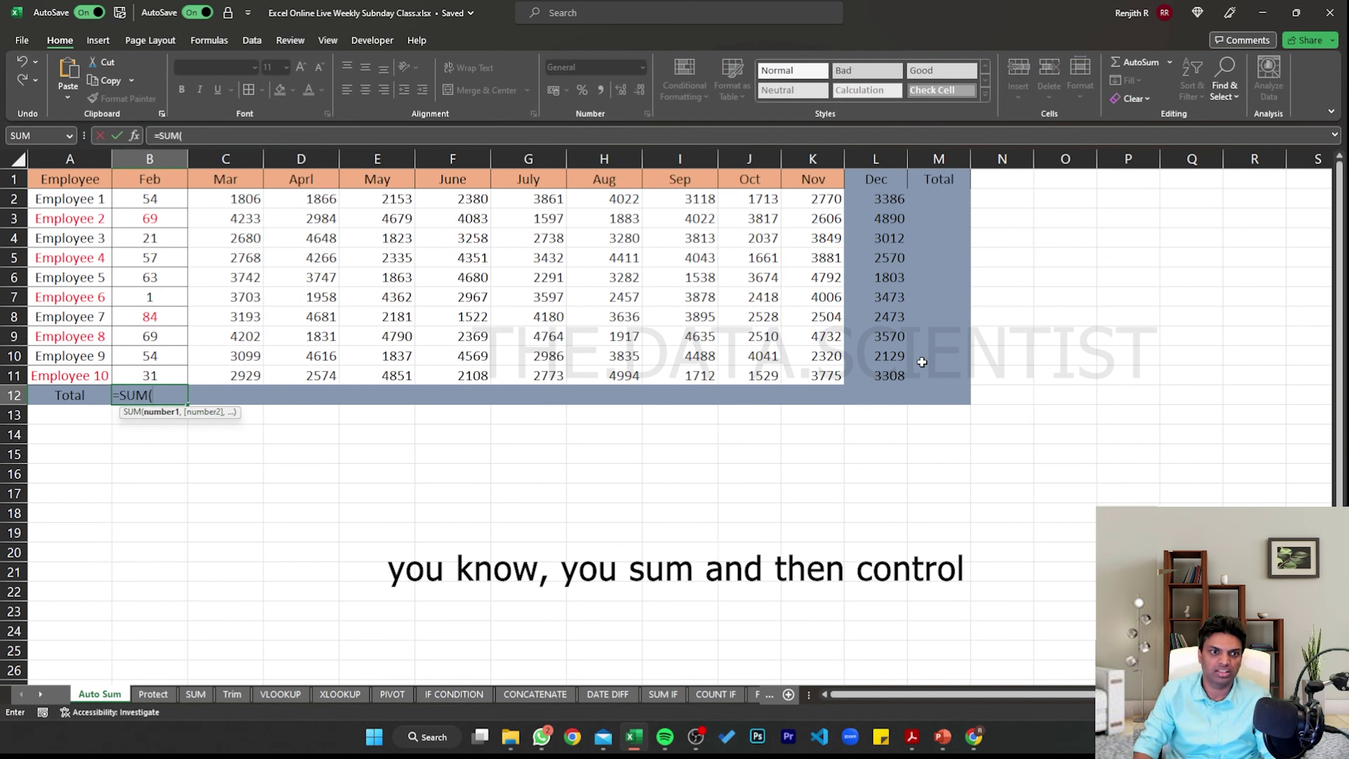
key("Up")
key("ctrl+shift+Up")
key("shift+Down")
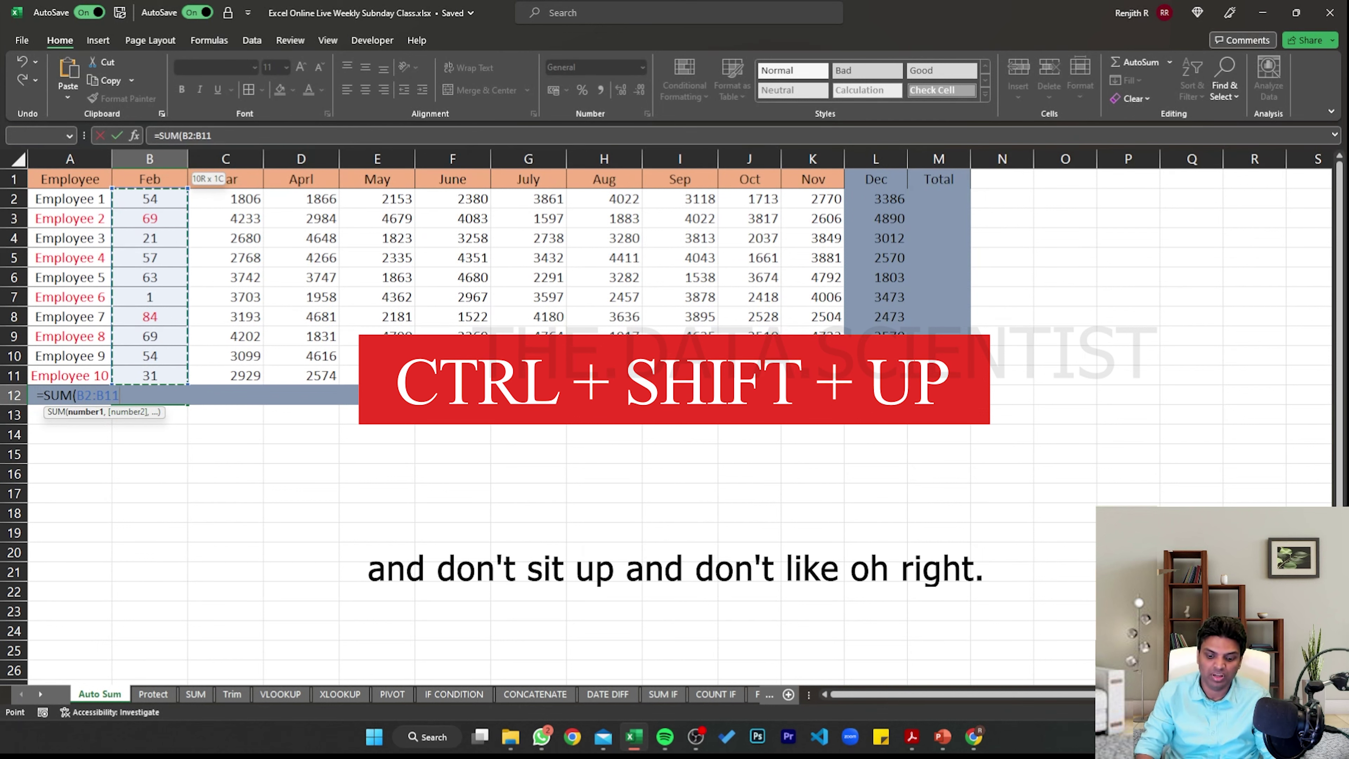
type(")")
key("ctrl+Return")
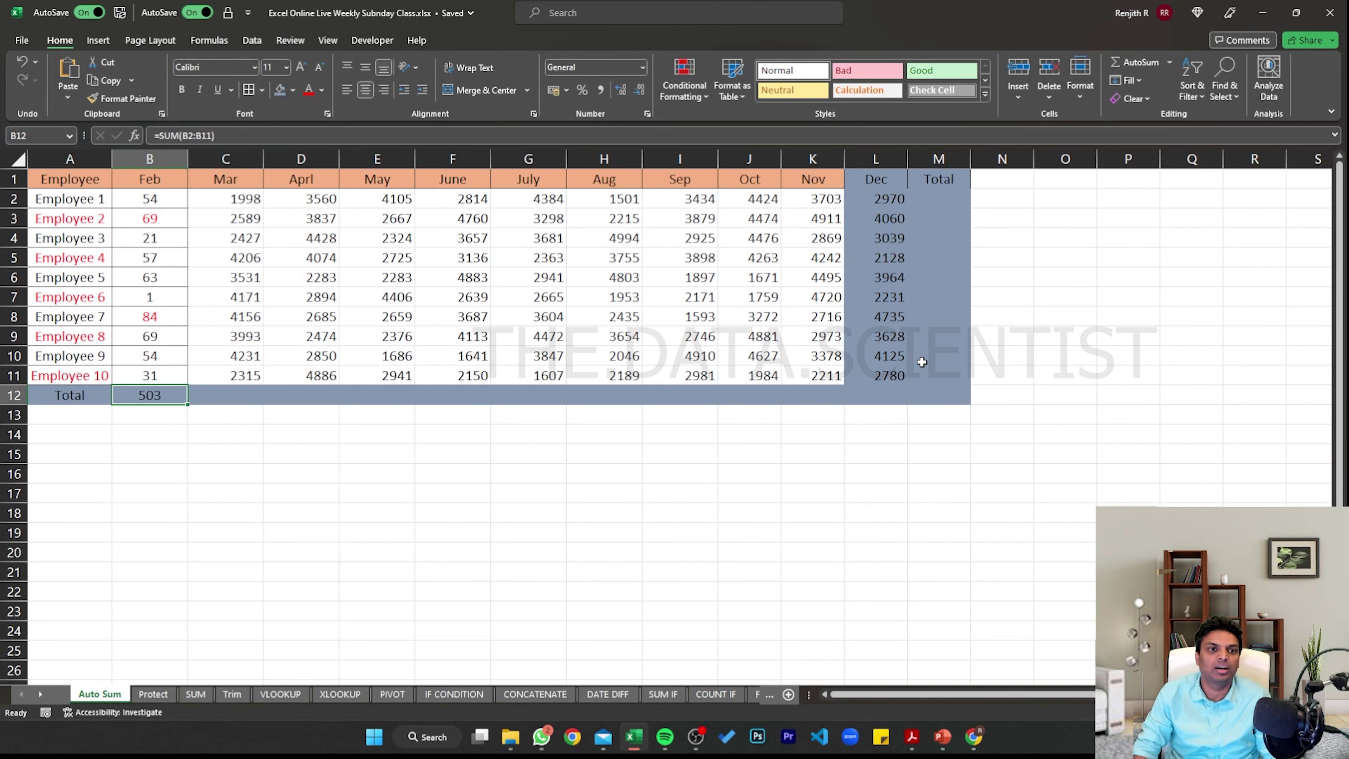
Fill the B12 SUM formula across B12:M12 with Ctrl+R
key("shift+Right")
key("shift+Right")
key("shift+Right")
key("shift+Right")
key("shift+Right")
key("shift+Right")
key("shift+Right")
key("shift+Right")
key("shift+Right")
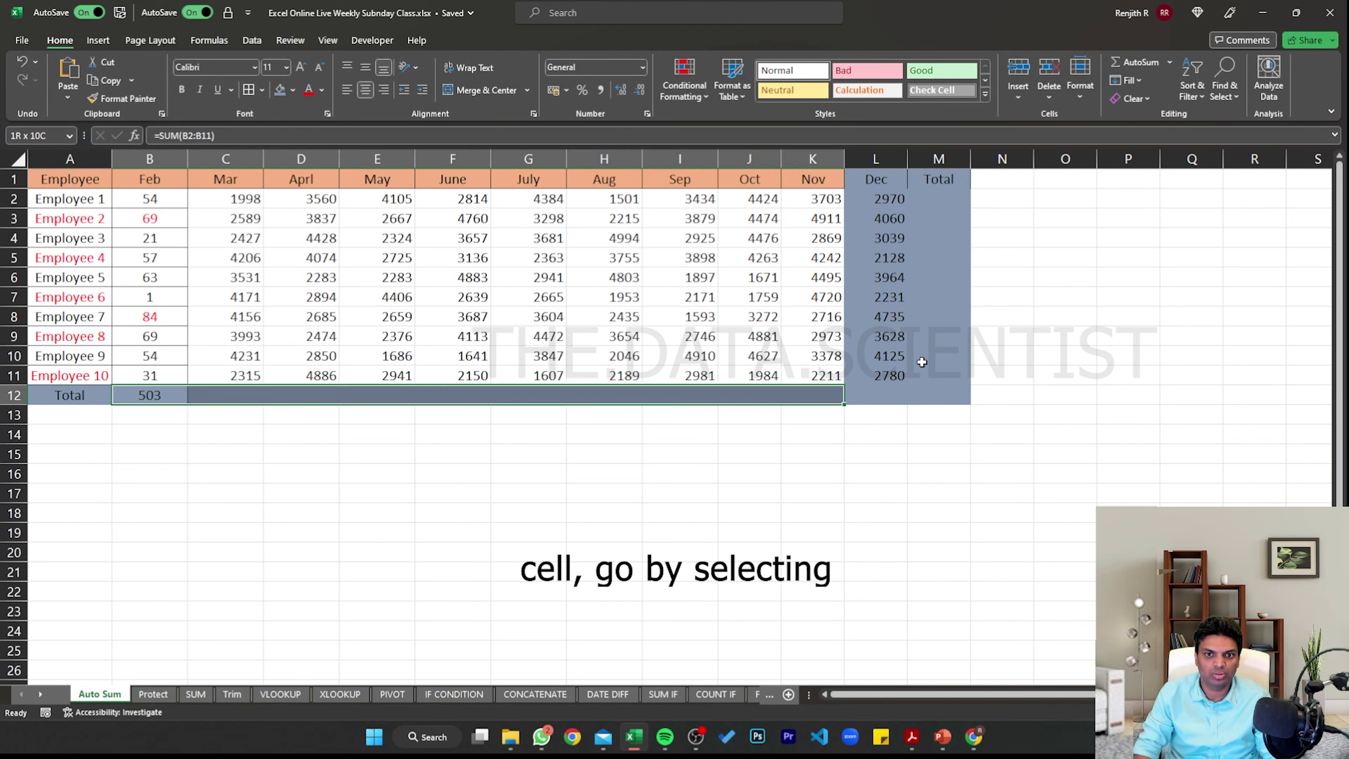
key("shift+Right")
key("shift+Right")
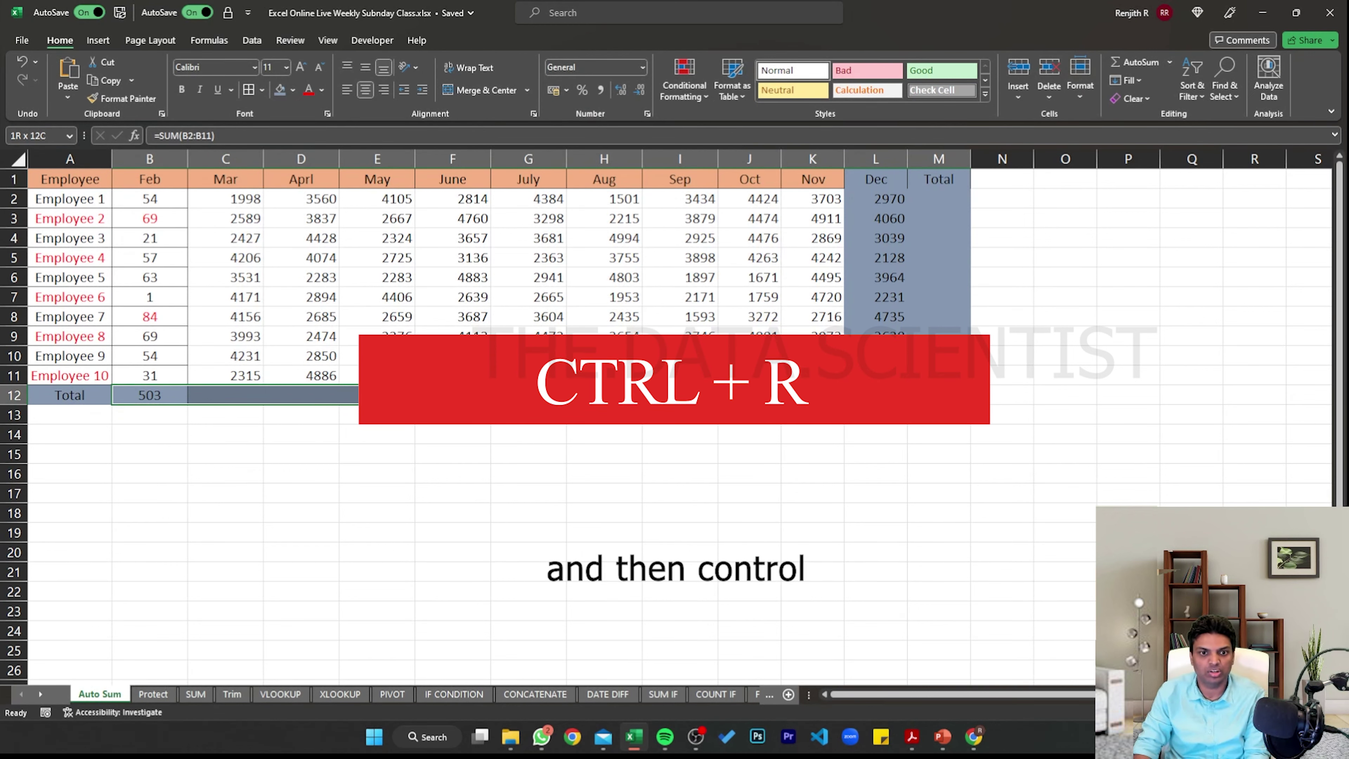
key("ctrl+r")
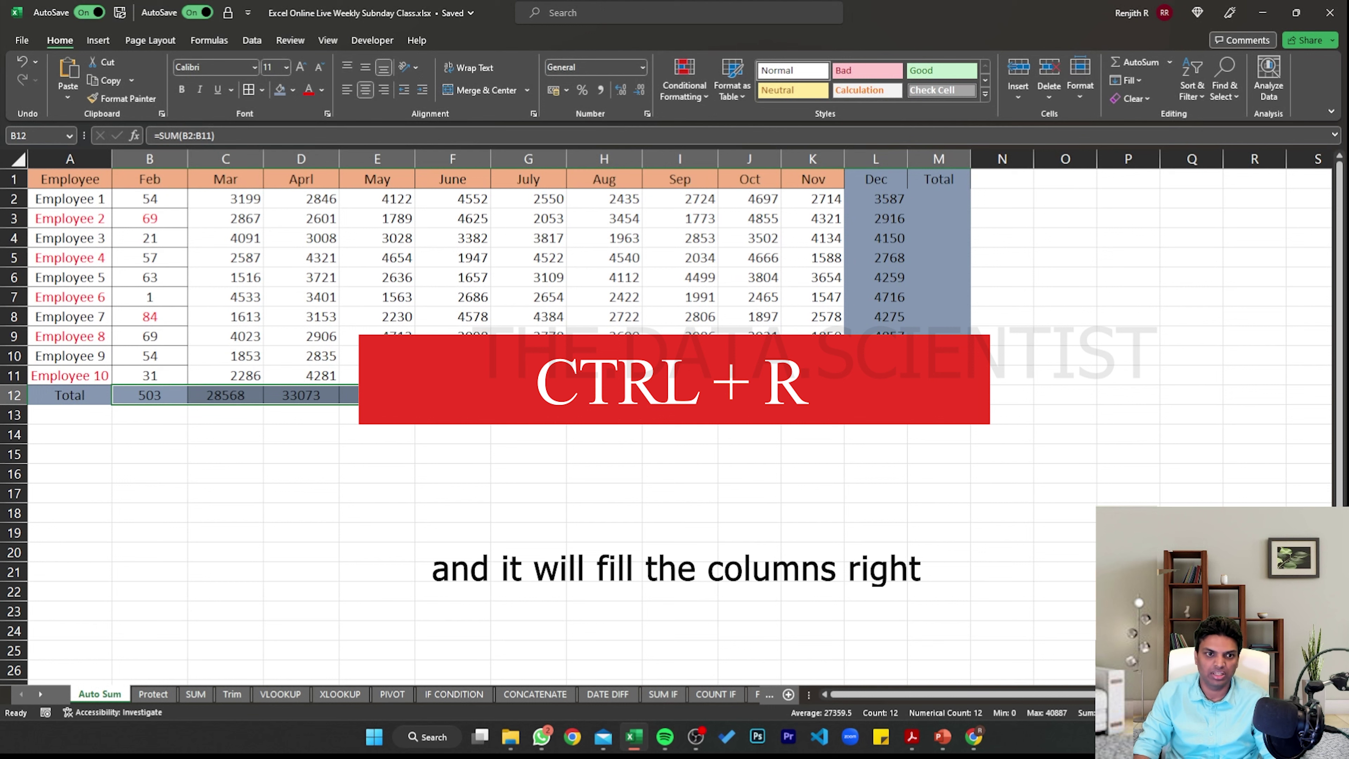
left_click(149, 395)
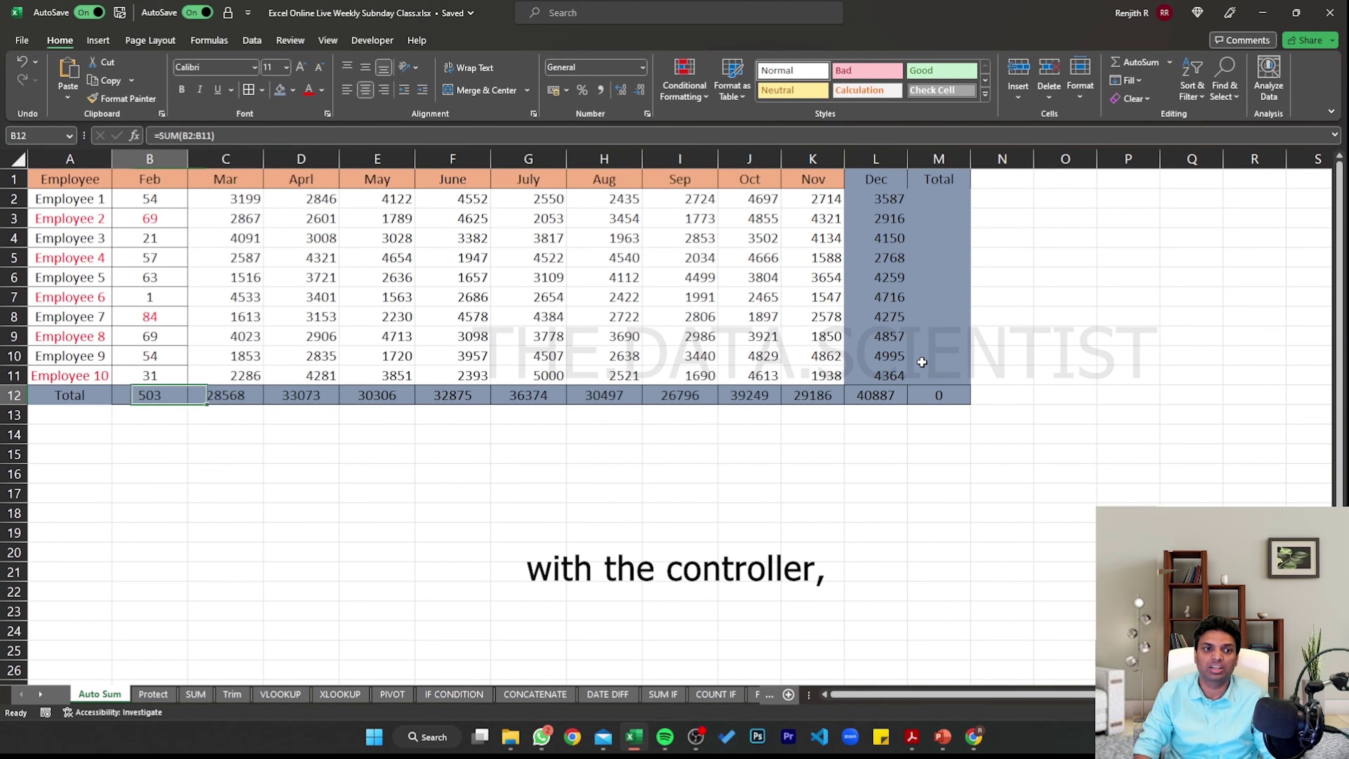
key("Right")
key("Right")
key("Right")
key("Right")
key("Right")
key("Right")
key("Right")
key("Right")
key("Right")
key("Right")
key("Right")
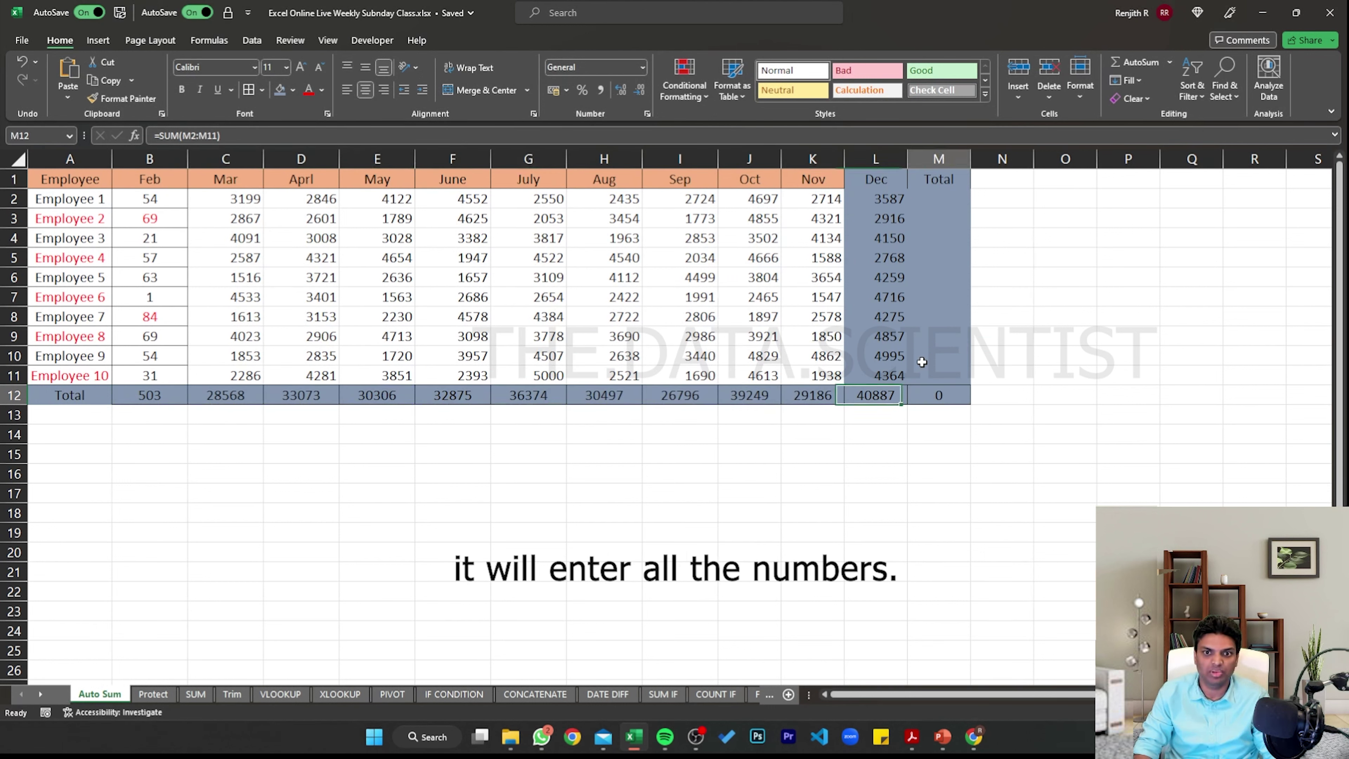
key("Up")
key("Up")
key("Up")
key("Up")
key("Up")
key("Up")
key("Up")
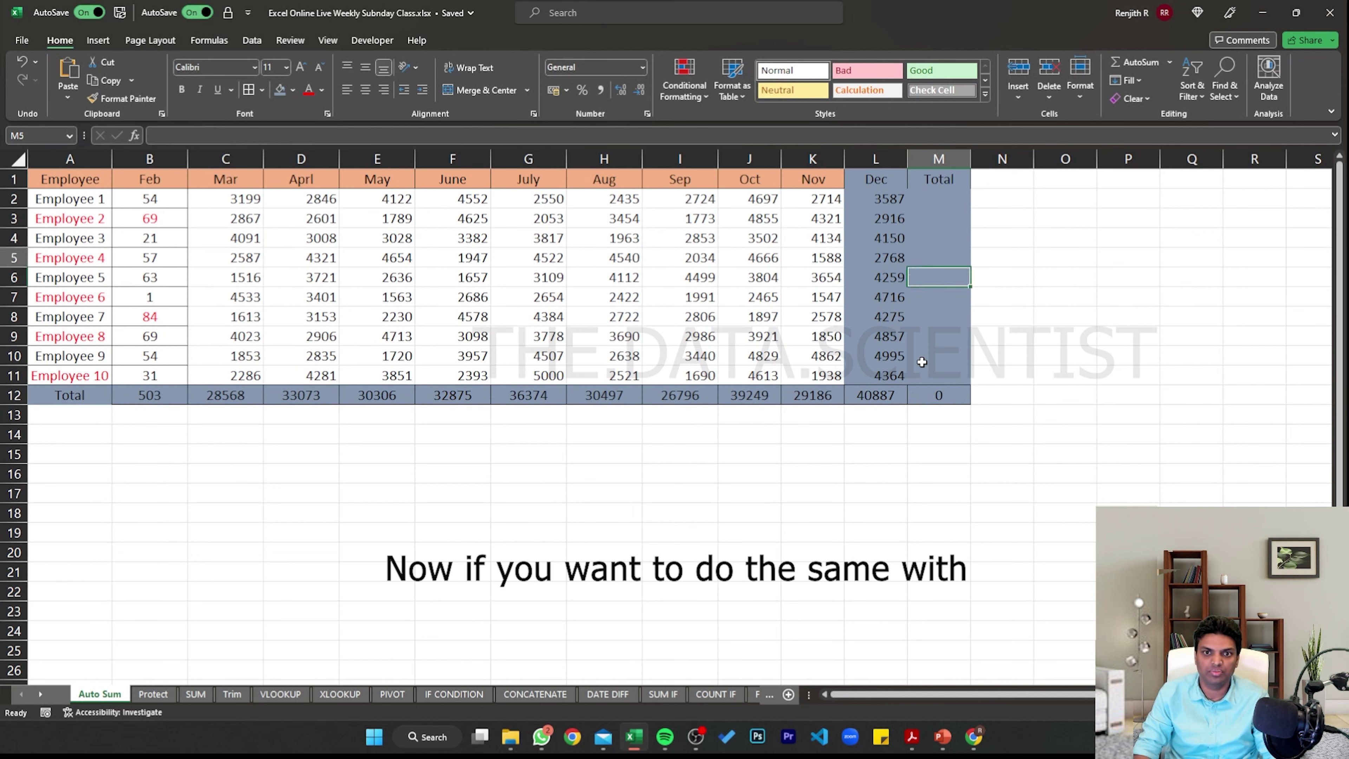
Enter a SUM of row 2's months in M2 and fill it down the Total column
key("Up")
key("Up")
key("Up")
type("=SUM(")
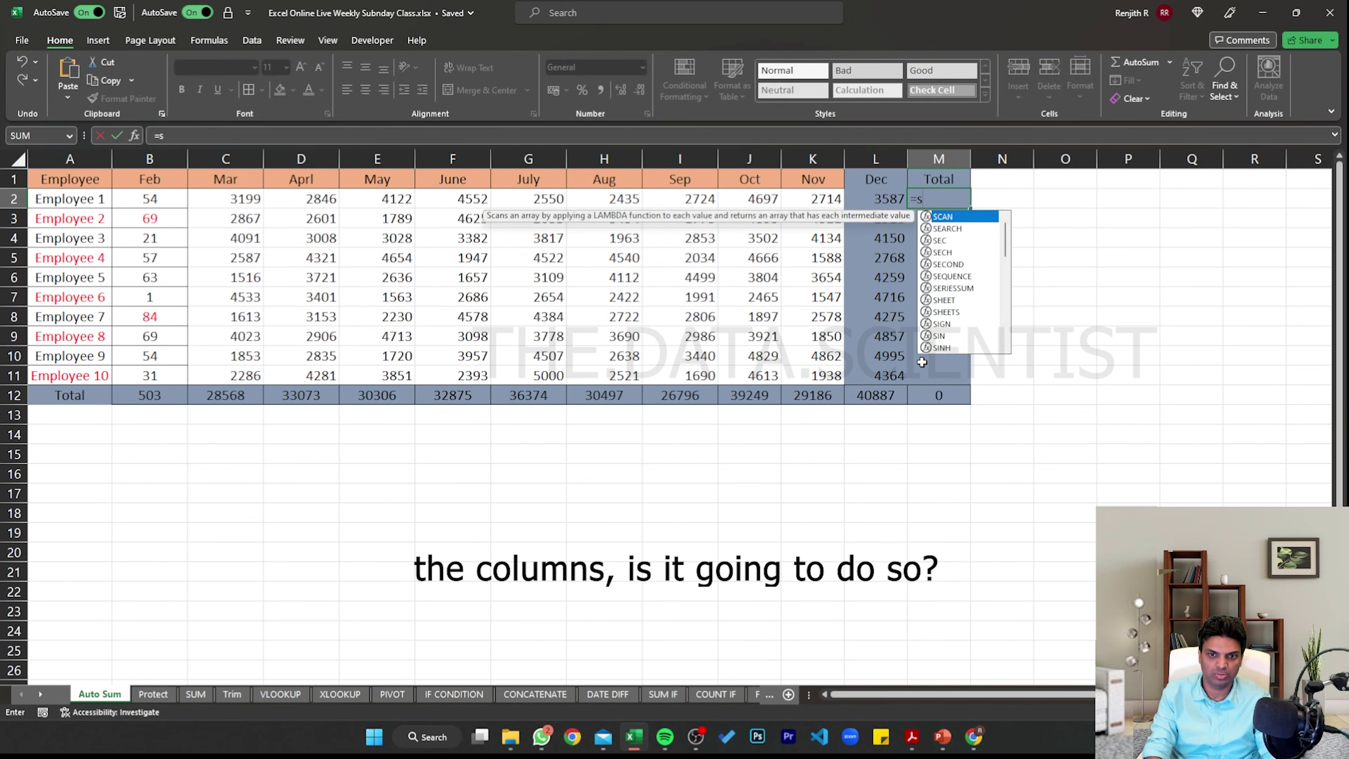
key("Left")
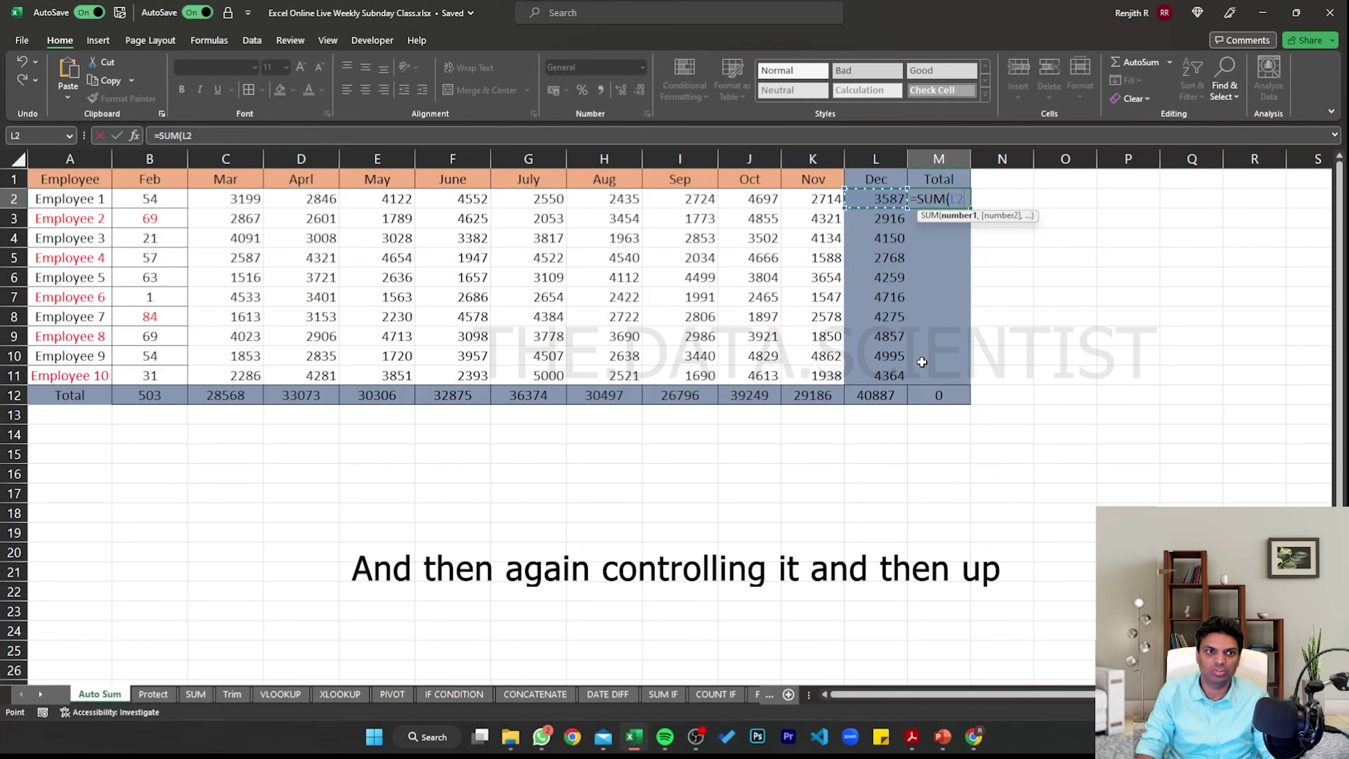
key("ctrl+shift+Left")
key("shift+Right")
key("ctrl+Return")
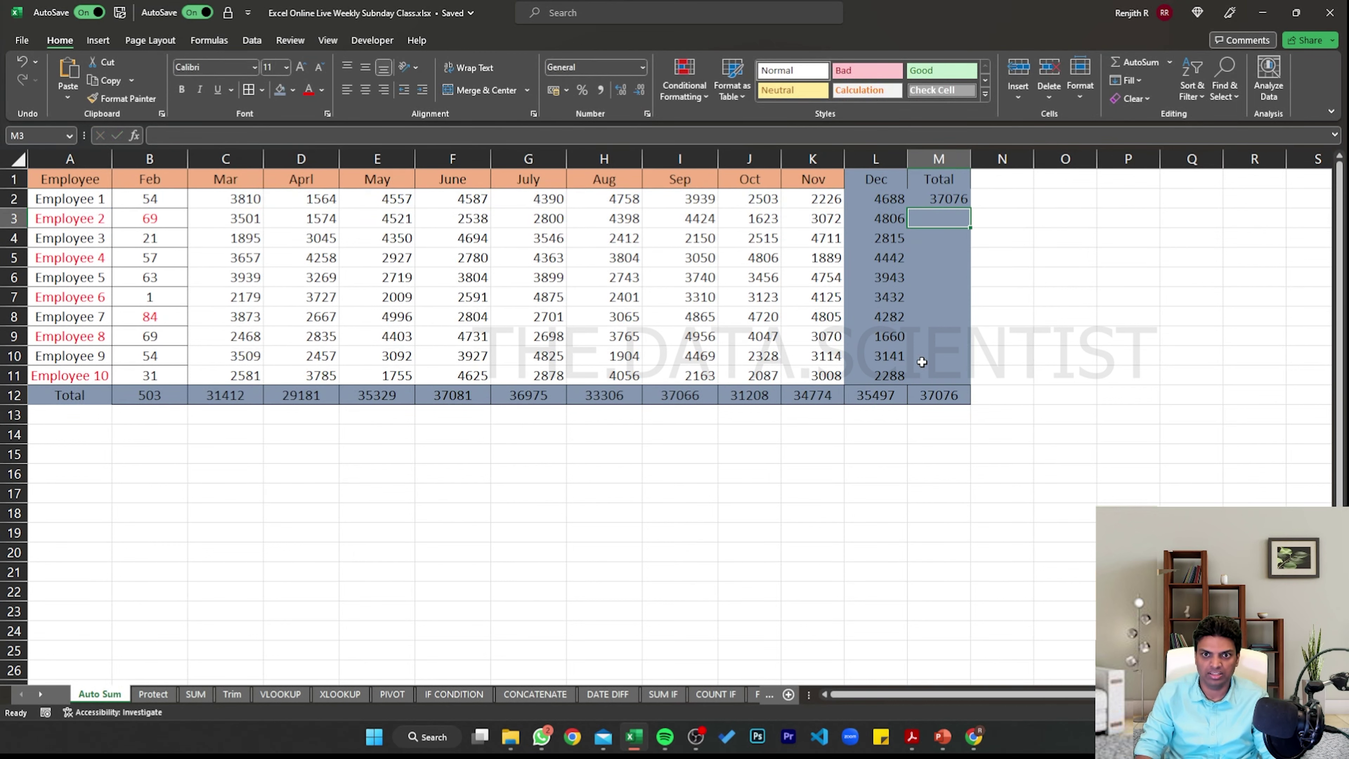
key("ctrl+shift+Down")
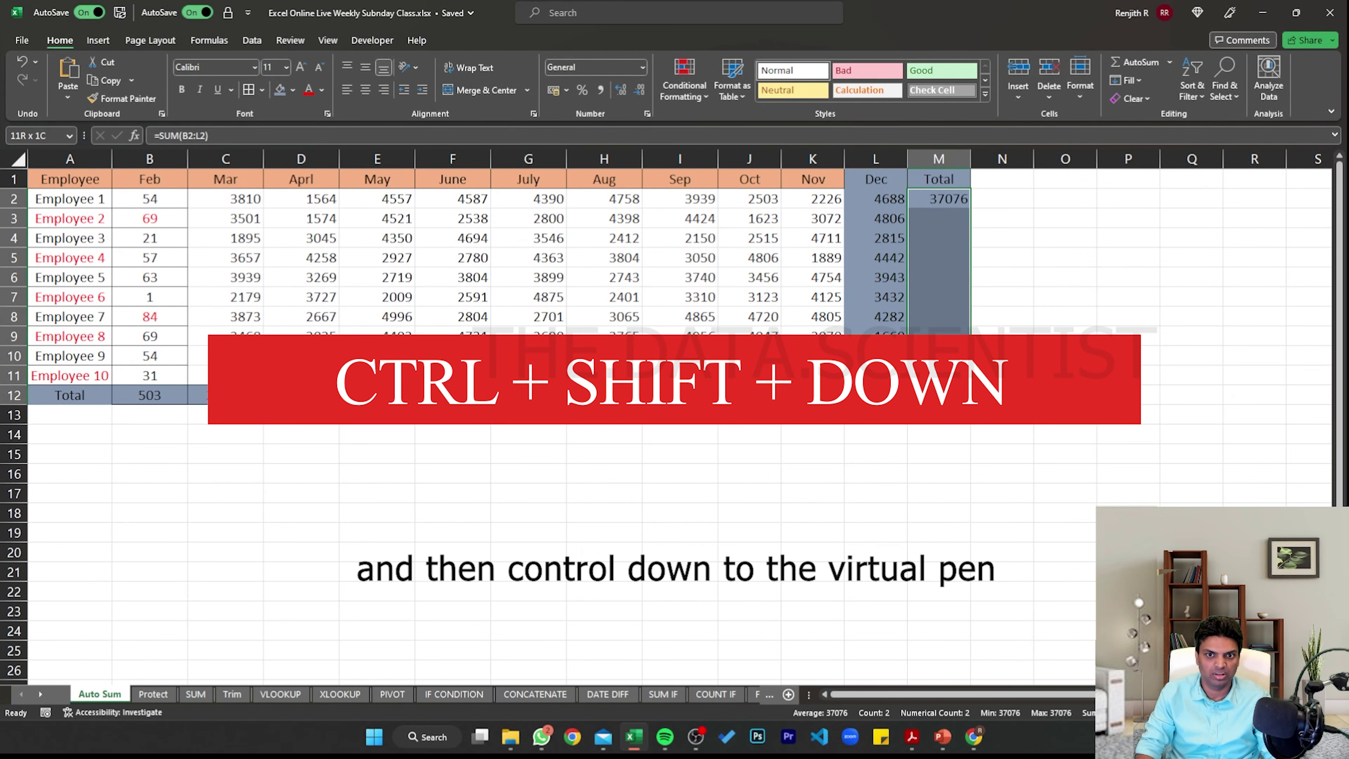
key("ctrl+d")
key("Down")
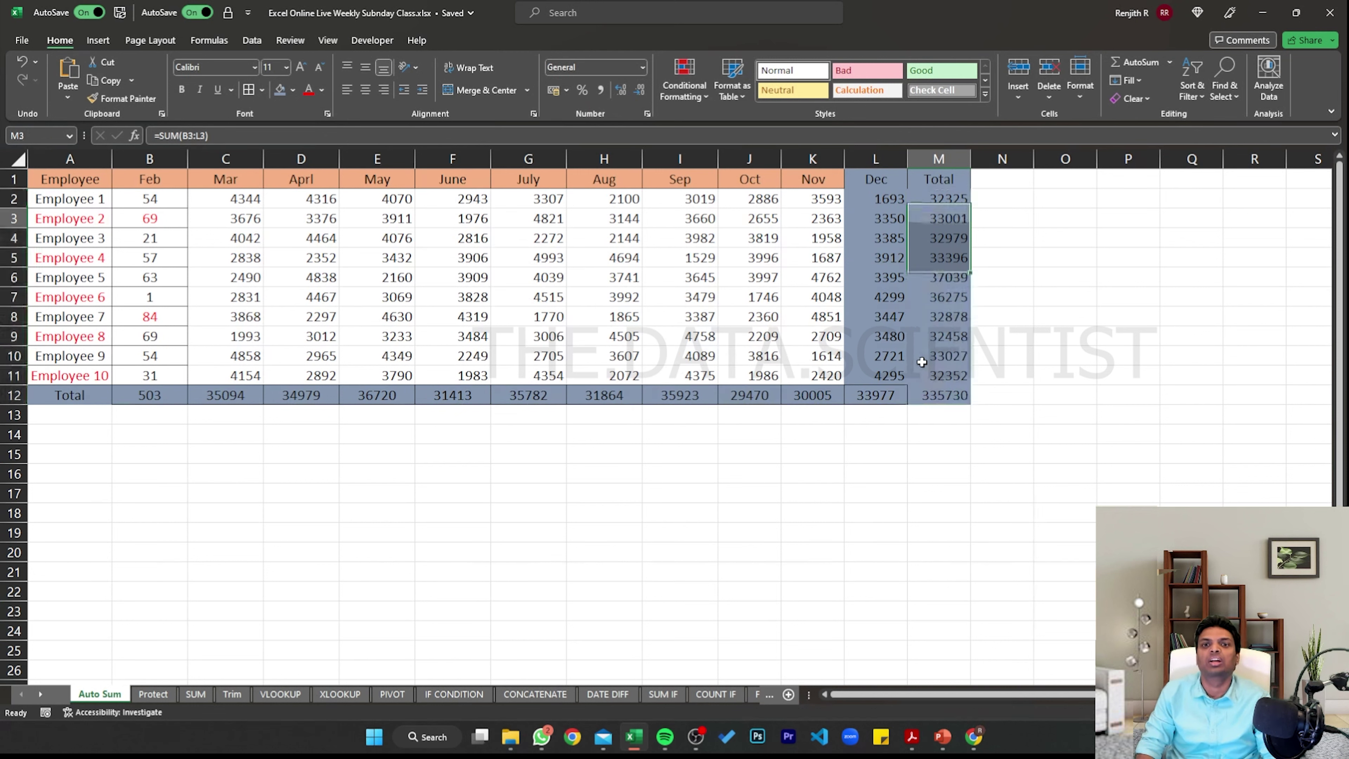
Clear the employee totals in column M and the monthly totals in row 12
key("Up")
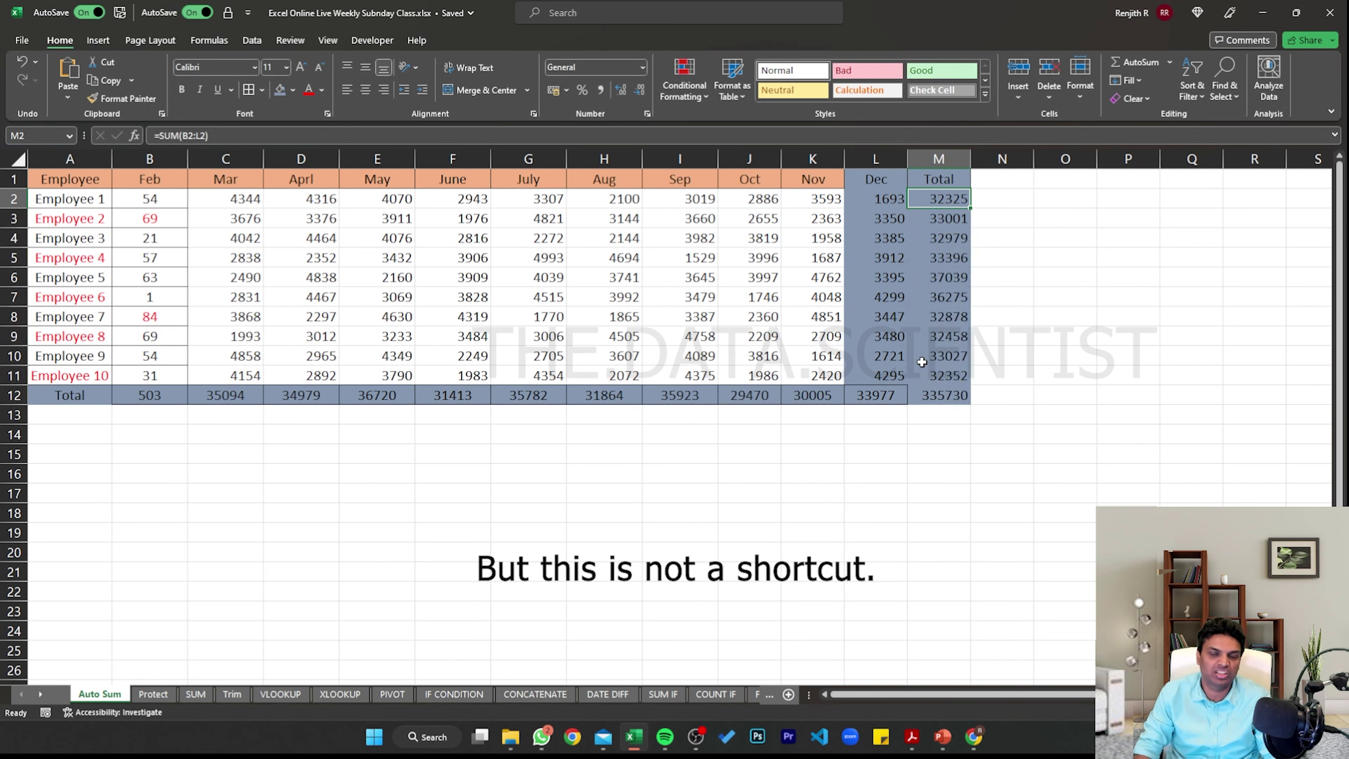
key("Down")
key("ctrl+shift+Down")
key("Delete")
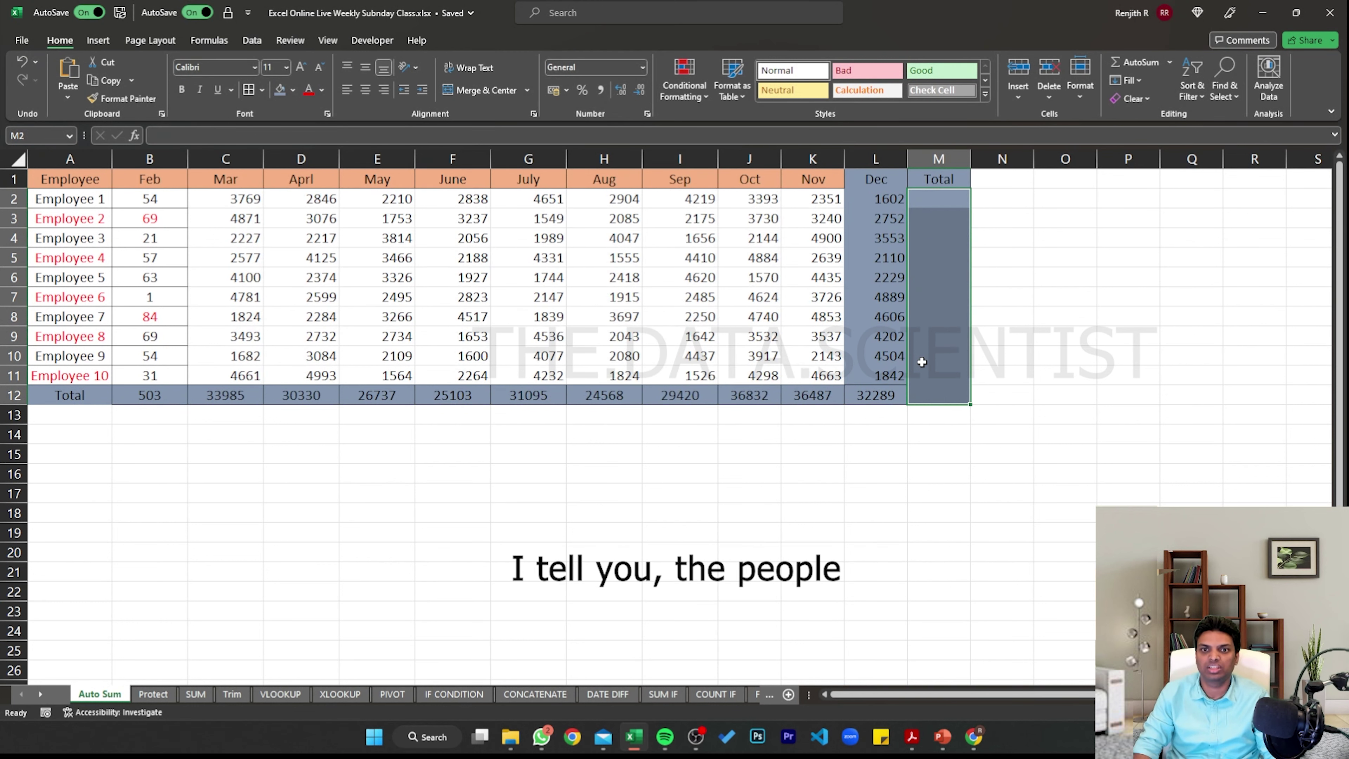
key("shift+Up")
key("shift+Up")
key("shift+Up")
key("shift+Up")
key("shift+Up")
key("shift+Up")
key("shift+Up")
key("Left")
key("ctrl+Down")
key("ctrl+shift+Left")
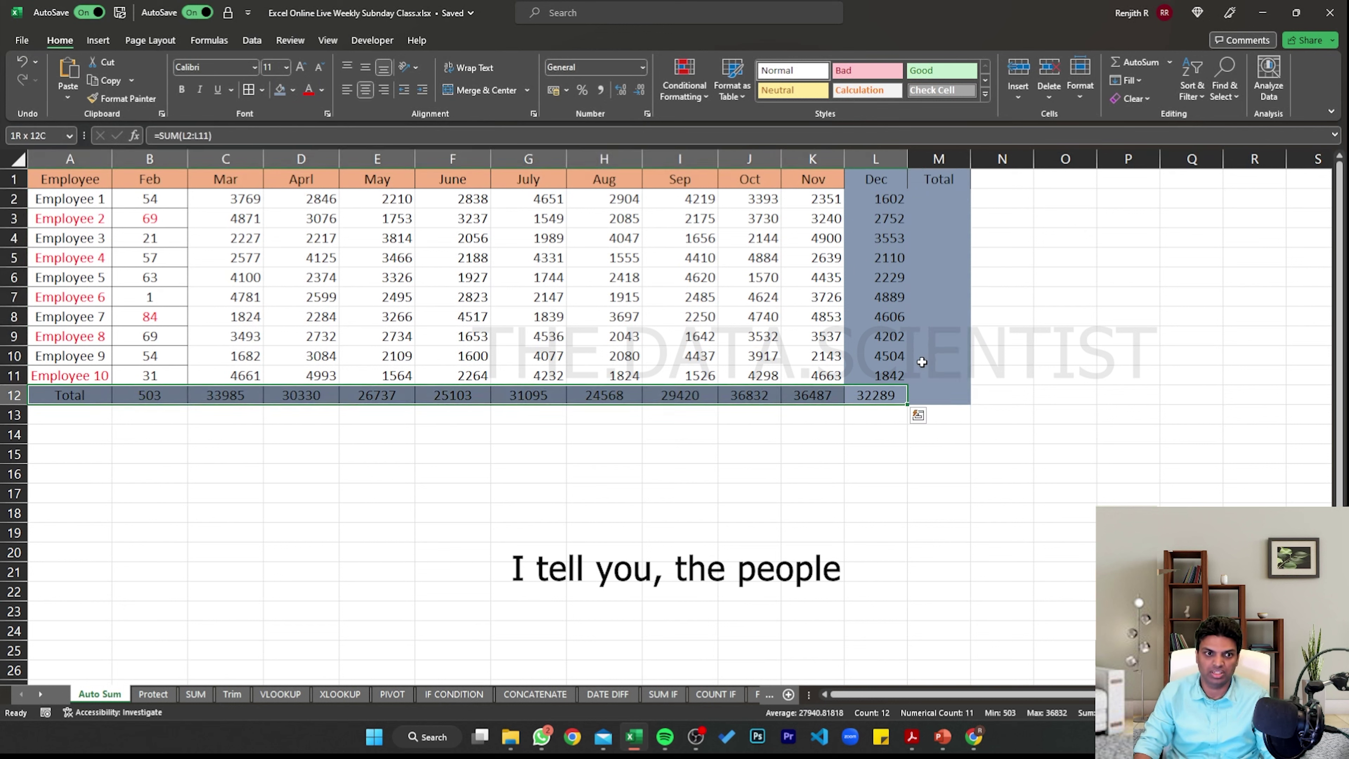
key("shift+Right")
key("Delete")
key("Left")
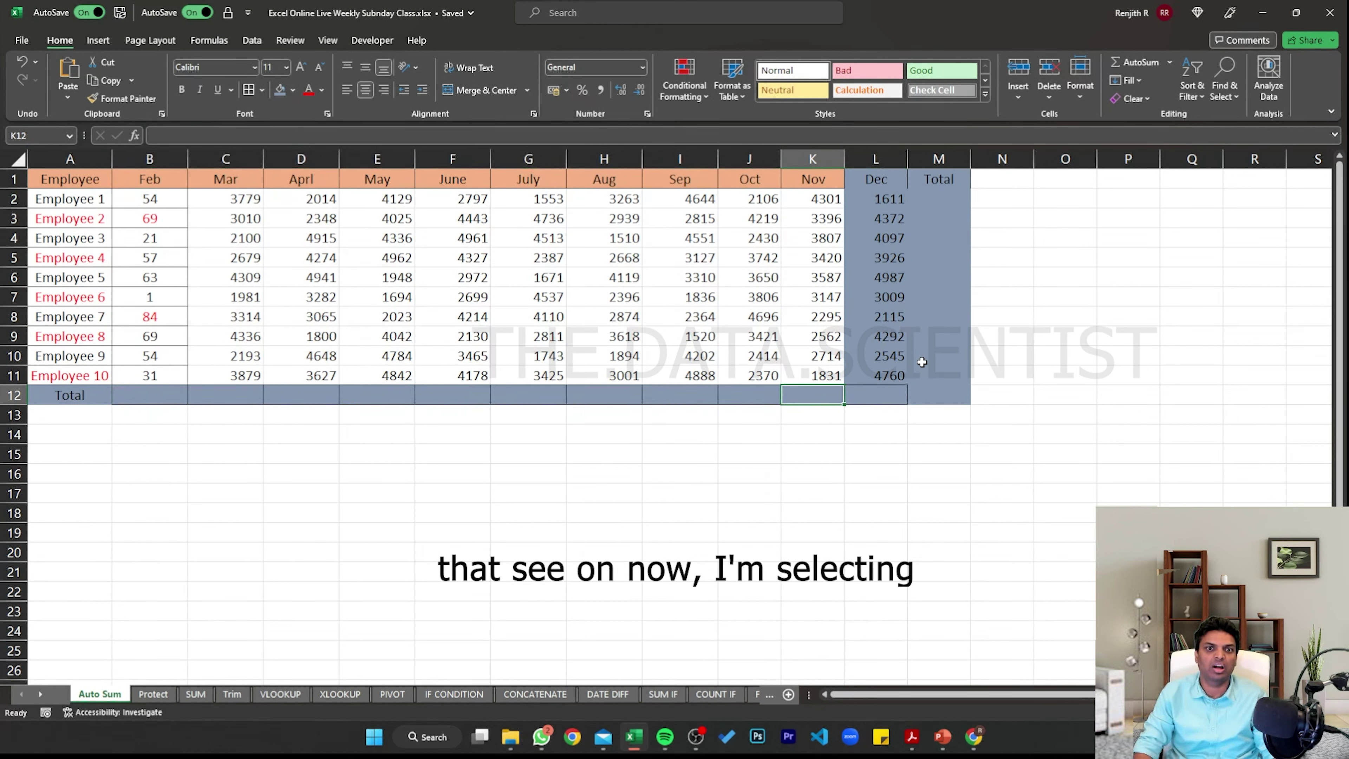
Auto Sum the Total row B12:M12 with Alt+= for the monthly column totals
key("Left")
key("ctrl+Left")
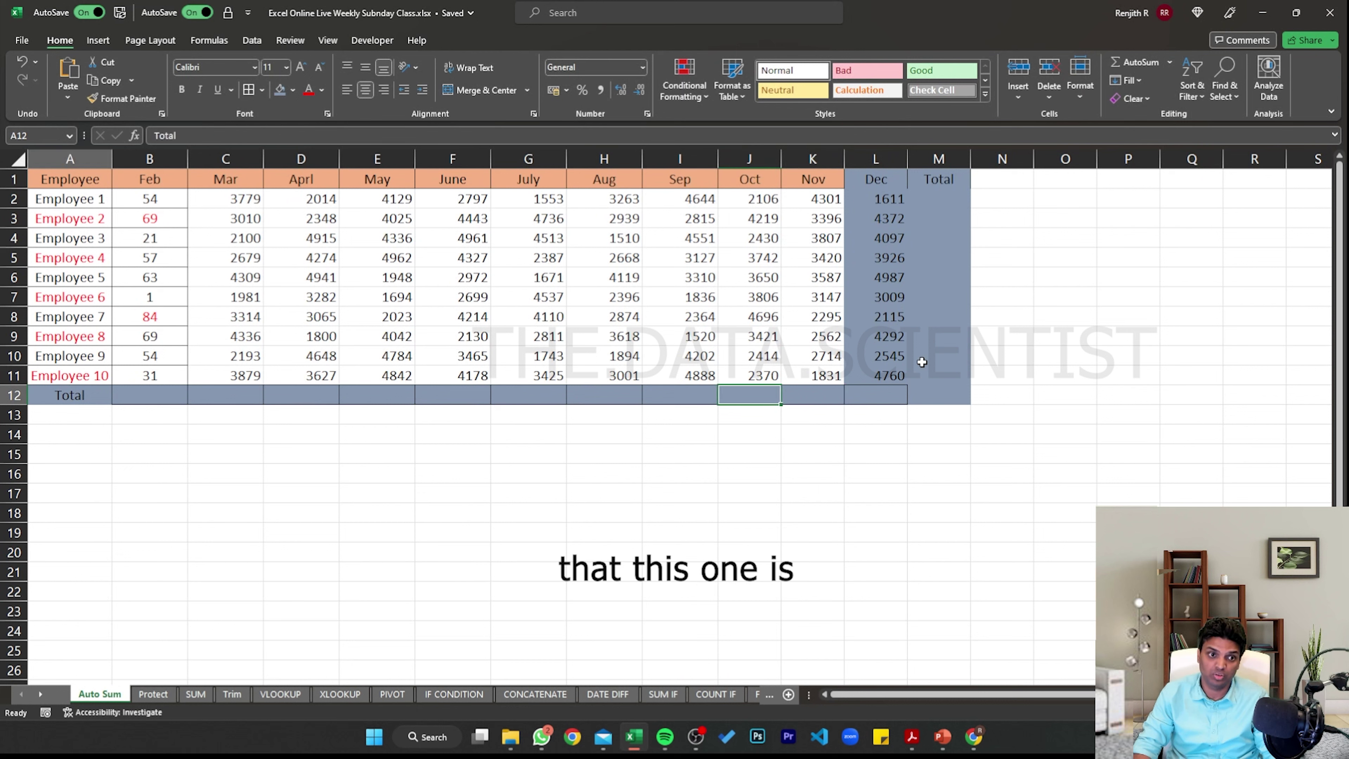
key("Right")
key("shift+Right")
key("shift+Right")
key("shift+Right")
key("shift+Right")
key("shift+Right")
key("shift+Right")
key("shift+Right")
key("shift+Right")
key("shift+Right")
key("shift+Right")
key("shift+Right")
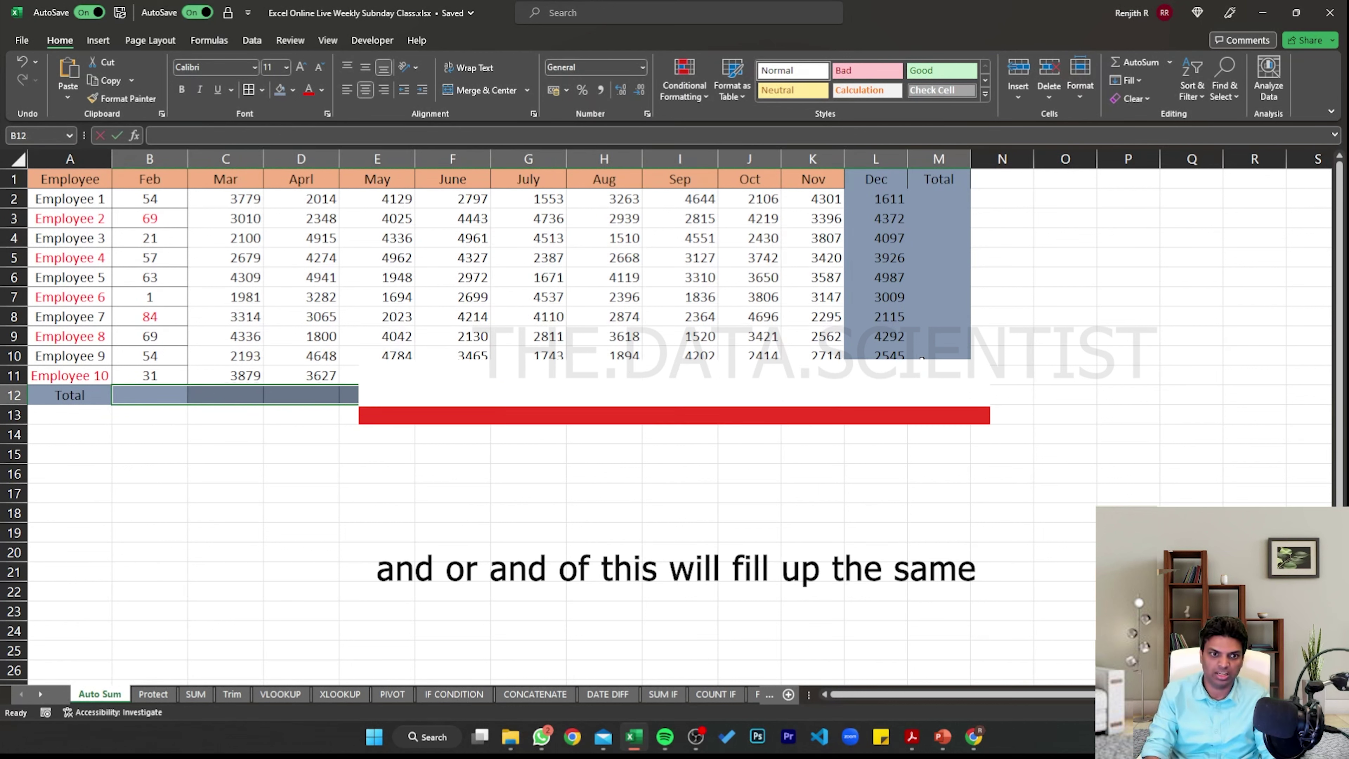
key("alt+equal")
key("Right")
key("Right")
key("Right")
key("Right")
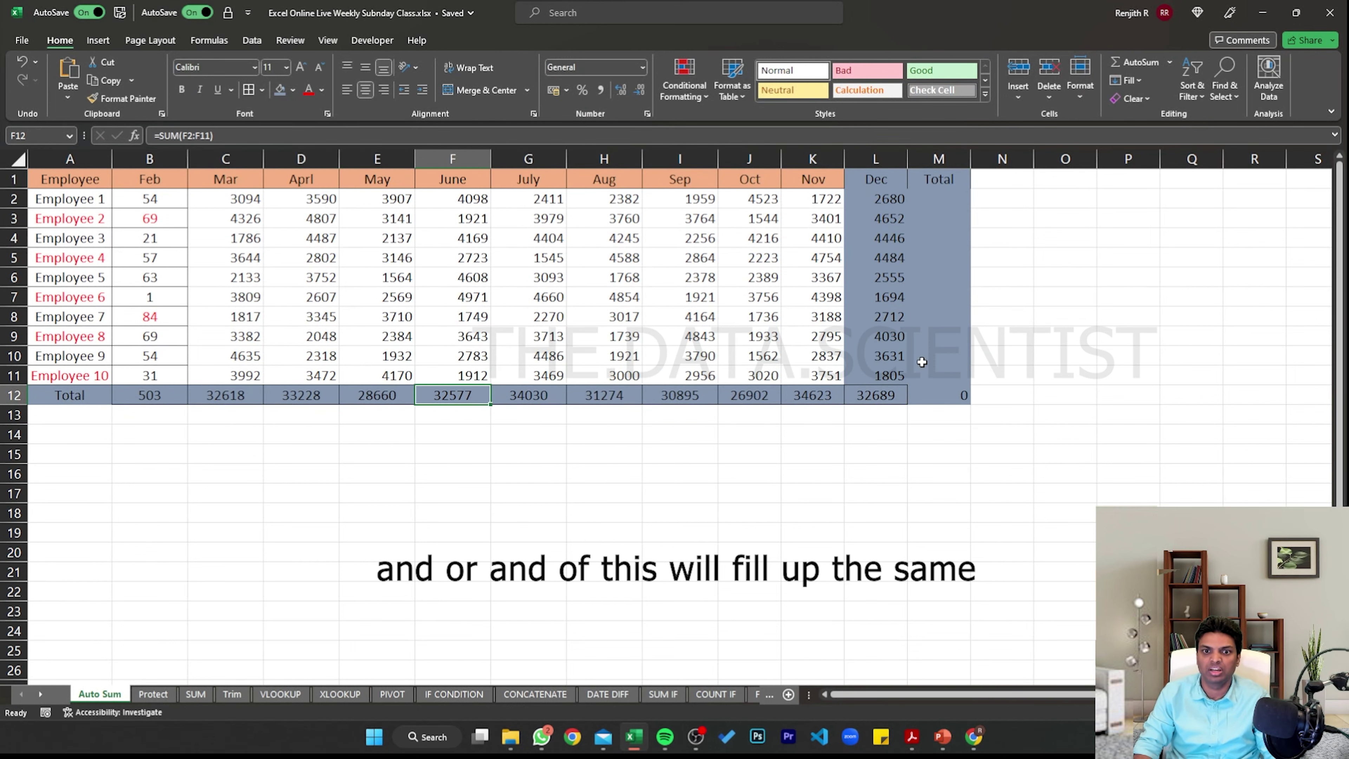
Auto Sum each employee's row into the Total column M2:M11 with Alt+=
key("ctrl+Right")
key("ctrl+shift+Up")
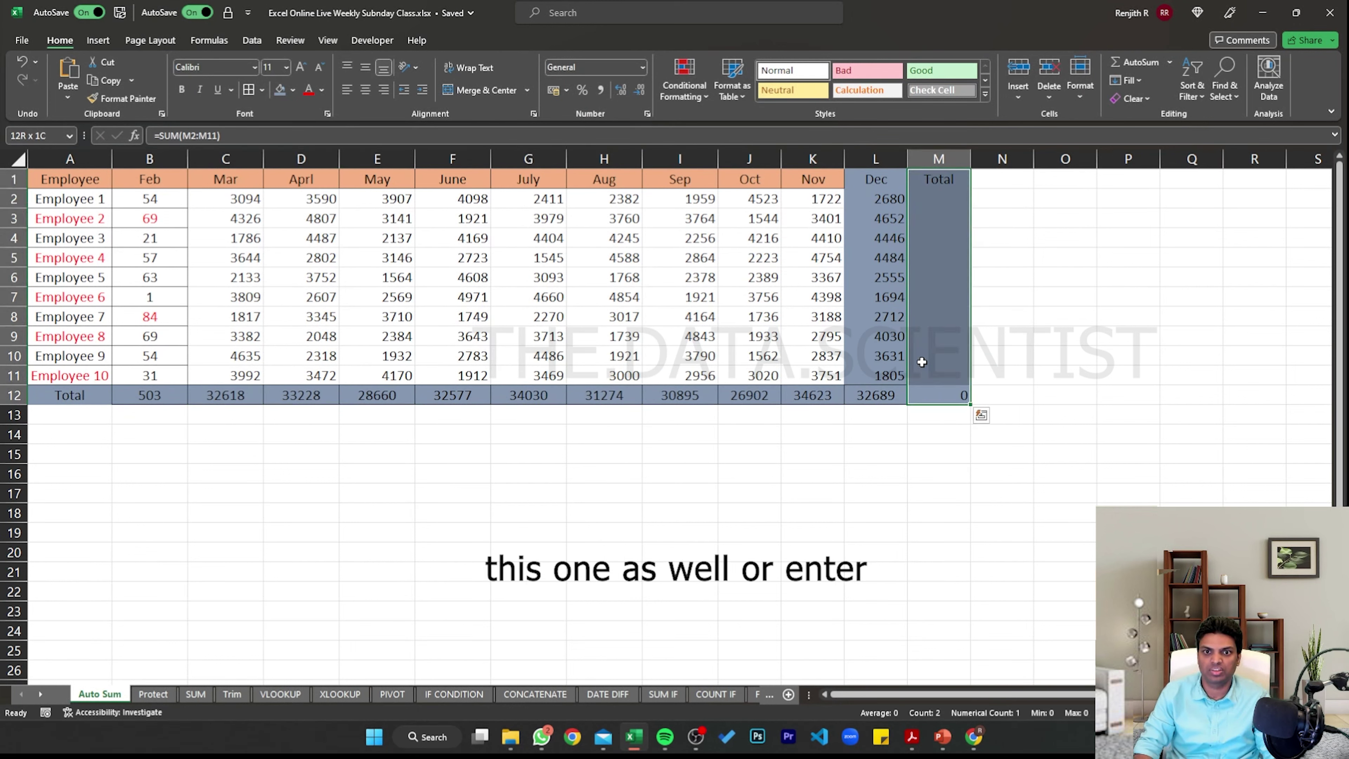
key("shift+Down")
key("alt+equal")
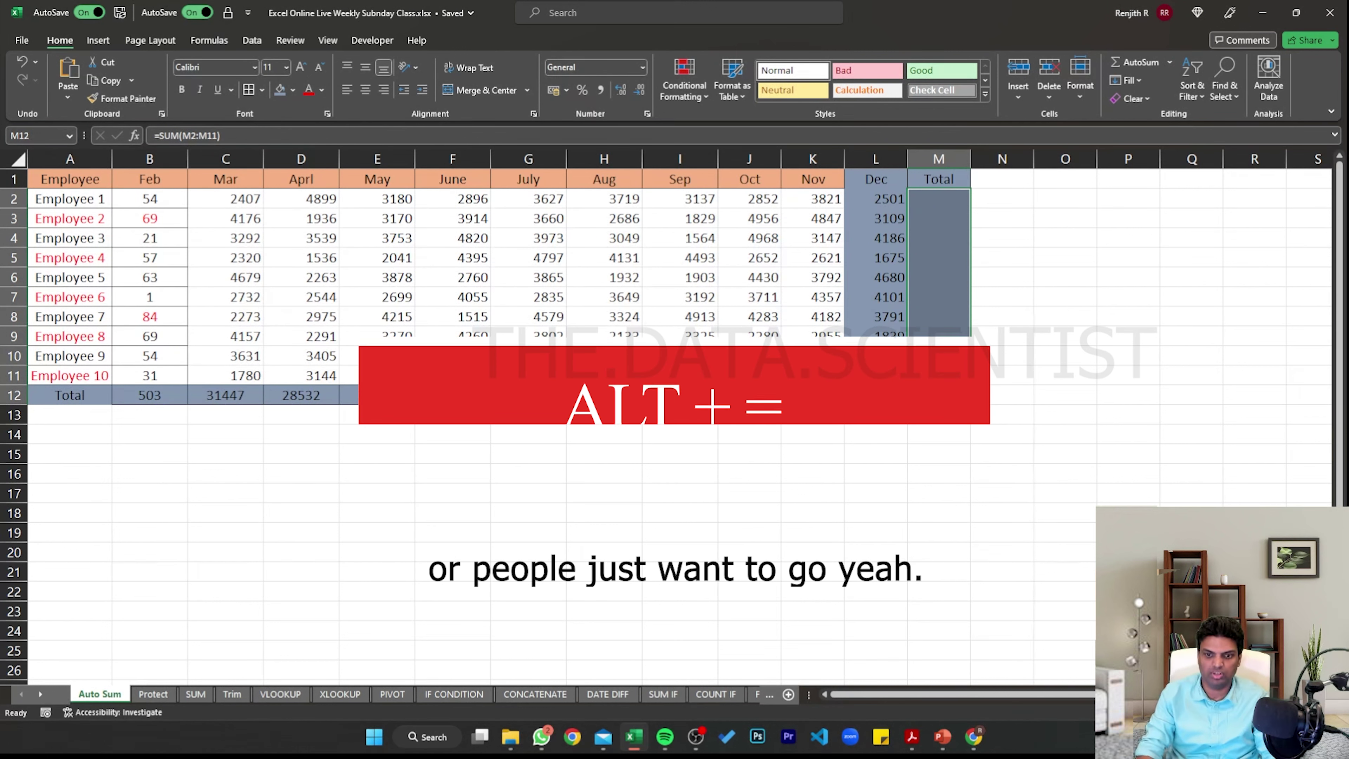
key("Return")
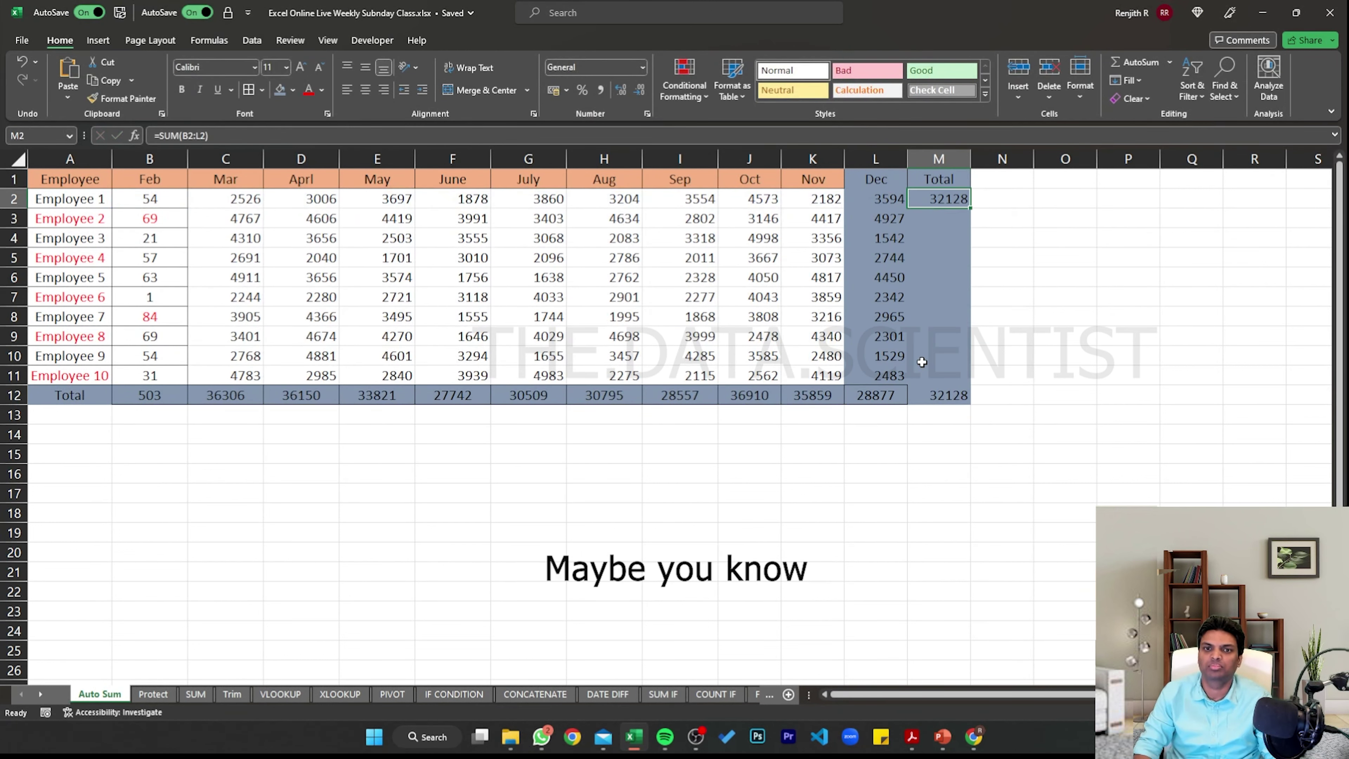
key("ctrl+shift+Down")
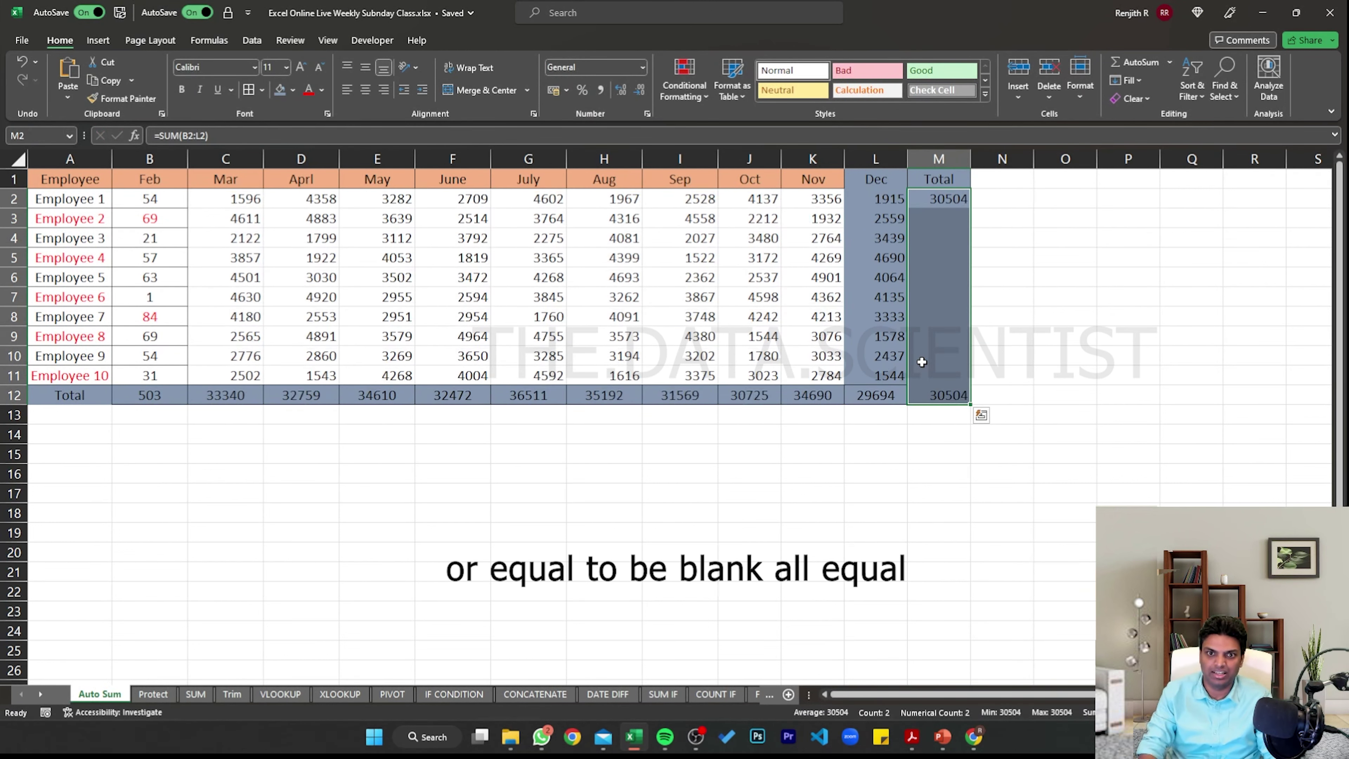
key("Down")
key("shift+Down")
key("shift+Down")
key("shift+Down")
key("shift+Down")
key("shift+Down")
key("shift+Down")
key("shift+Down")
key("shift+Down")
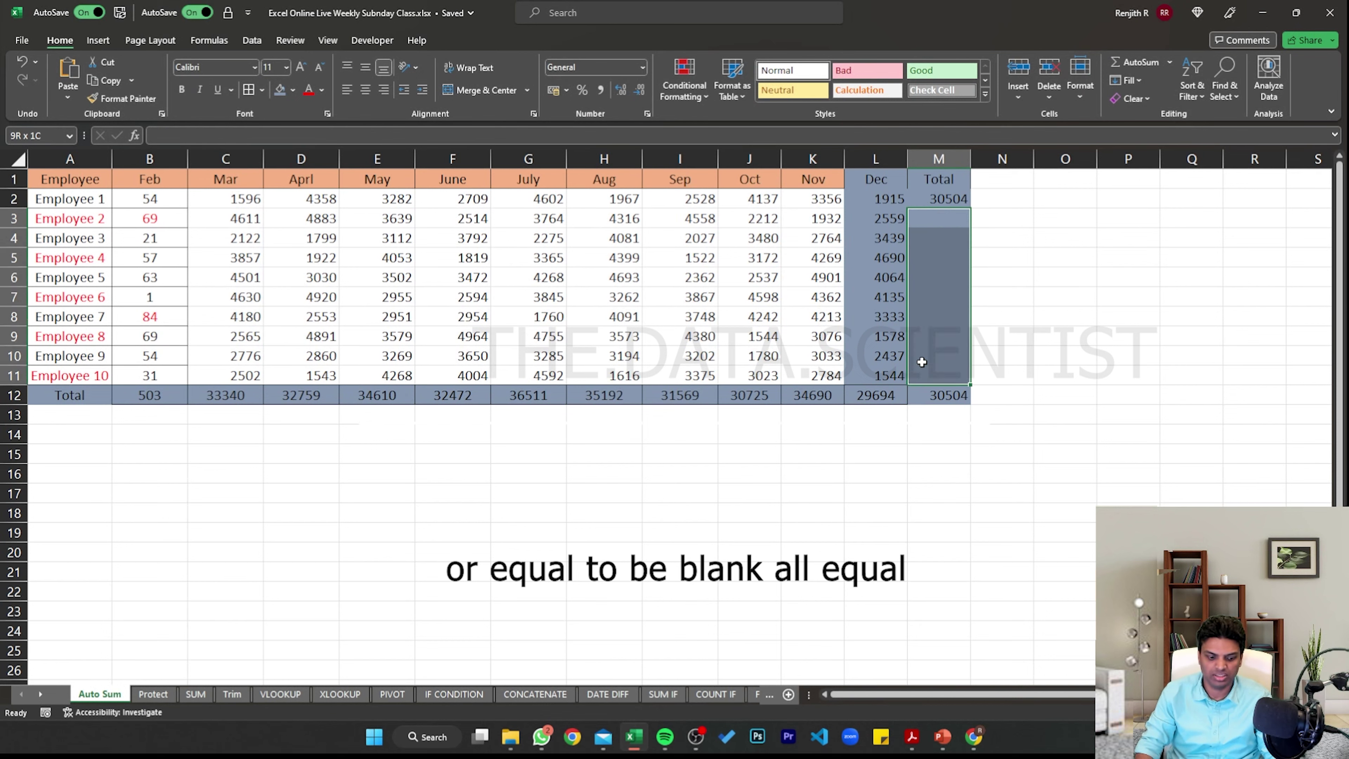
key("alt+equal")
Undo the Auto Sum totals in the Total column and Total row
left_click(939, 218)
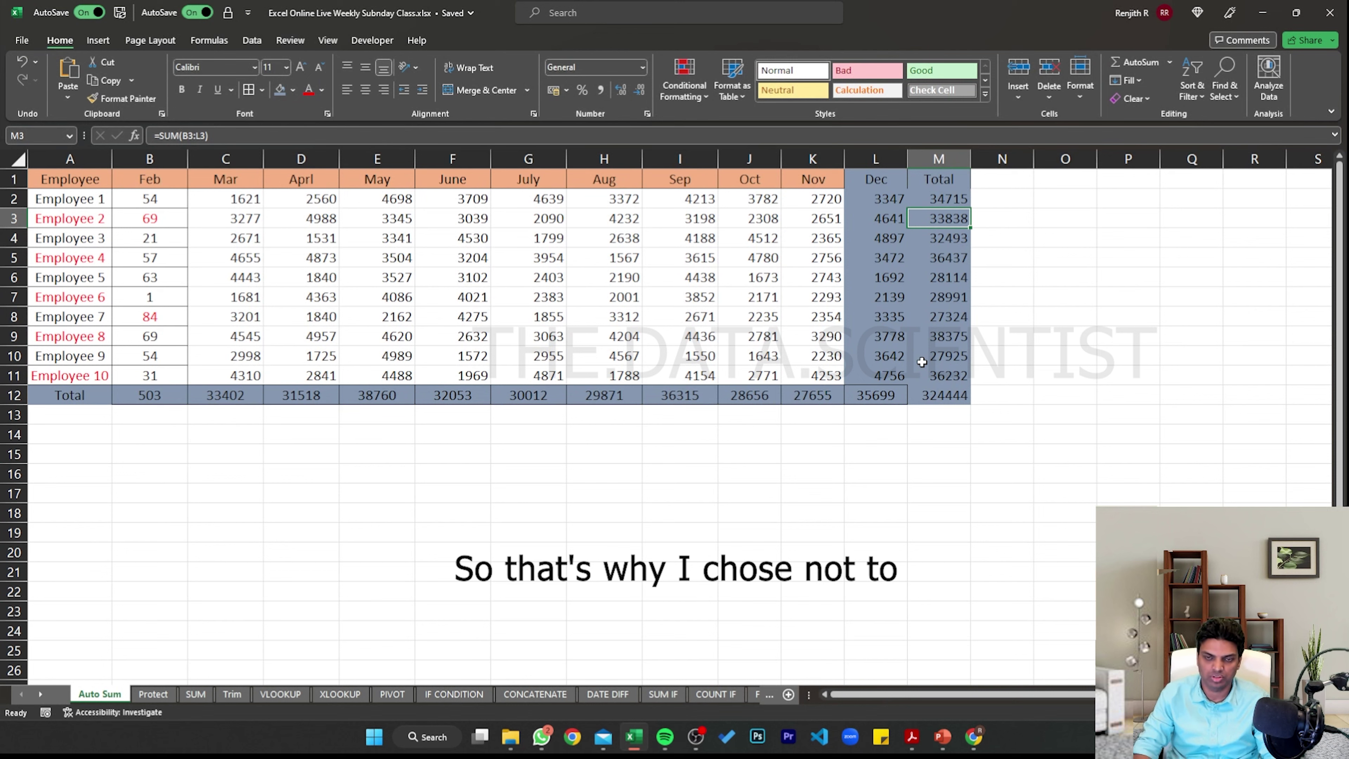
key("ctrl+z")
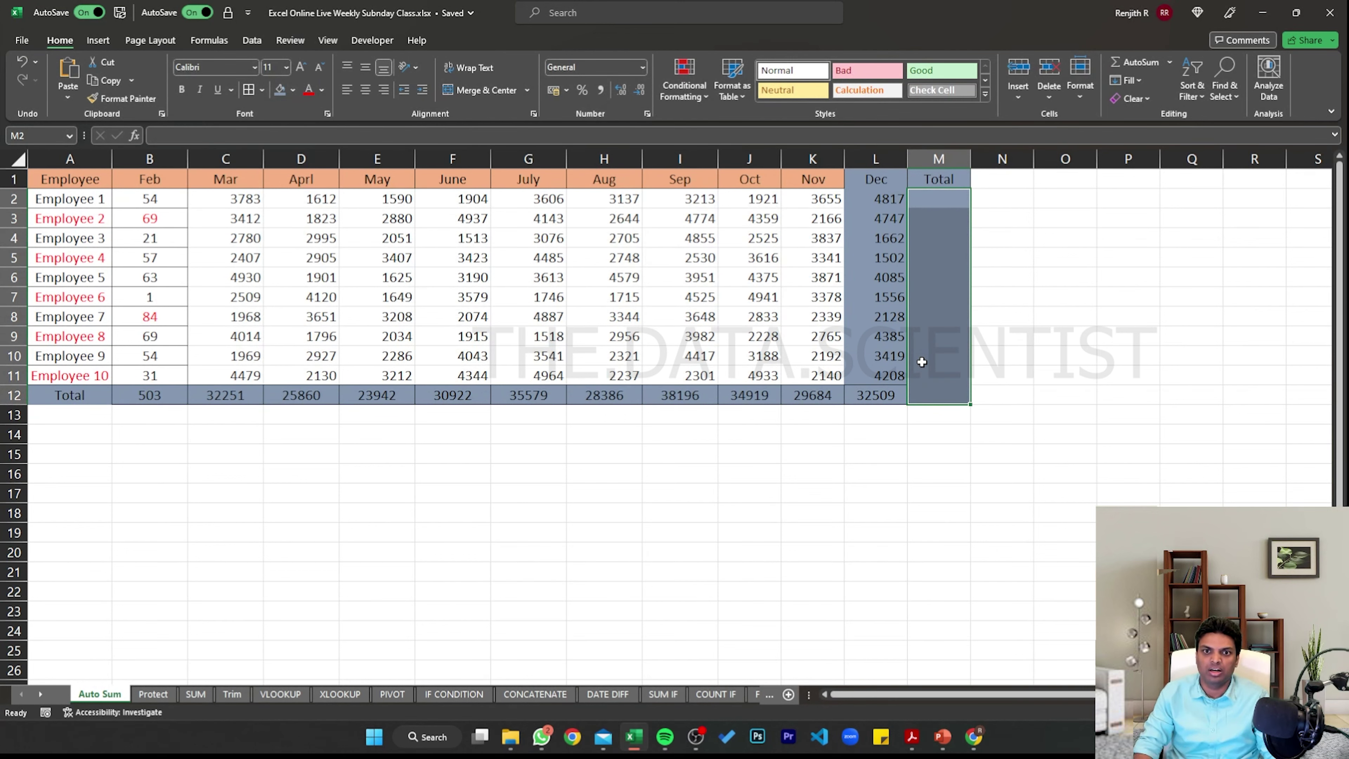
key("ctrl+z")
key("ctrl+z")
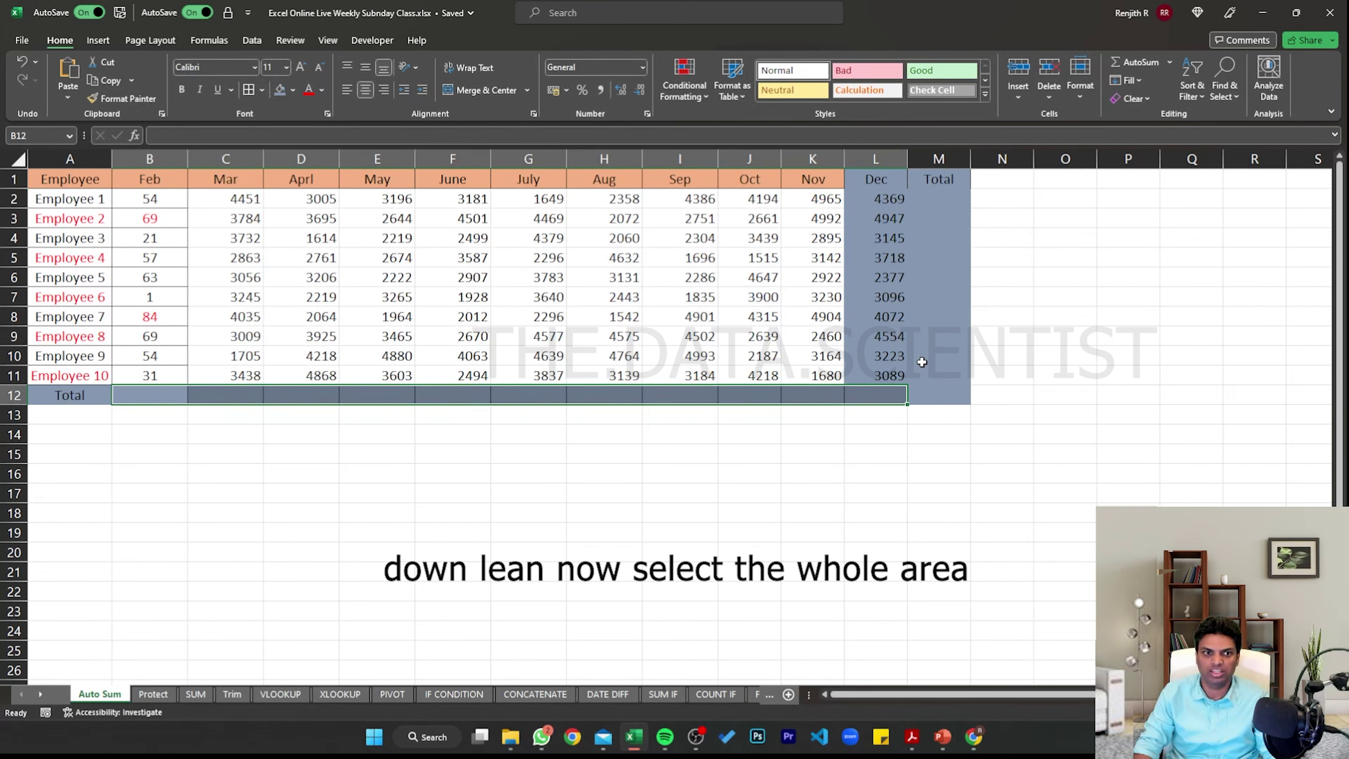
Select the whole table A1:M12 and Alt+= to fill both totals, grand total 317457
key("ctrl+Up")
key("Left")
key("ctrl+shift+Right")
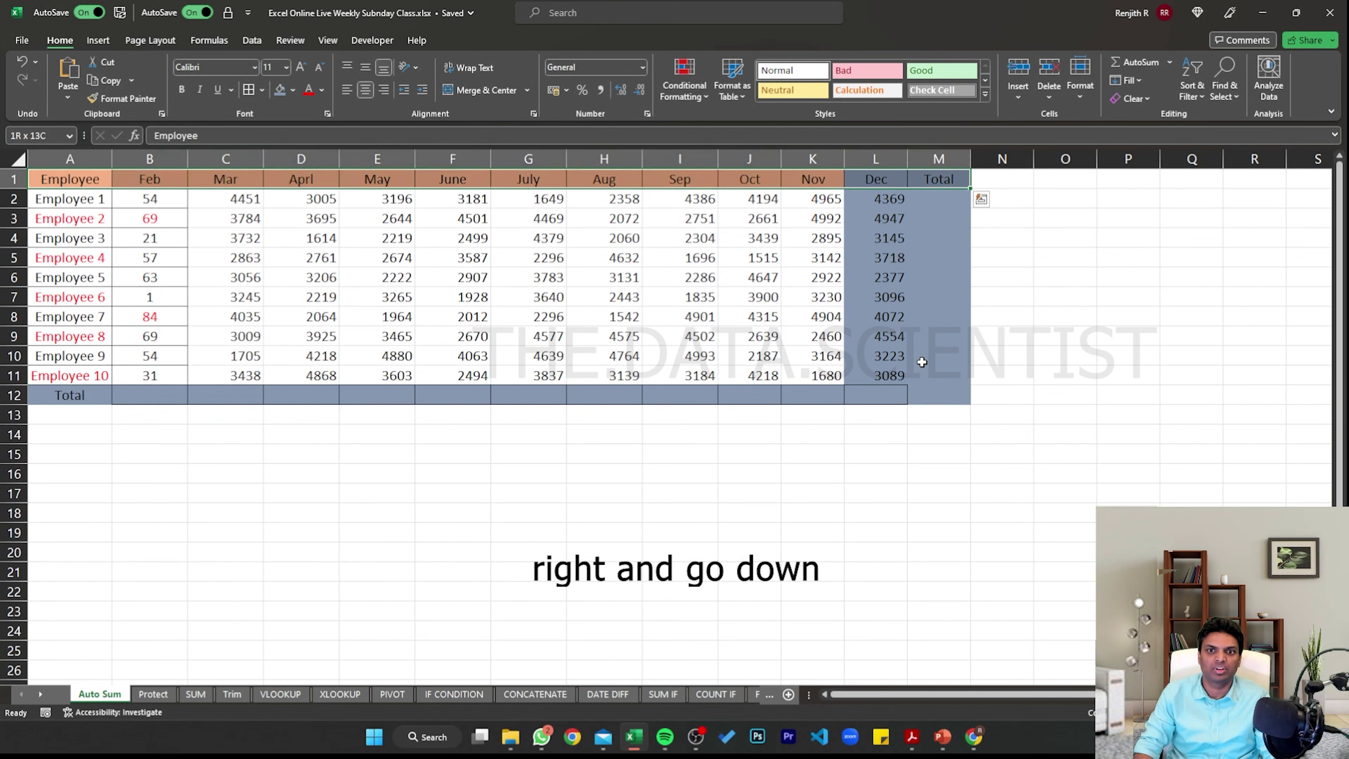
key("ctrl+shift+Down")
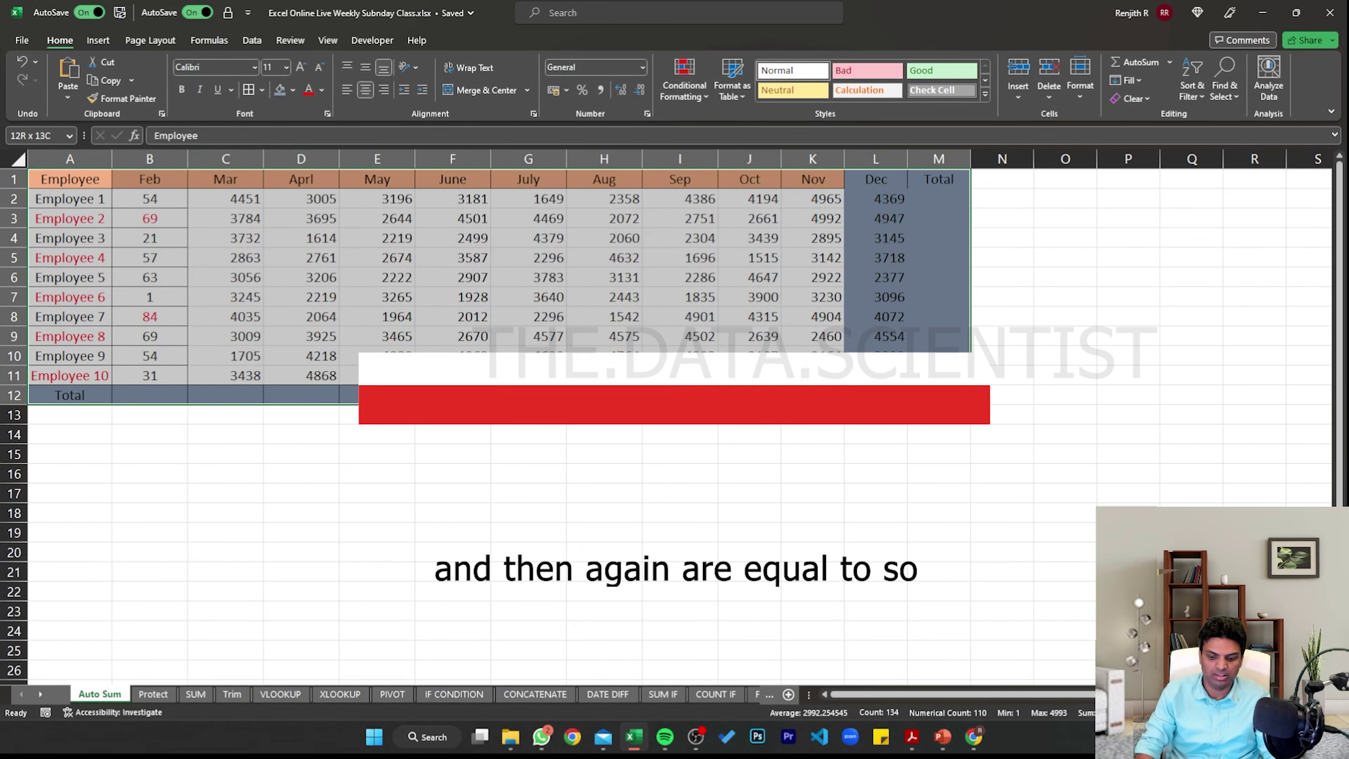
key("alt+equal")
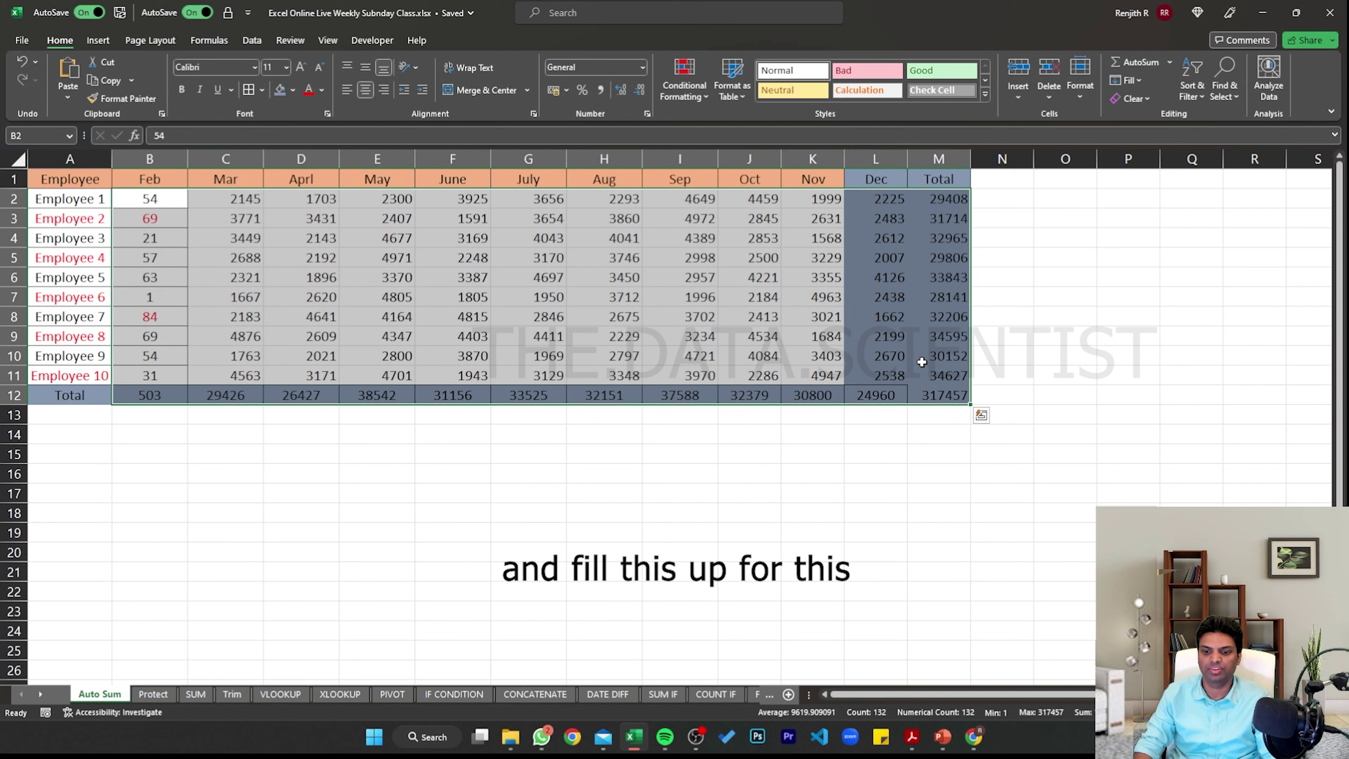
key("Return")
key("shift+BackSpace")
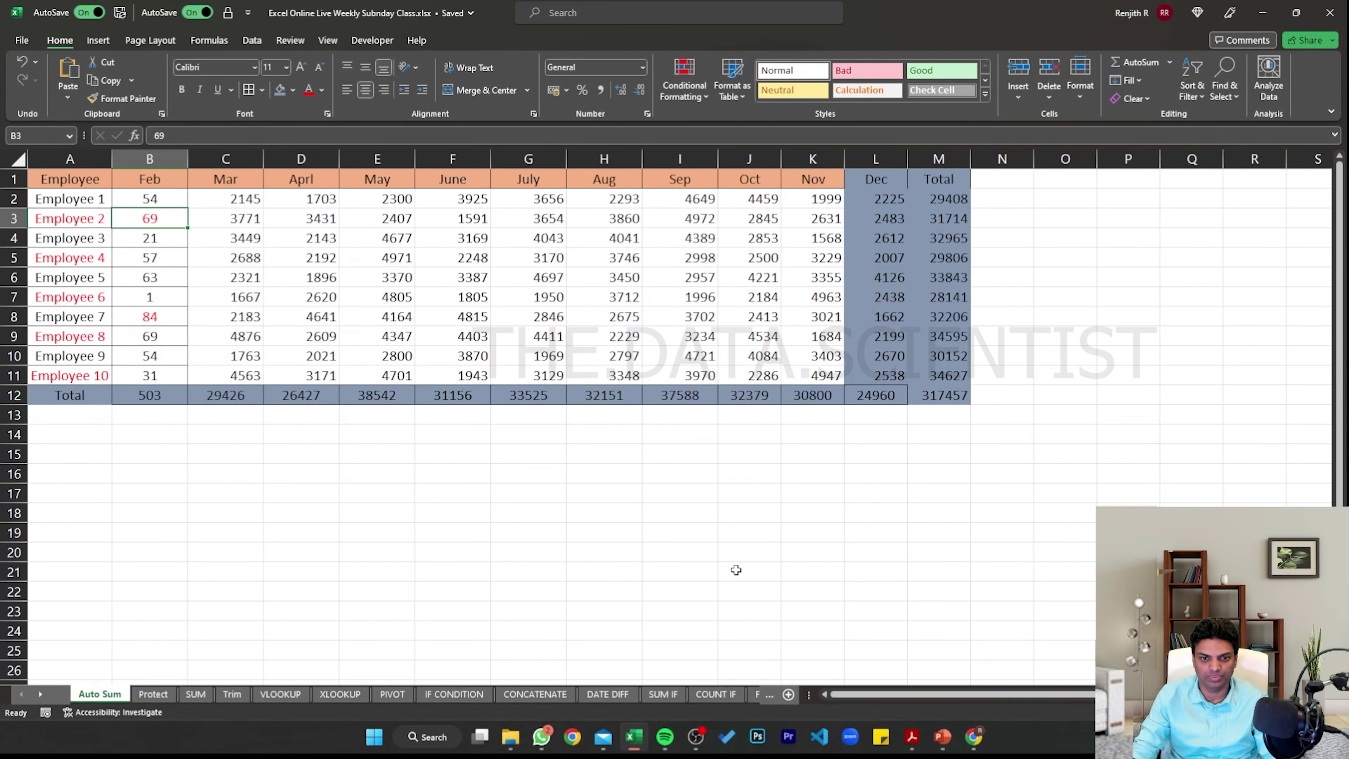
key("alt+Tab")
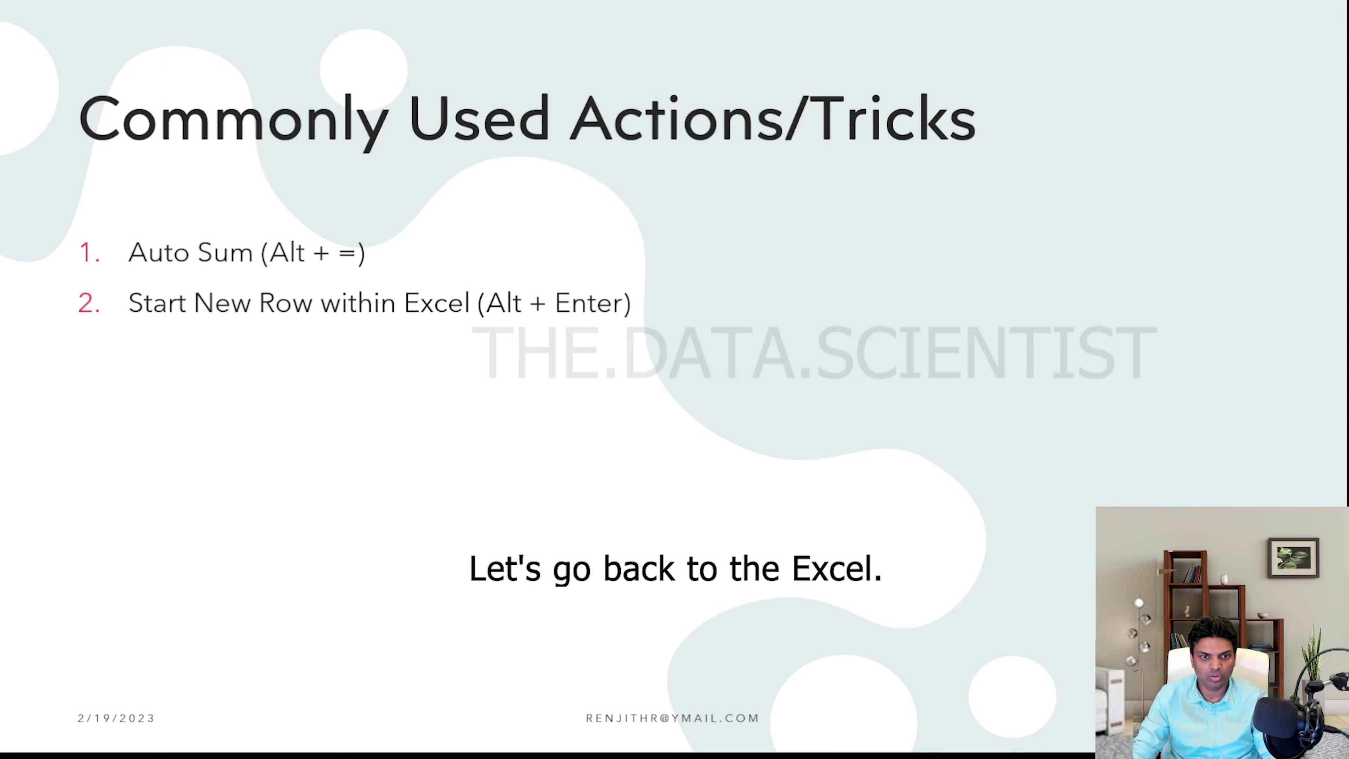
key("alt+Tab")
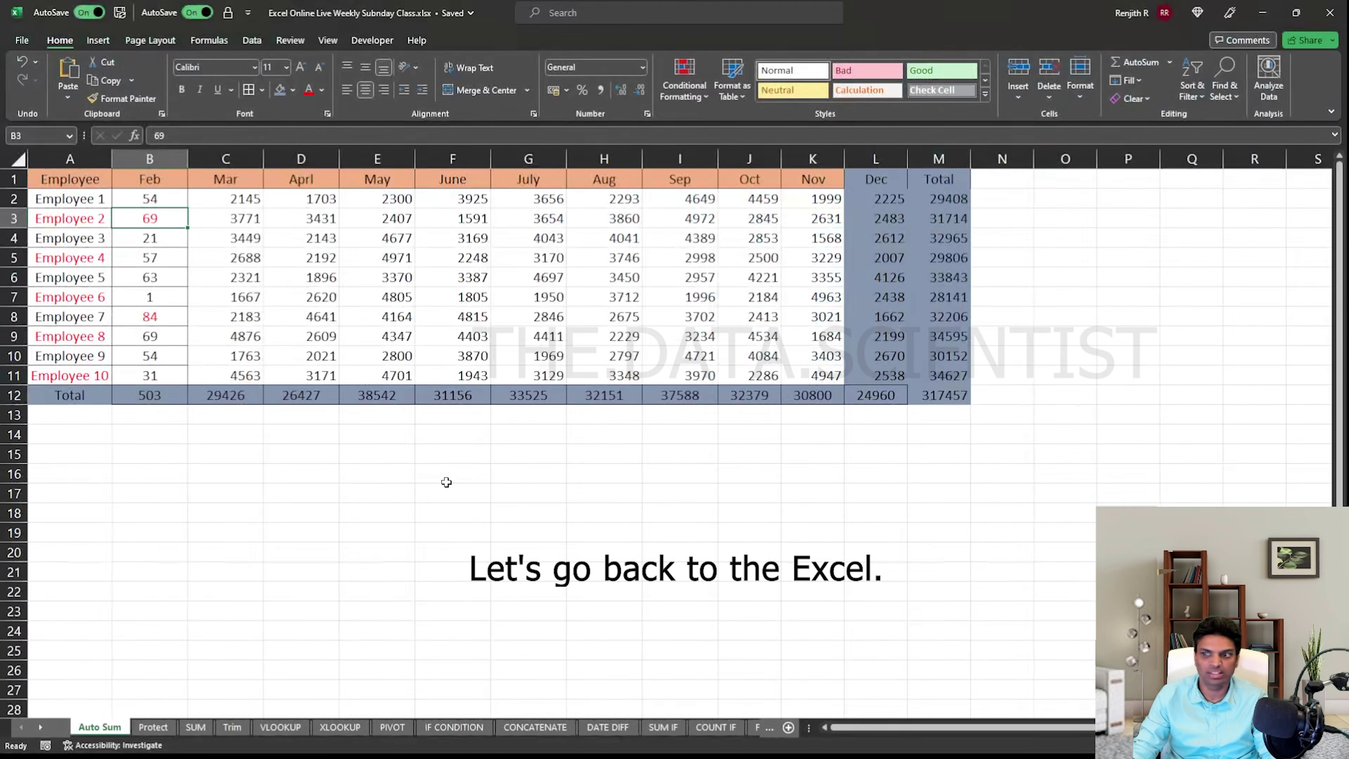
Enter a two-line name sentence in C17, with the user's name on the second line
left_click(569, 416)
left_click(256, 491)
type("my Name is")
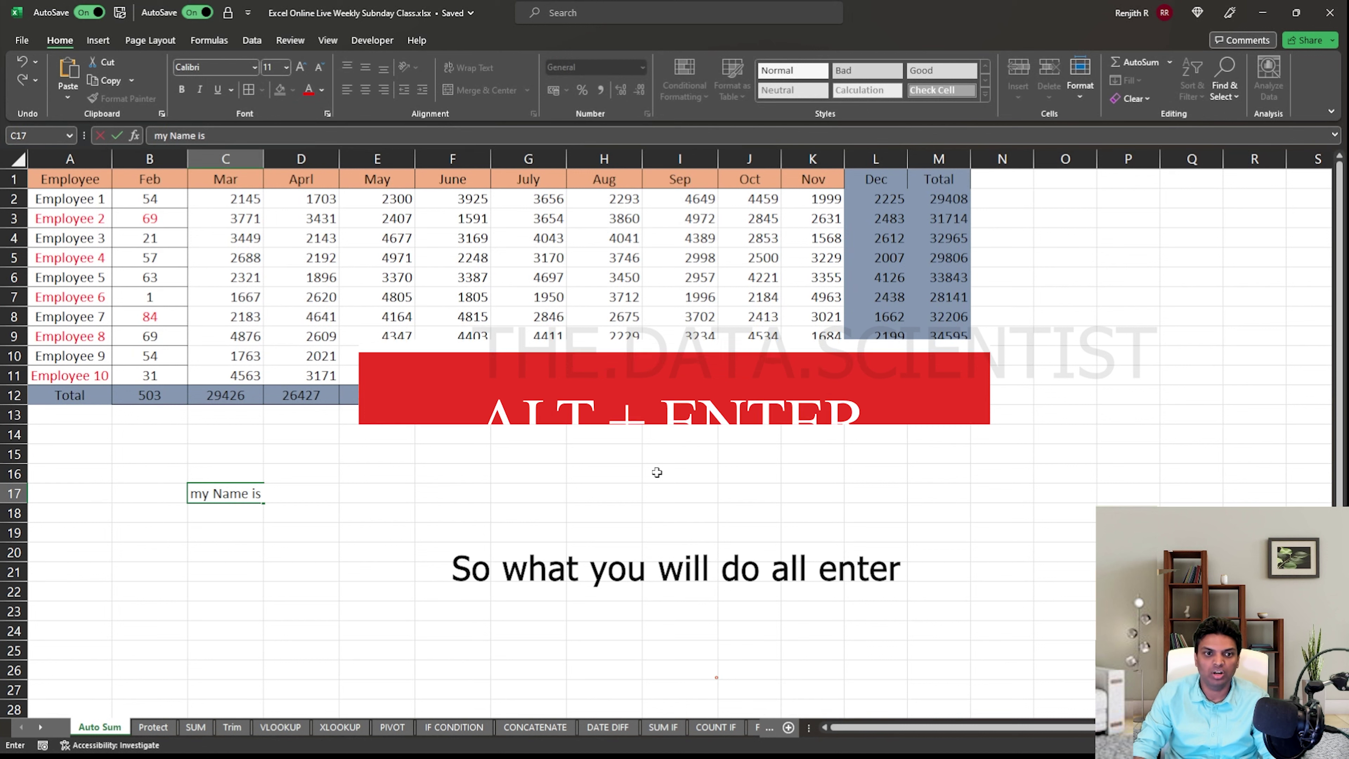
key("alt+Return")
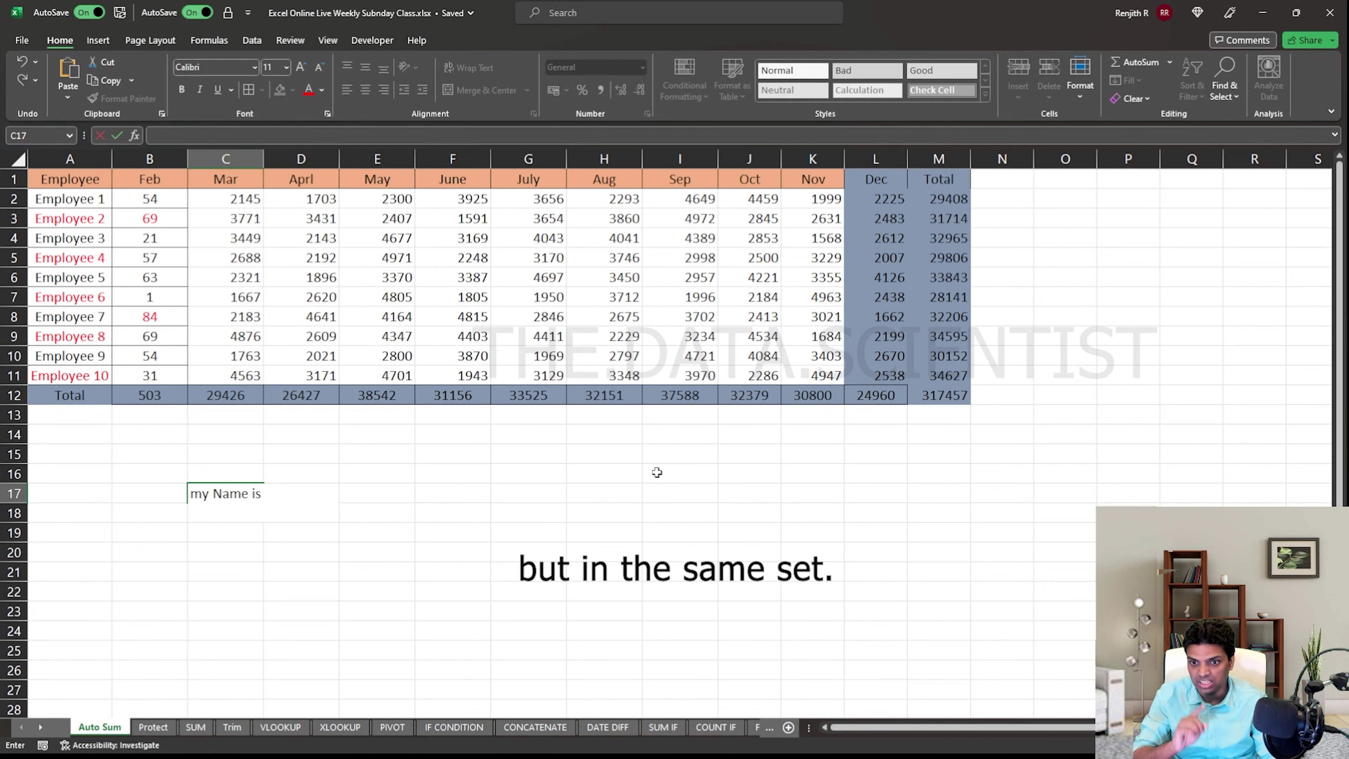
type("Renjith")
key("Return")
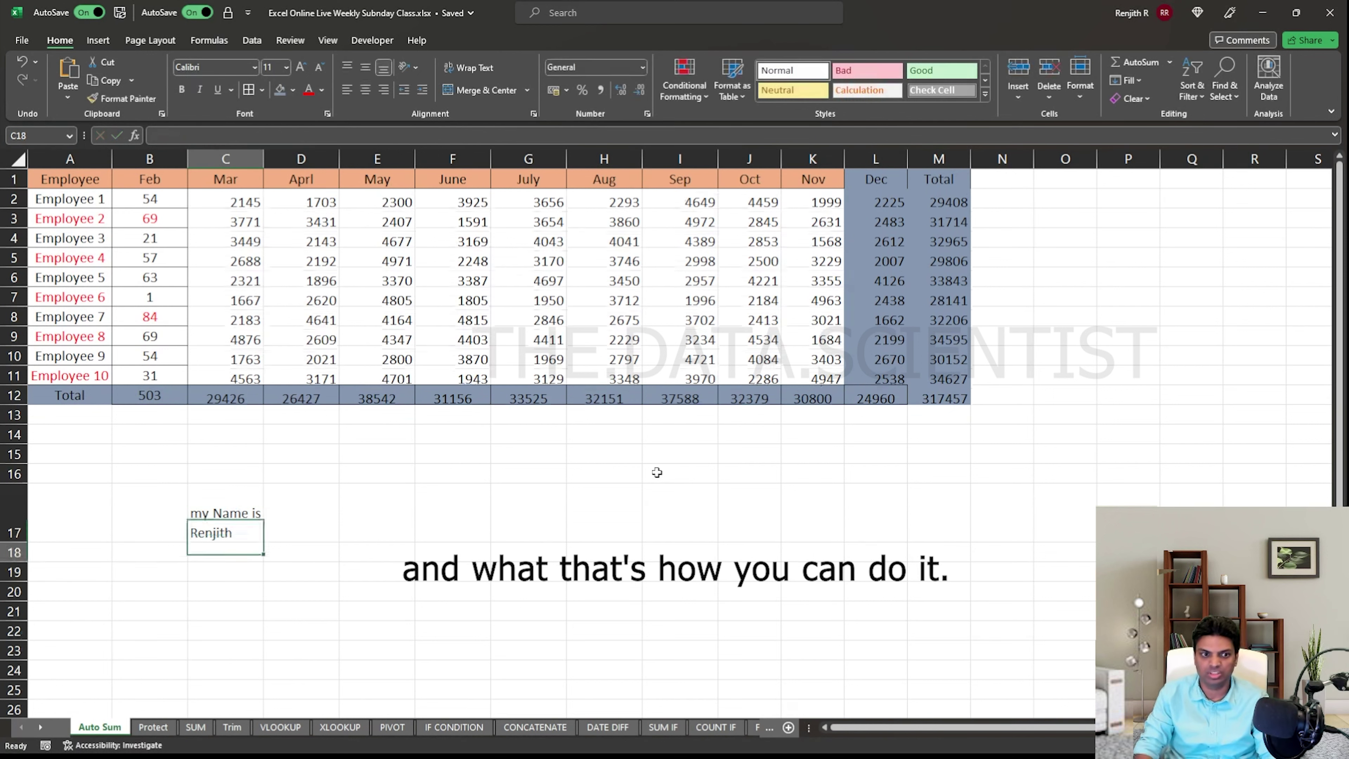
Capitalize the C17 text so it begins 'My name is'
key("Up")
key("Right")
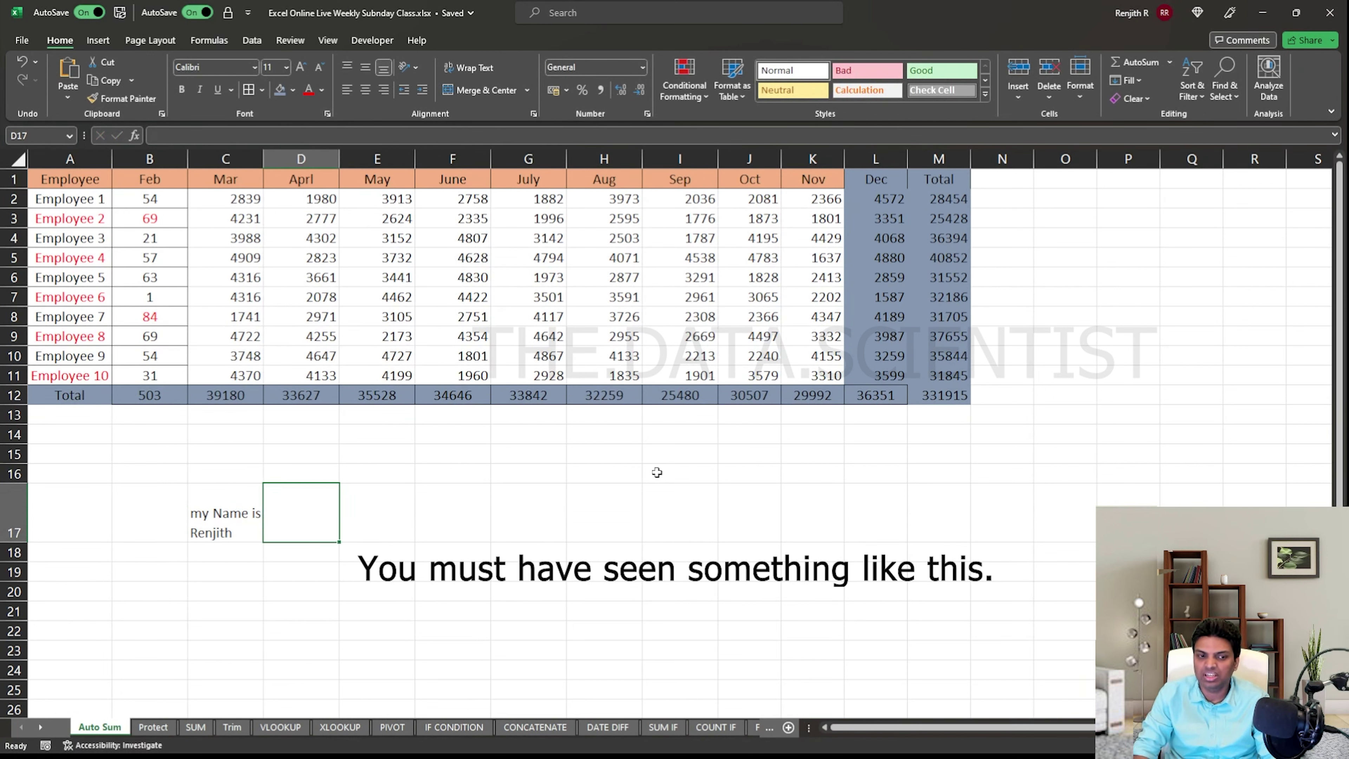
key("Left")
key("F2")
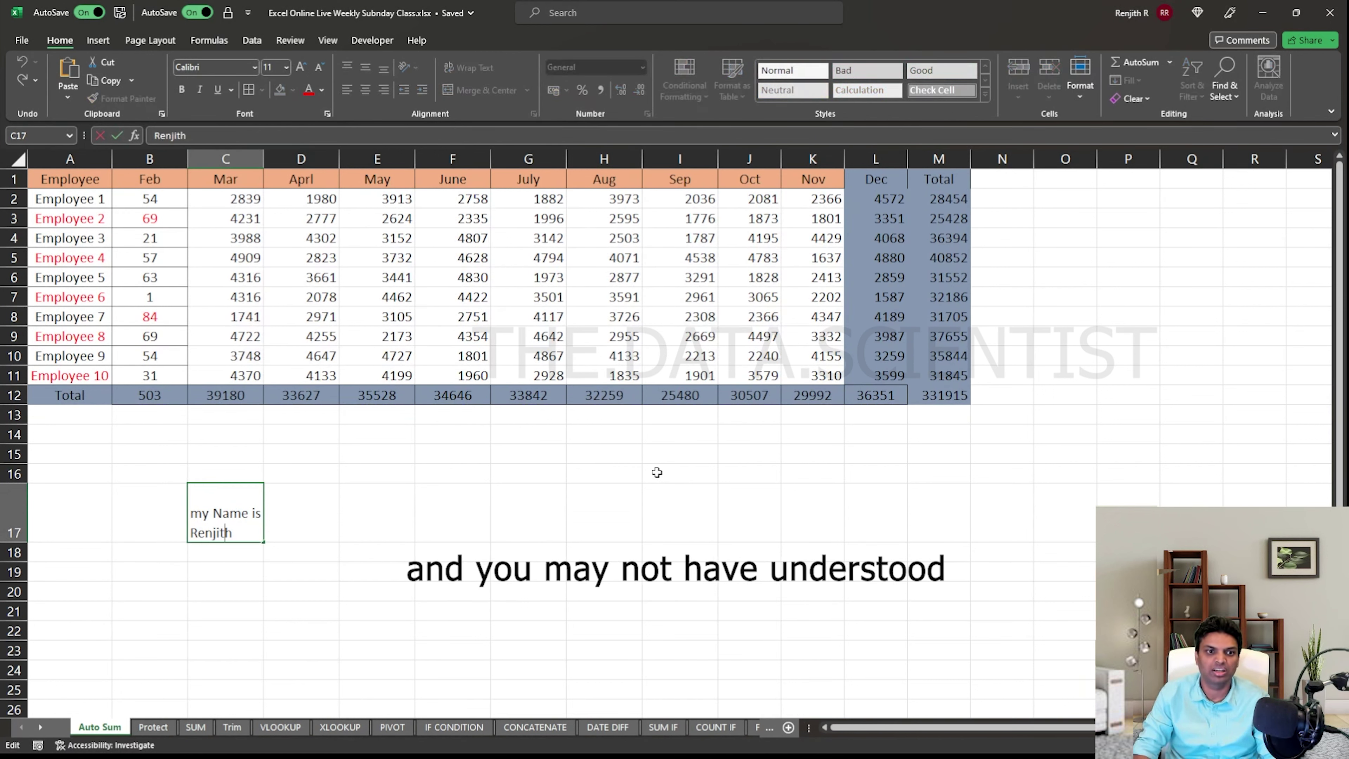
key("shift+Right")
key("shift+Right")
key("shift+Right")
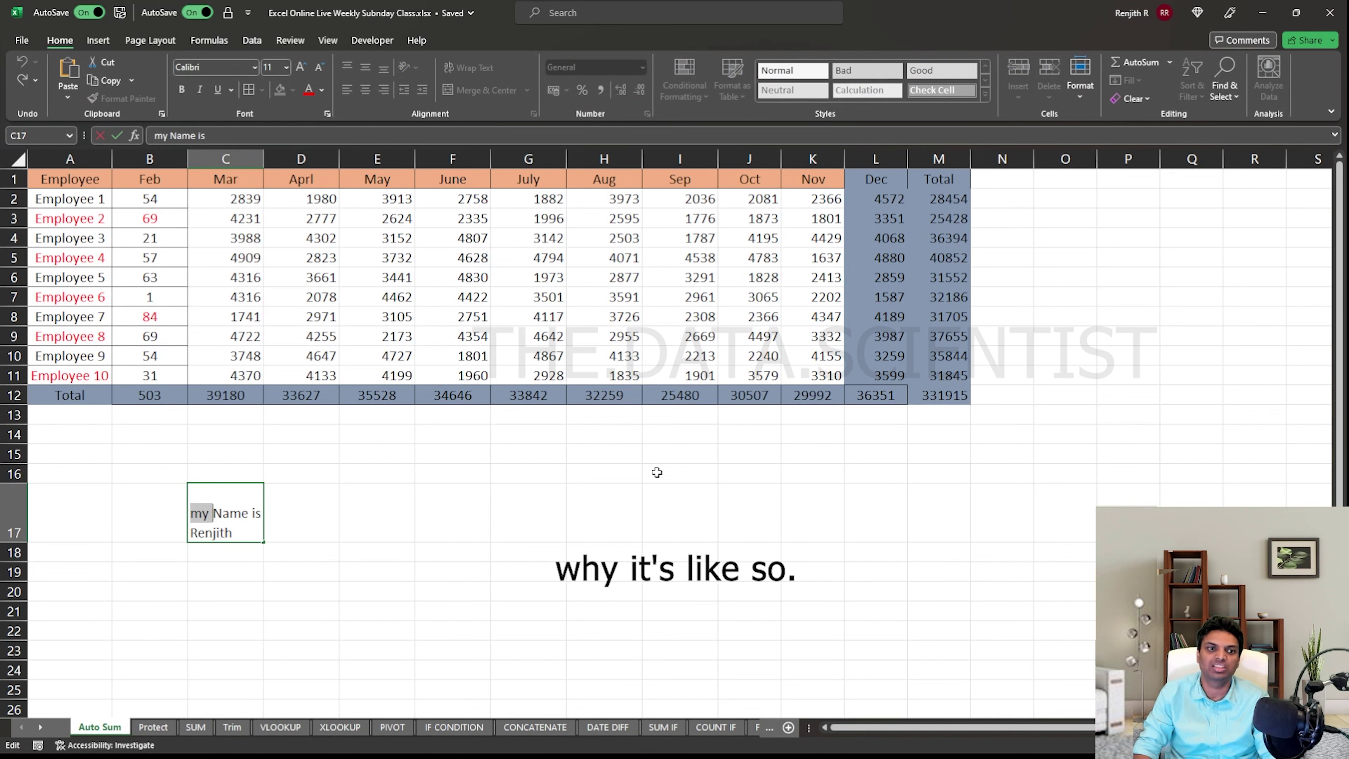
type("My n")
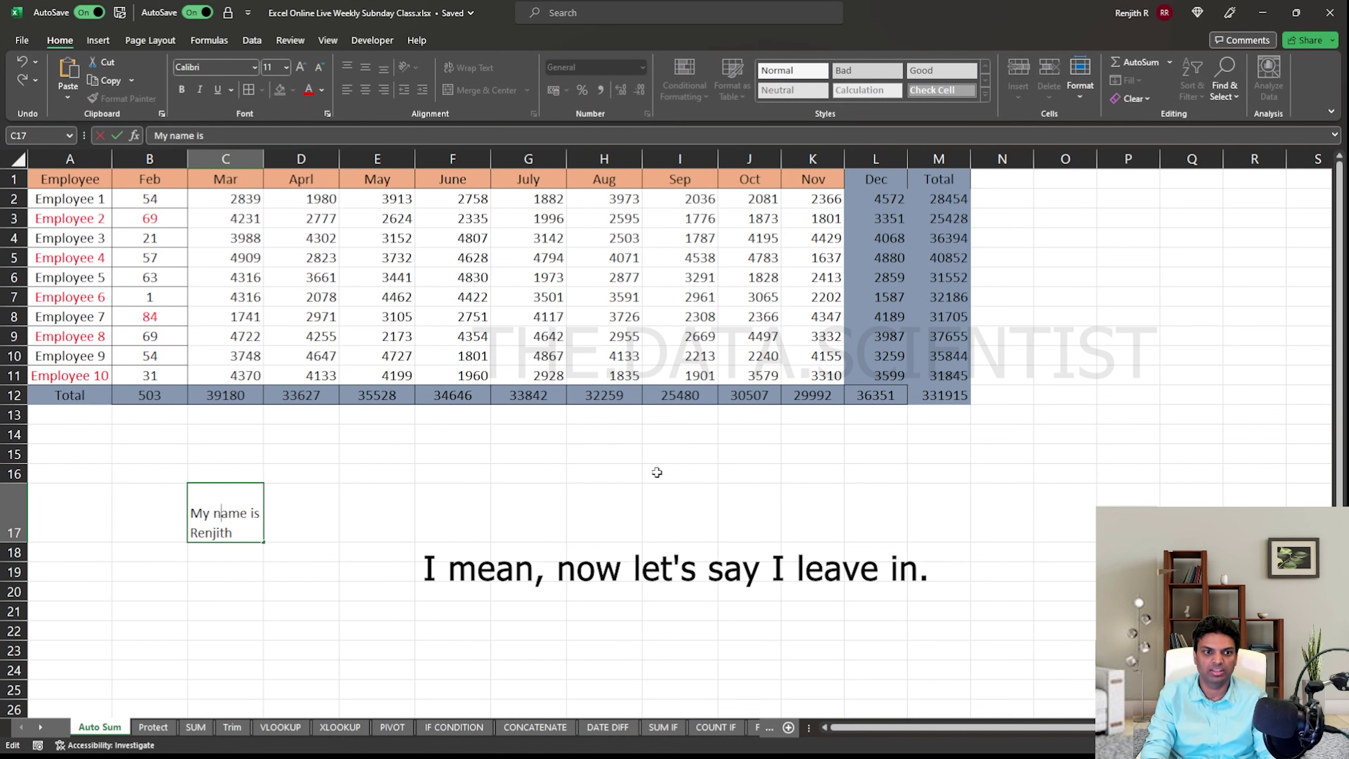
key("Return")
Put 'I Live in' and 'Dubai' on two lines in E17 using Alt+Enter
key("Up")
key("Right")
key("Right")
type("I")
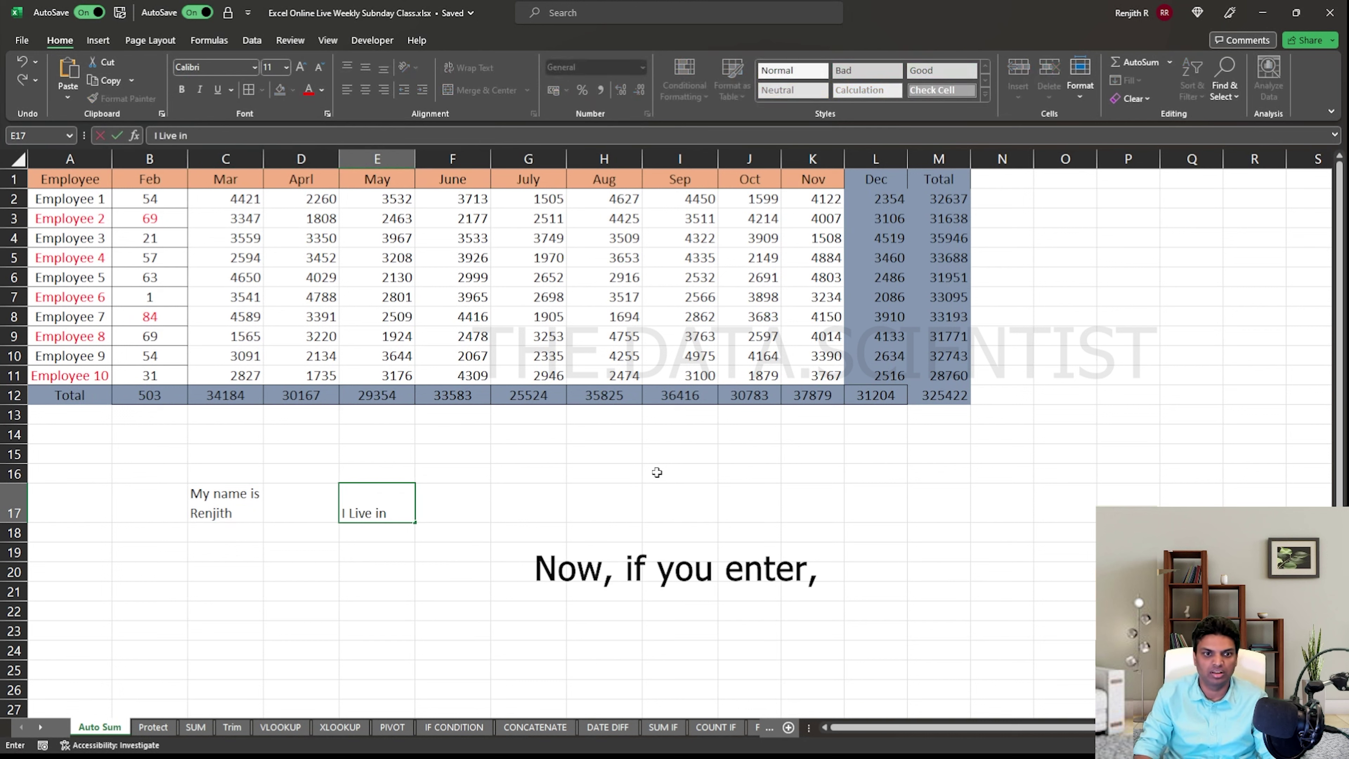
key("Return")
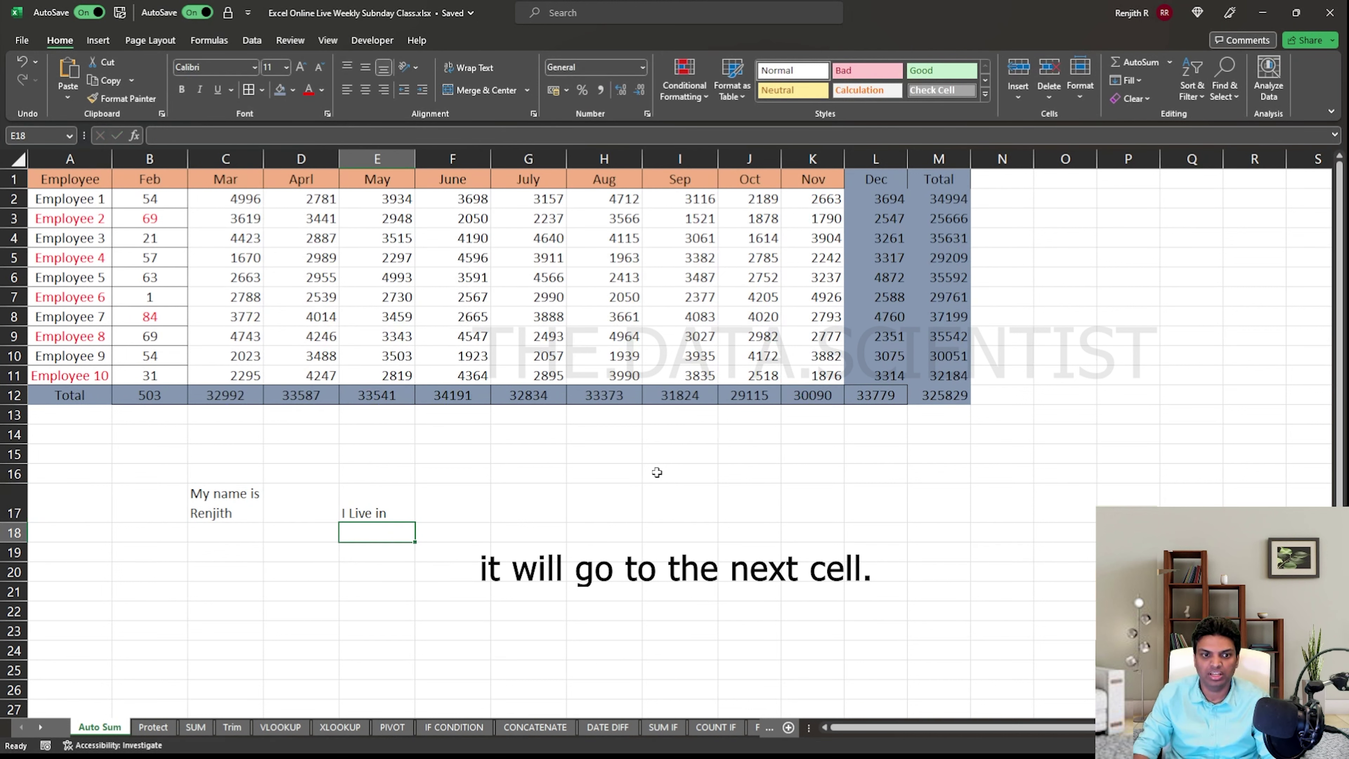
key("Up")
key("F2")
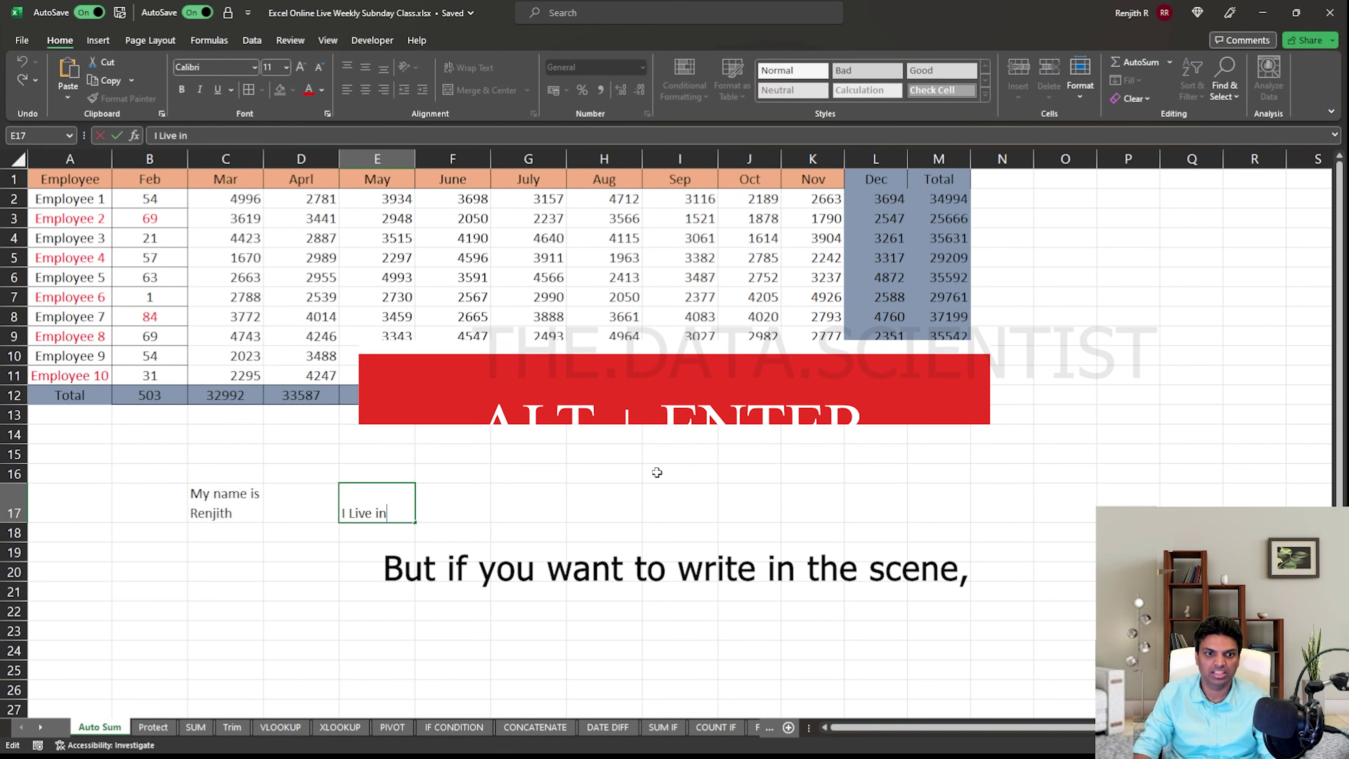
key("alt+Return")
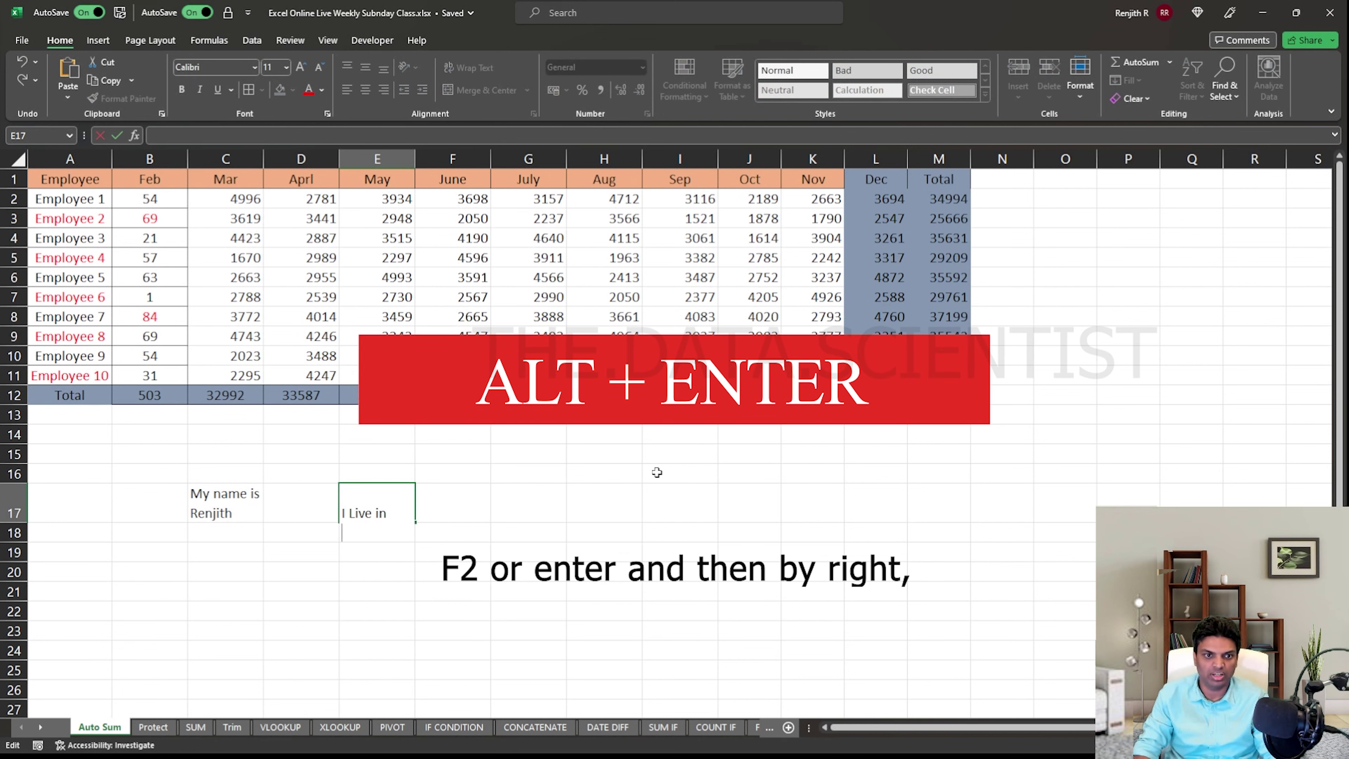
type("Dubai")
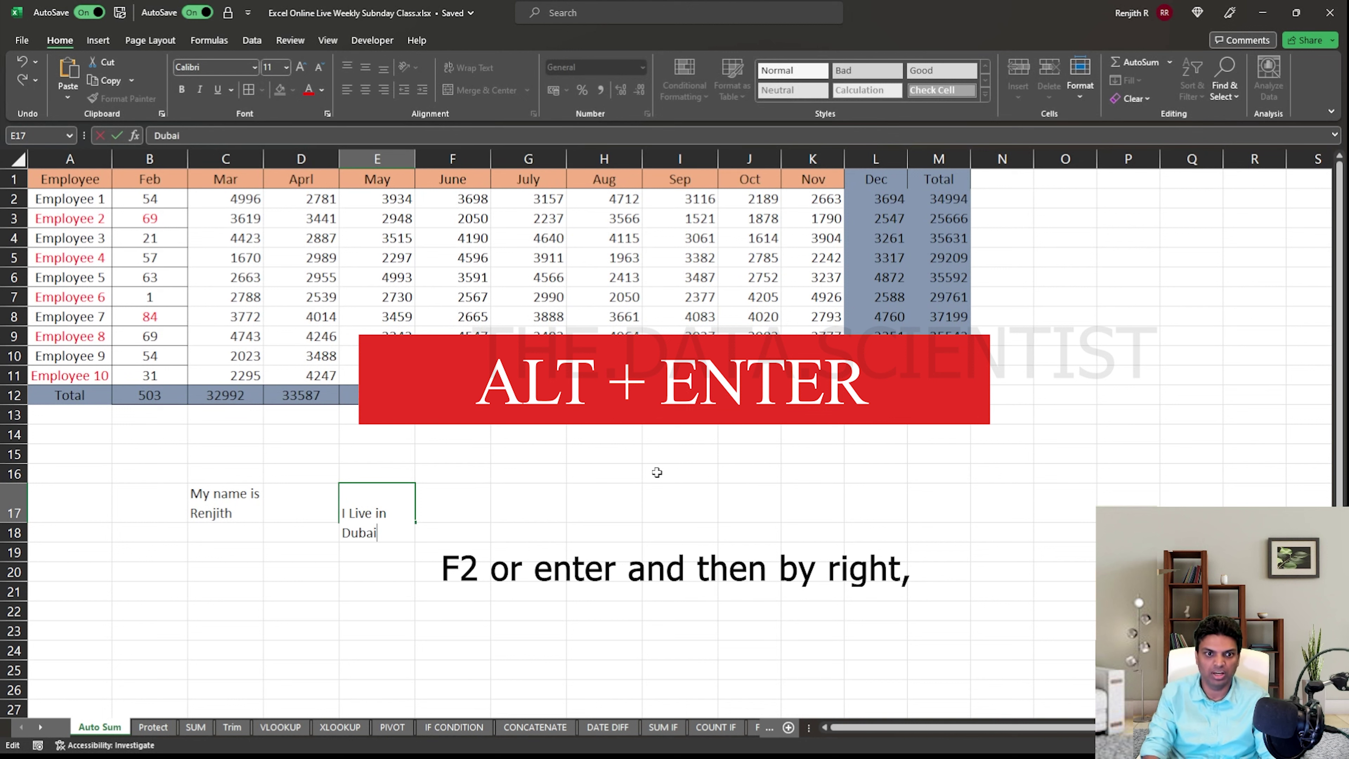
key("Return")
key("Up")
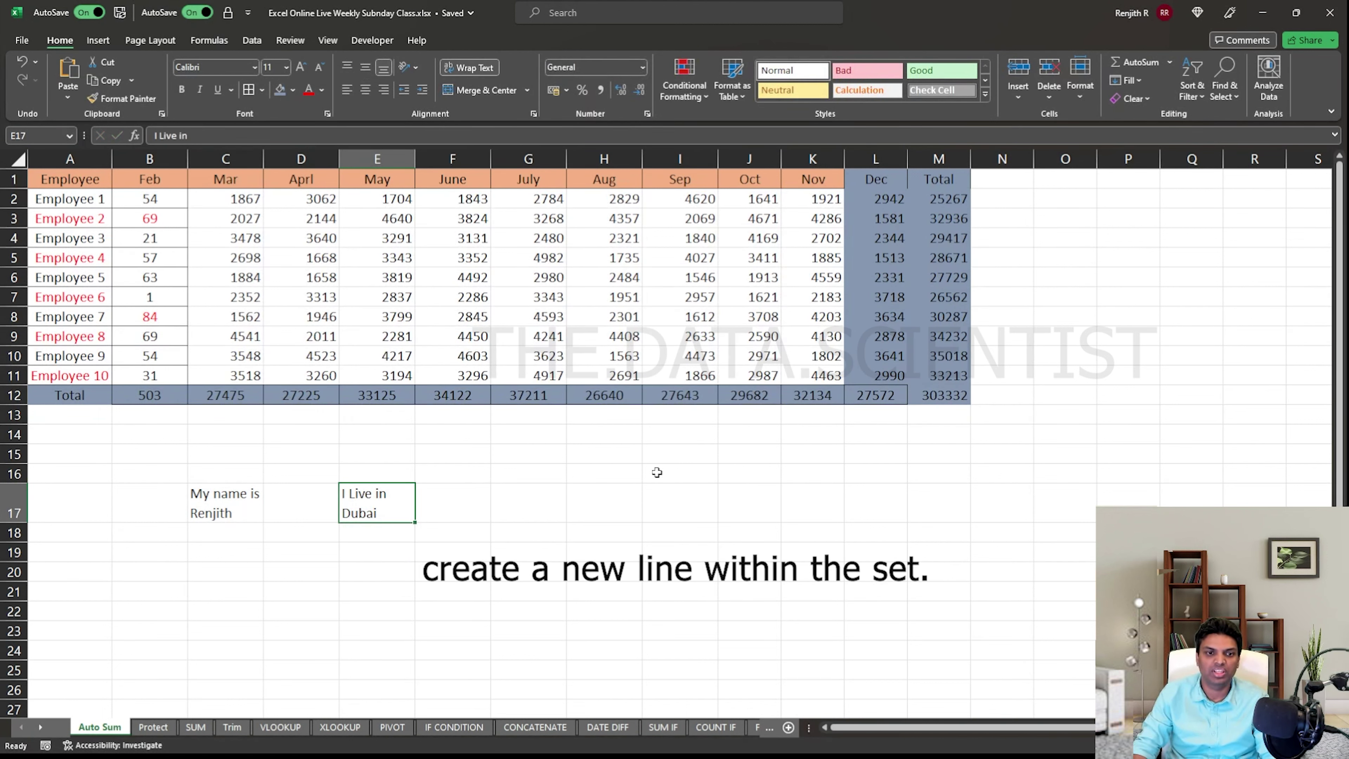
Reveal the third tip on the PowerPoint tips slide, then return to Excel
key("alt+Tab")
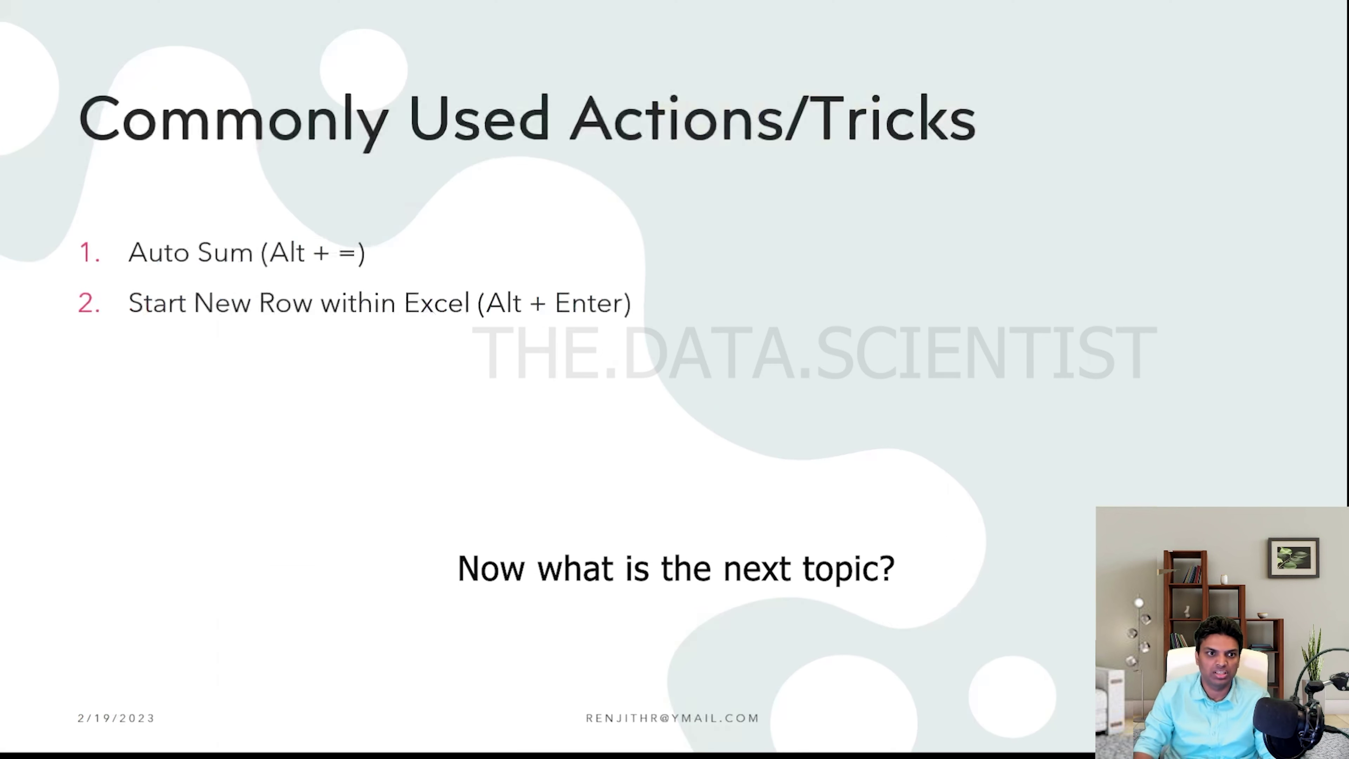
key("Right")
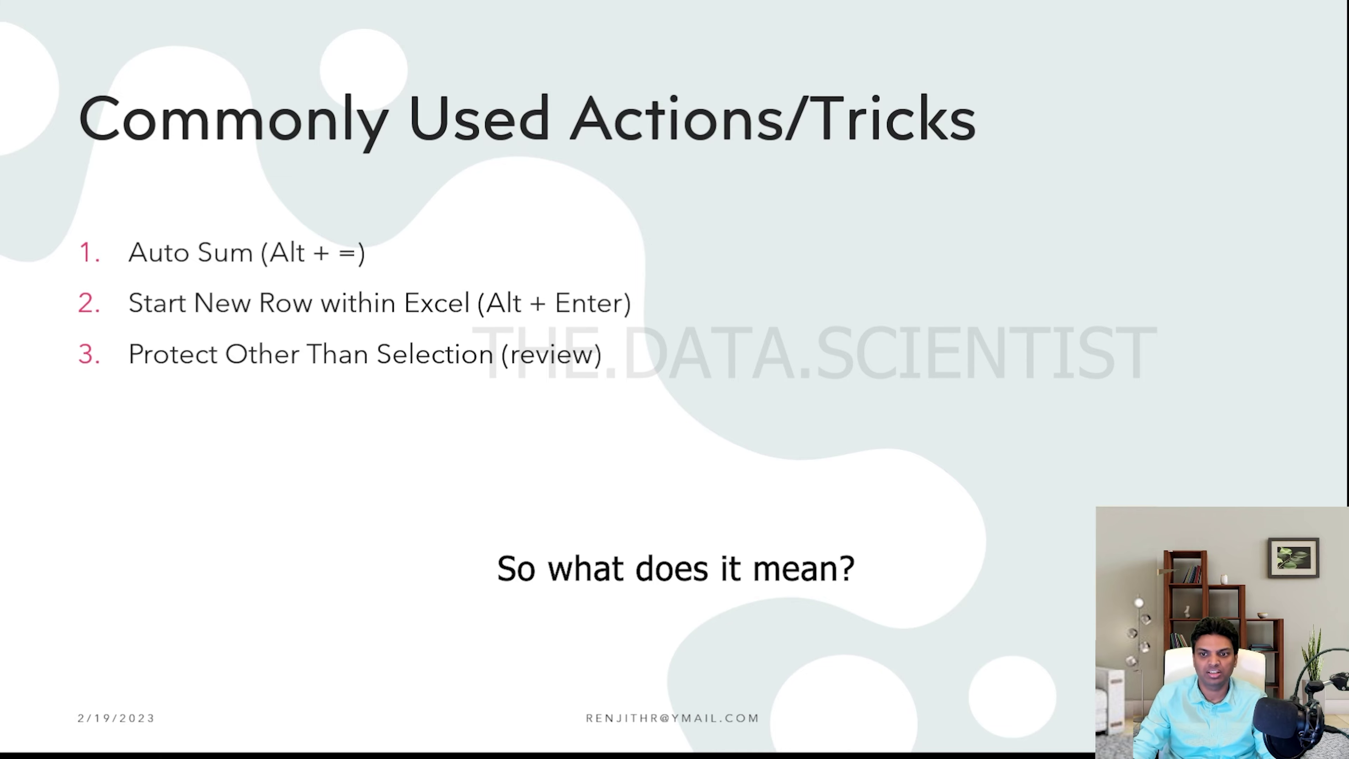
key("alt+Tab")
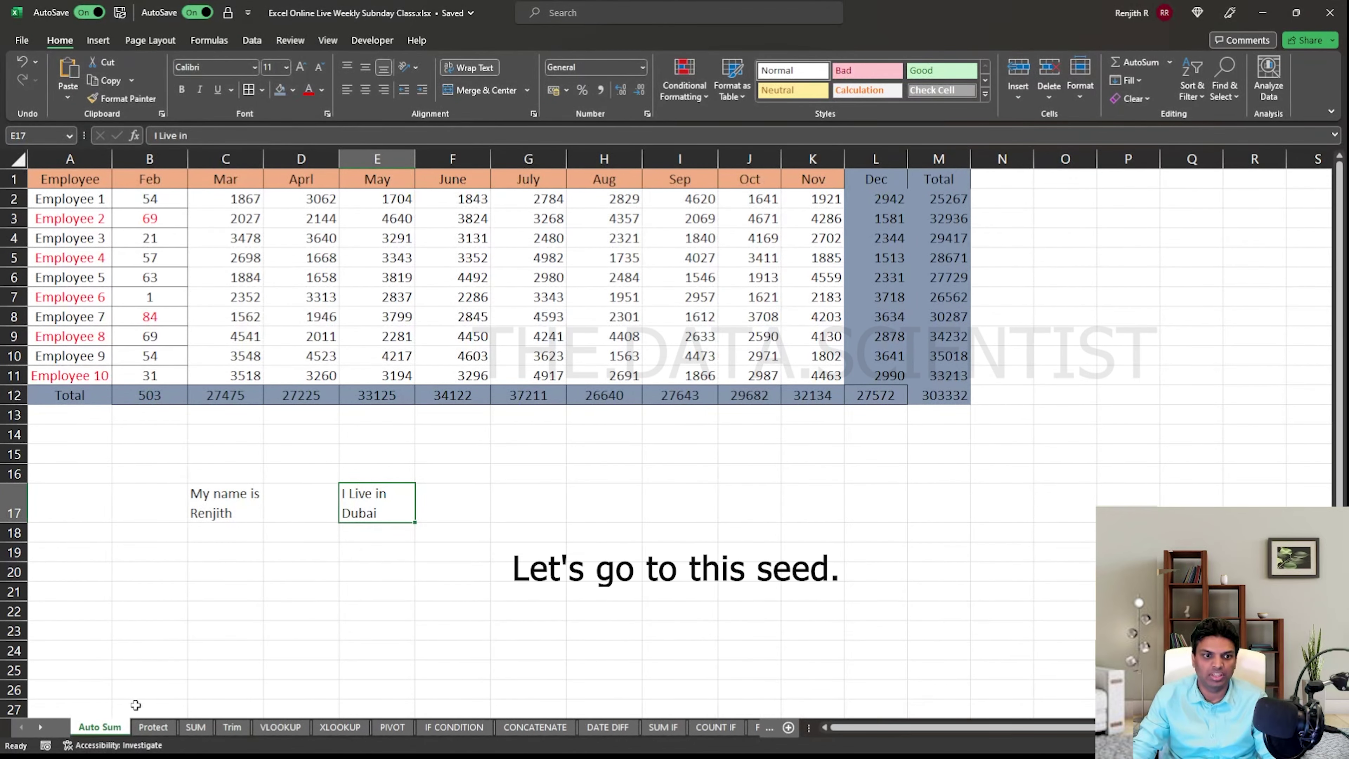
On the Protect sheet, mark every cell as Locked via Format Cells > Protection
left_click(154, 727)
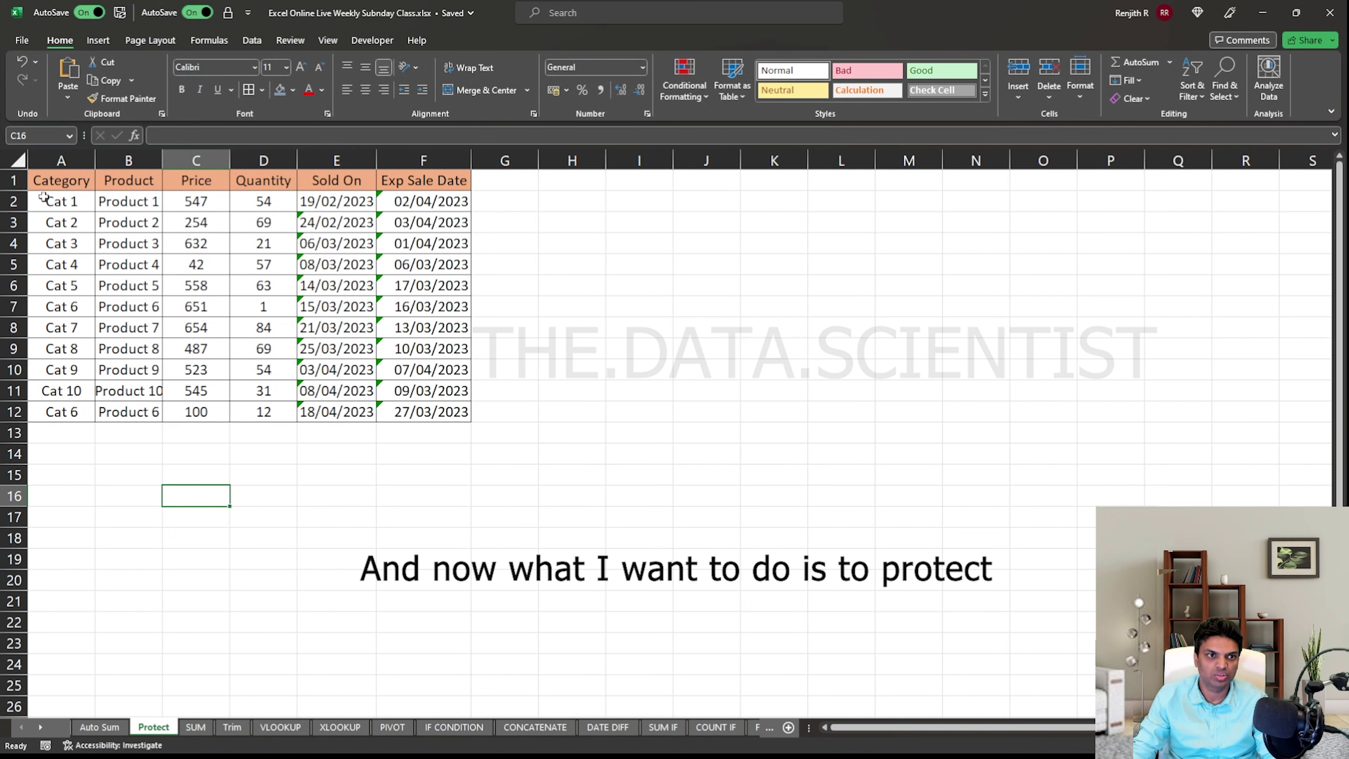
left_click_drag(63, 178, 141, 422)
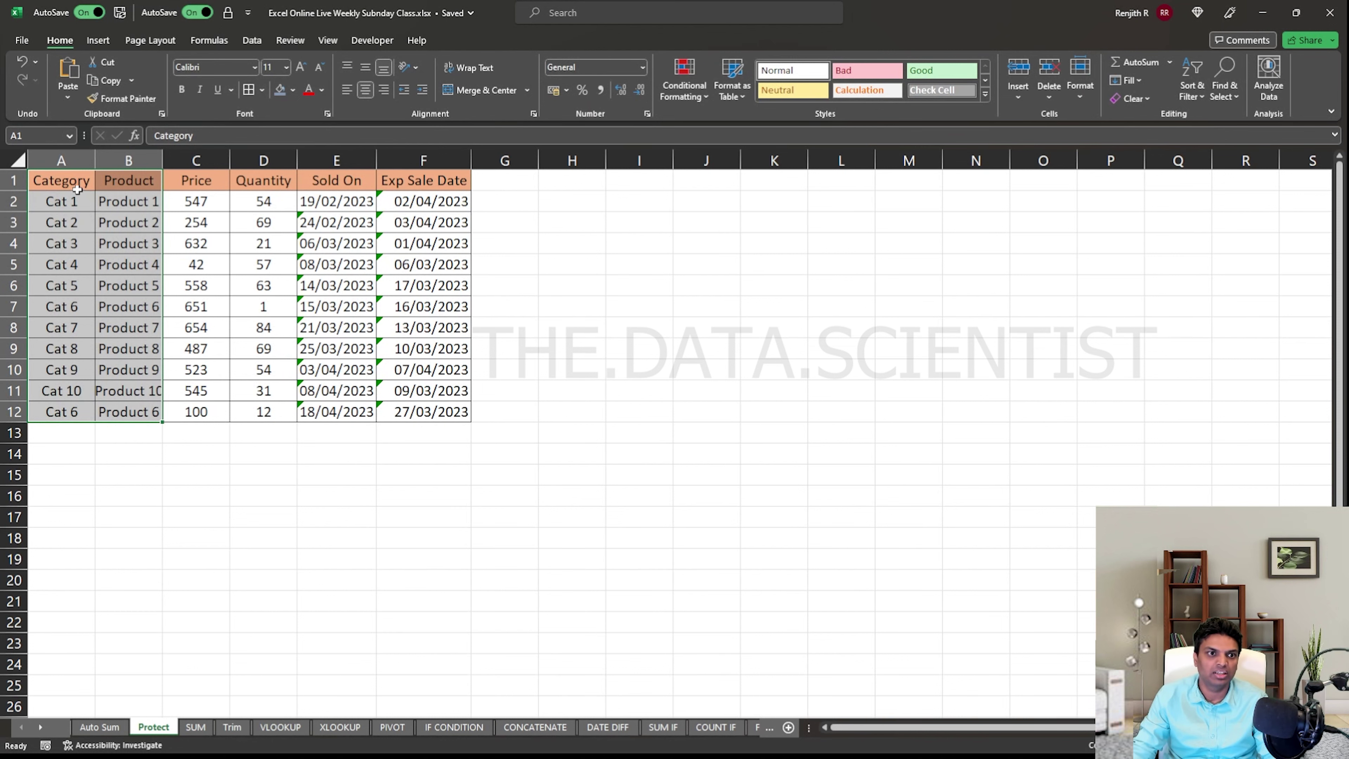
left_click(71, 185)
key("Right")
key("Left")
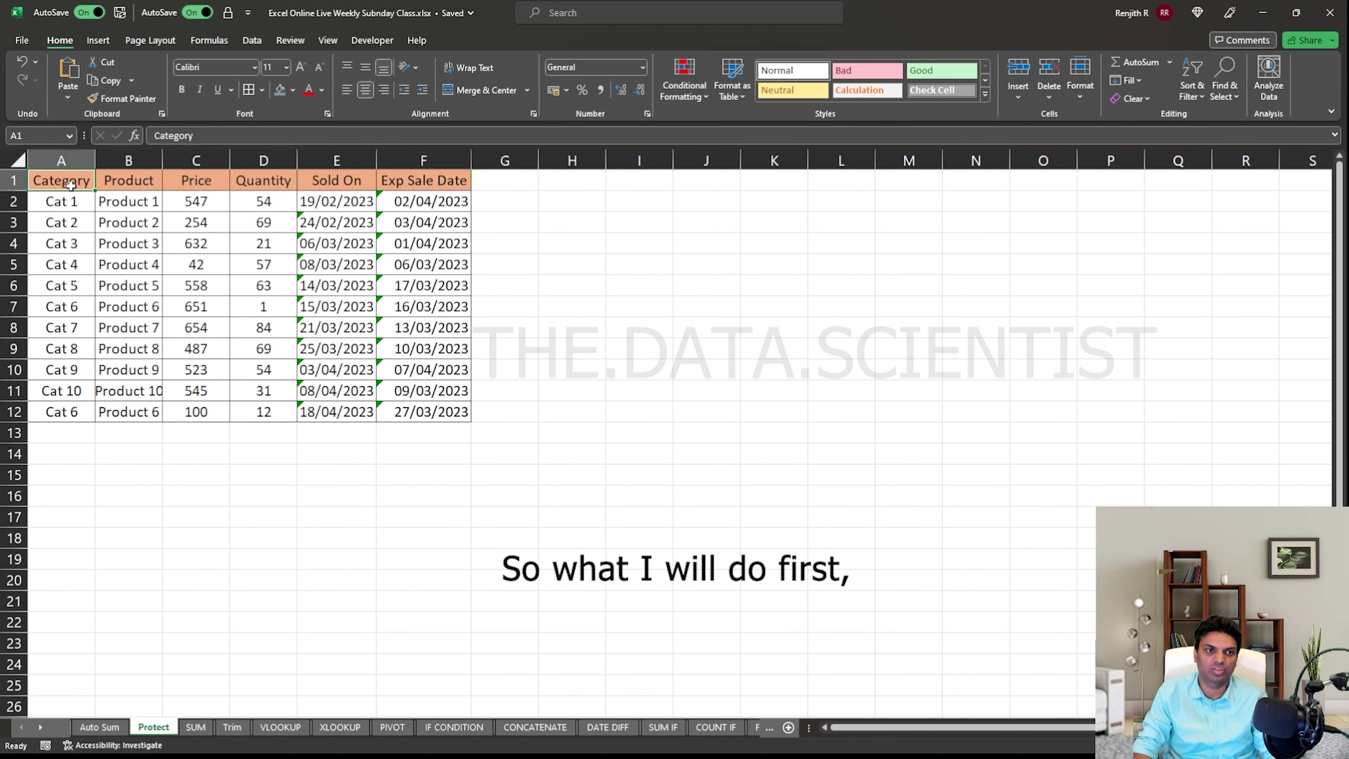
key("ctrl+a")
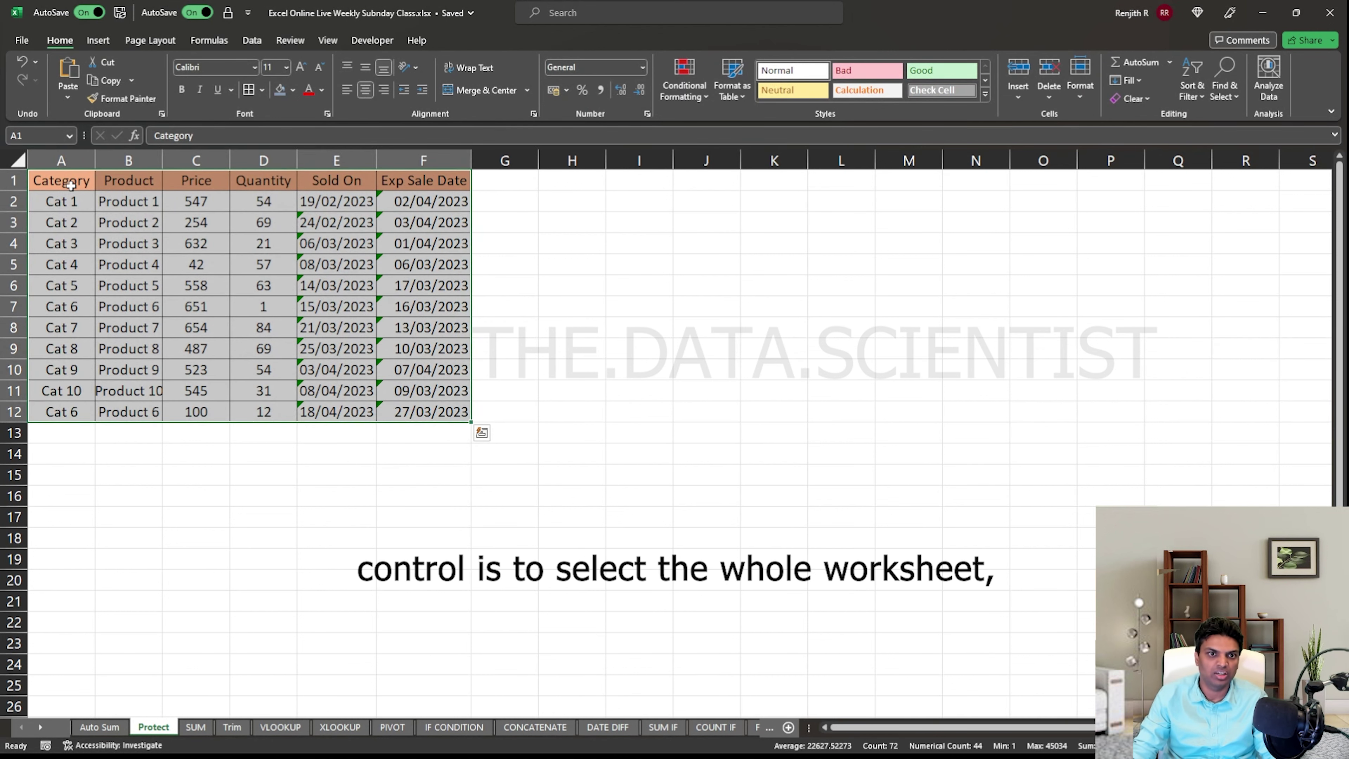
key("ctrl+a")
right_click(293, 484)
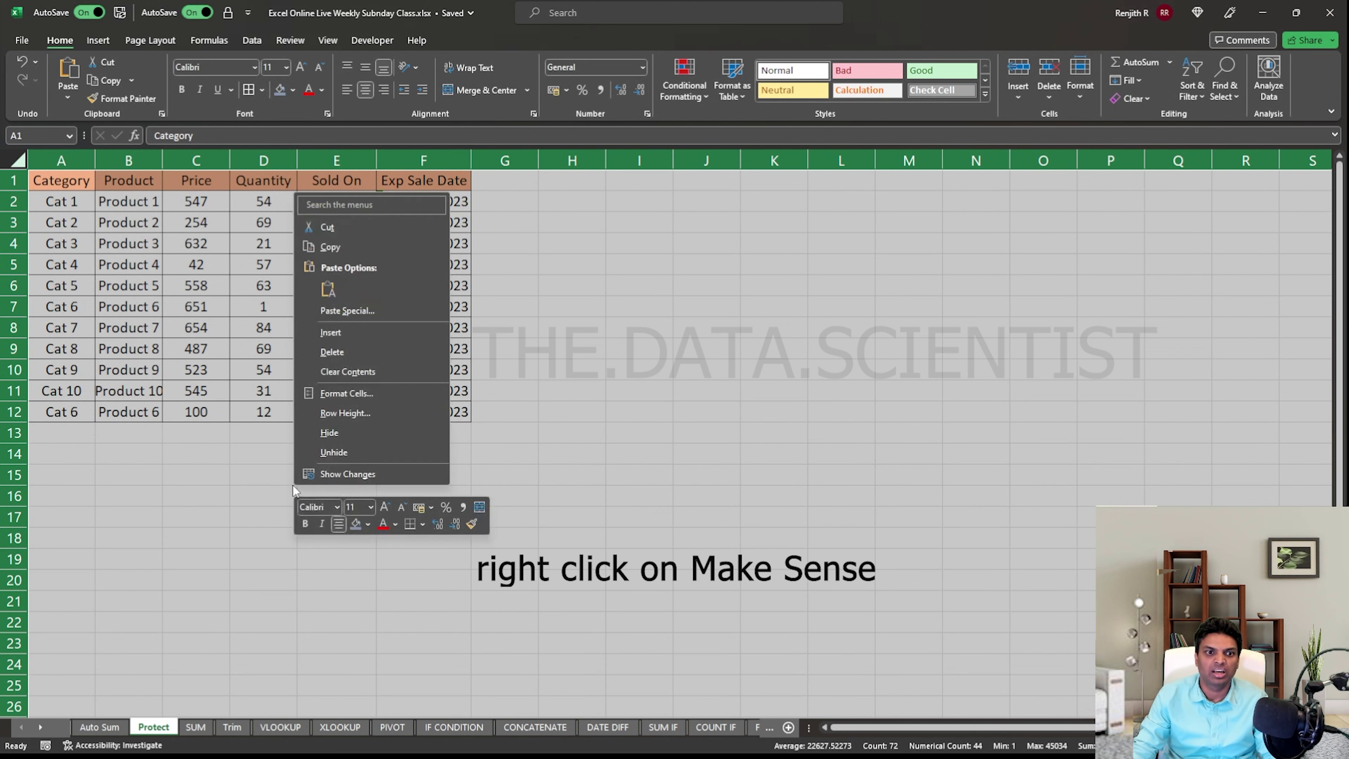
left_click(347, 393)
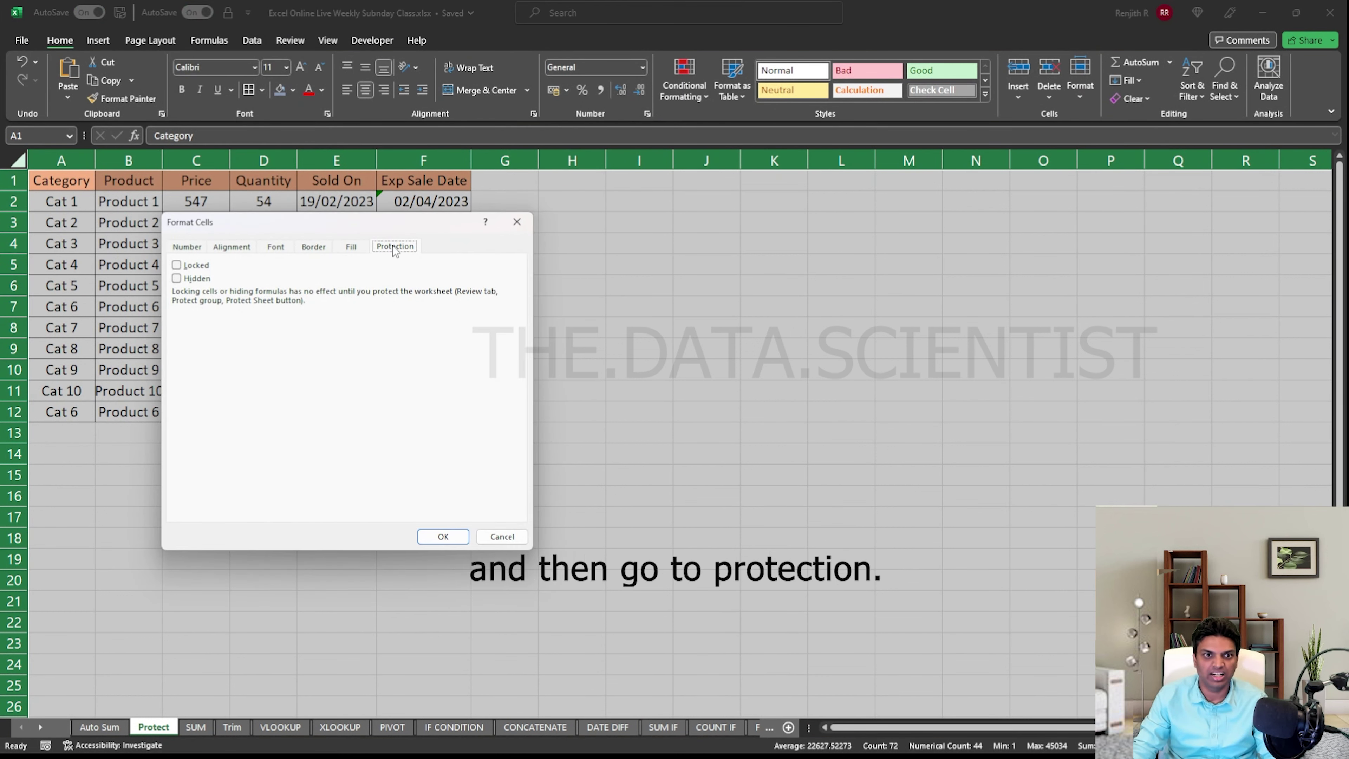
left_click(192, 265)
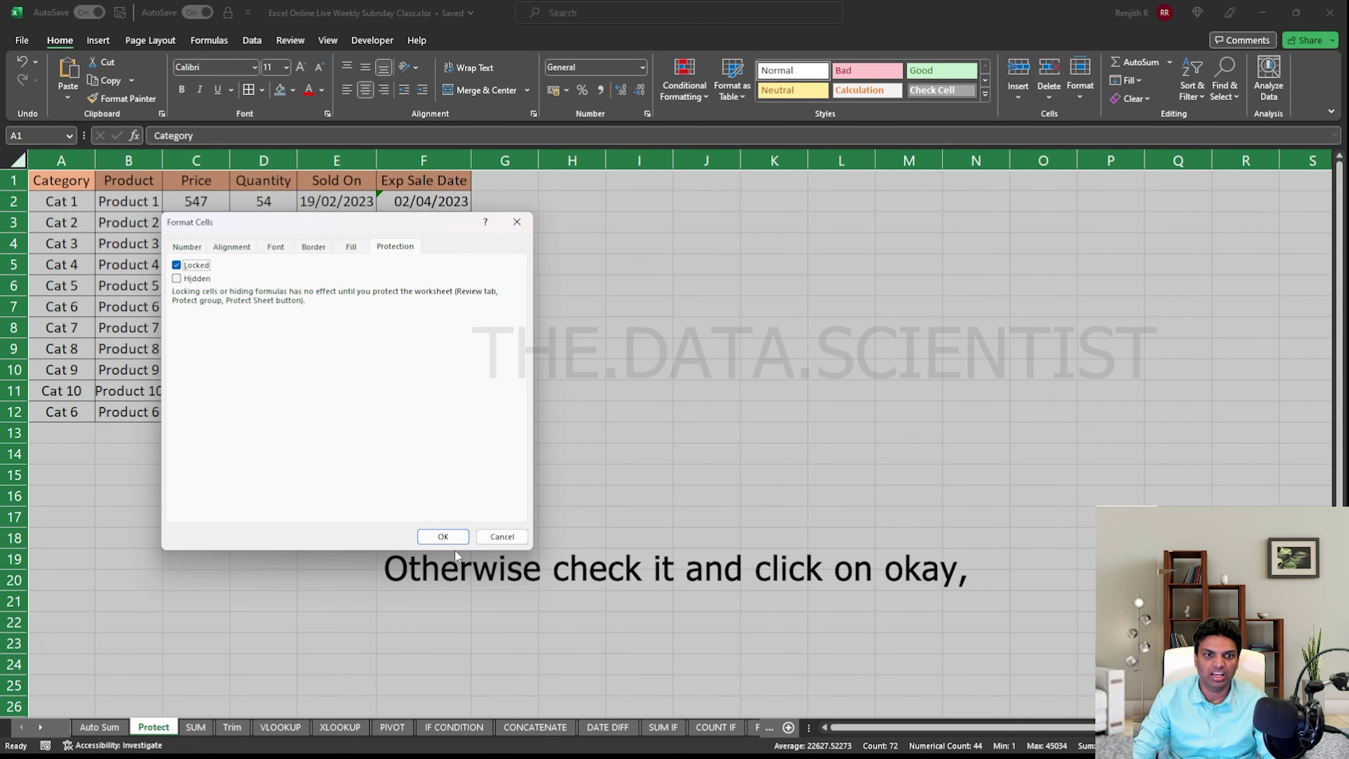
left_click(441, 537)
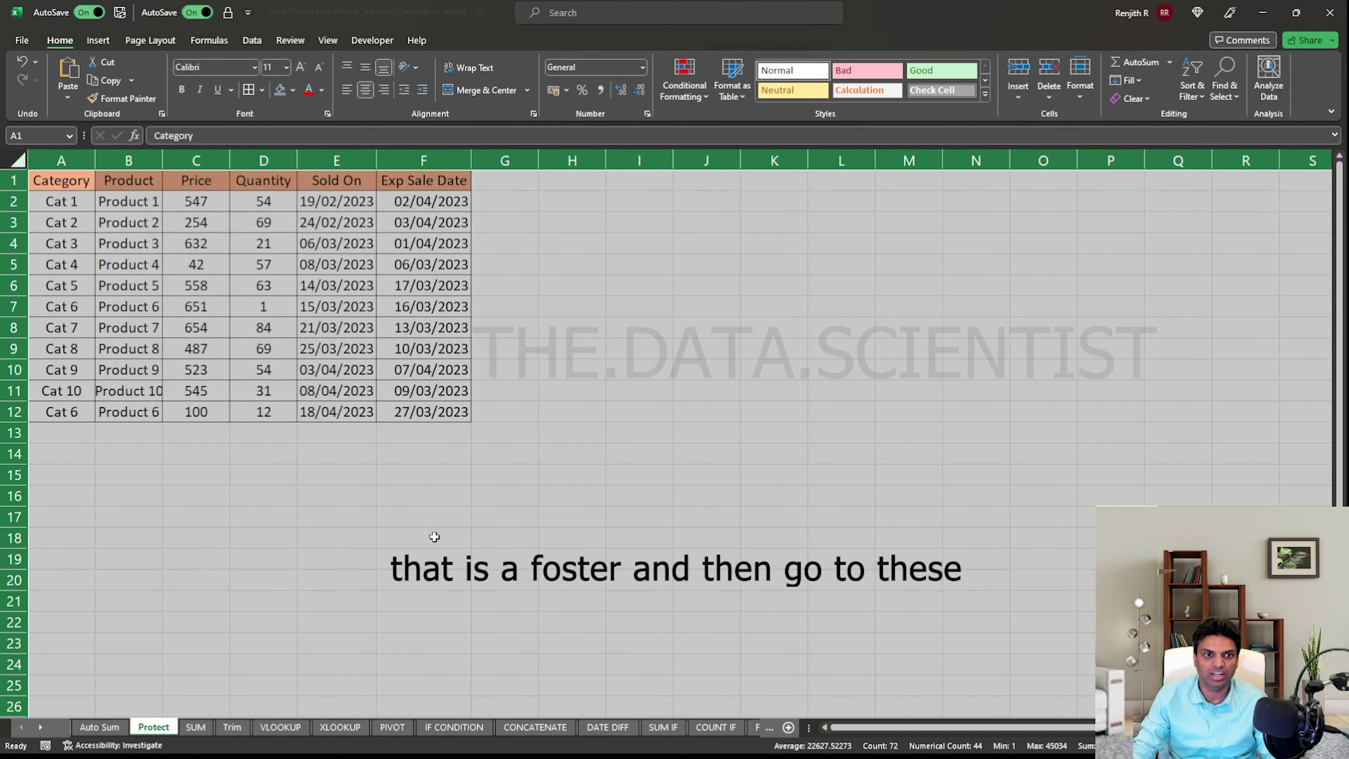
Uncheck Locked for the Price to Exp Sale Date range C1:F12
left_click(226, 453)
left_click_drag(208, 185, 441, 410)
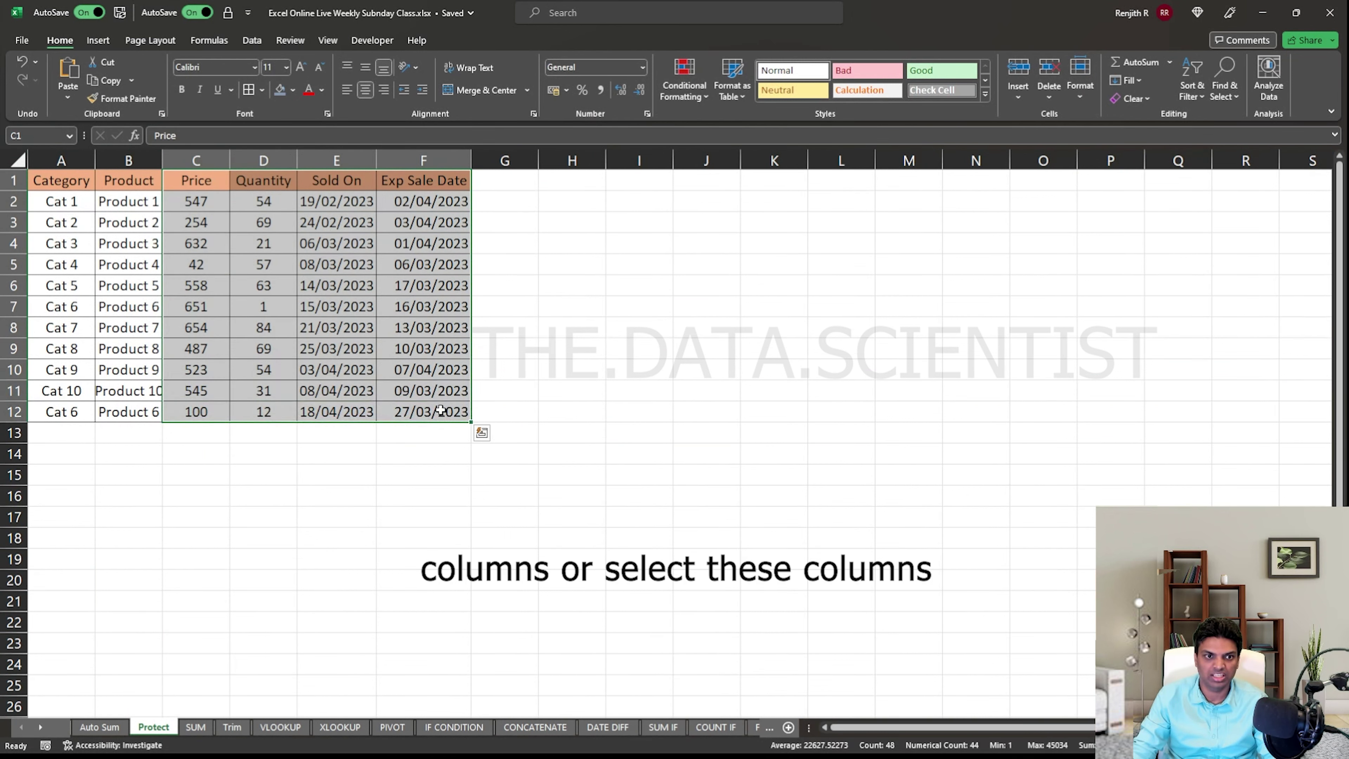
right_click(260, 349)
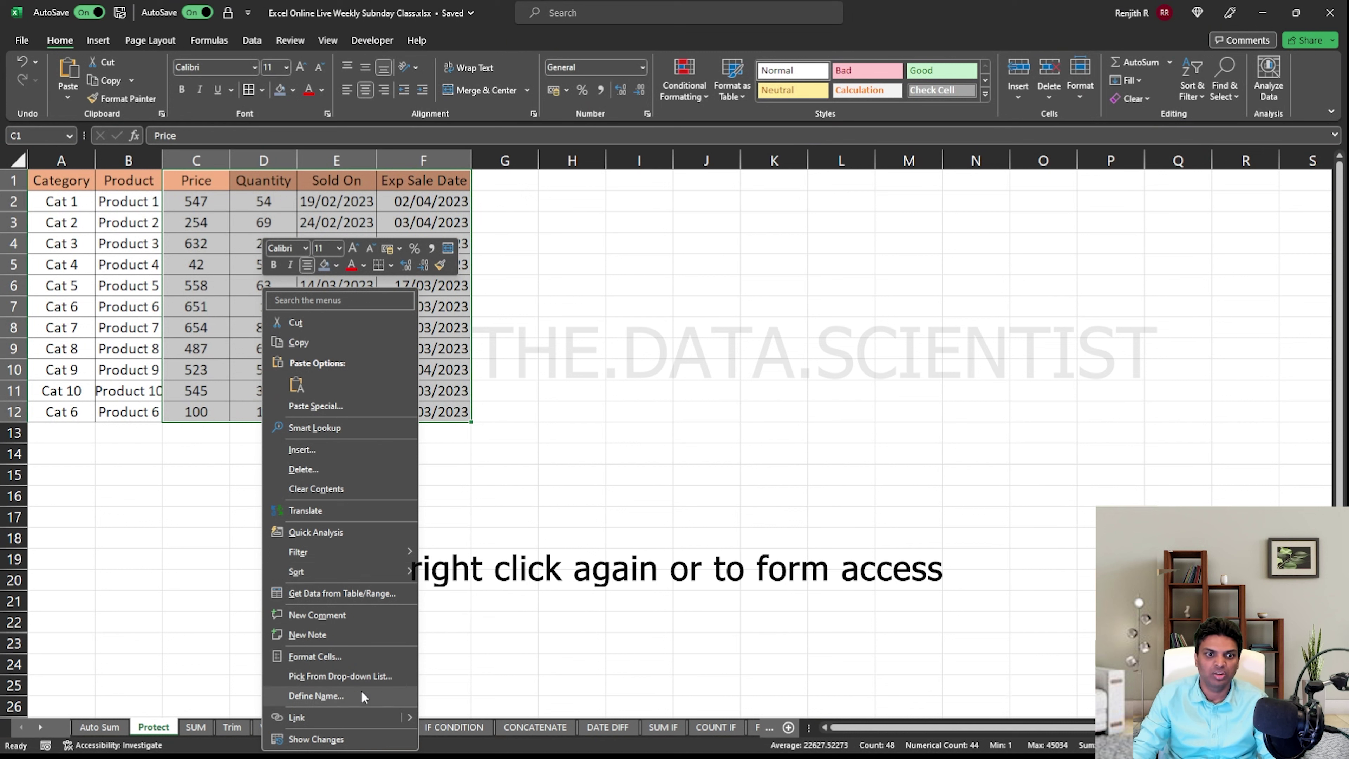
left_click(321, 655)
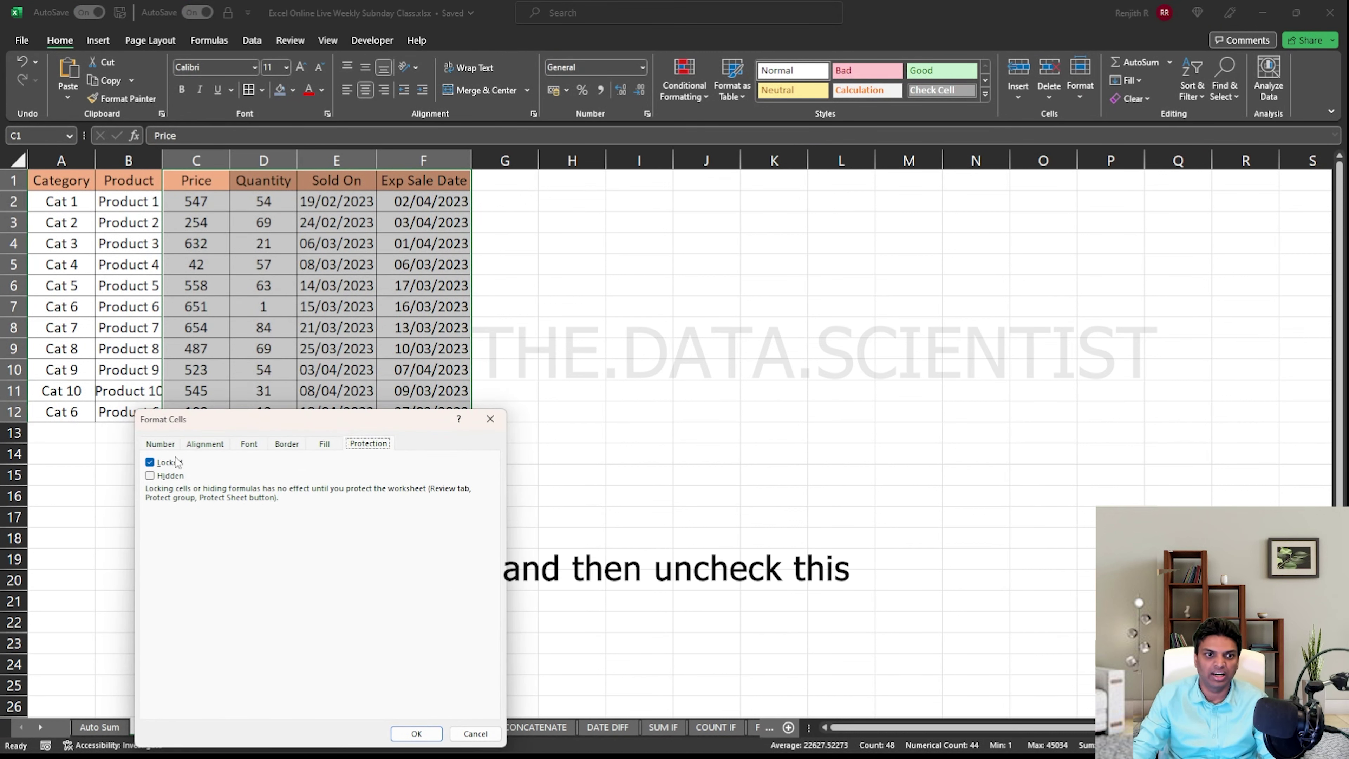
left_click(151, 461)
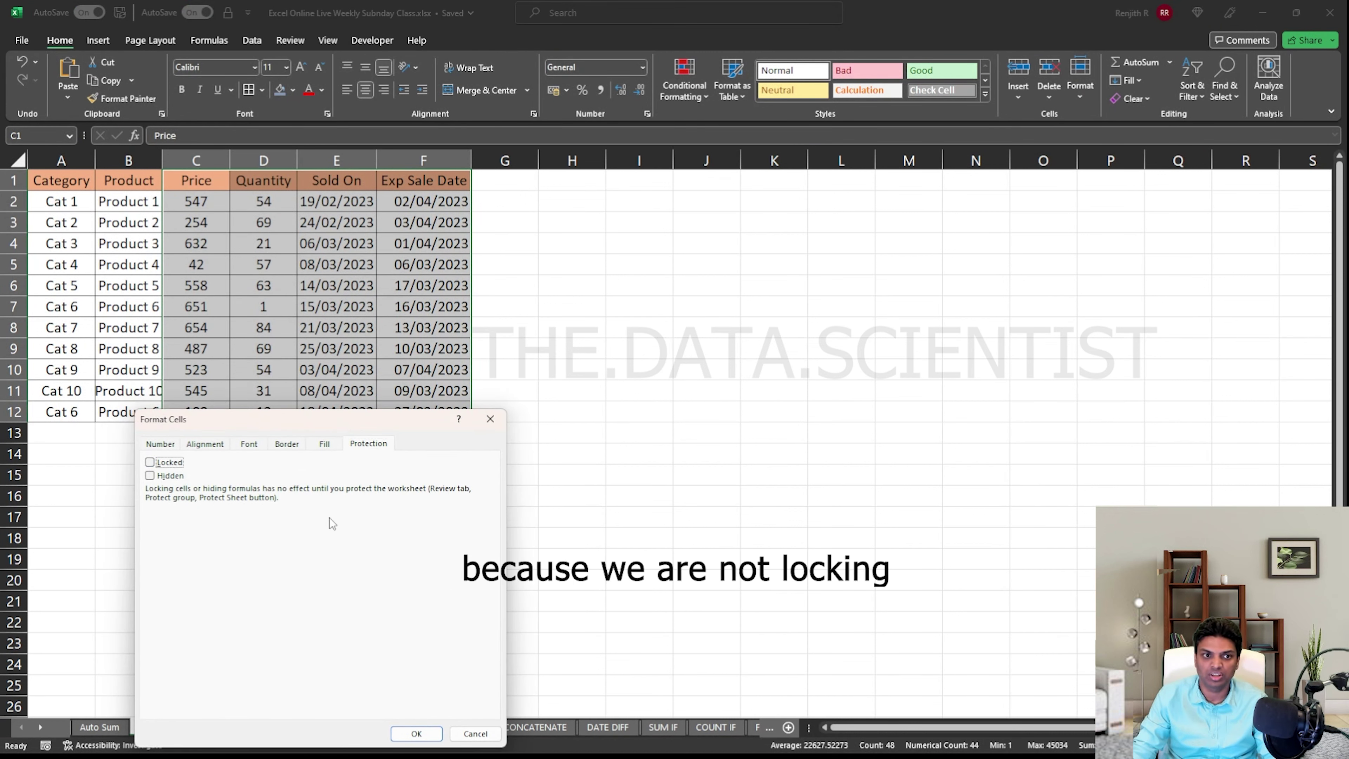
left_click(417, 733)
left_click(374, 531)
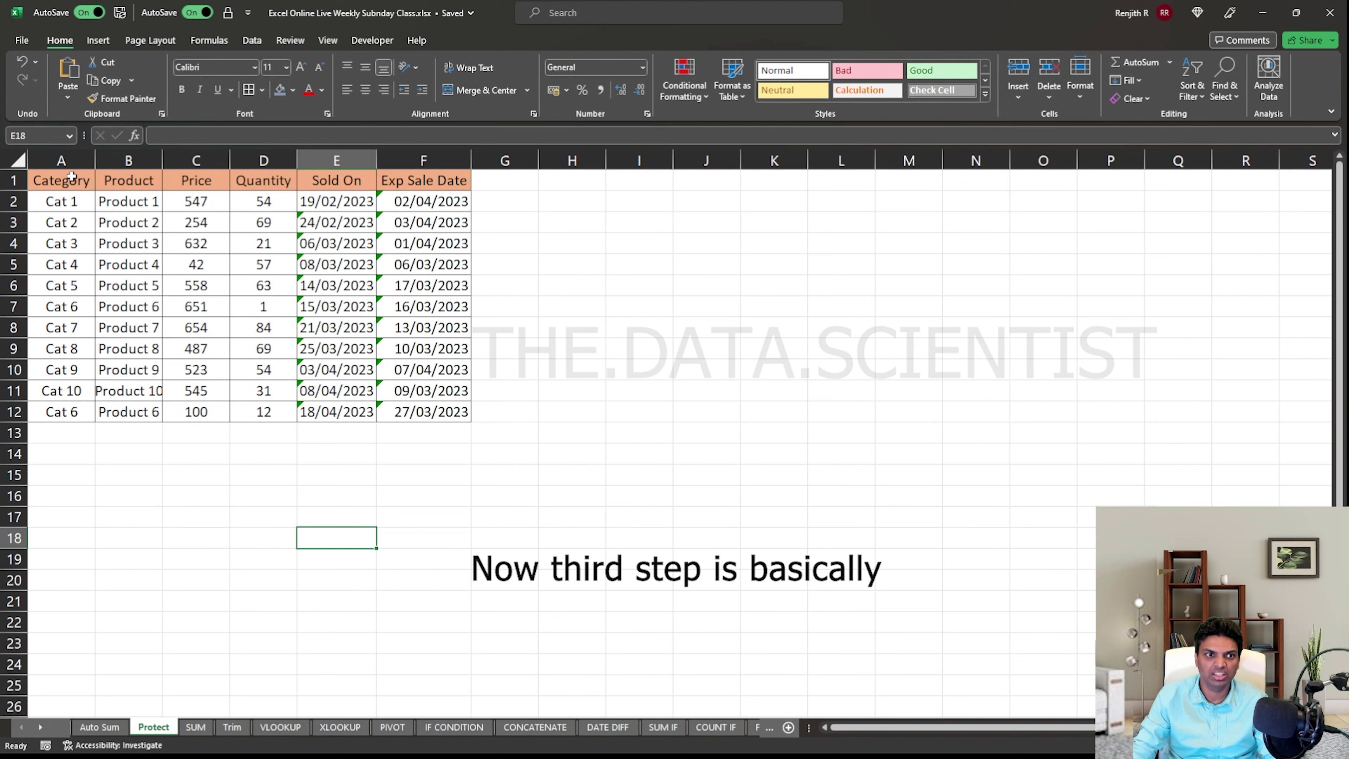
Protect the Protect sheet from the Review tab with default settings
left_click(296, 37)
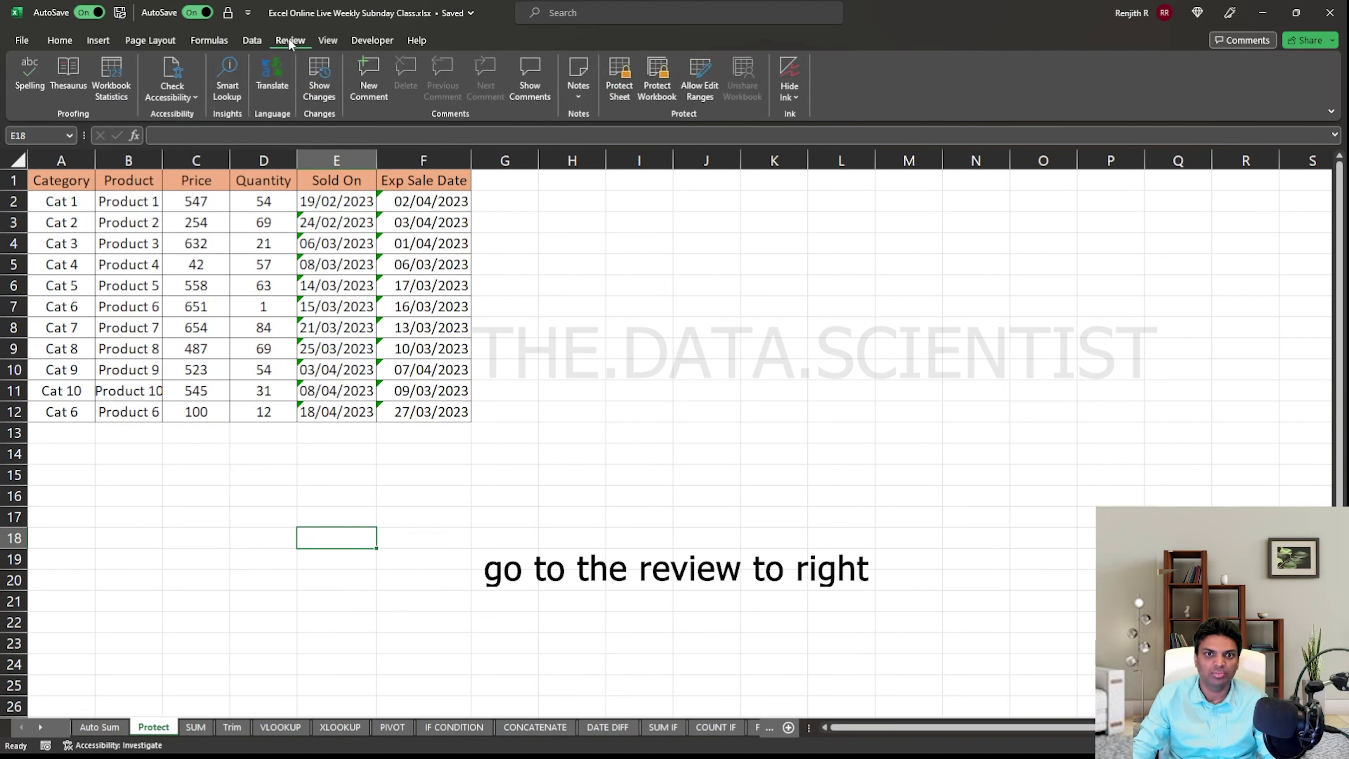
left_click(620, 90)
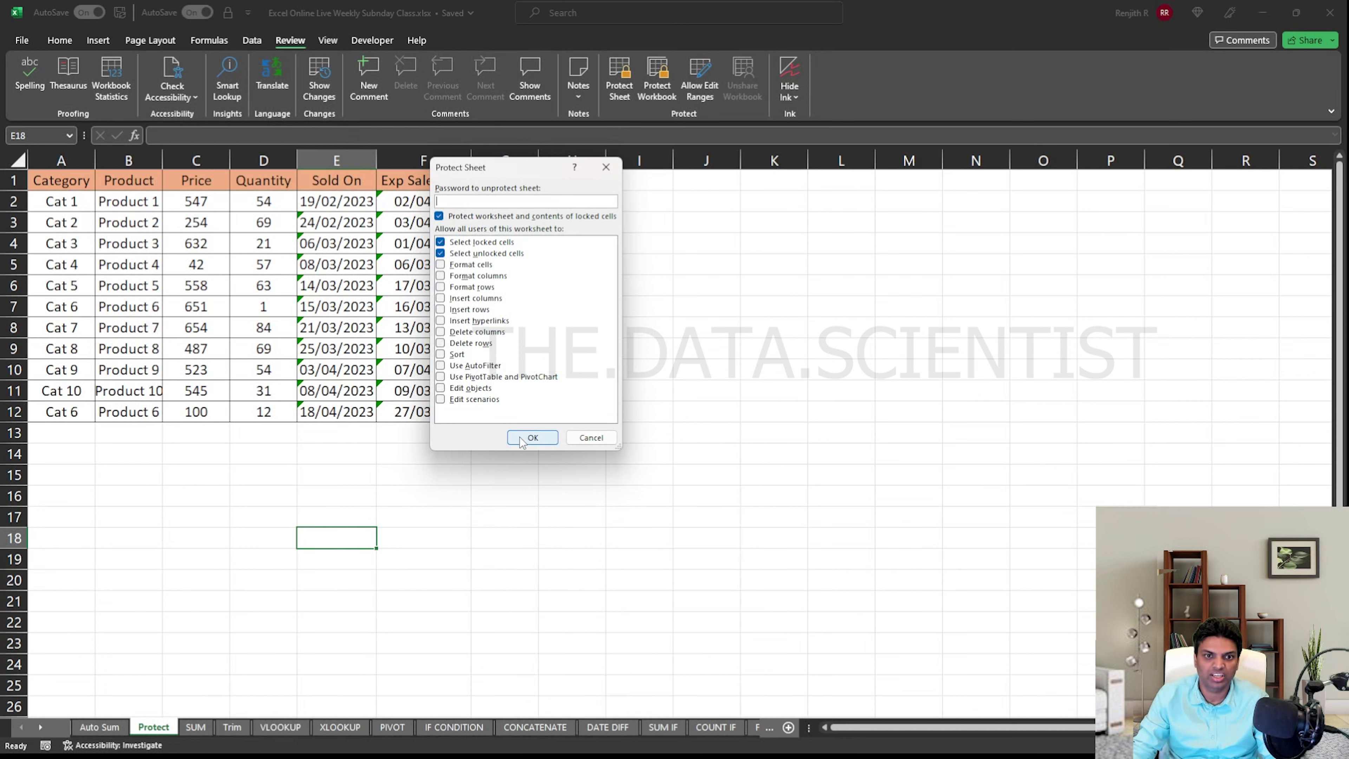
left_click(532, 438)
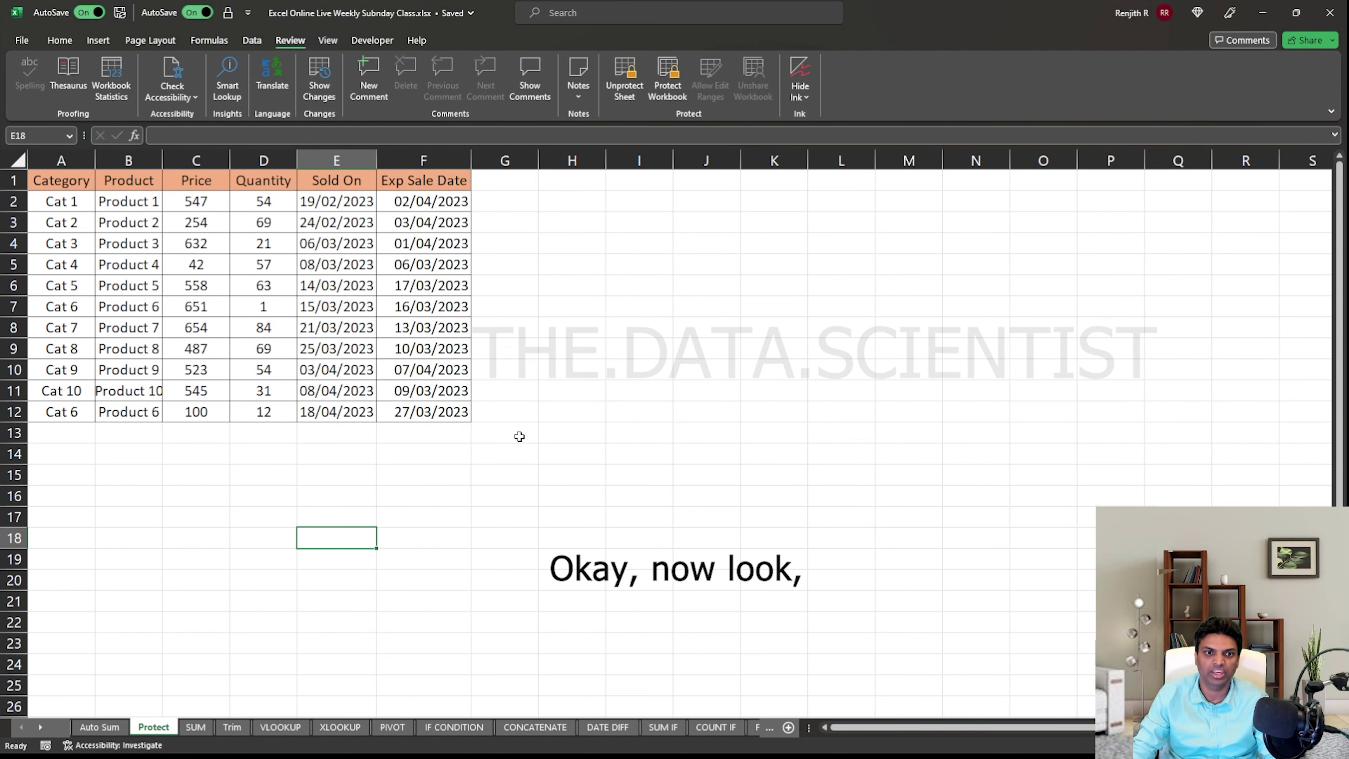
left_click(412, 430)
Enter today's date, 19/02/2023, into editable cell F2 with Ctrl+;
left_click(395, 203)
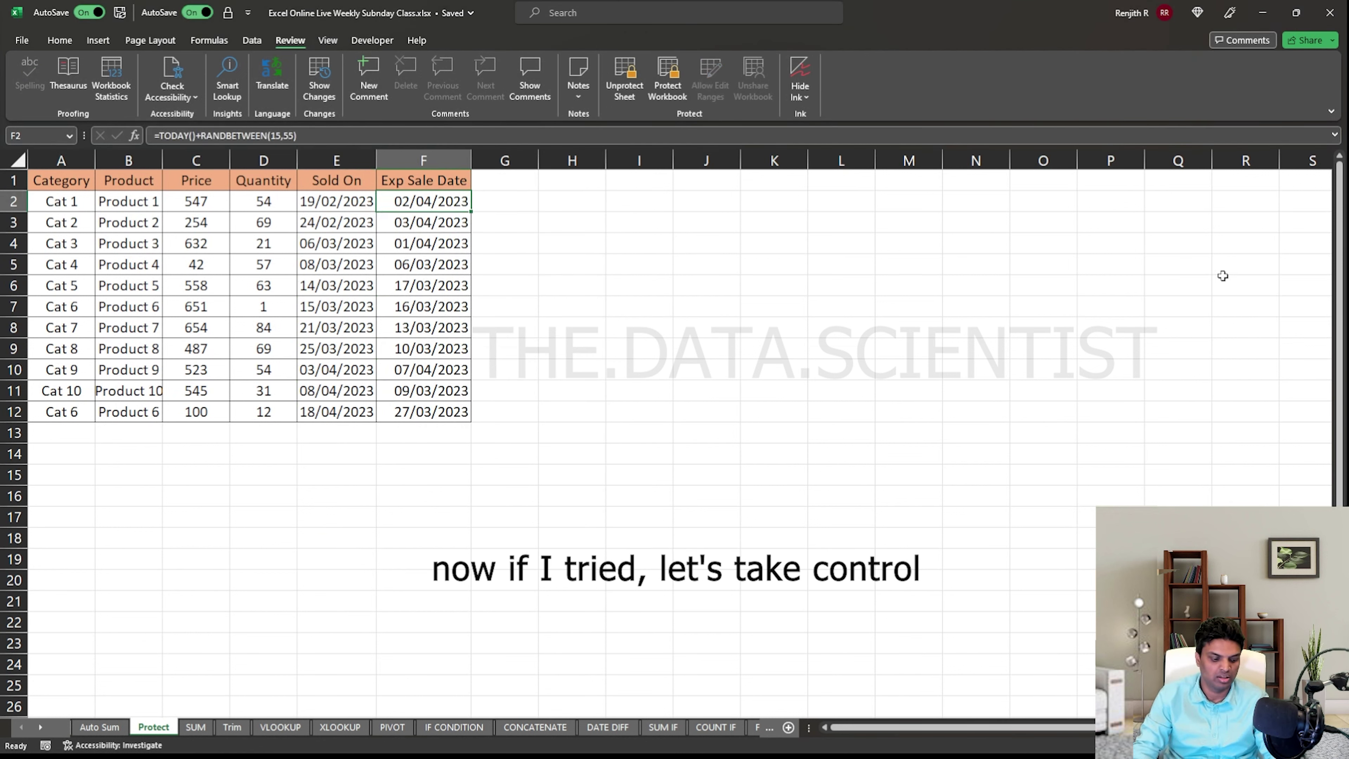
key("ctrl+semicolon")
key("Return")
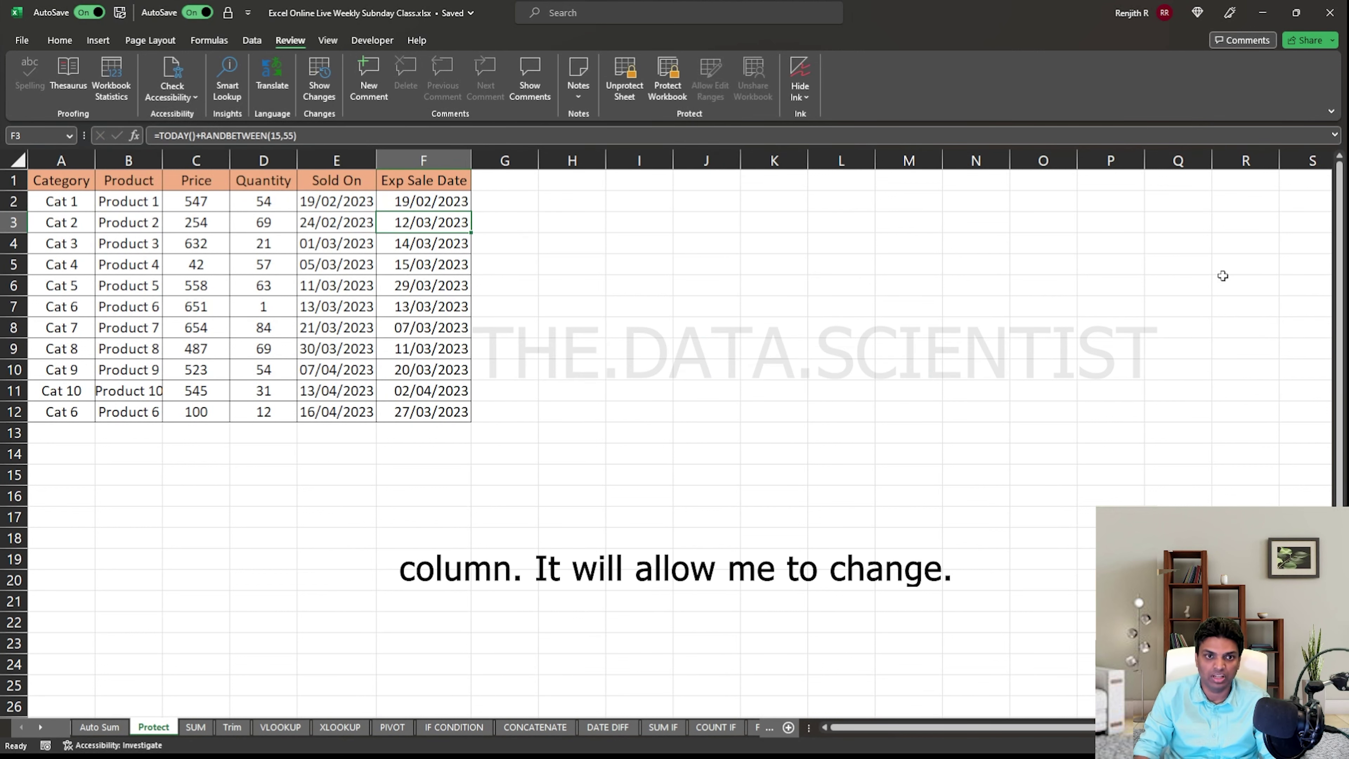
Try deleting locked cells B2 and A2, dismissing each protected-sheet warning
key("Up")
key("Left")
key("Left")
key("Left")
key("Left")
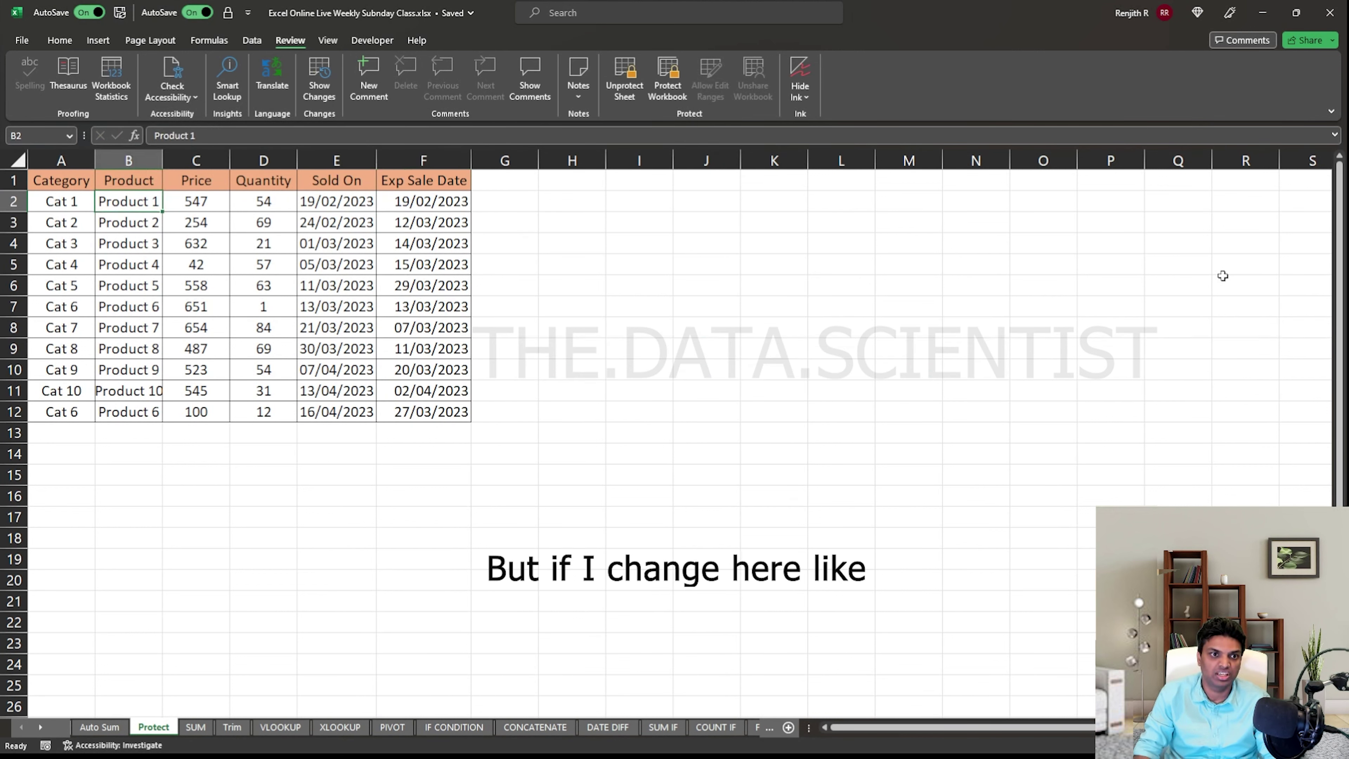
key("Delete")
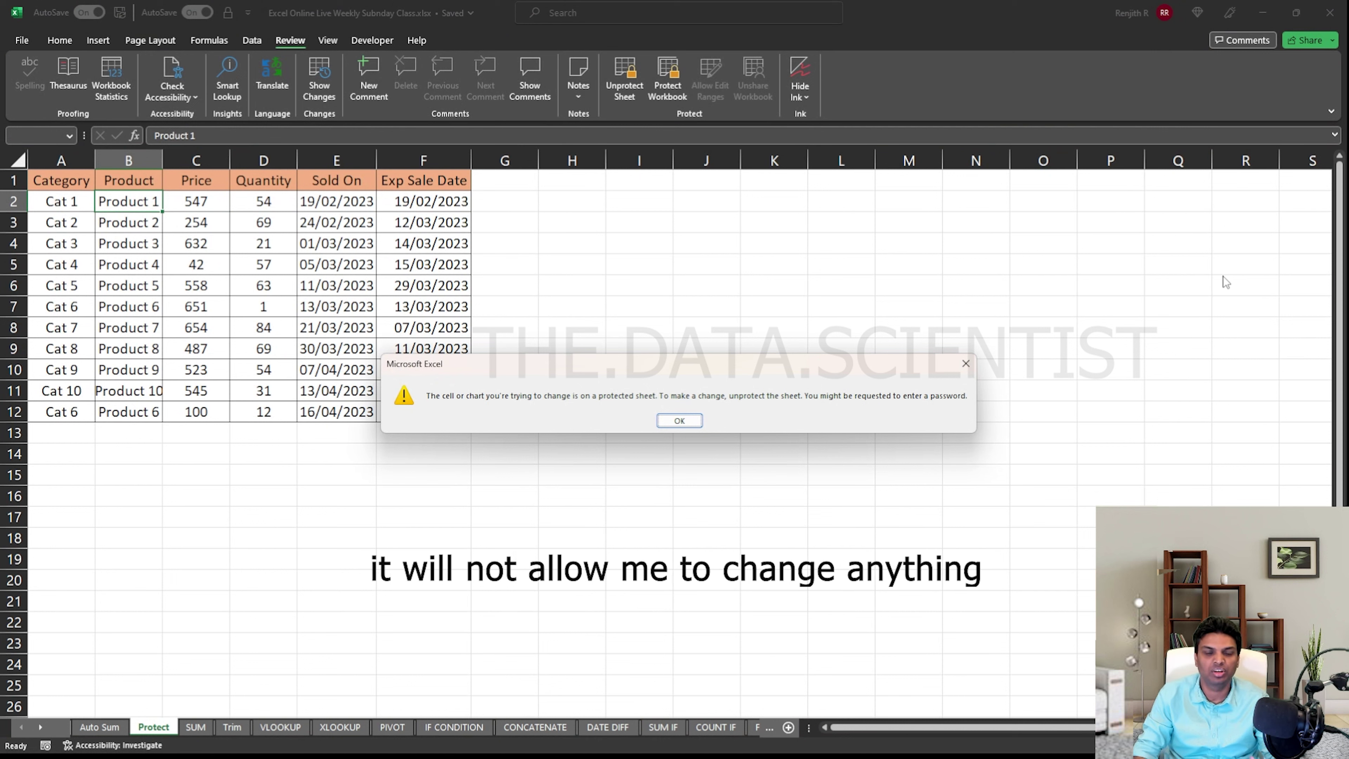
key("Return")
key("Left")
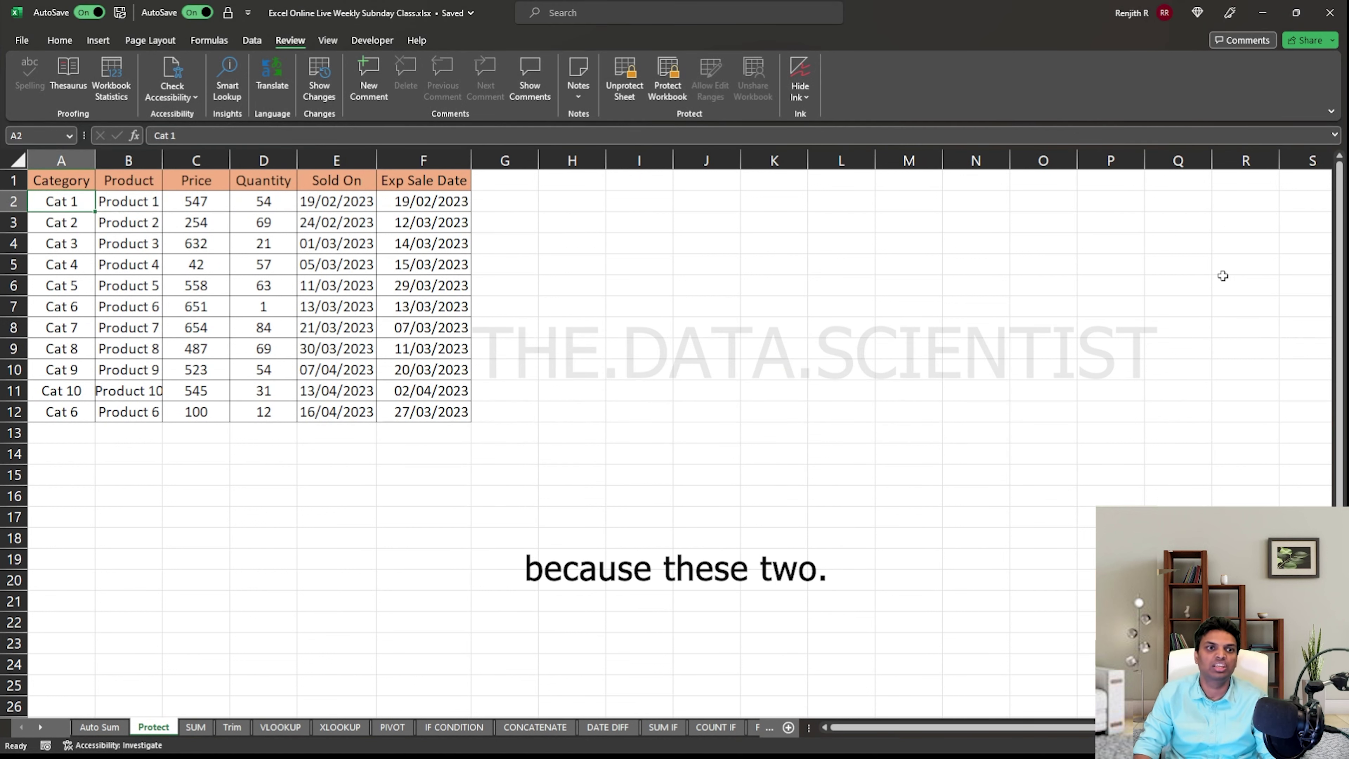
key("Delete")
key("Return")
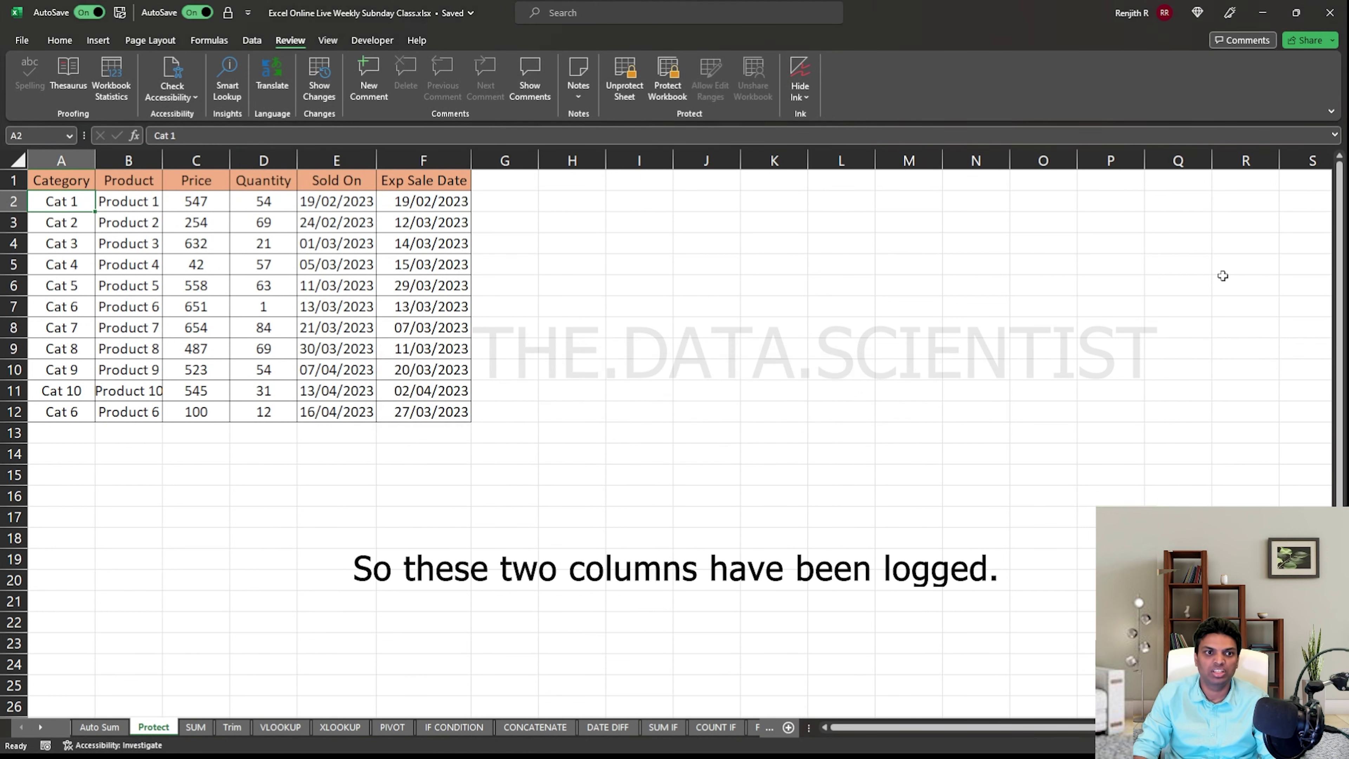
key("Down")
key("Down")
key("ctrl+Up")
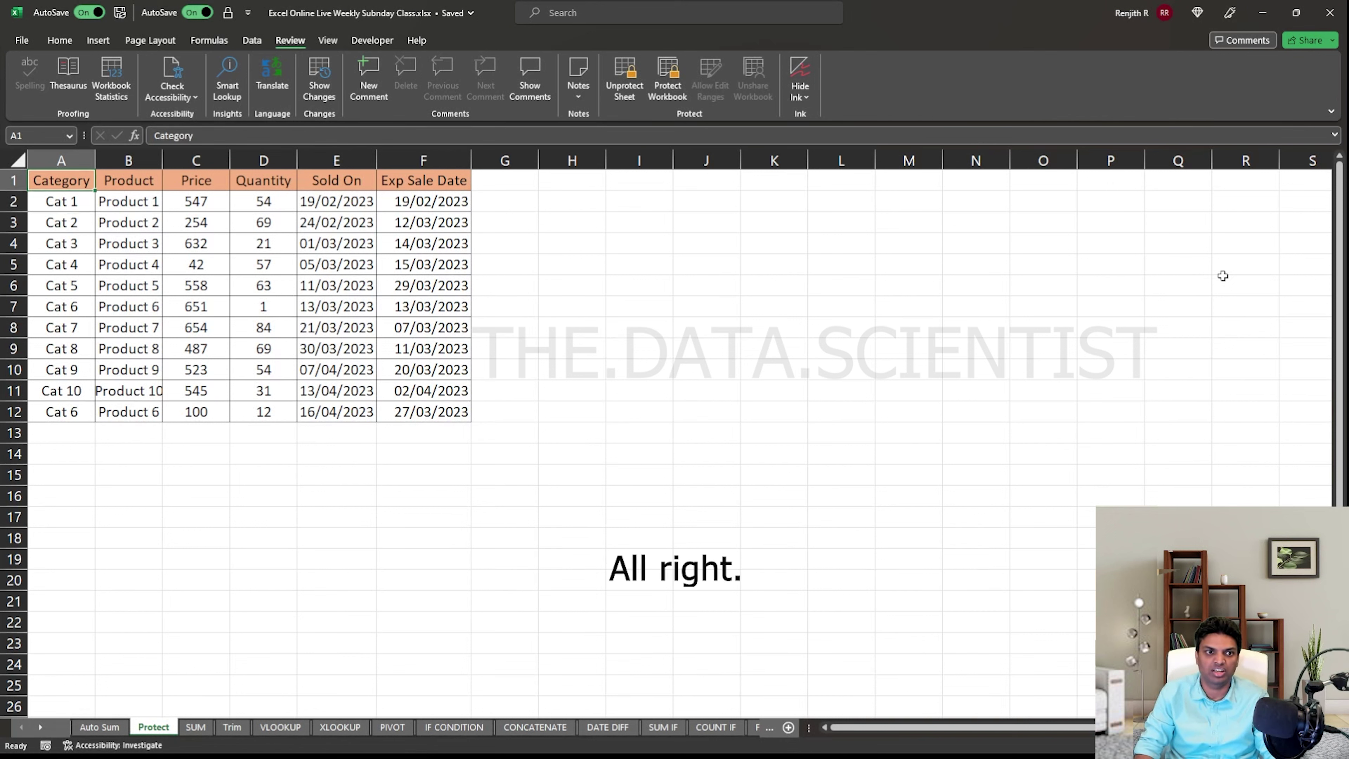
key("Down")
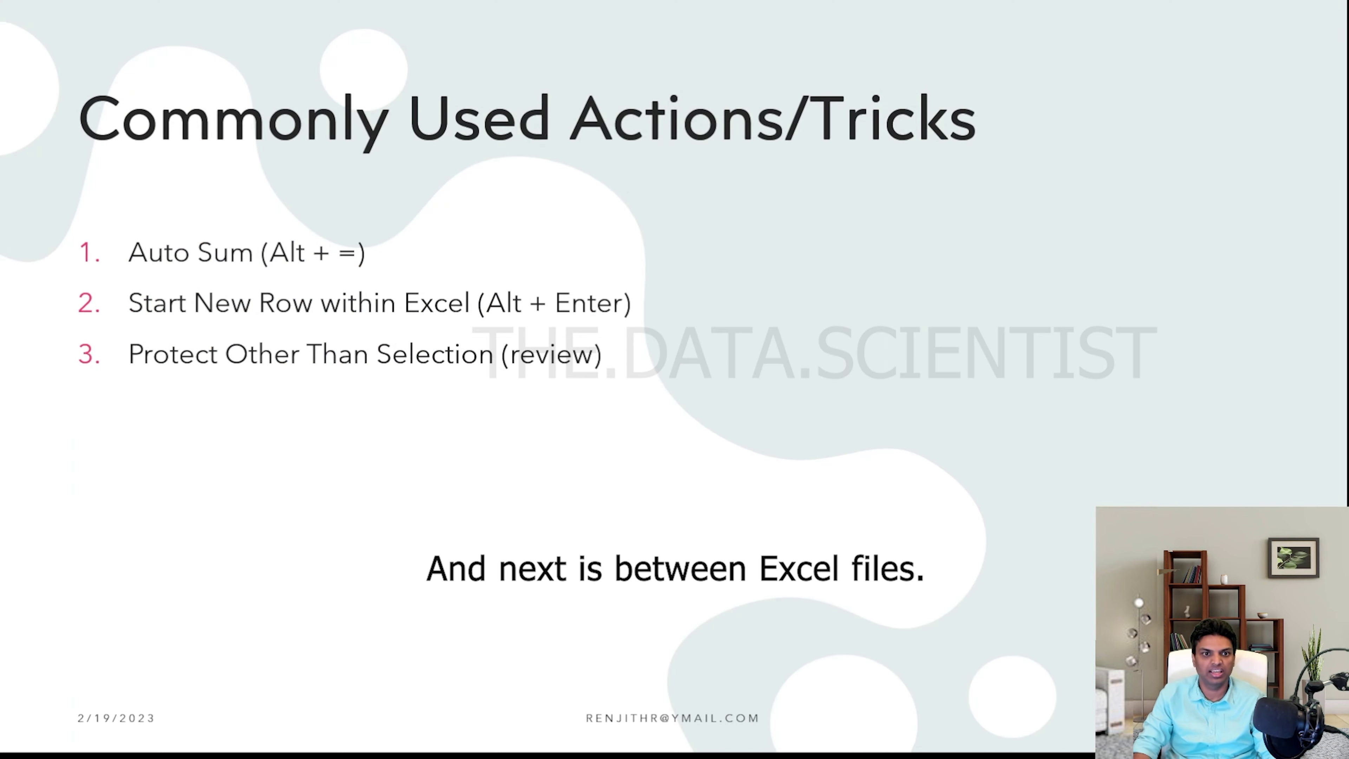
Reveal the Switch Between Excel Files tip, then return to Excel at cell J12
key("Right")
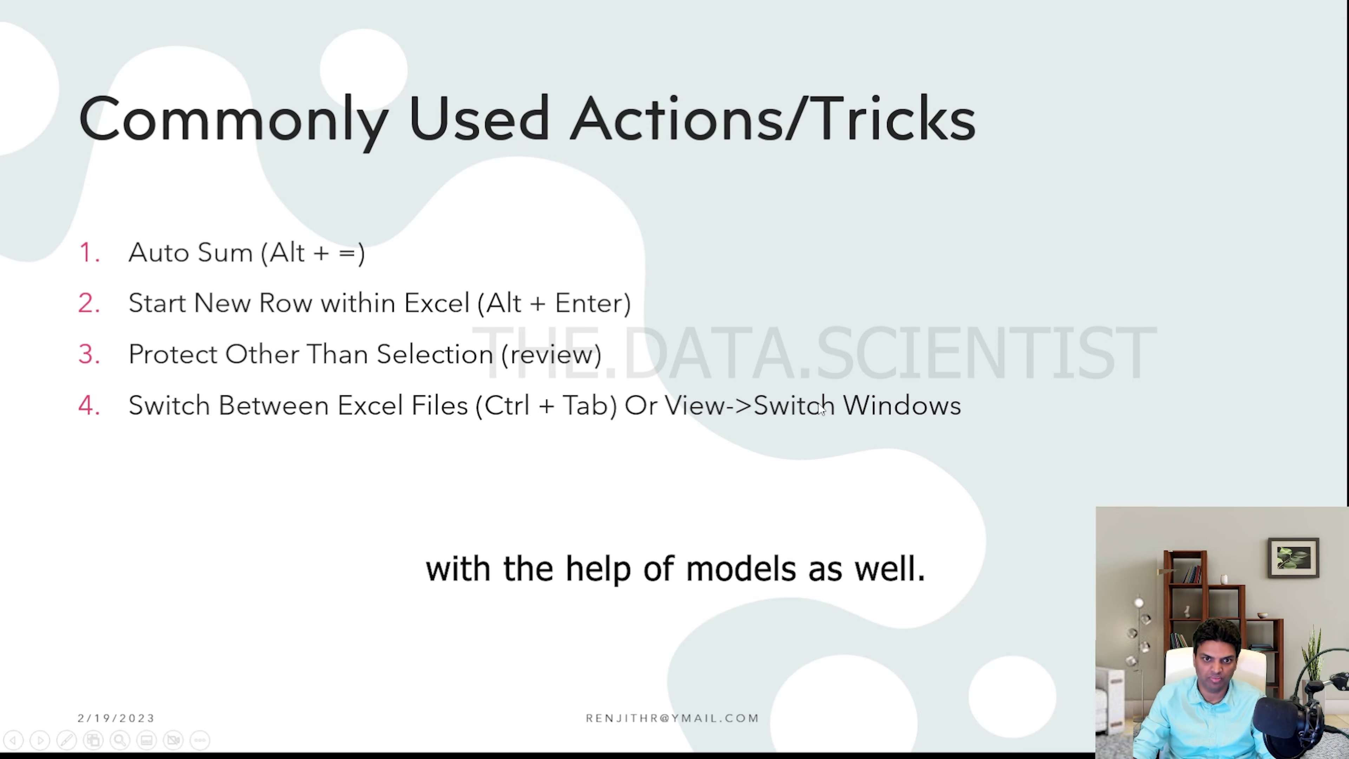
key("alt+Tab")
left_click(737, 413)
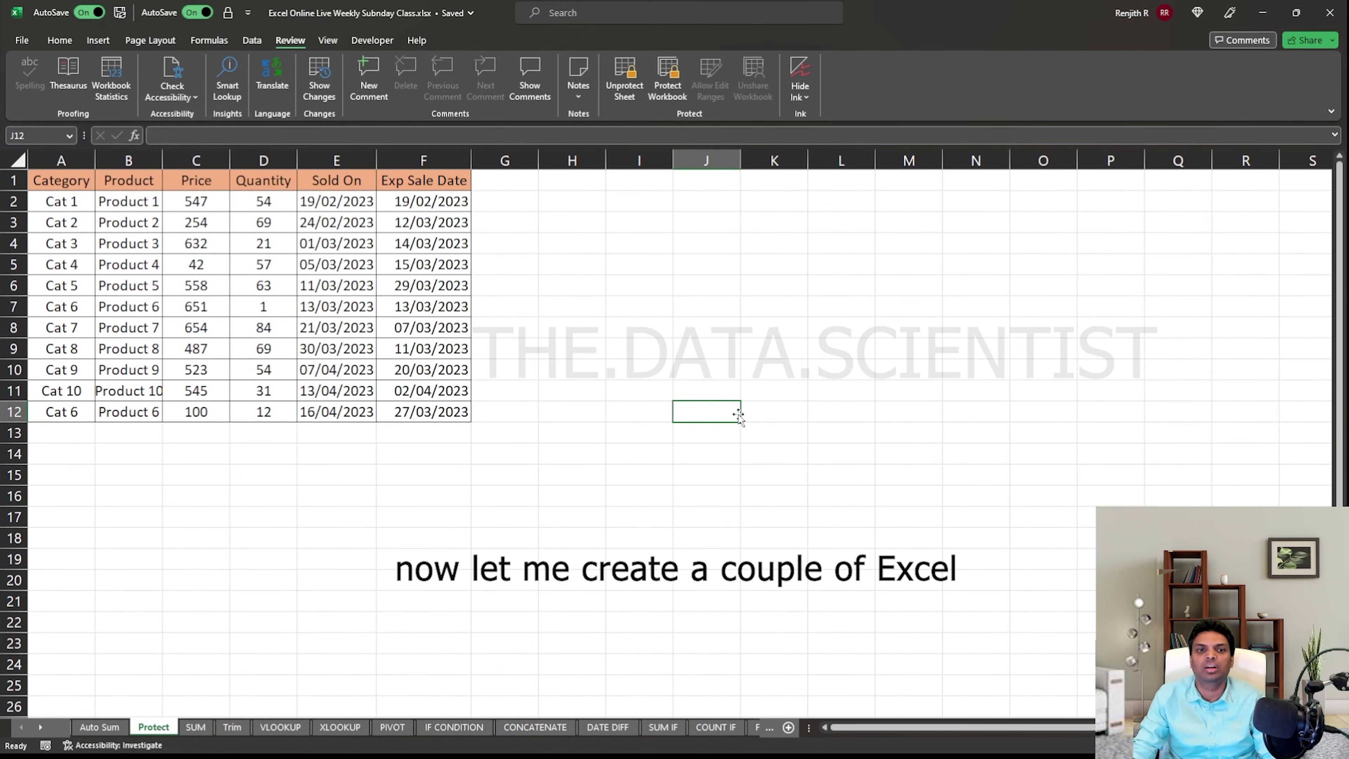
Create several new blank workbooks with Ctrl+N
left_click(571, 243)
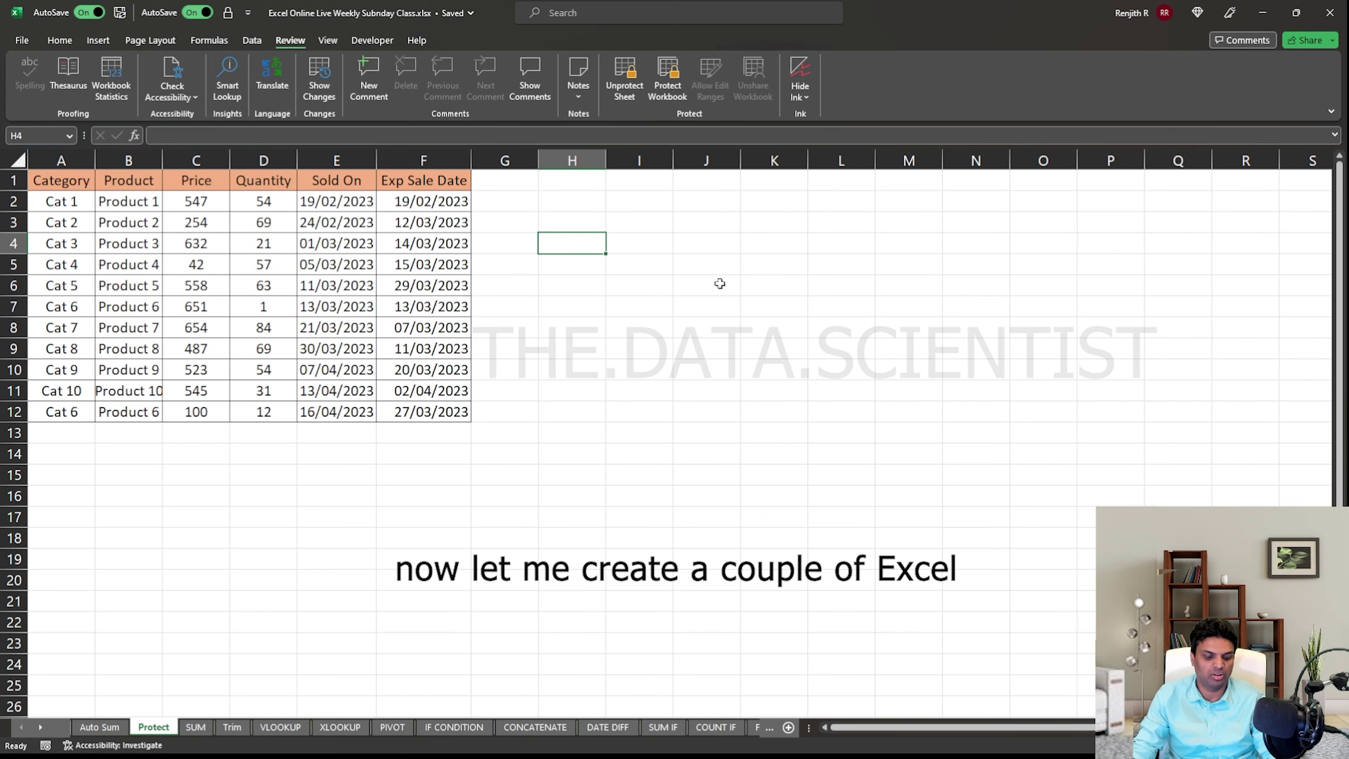
key("ctrl+n")
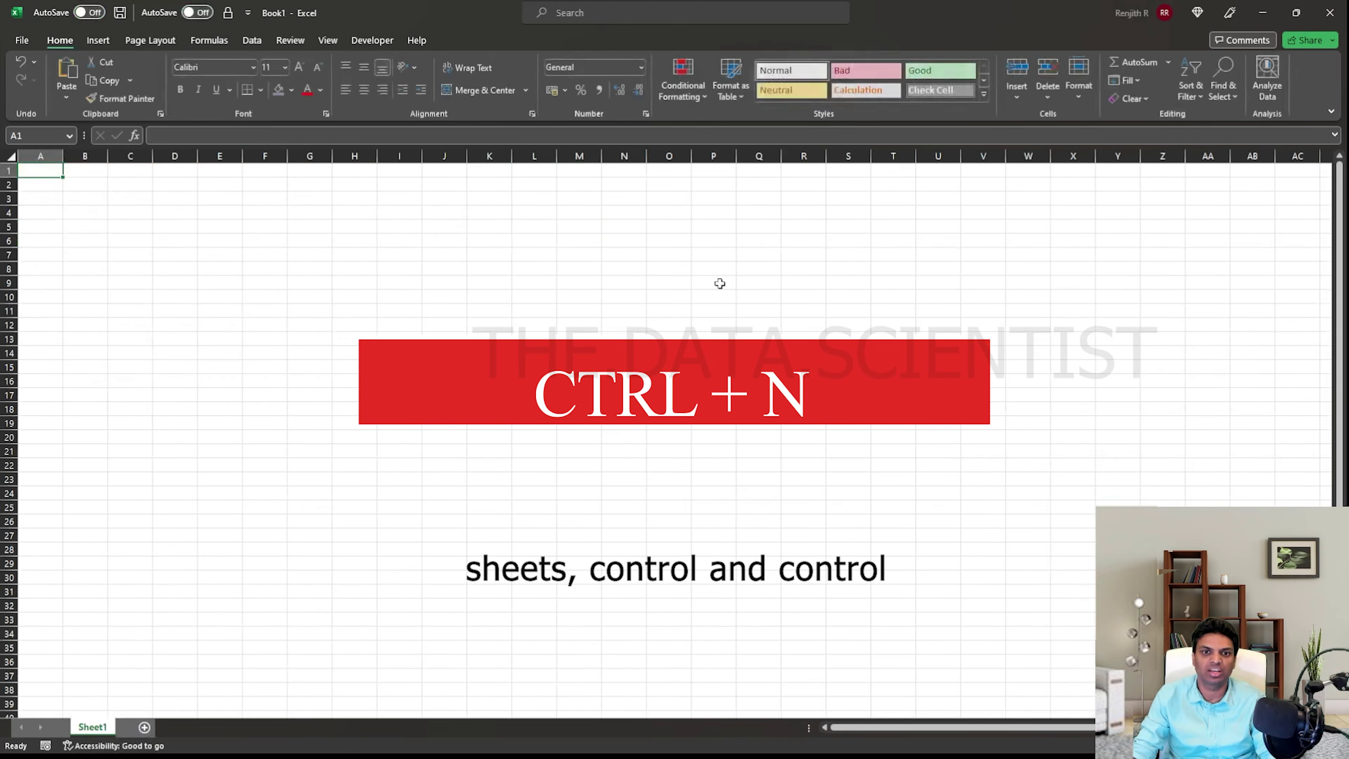
key("ctrl+n")
key("ctrl+n")
key("ctrl+n")
key("ctrl+n")
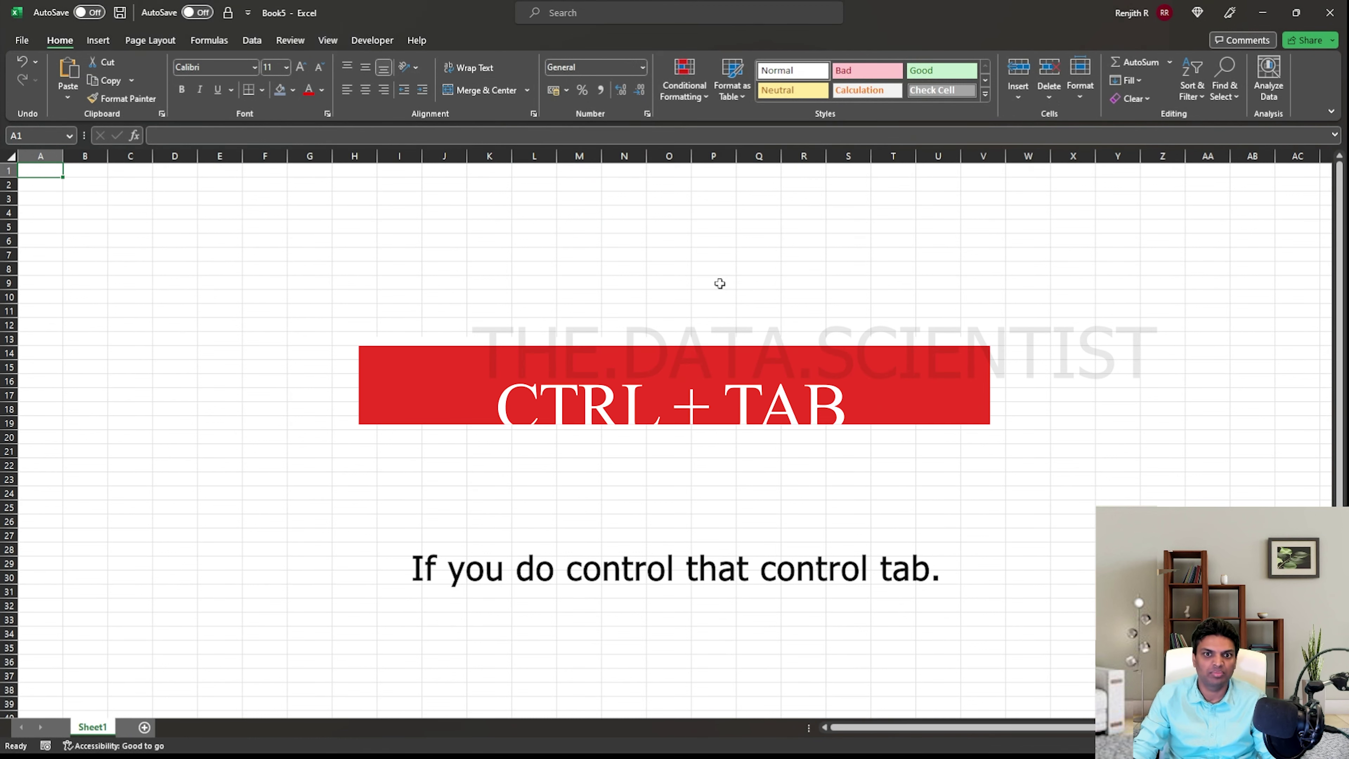
Cycle through the open workbooks with Ctrl+Tab and Alt+Tab, ending on Book3
key("ctrl+Tab")
key("ctrl+Tab")
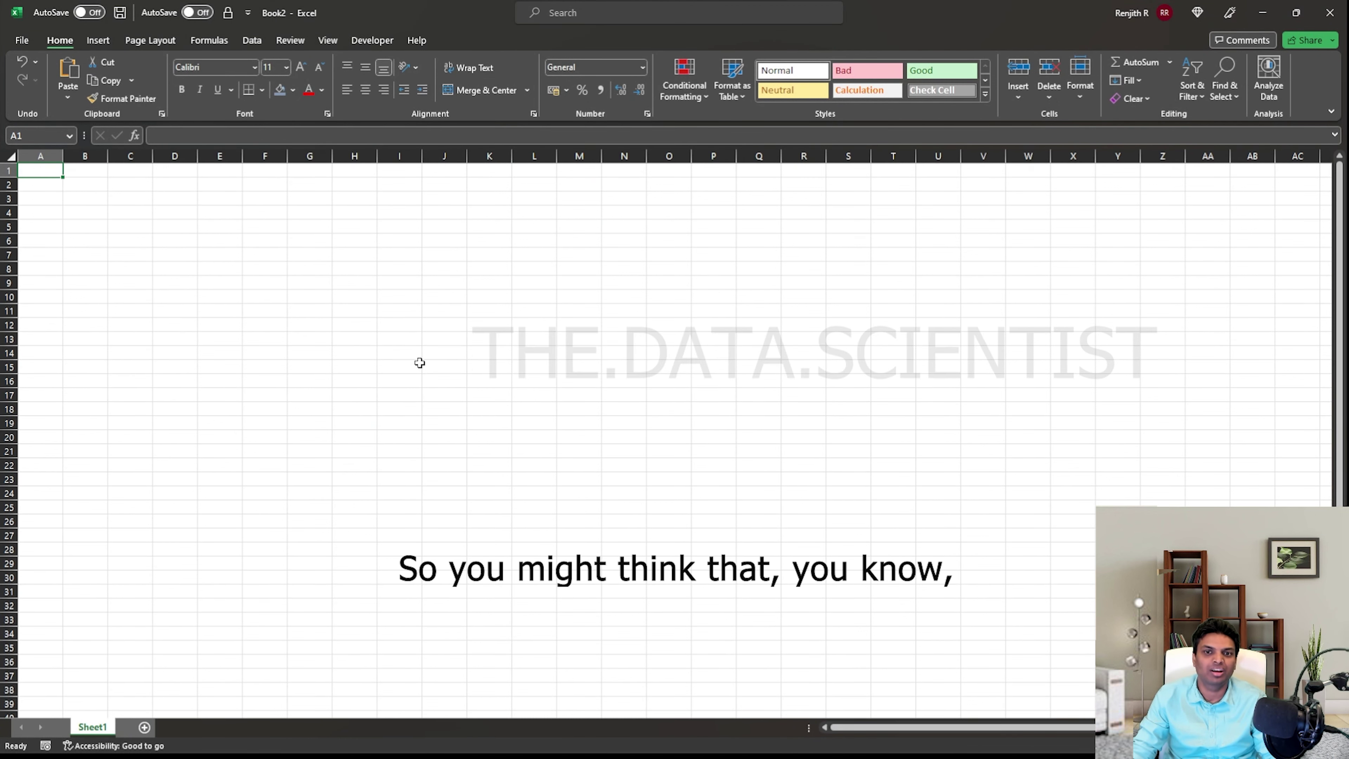
key("ctrl+Tab")
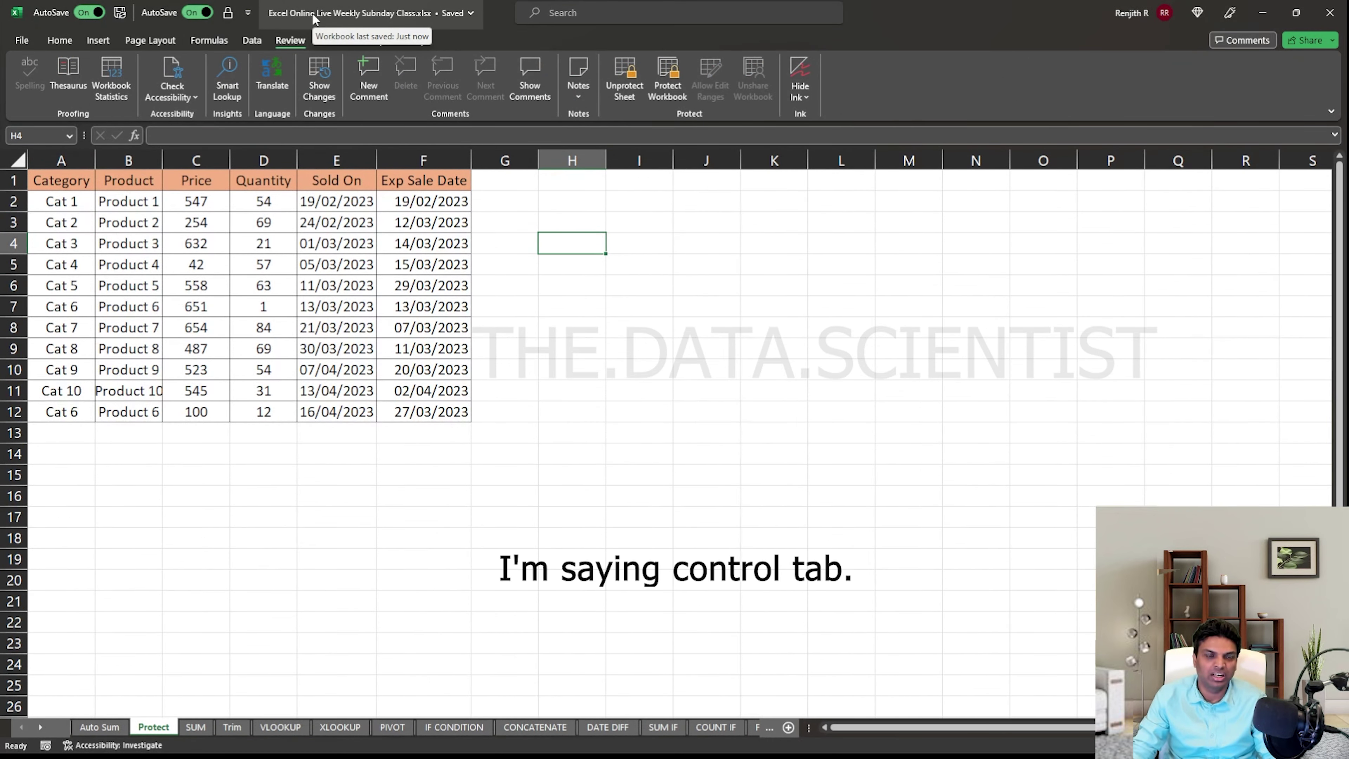
key("ctrl+Tab")
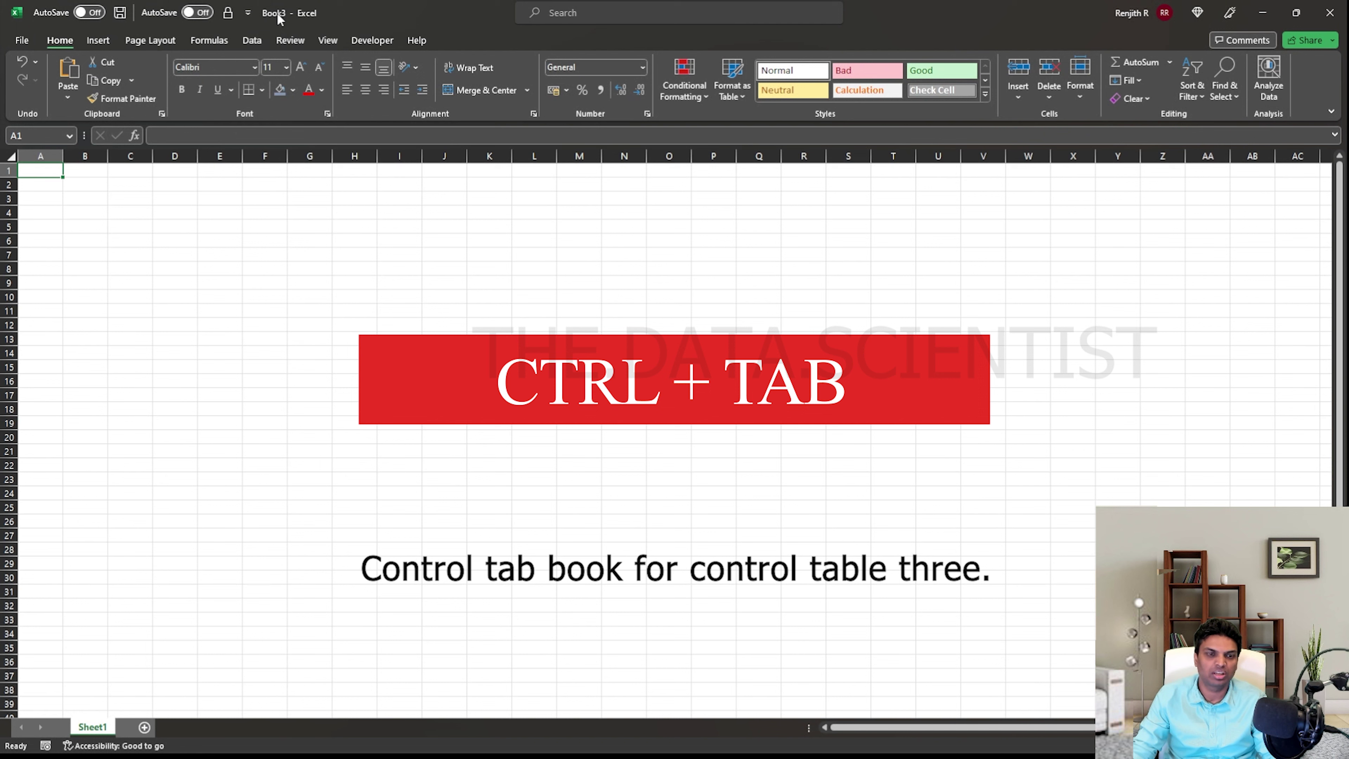
key("ctrl+Tab")
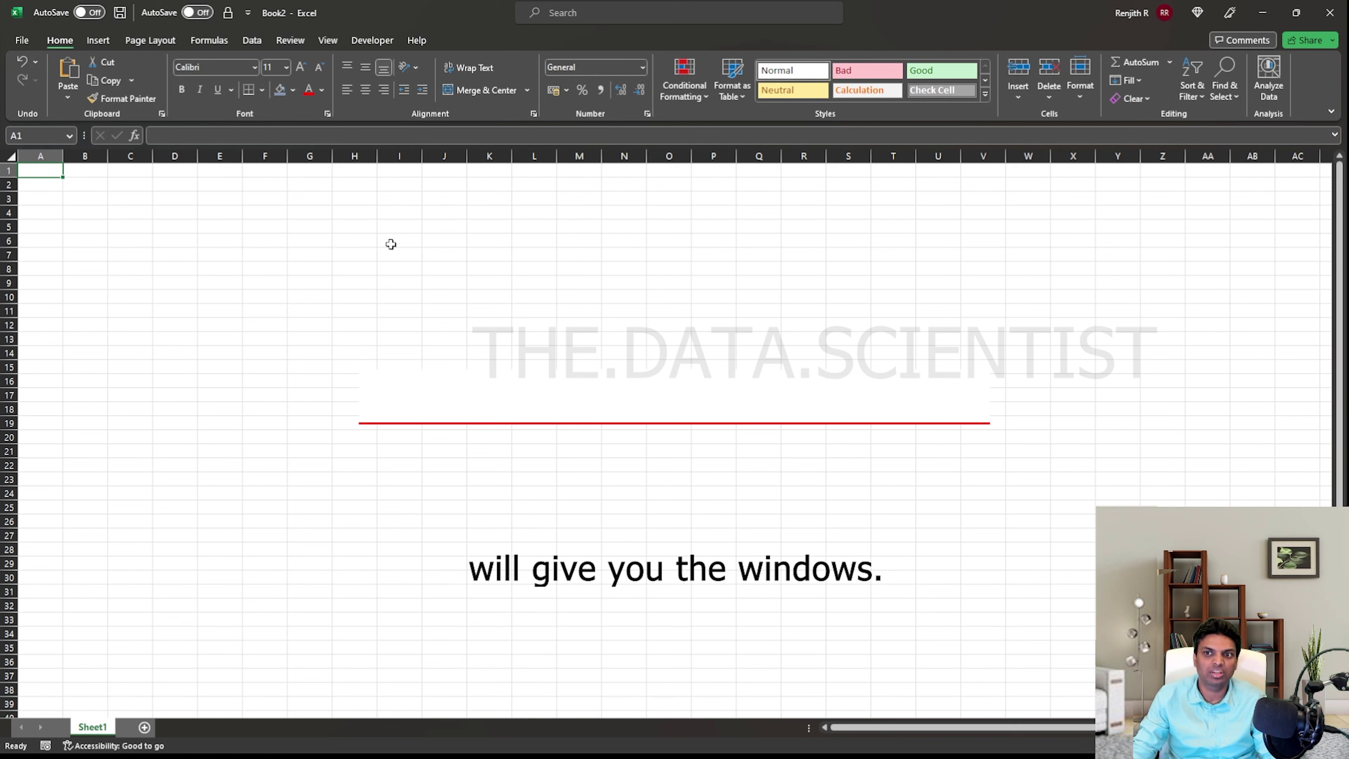
key("alt+Tab")
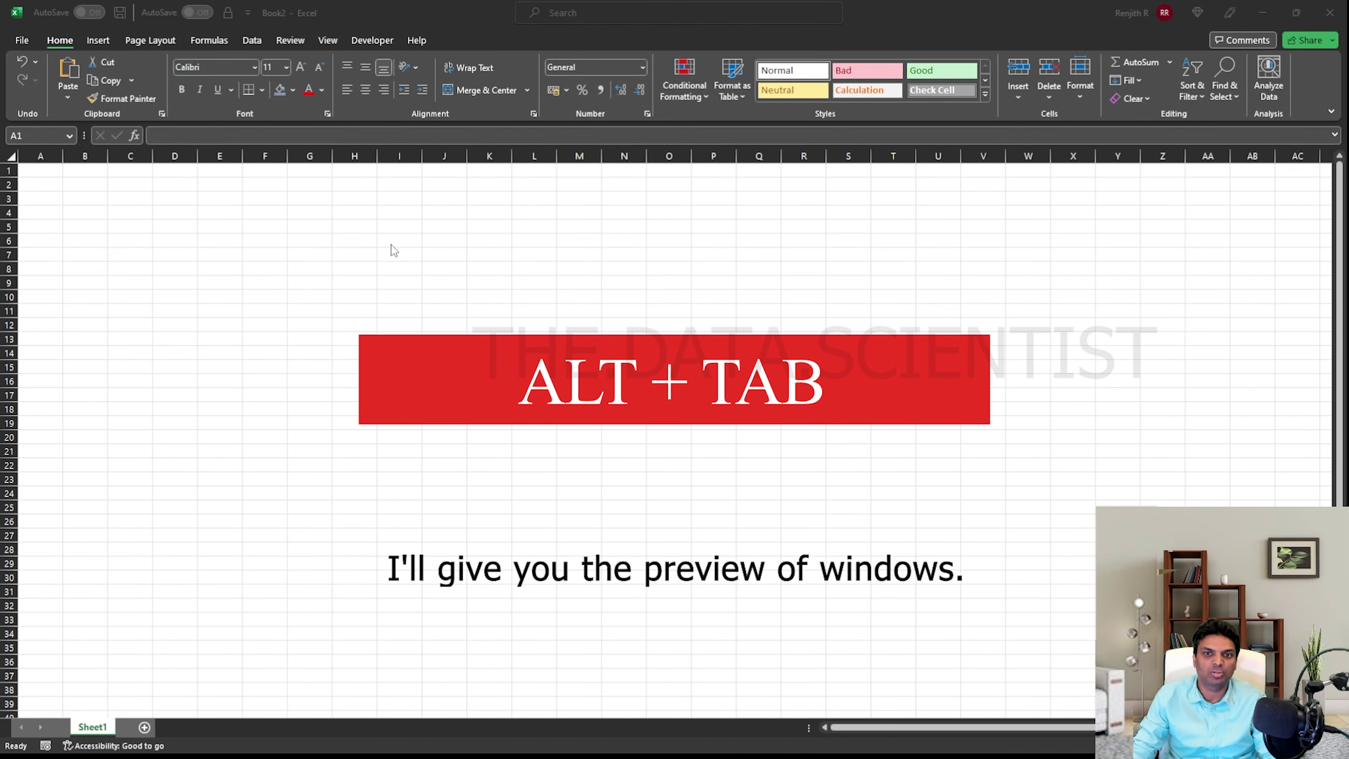
key("alt")
Switch from Book3 to Book1 via View > Switch Windows
left_click(231, 252)
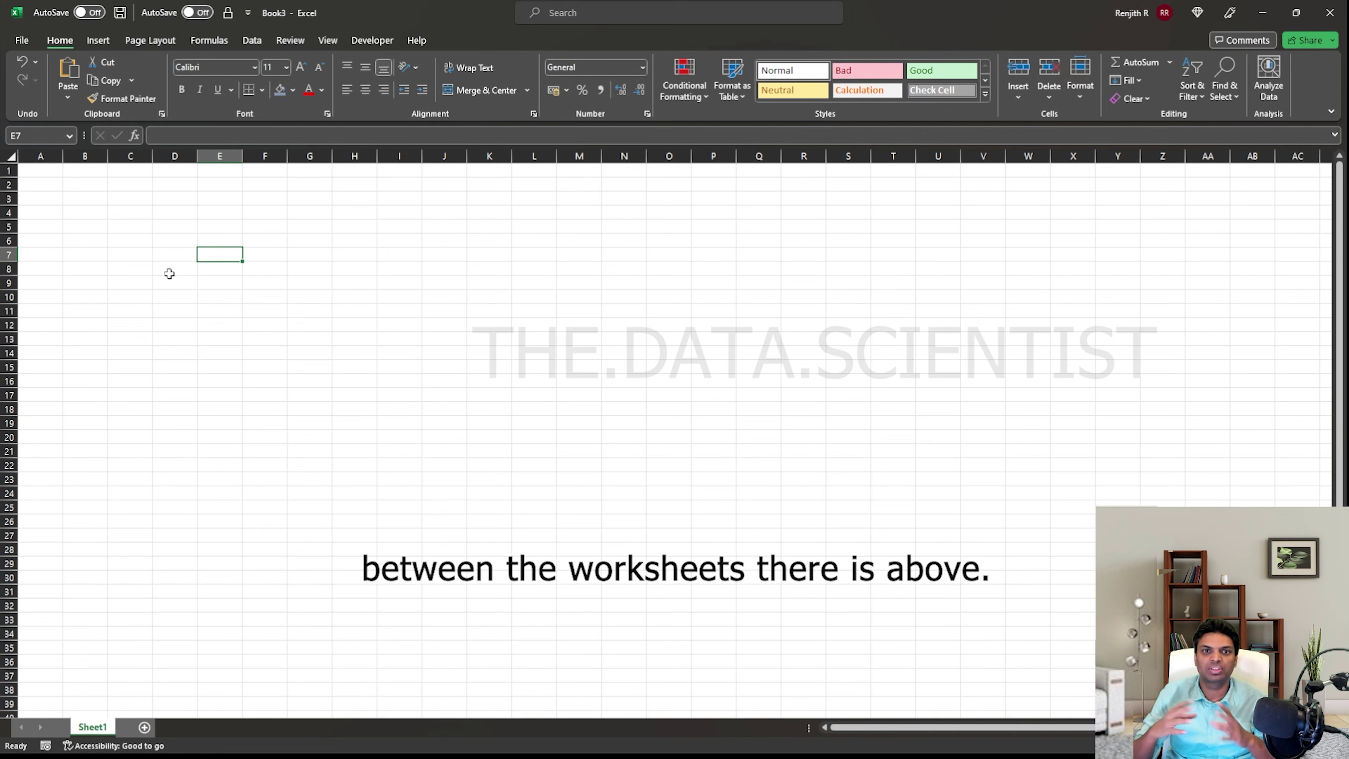
left_click(283, 46)
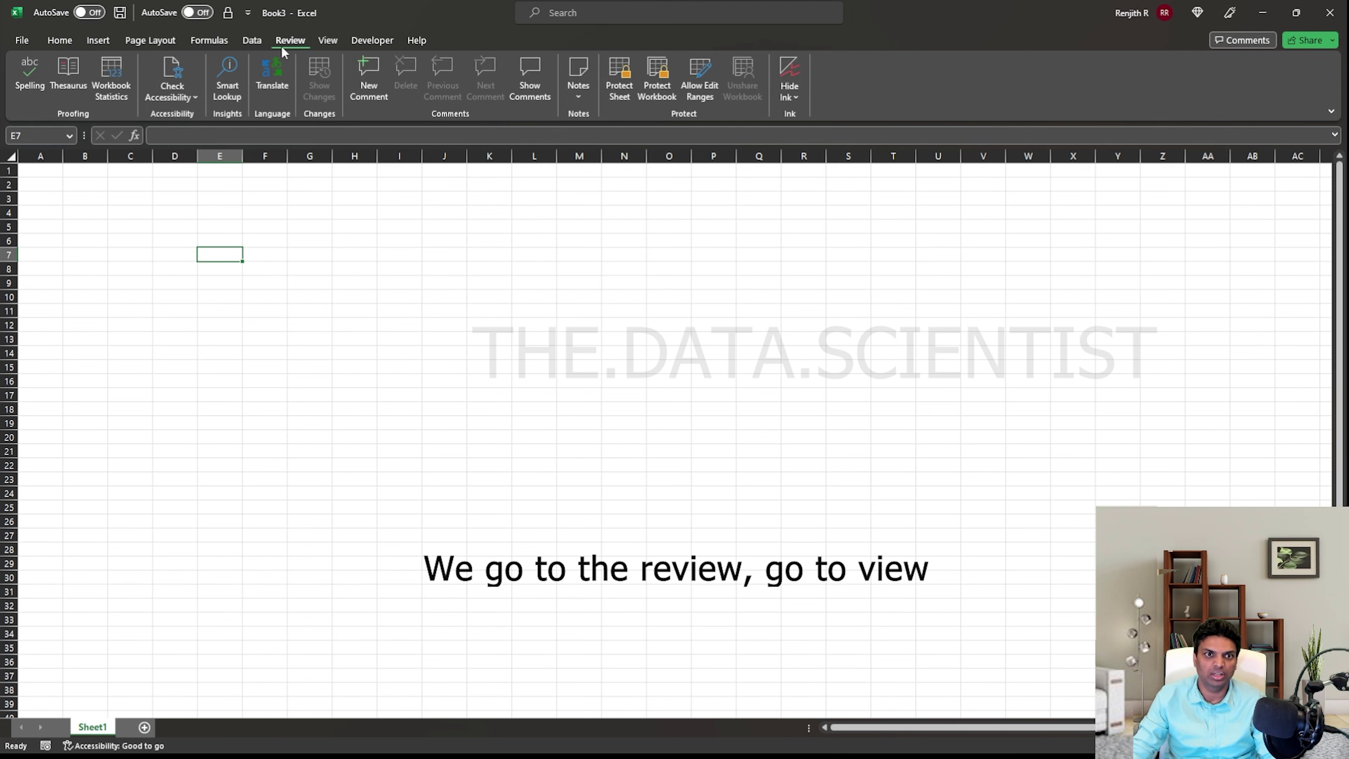
left_click(329, 39)
left_click(939, 90)
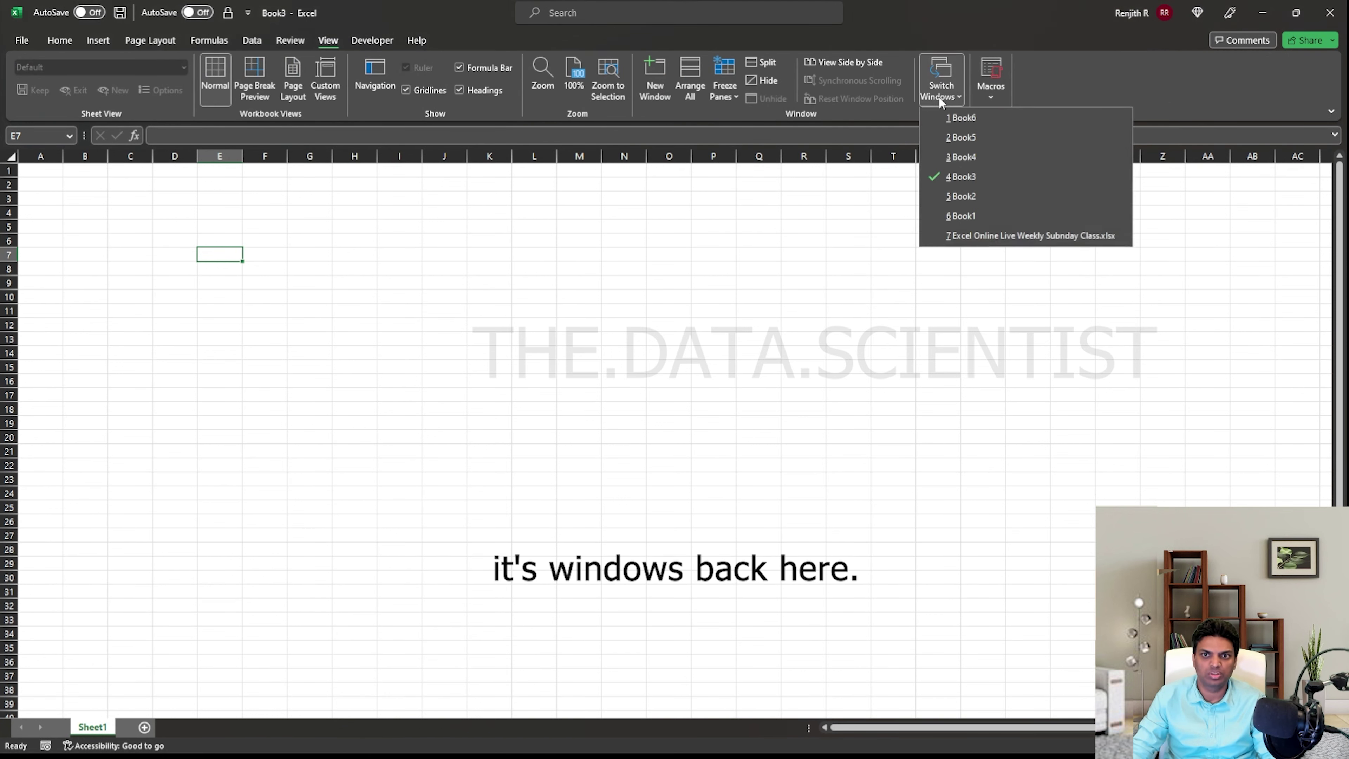
left_click(959, 215)
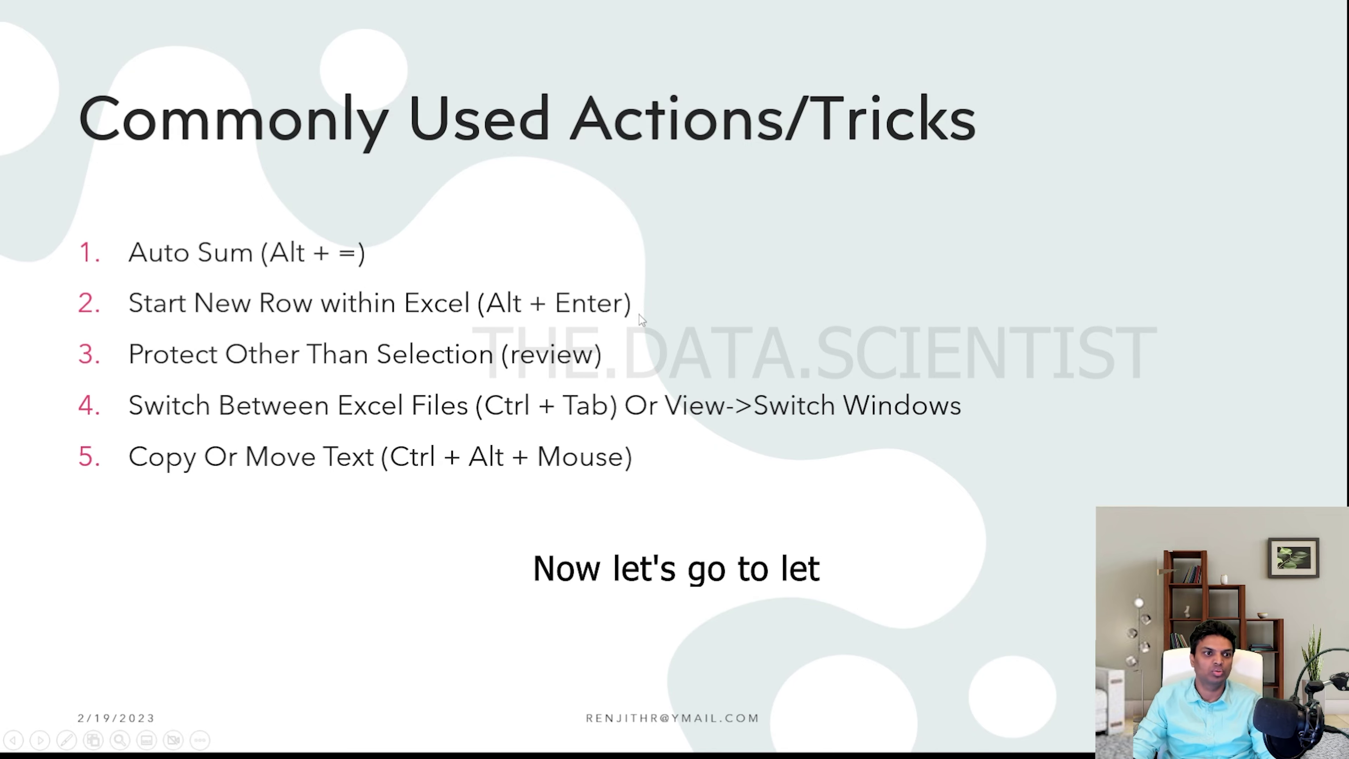
Back on the Protect sheet, attempt dragging Sold On to column G; protection blocks it
key("alt+Tab")
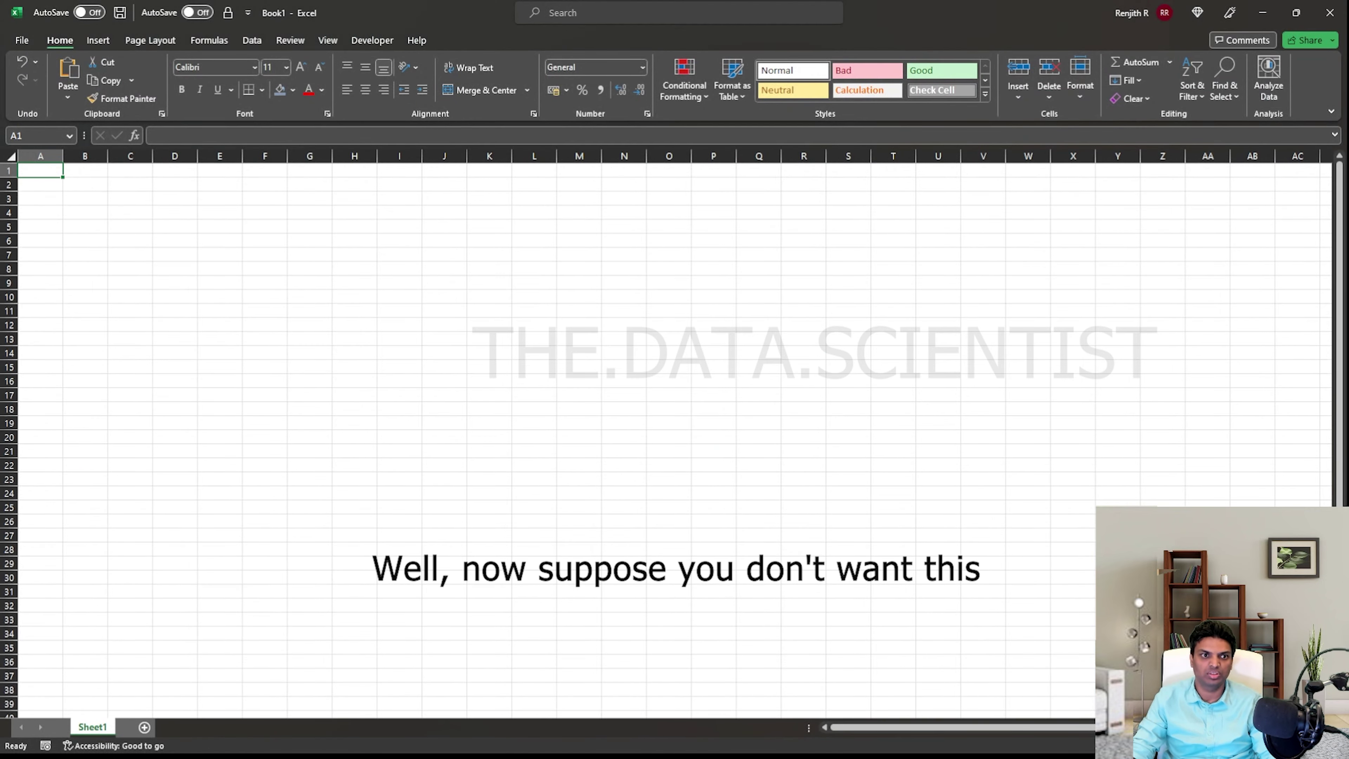
key("alt+Tab")
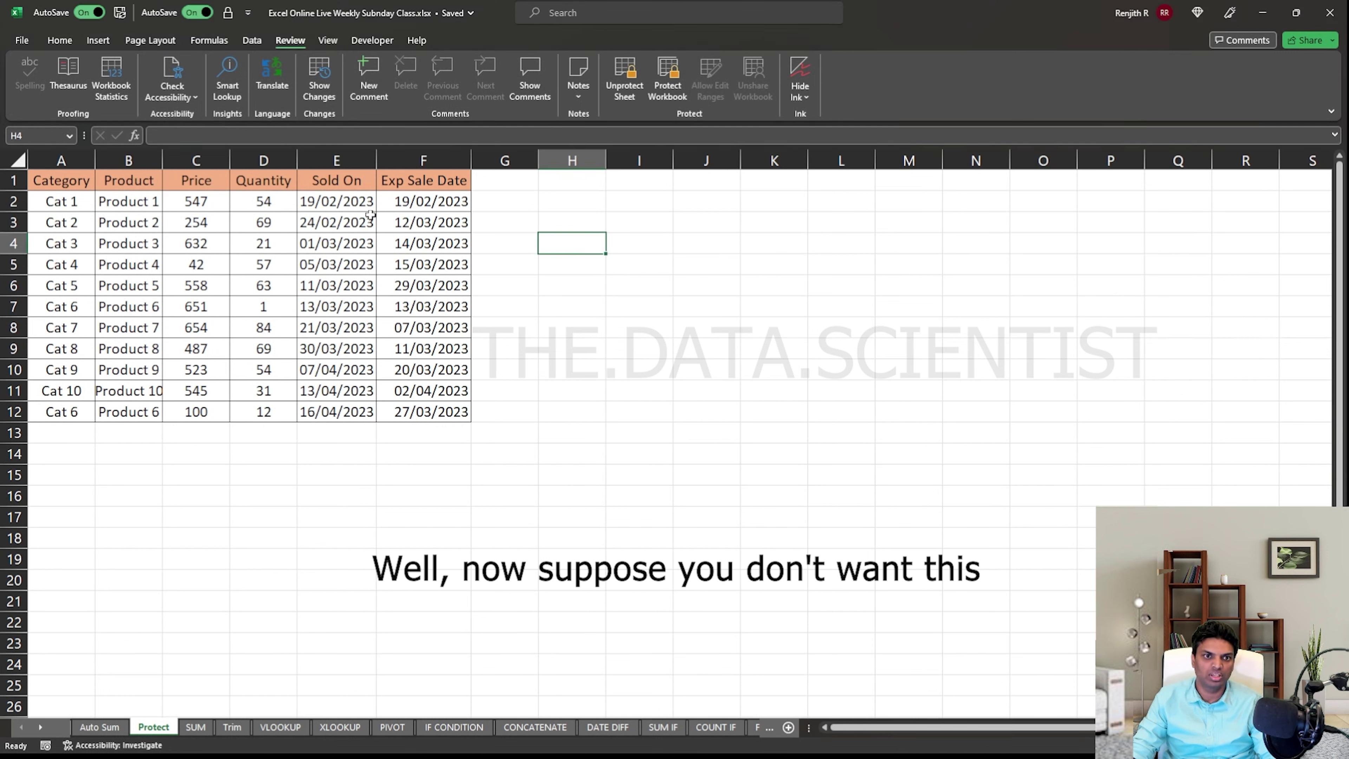
left_click_drag(352, 181, 352, 412)
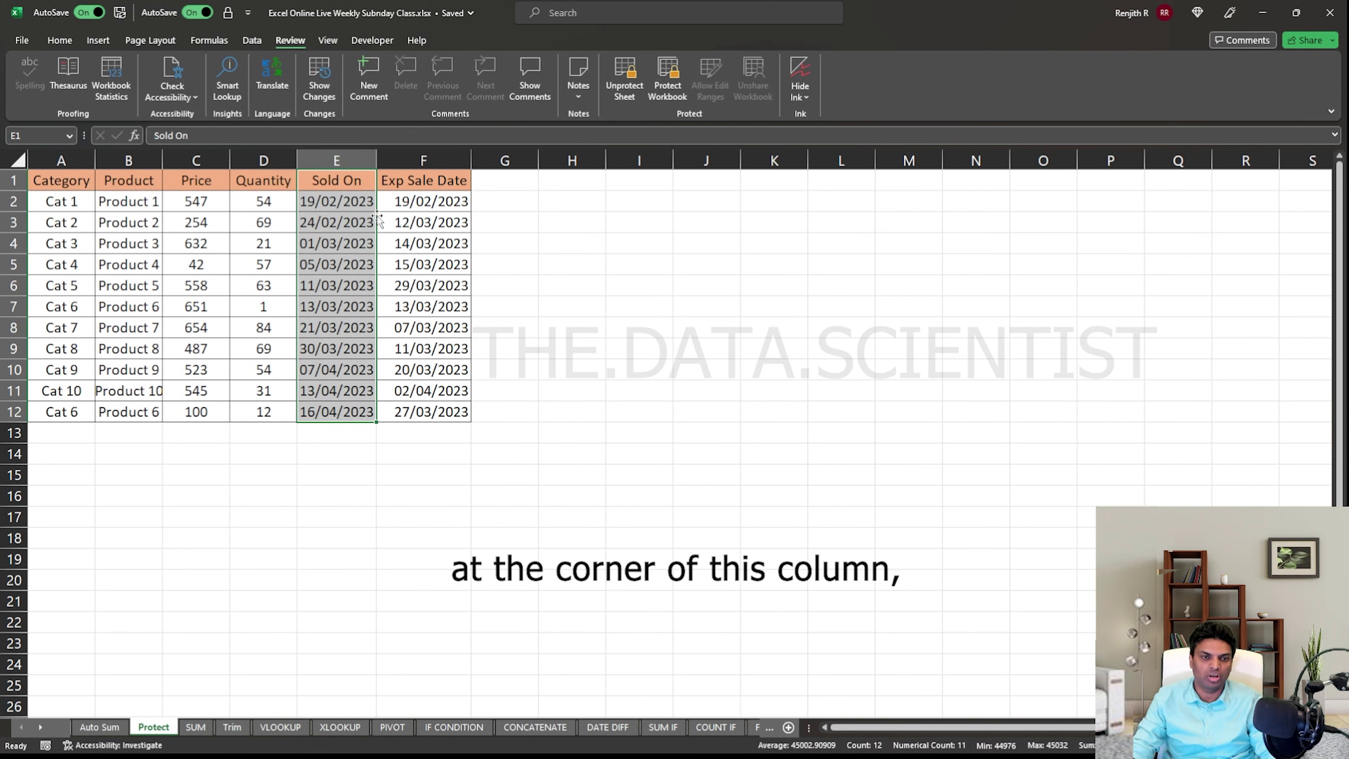
left_click_drag(378, 219, 582, 231)
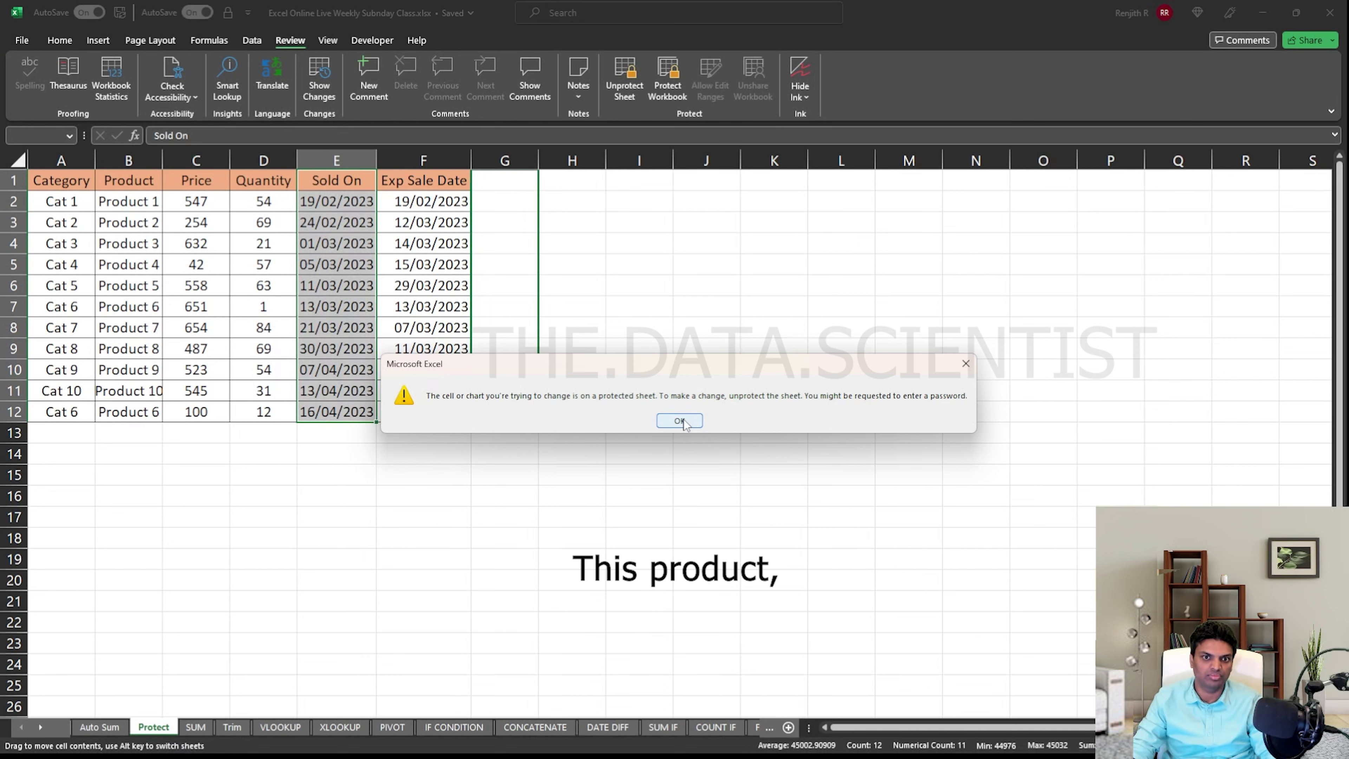
left_click(663, 424)
left_click(584, 460)
left_click(399, 298)
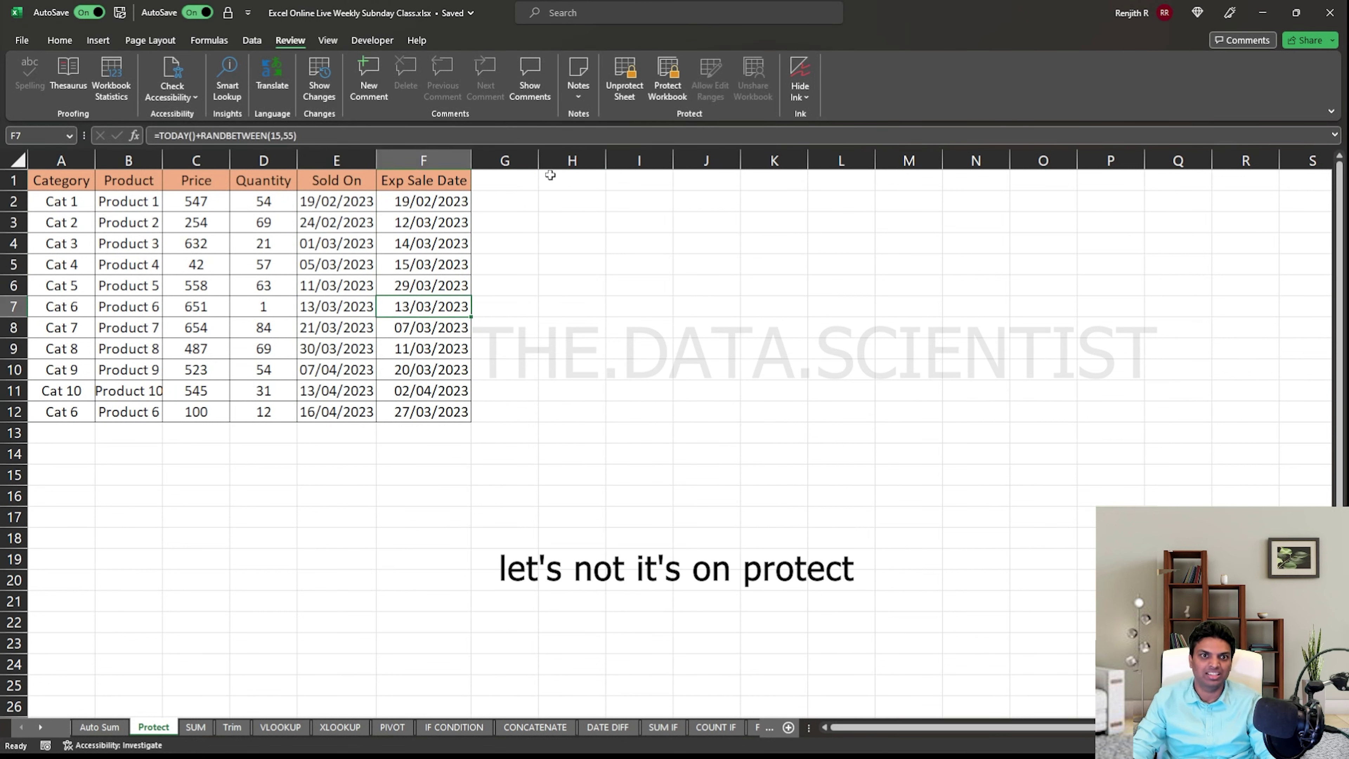
Unprotect the sheet, move Sold On (E1:E12) into column G and autofit it
left_click(610, 75)
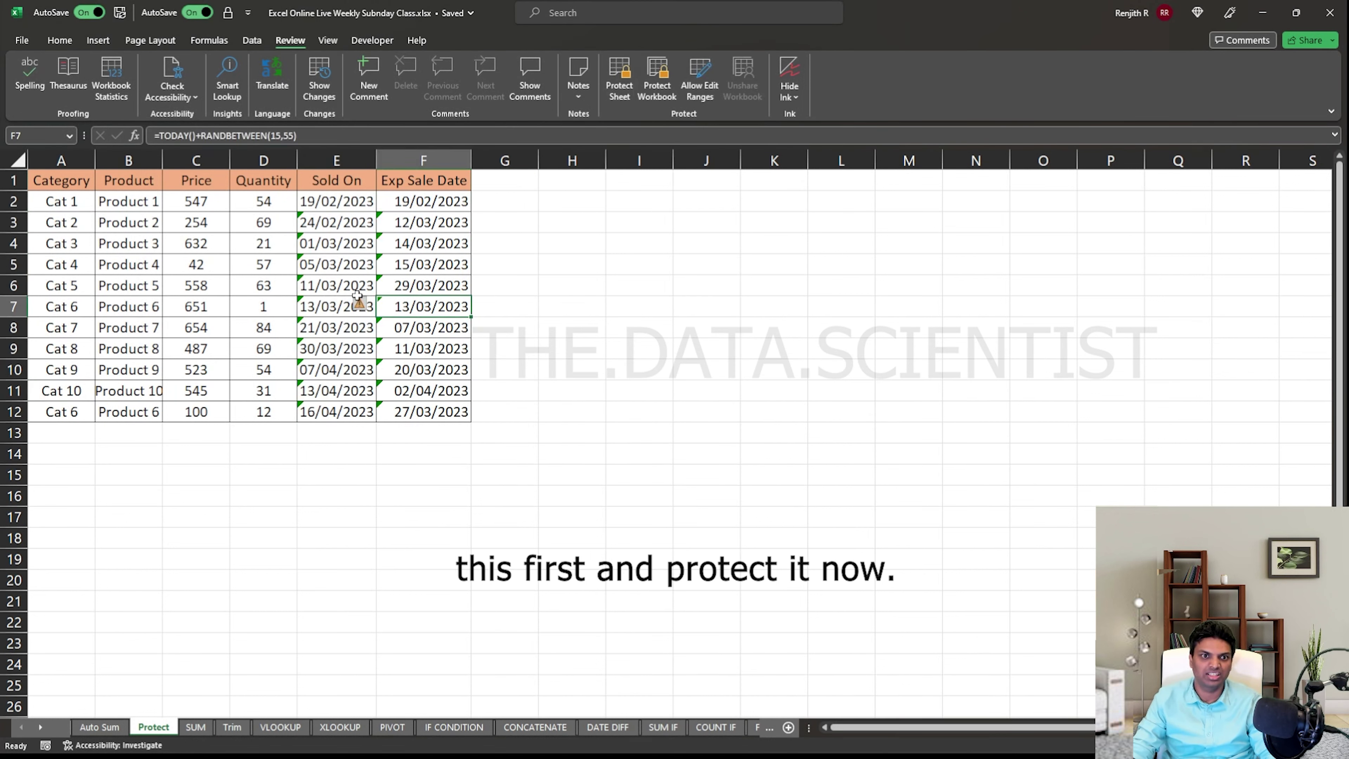
left_click_drag(335, 180, 346, 410)
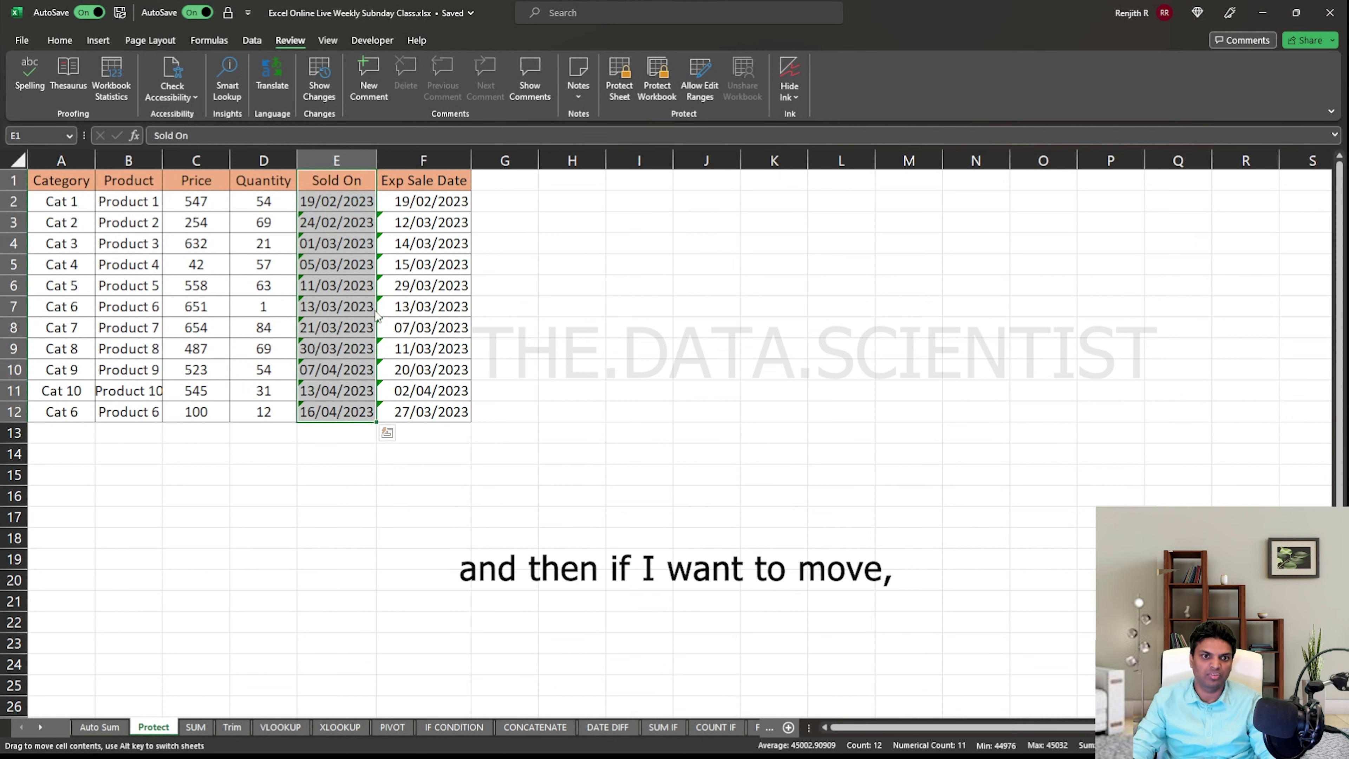
left_click_drag(375, 313, 537, 340)
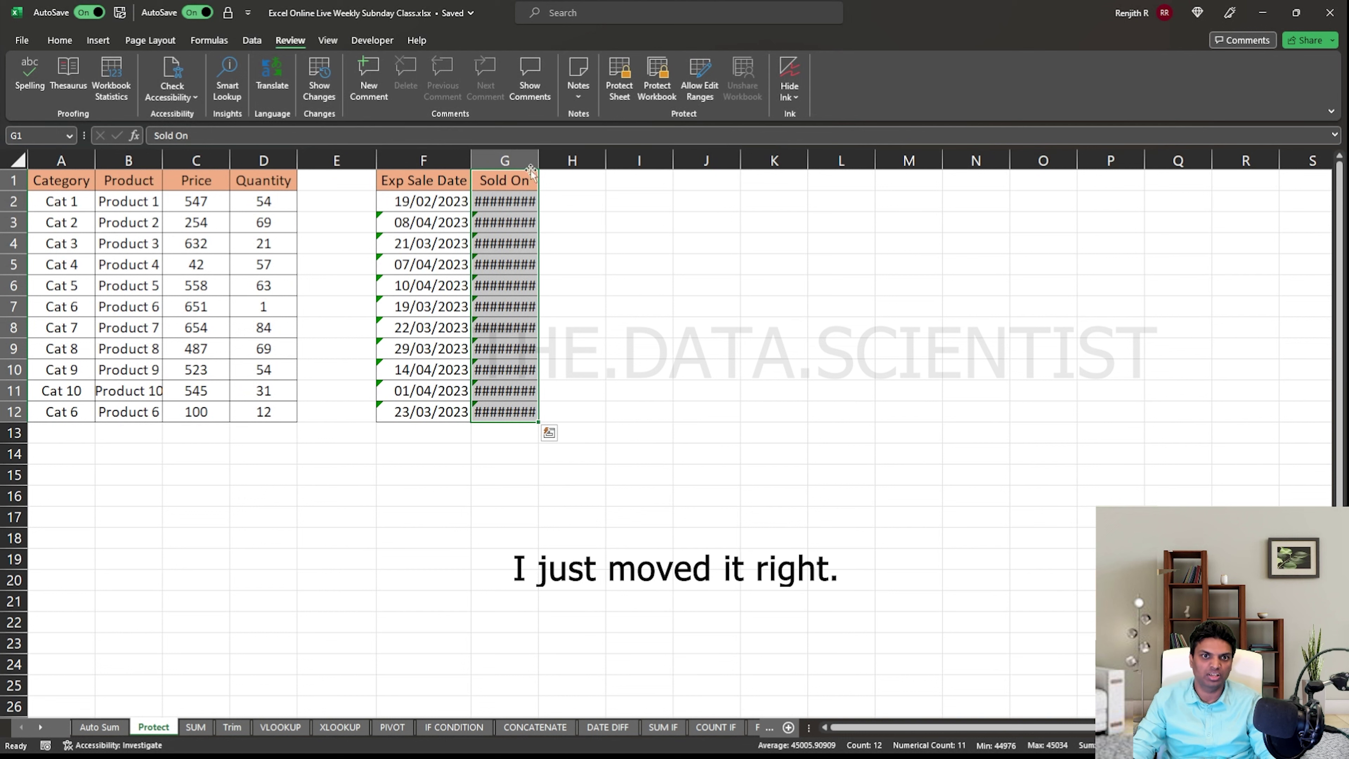
double_click(538, 160)
left_click(651, 247)
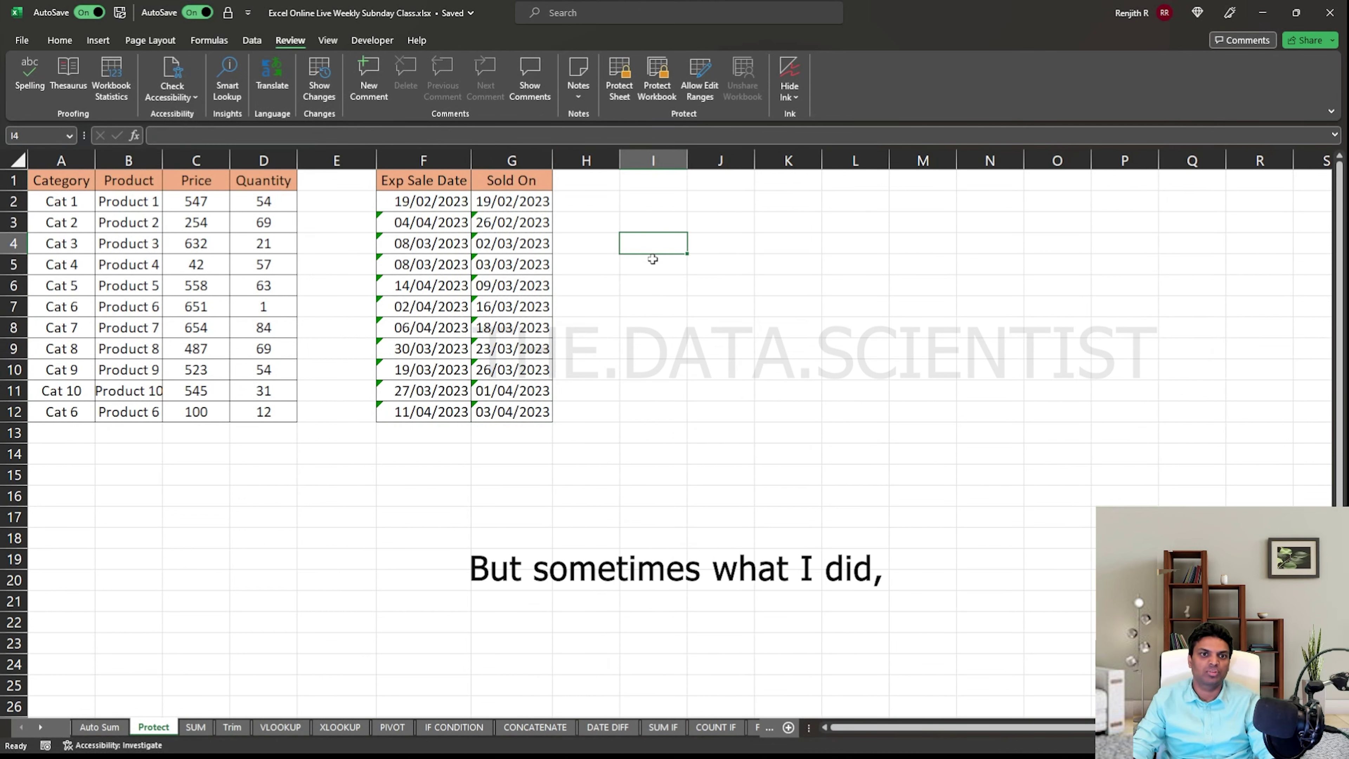
Drag the Sold On column from G back to column E
left_click(498, 178)
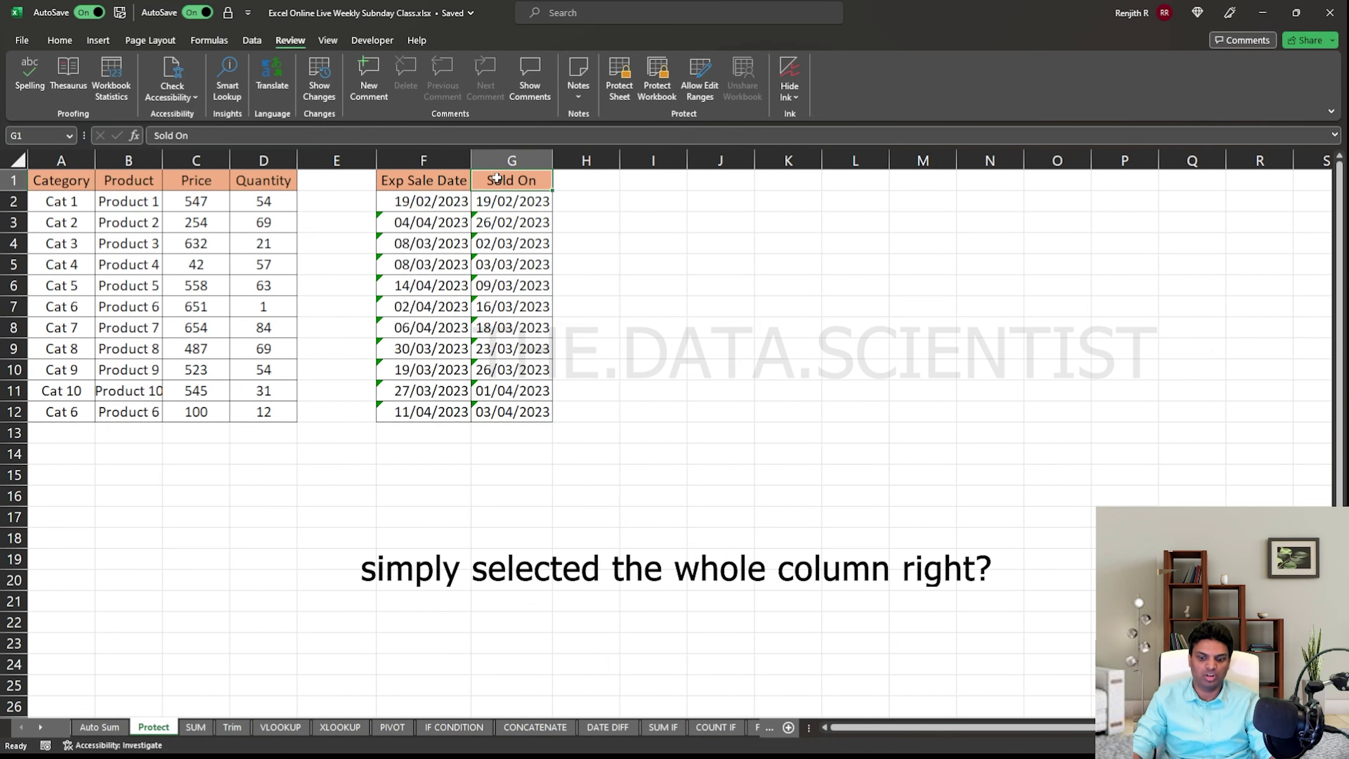
key("ctrl+shift+Down")
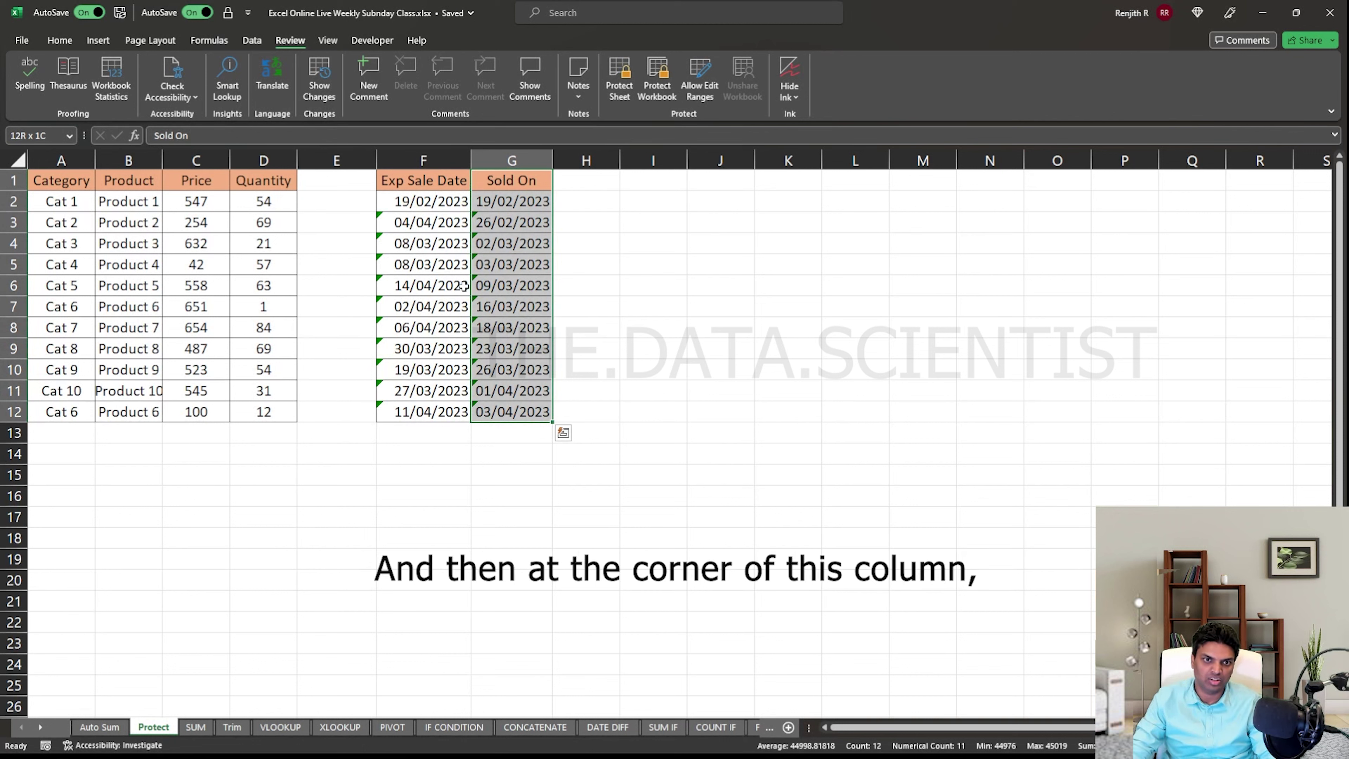
left_click_drag(471, 287, 370, 287)
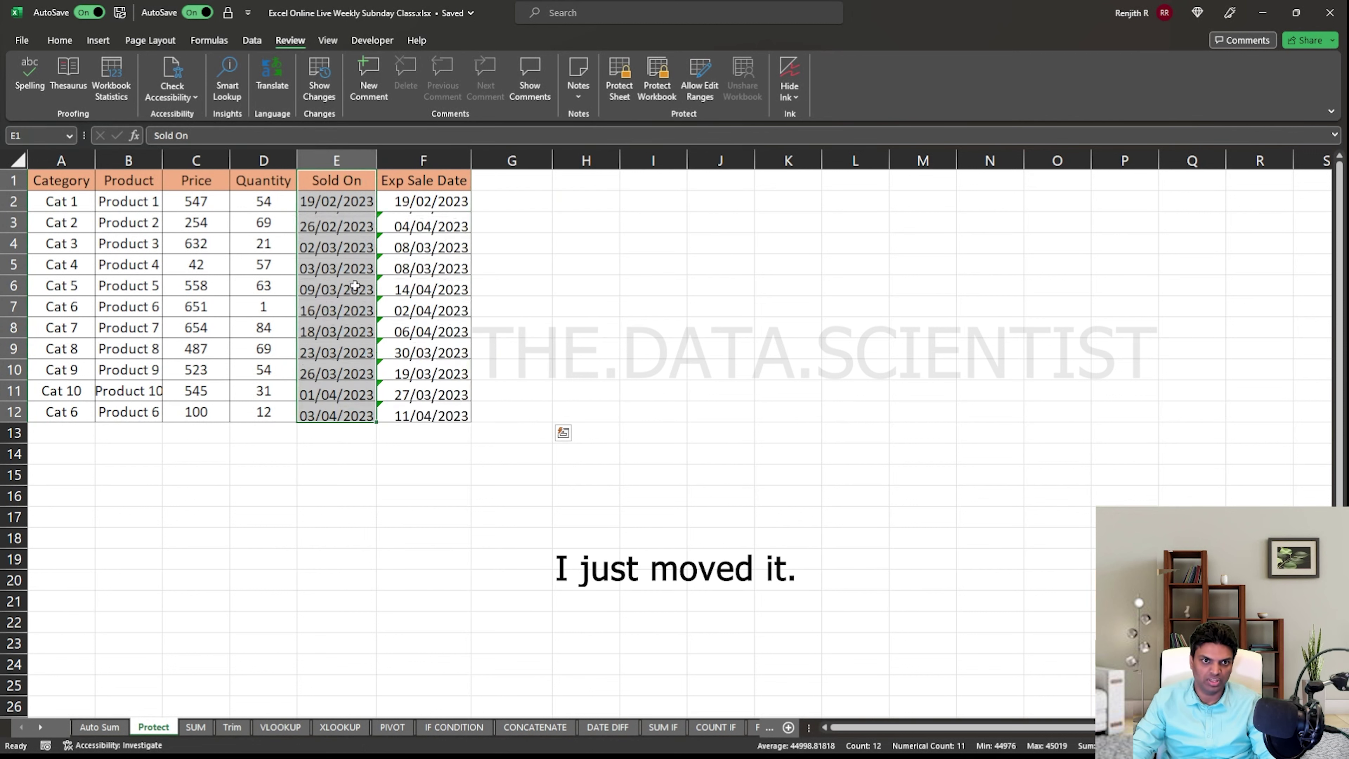
left_click(720, 285)
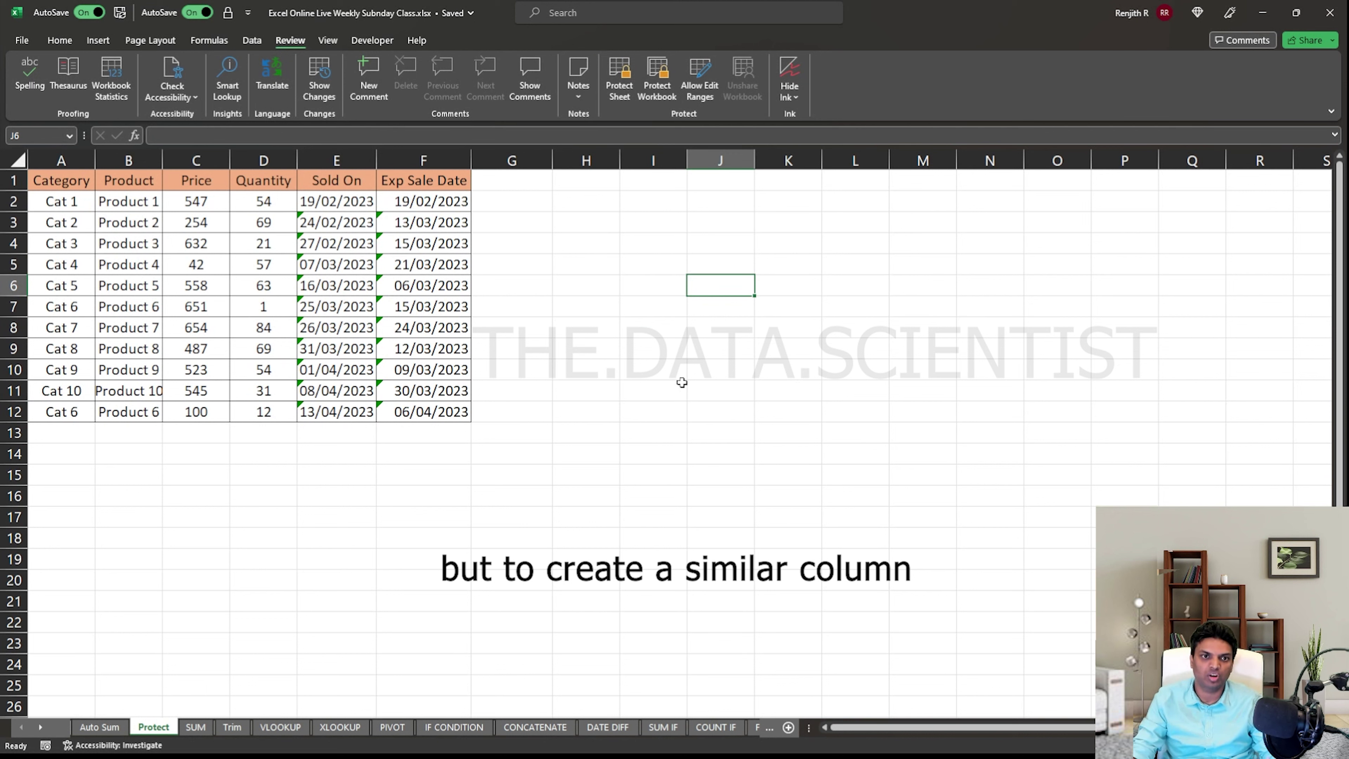
Ctrl-drag copies of Sold On E1:E12 into column G and Cat 10 row A11:G11 into row 13
left_click(330, 180)
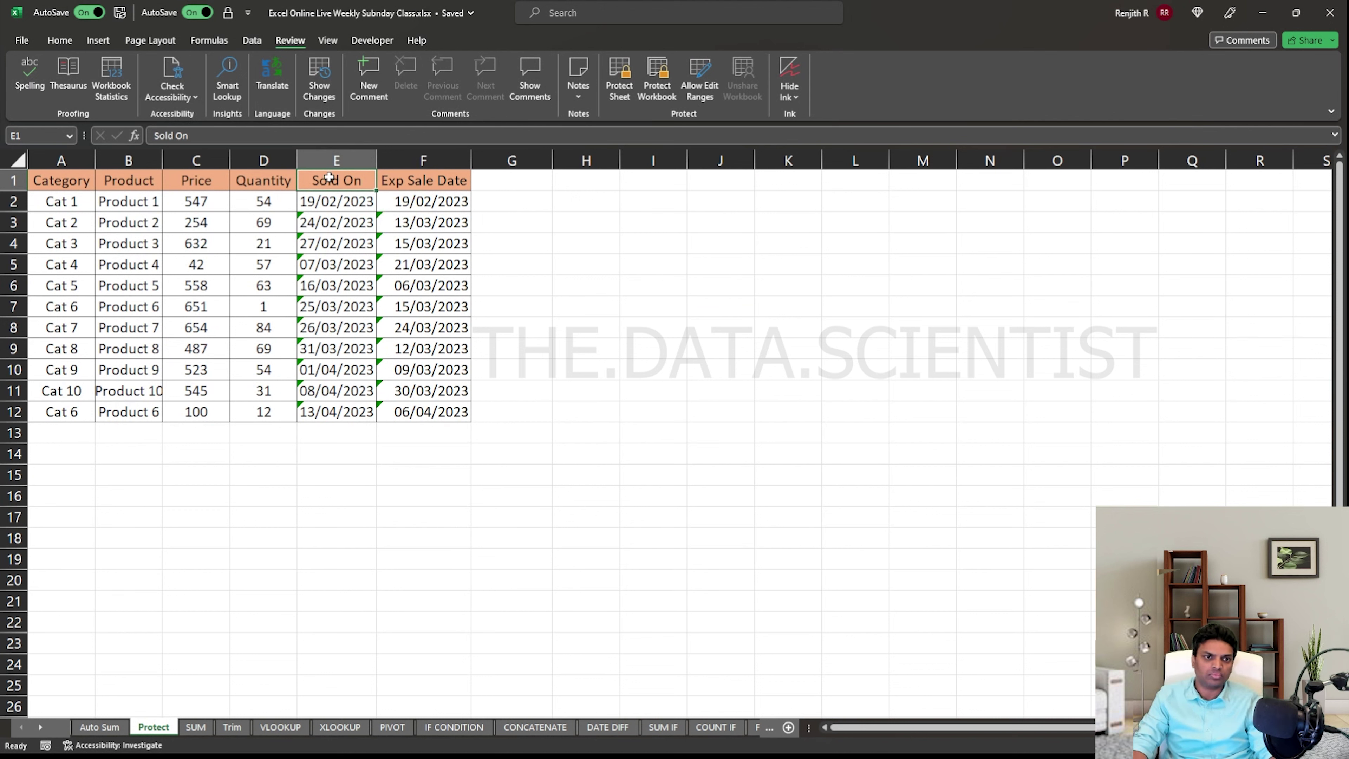
key("ctrl+shift+Down")
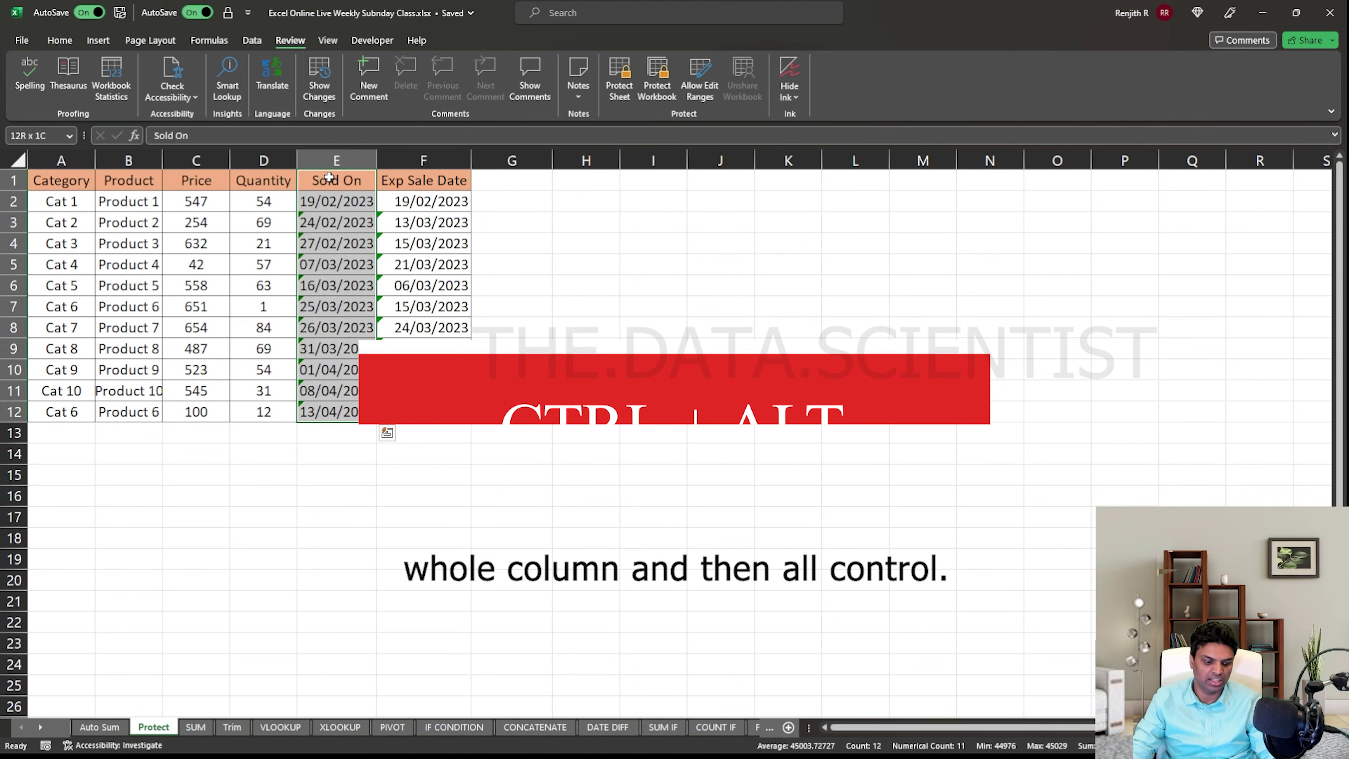
key("alt")
key("Escape")
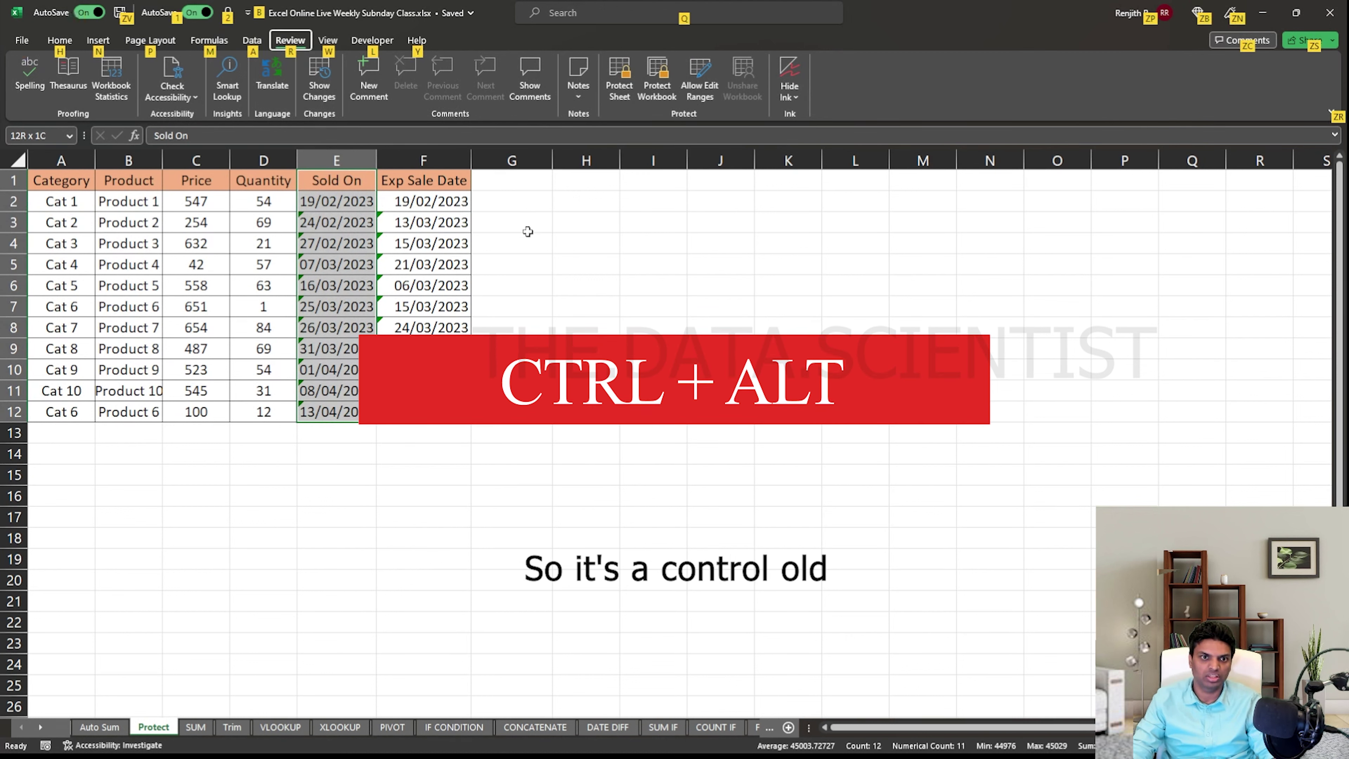
left_click(524, 230)
left_click(345, 181)
key("ctrl+shift+Down")
key("ctrl+q")
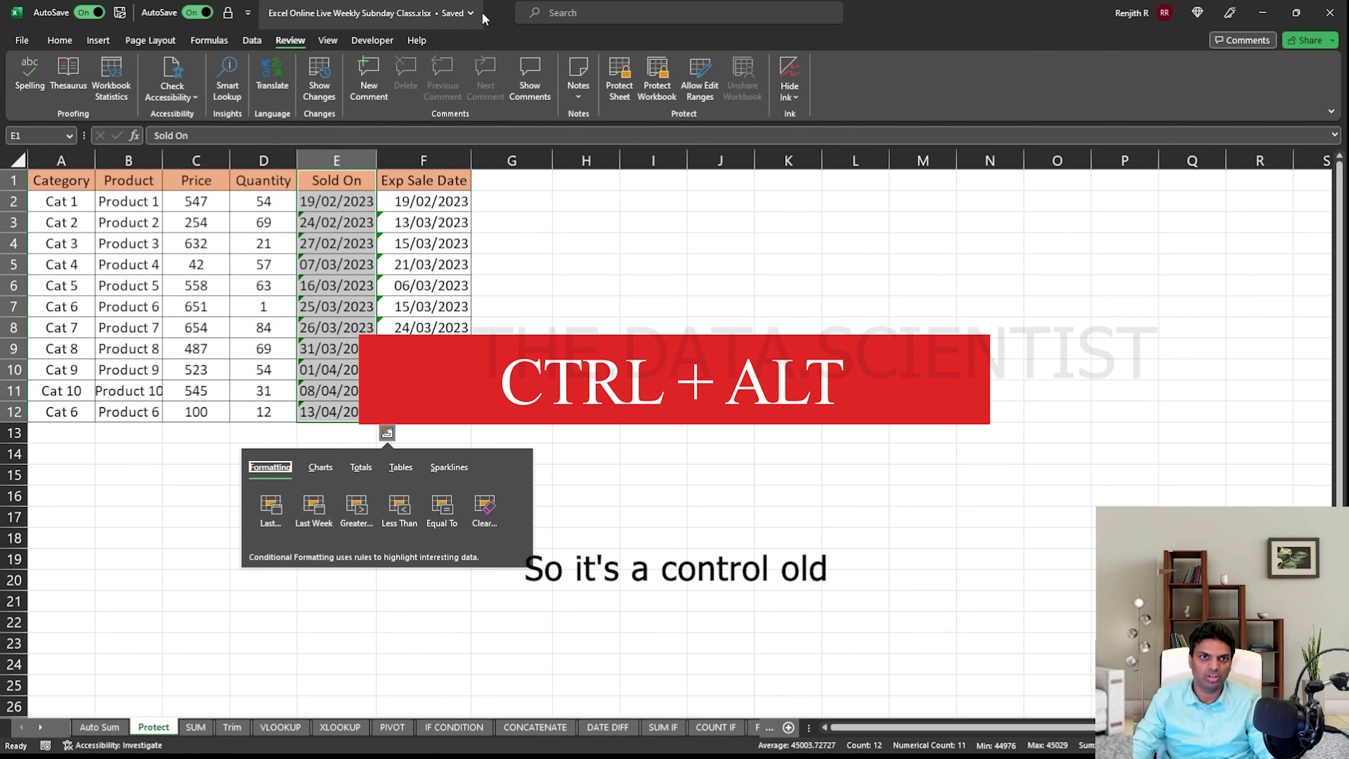
left_click_drag(376, 268, 489, 271)
left_click(586, 327)
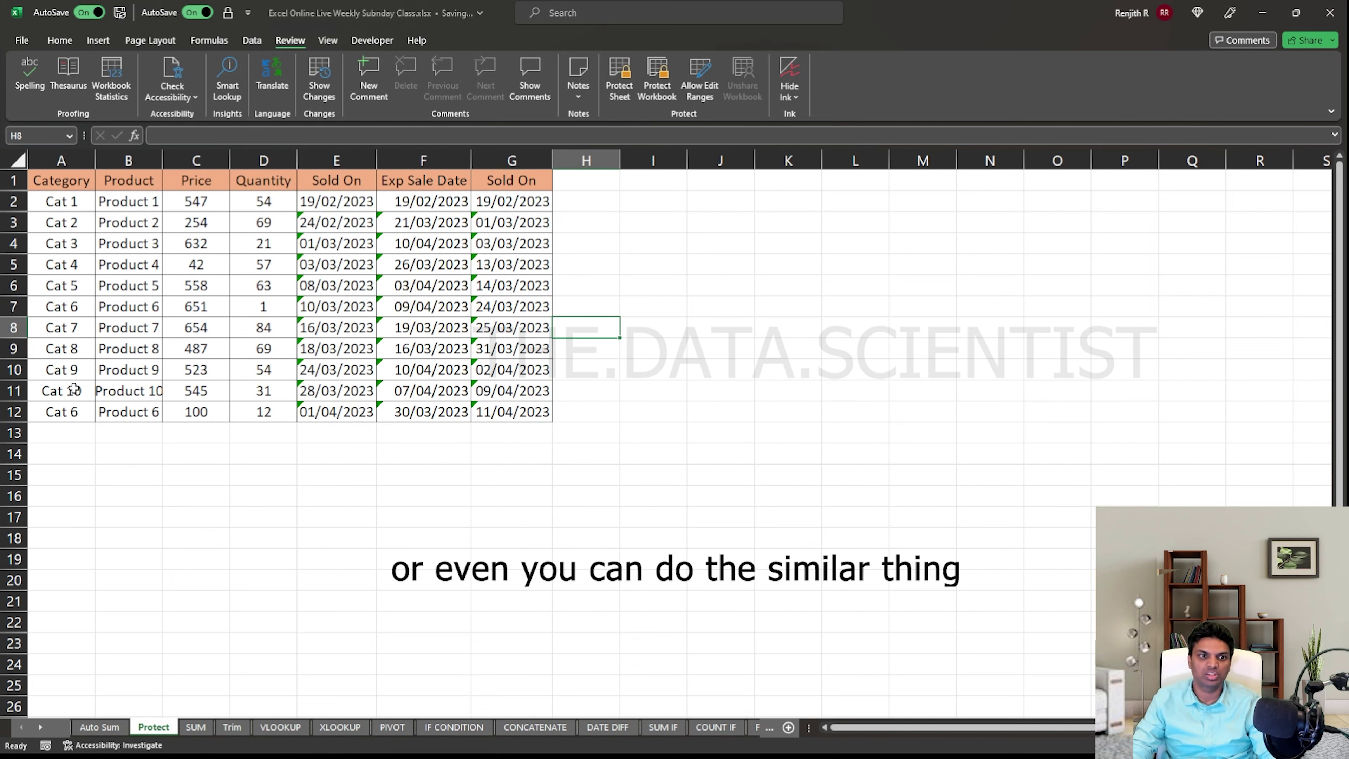
left_click_drag(62, 390, 502, 391)
left_click_drag(313, 402, 313, 445)
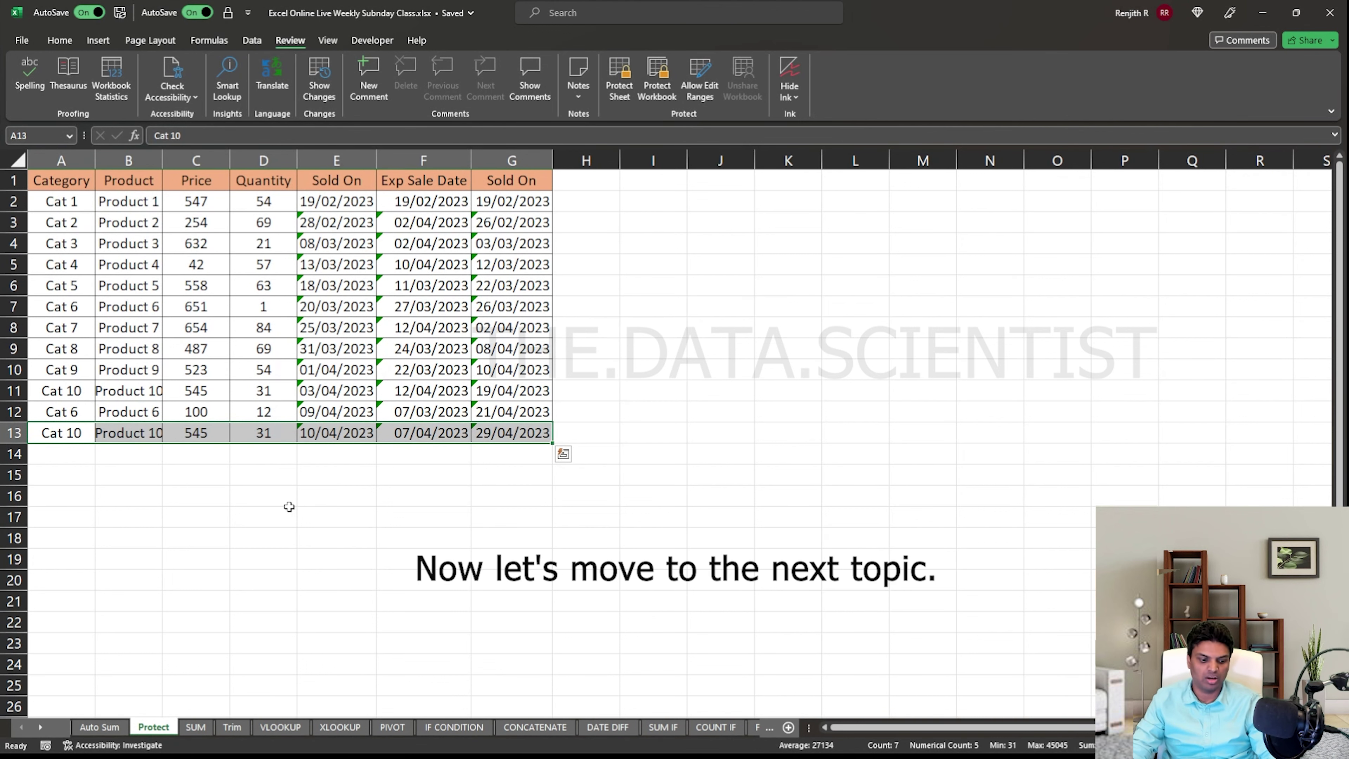
Advance the slideshow to the Frequently Used Formulas/Functions section slide
key("alt+Tab")
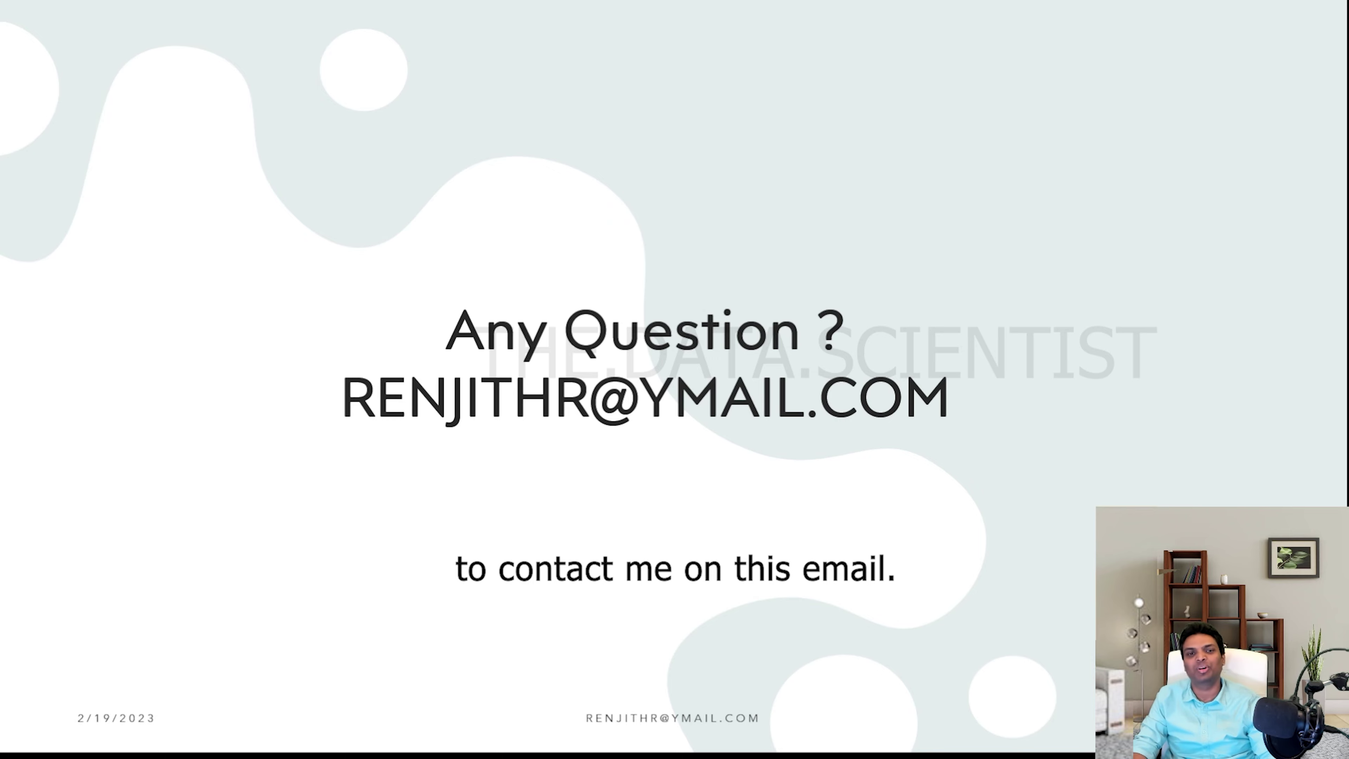
key("Right")
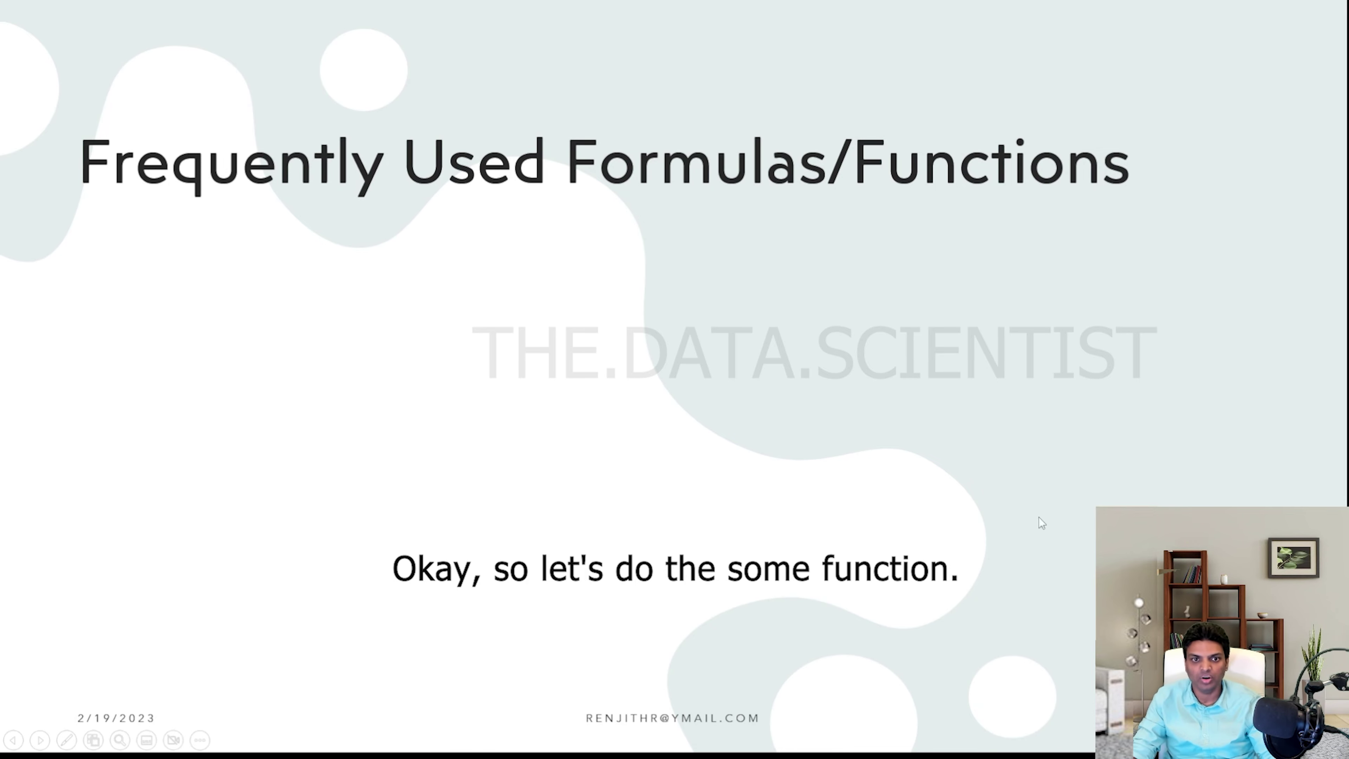
Reveal the SUM bullet, then AutoSum the Price column in C12 for 4893
left_click(1204, 468)
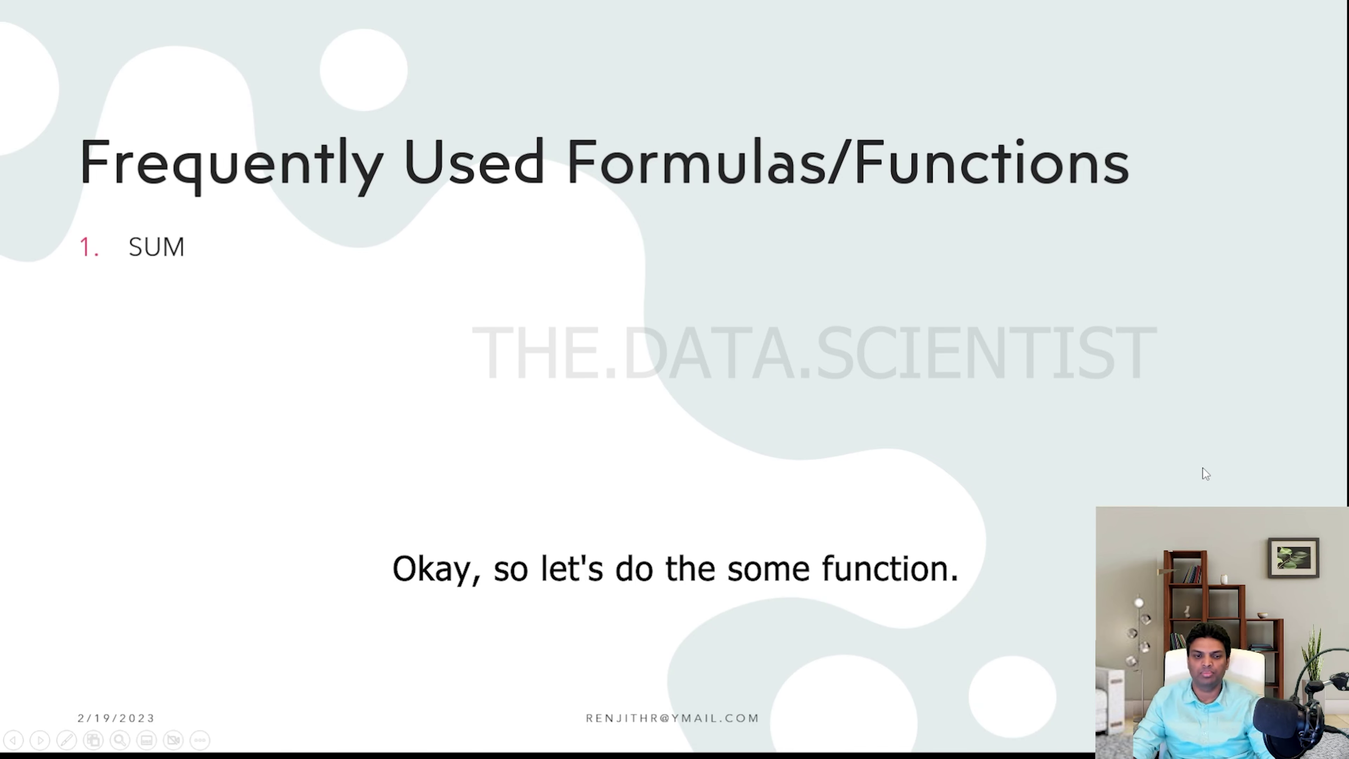
key("alt+Tab")
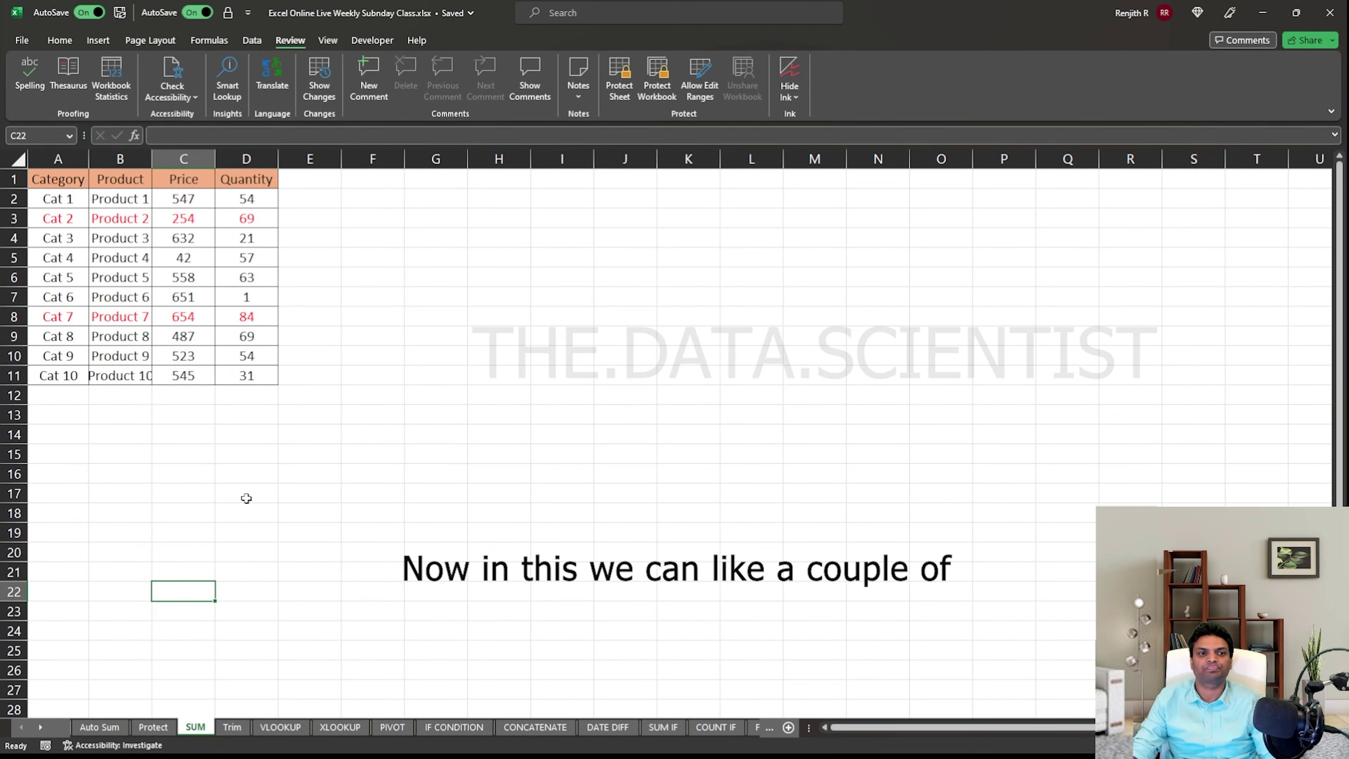
left_click(201, 399)
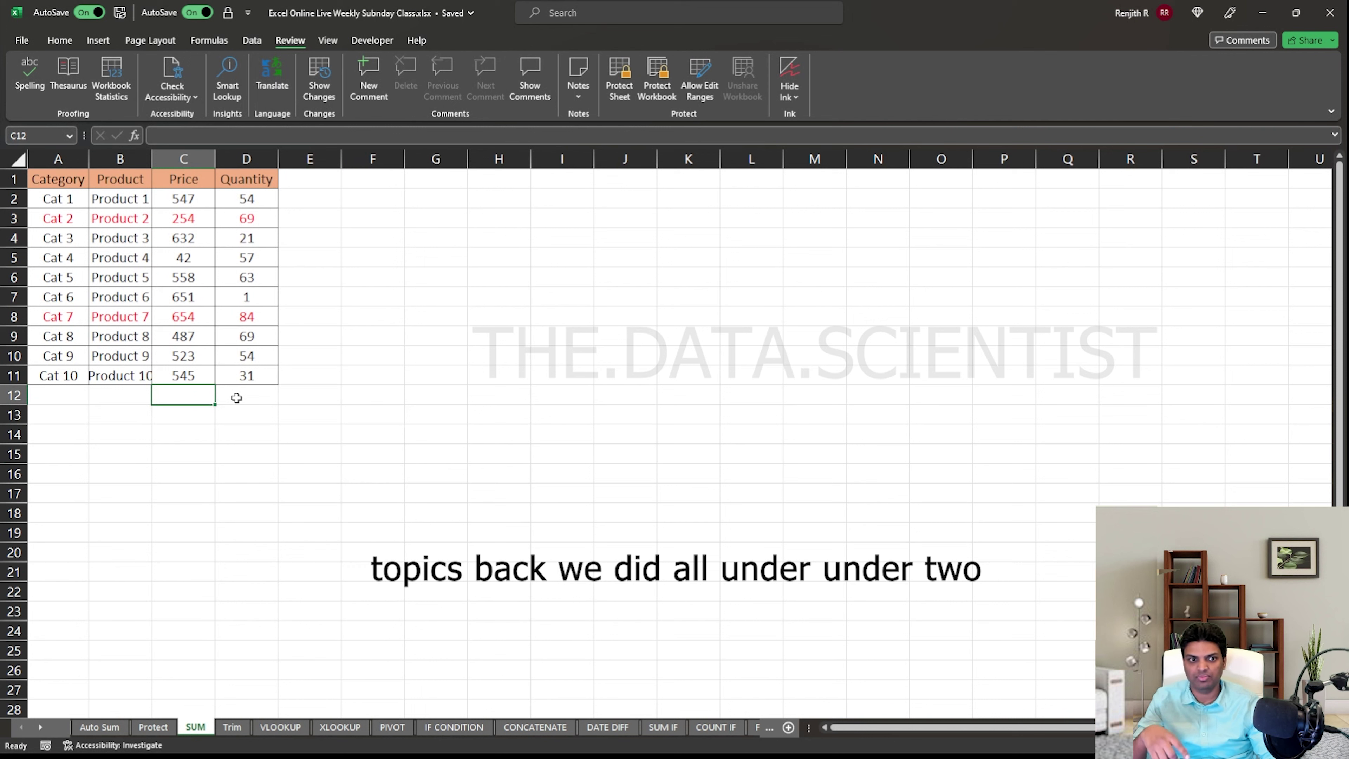
key("alt+equal")
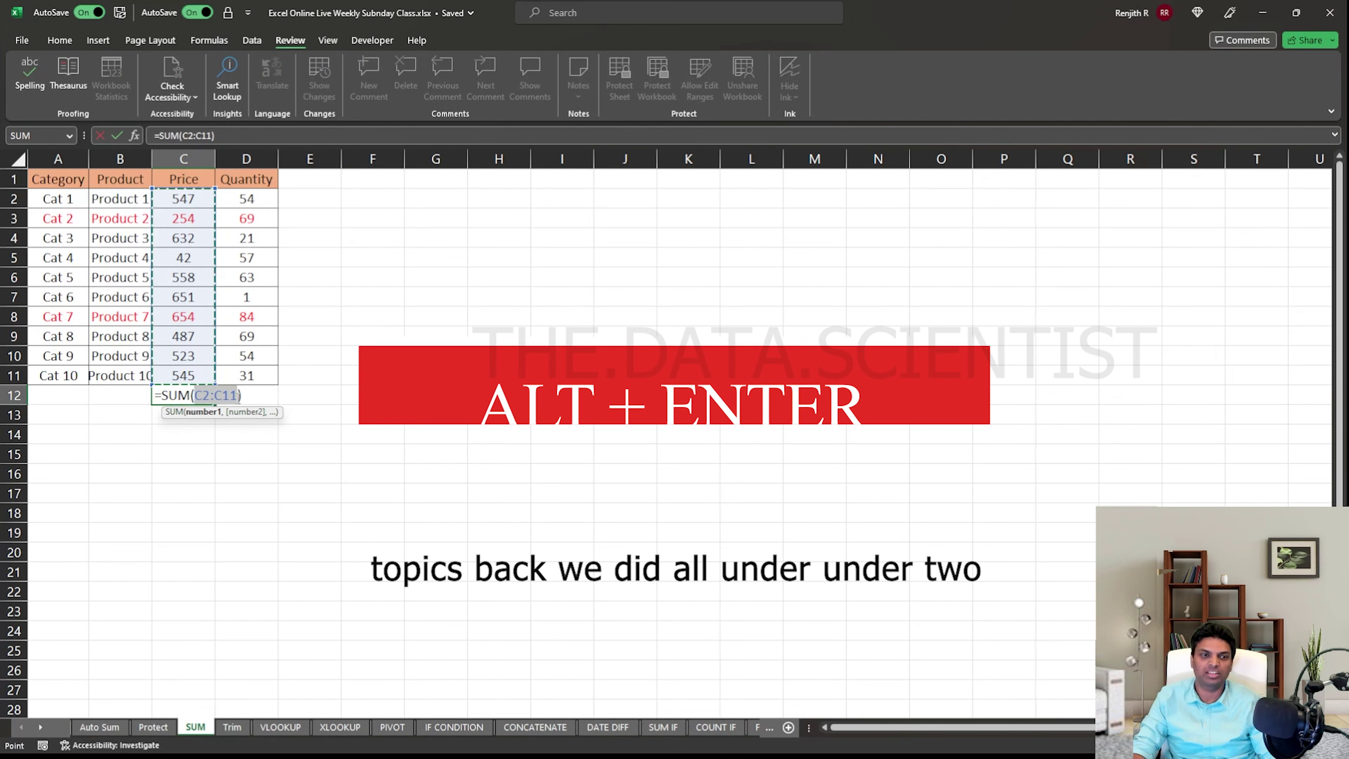
key("ctrl+Return")
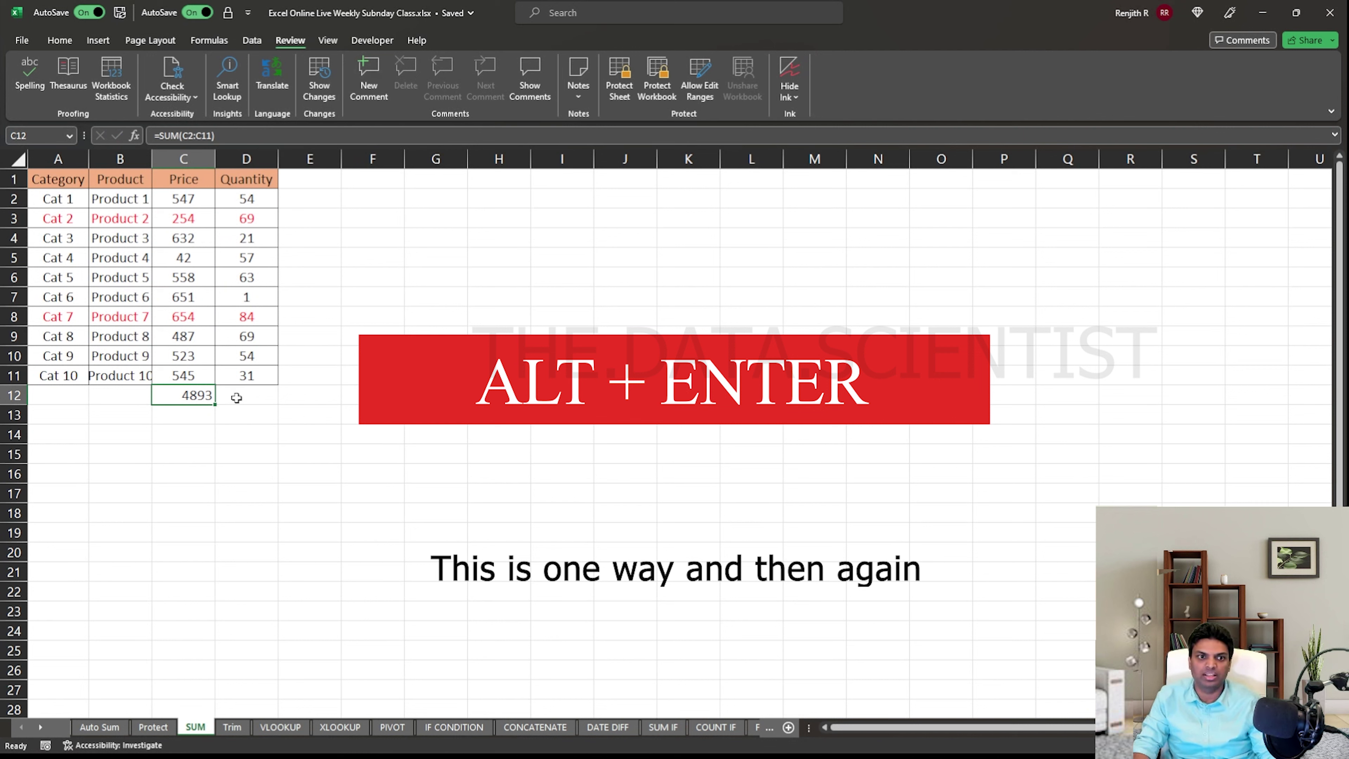
Copy the SUM formula right into D12 to total Quantity at 503
left_click(237, 398)
key("alt+equal")
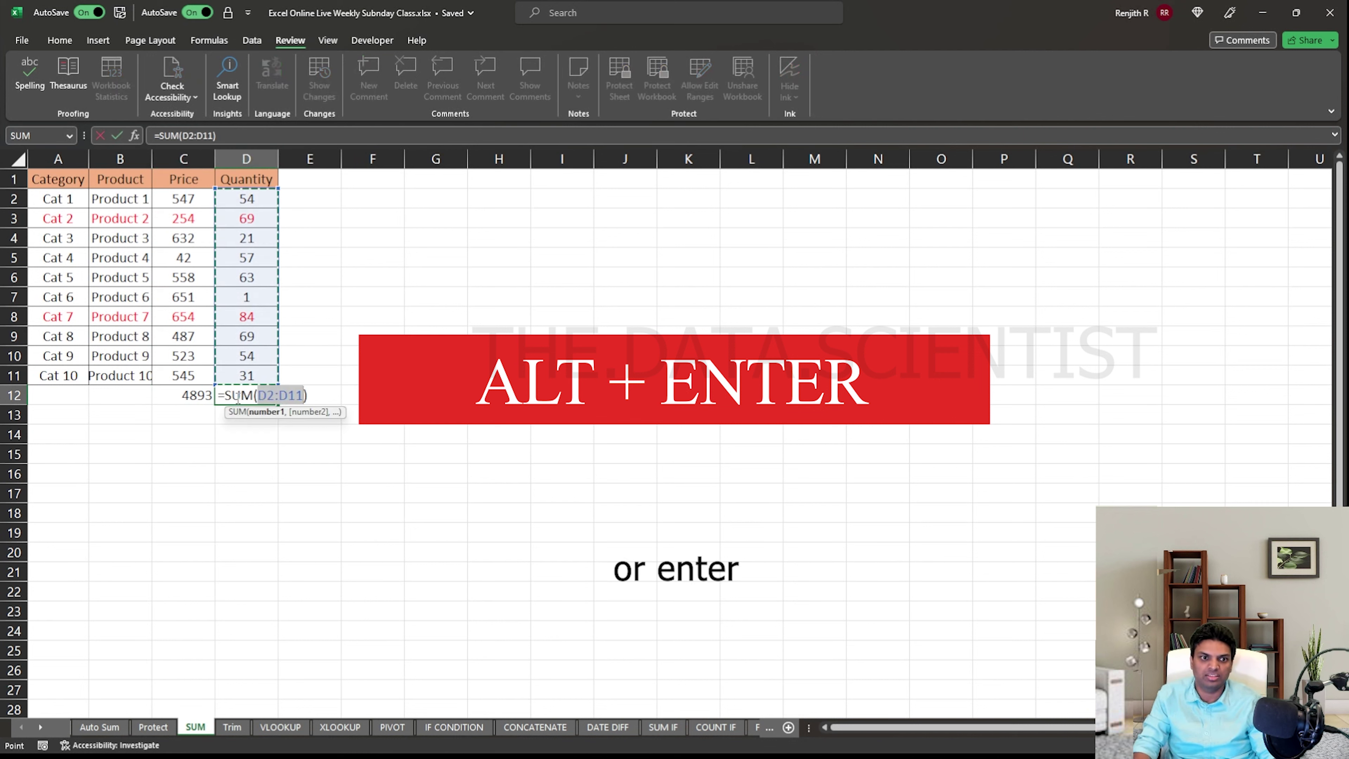
key("Escape")
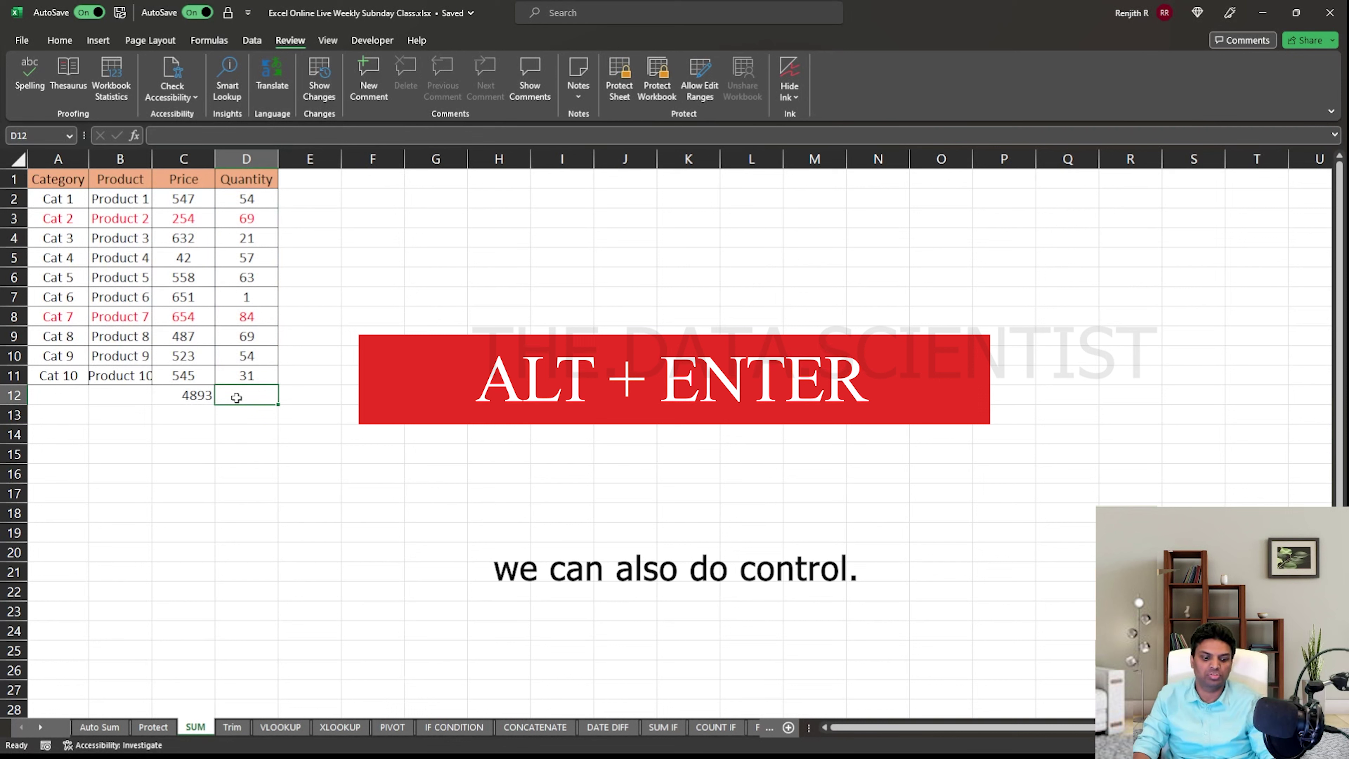
key("ctrl+r")
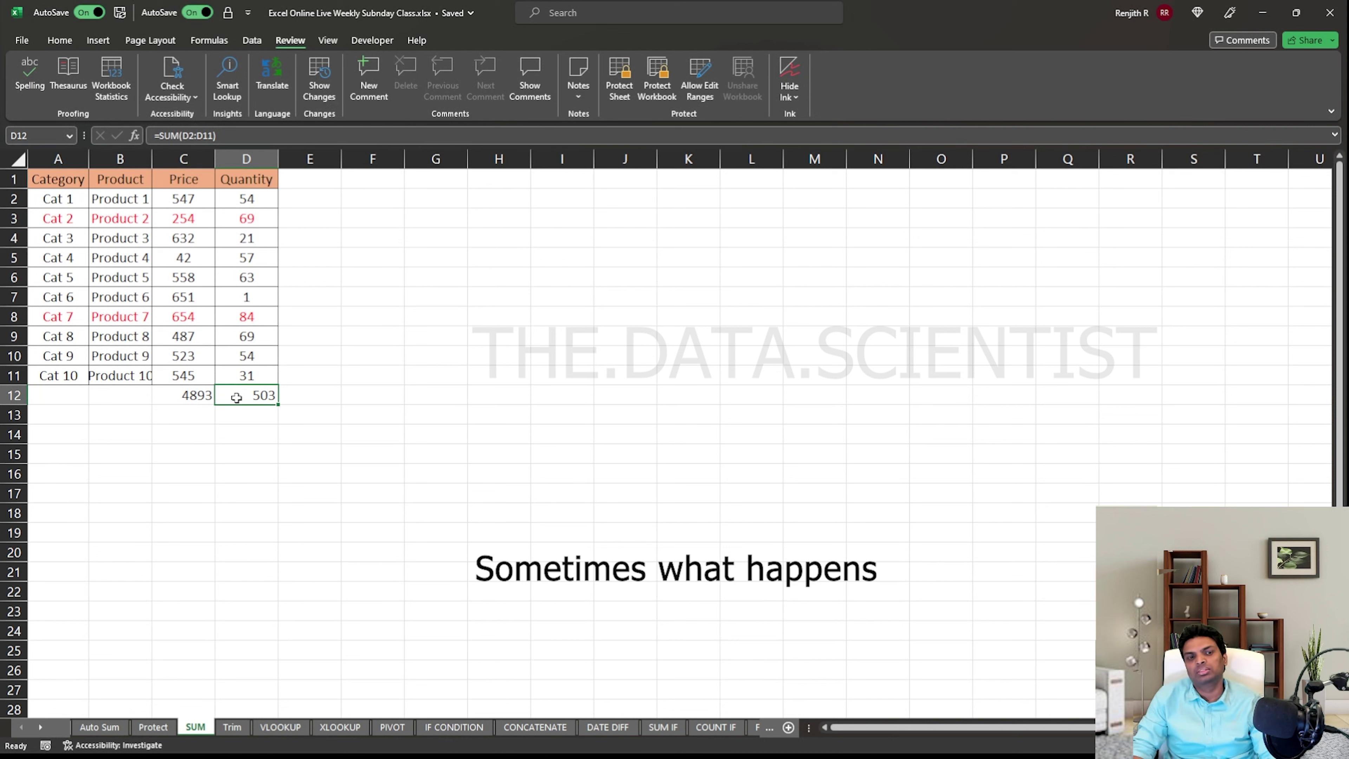
key("Up")
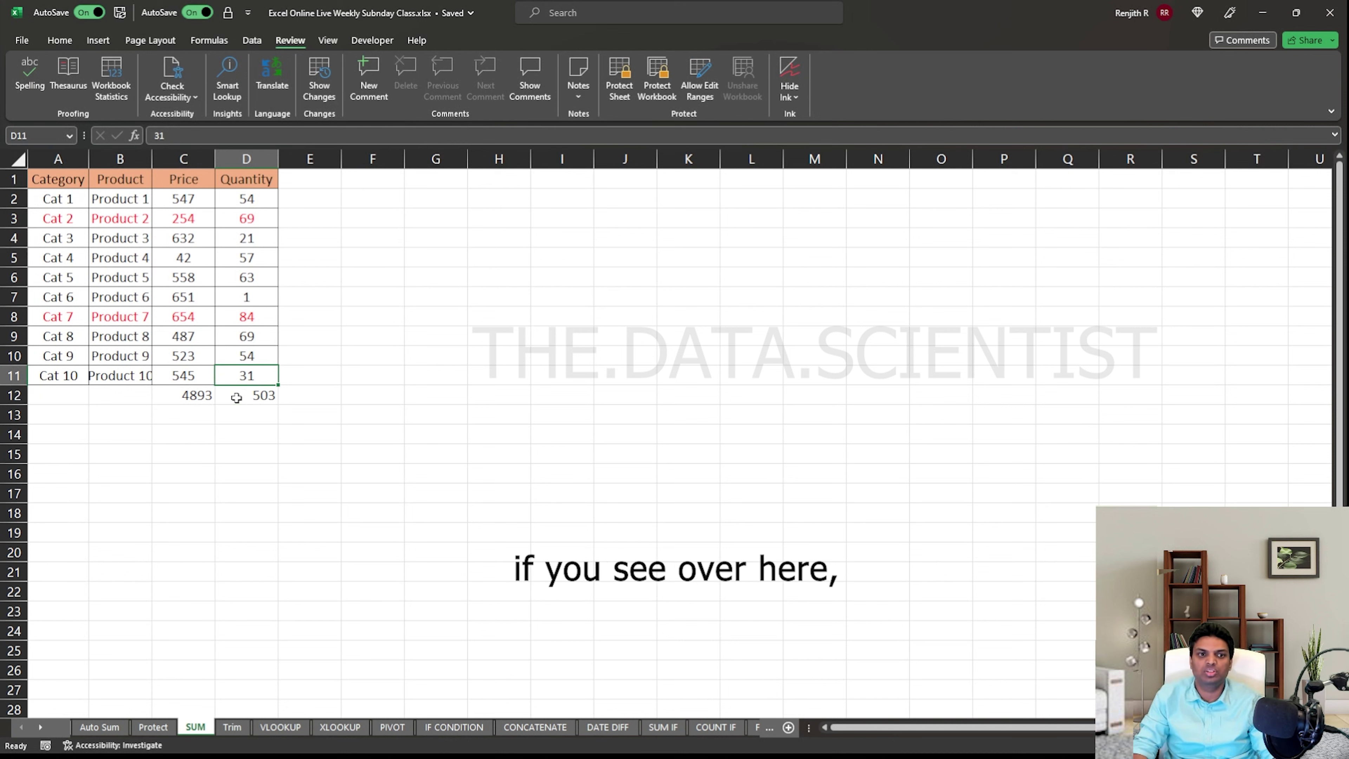
key("ctrl+Up")
key("Down")
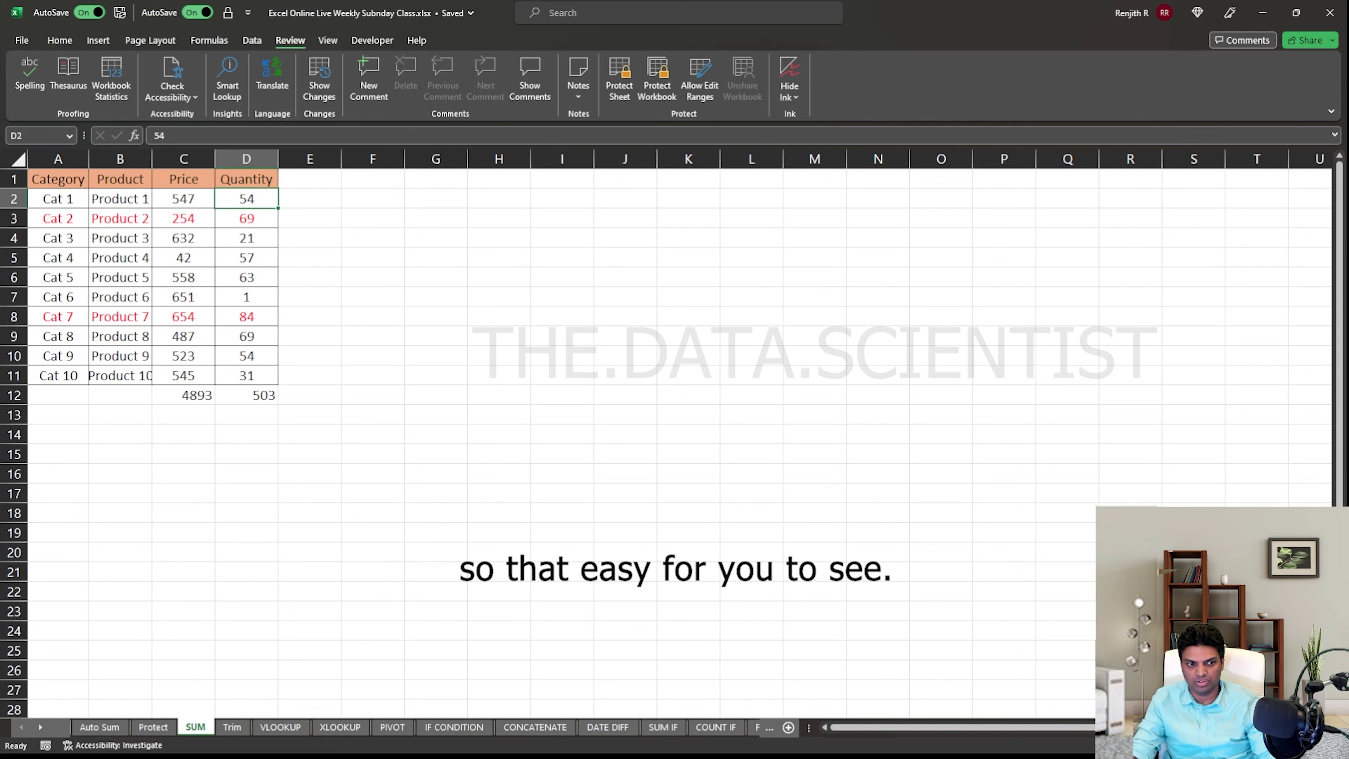
Delete the C12 and D12 totals
left_click_drag(500, 316, 499, 396)
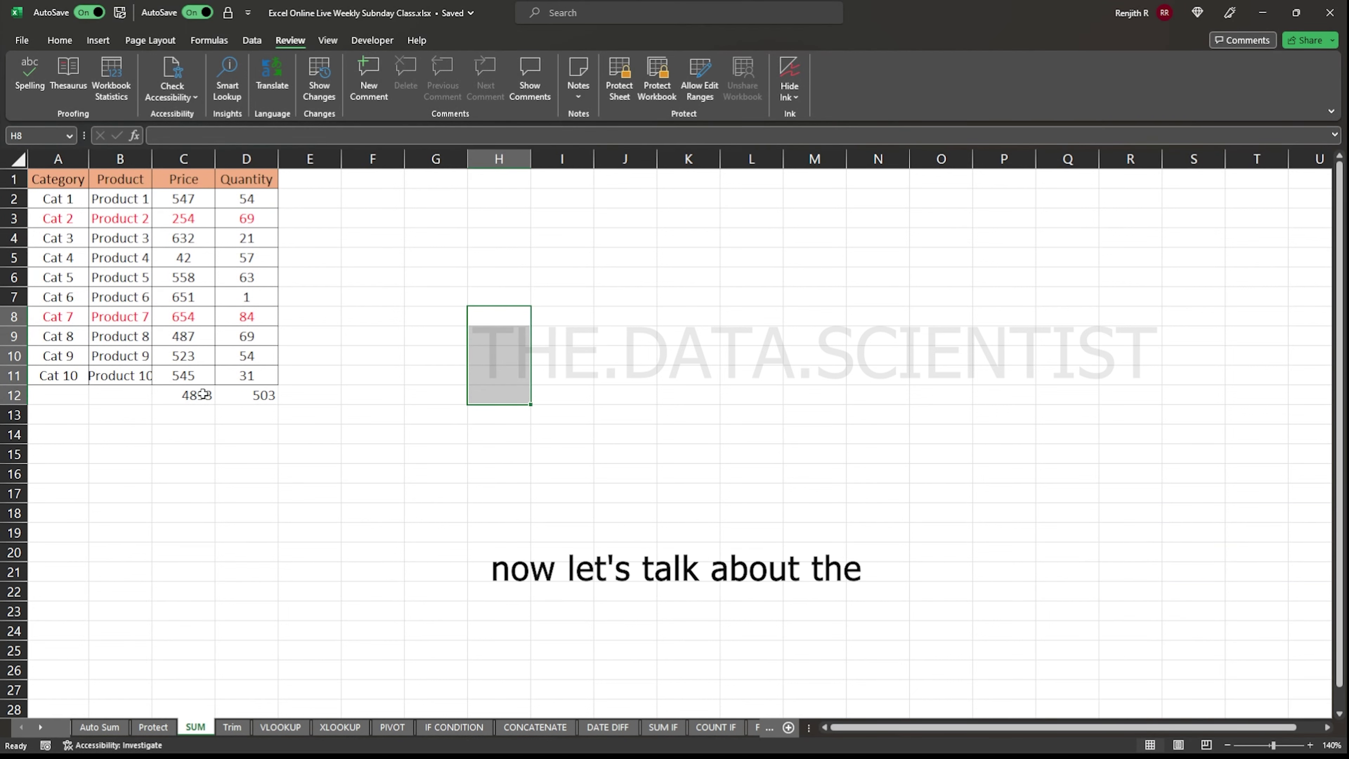
left_click_drag(199, 395, 266, 395)
key("Delete")
Enter =SUM(C2,C3,C4) in C12 by clicking each Price cell
key("shift+Left")
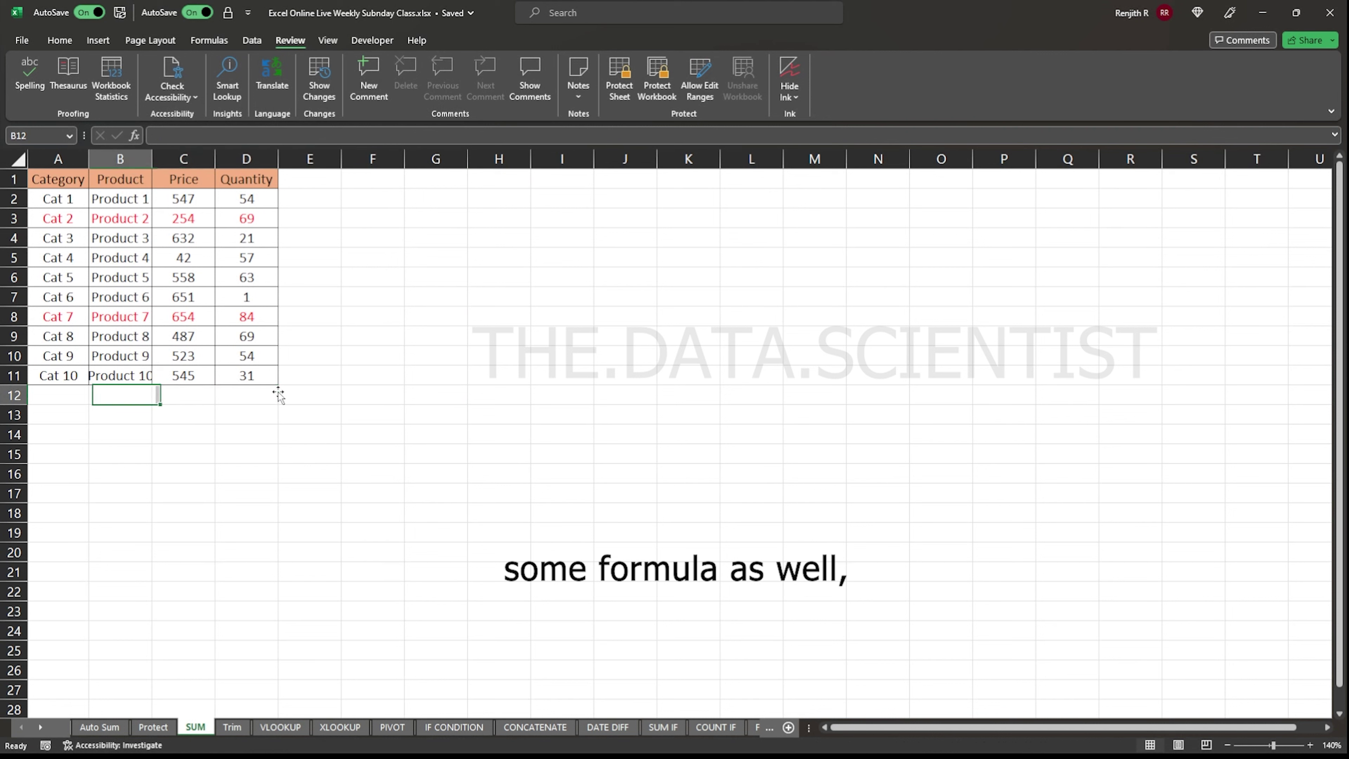
type("=SUM(")
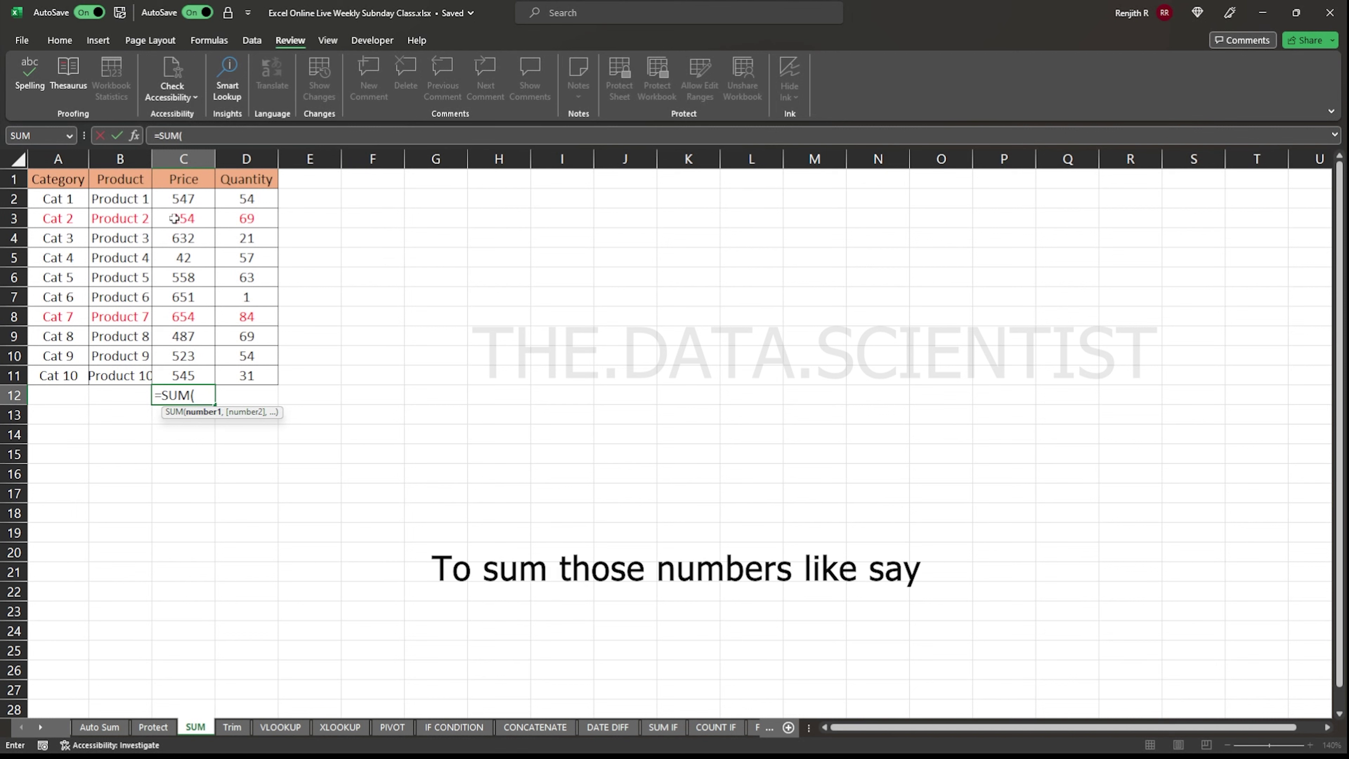
left_click(183, 199)
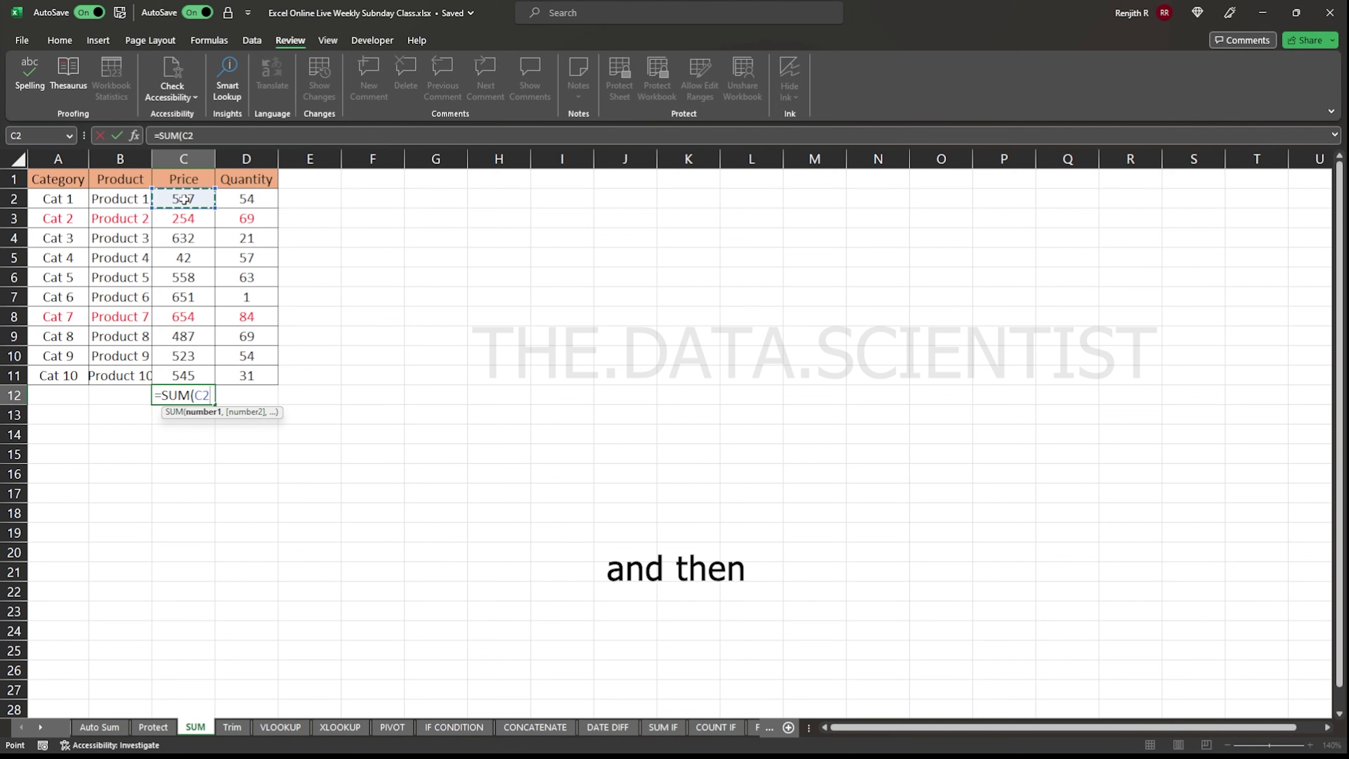
type(",")
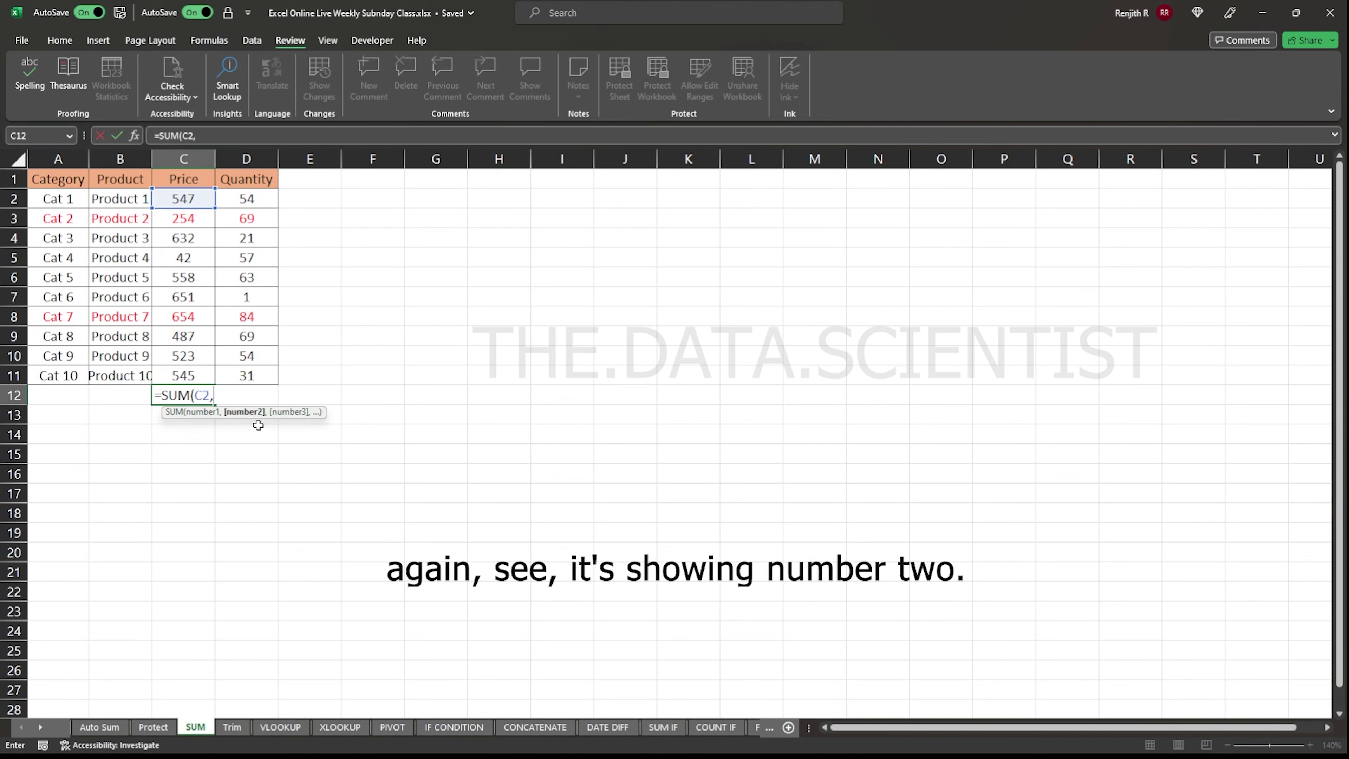
left_click(181, 218)
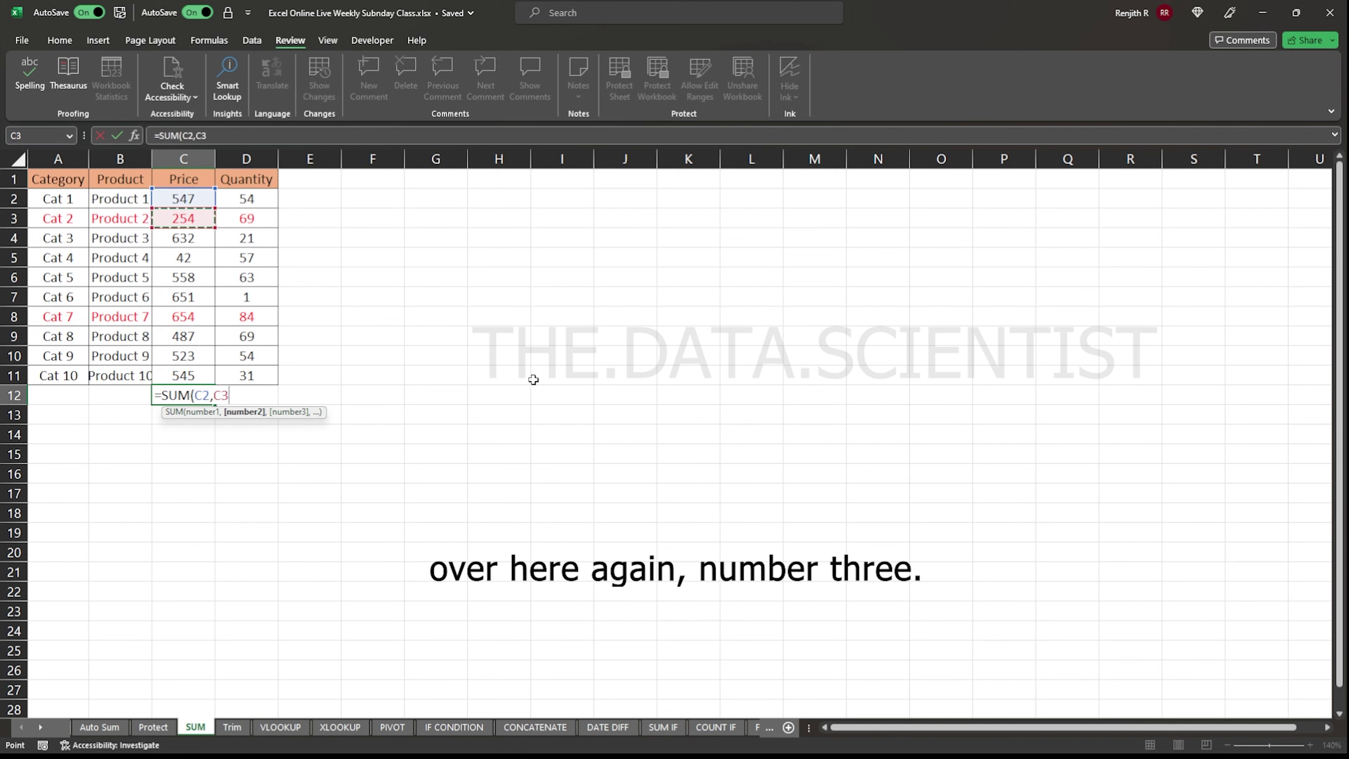
type(",")
left_click(184, 239)
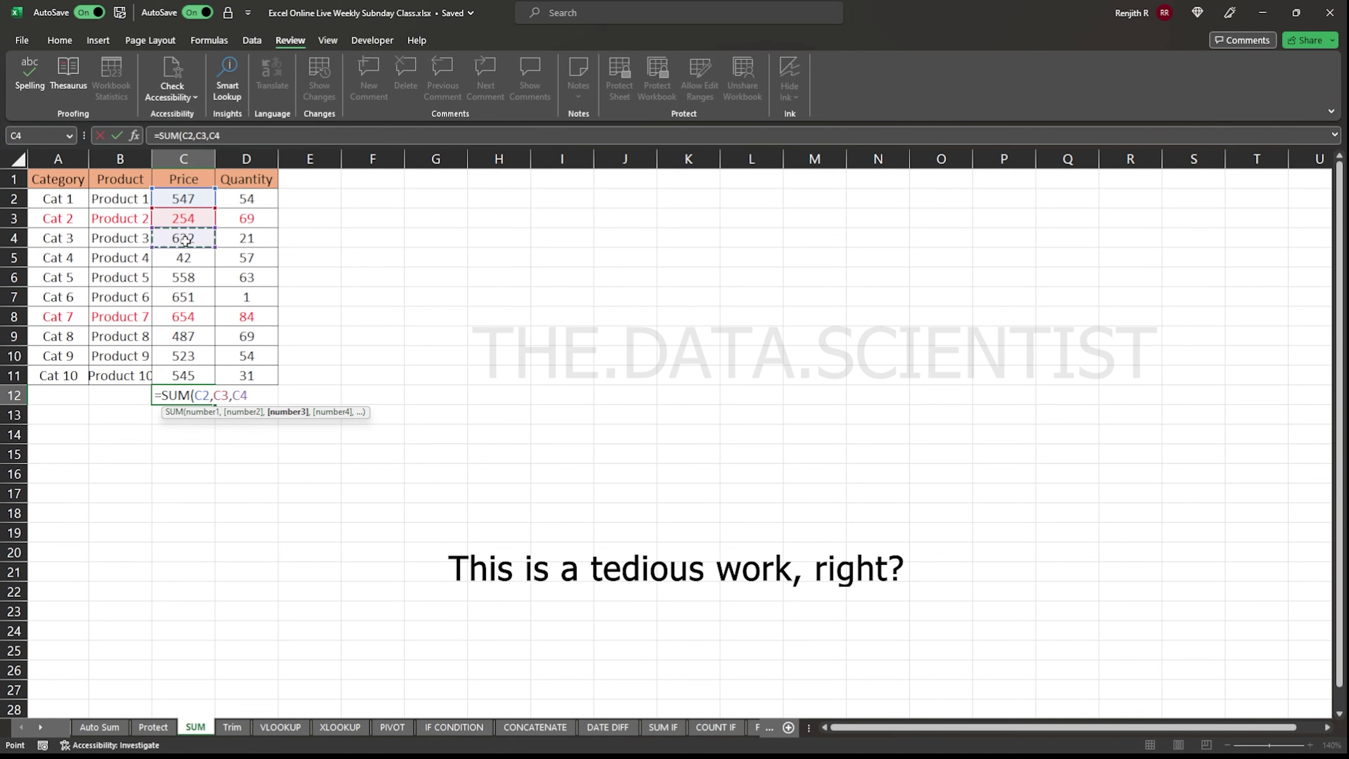
key("Return")
key("Up")
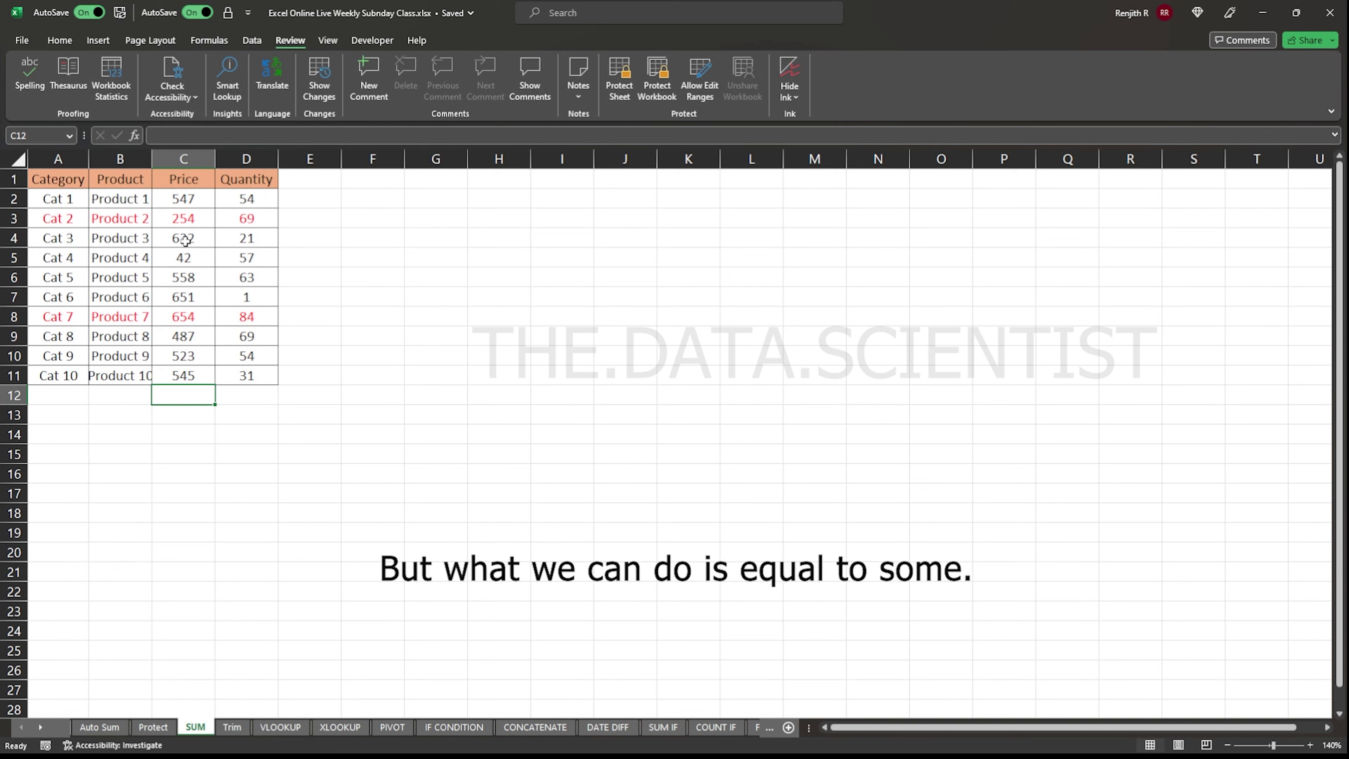
Enter =SUM(C2:C11) in C12 to total the Price column to 4893
type("=SUM(")
key("Up")
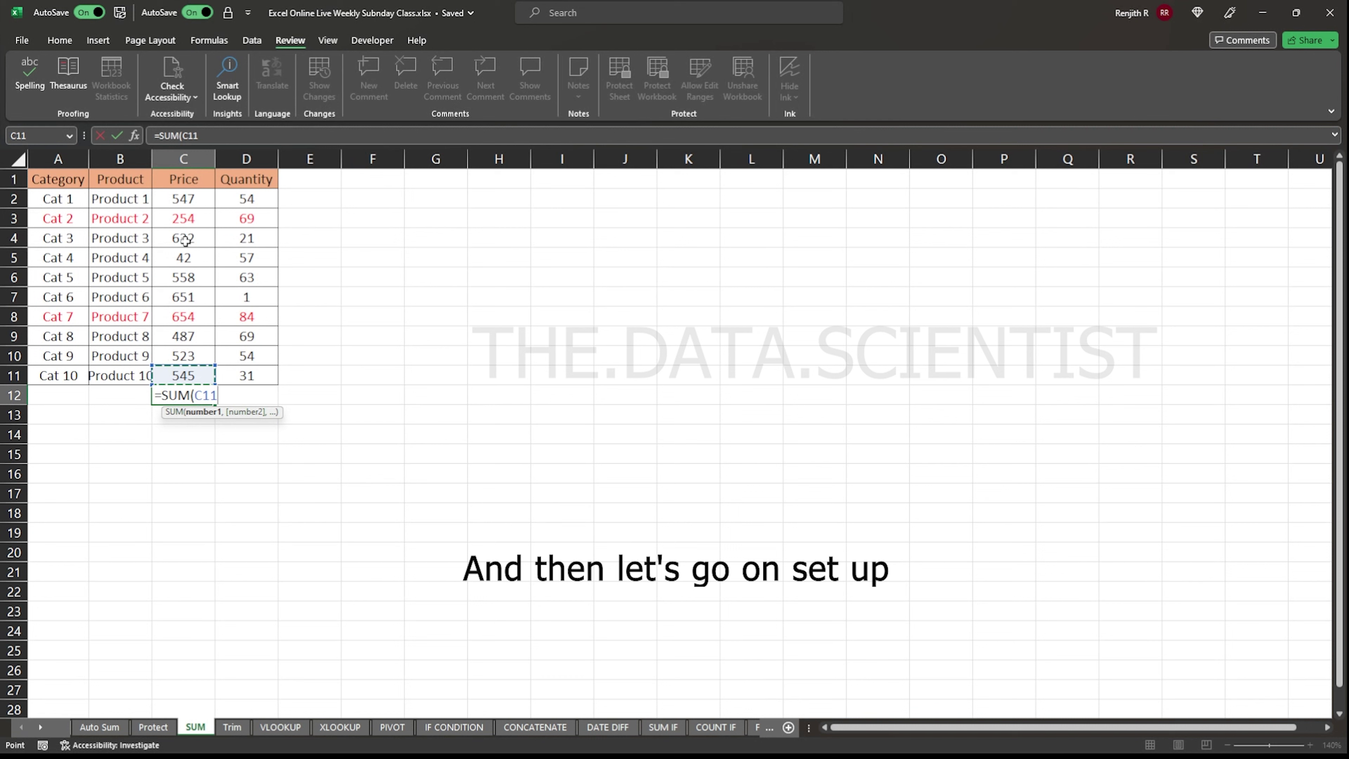
key("ctrl+shift+Up")
key("shift+Down")
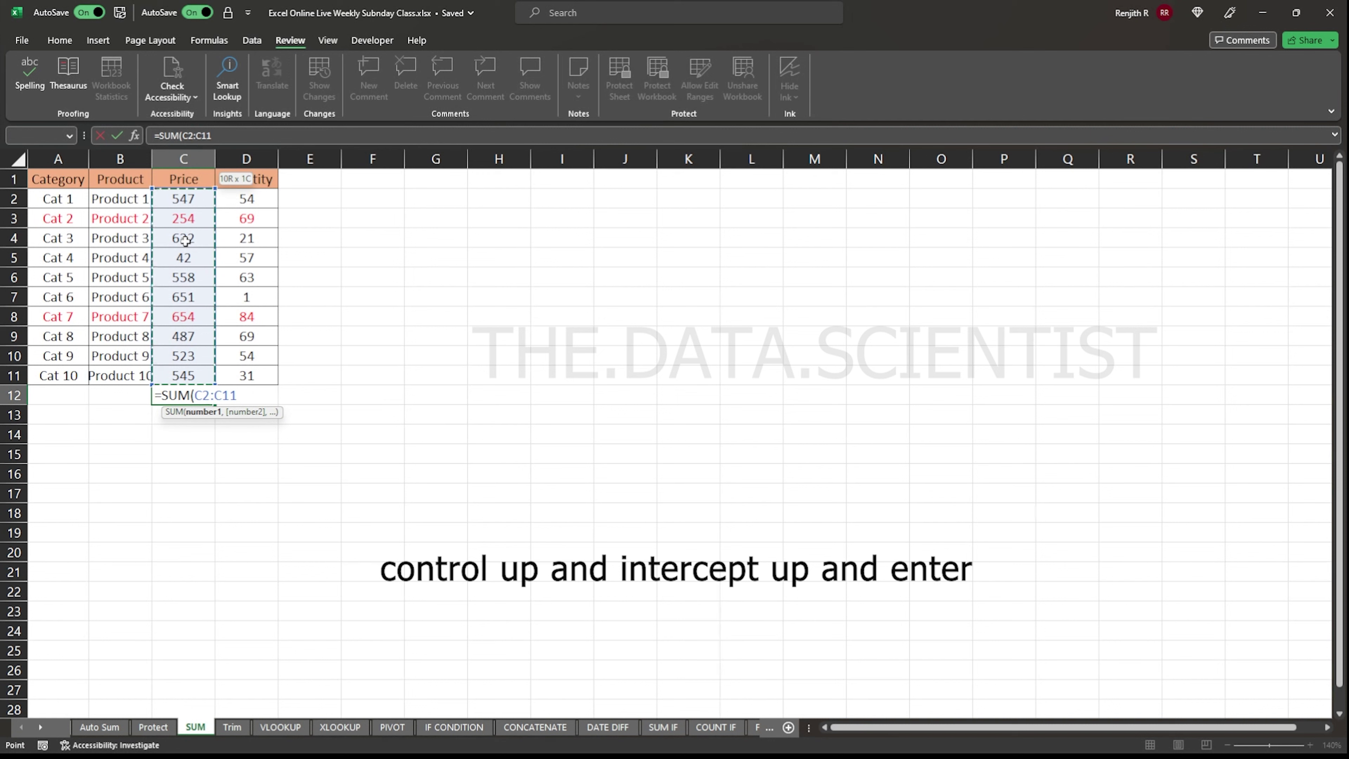
key("ctrl+Return")
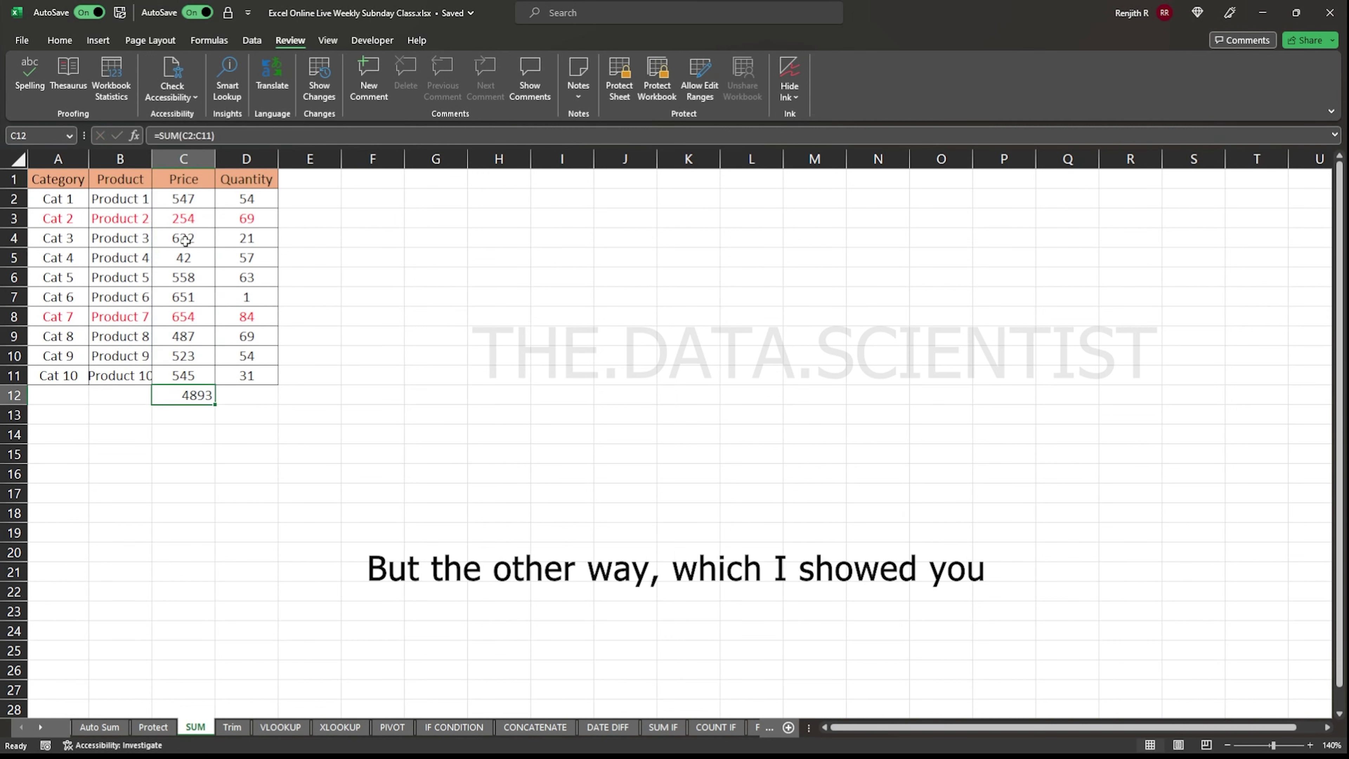
Clear C12 and rebuild the C2:C11 total with AutoSum (Alt+=)
key("Delete")
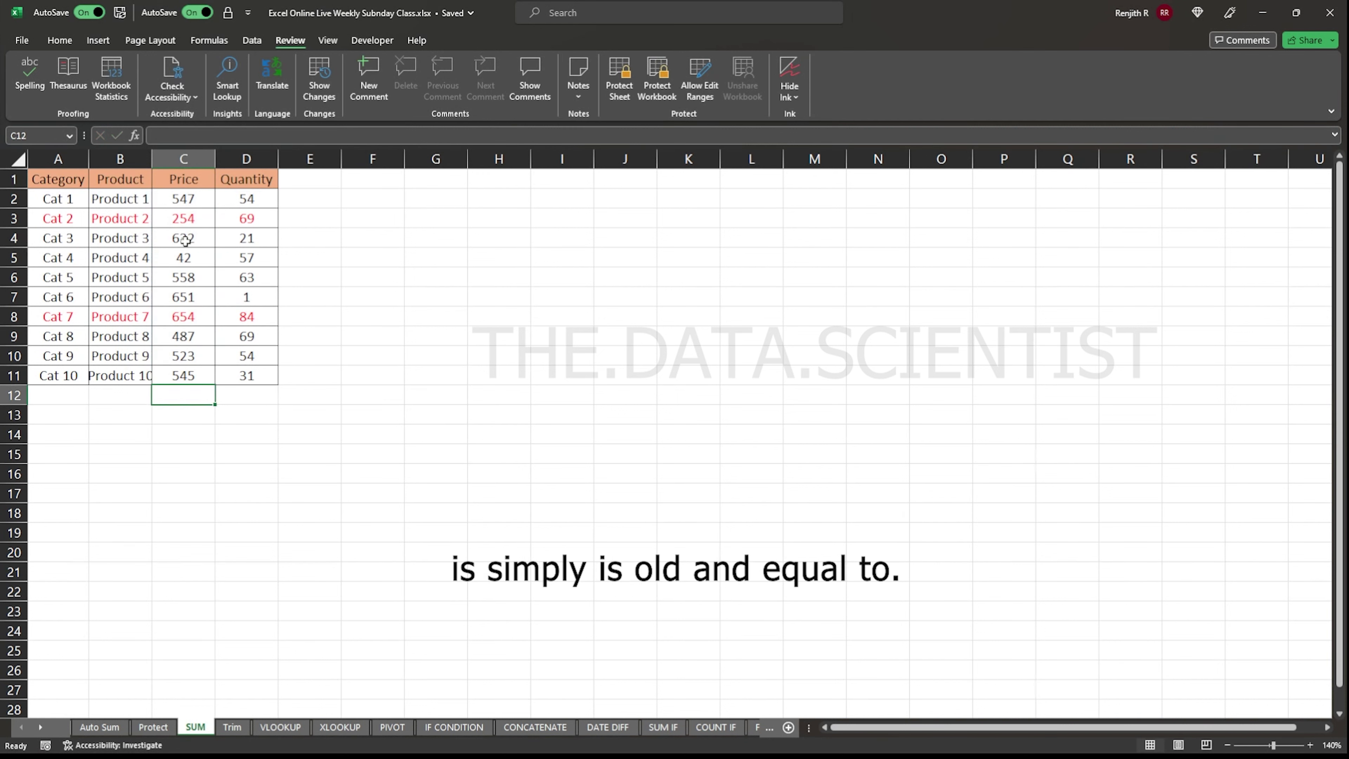
key("alt")
key("alt+equal")
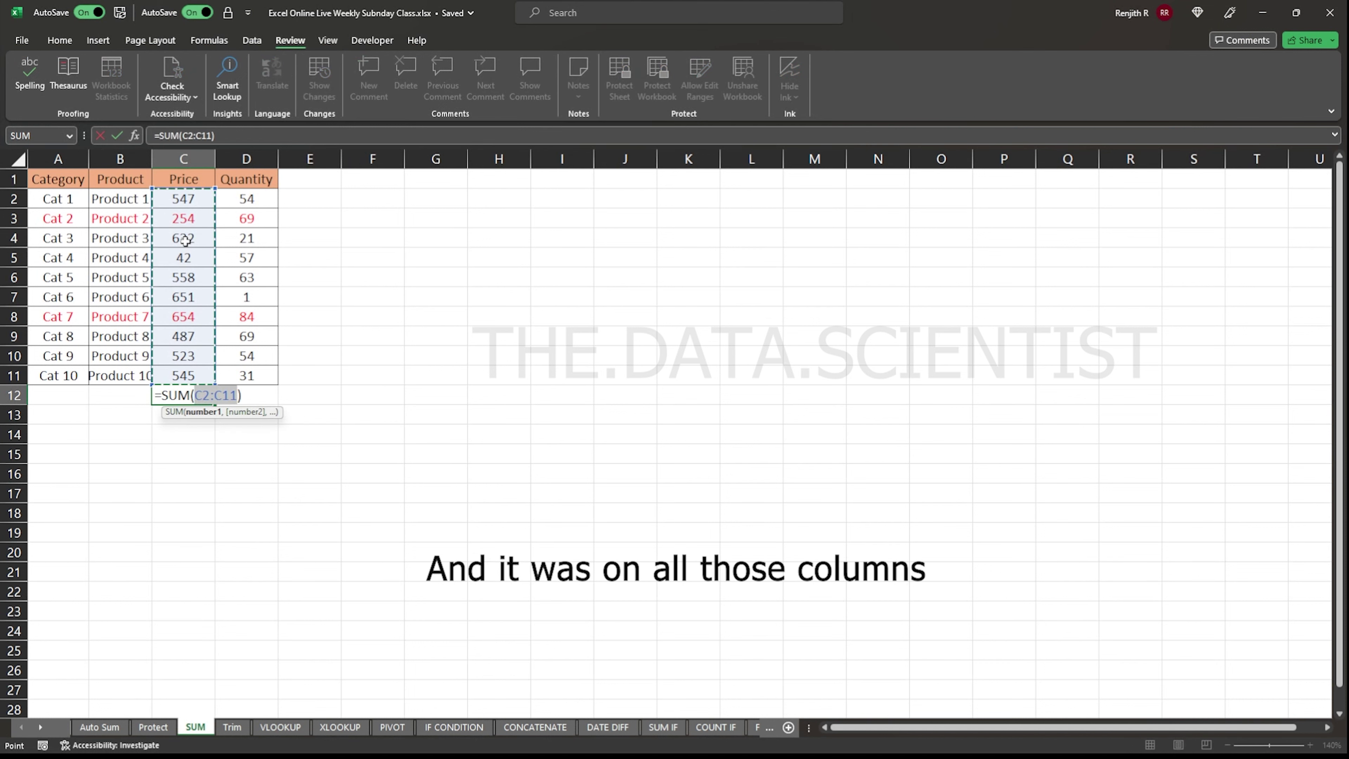
key("Return")
key("Up")
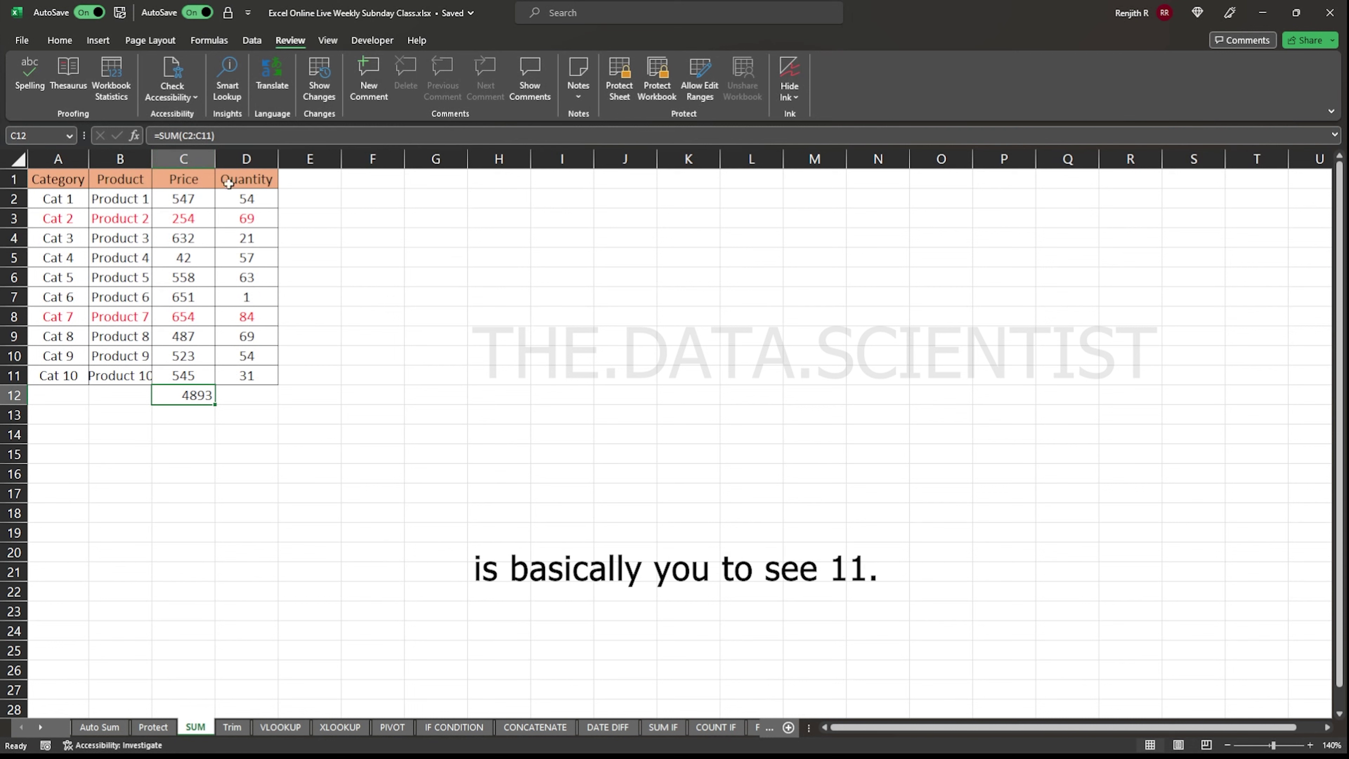
left_click_drag(183, 196, 213, 396)
left_click(383, 396)
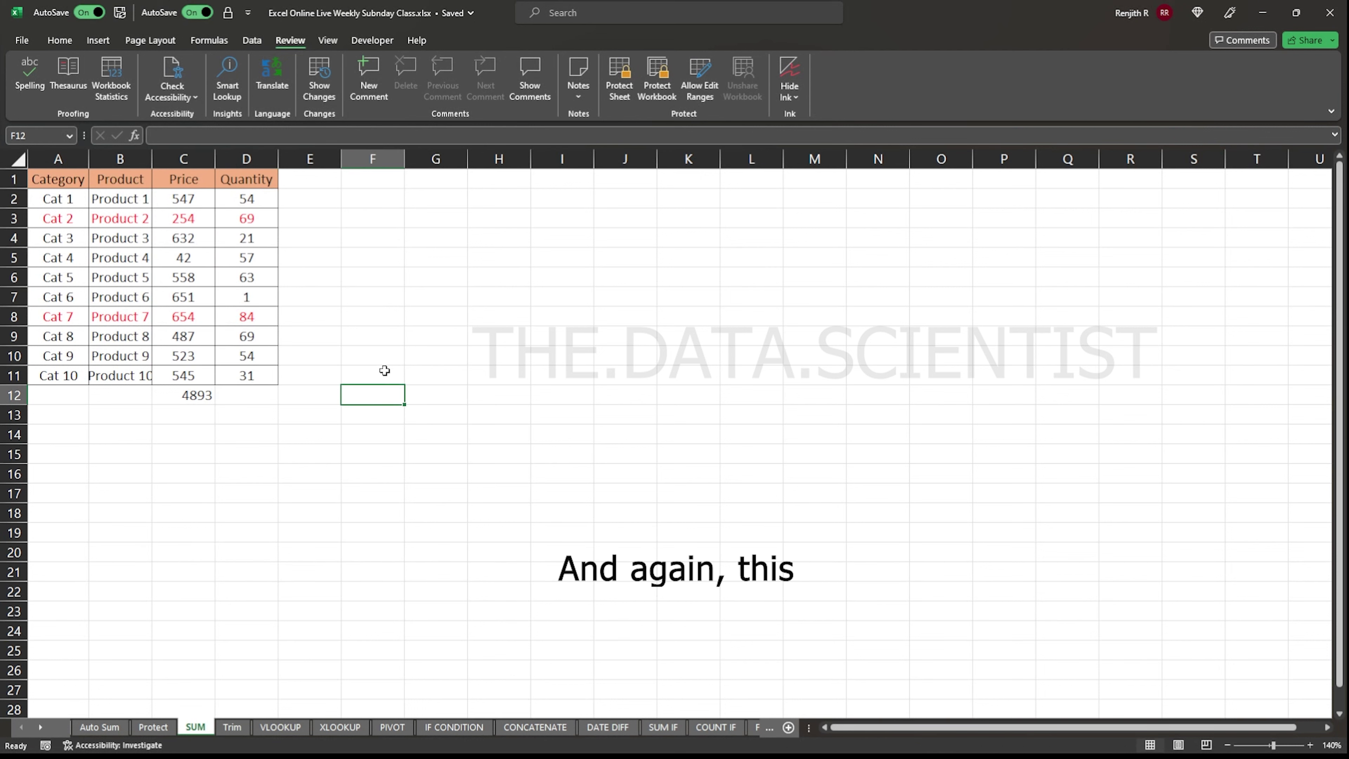
Delete the Cat 7 price 654 from C8
left_click(194, 395)
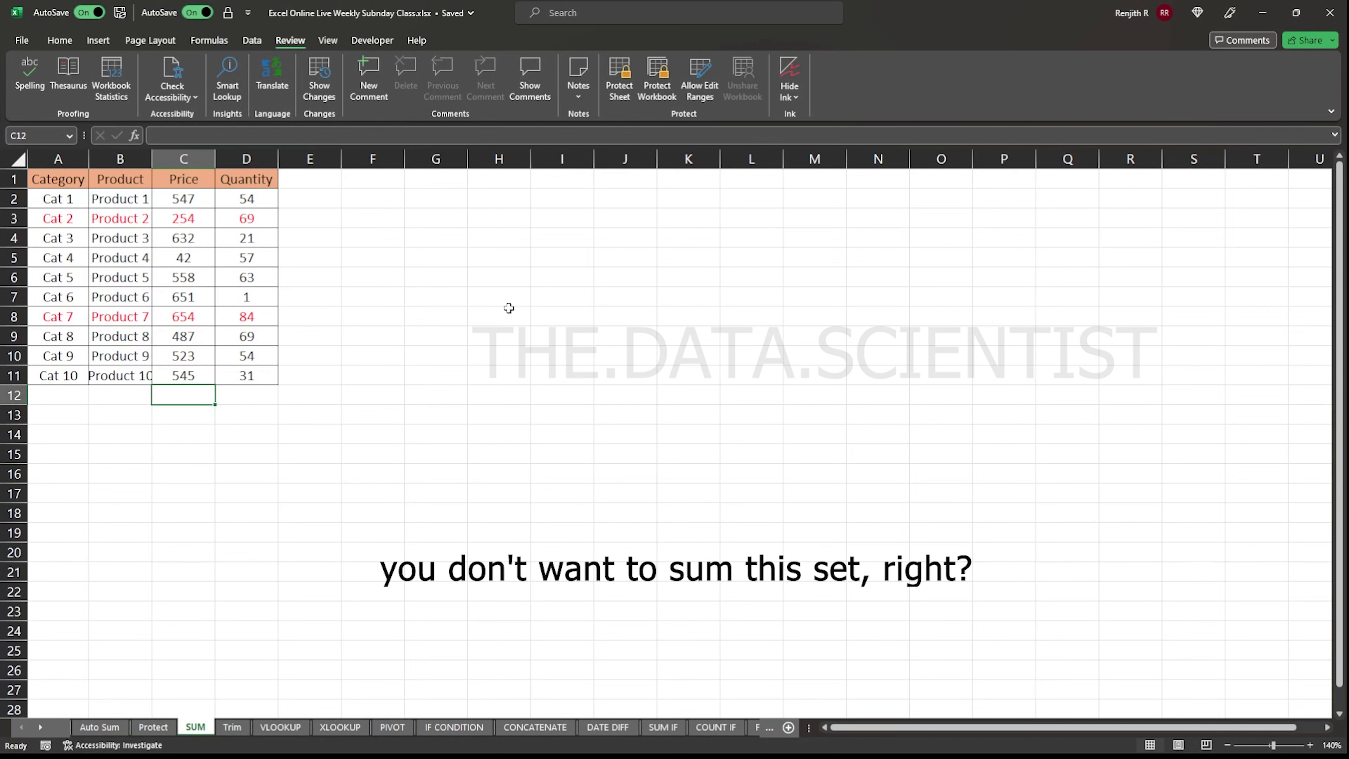
left_click(198, 299)
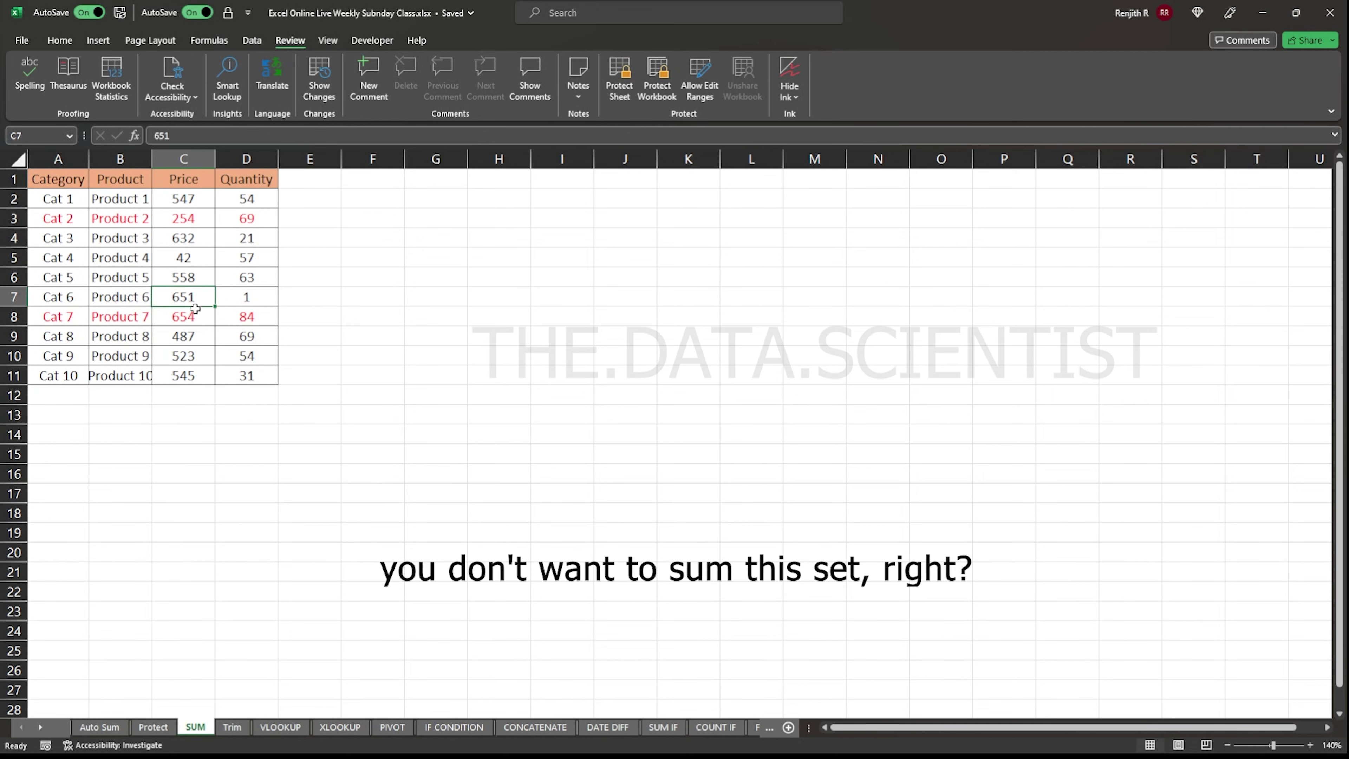
left_click(190, 319)
key("Delete")
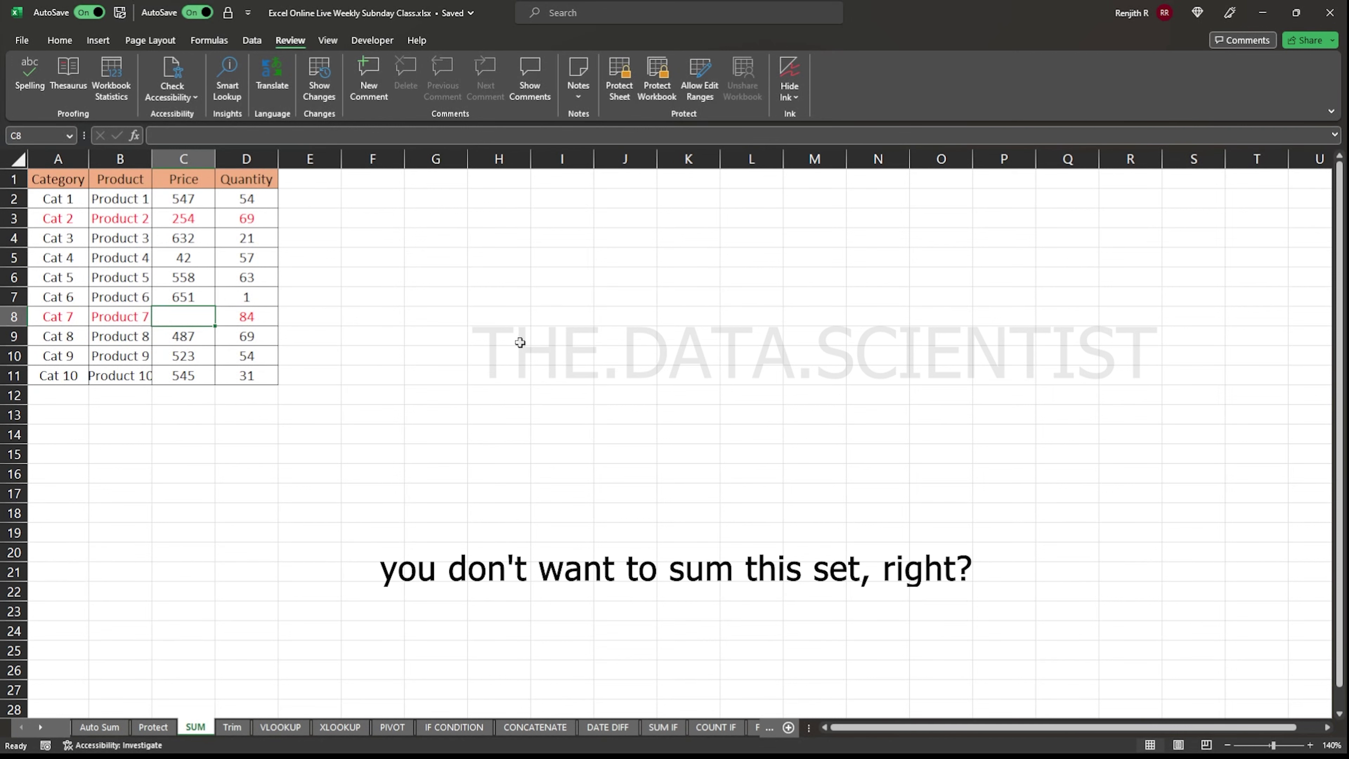
Enter =SUM(C9:C11) in C12 to total only the Cat 8–10 prices
left_click(198, 401)
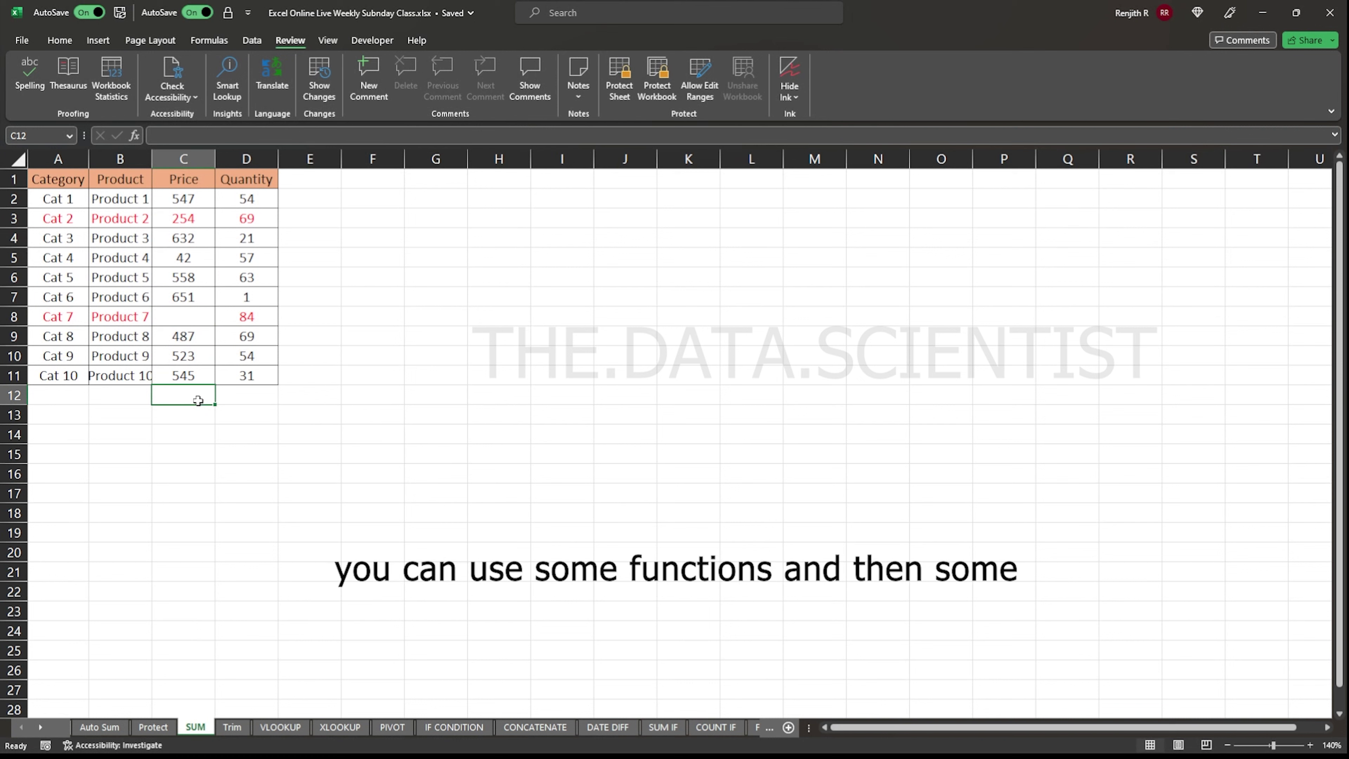
type("=SUM(")
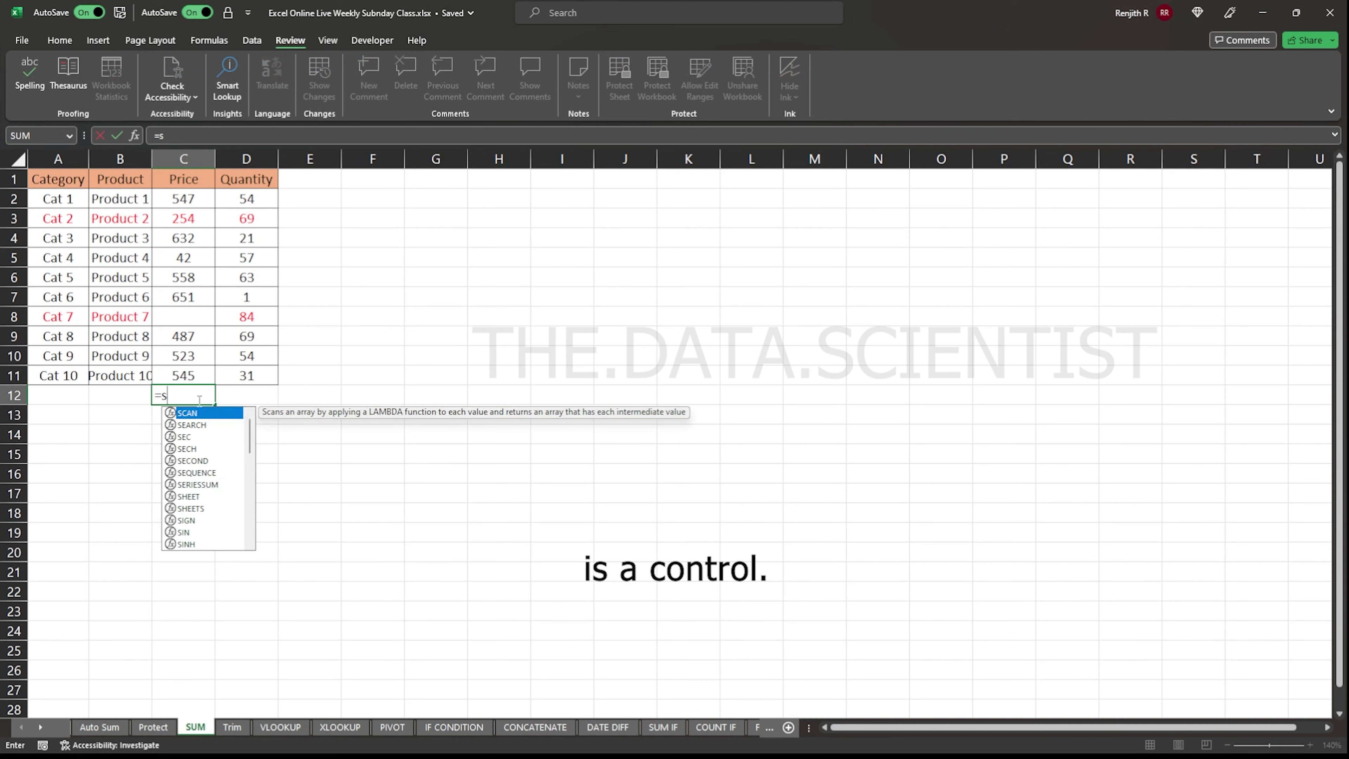
left_click_drag(186, 332, 189, 369)
key("Return")
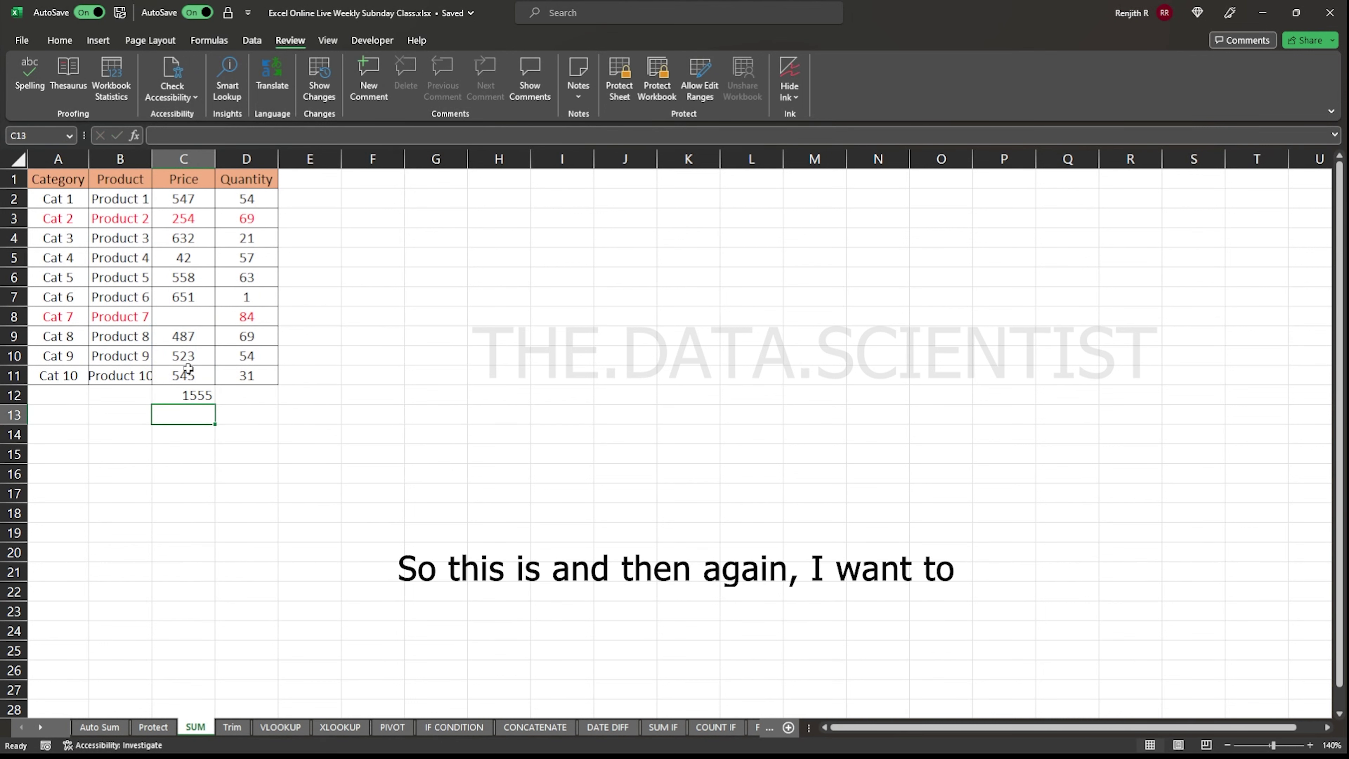
key("Up")
key("F2")
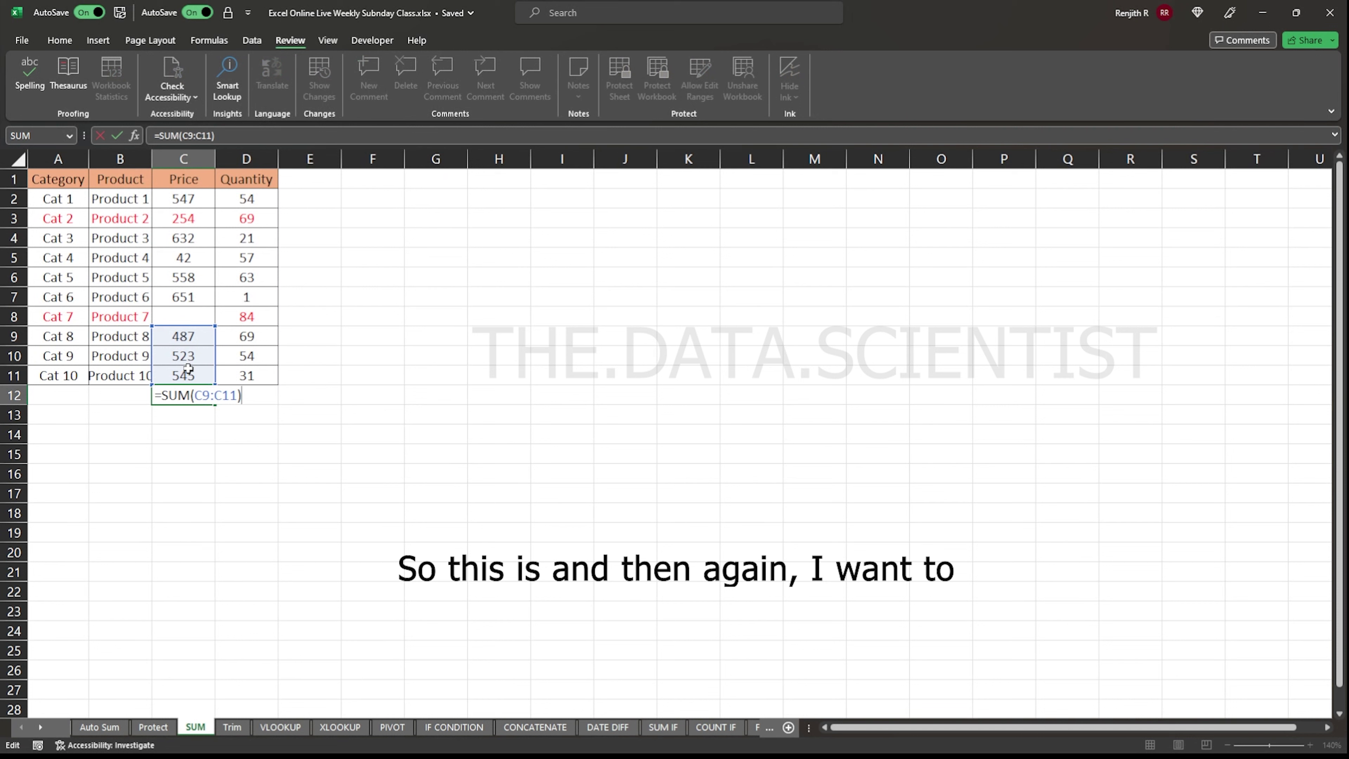
Extend C12 to =SUM(C9:C11)+SUM(C2:C7), totalling 4239, and review its ranges
type("+sum")
key("Tab")
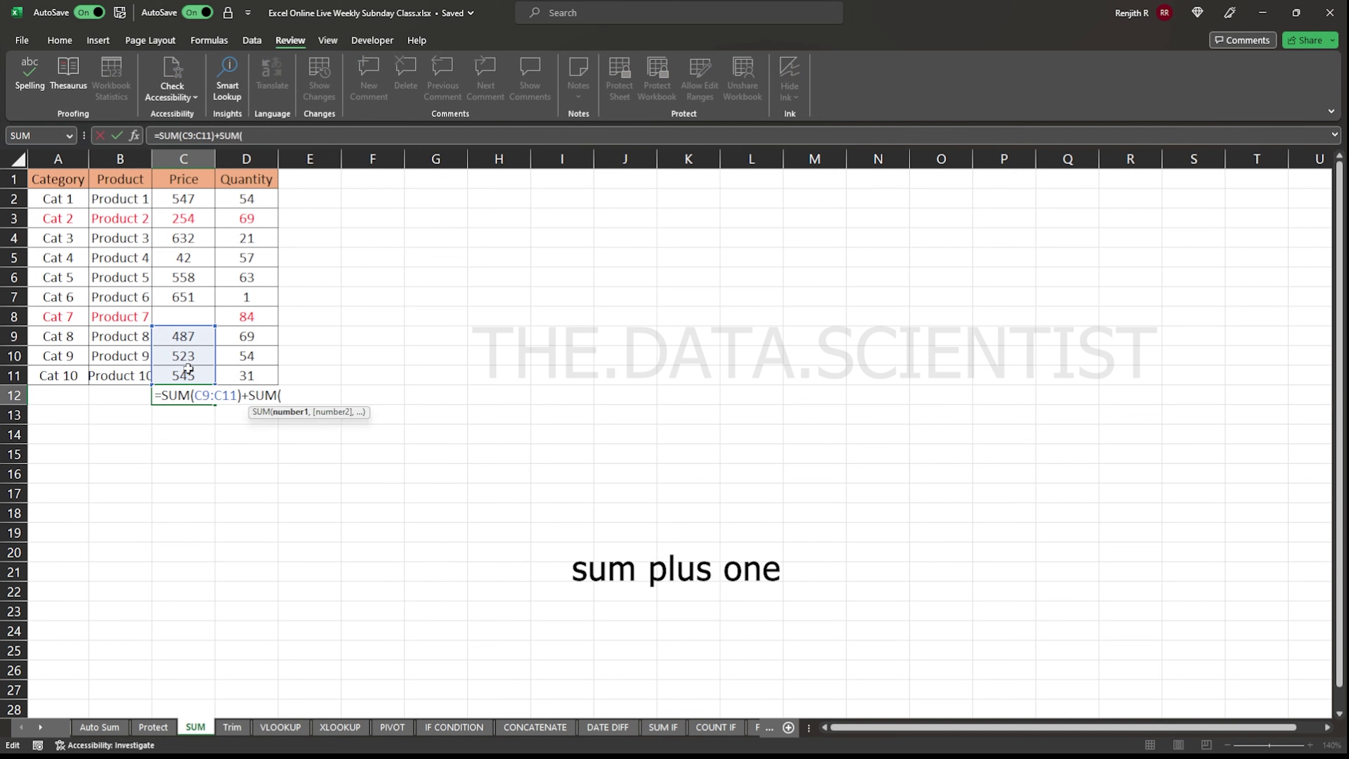
left_click_drag(177, 259, 177, 291)
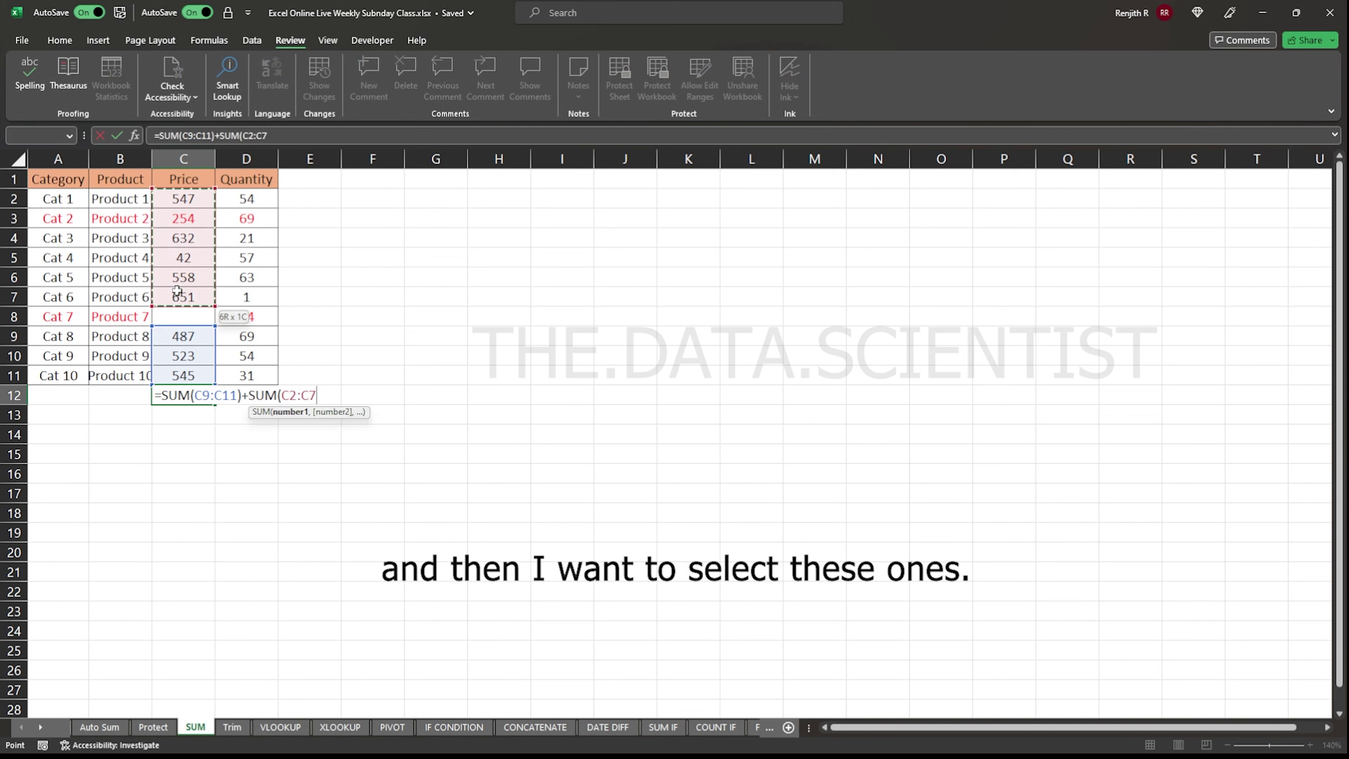
type(")")
key("Return")
key("Up")
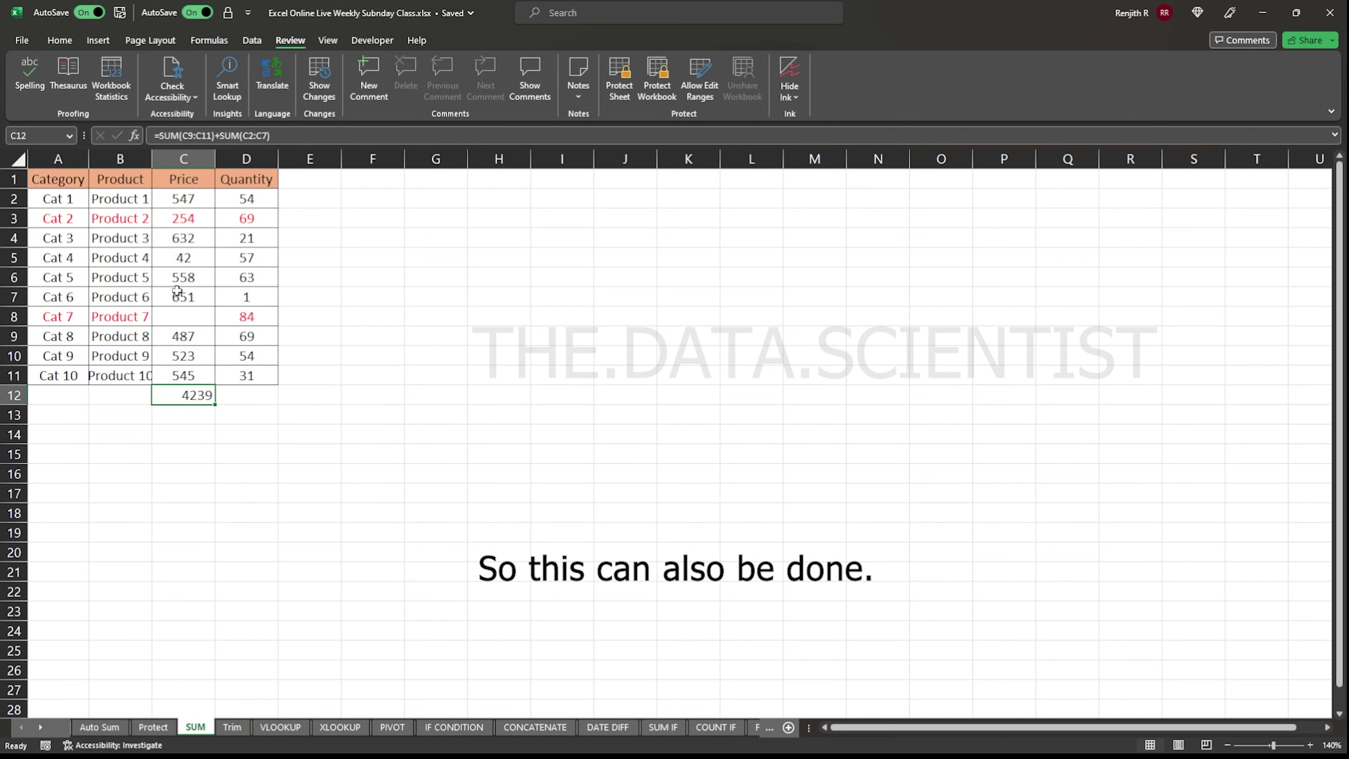
key("F2")
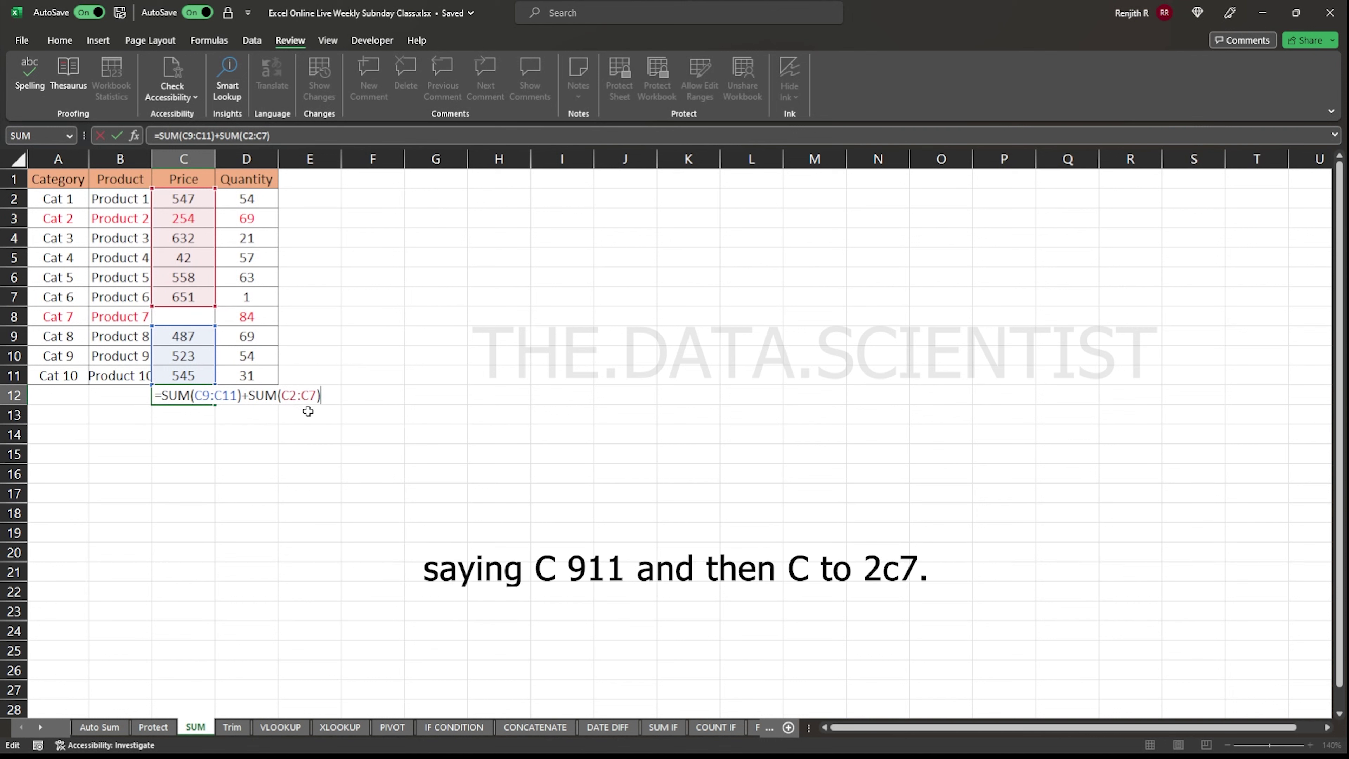
key("Escape")
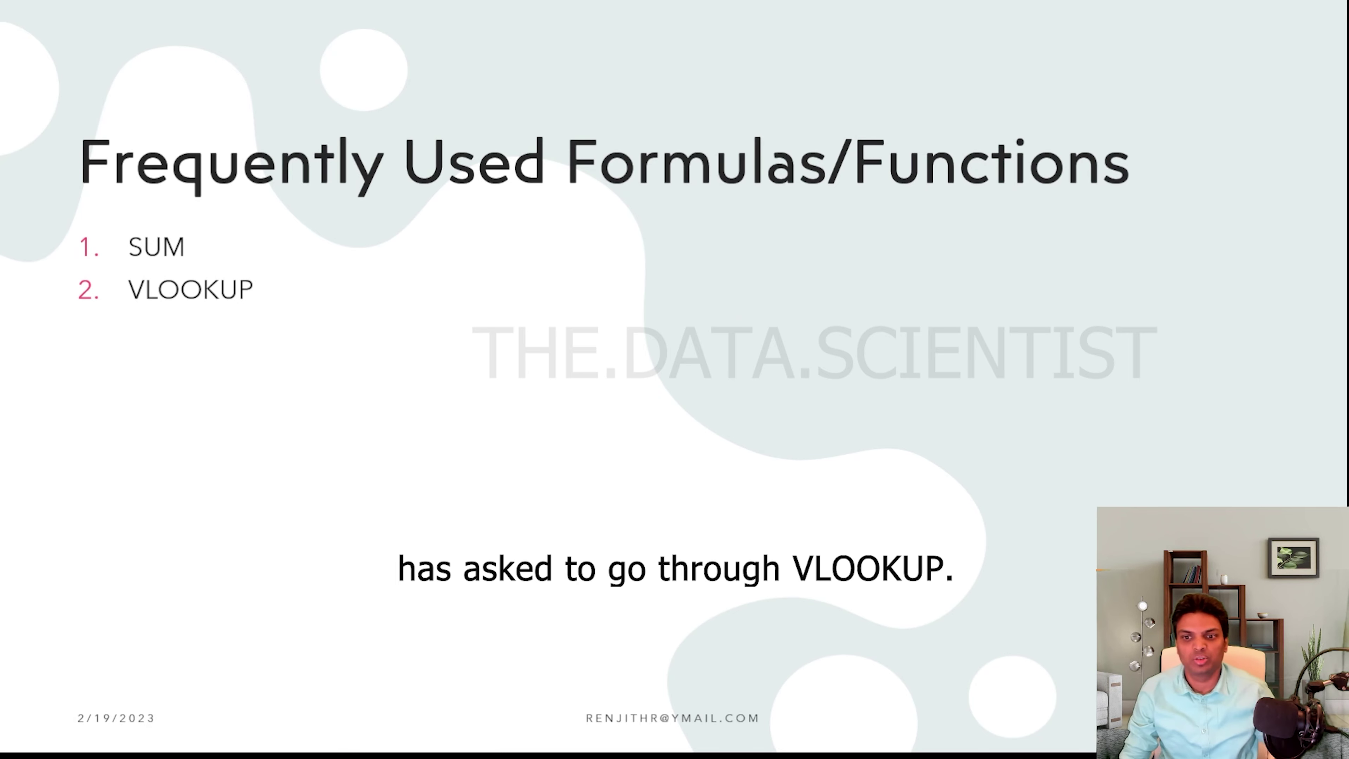
Switch to the VLOOKUP sheet and clear the old results in H2:I2
key("alt+Tab")
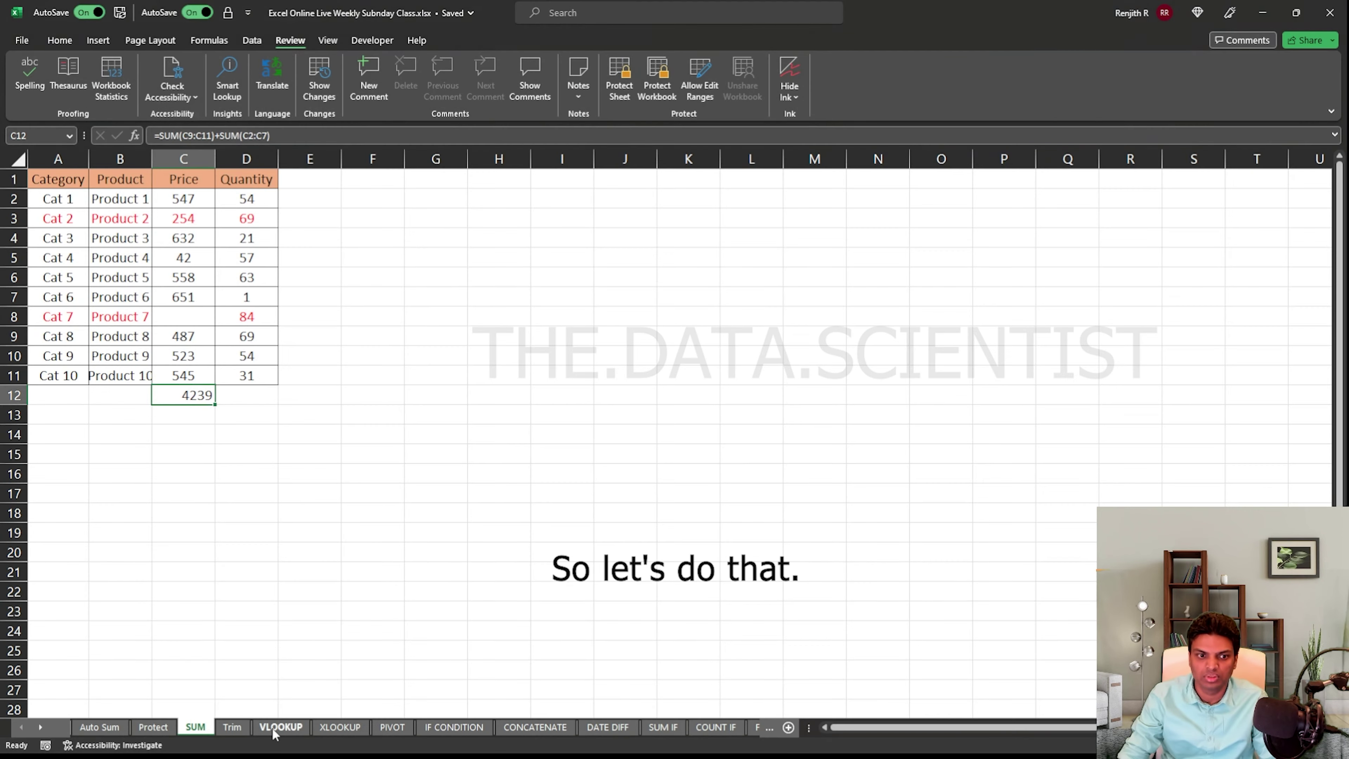
left_click(280, 727)
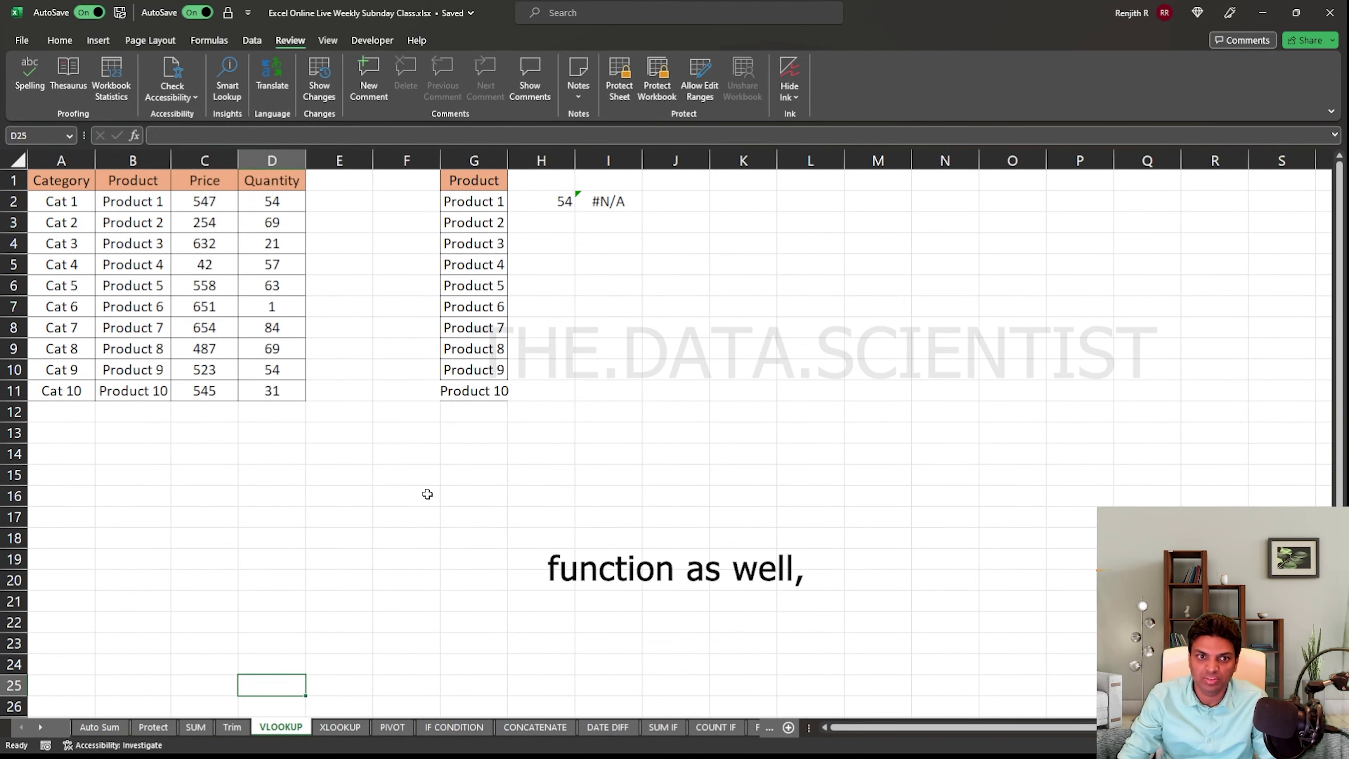
left_click(444, 476)
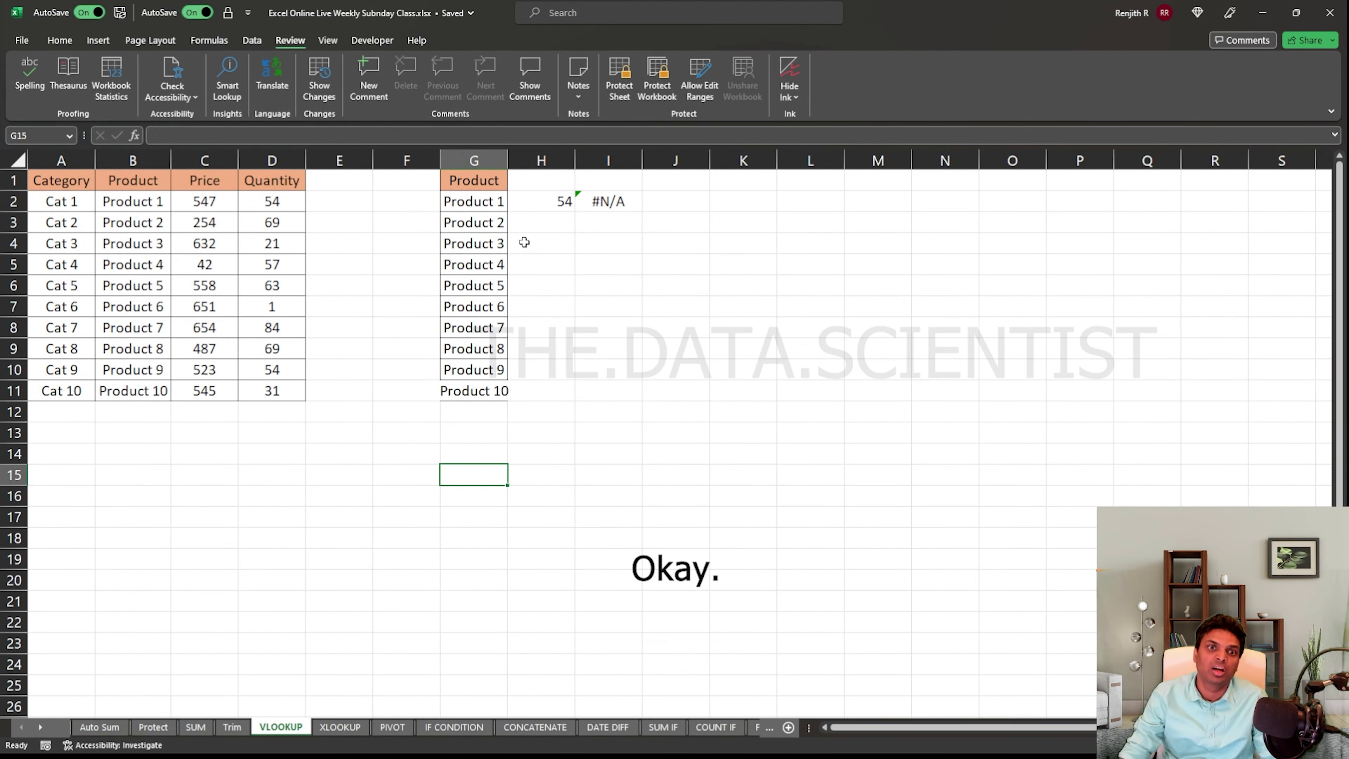
left_click_drag(546, 201, 621, 203)
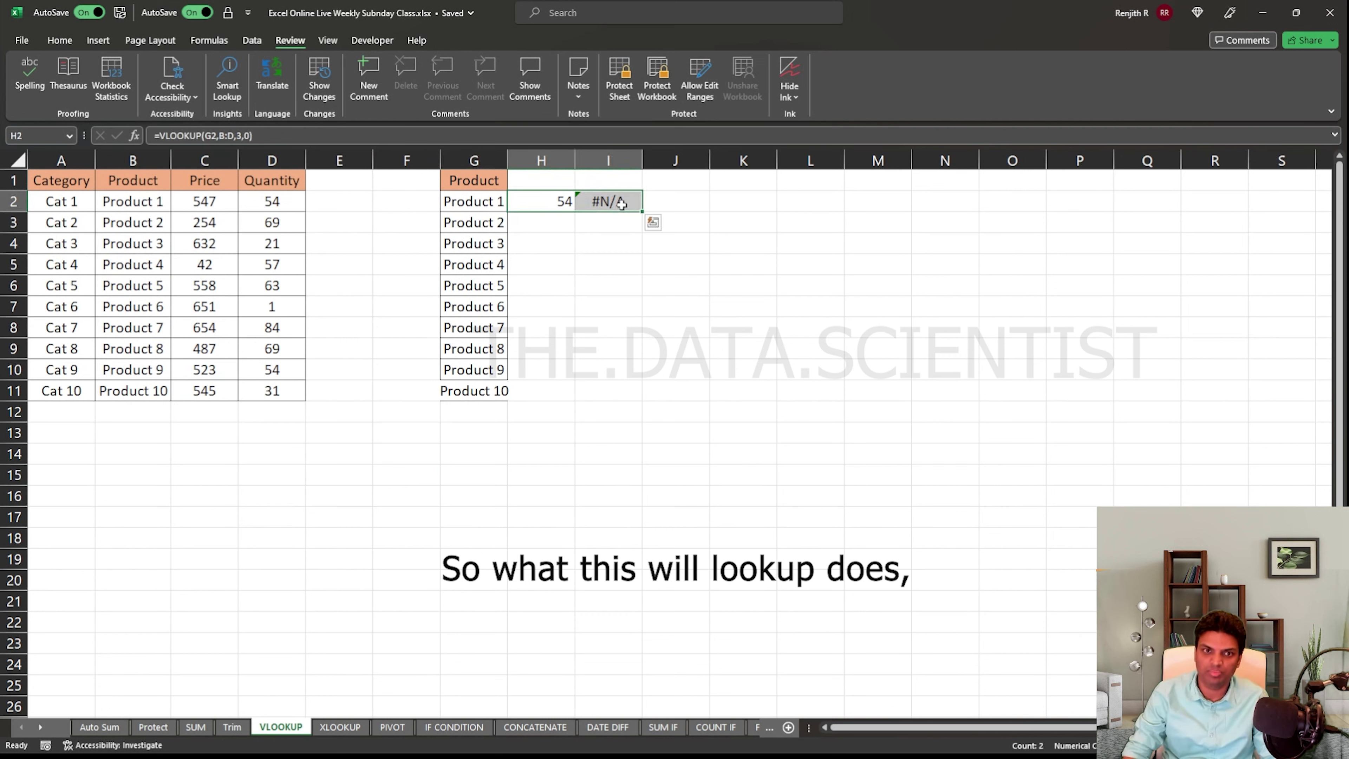
key("ctrl+z")
key("ctrl+z")
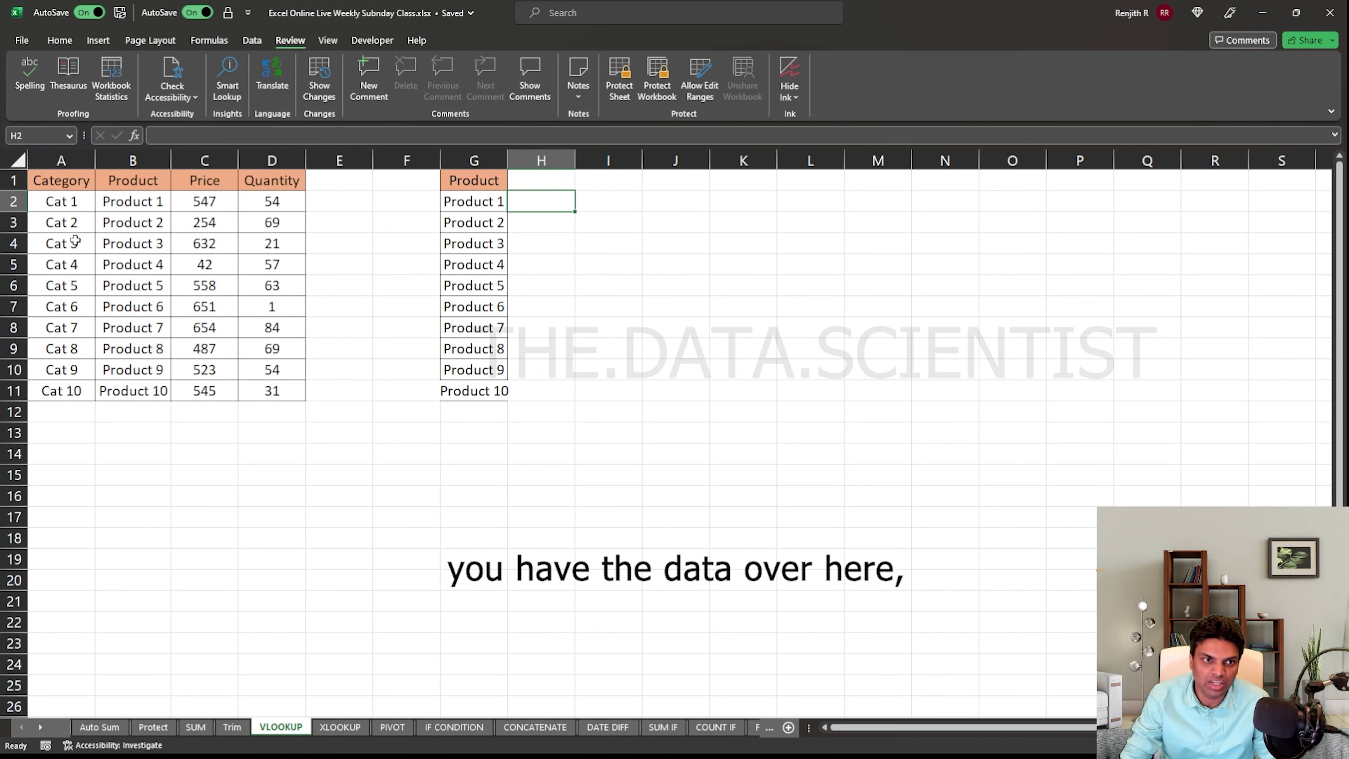
Walk through Product 1's row in the source table and the column G product list
left_click(44, 203)
left_click(154, 203)
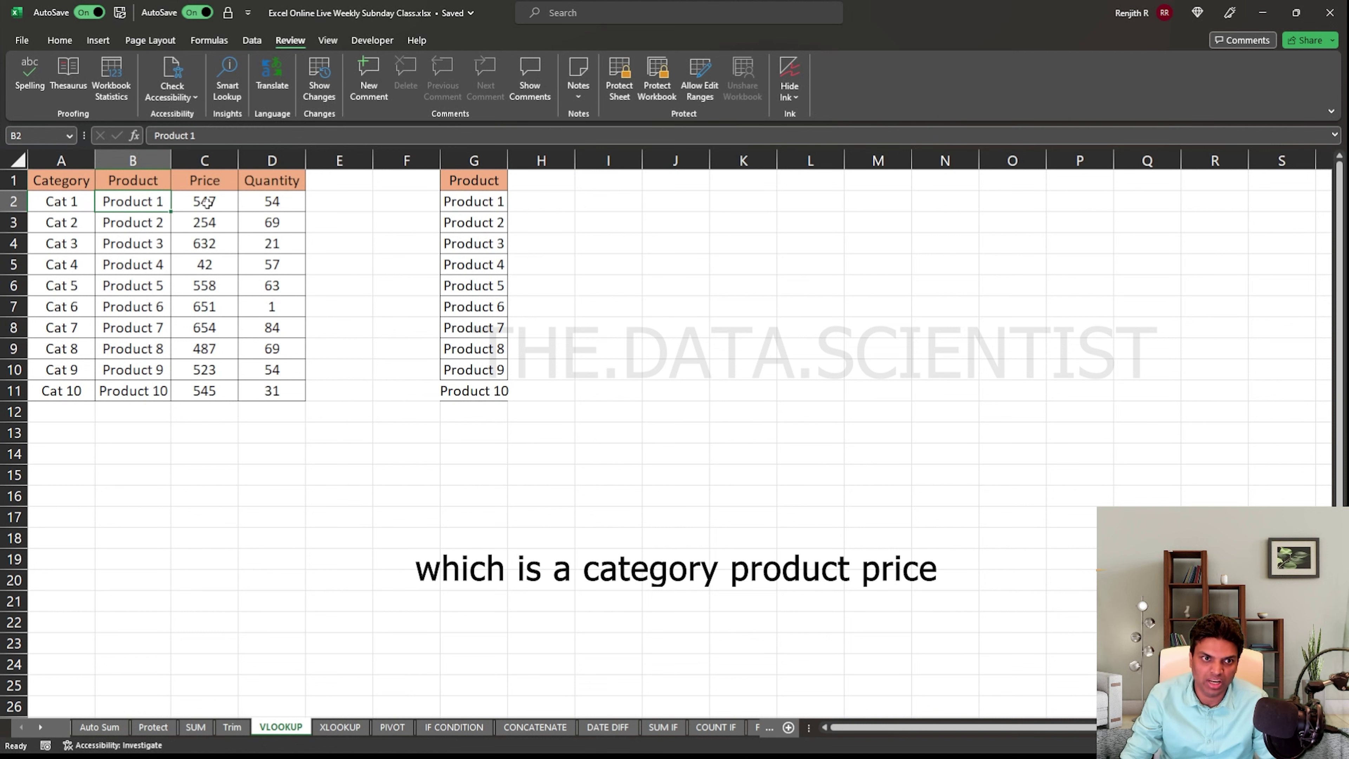
left_click(207, 205)
left_click(289, 202)
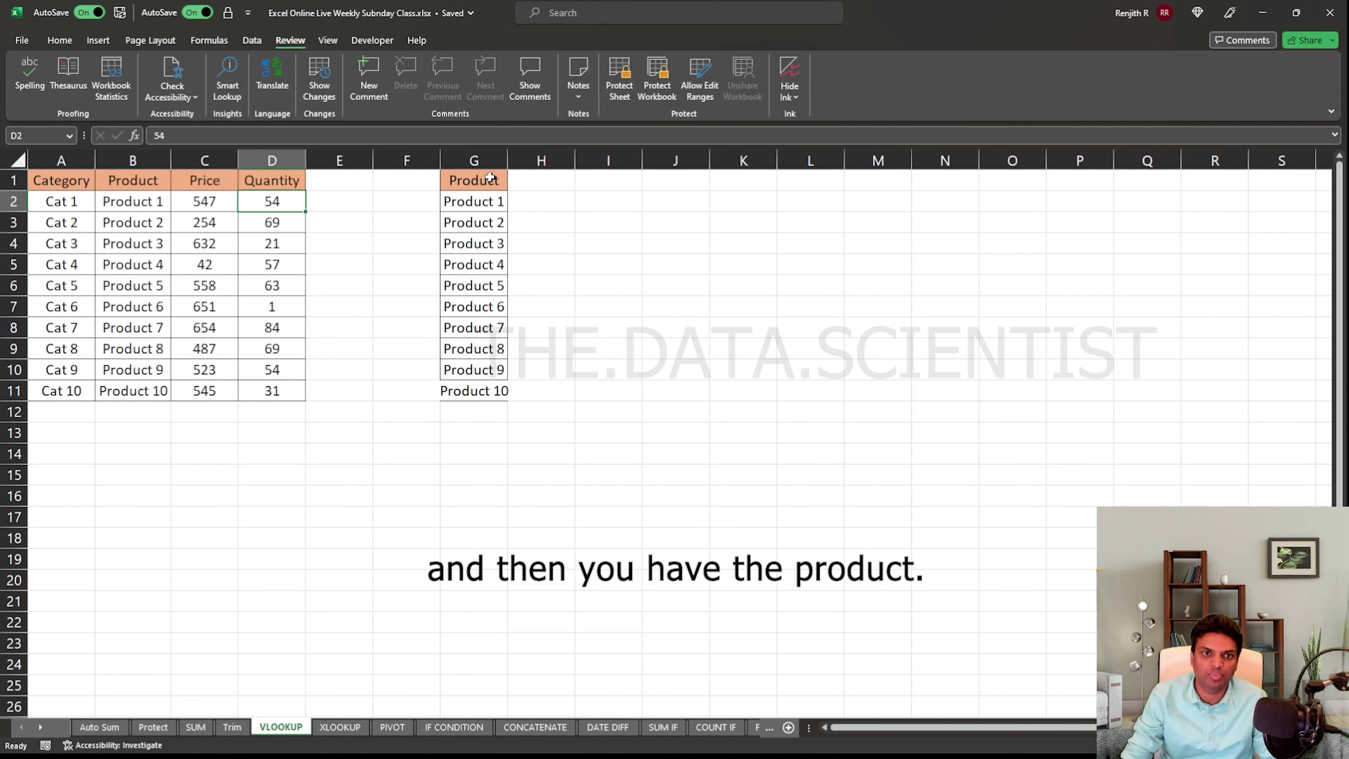
mouse_move(490, 177)
left_mouse_down()
mouse_move(491, 406)
mouse_move(490, 392)
left_mouse_up()
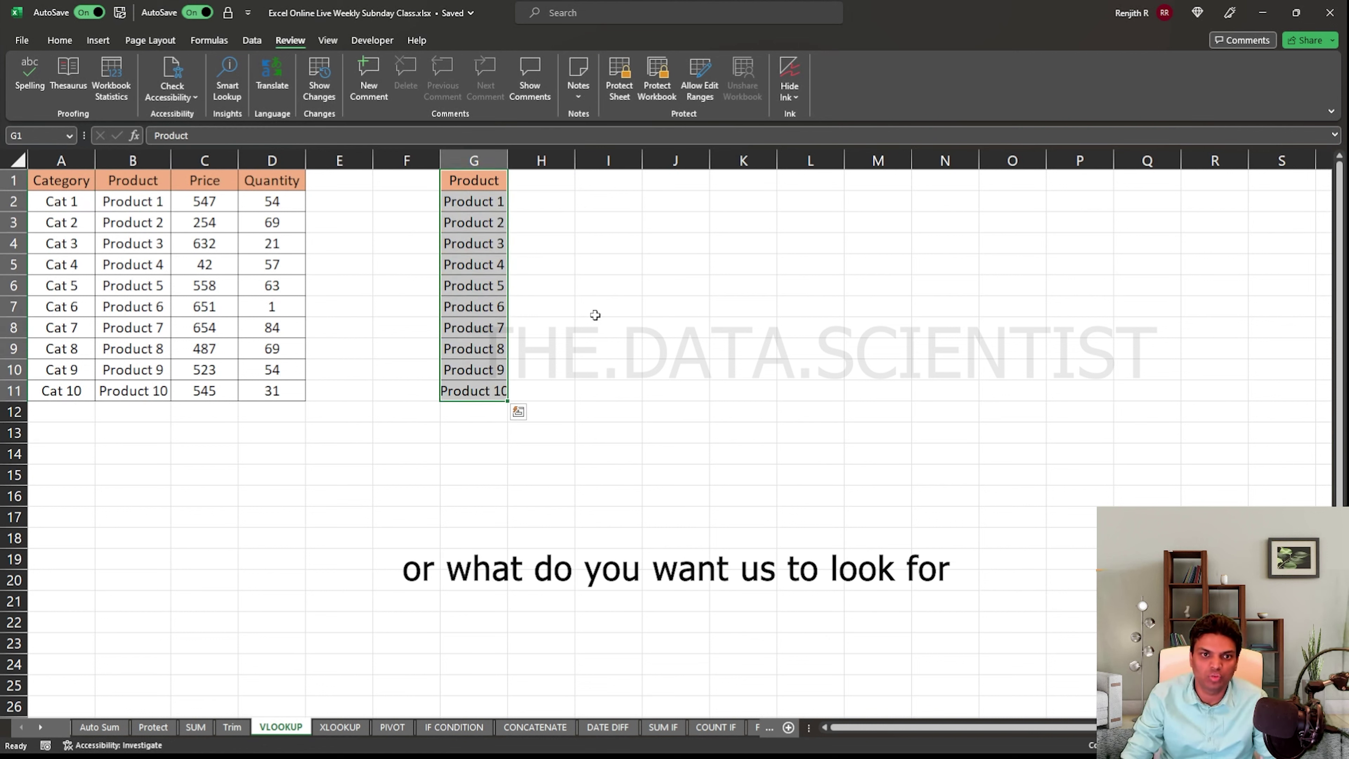
left_click(578, 298)
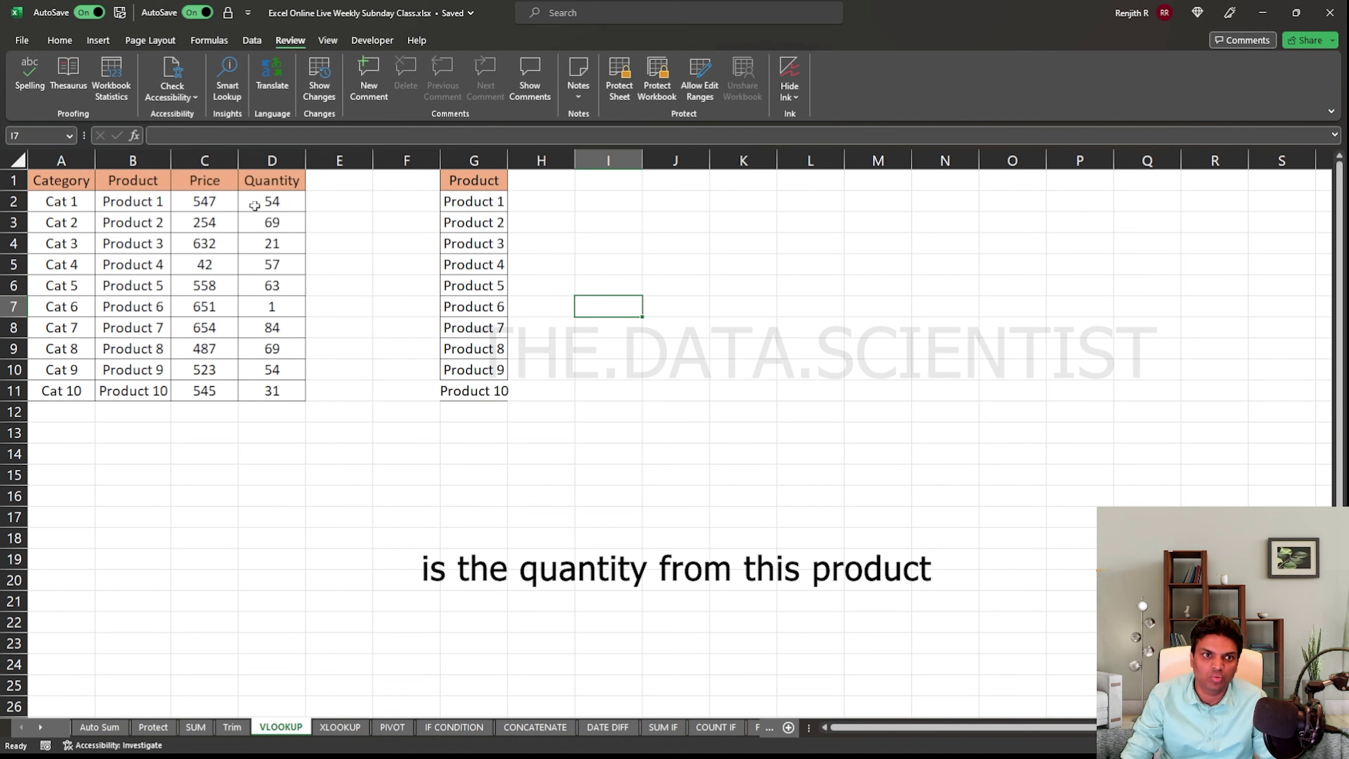
Match Product 1 (quantity 54) and Product 5 (quantity 63) between both tables, ending in H2
left_click(272, 201)
left_click(97, 204)
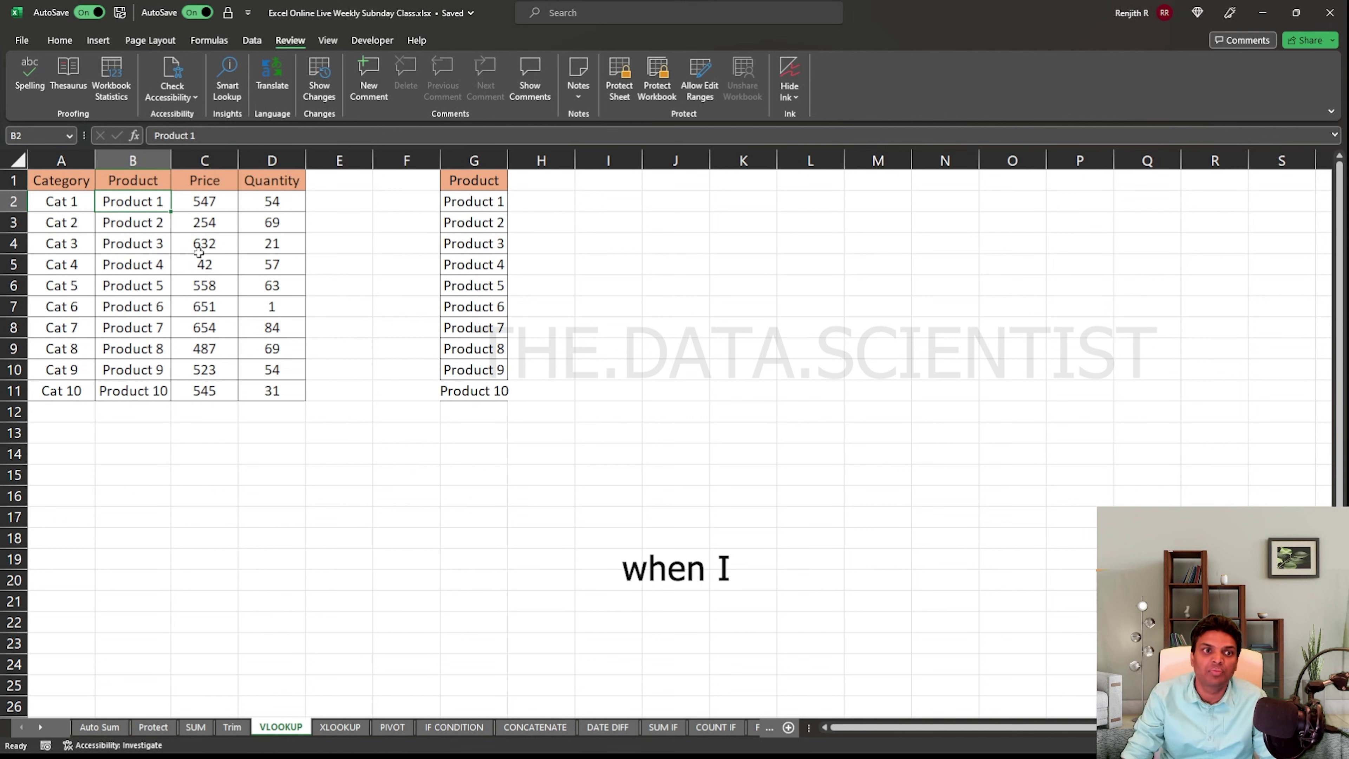
left_click(475, 203)
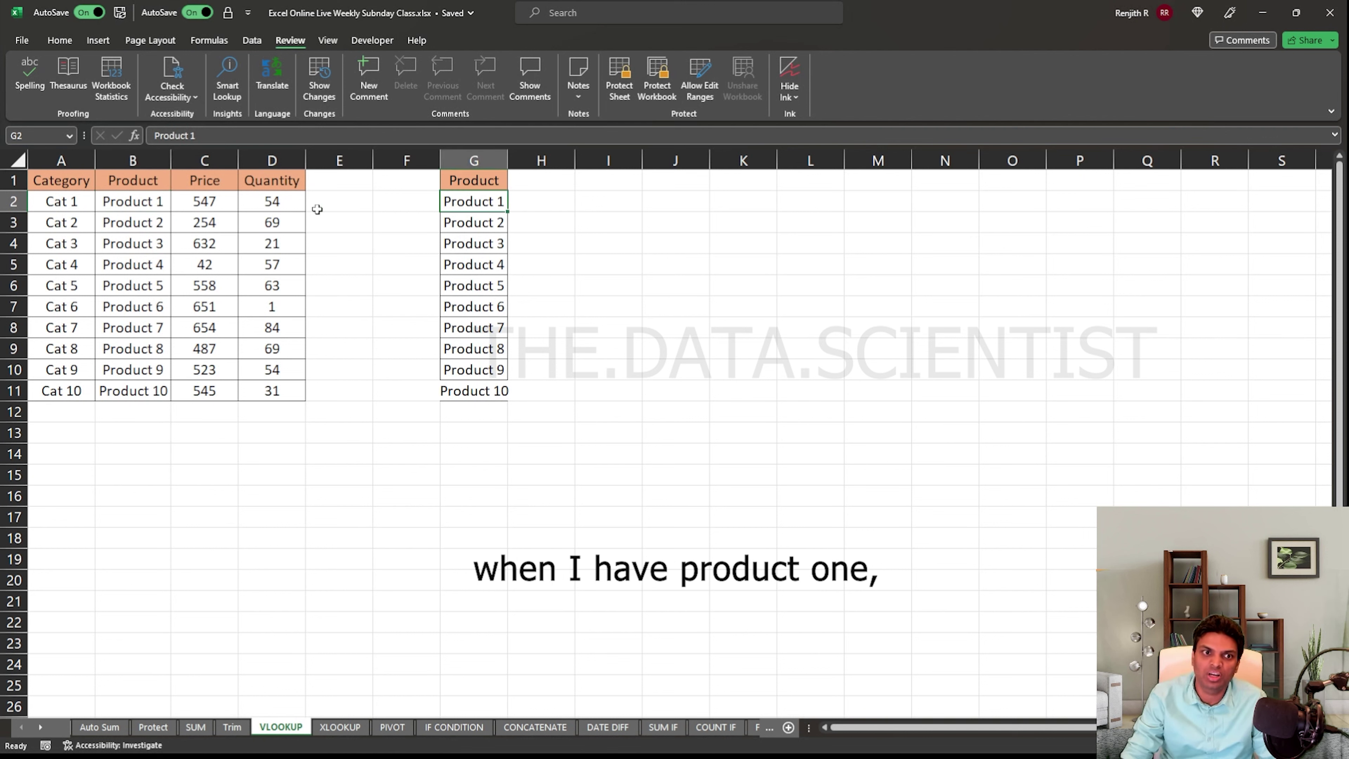
left_click(281, 202)
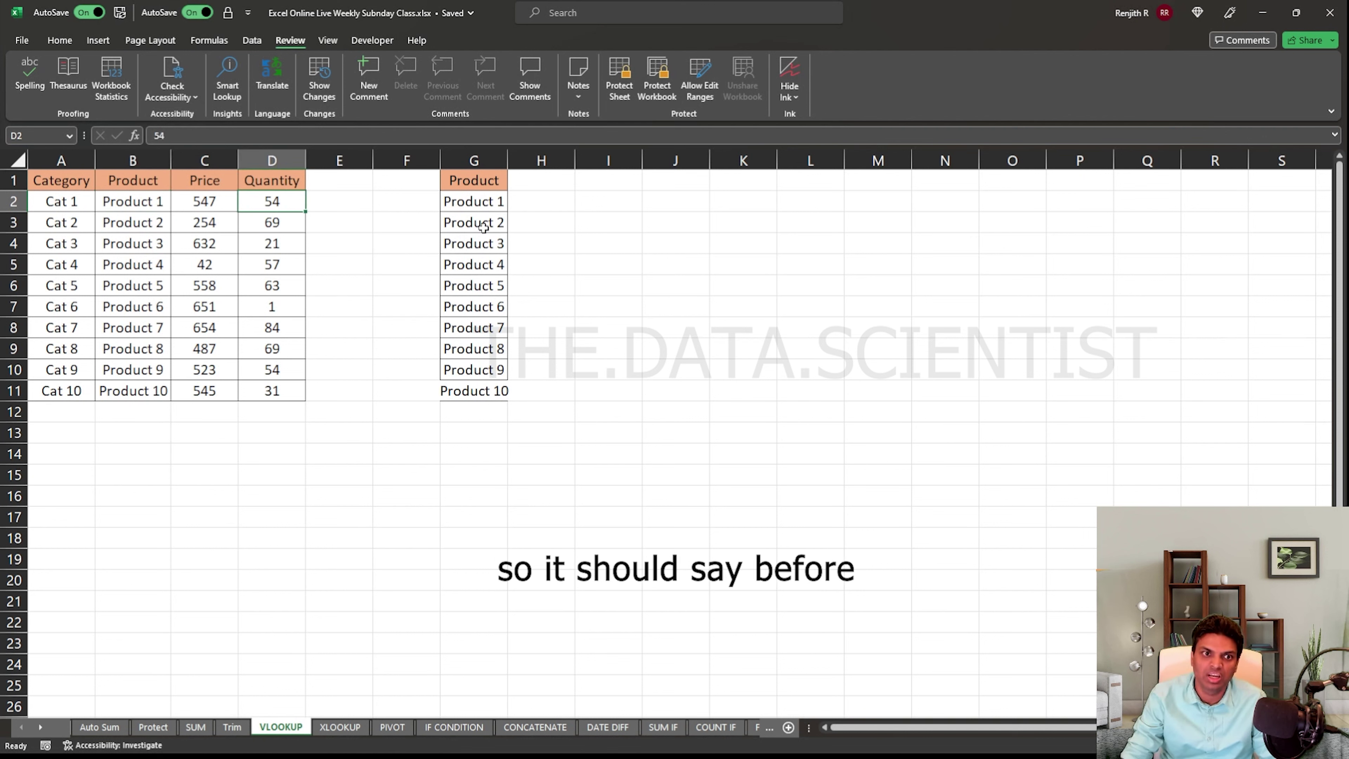
left_click(474, 285)
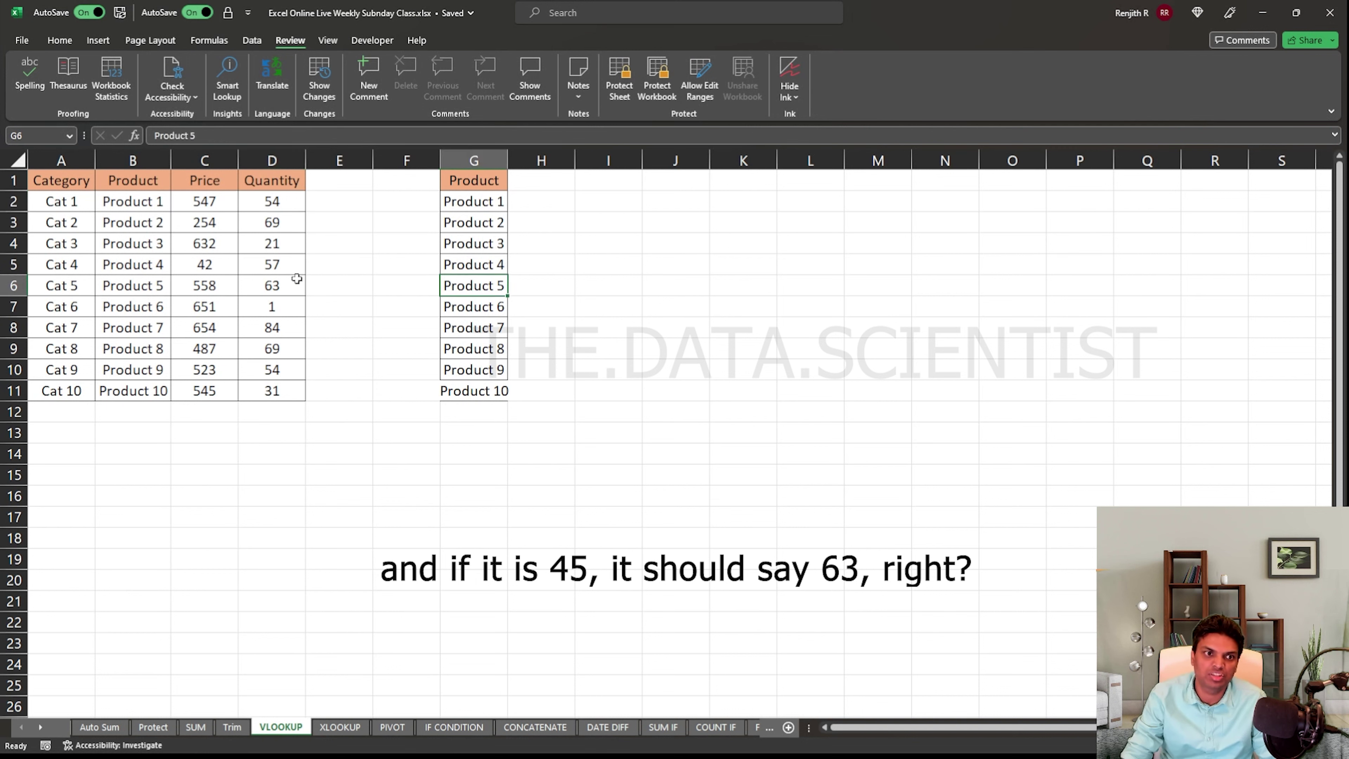
left_click(284, 287)
left_click(567, 198)
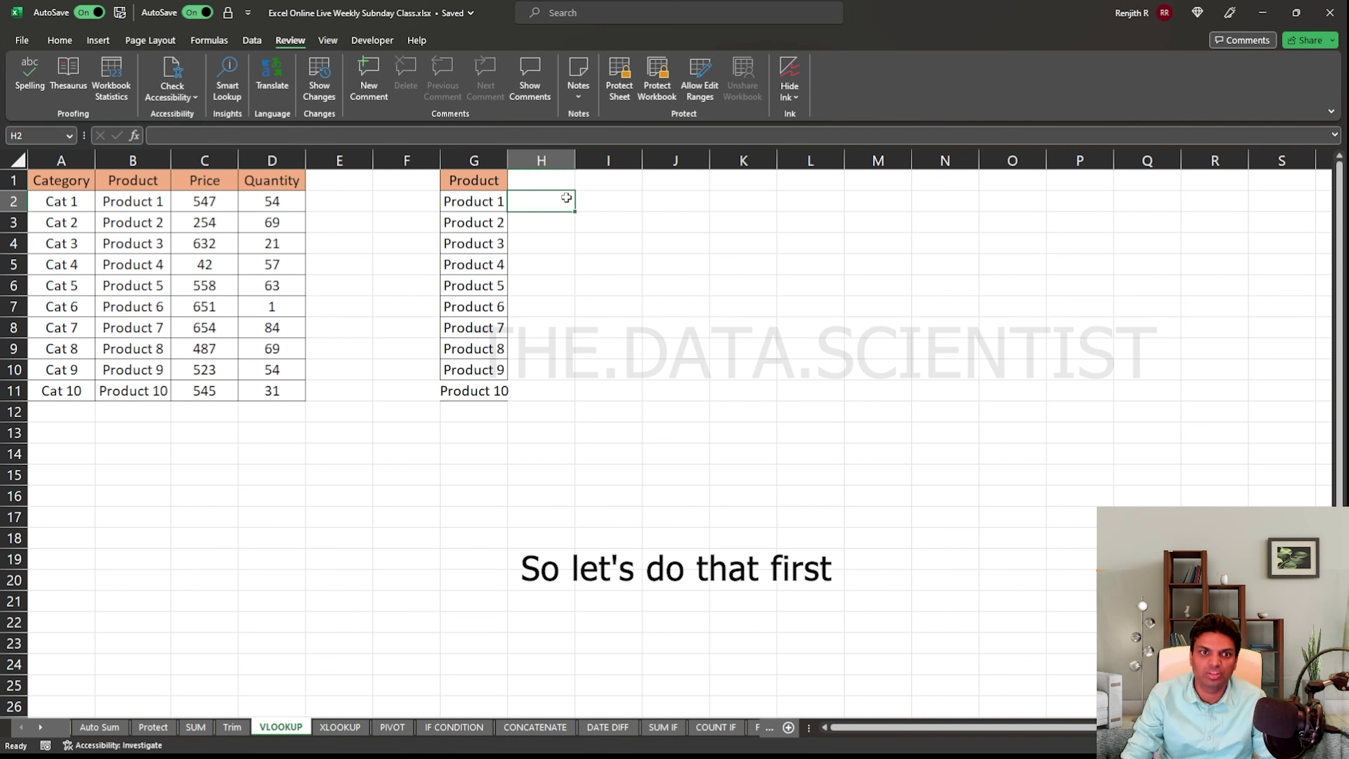
Head column H as 'Qualtity' in H1
key("Up")
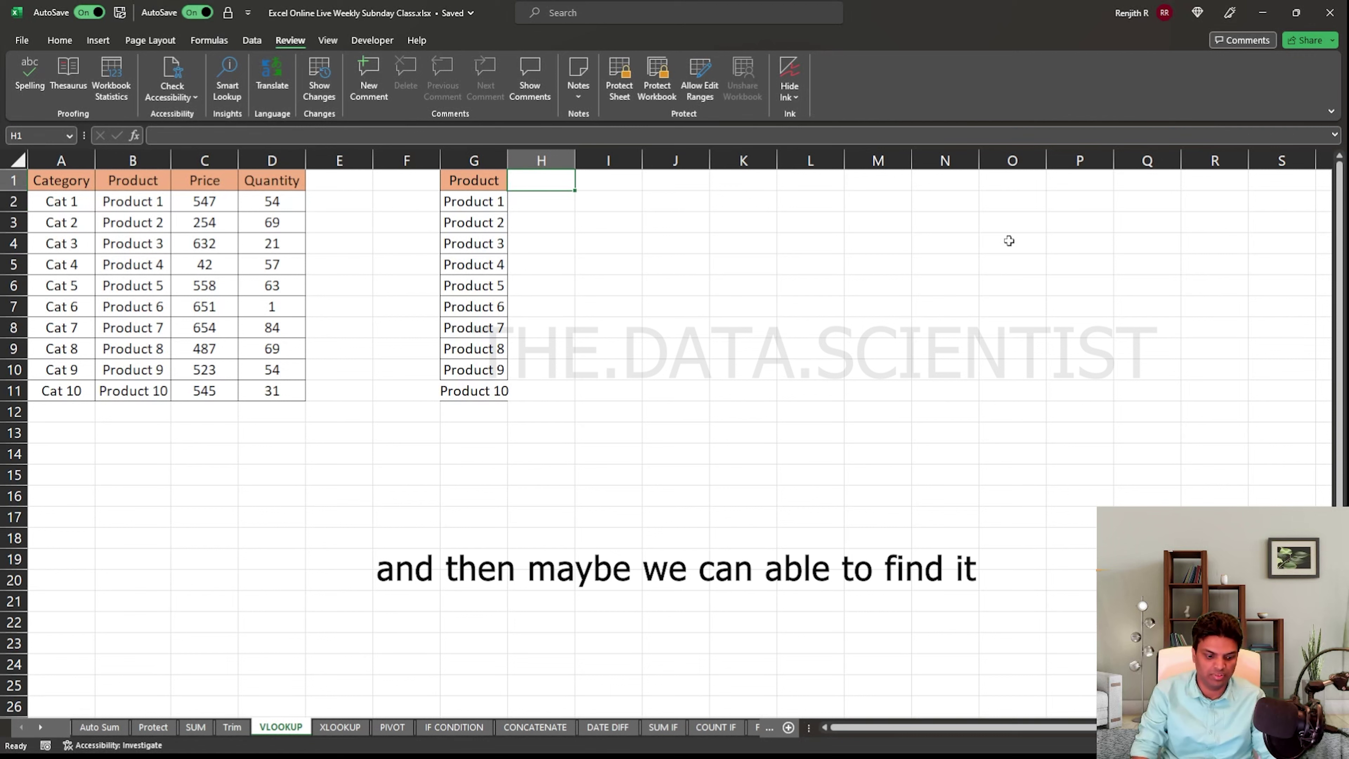
type("Qual")
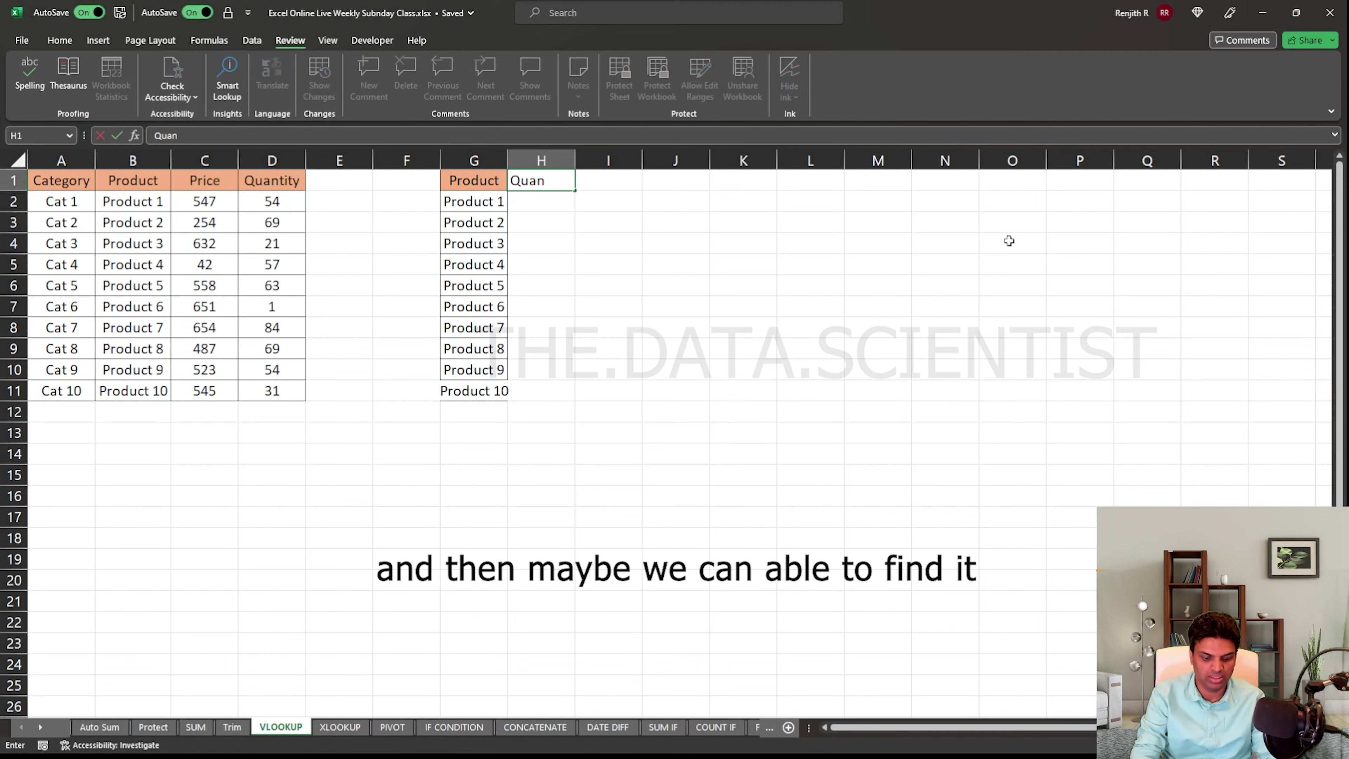
type("tity")
key("Return")
Enter =VLOOKUP(G2,B:D,3,0) in H2, returning 54 for Product 1
type("=vl")
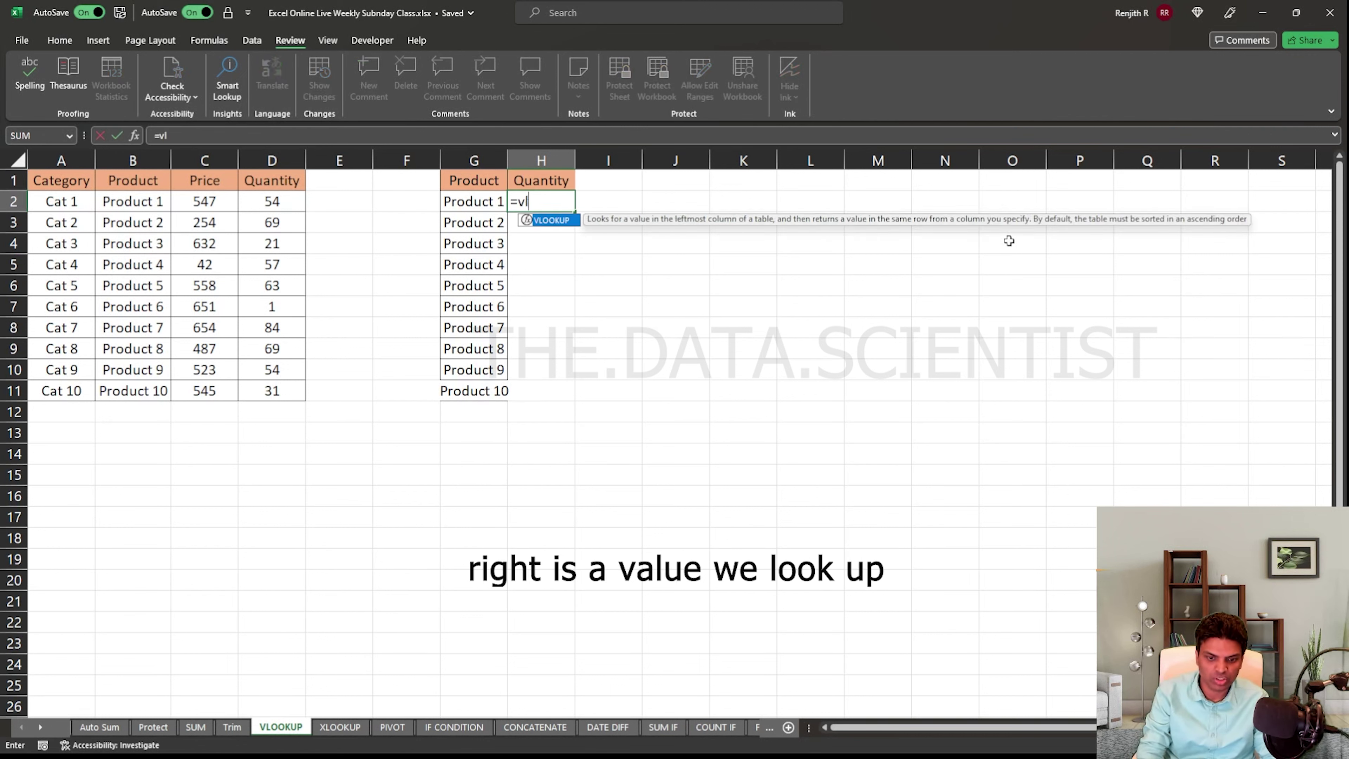
key("Tab")
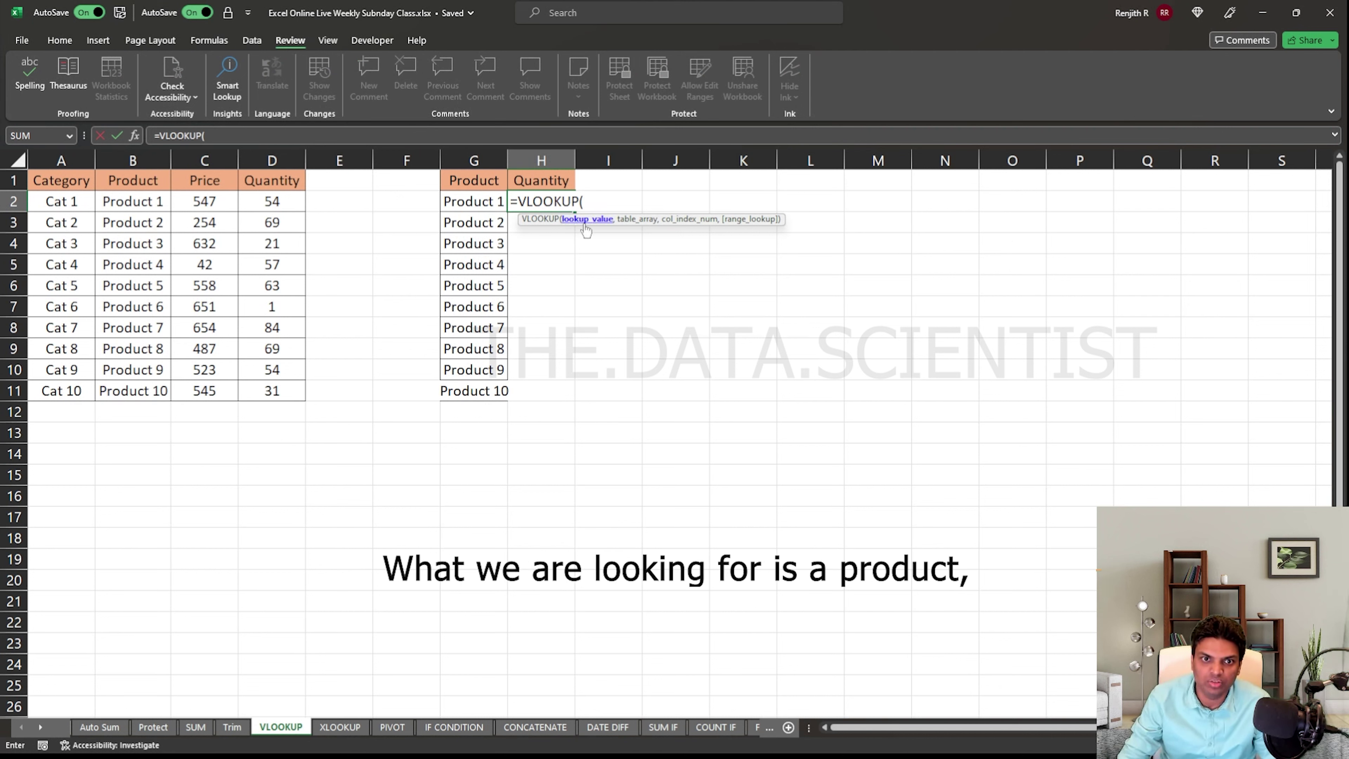
left_click(466, 204)
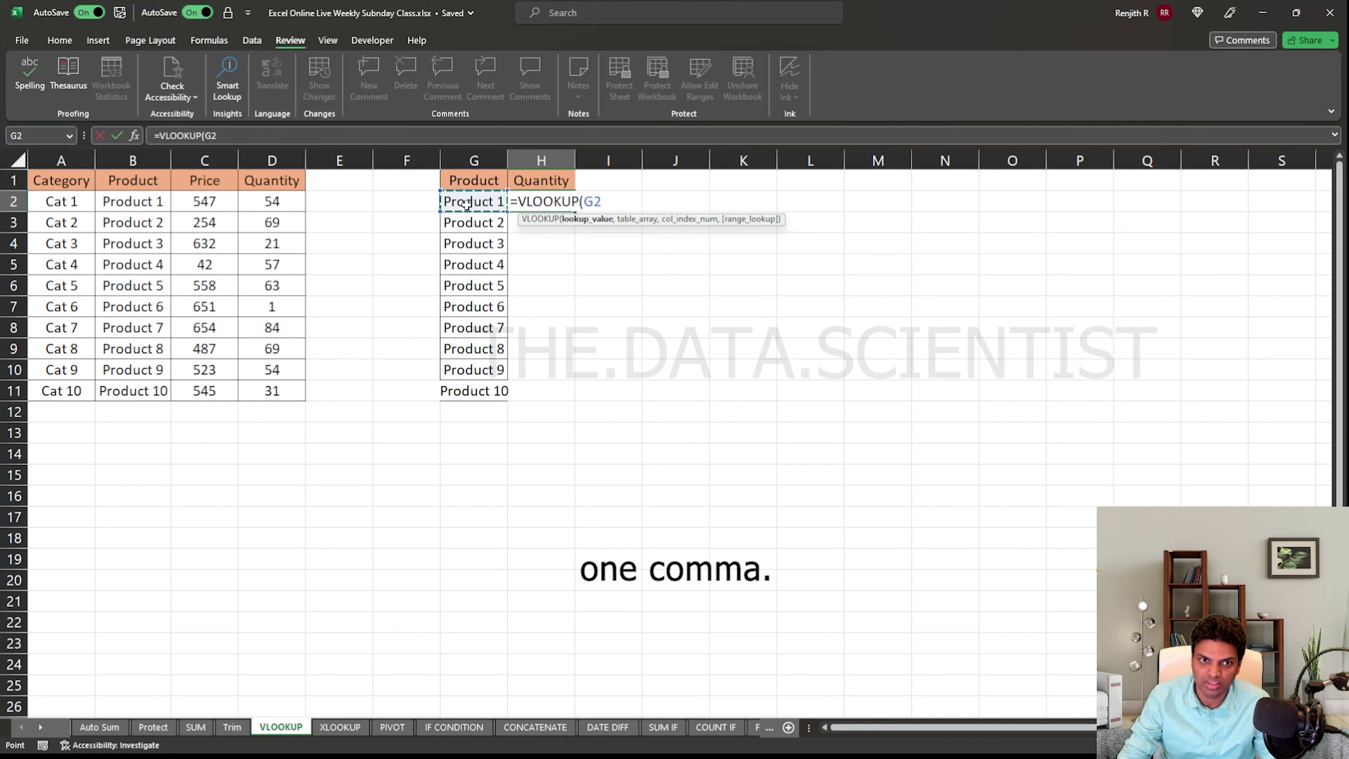
type(",")
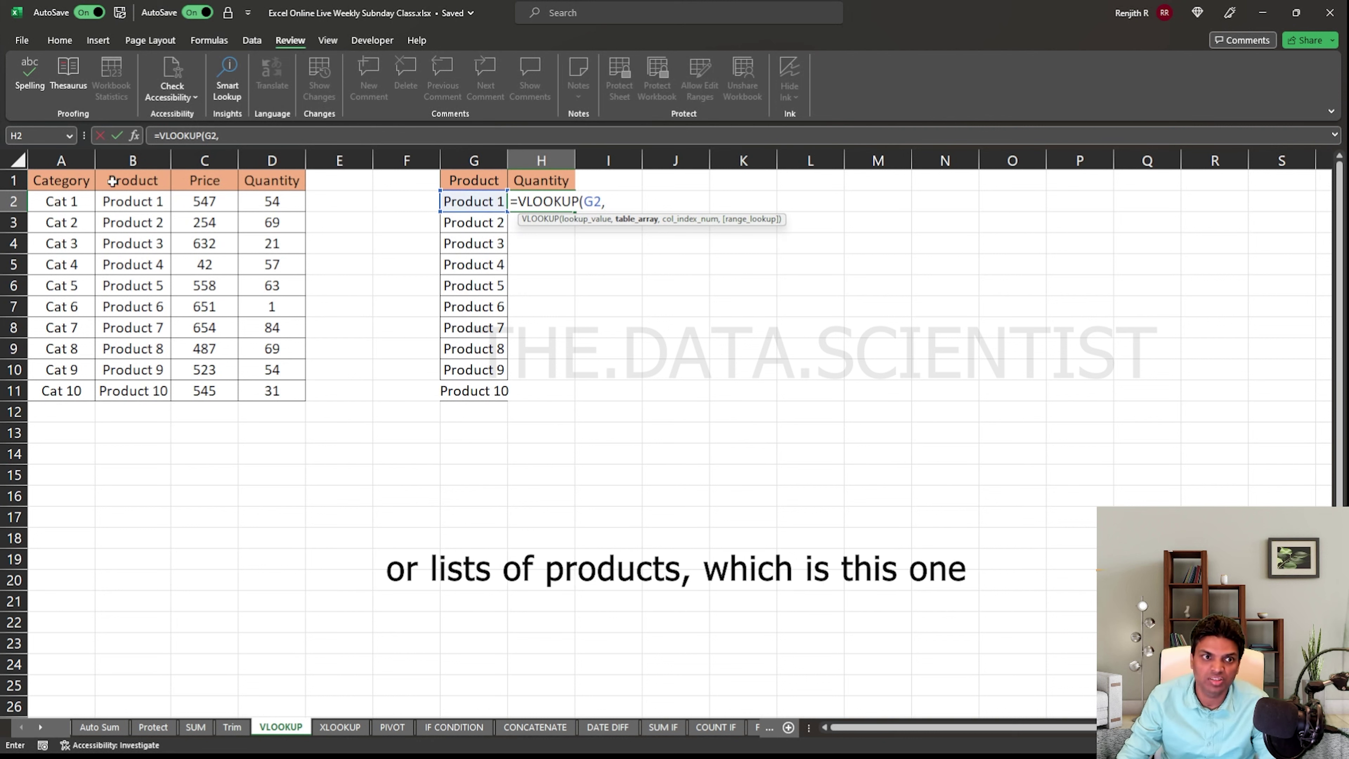
left_click(134, 159)
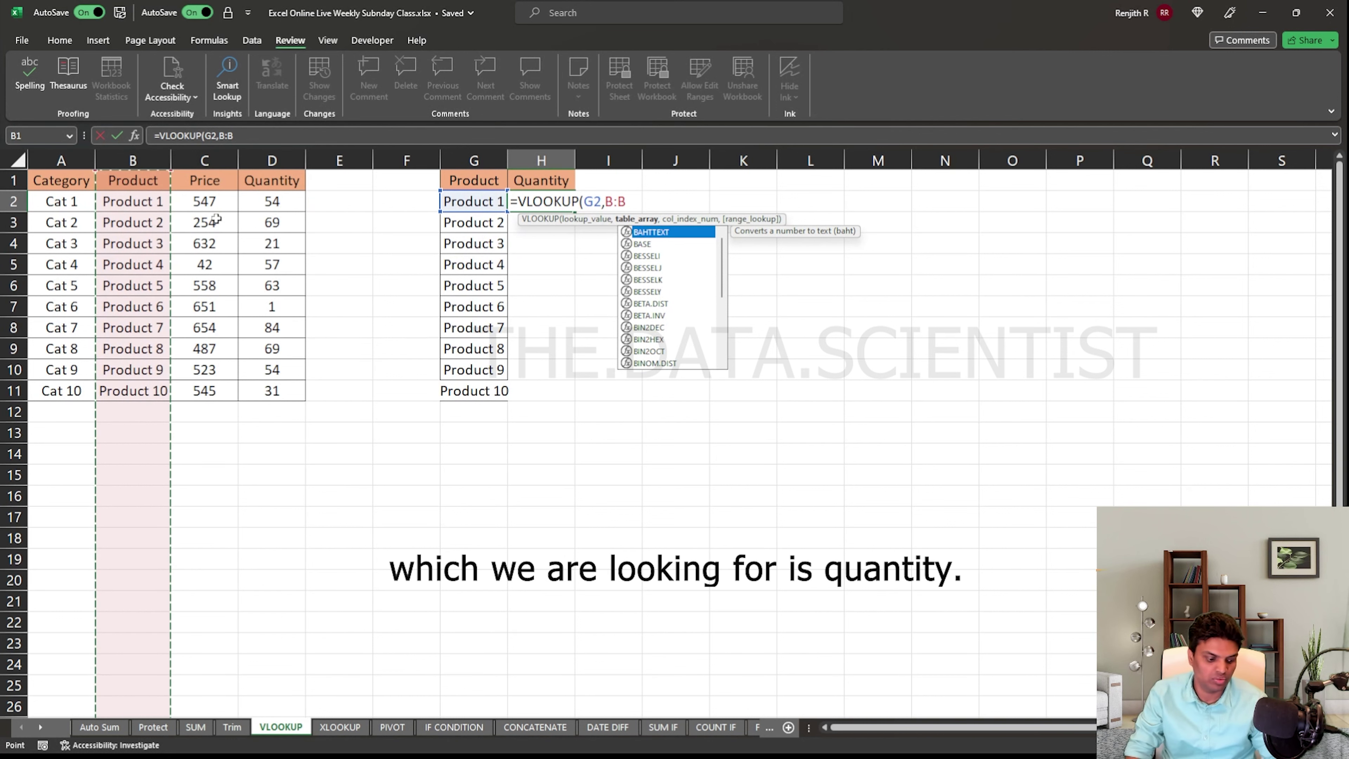
key("shift+Right")
key("shift+Right")
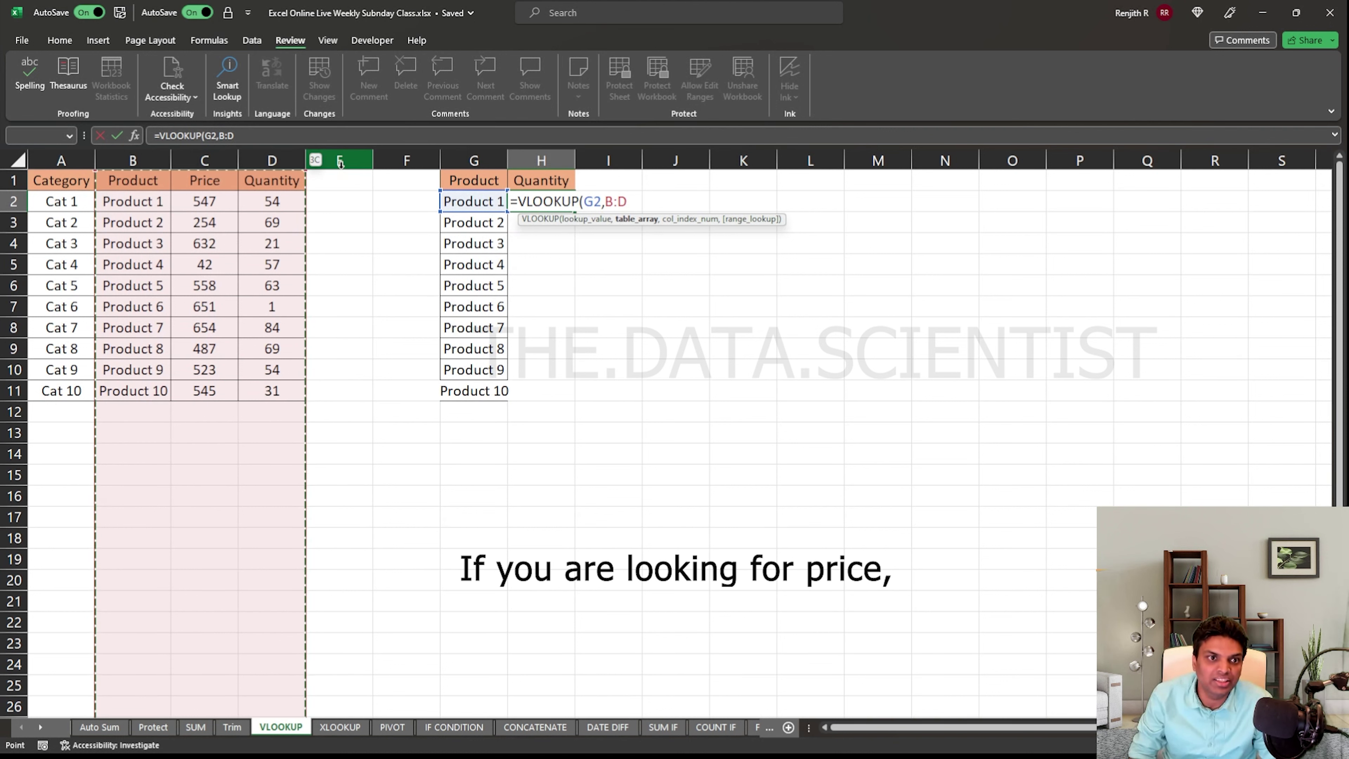
key("shift+Left")
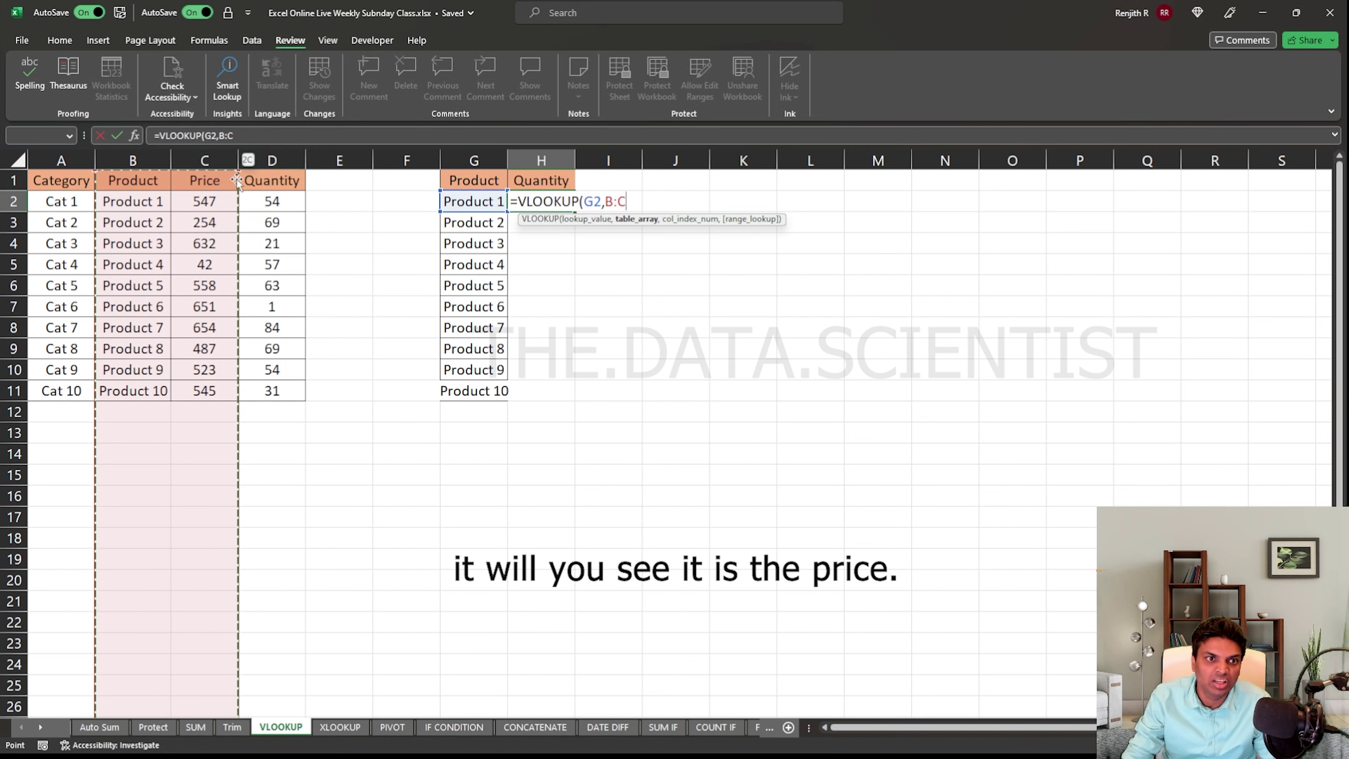
key("shift+Right")
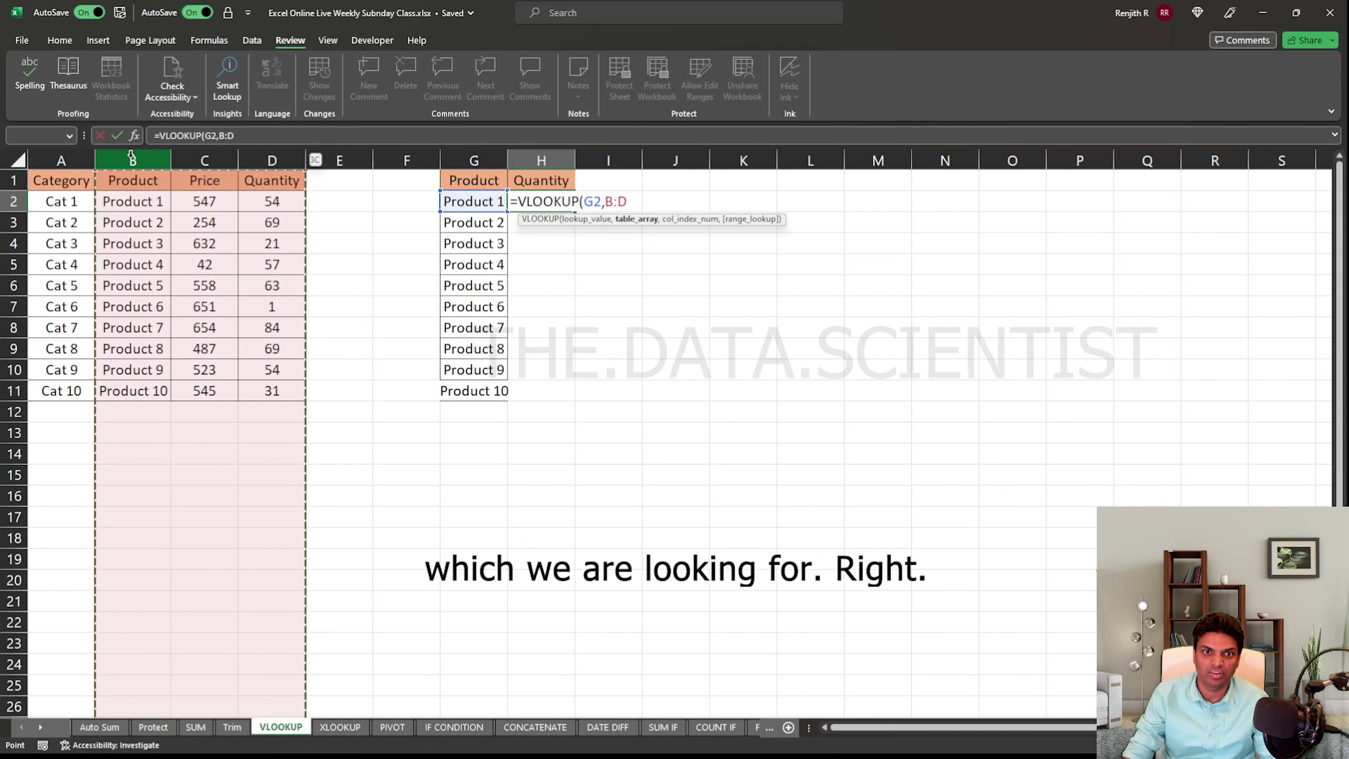
type(",")
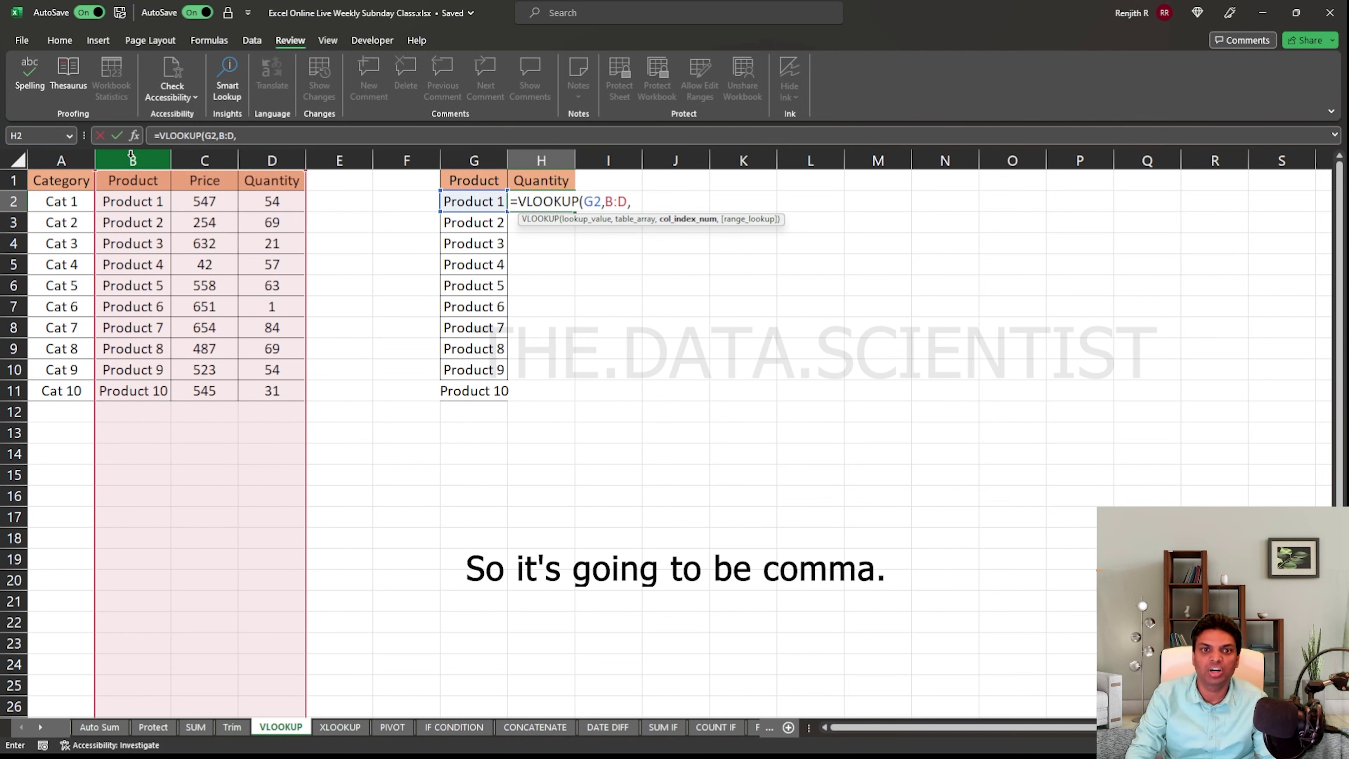
type("3,")
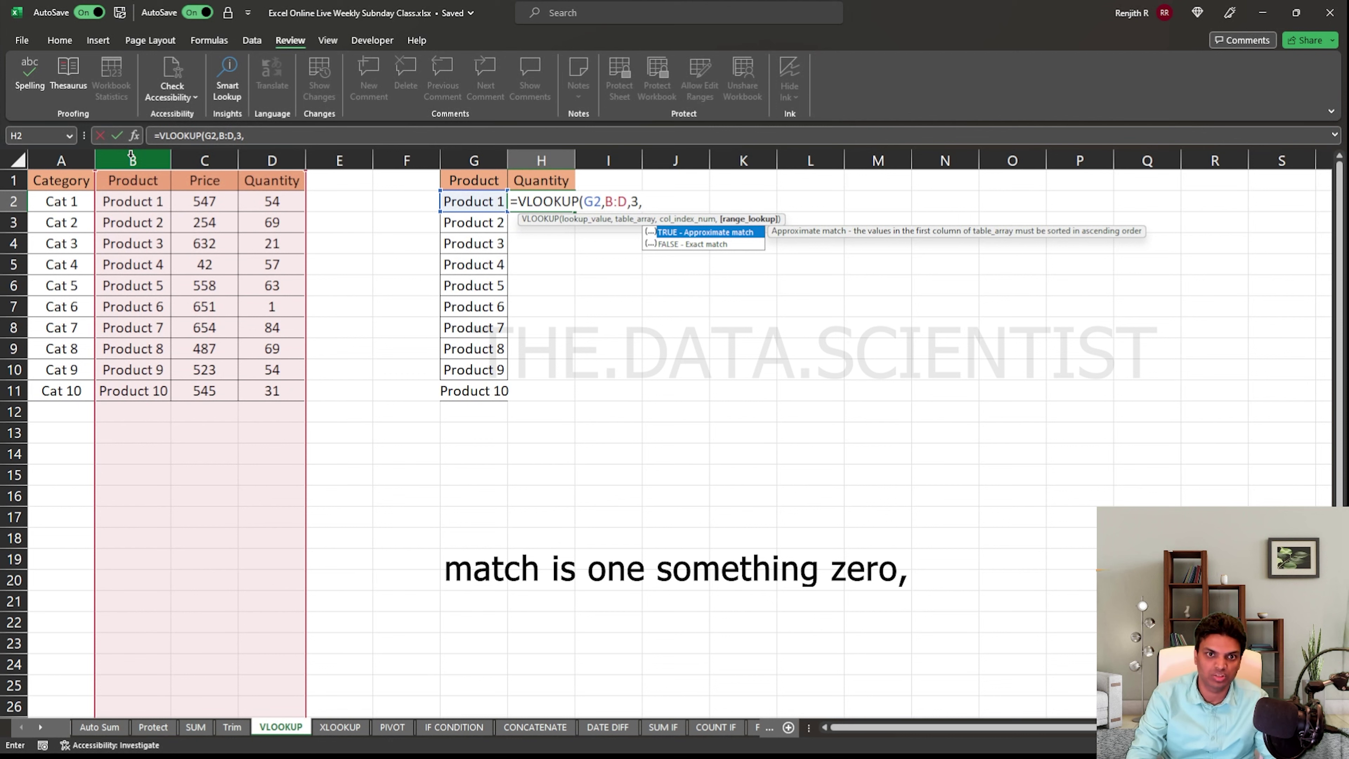
type(")")
key("Return")
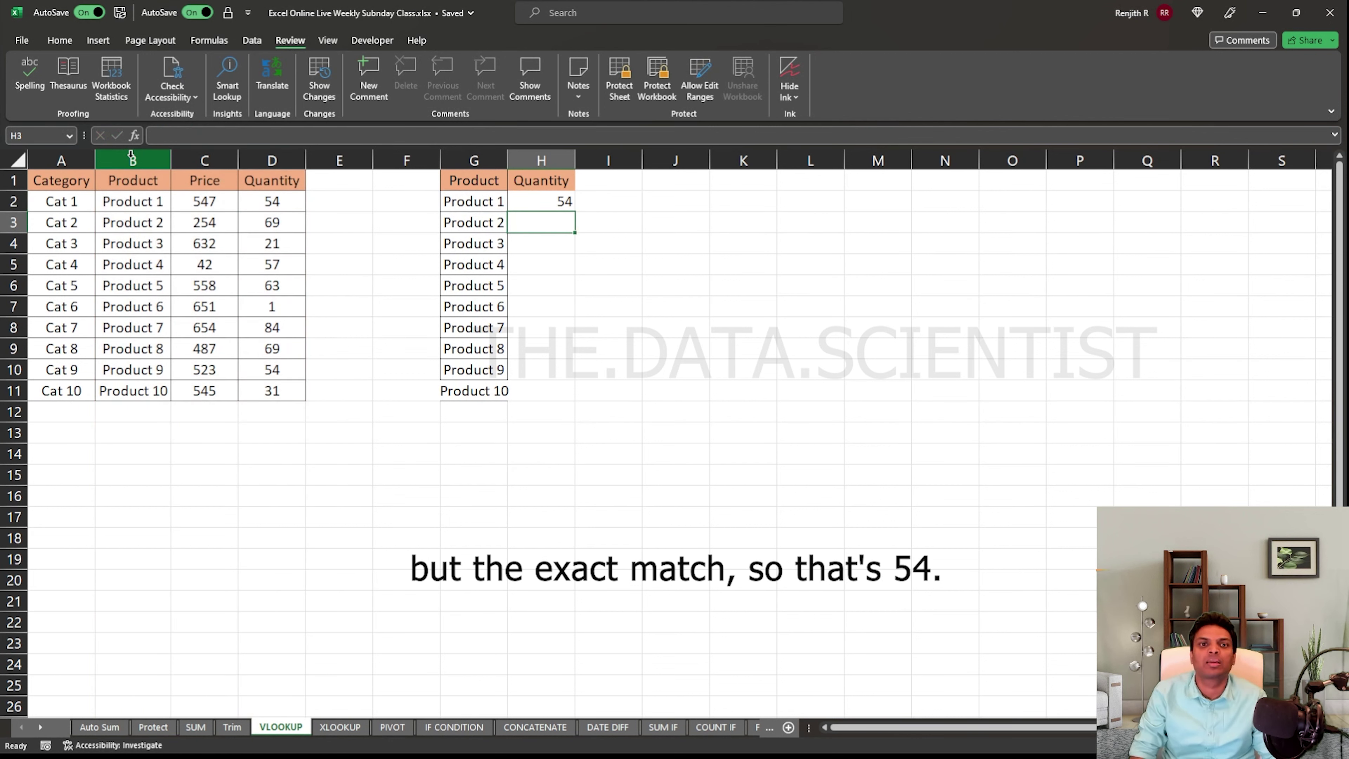
Fill the quantity lookup down H2:H11 with Ctrl+D
key("Down")
key("Down")
key("Down")
key("Down")
key("Down")
key("Down")
key("Down")
key("Down")
key("ctrl+shift+Up")
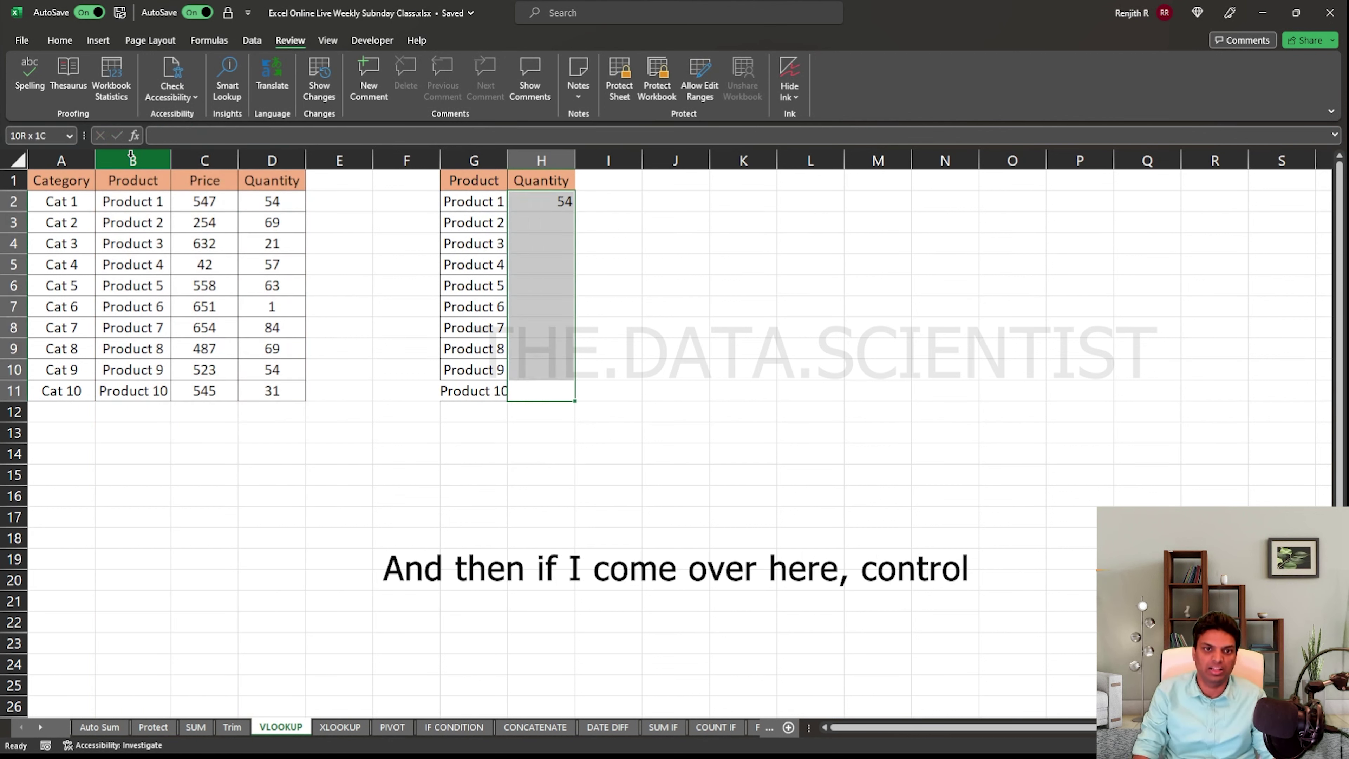
key("ctrl+d")
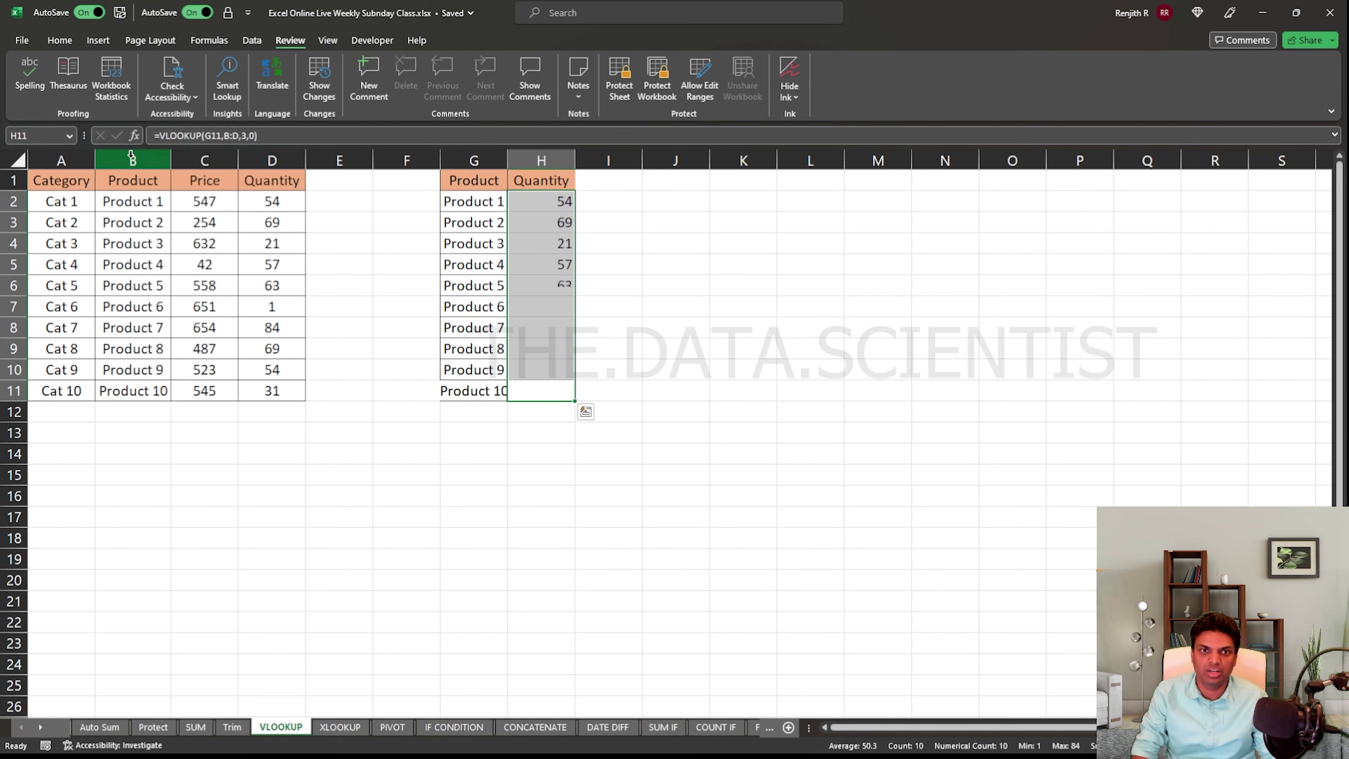
key("Down")
key("Up")
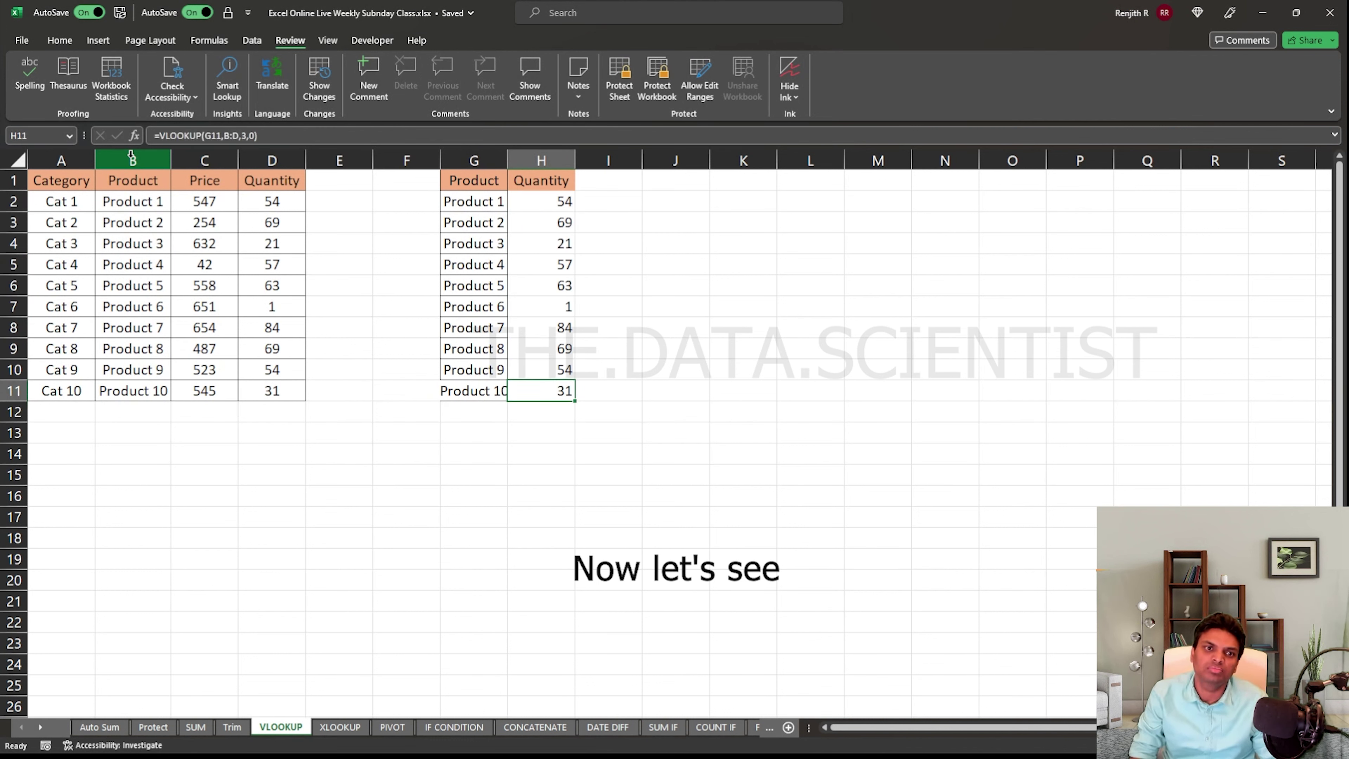
Autofit column G to fit Product 10 and compare looked-up quantities with source column D
key("Left")
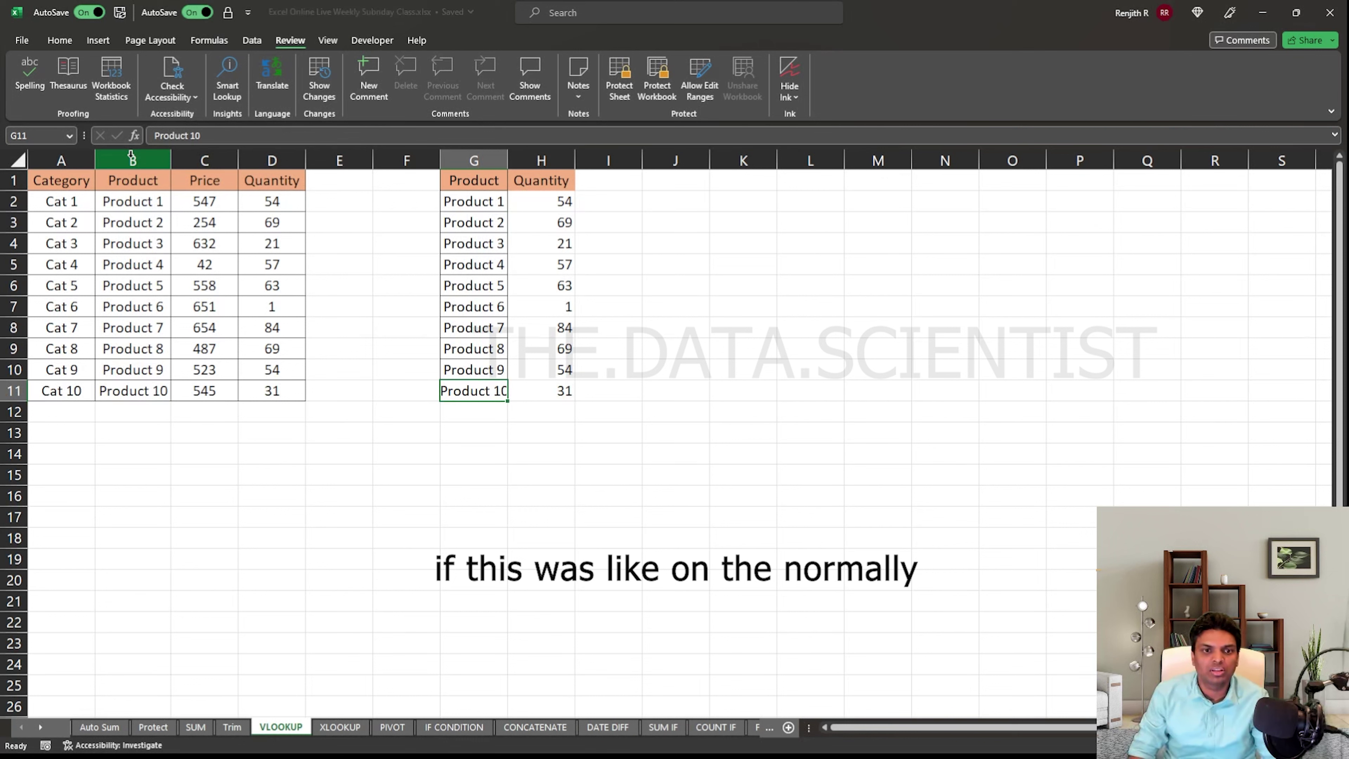
double_click(508, 161)
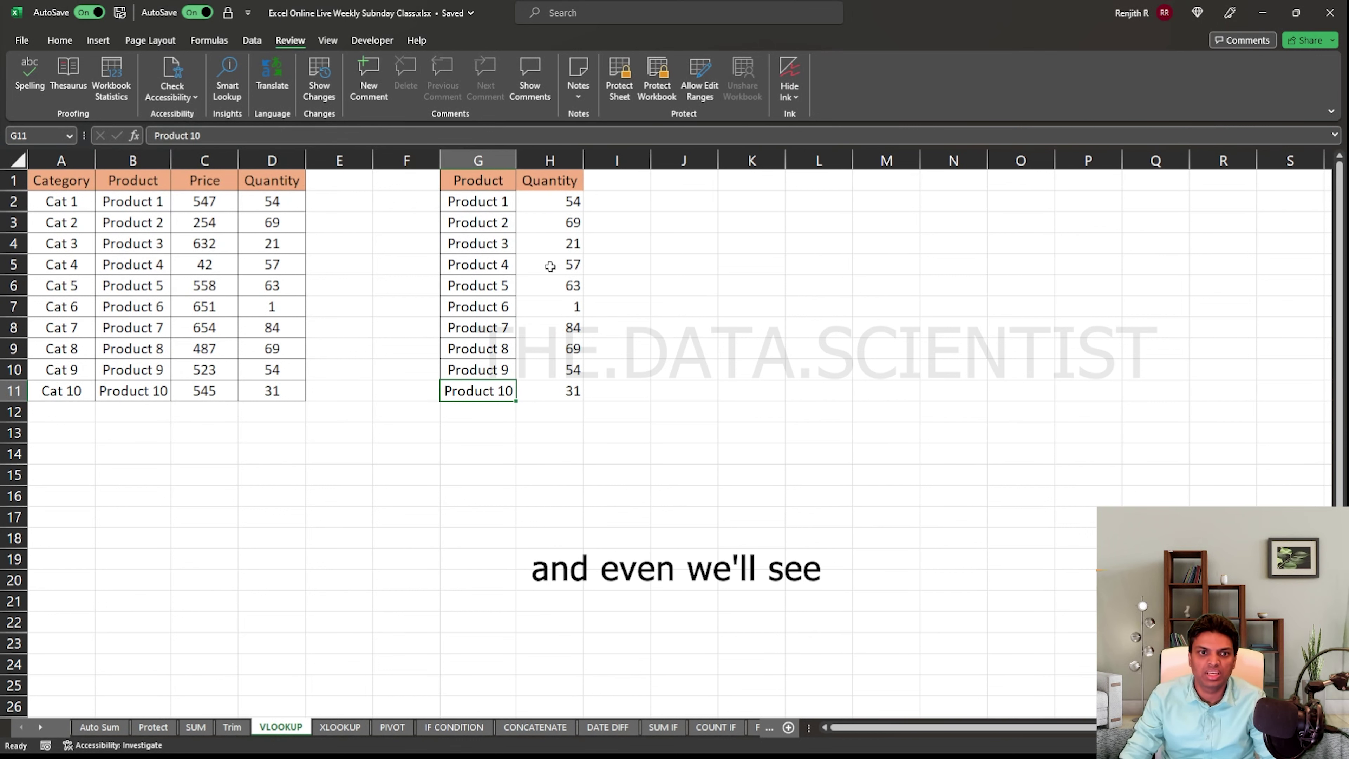
left_click_drag(475, 210, 475, 391)
left_click_drag(570, 211, 563, 348)
left_click_drag(204, 244, 289, 356)
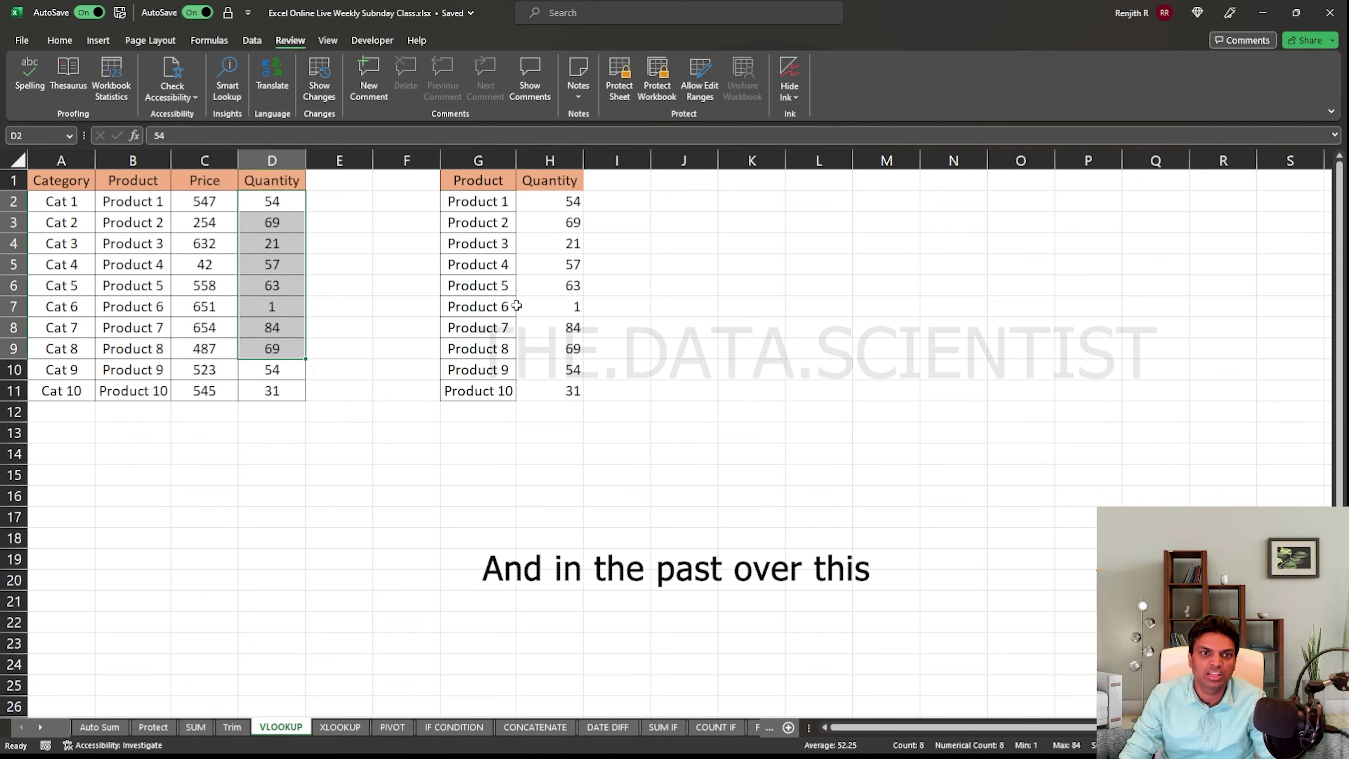
left_click(589, 287)
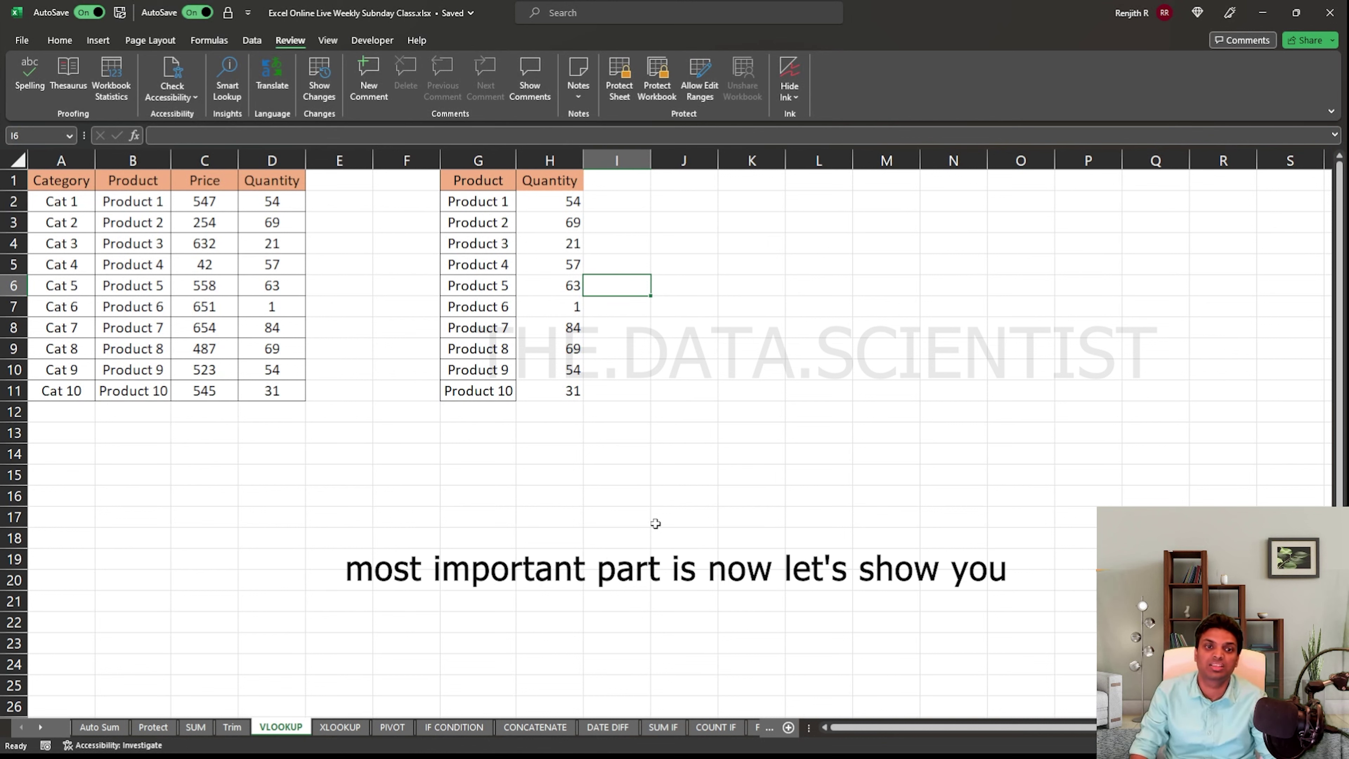
Move Product 10 from G11 into G6 over Product 5, leaving #REF! in H6
key("Left")
key("Left")
key("Down")
key("Down")
key("Down")
key("Down")
key("Down")
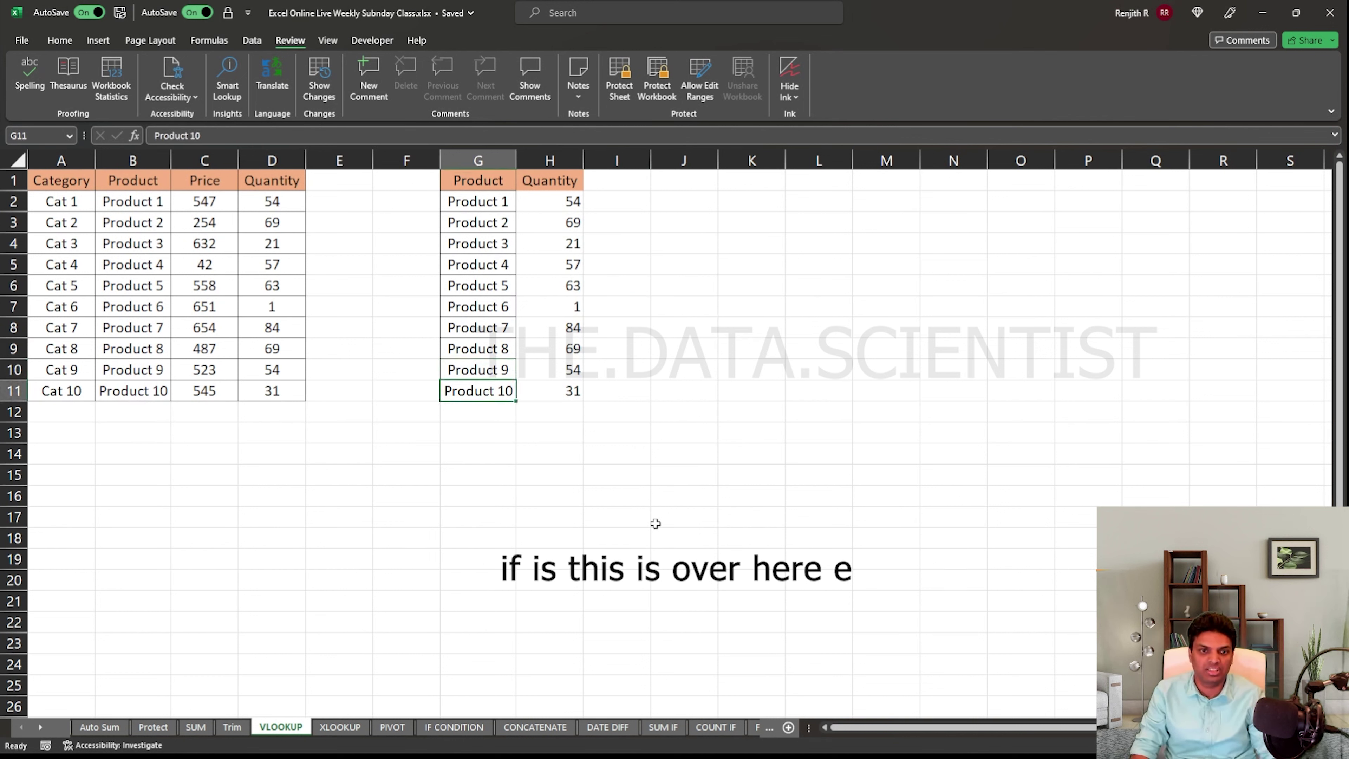
key("ctrl+x")
key("Up")
key("Up")
key("Up")
key("Up")
key("Up")
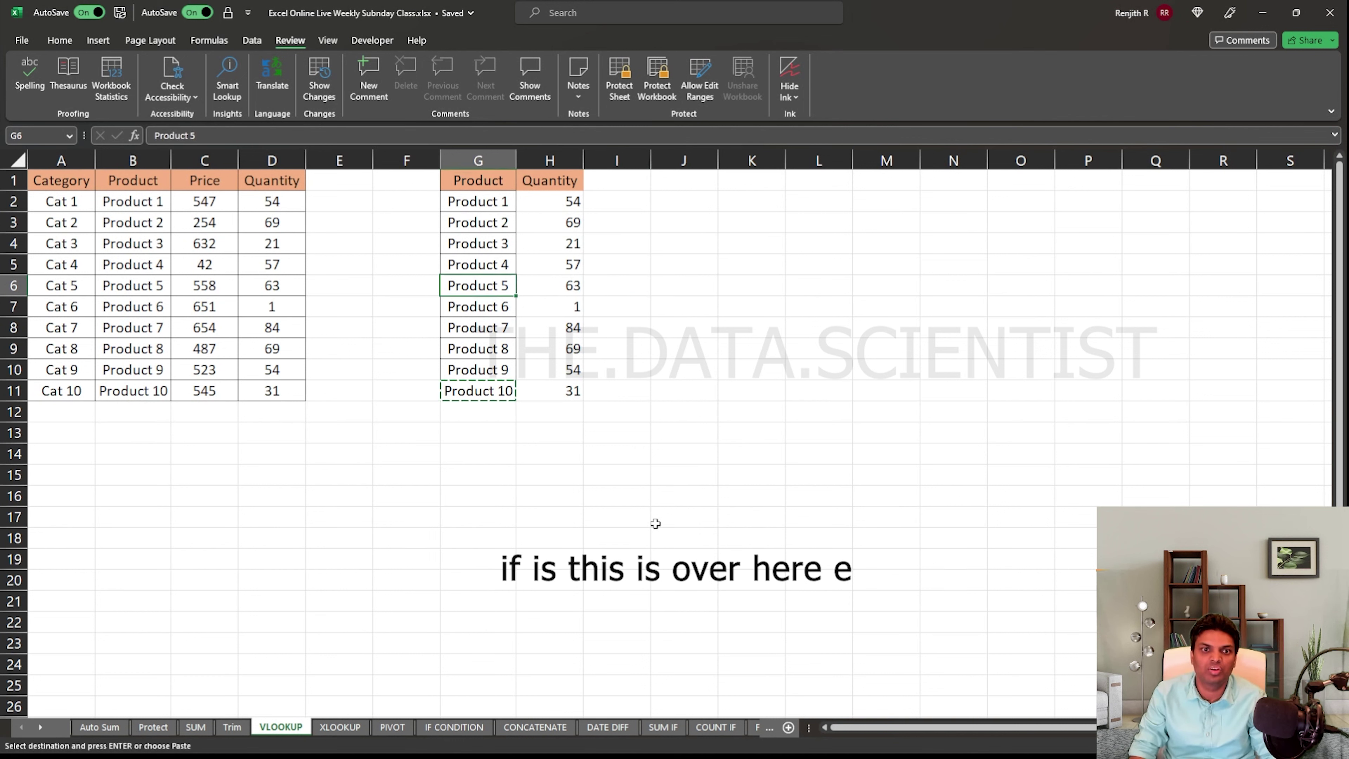
key("ctrl+v")
key("Right")
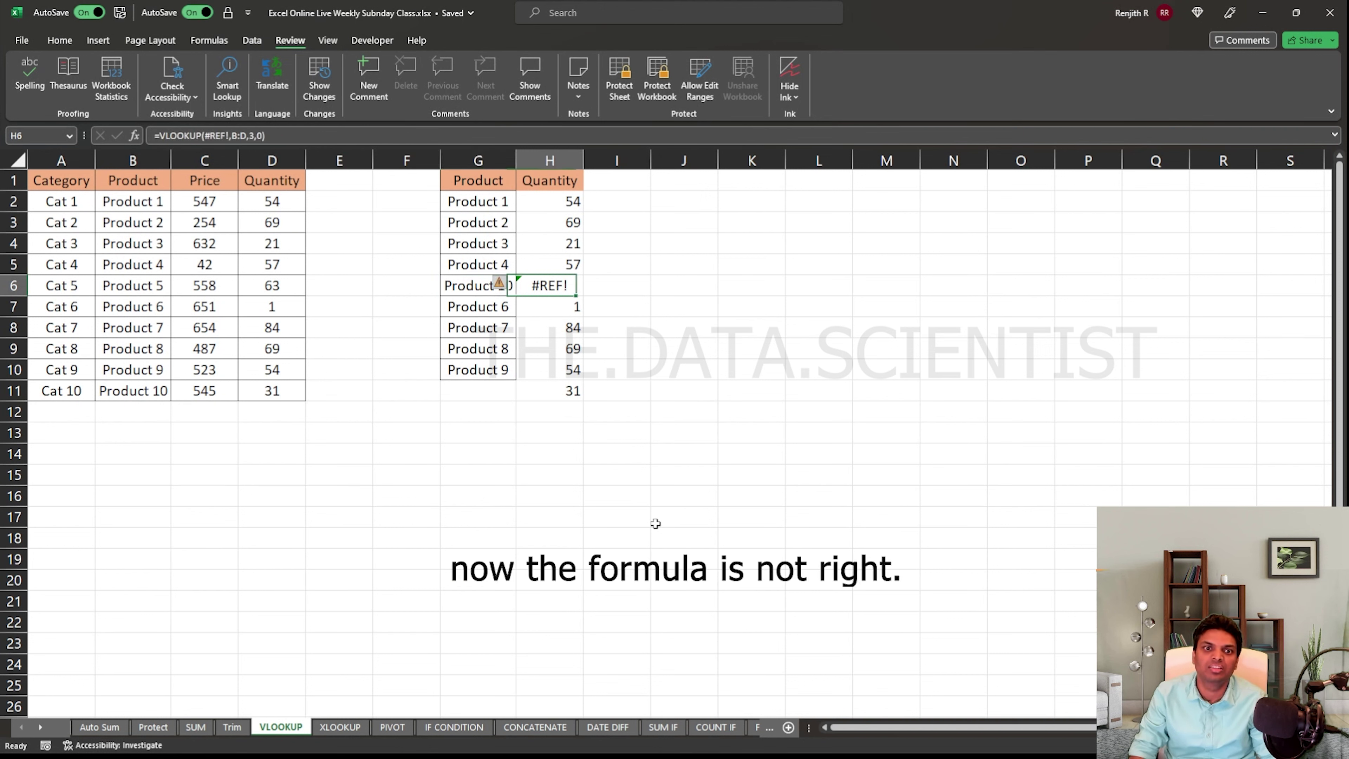
key("F2")
key("Escape")
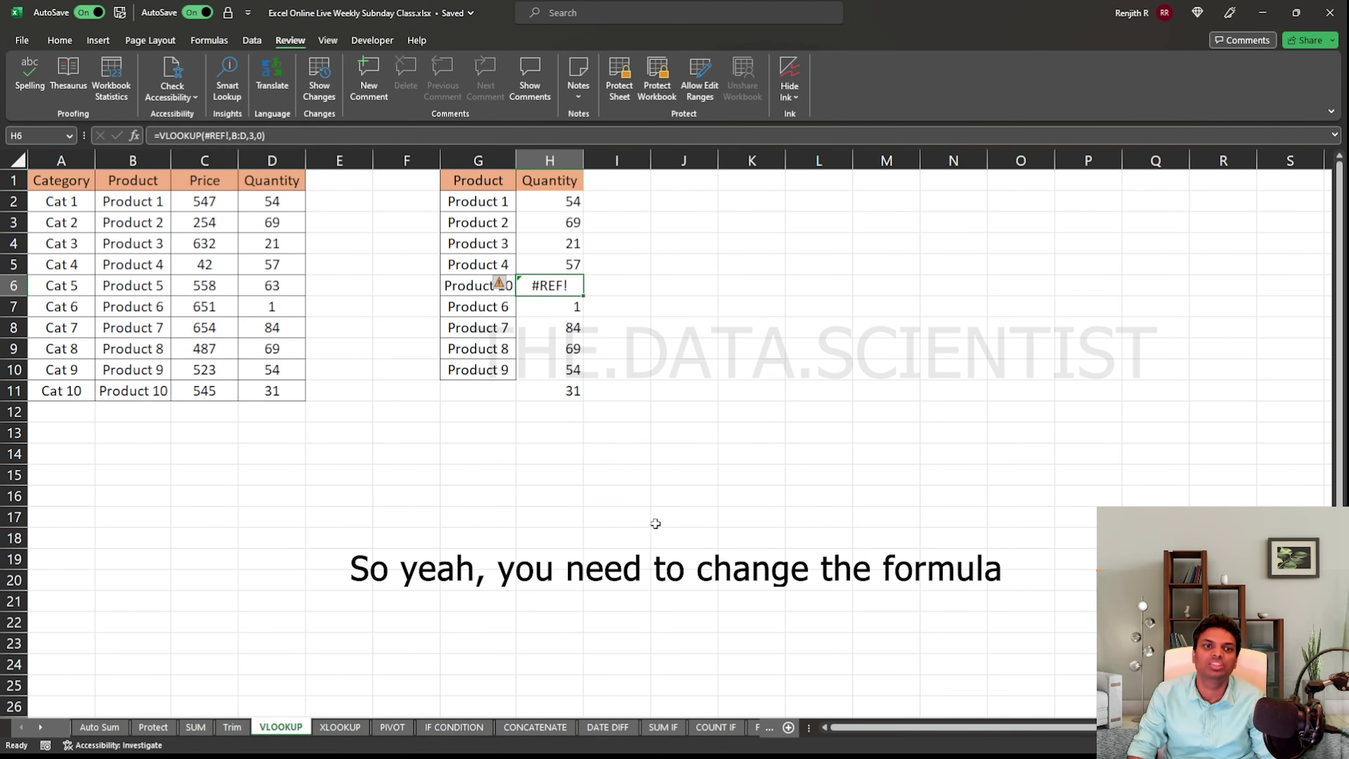
Refill the VLOOKUP quantity formulas down H2:H11
key("Delete")
type("=vlo")
key("Tab")
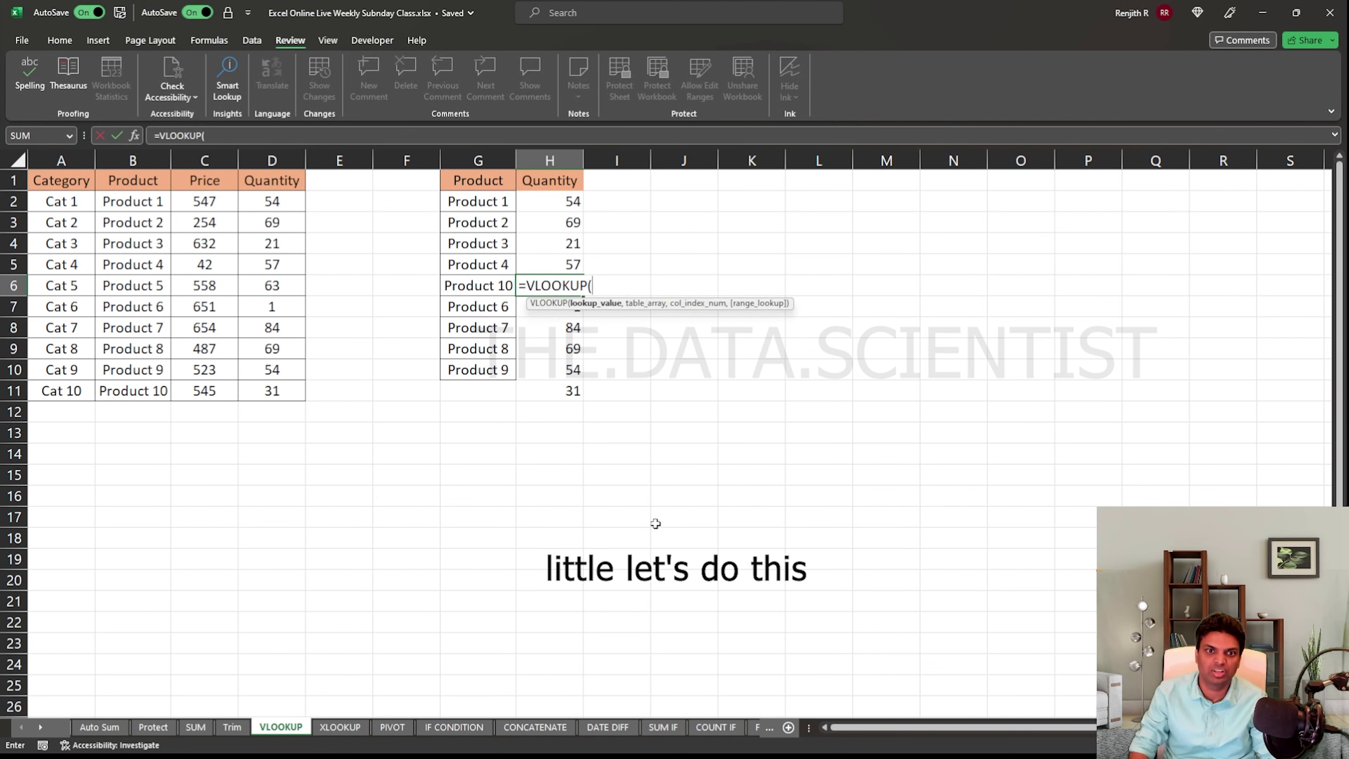
key("Escape")
key("Up")
key("Up")
key("Up")
key("Up")
key("shift+Down")
key("shift+Down")
key("shift+Down")
key("shift+Down")
key("shift+Down")
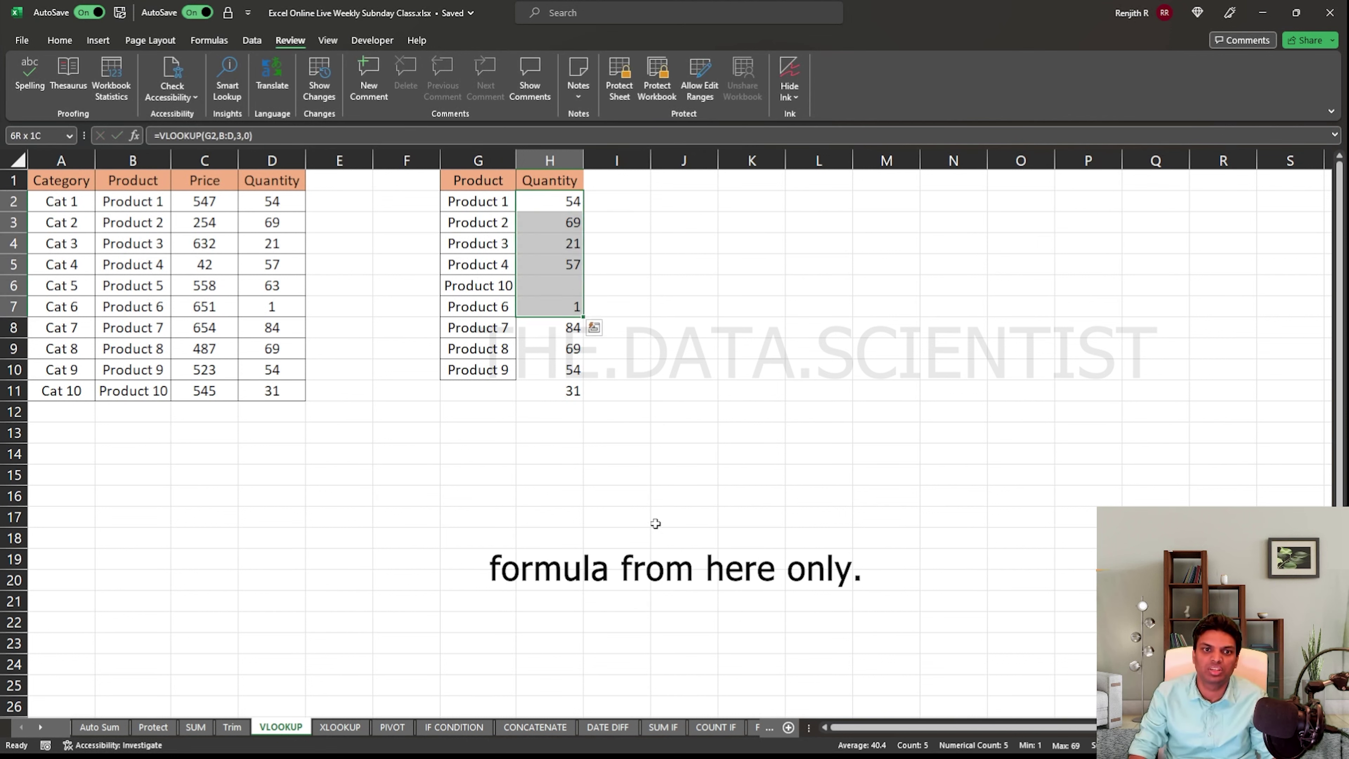
key("shift+Down")
key("shift+Down")
key("shift+Down")
key("shift+Down")
key("ctrl+d")
Fill the empty G11 with Product 9, which returns quantity 54
key("Left")
key("ctrl+Down")
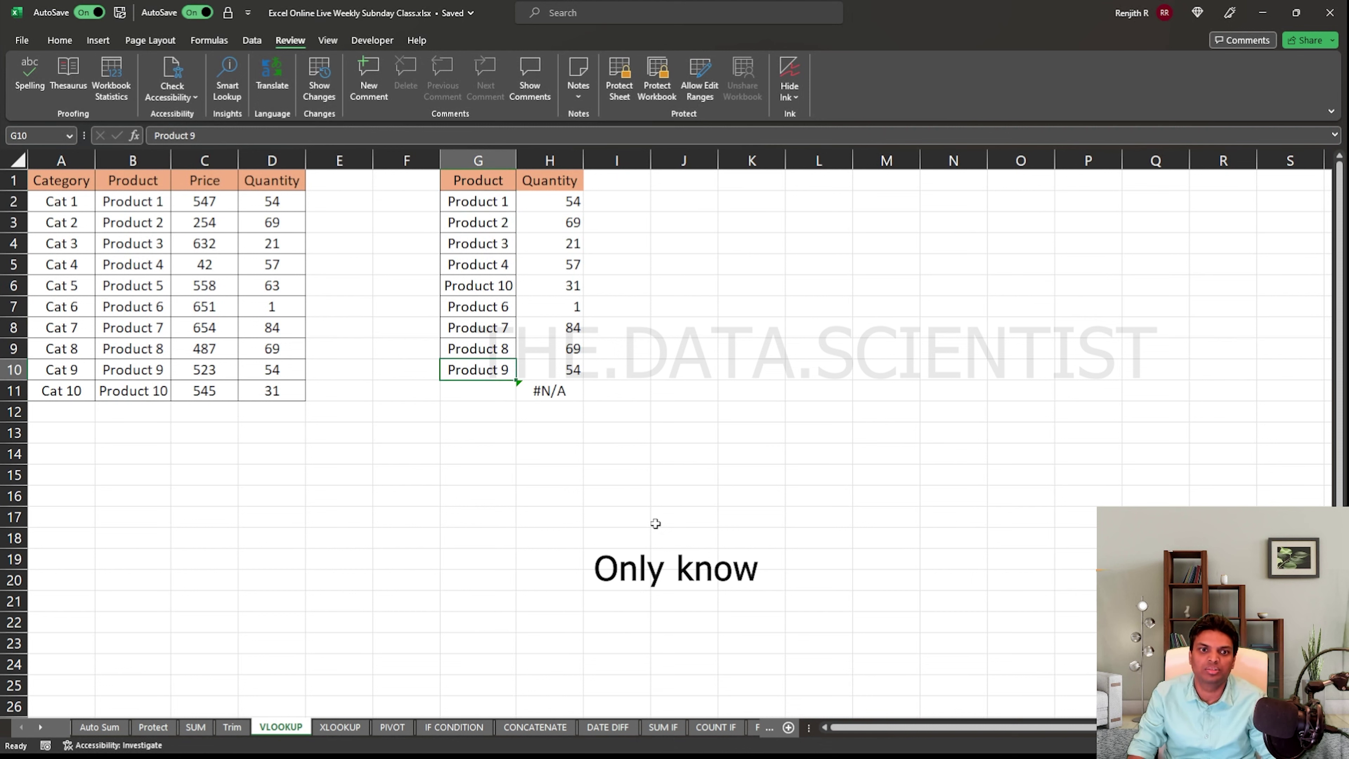
key("Down")
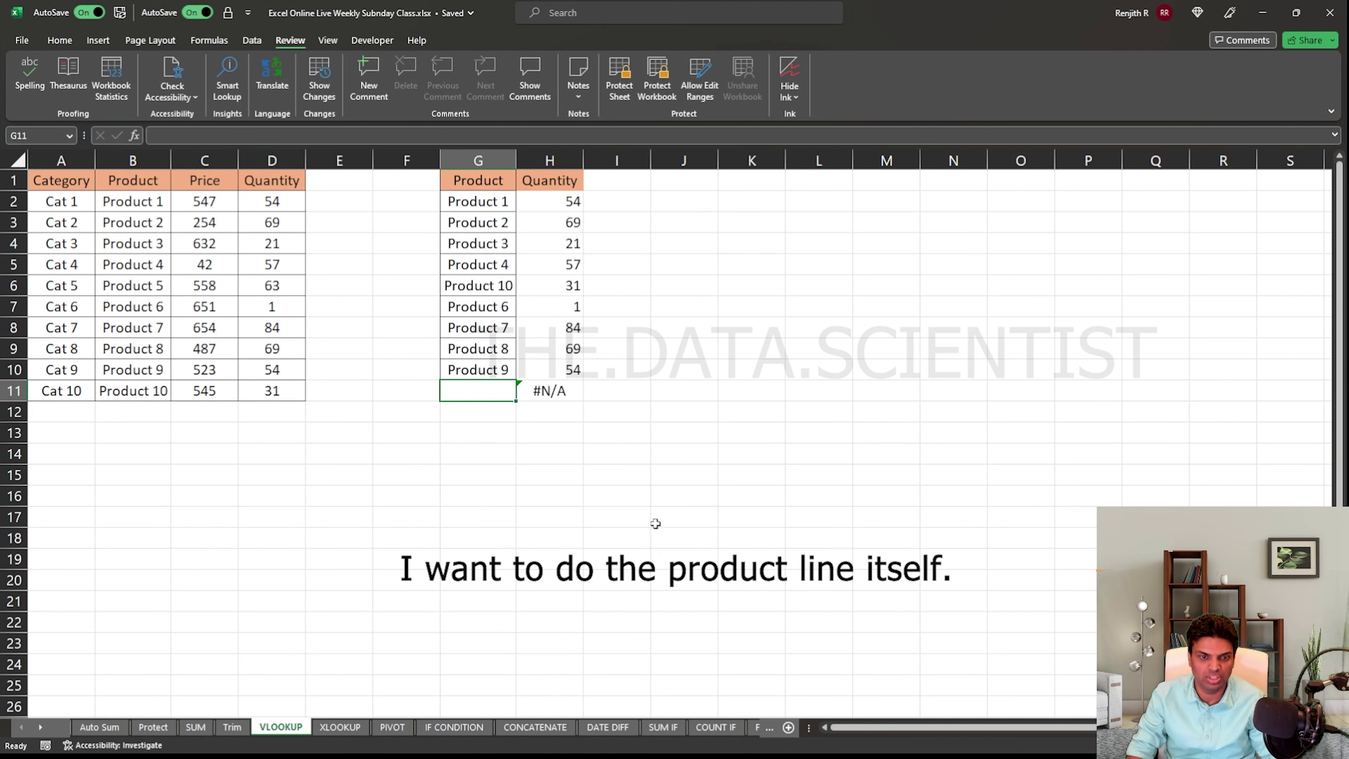
key("ctrl+d")
key("Right")
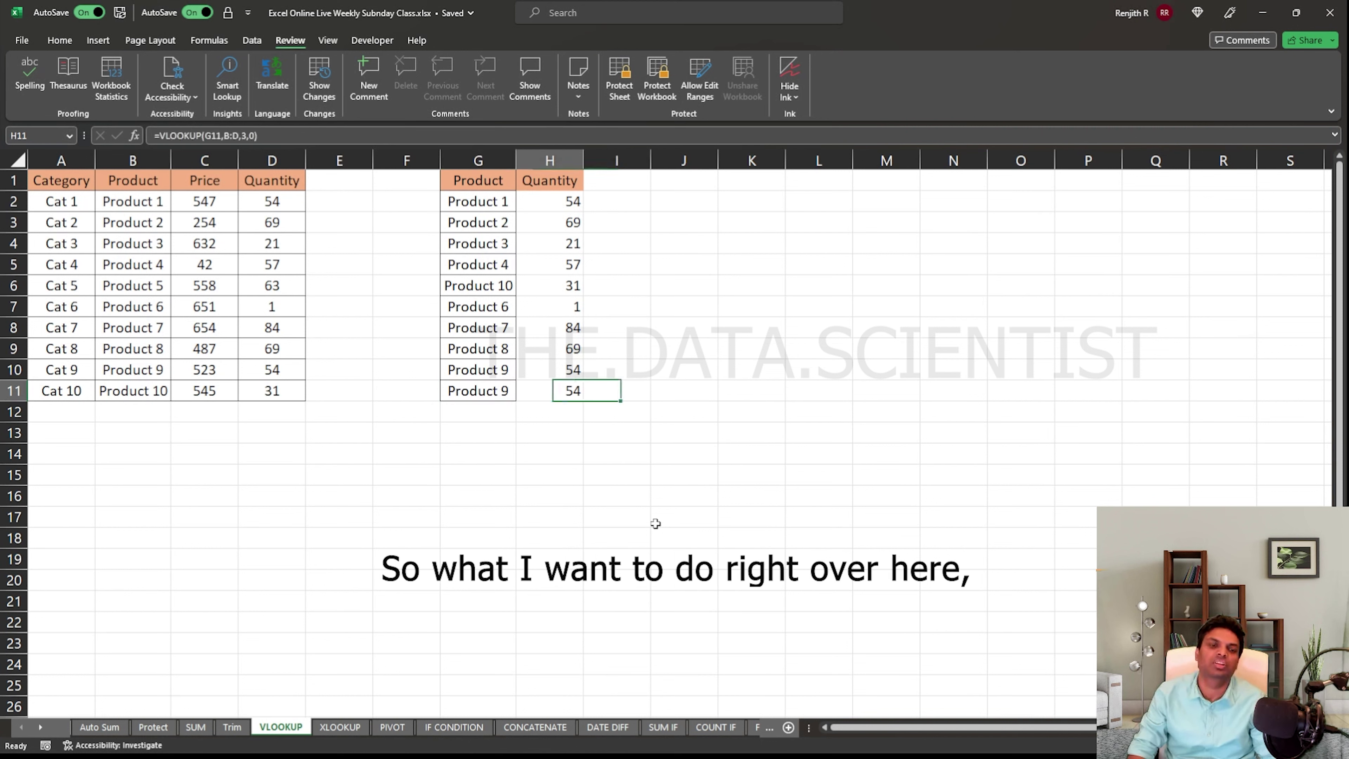
key("Left")
key("Up")
key("Up")
key("Up")
key("Up")
key("Up")
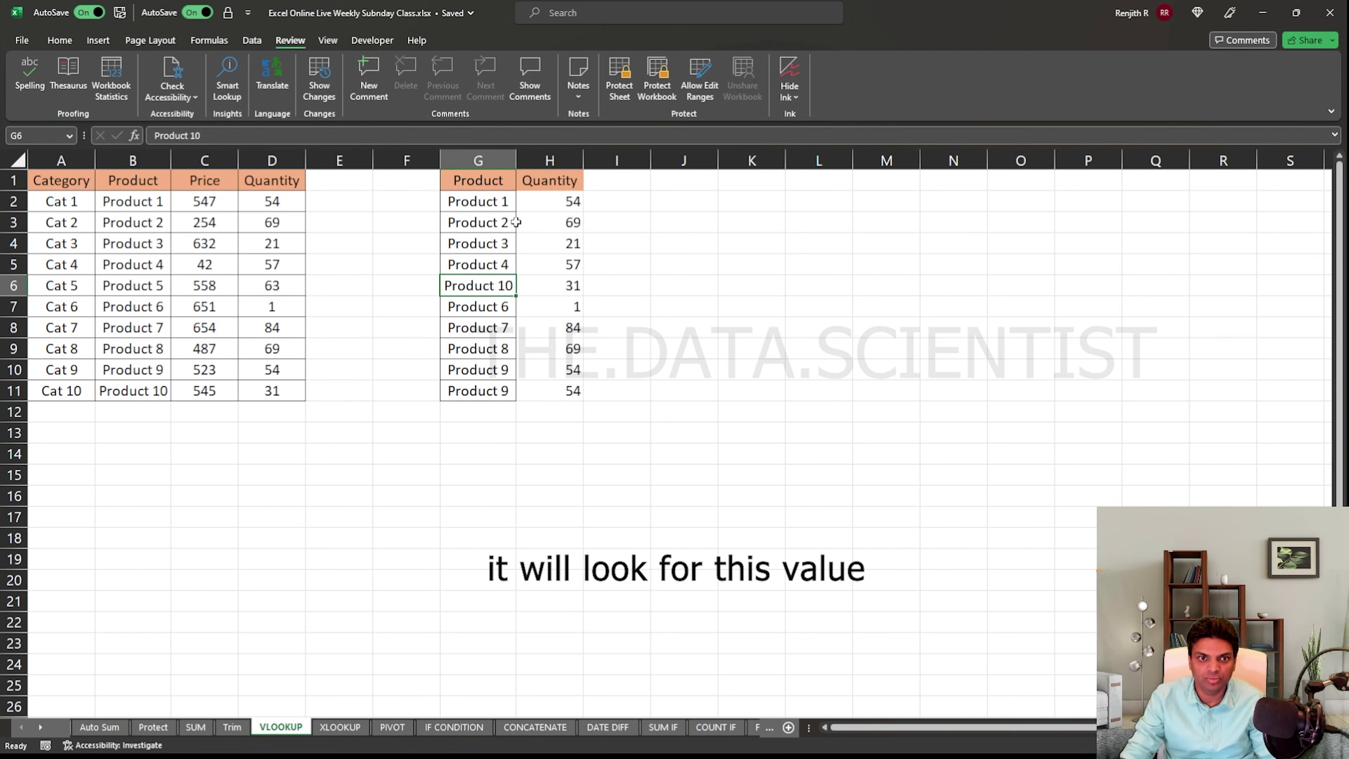
Add a 'Price' header in I1 of the second table
left_click(121, 161)
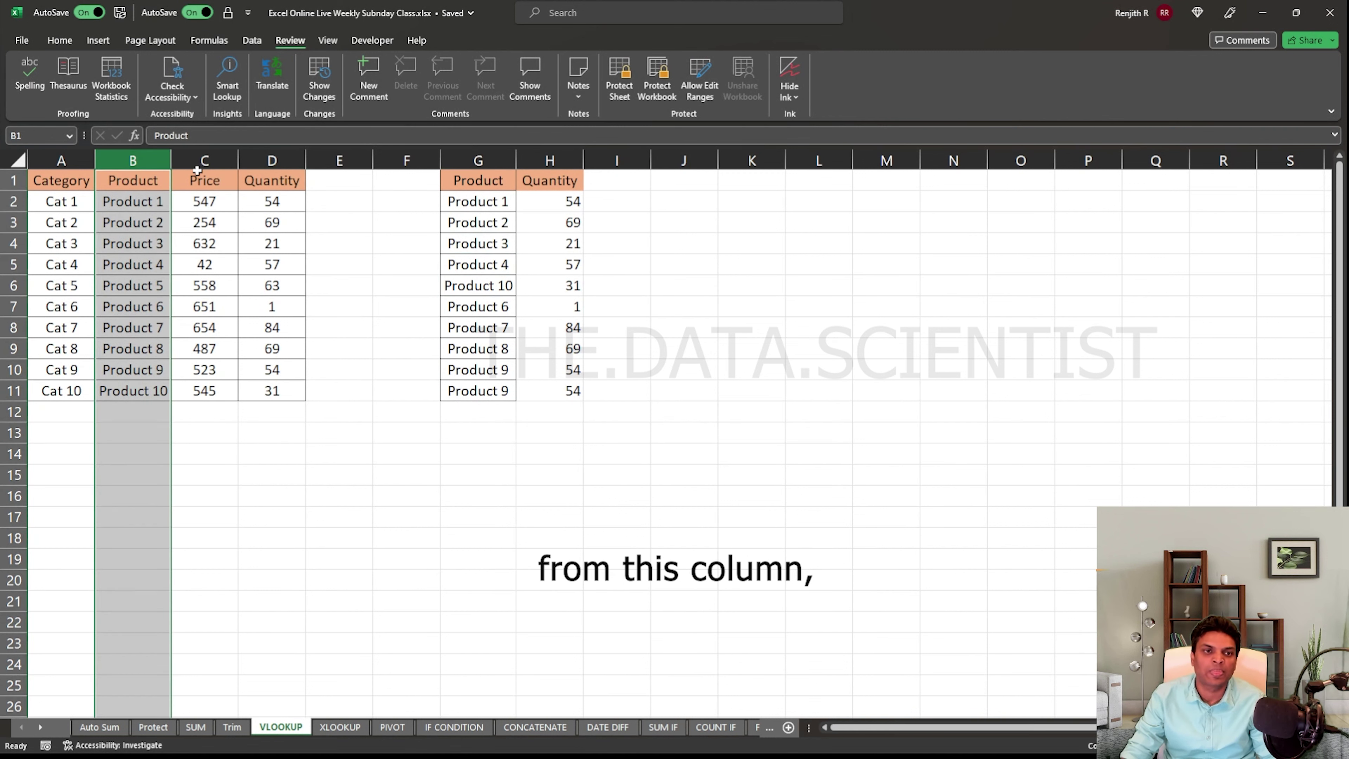
left_click(291, 157)
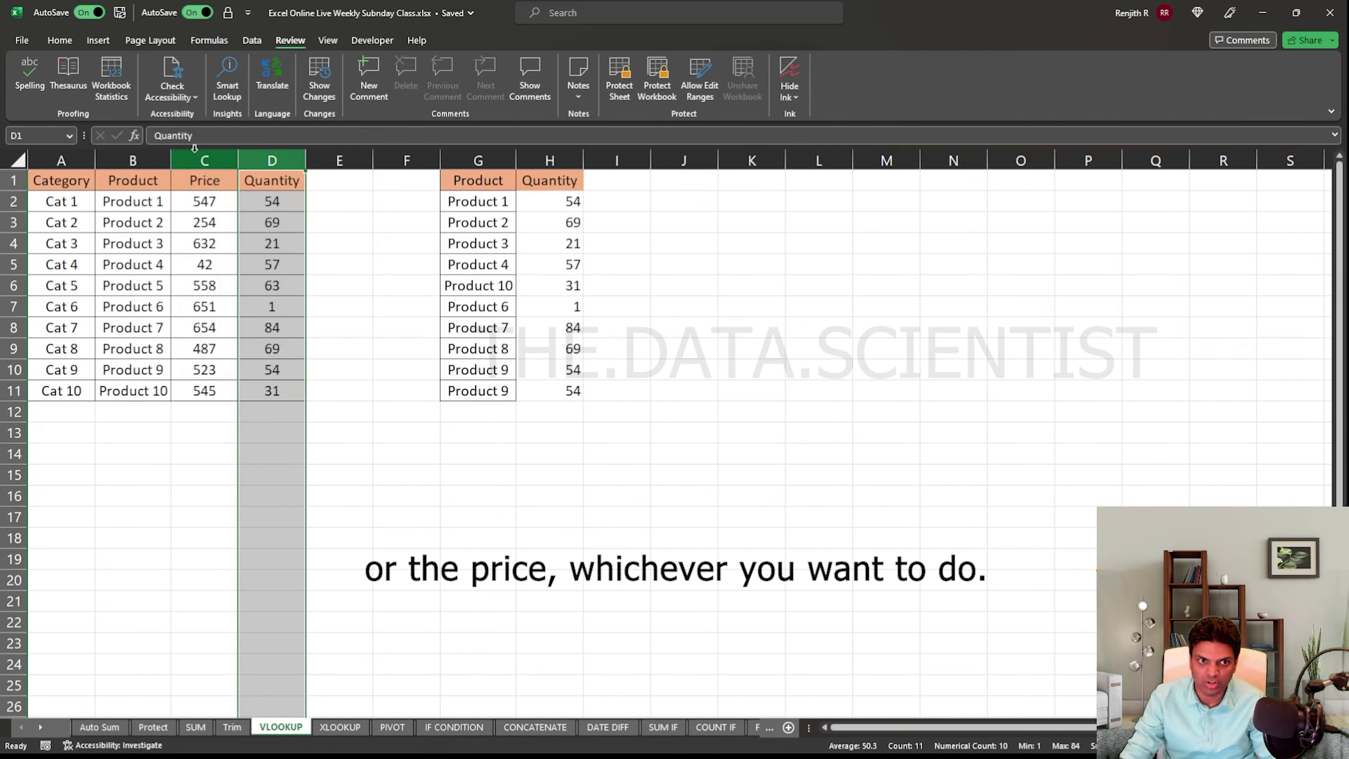
left_click(205, 160)
left_click(640, 201)
left_click(627, 180)
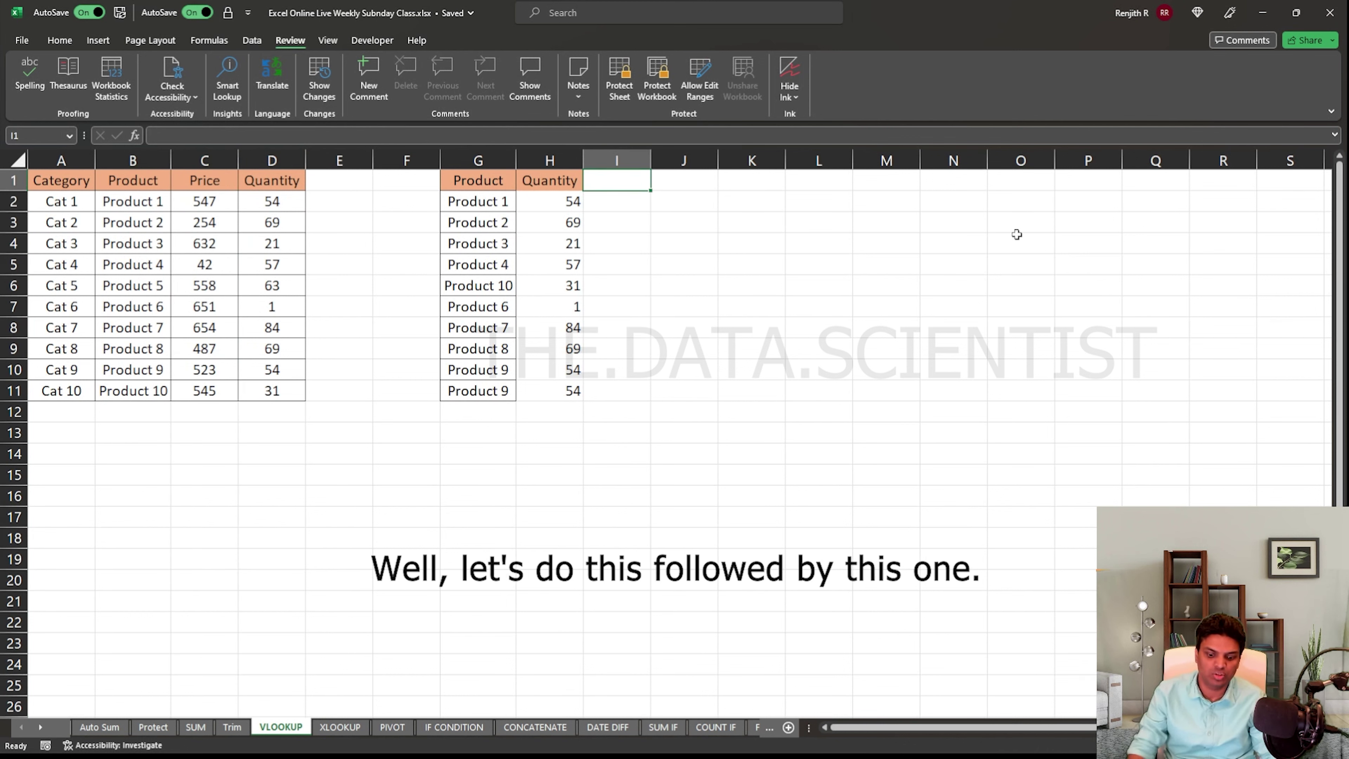
type("Price")
key("Return")
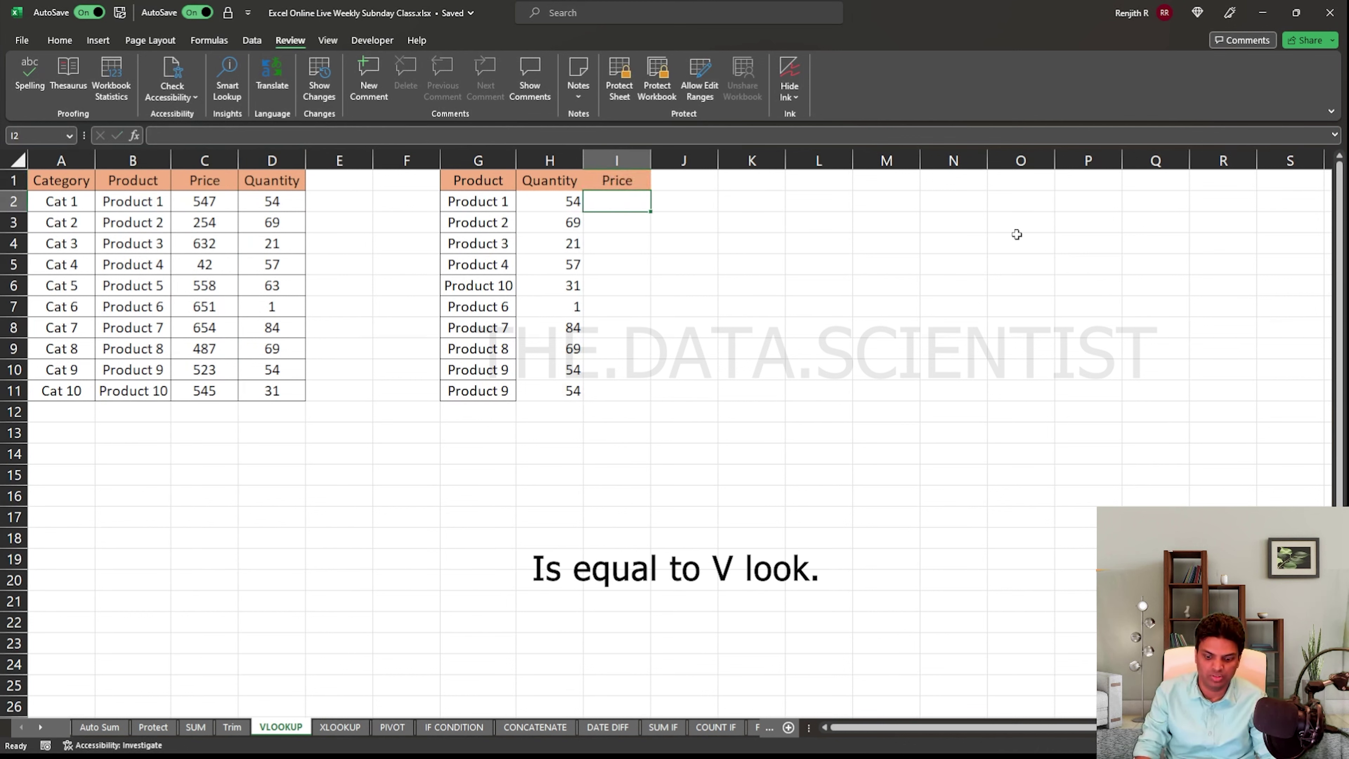
Enter =VLOOKUP(G2,B:C,2,0) in I2 to look up Product 1's price
type("=vlo")
key("Tab")
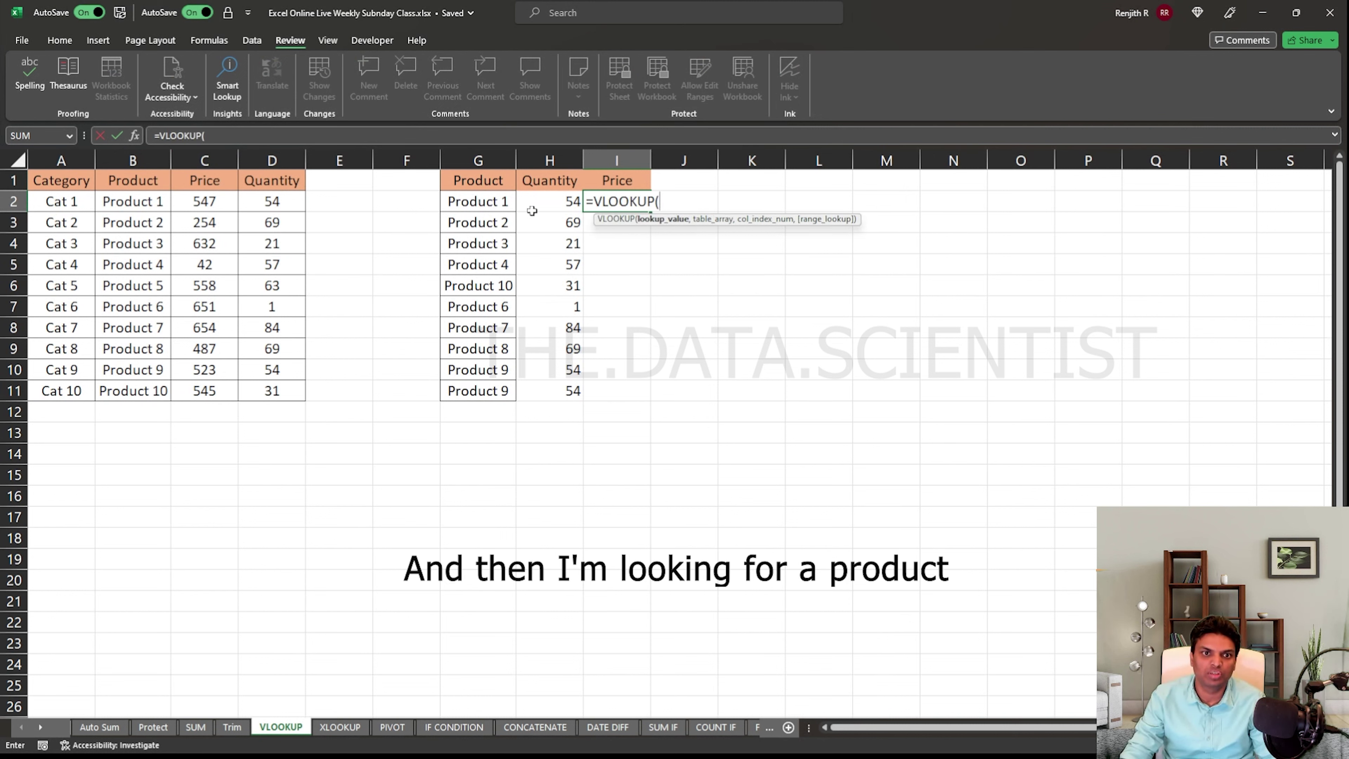
left_click(499, 204)
type(",")
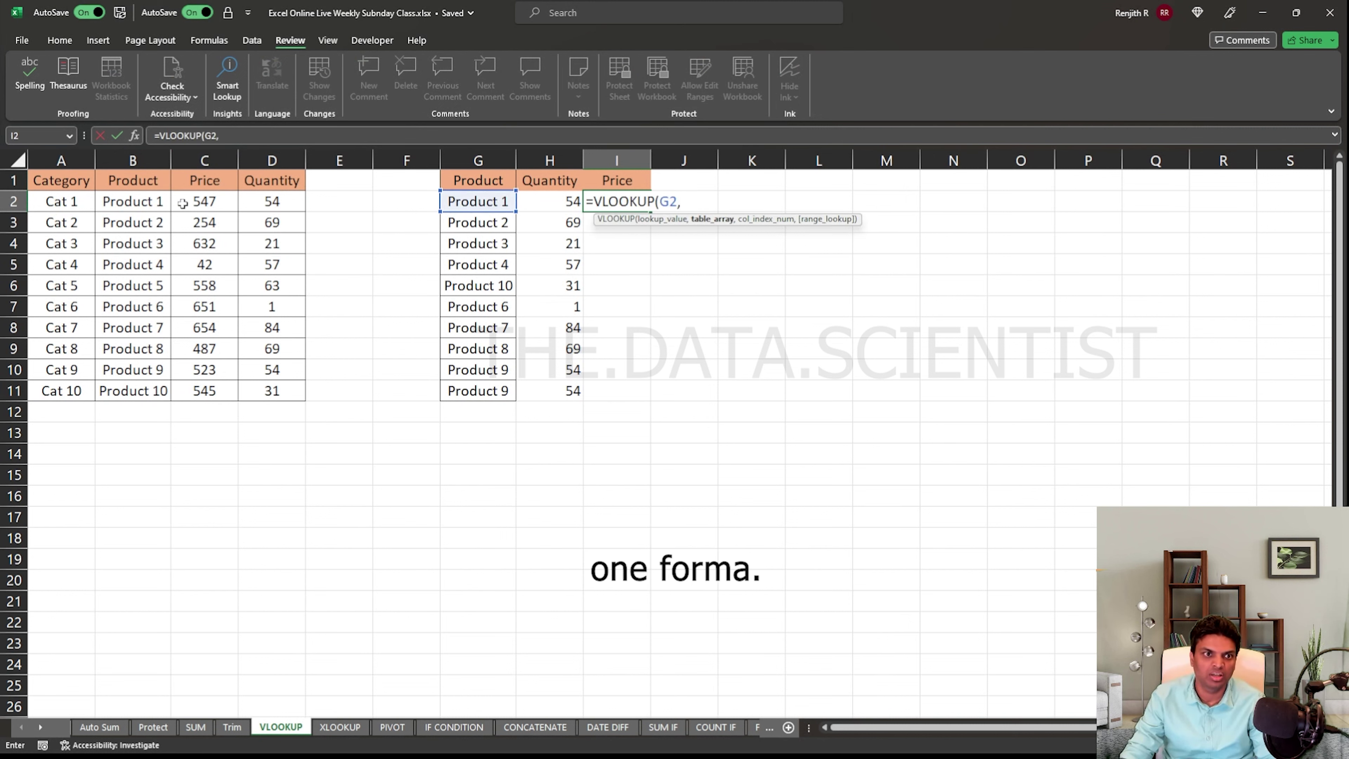
left_click(130, 159)
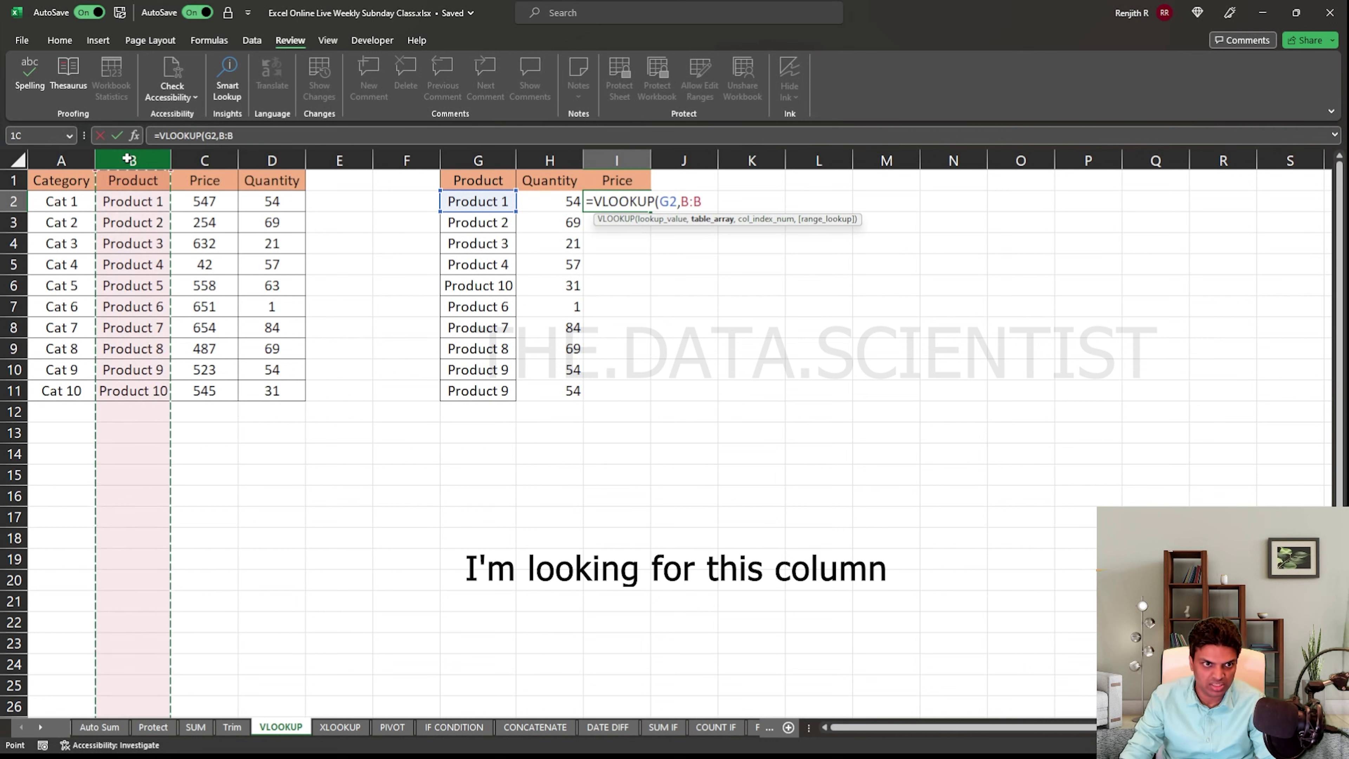
left_click_drag(134, 158, 216, 161)
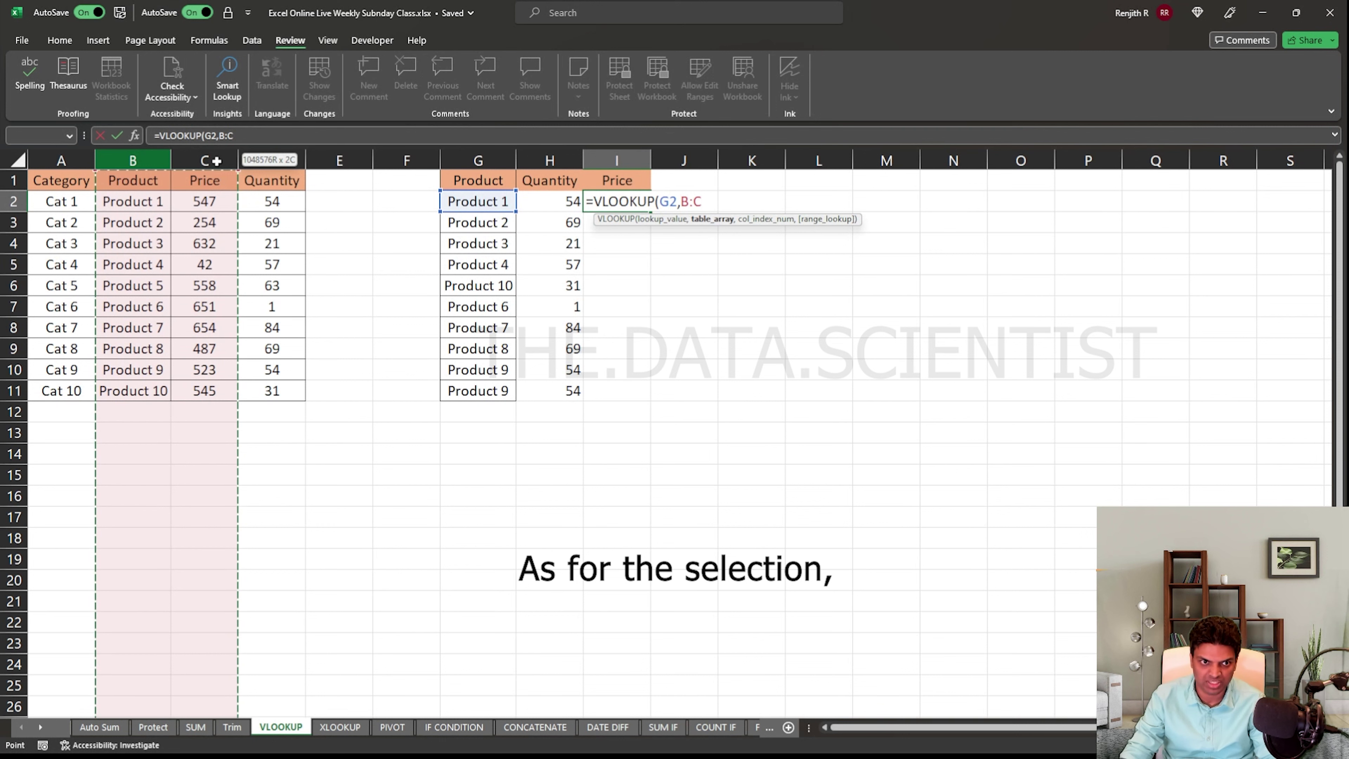
type(",2,0")
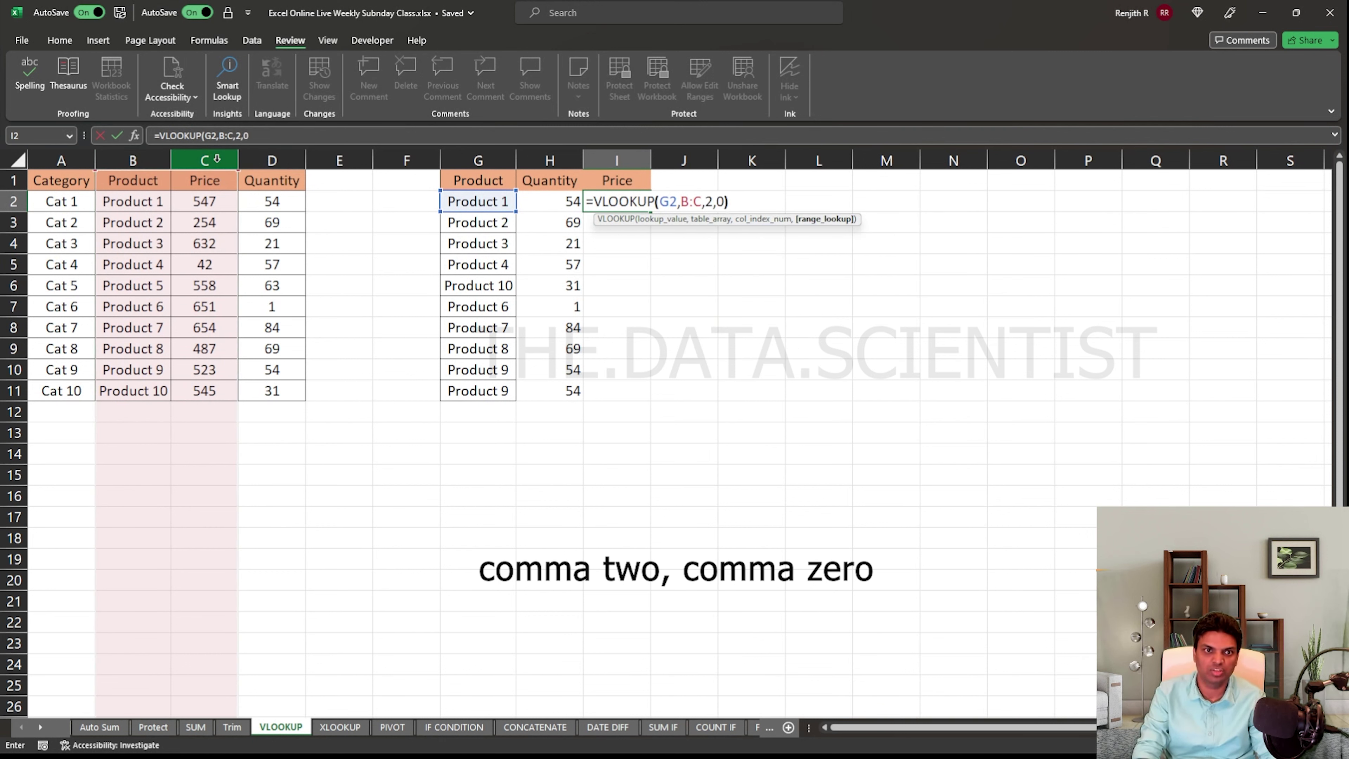
key("Return")
Fill the price lookup down I2:I11 with Ctrl+D
key("Left")
key("ctrl+Down")
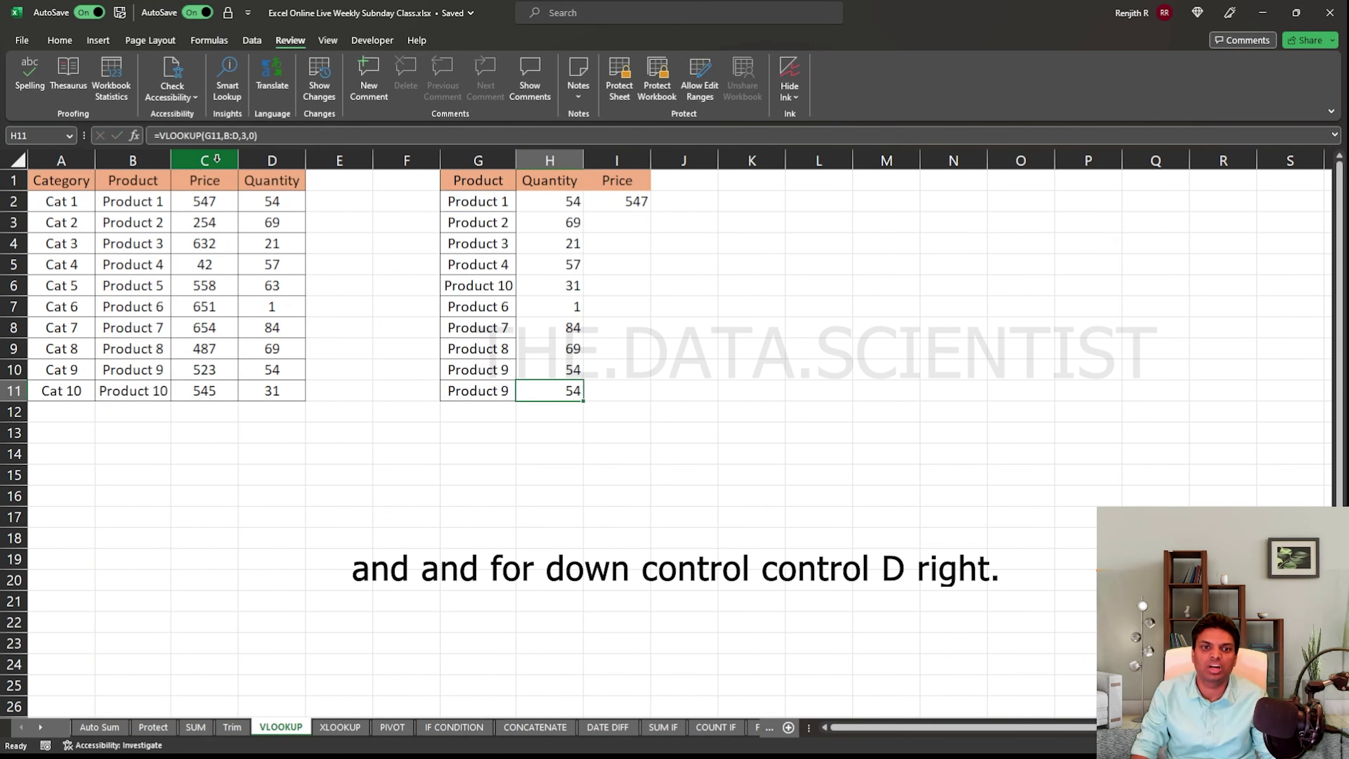
key("Right")
key("ctrl+shift+Up")
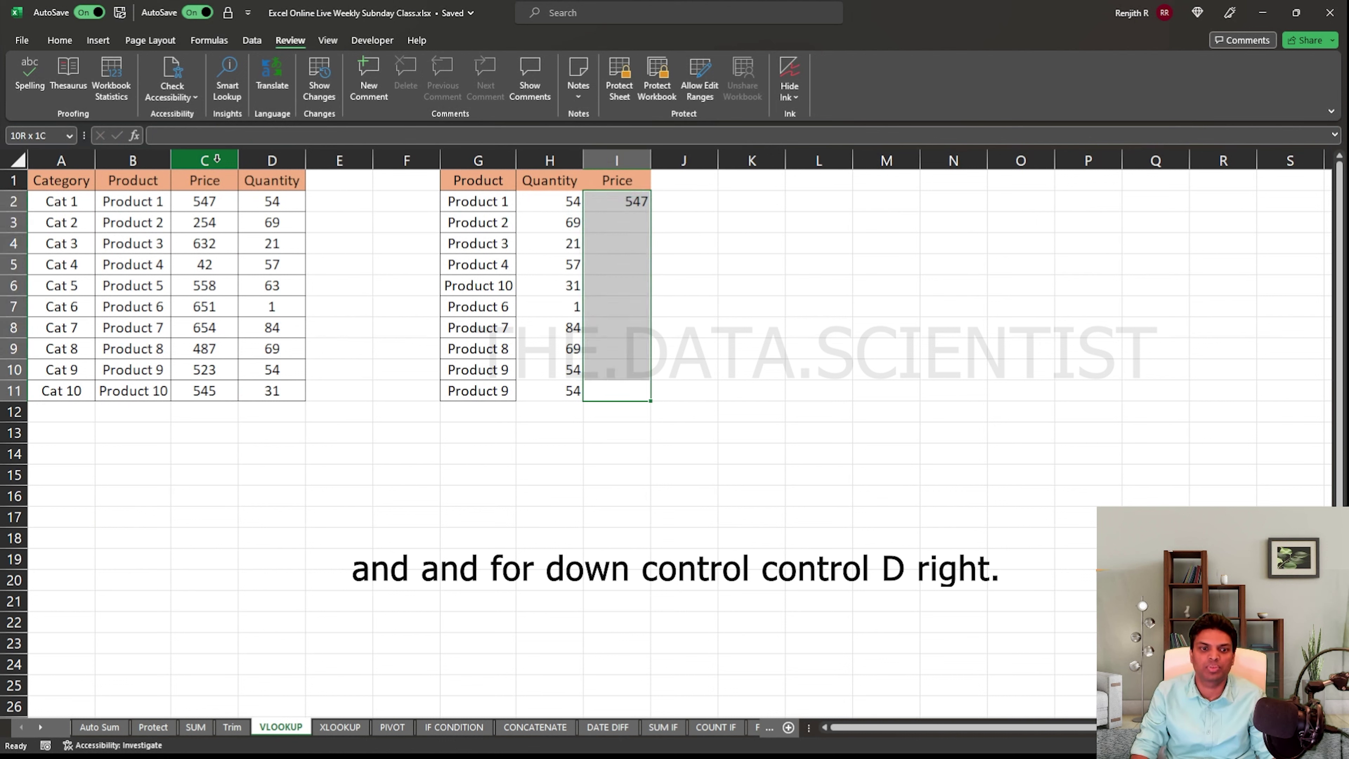
key("ctrl+d")
key("Down")
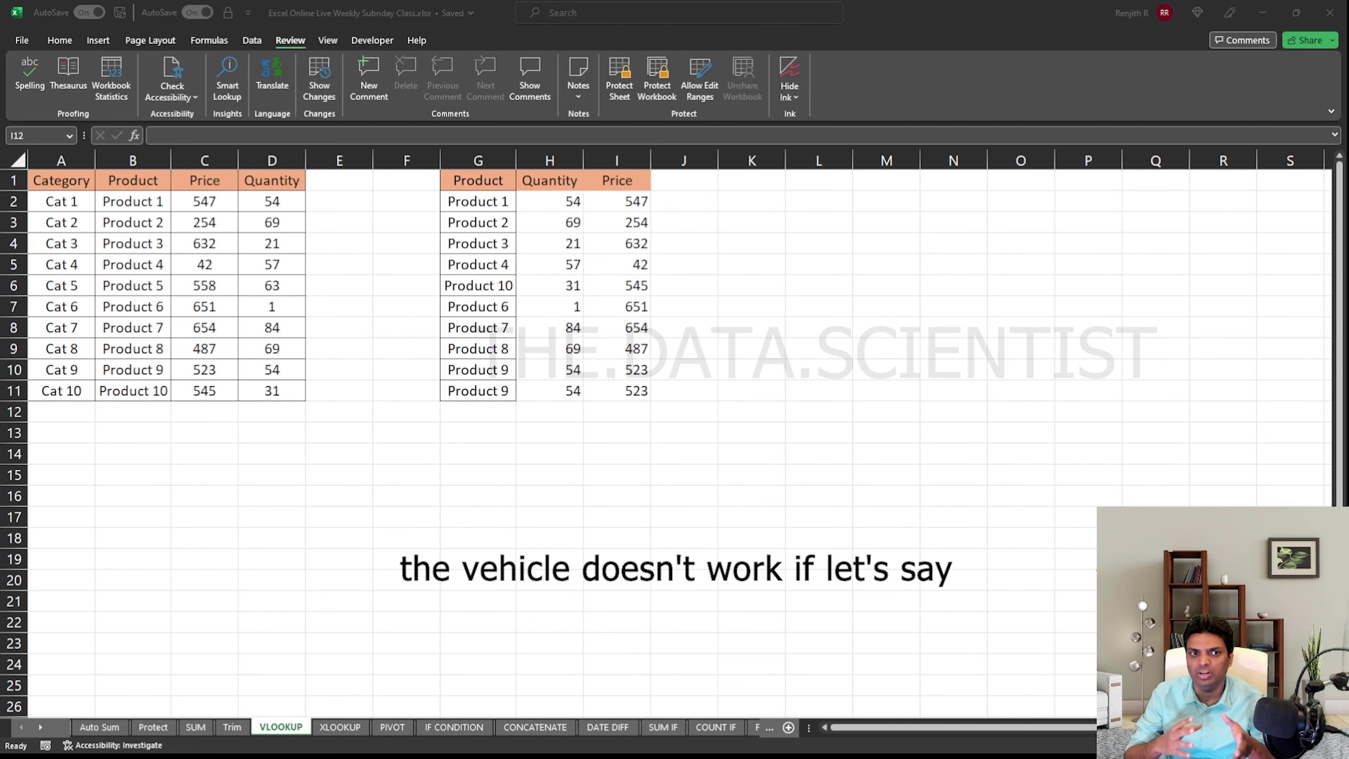
Add a 'Category' header in J1
key("alt+Tab")
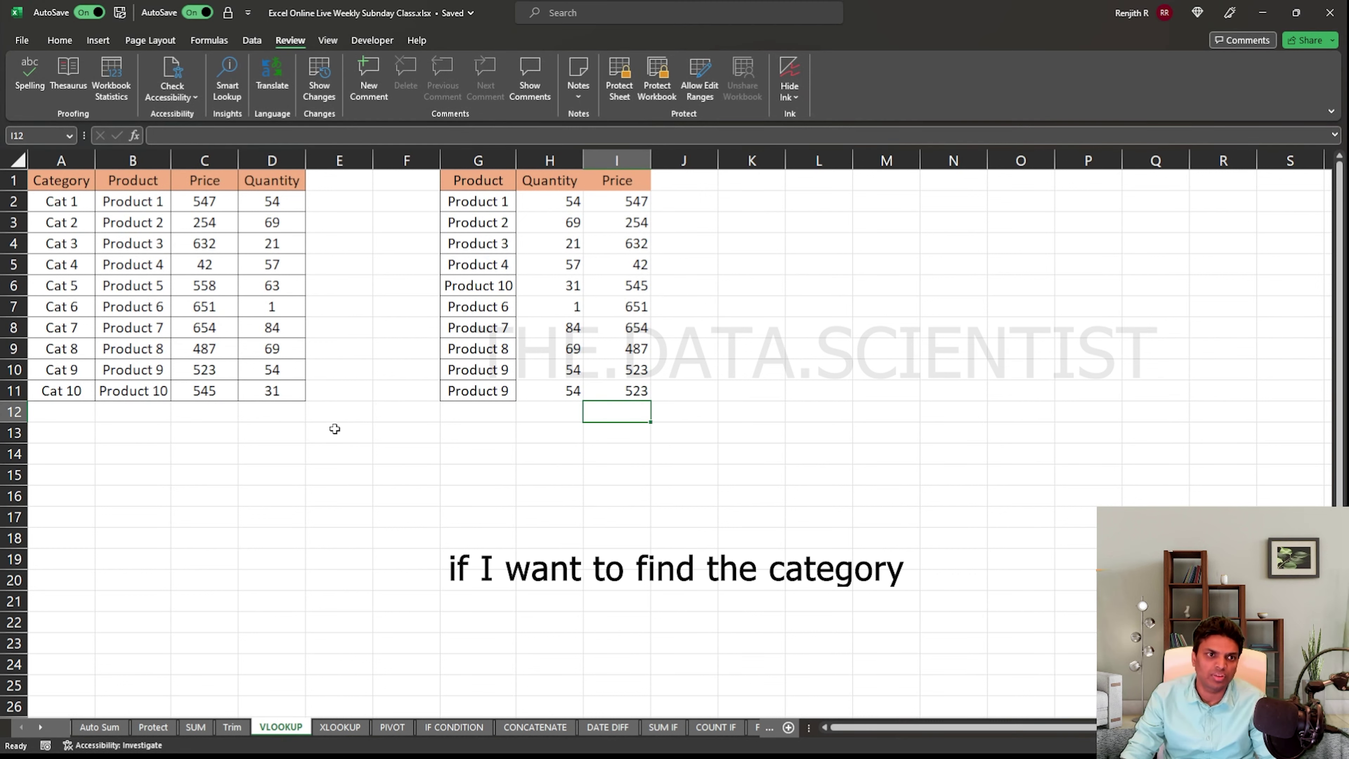
left_click(72, 200)
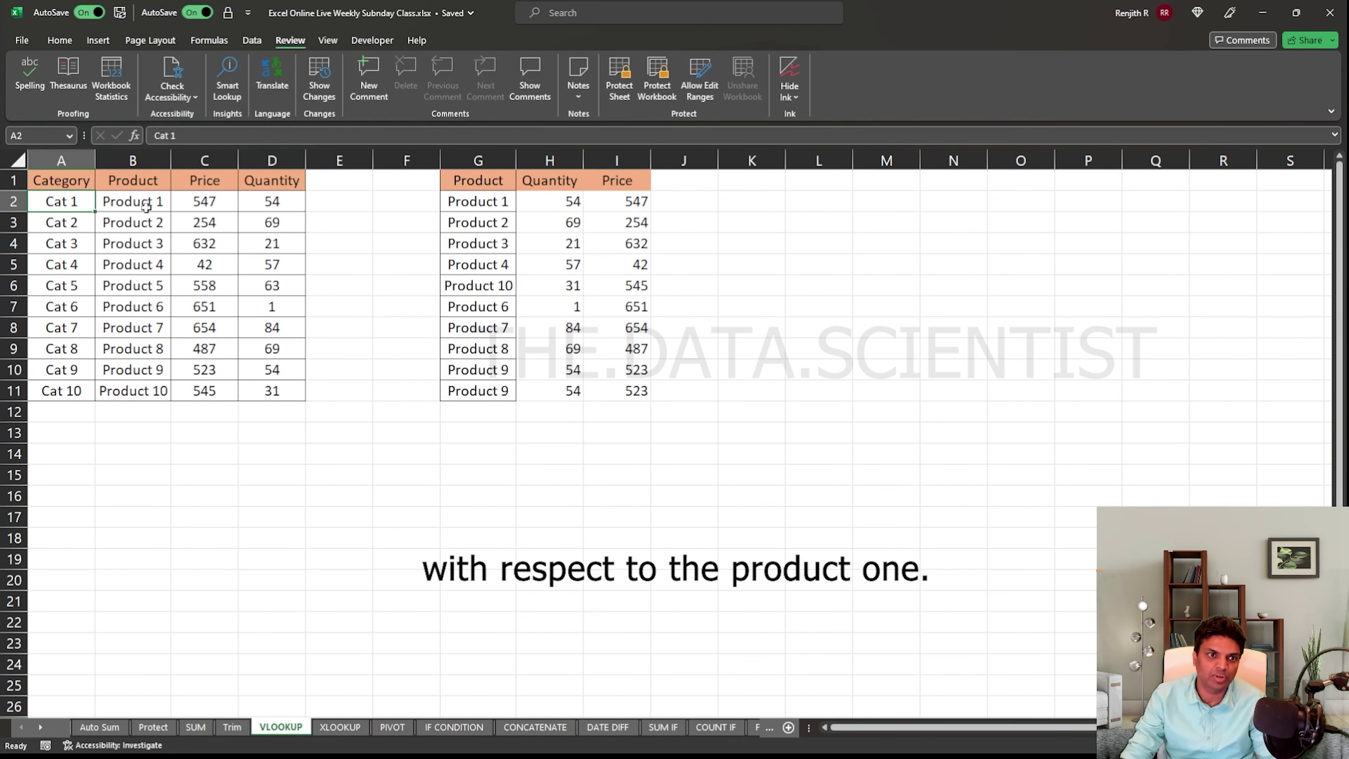
key("Right")
left_click(704, 181)
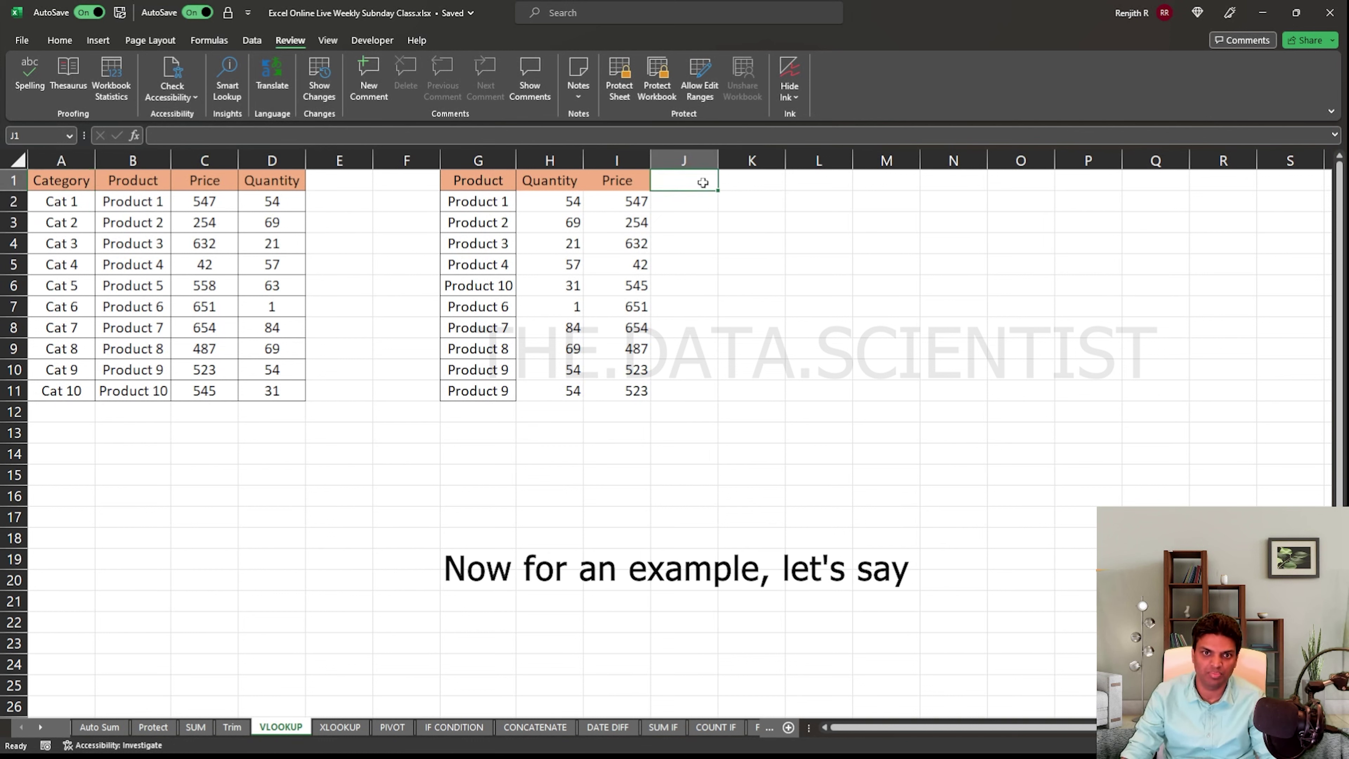
type("Category")
key("Return")
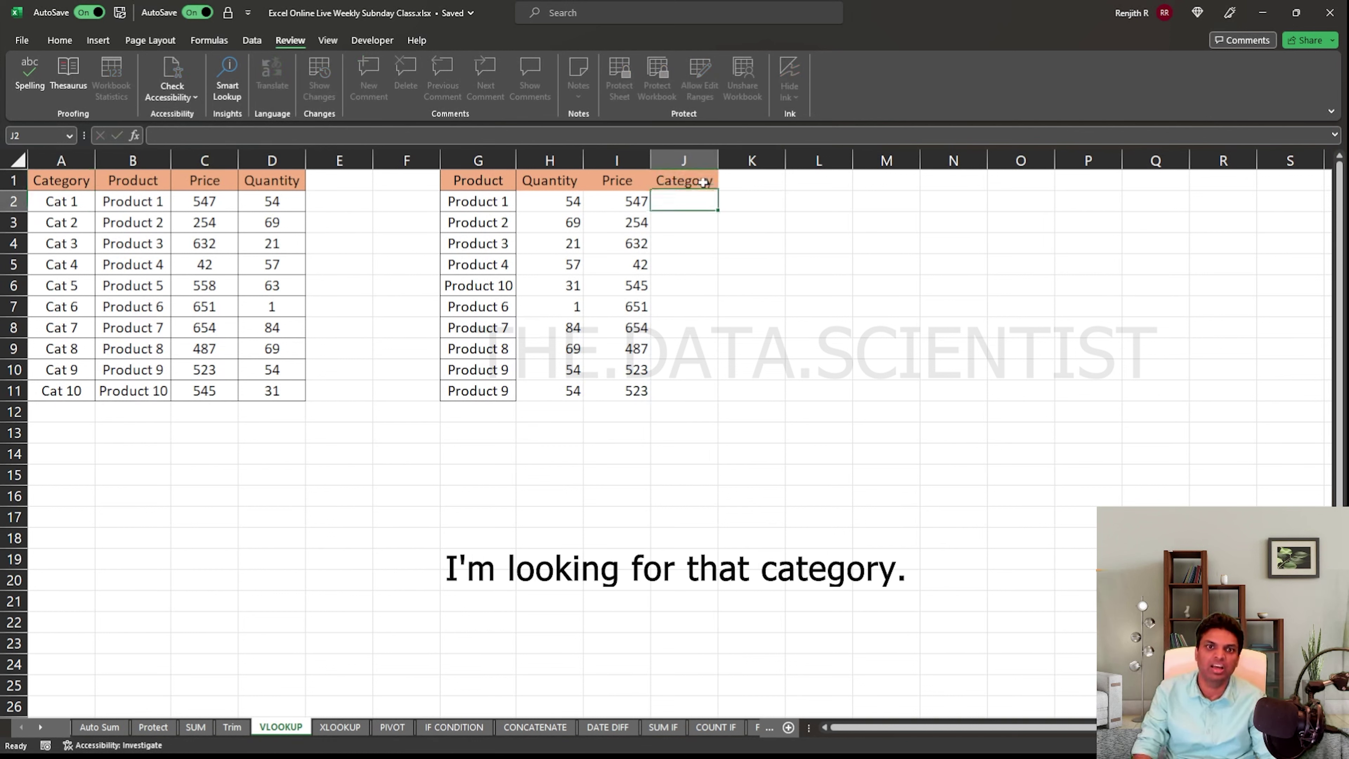
Enter =VLOOKUP(G2,A:B,2,0) in J2, which returns #N/A
type("=VLOOKUP(")
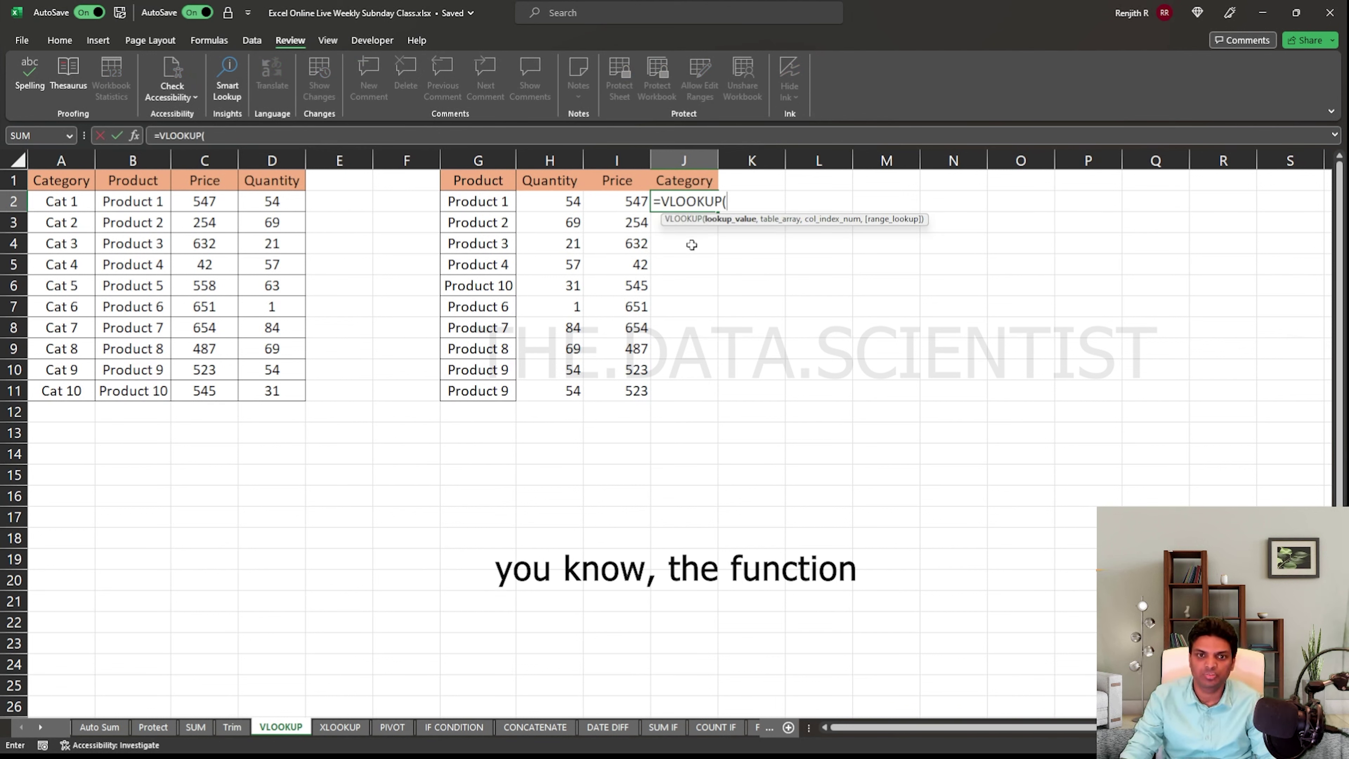
left_click(503, 202)
type(",")
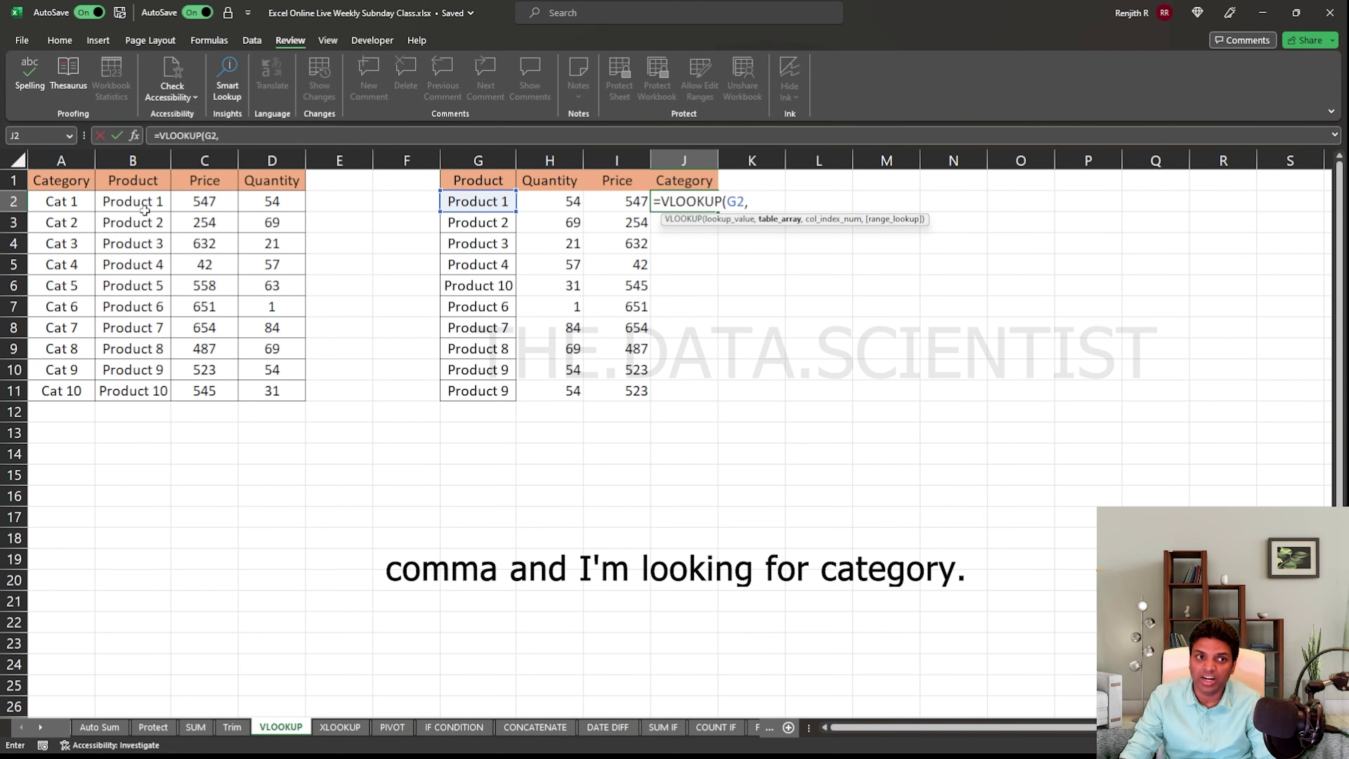
left_click(154, 161)
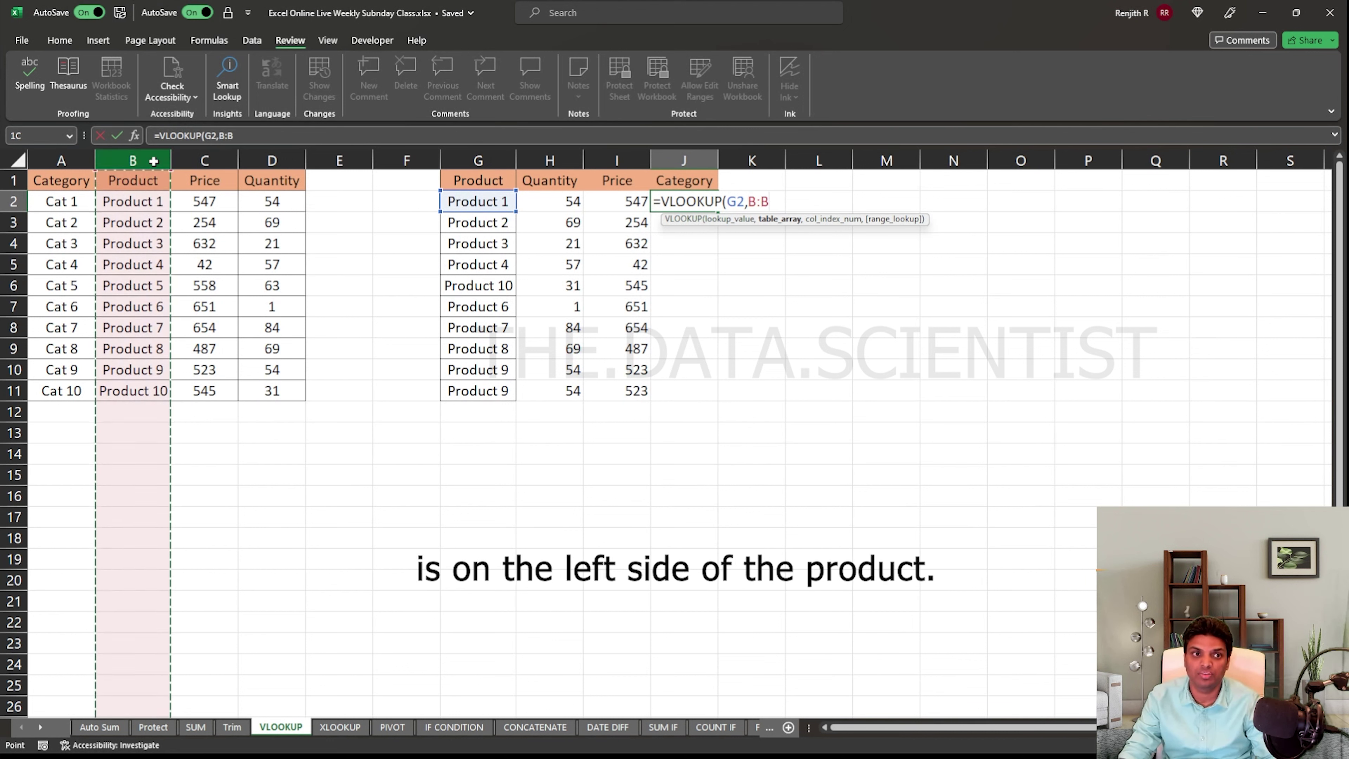
left_click_drag(154, 161, 75, 154)
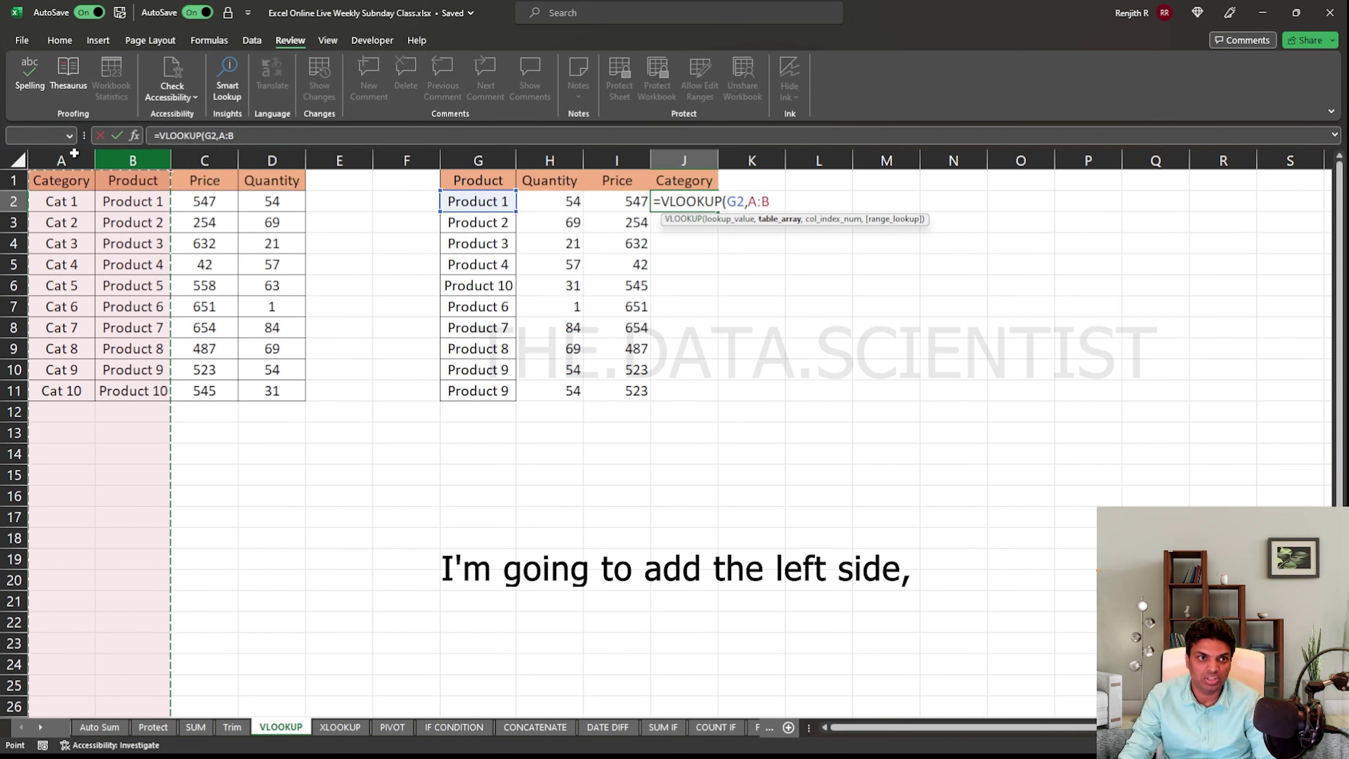
left_click_drag(75, 153, 75, 151)
type(",")
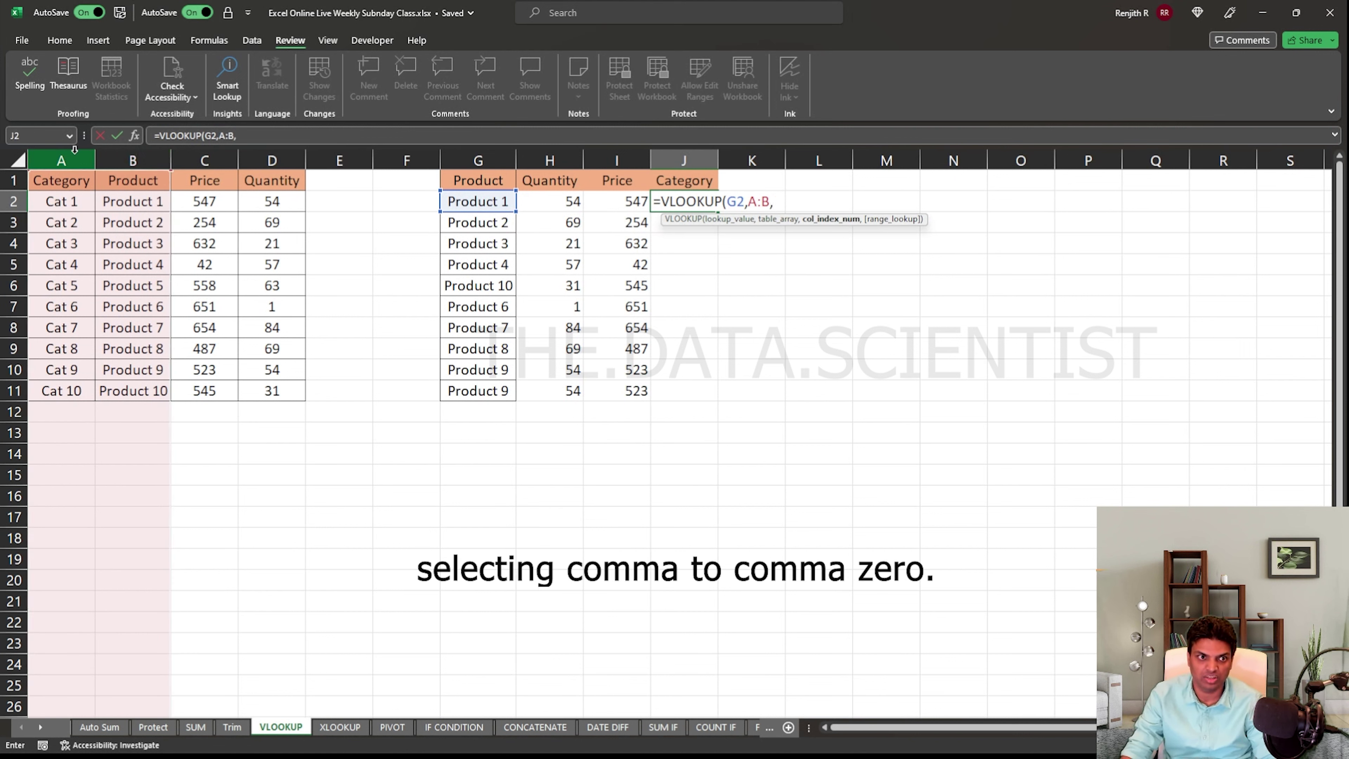
type("2,")
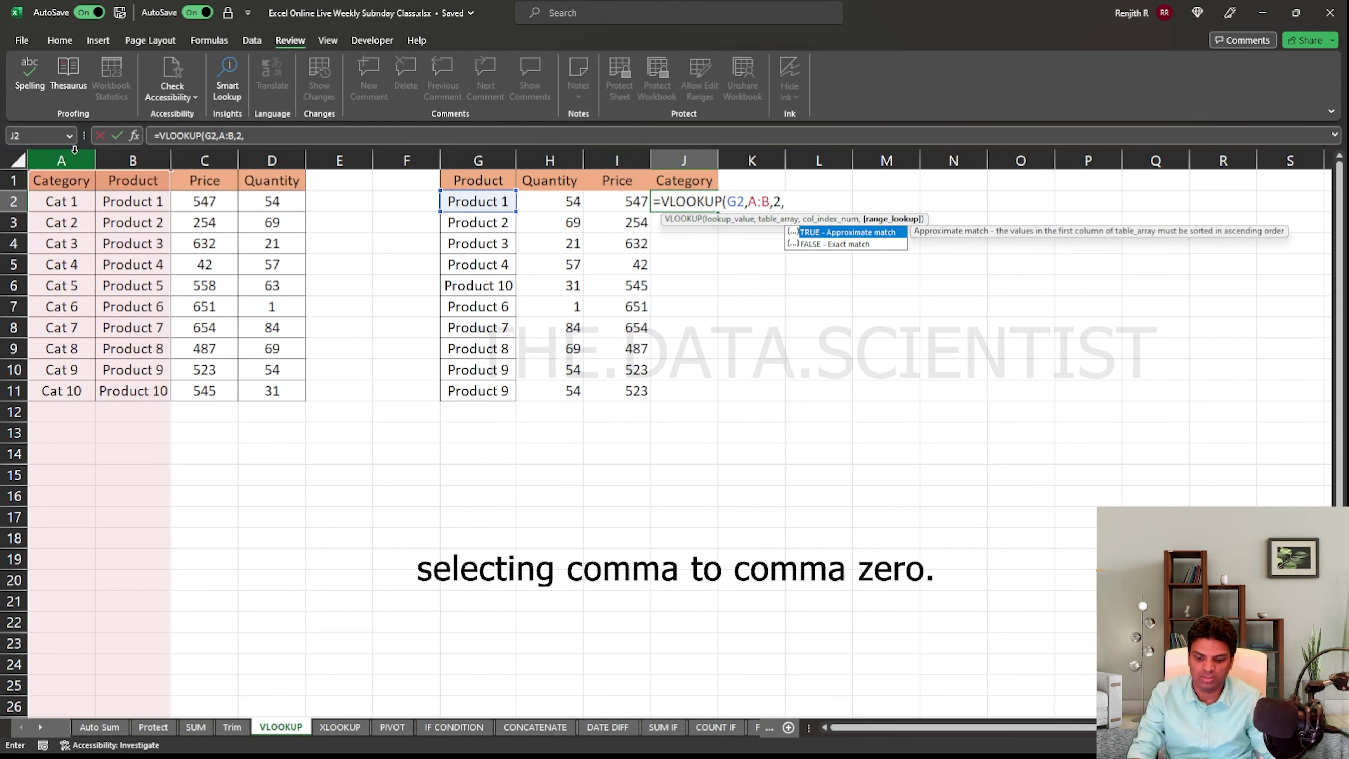
type("0")
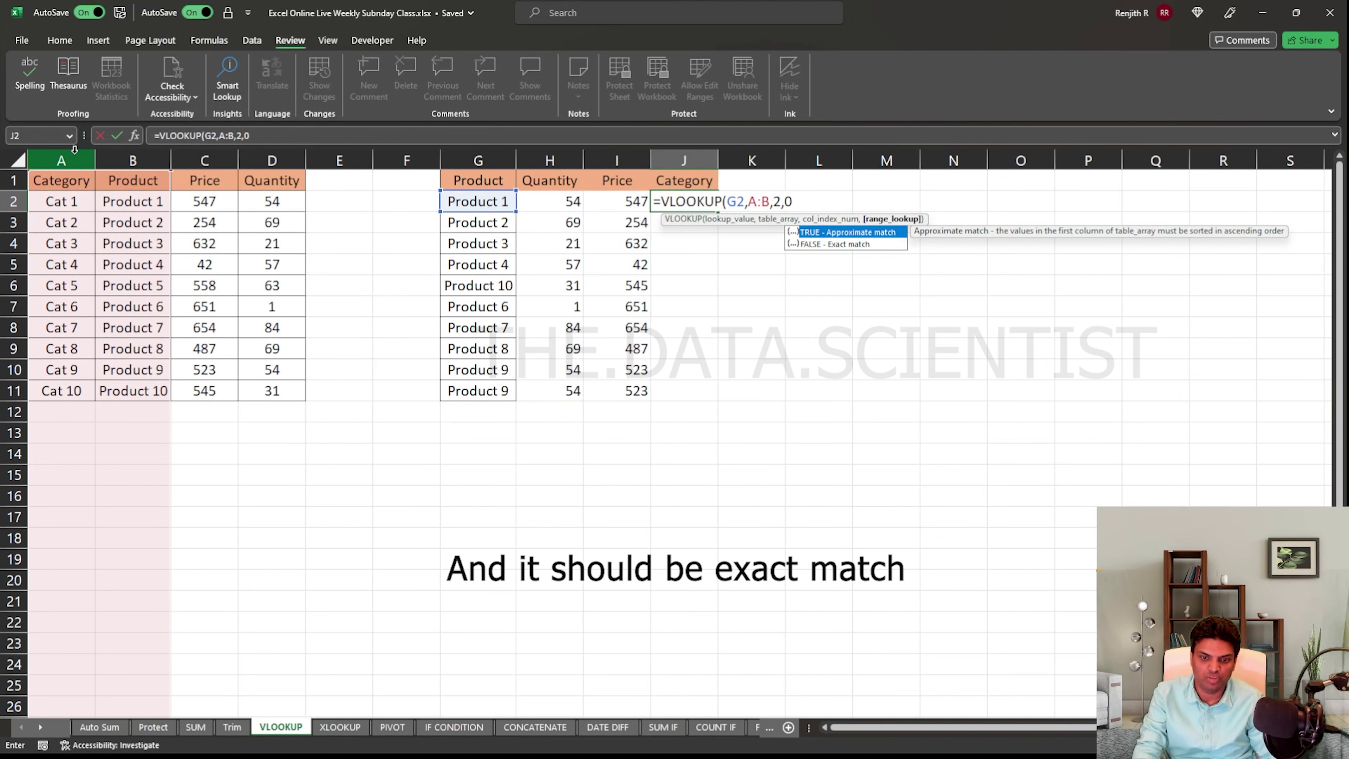
key("Return")
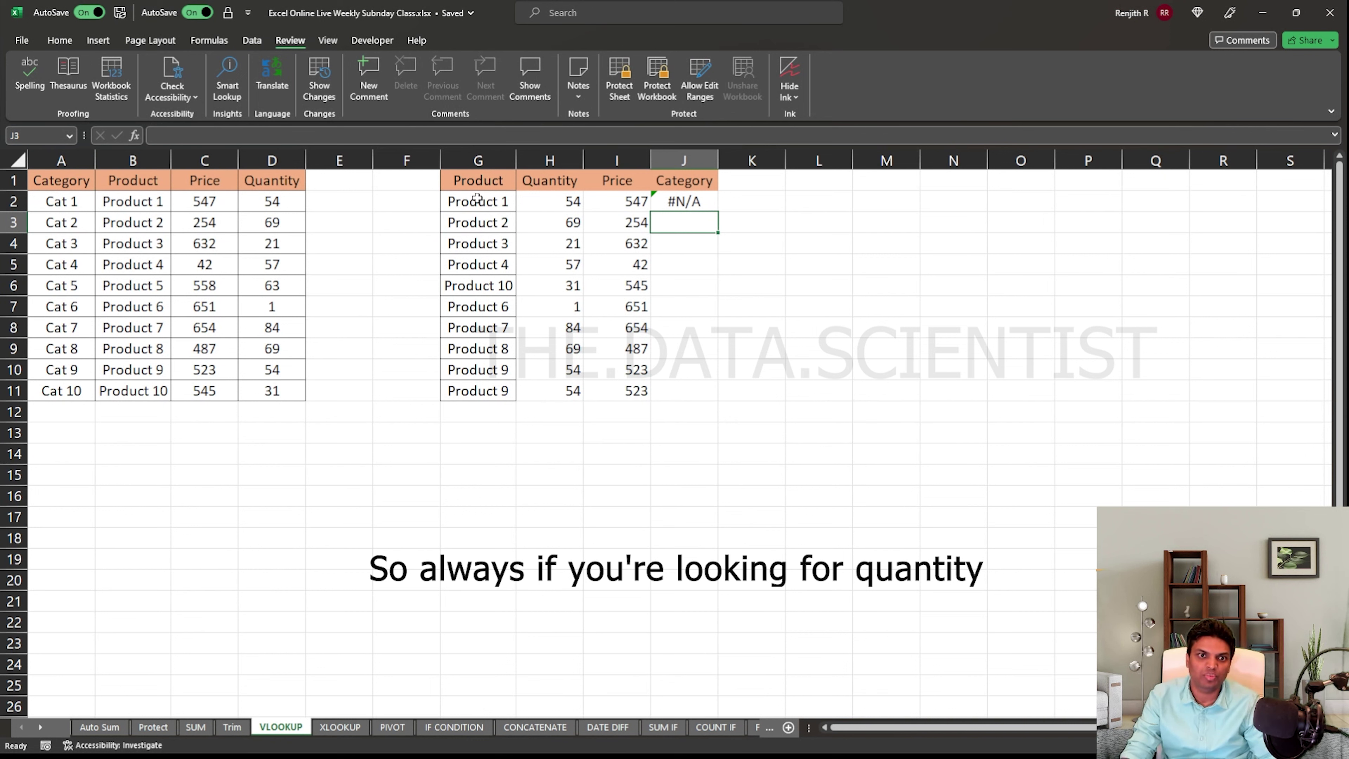
Review the H2 formula and source table, then go to the XLOOKUP sheet
left_click(558, 196)
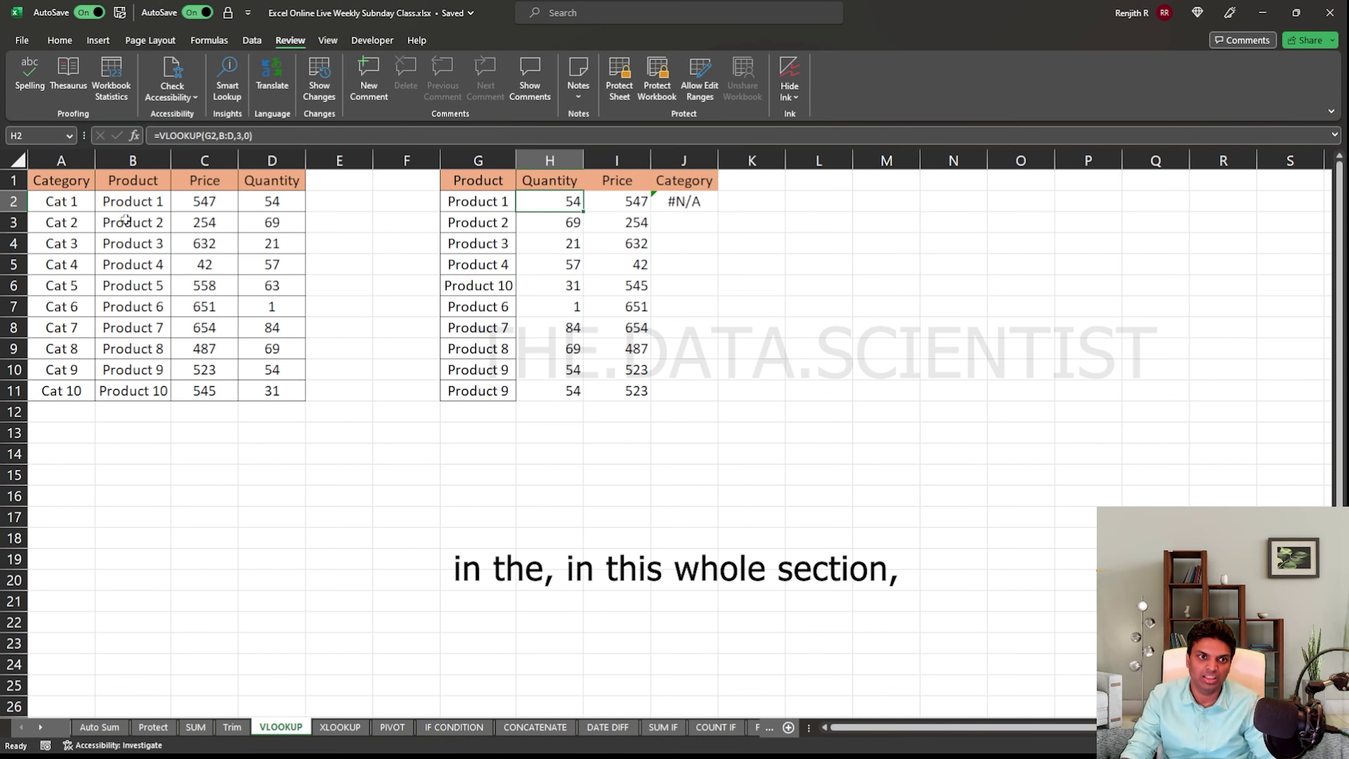
mouse_move(142, 186)
left_mouse_down()
mouse_move(276, 343)
mouse_move(289, 383)
left_mouse_up()
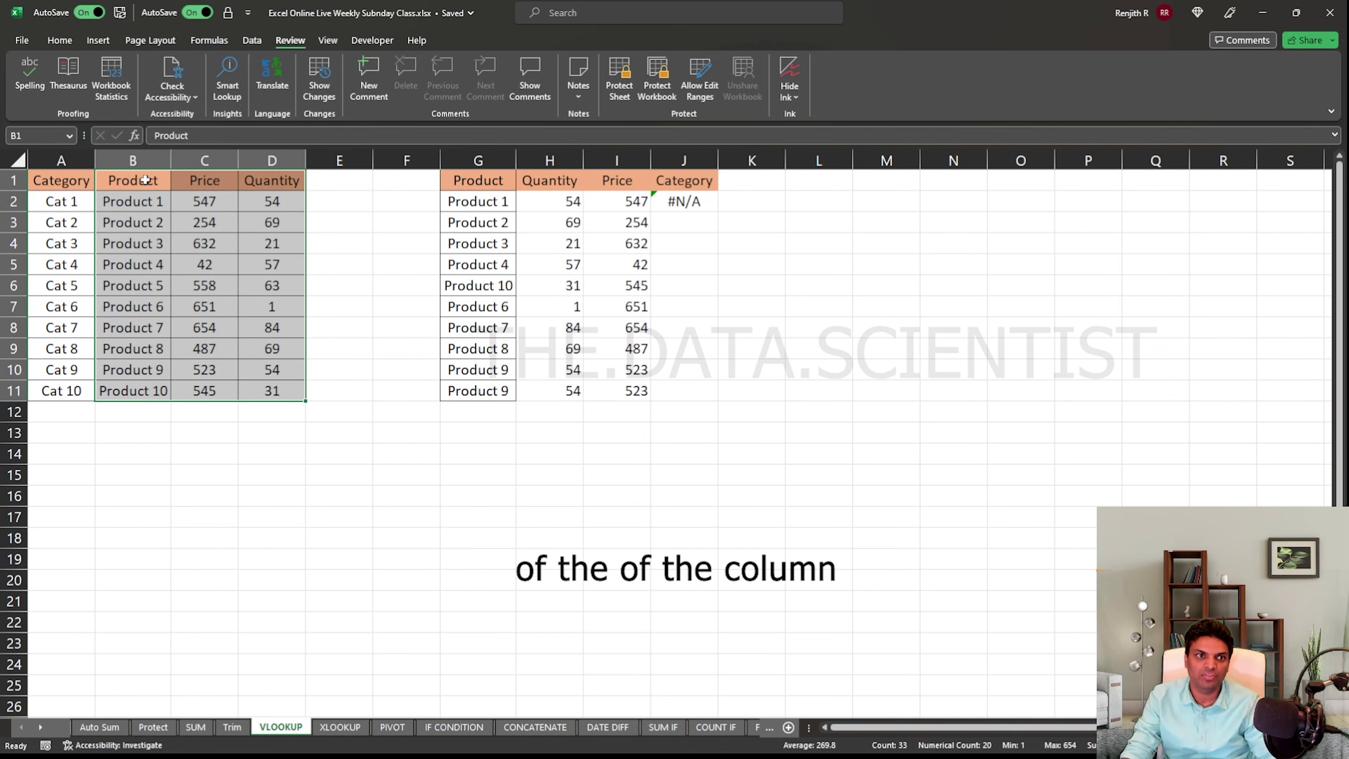
left_click(142, 182)
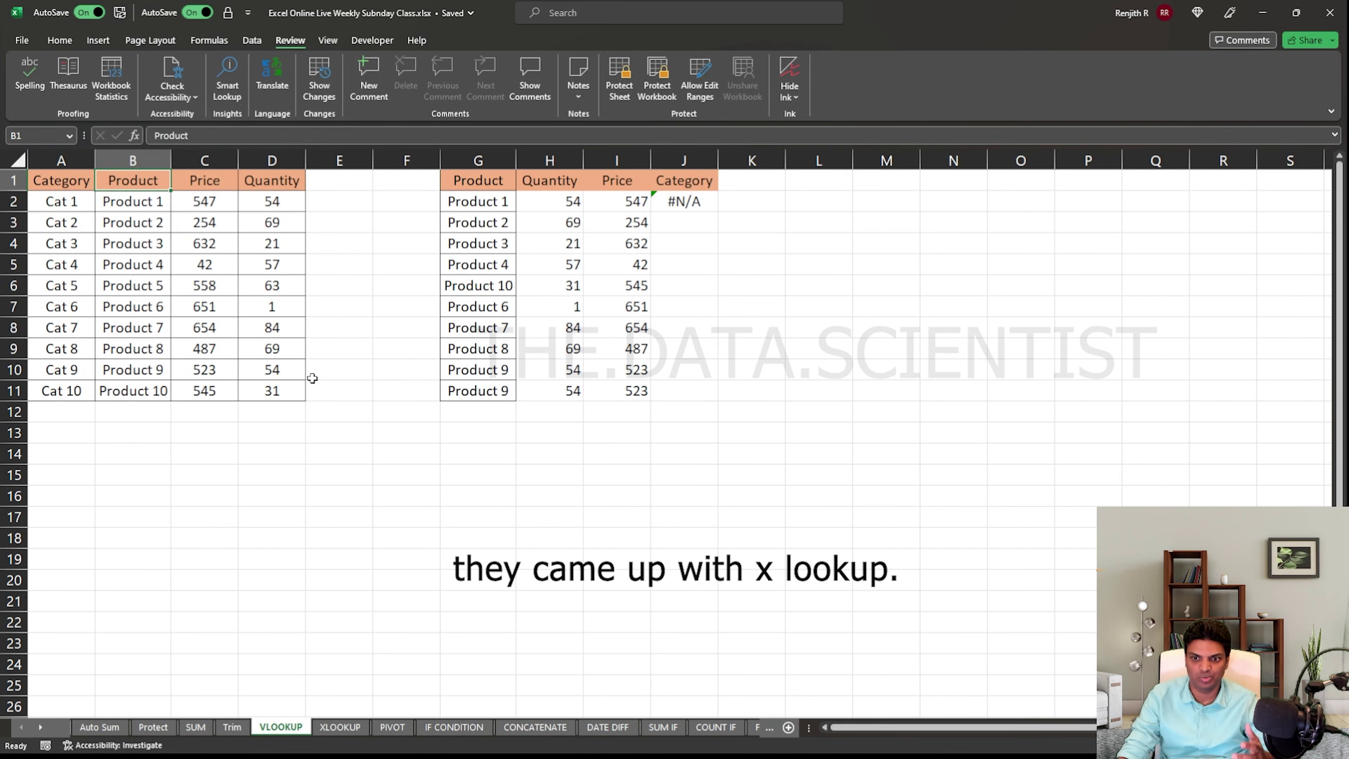
left_click(340, 727)
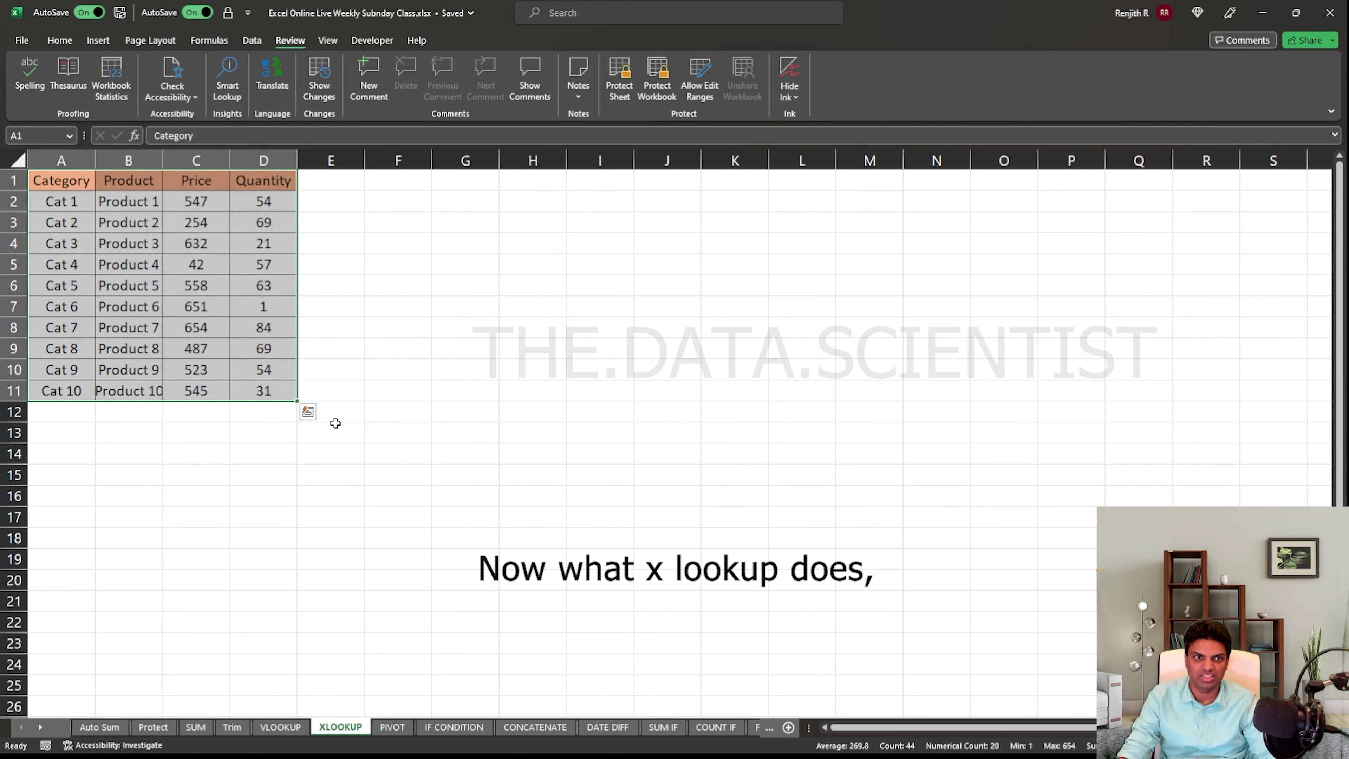
Copy the header row A1:D1 (Category, Product, Price, Quantity) into G1:J1
left_click(436, 269)
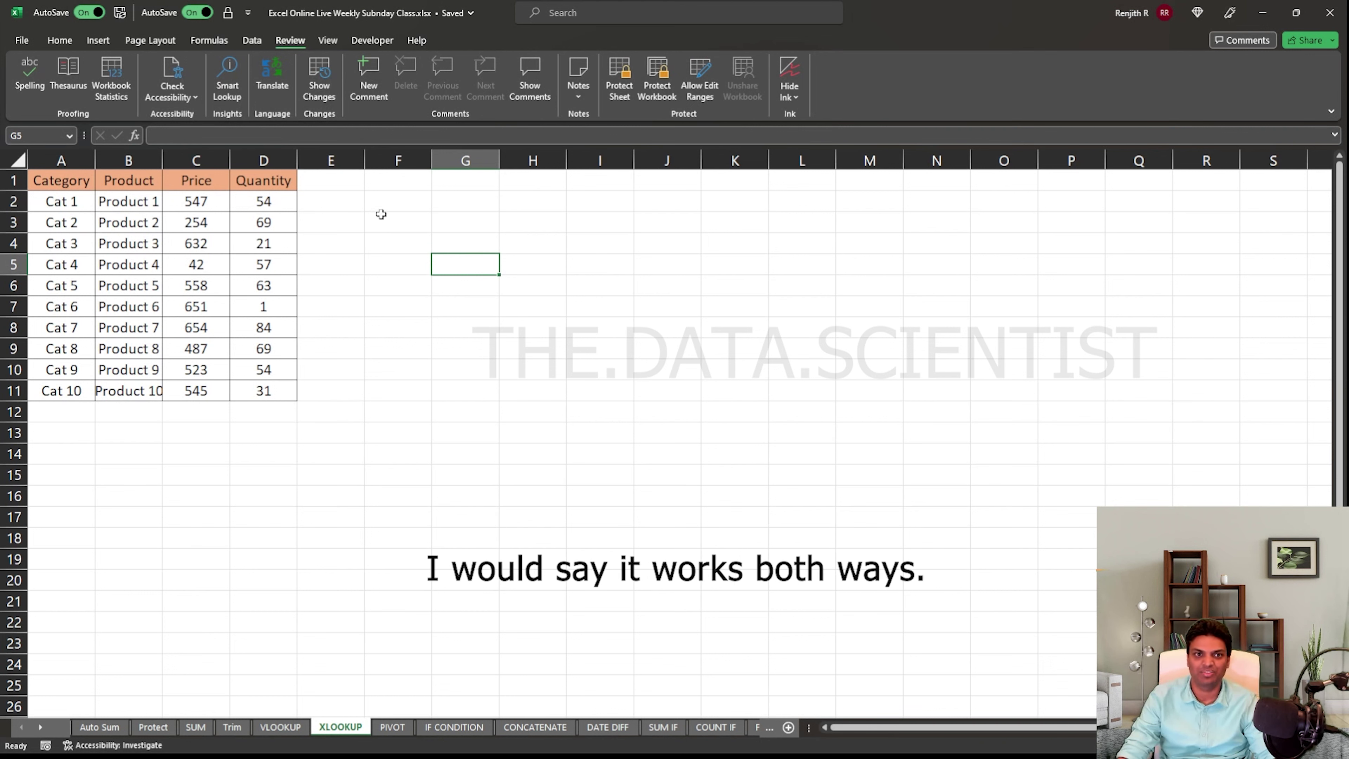
left_click(383, 203)
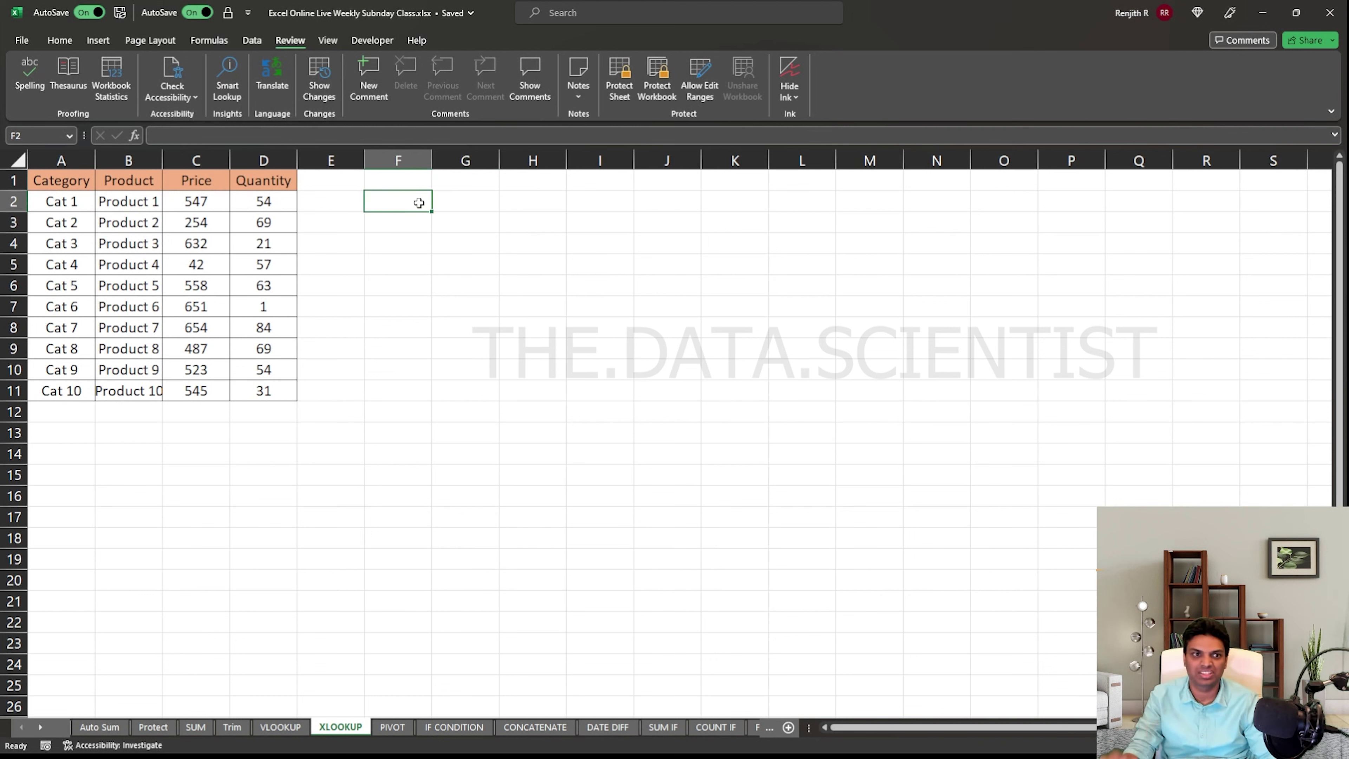
key("Up")
key("Left")
key("Left")
key("ctrl+shift+Left")
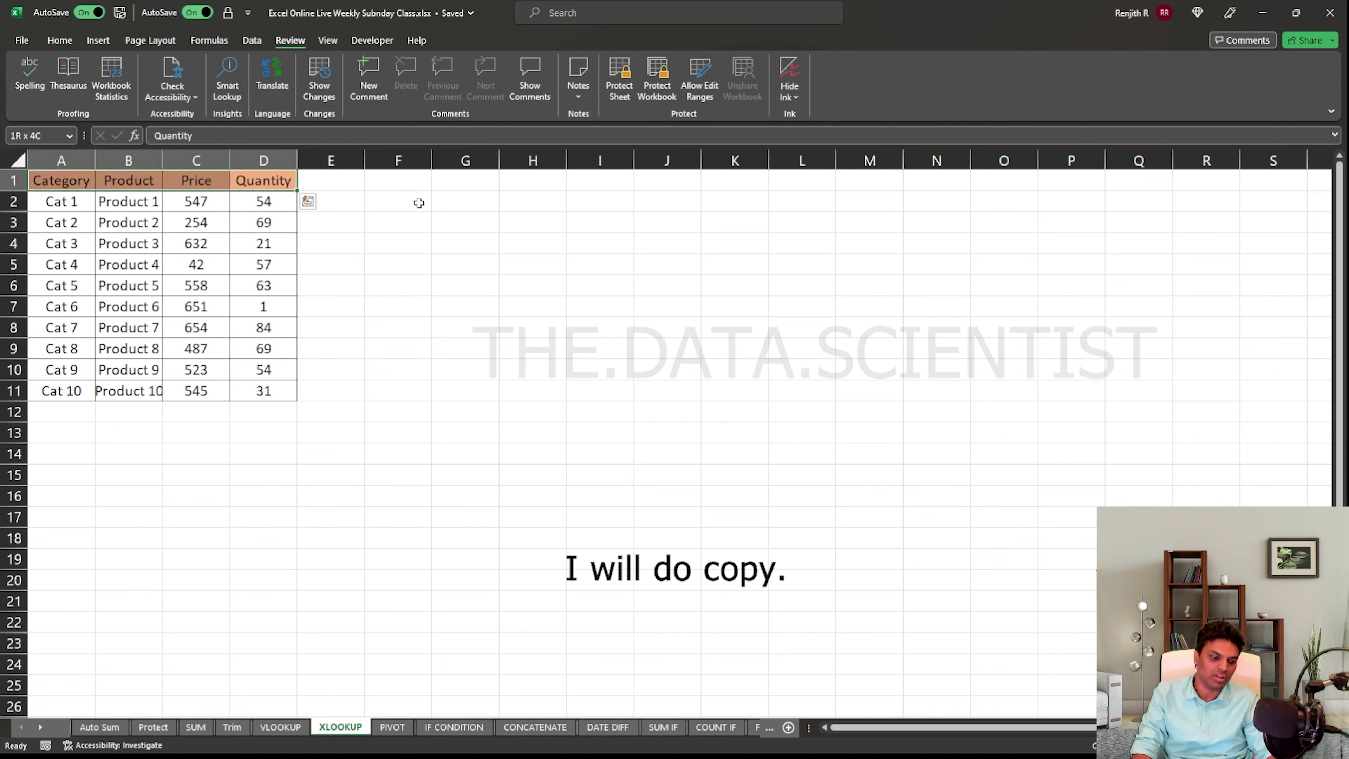
key("ctrl+q")
key("ctrl+c")
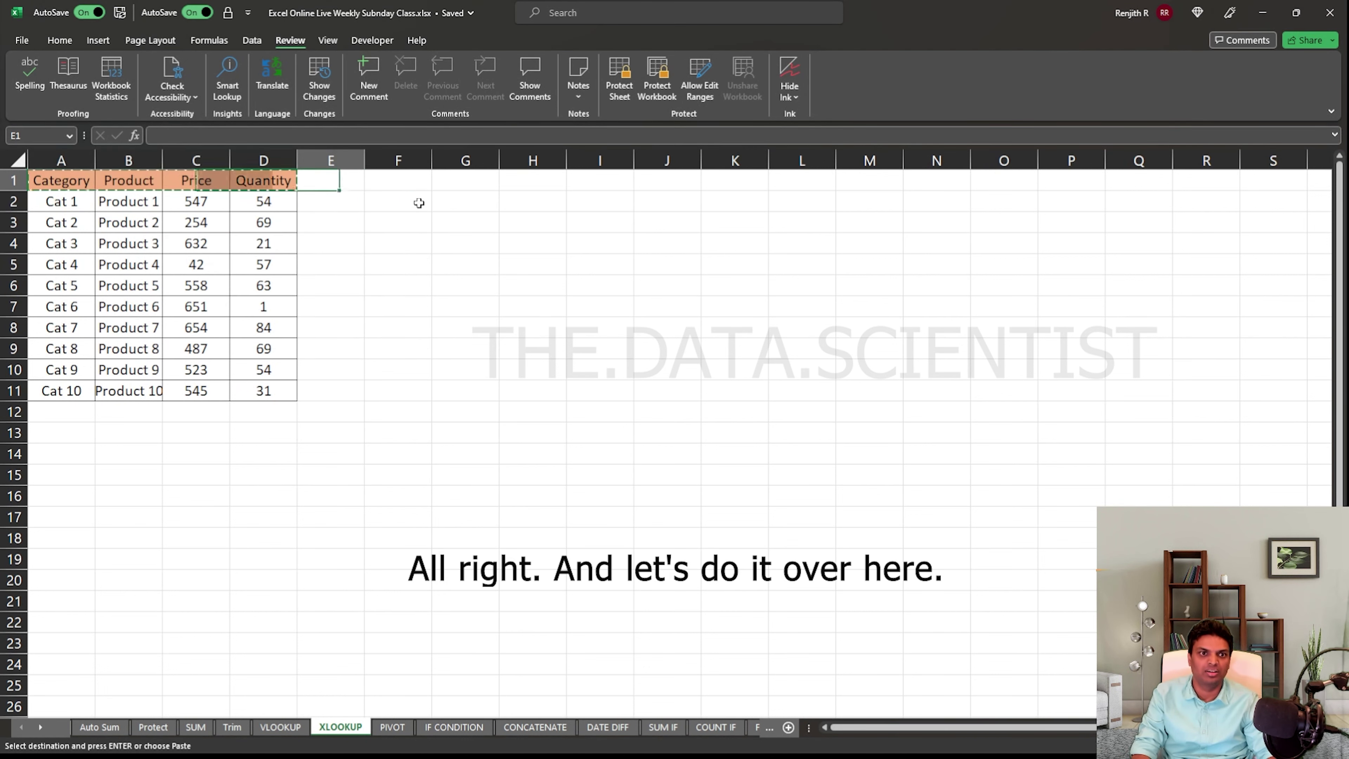
key("Right")
key("Right")
key("Right")
key("ctrl+v")
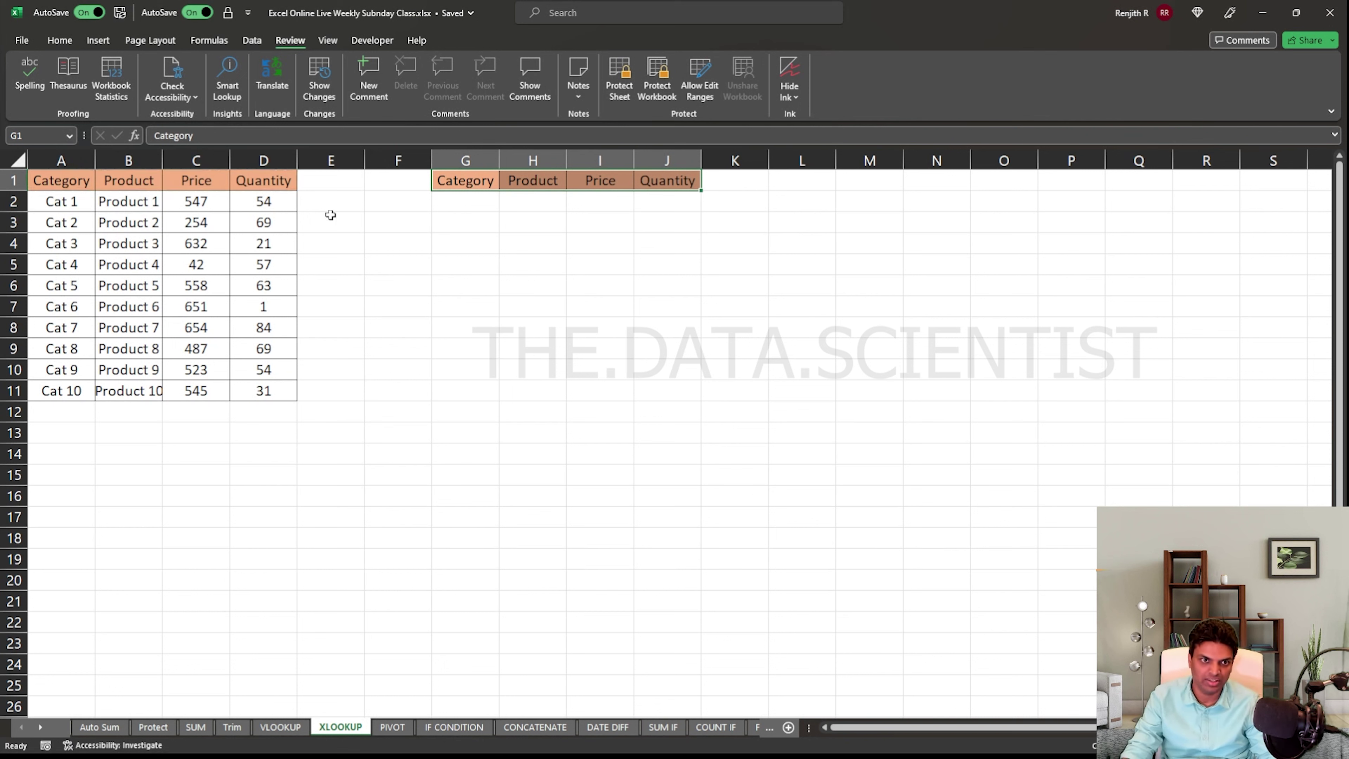
List Products 1–5 twice under the new Product header in H2:H11, ending on I2
left_click_drag(125, 205, 128, 279)
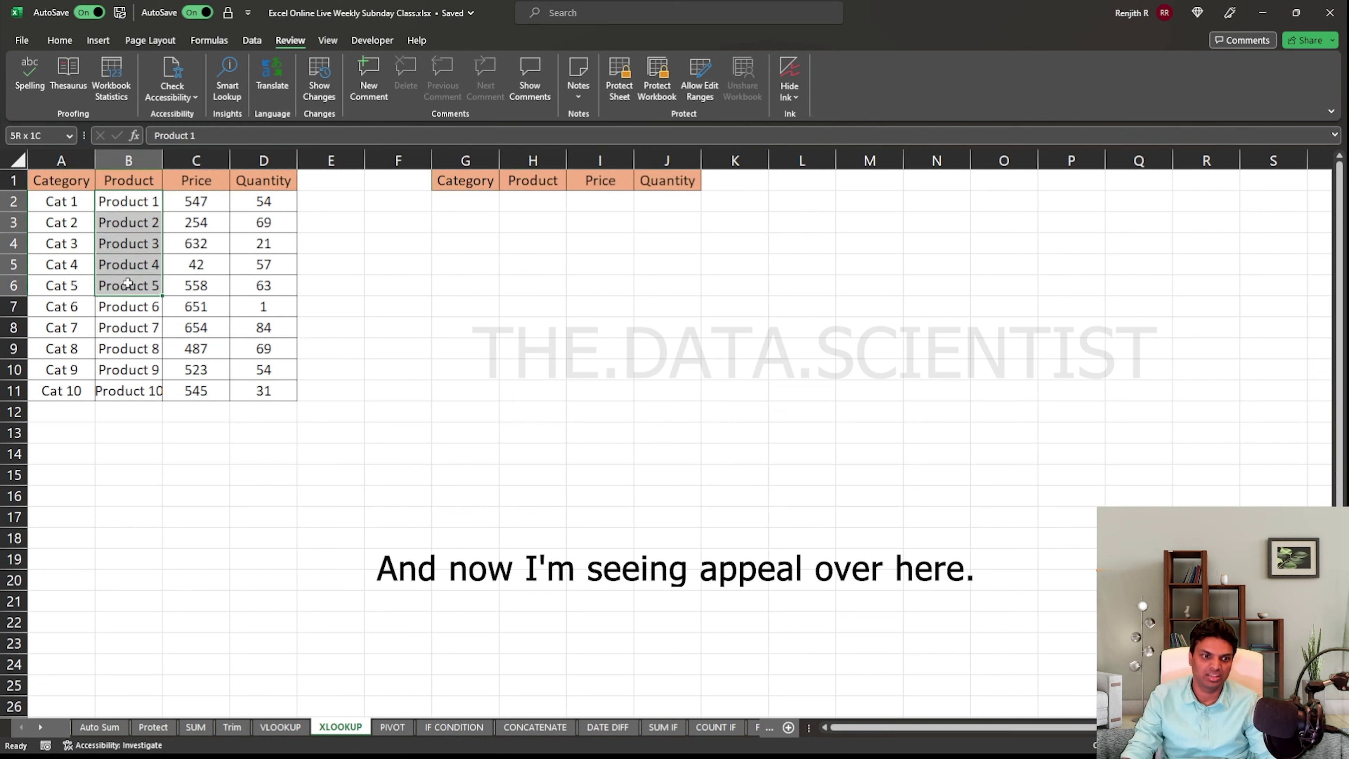
key("ctrl+c")
left_click(456, 204)
key("ctrl+v")
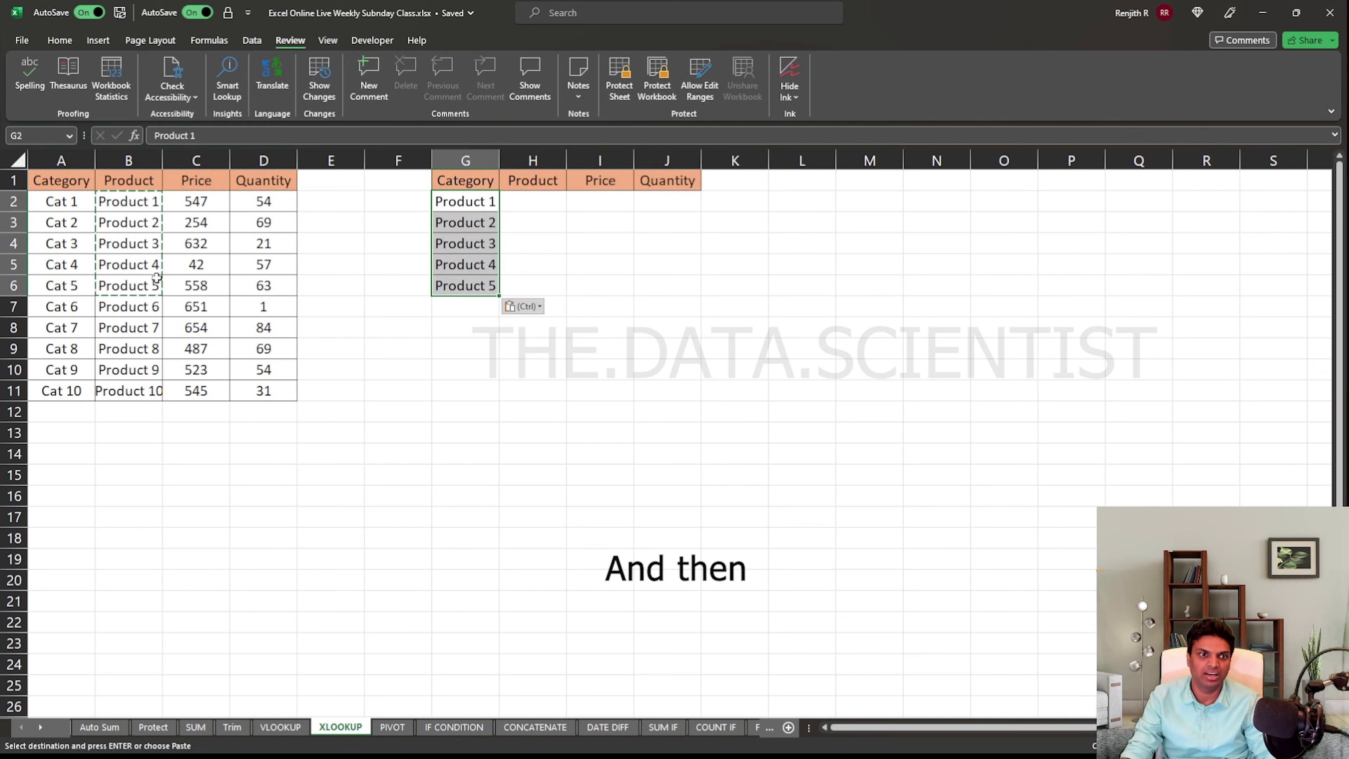
left_click(465, 307)
key("Return")
left_click(547, 211)
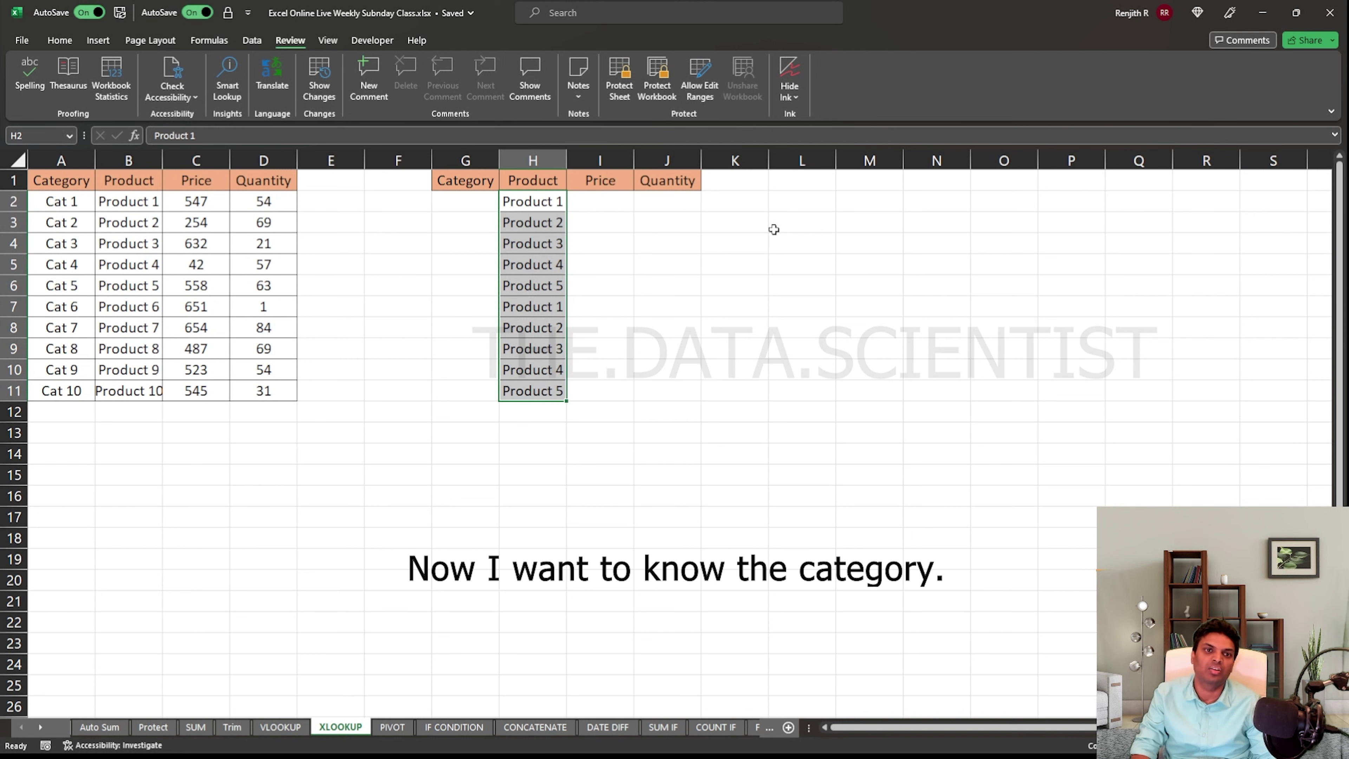
key("Left")
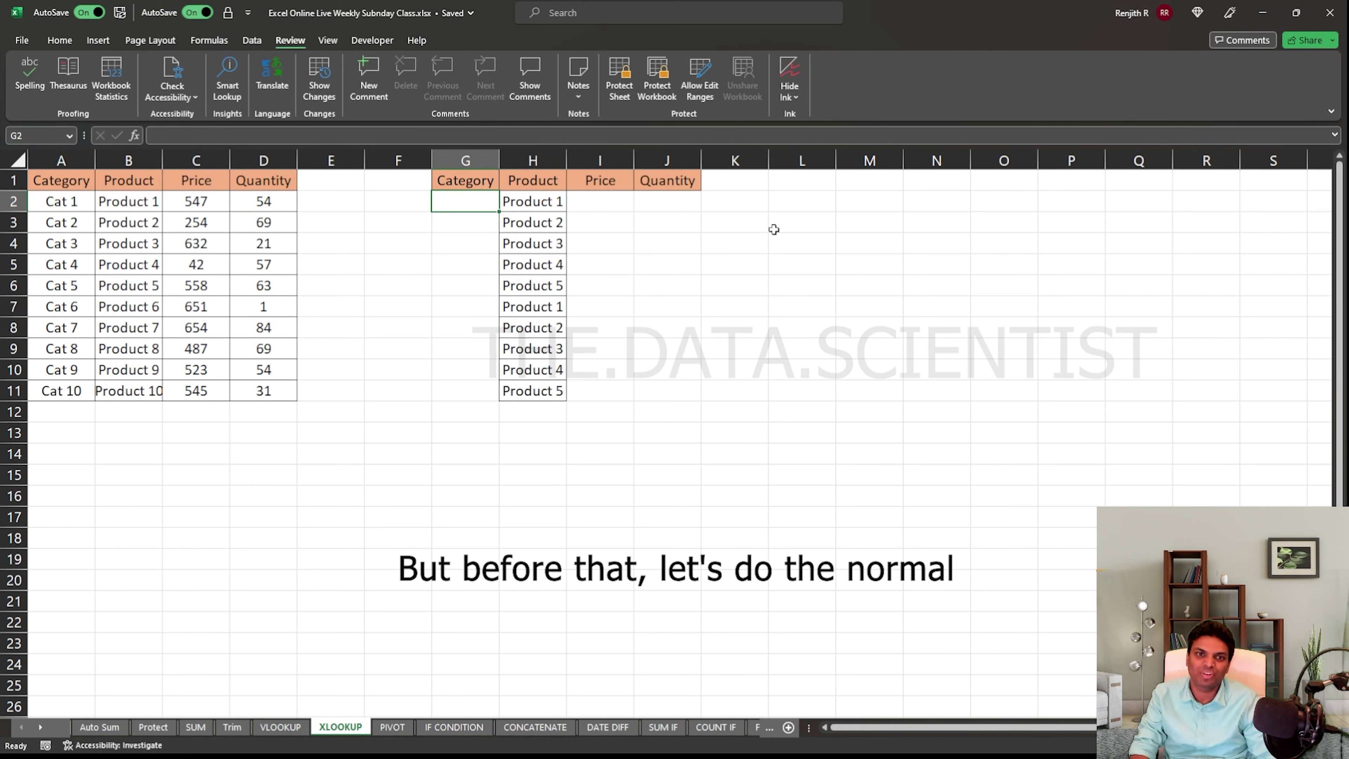
key("Right")
key("Right")
key("Right")
key("Left")
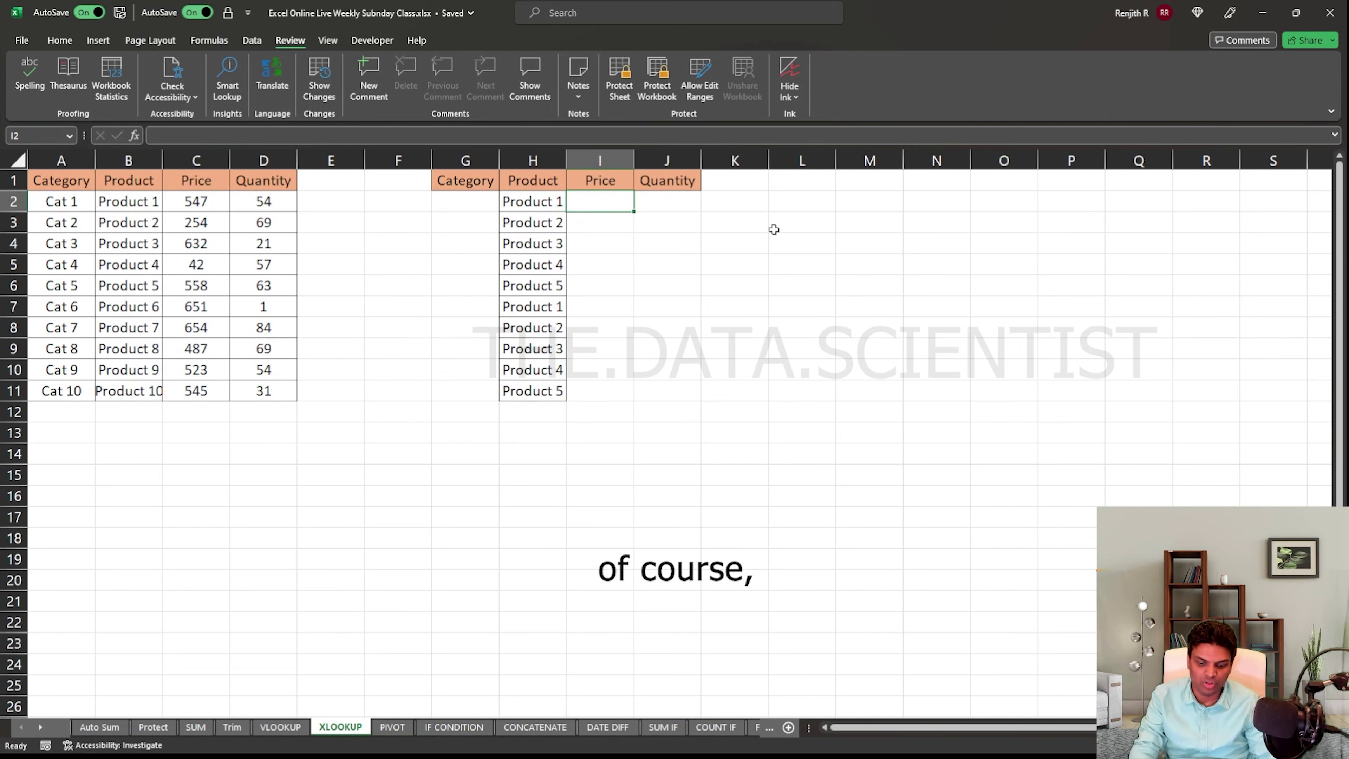
Enter =XLOOKUP(H2,B:B,C:C,"Not Found",0,1) in I2 to fetch Product 1's price
type("=")
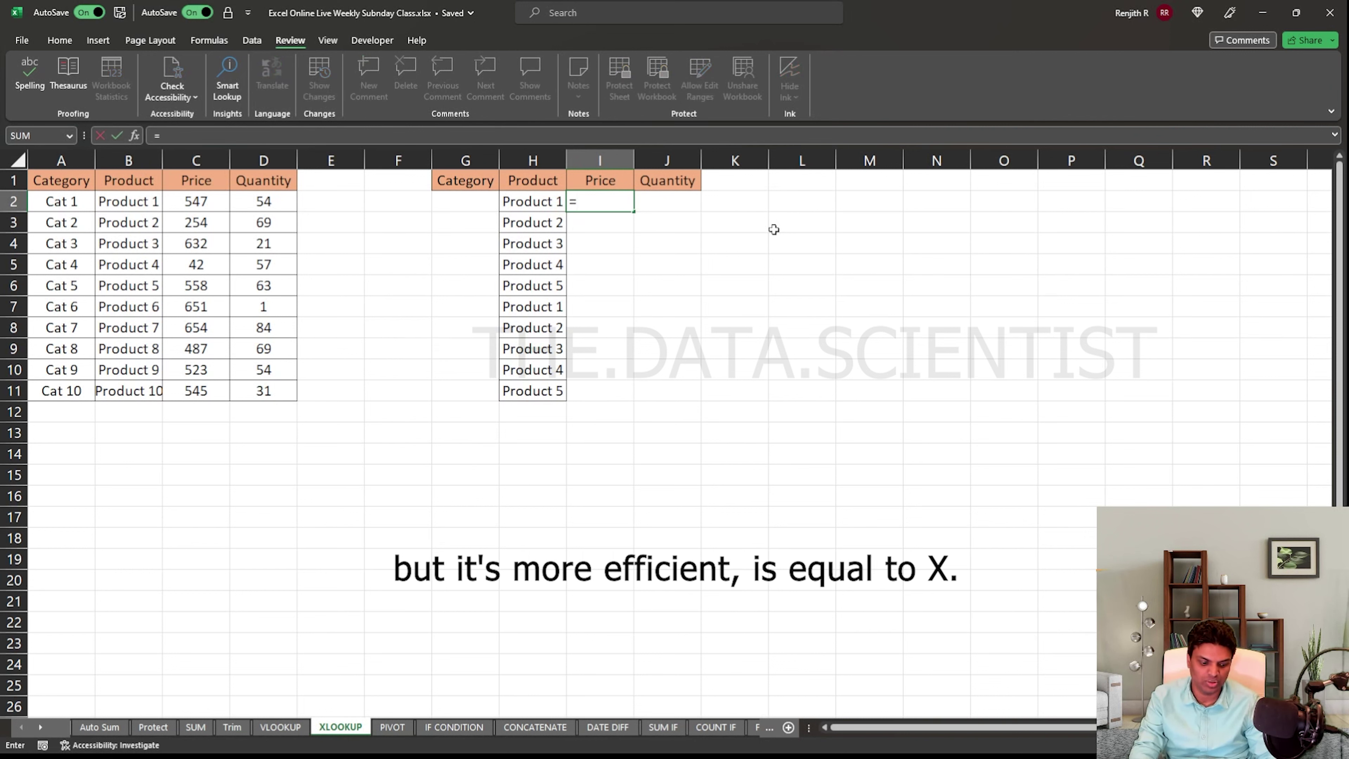
type("xlo")
key("Tab")
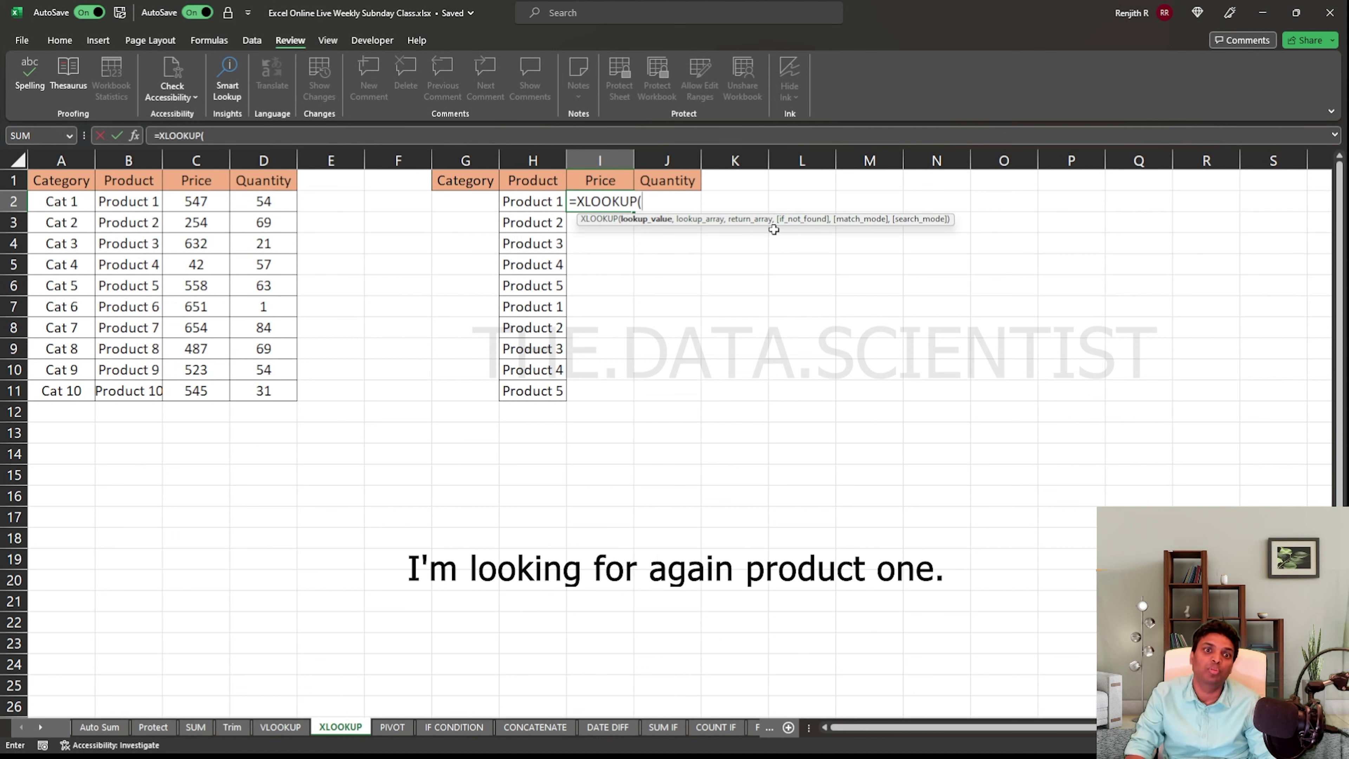
key("Left")
type(",")
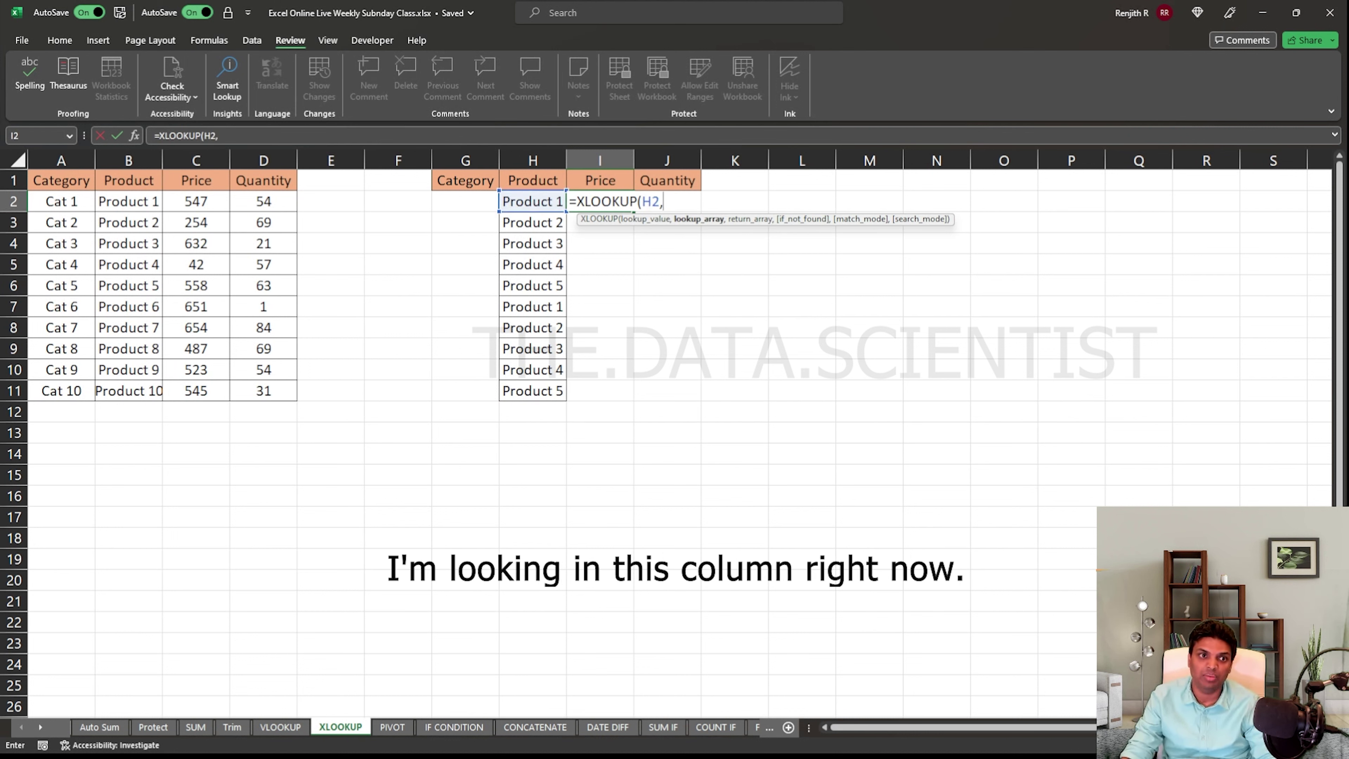
left_click(127, 160)
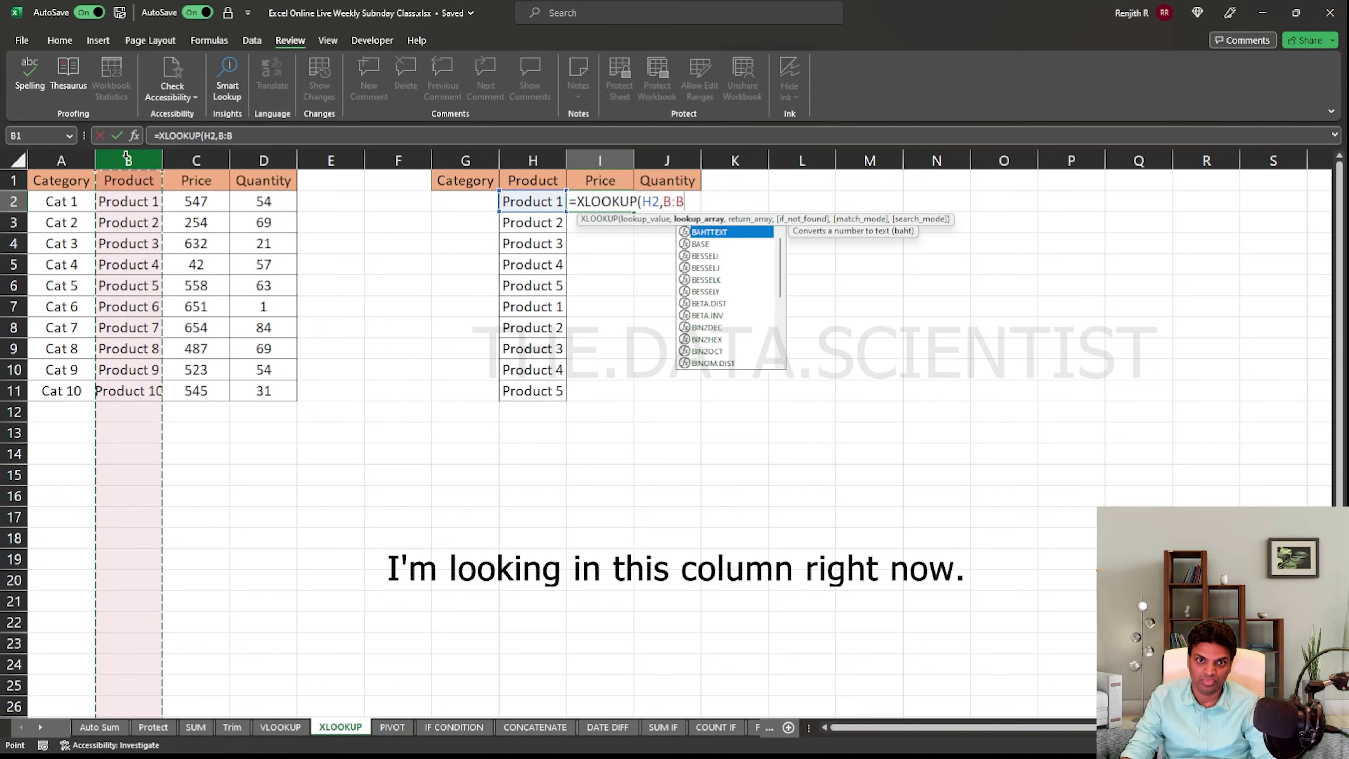
type(",")
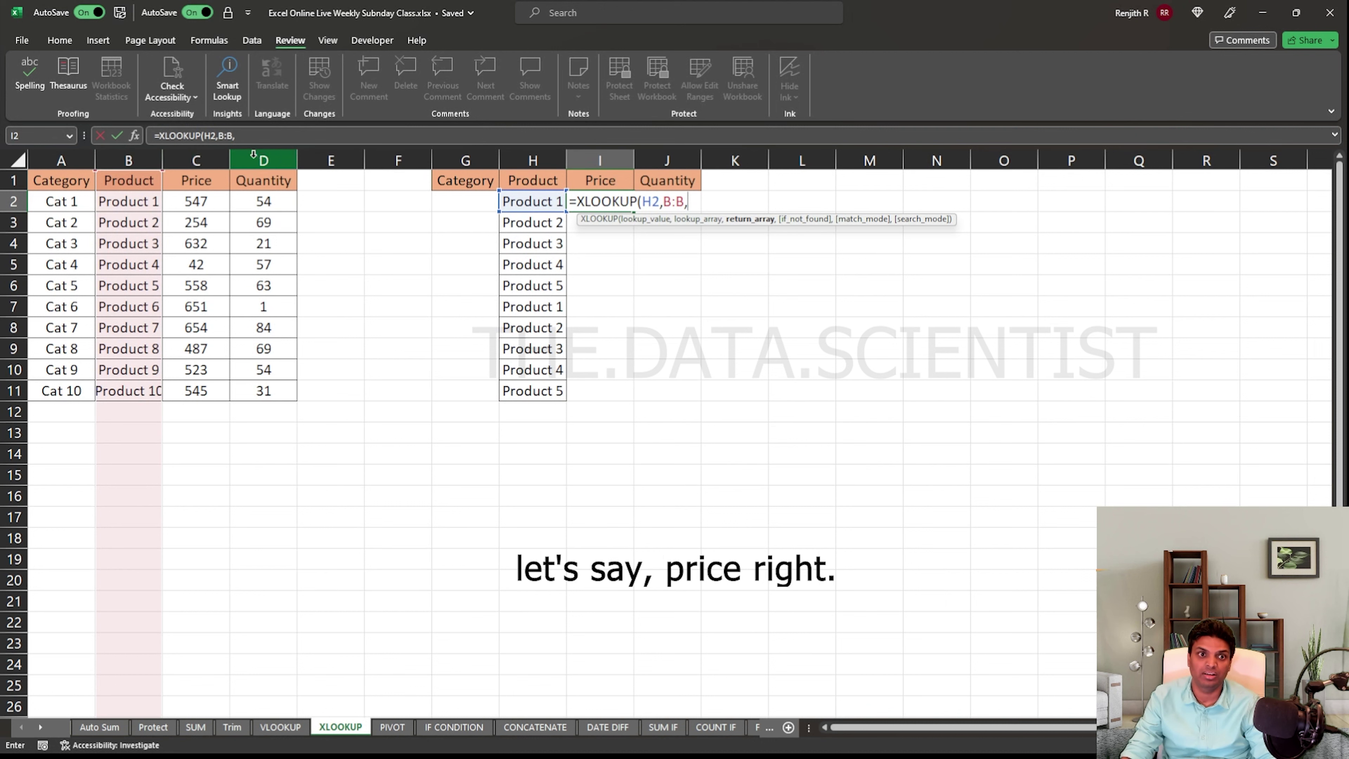
left_click(197, 160)
type(",")
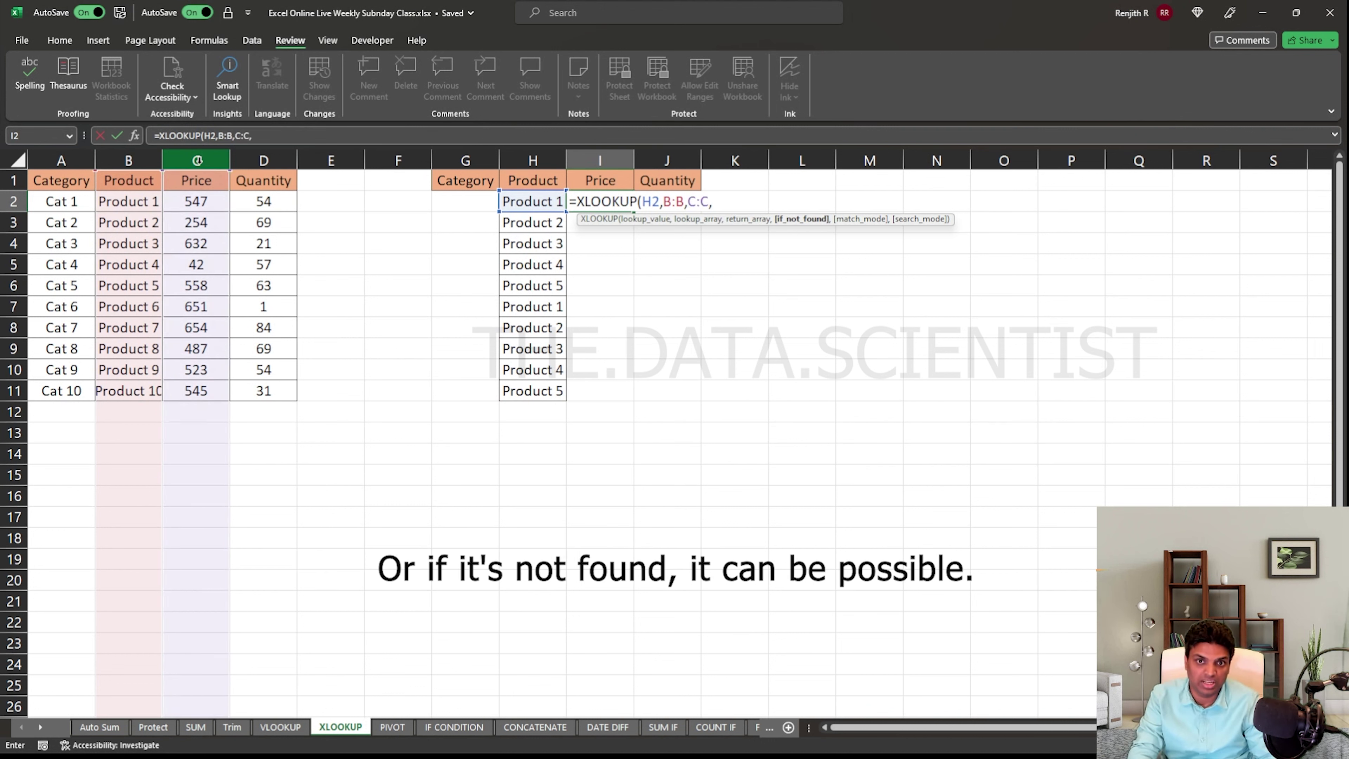
type("\"")
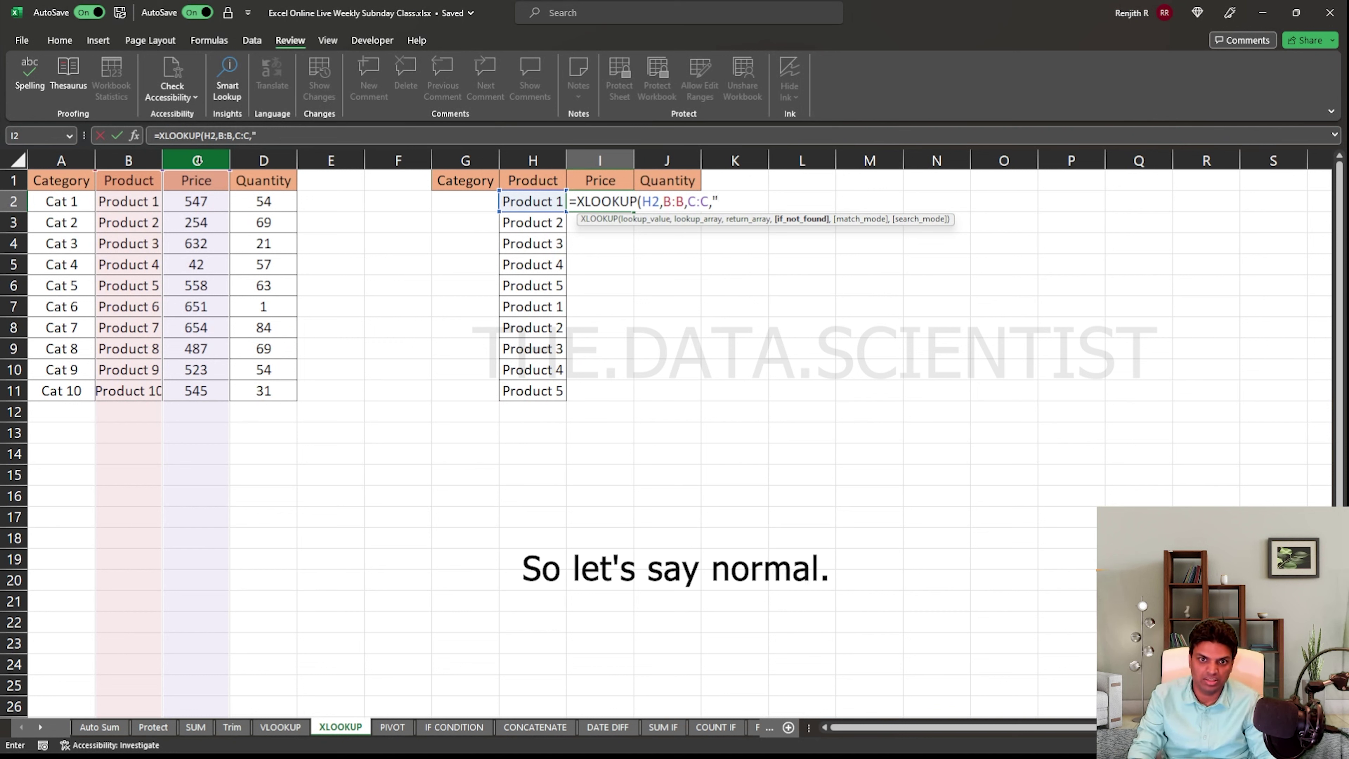
type("Not Found")
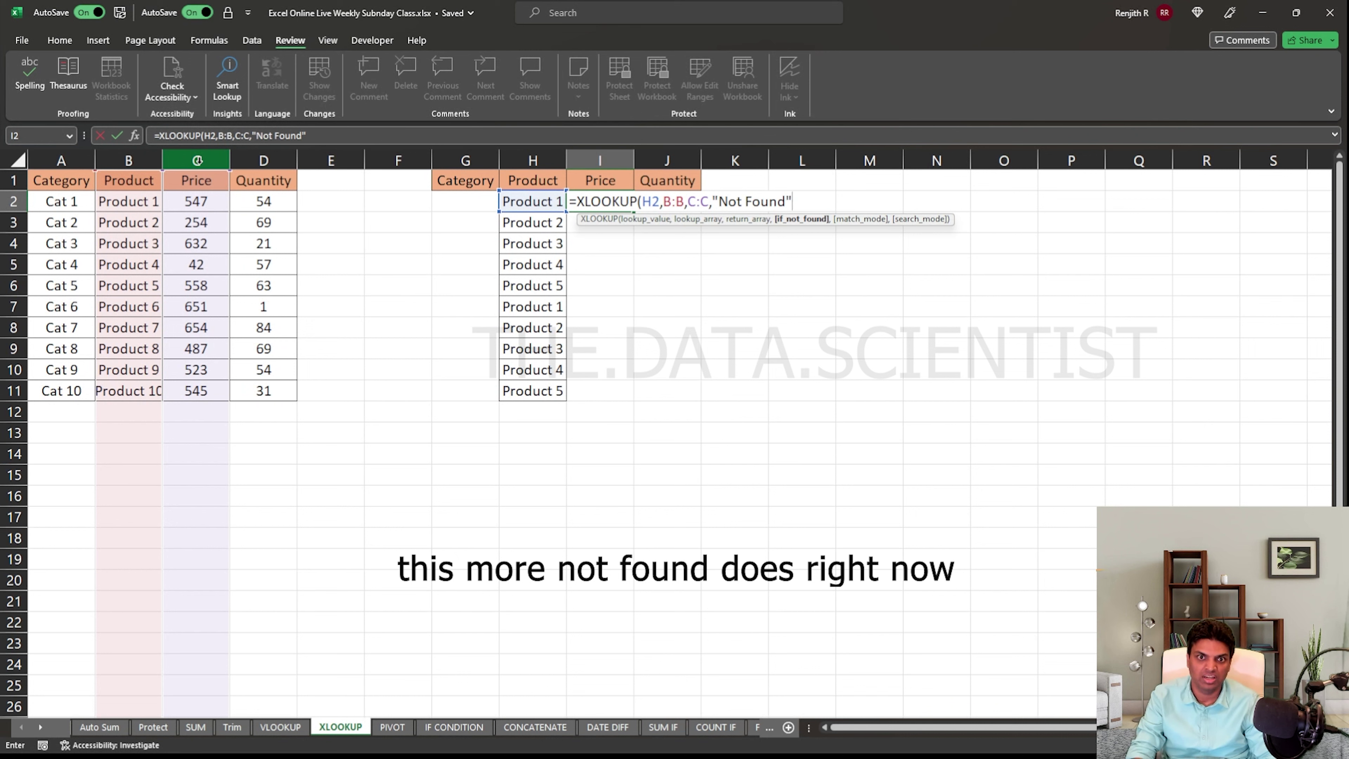
type("\",")
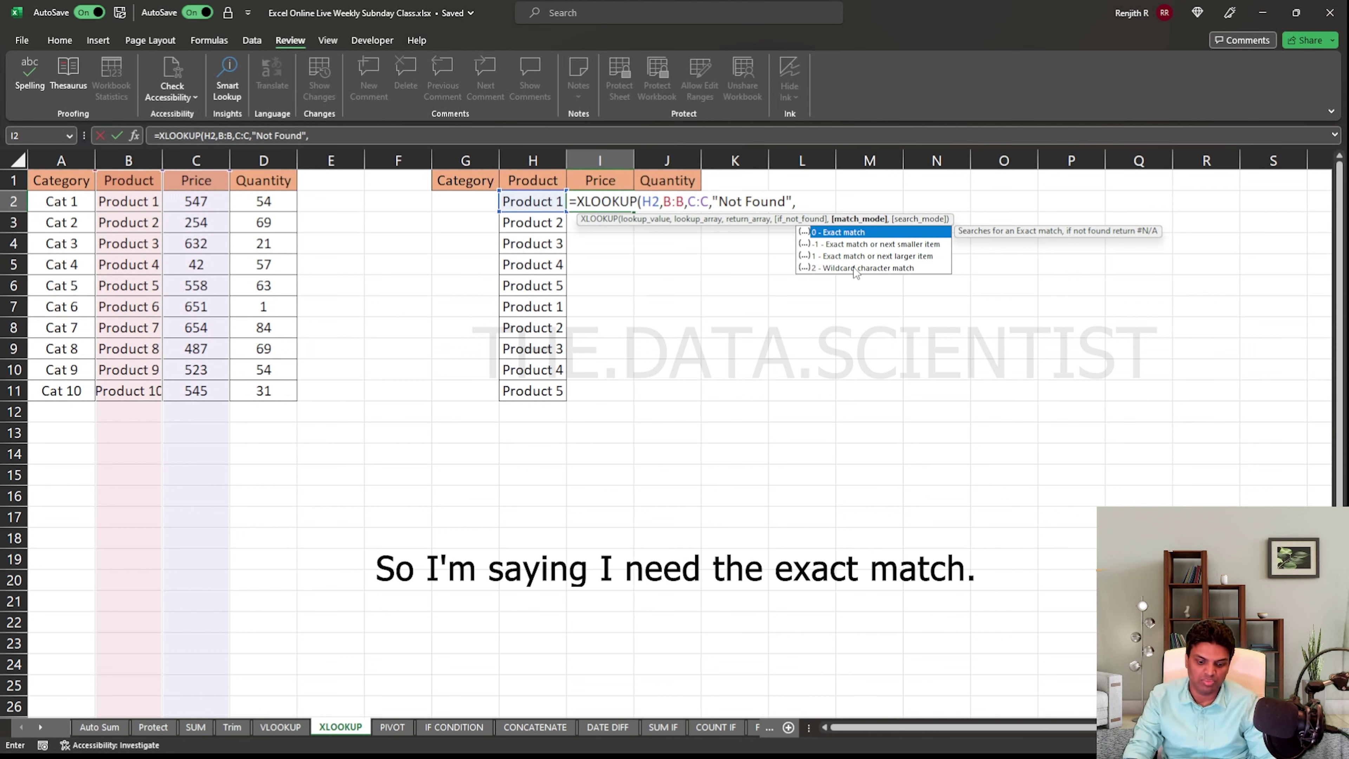
type("0,")
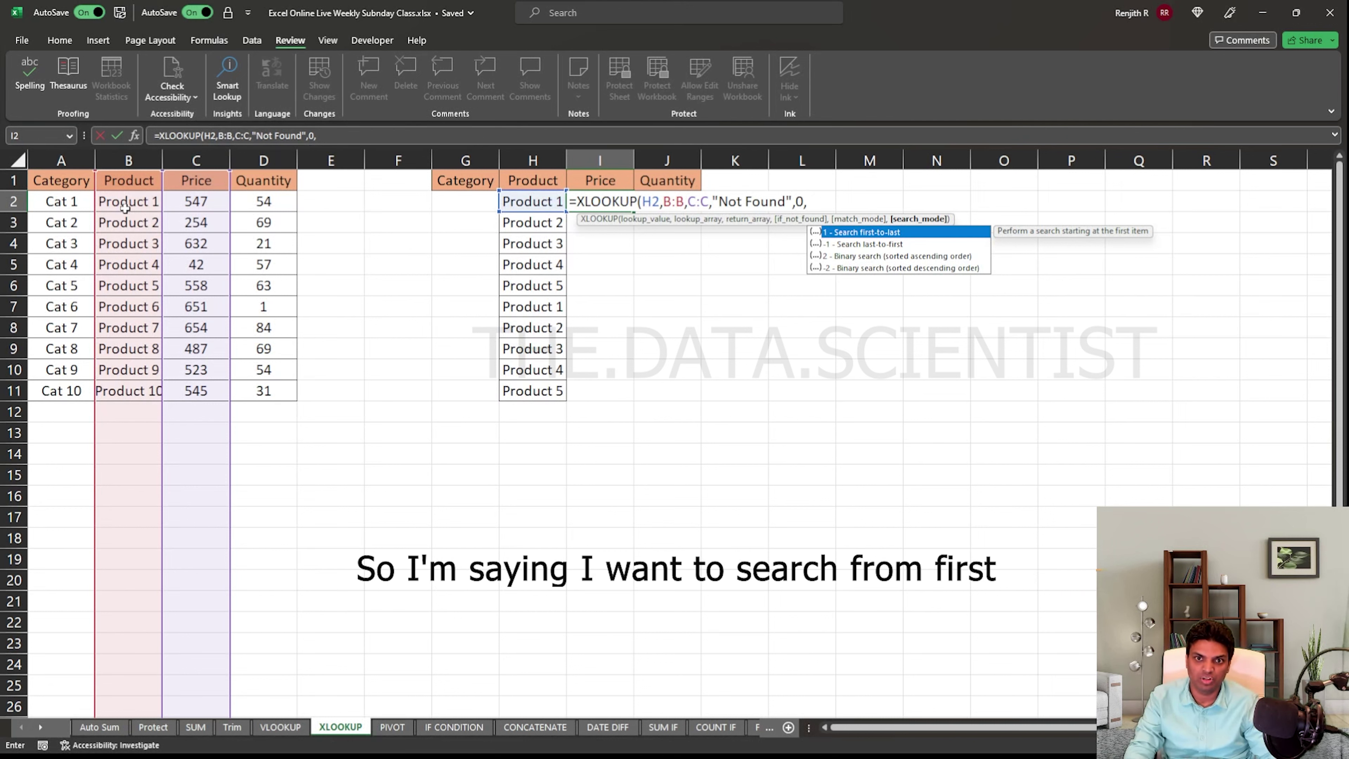
type("1)")
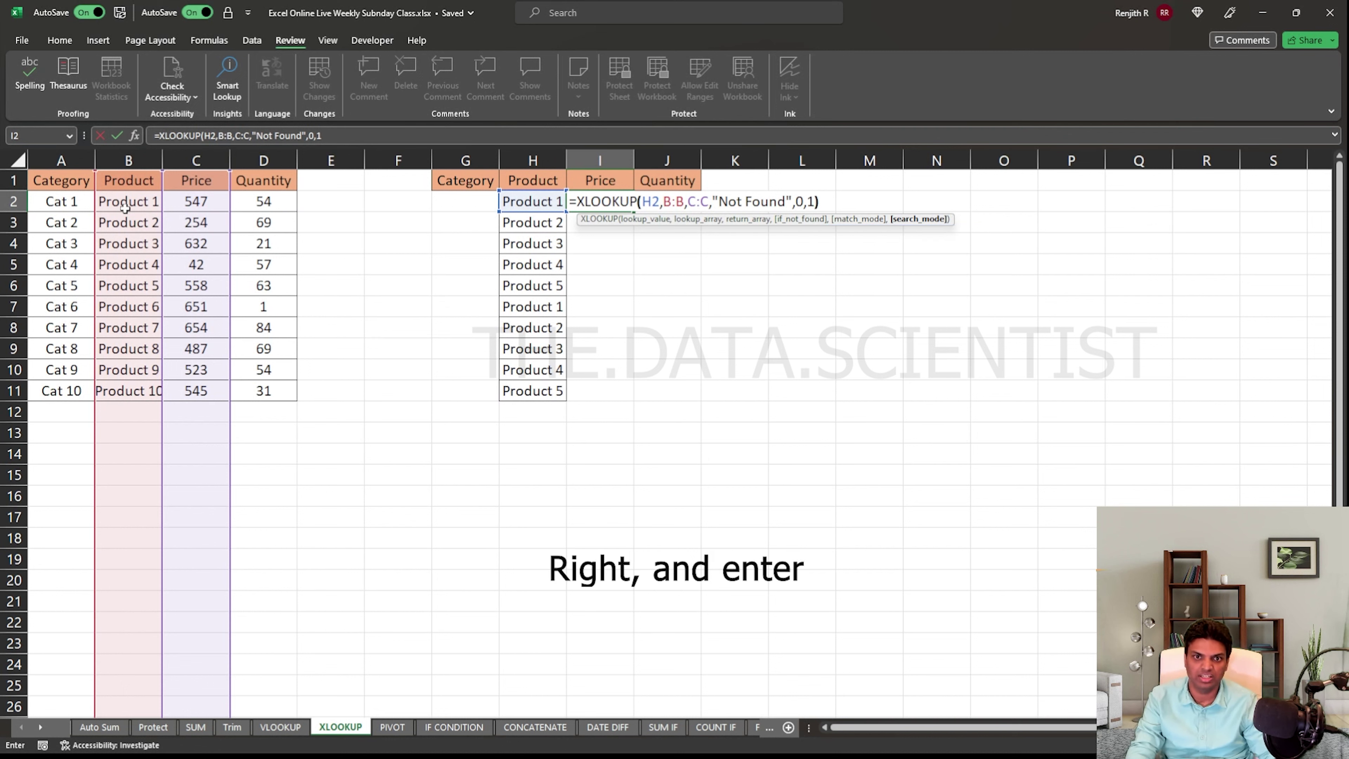
key("Return")
Fill the Price formula down I2:I11, returning 547, 254, 632, 42, 558 twice
key("ctrl+Down")
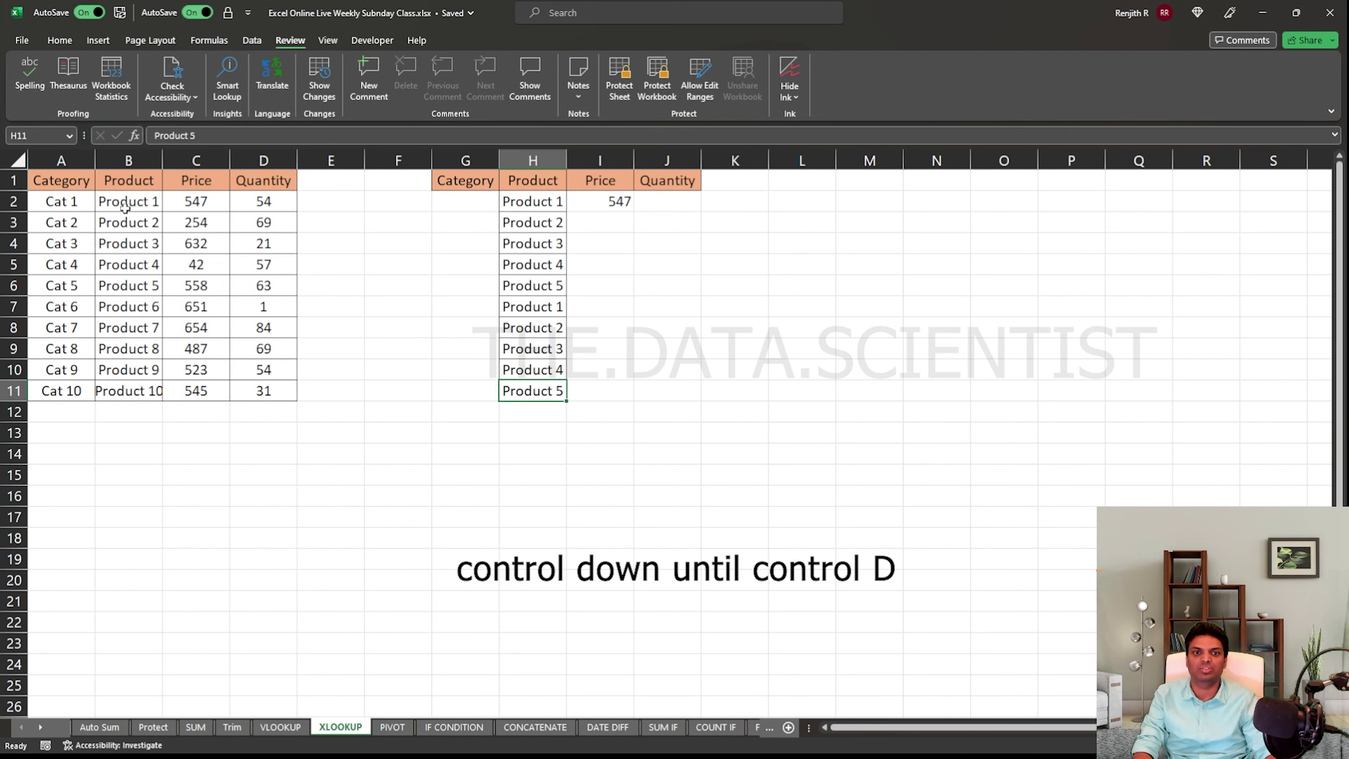
key("Right")
key("ctrl+shift+Up")
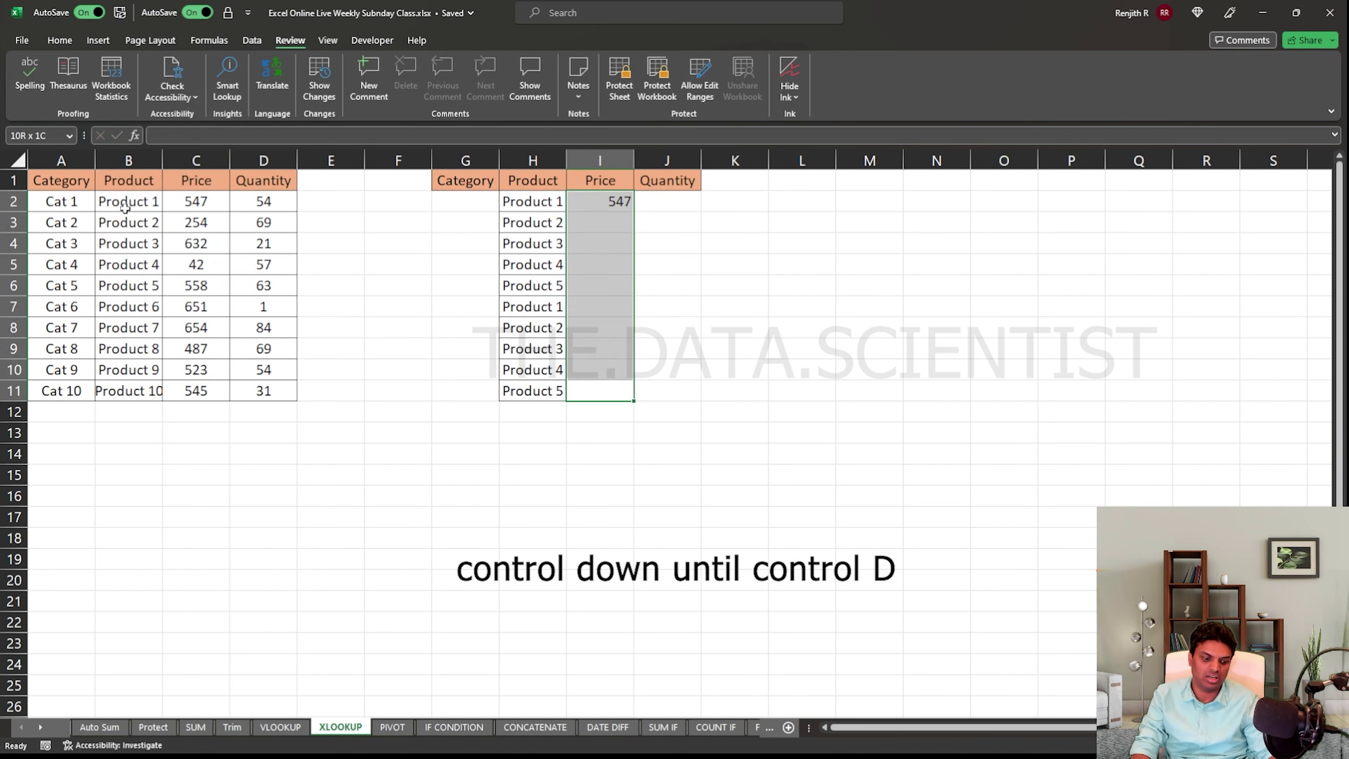
key("ctrl+d")
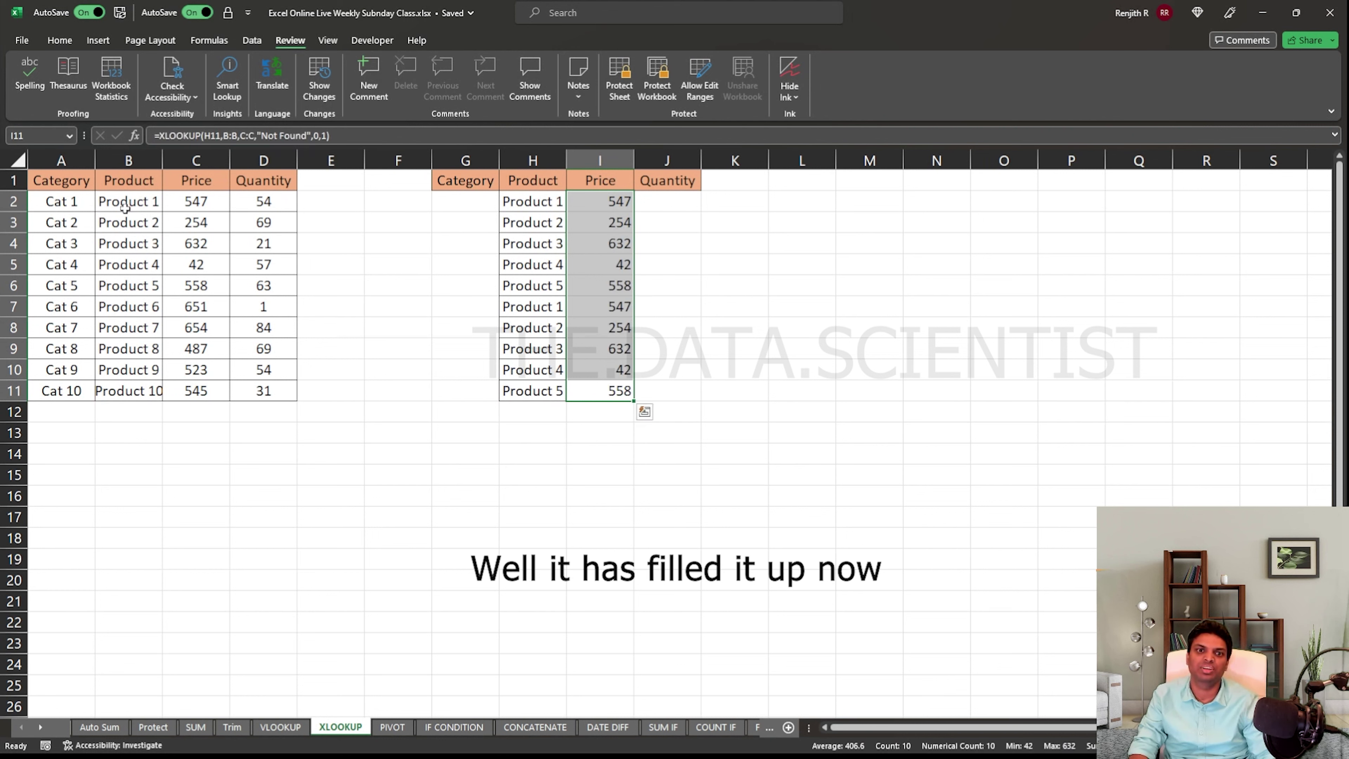
key("Up")
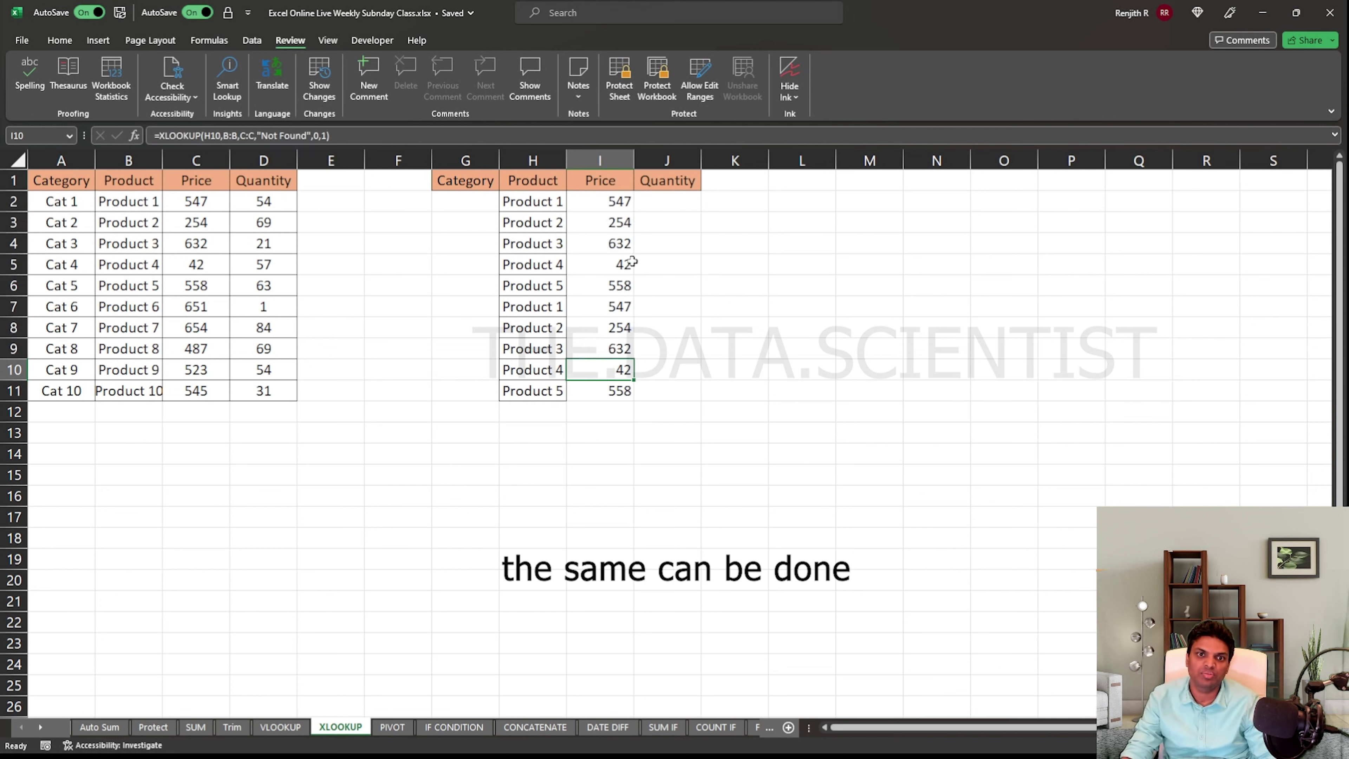
Enter =XLOOKUP(H2,B:B,D:D) in J2 to fetch Product 1's quantity
left_click(682, 201)
type("=xl")
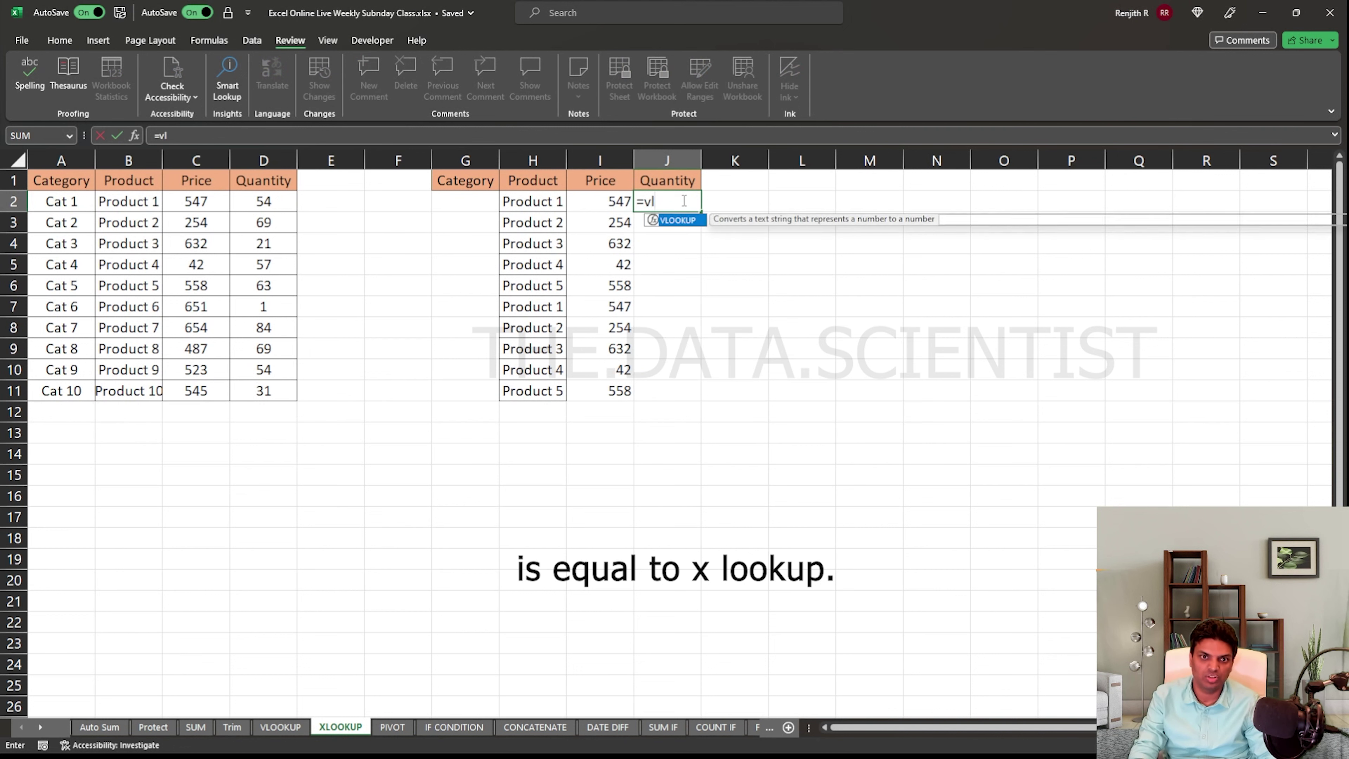
key("Tab")
key("Left")
key("Left")
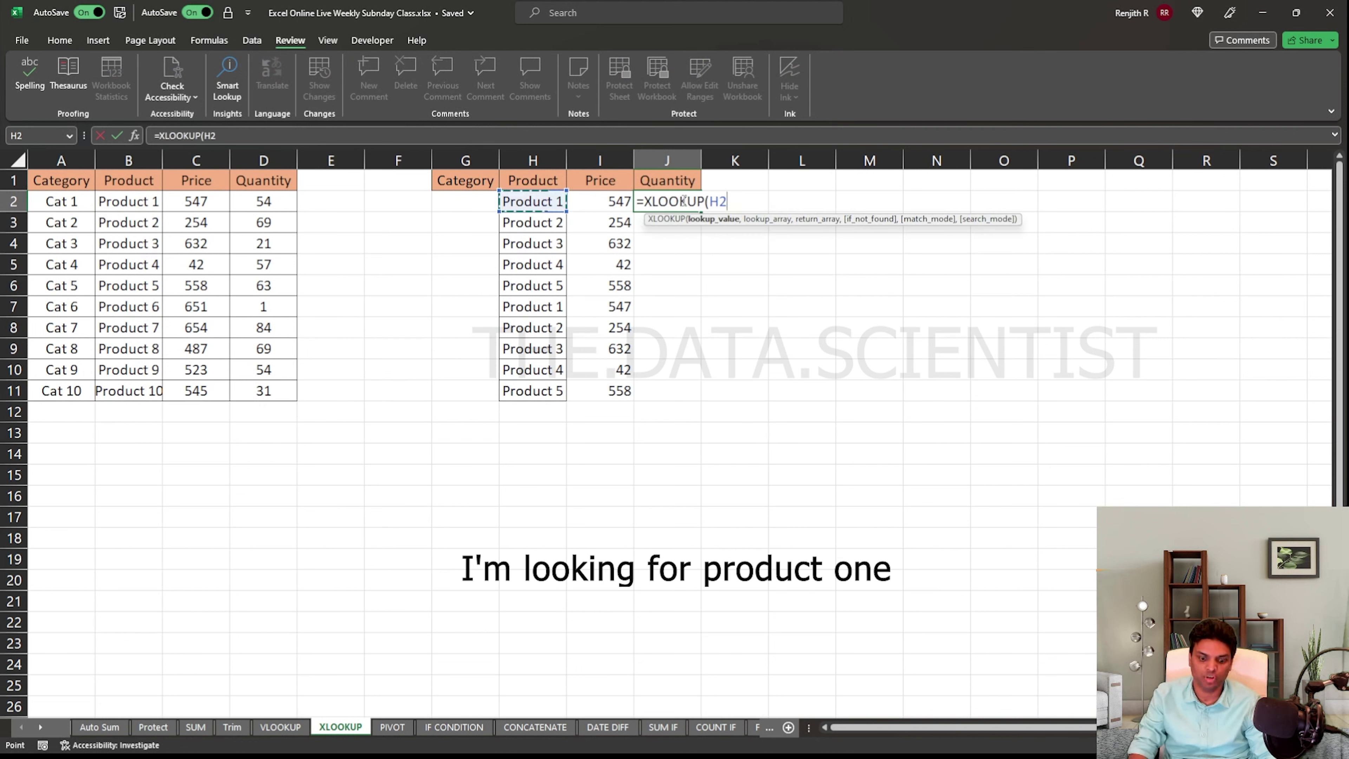
type(",")
left_click(132, 158)
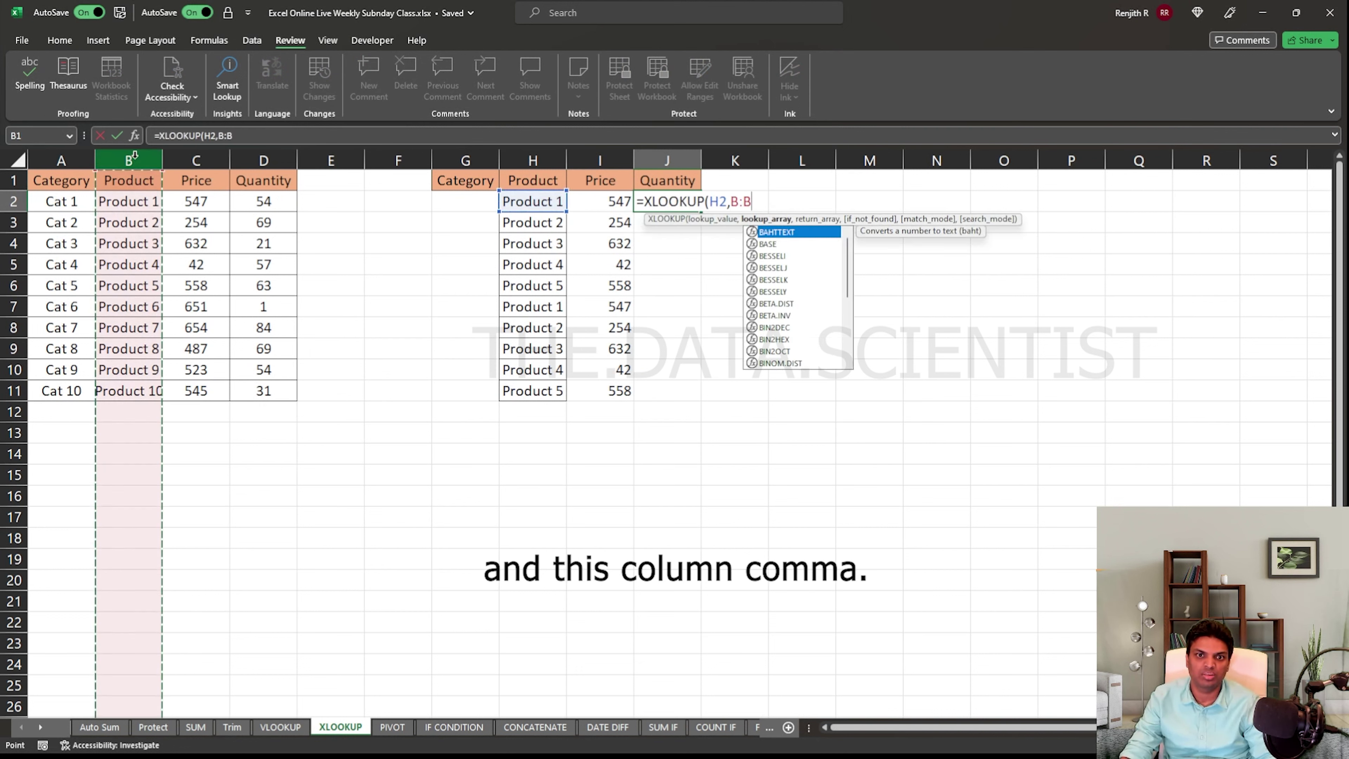
type(",")
left_click(264, 159)
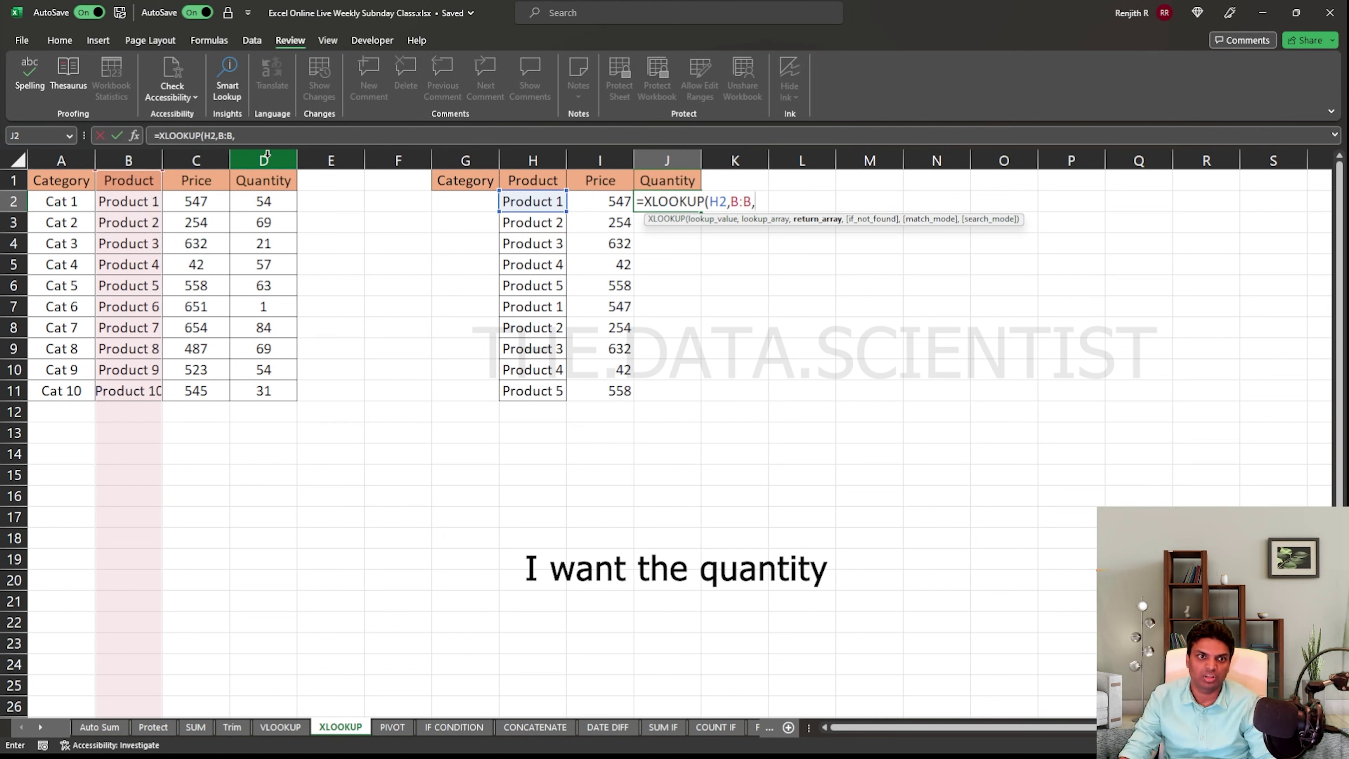
type(",")
key("Return")
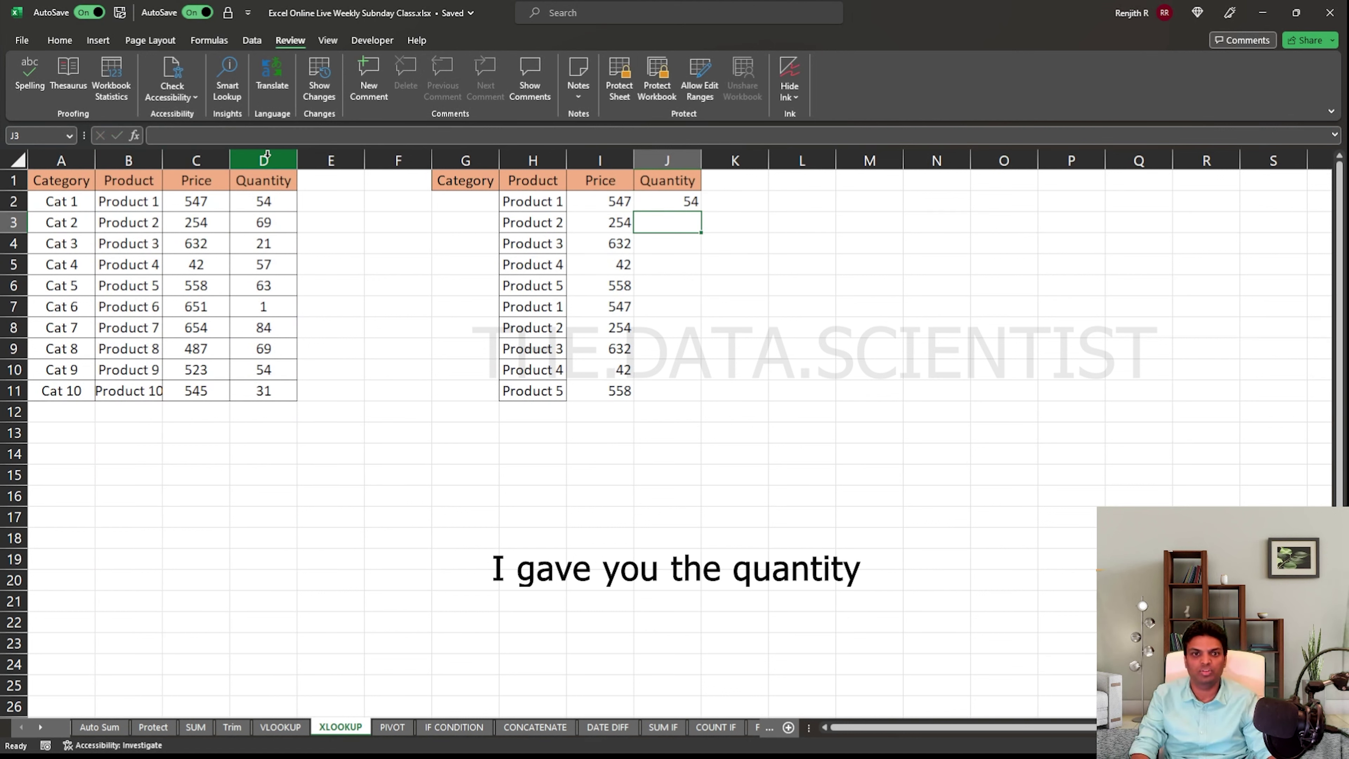
Fill the Quantity formula down J2:J11, returning 54, 69, 21, 57, 63 twice
left_click(667, 201)
left_click(667, 390, "shift")
key("ctrl+d")
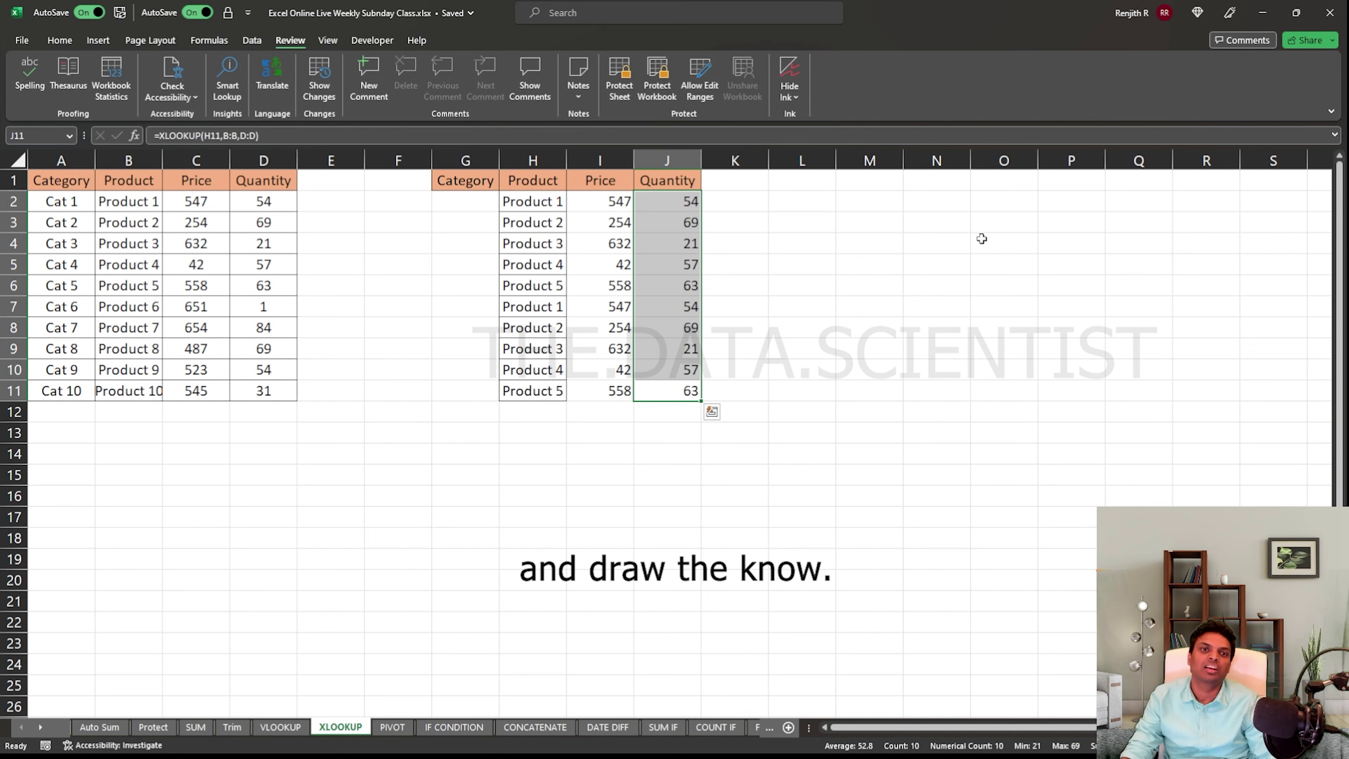
left_click(981, 238)
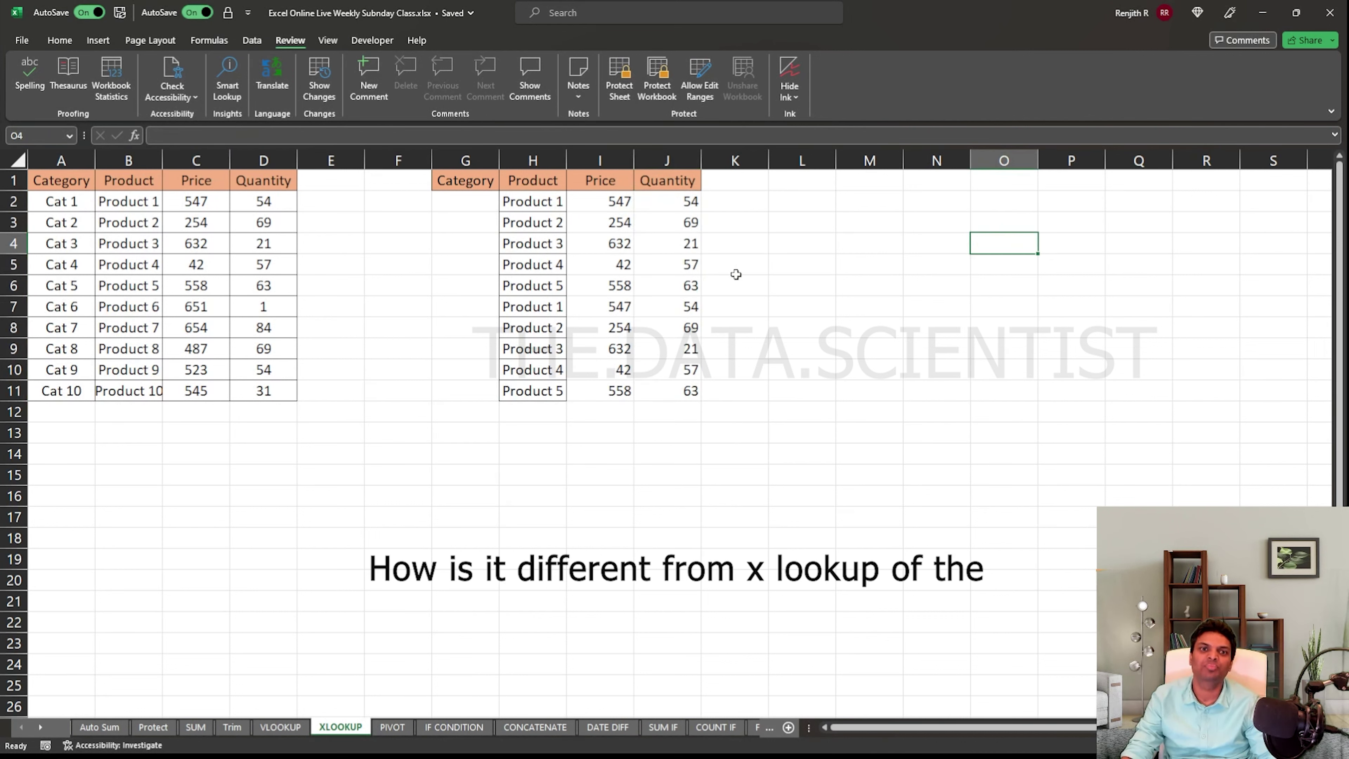
left_click(468, 200)
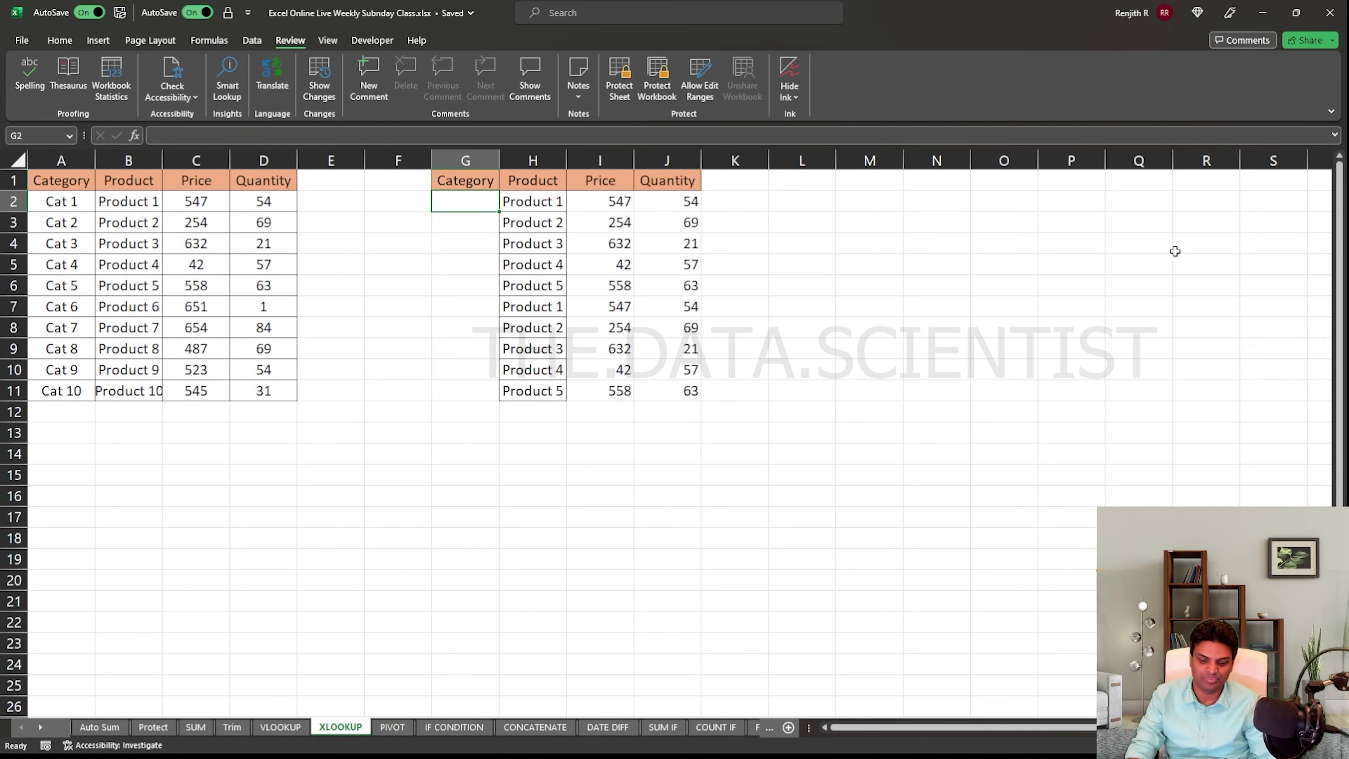
Enter =XLOOKUP(H2,B:B,A:A) in G2 to pull the category from leftward column A
type("=XLOOKUP(")
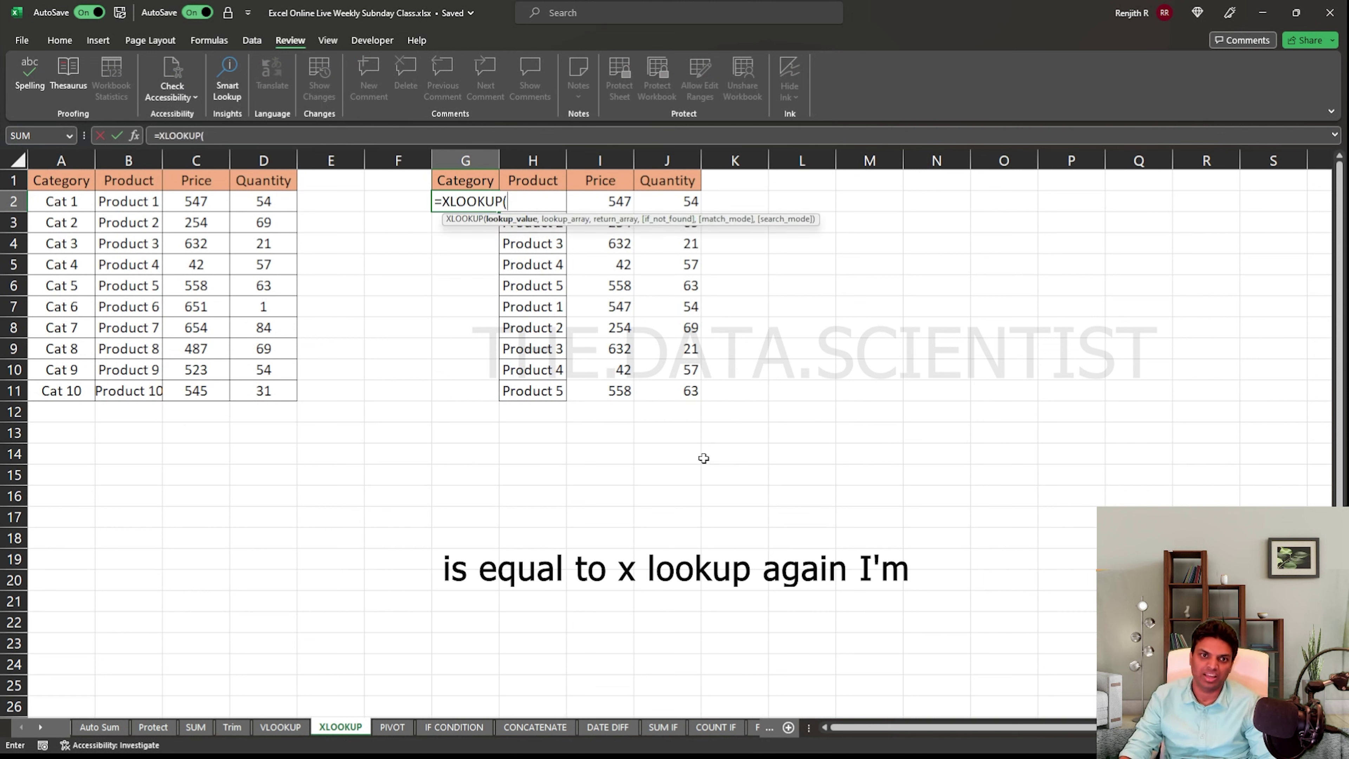
left_click(616, 208)
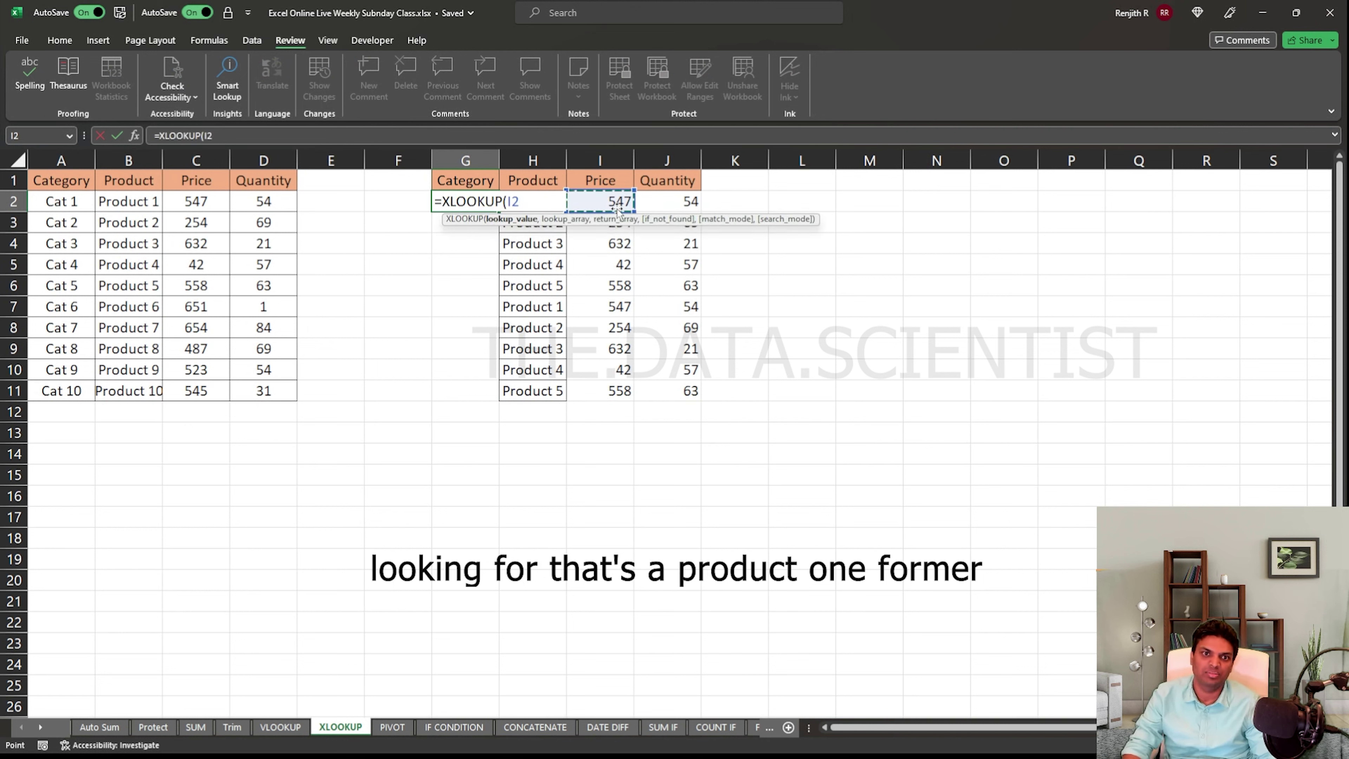
left_click(531, 202)
type(",")
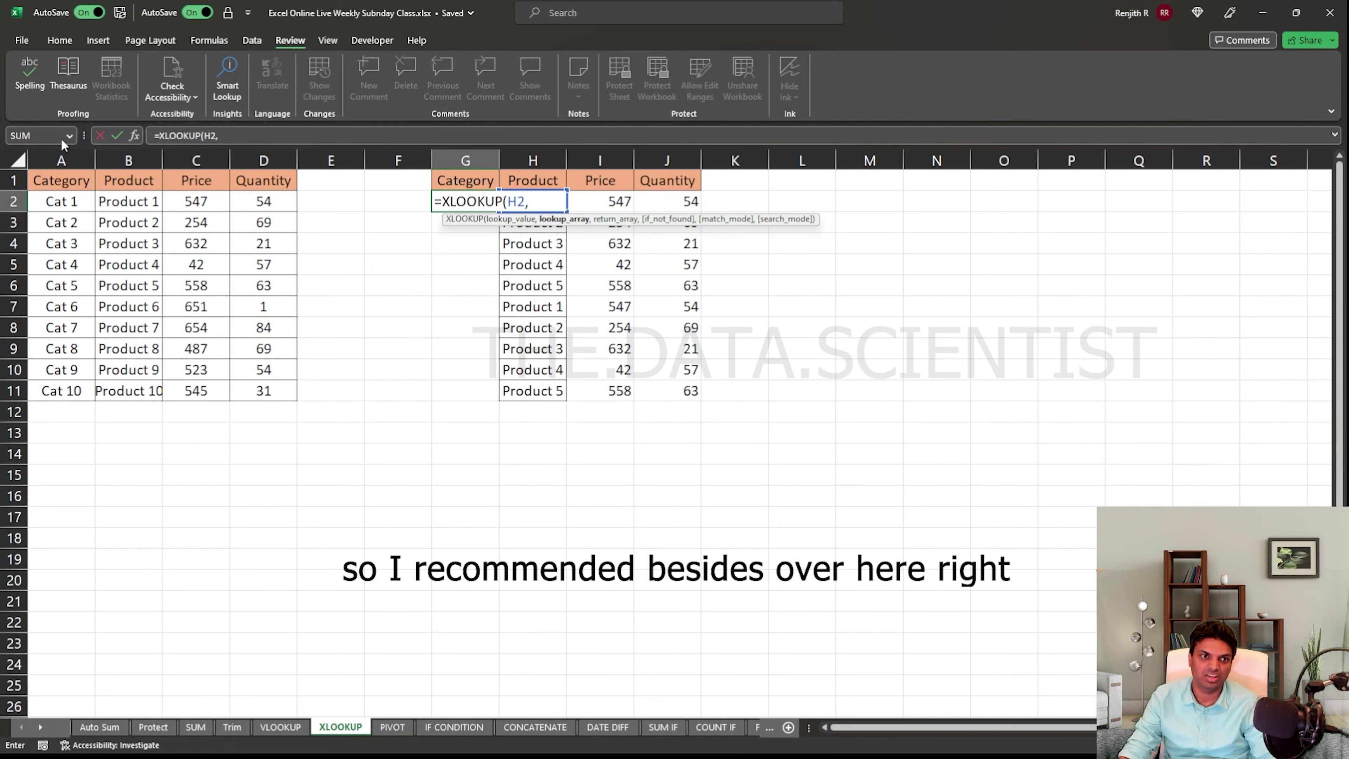
left_click(135, 156)
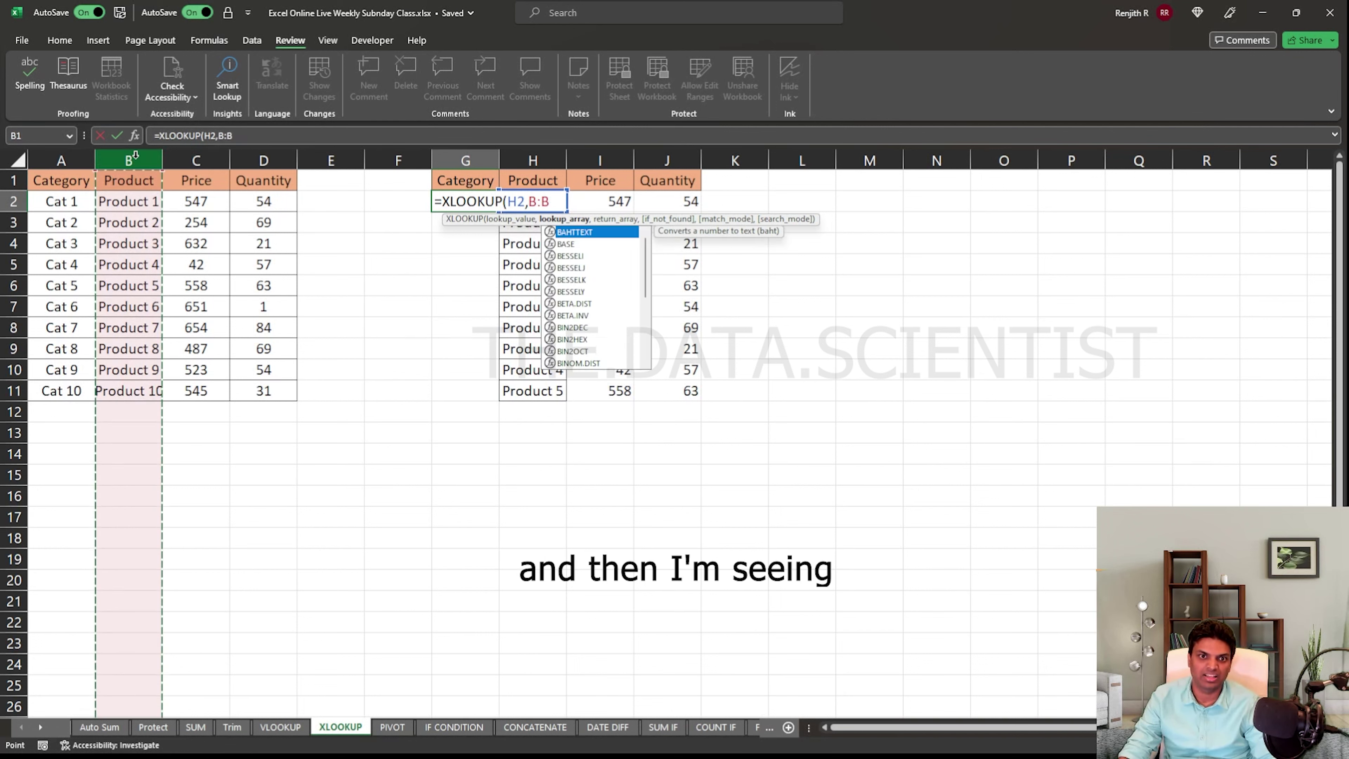
type(",")
left_click(53, 155)
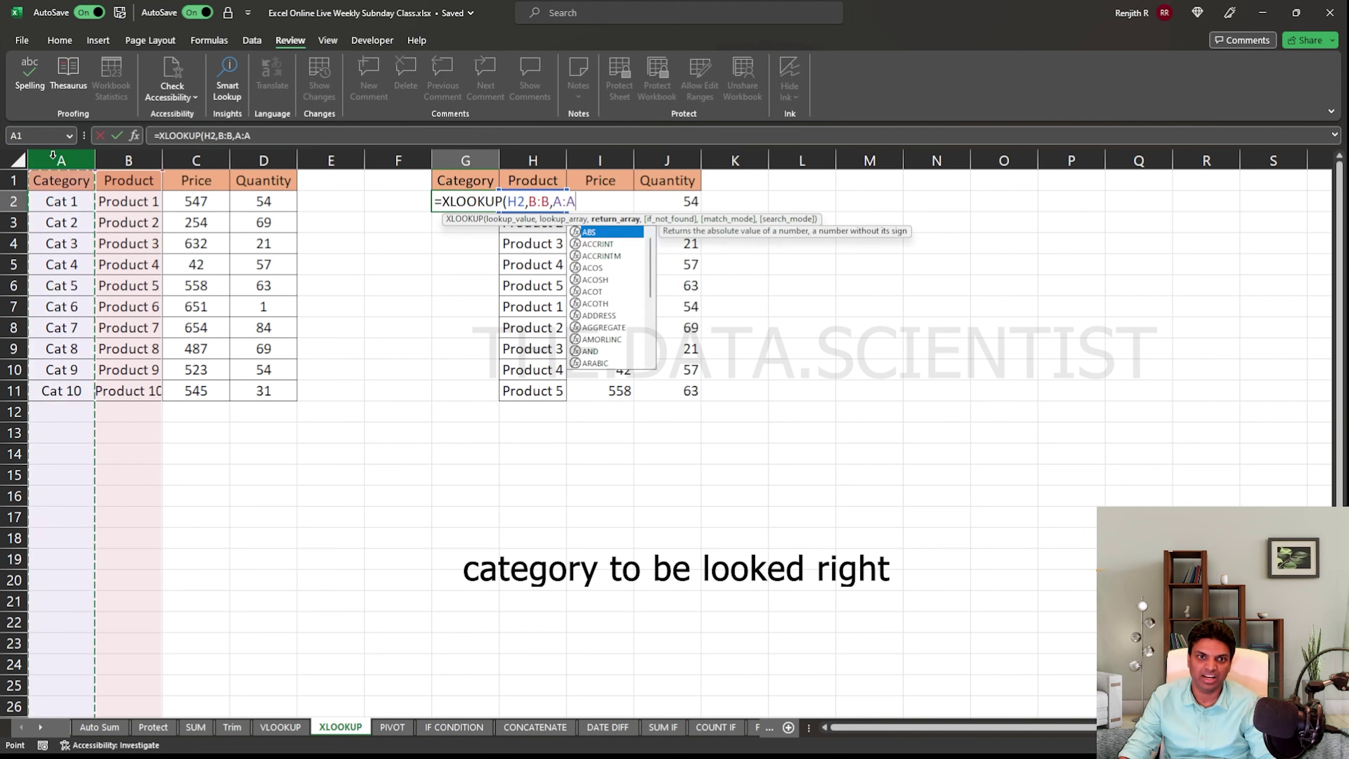
key("Return")
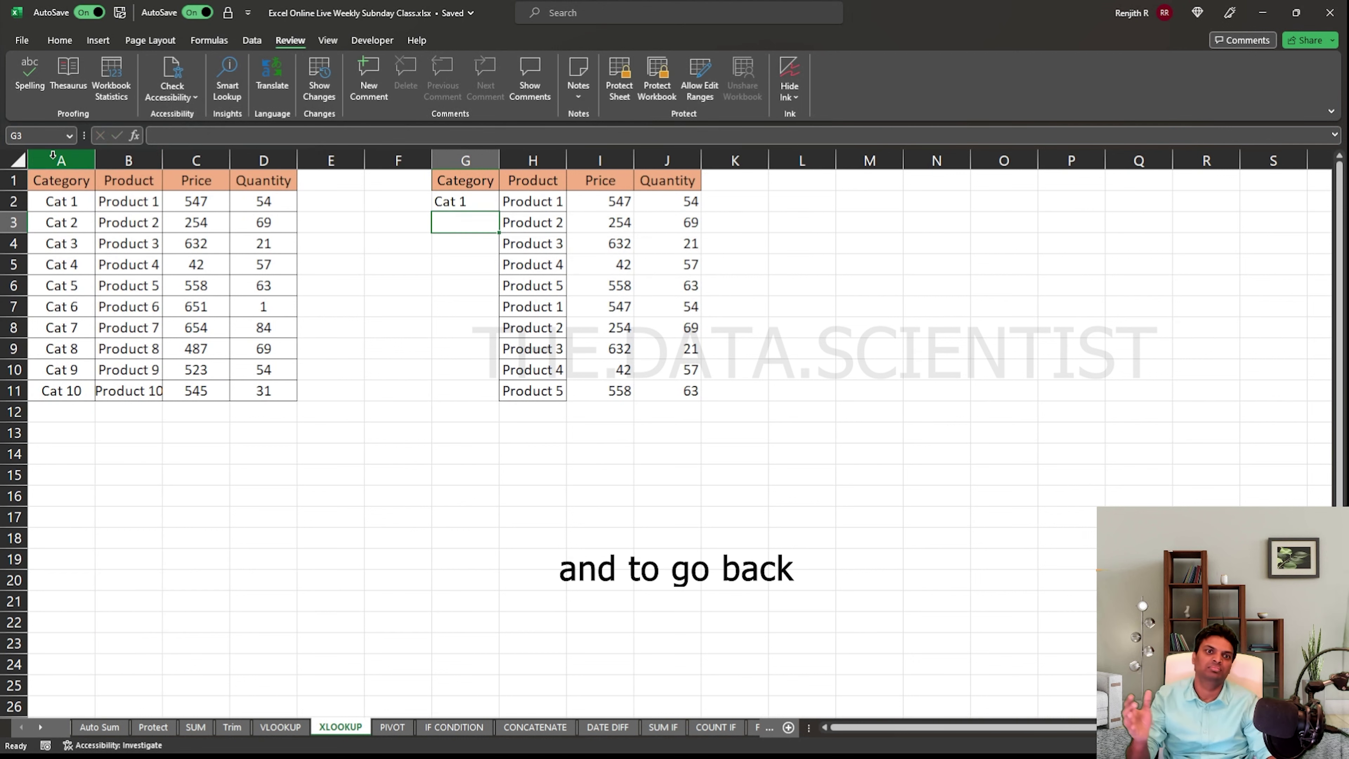
Fill the Category formula down G2:G11, returning Cat 1–5 twice
key("Right")
key("ctrl+Down")
key("Left")
key("ctrl+shift+Up")
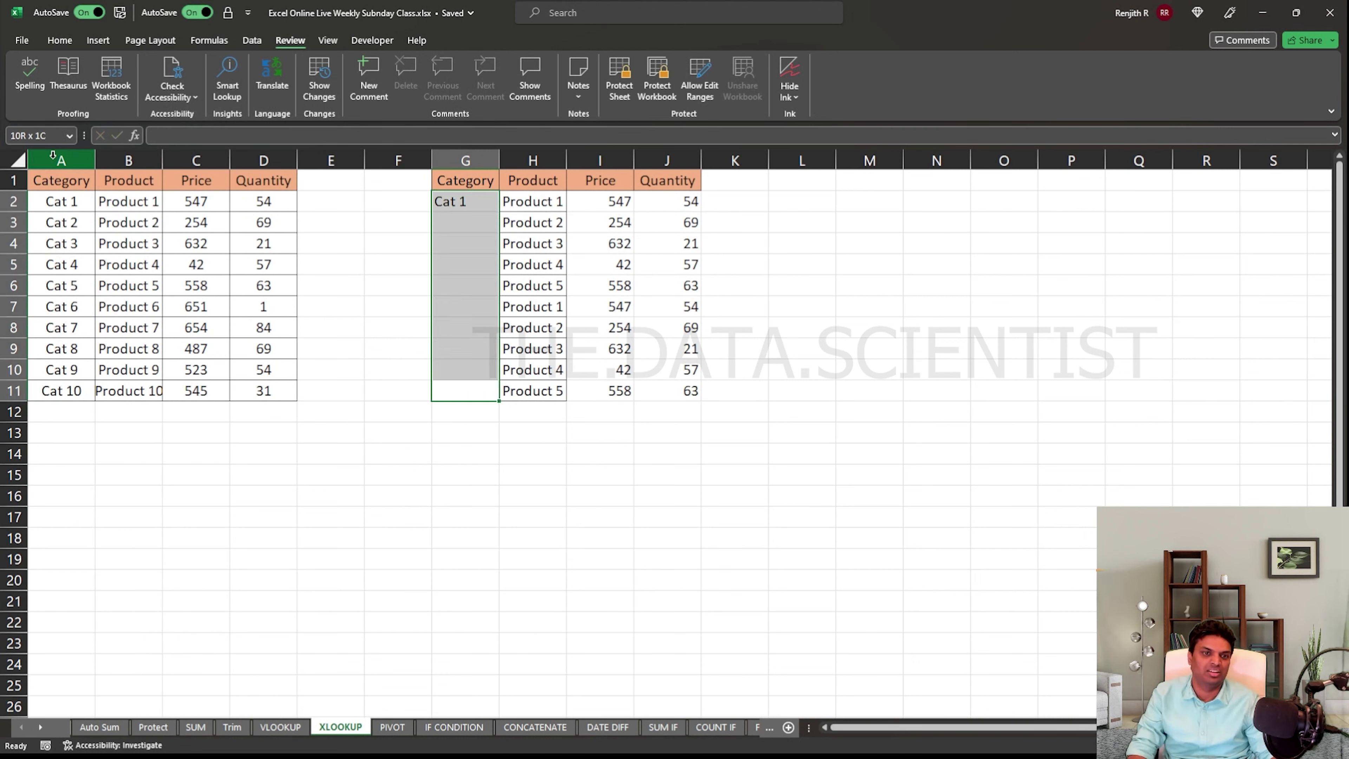
key("ctrl+d")
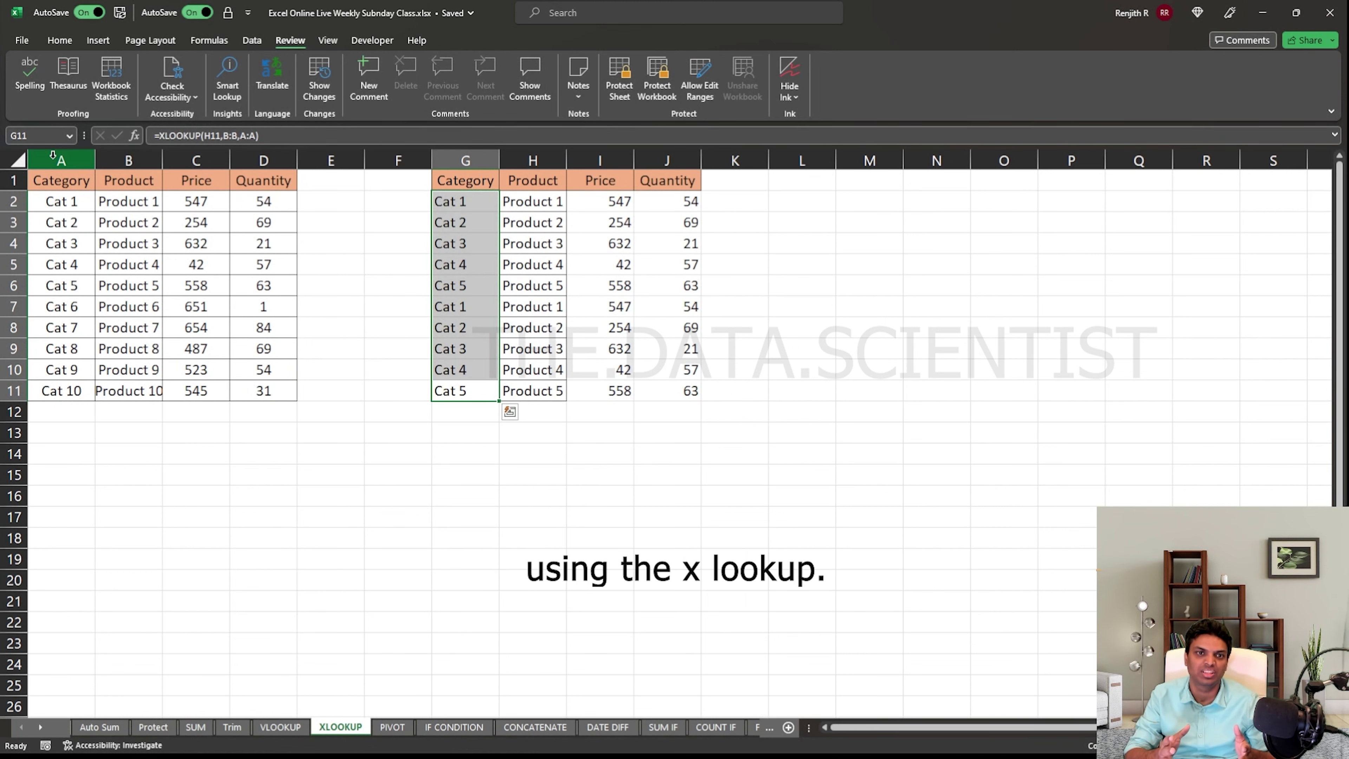
Advance the PowerPoint formulas slide past XLOOKUP to reveal the PIVOT bullet
key("alt+Tab")
key("Right")
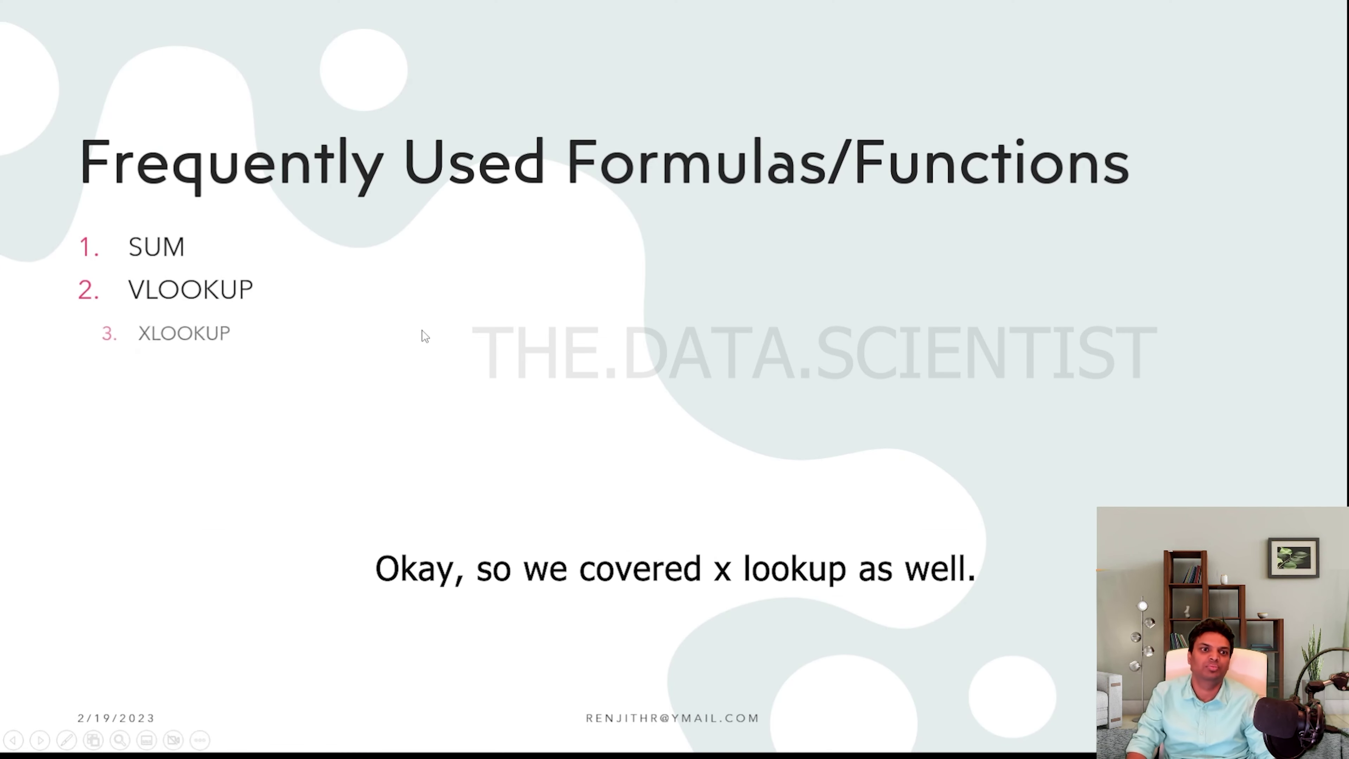
key("Right")
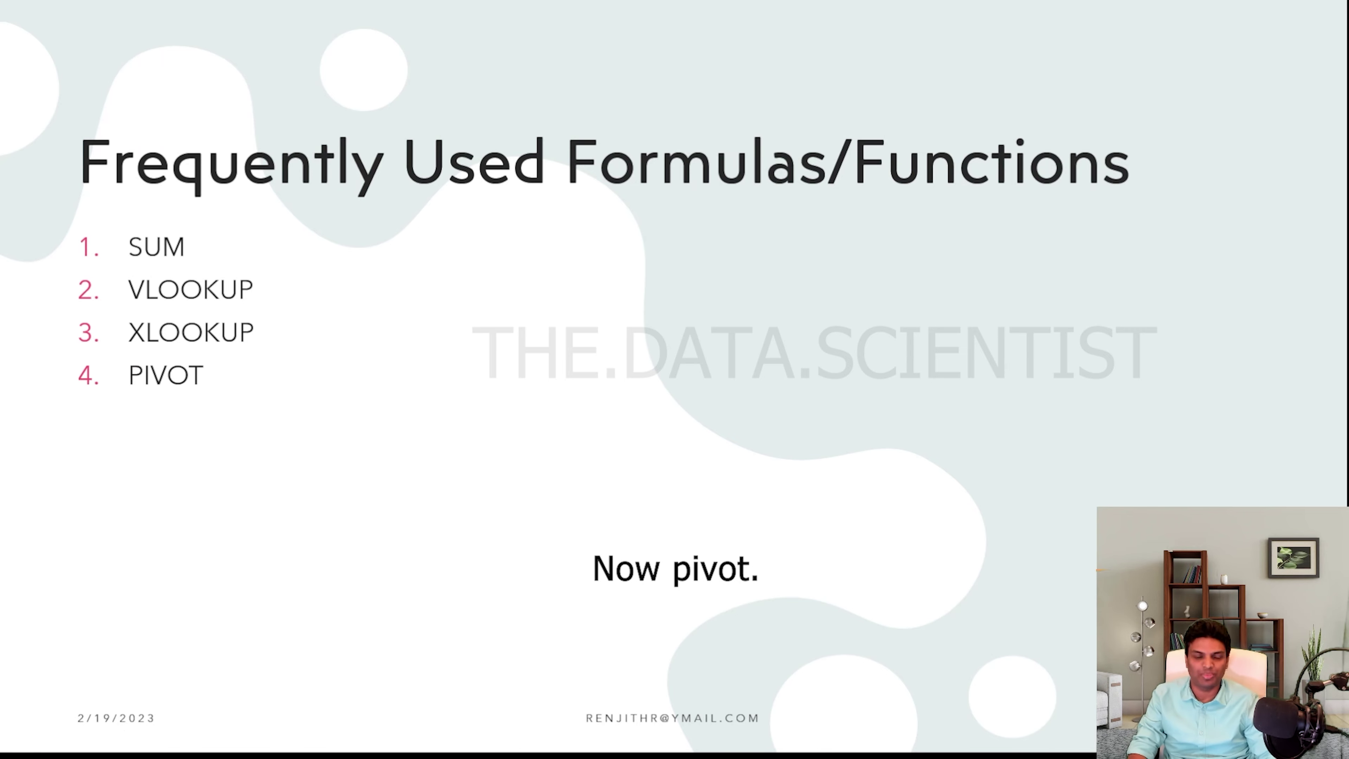
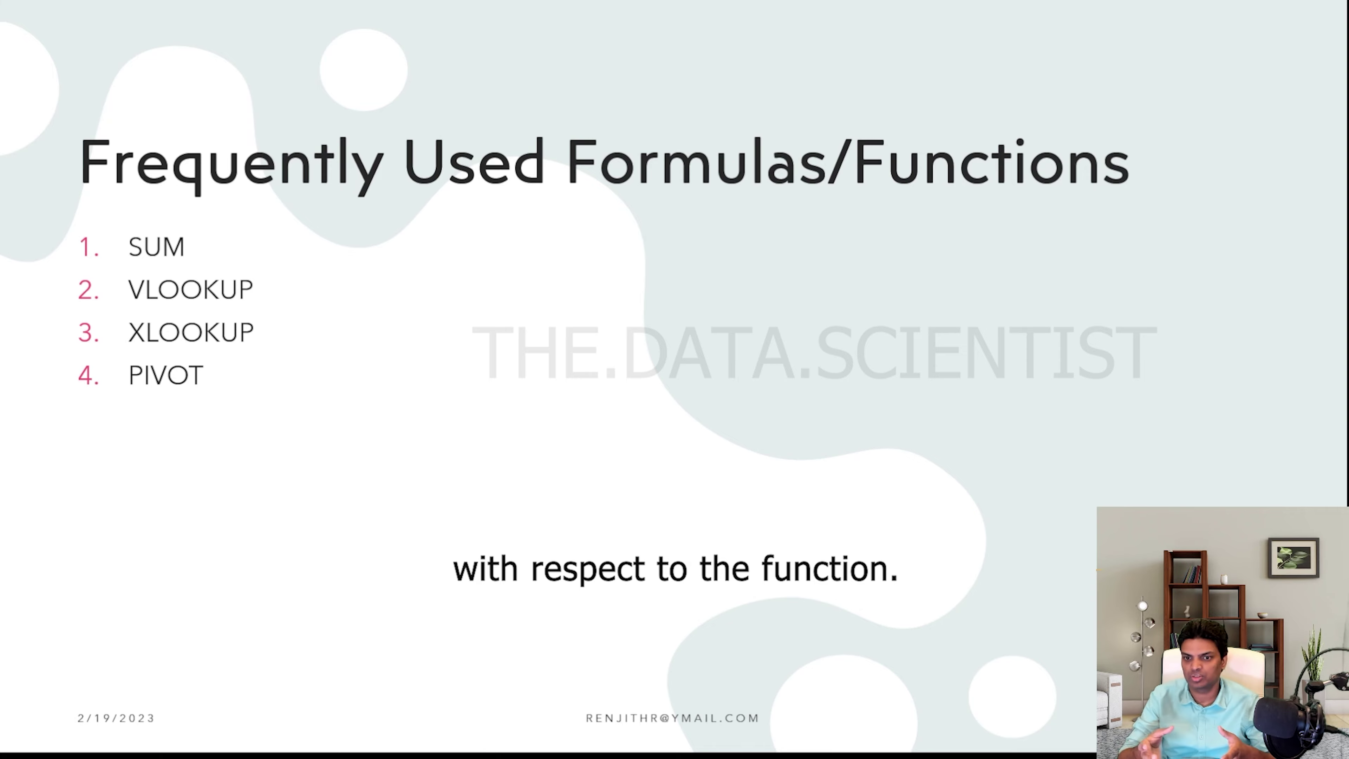
Return to the workbook's PIVOT sheet and select the product names B2:B12
key("alt+Tab")
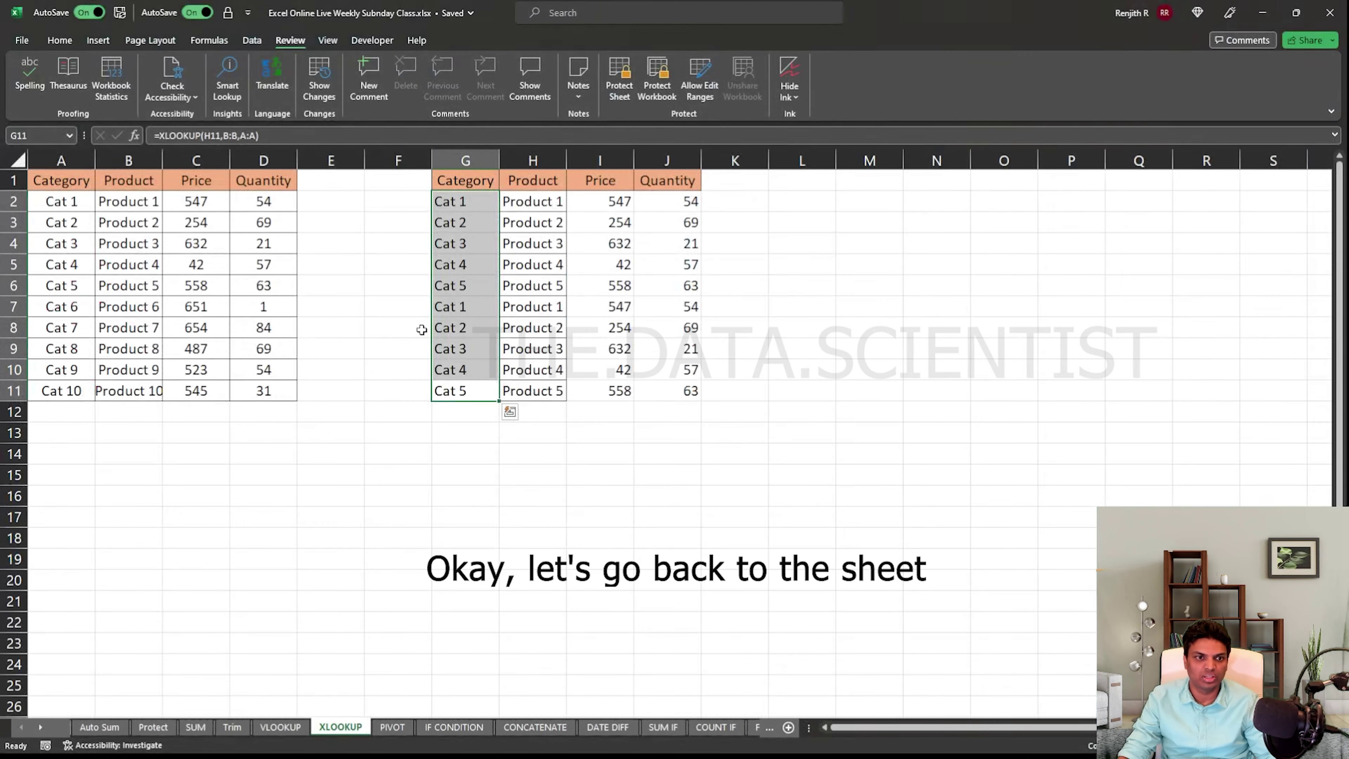
left_click(394, 726)
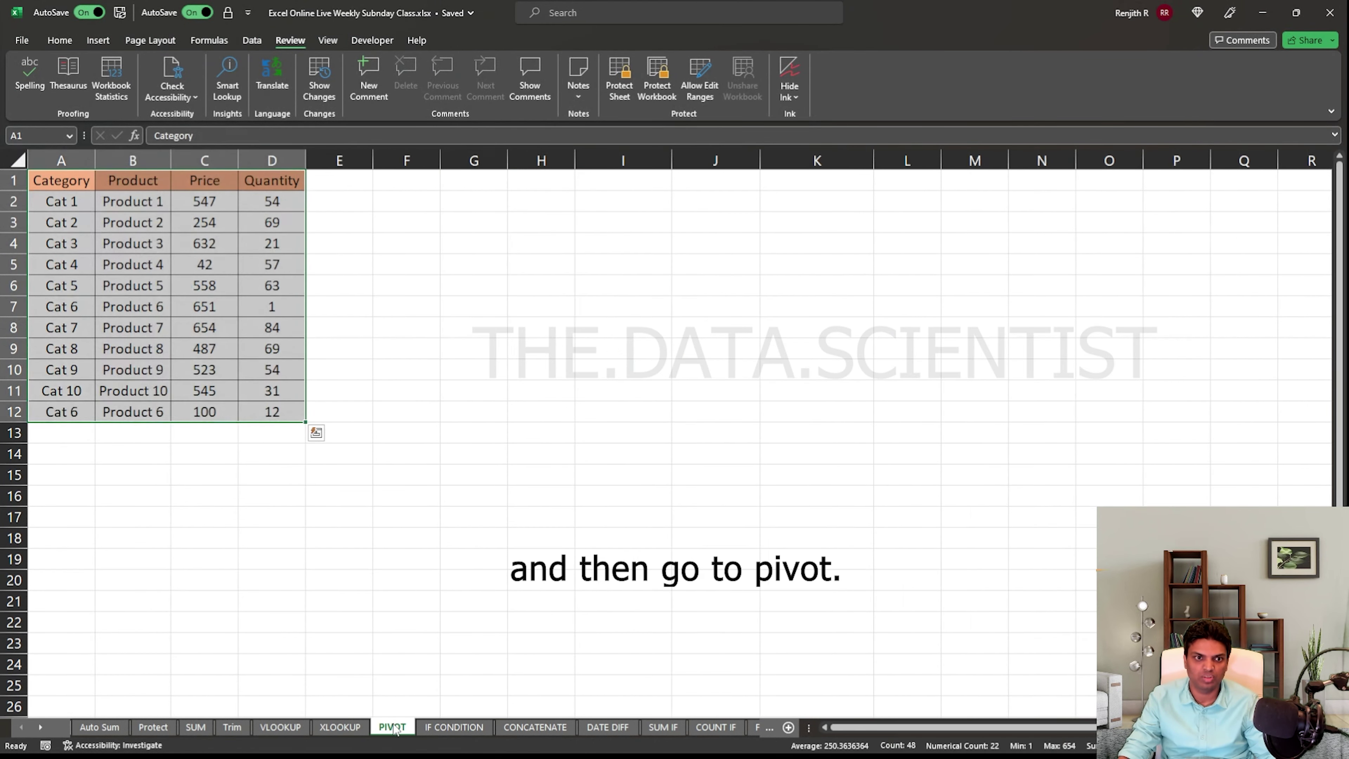
left_click(407, 475)
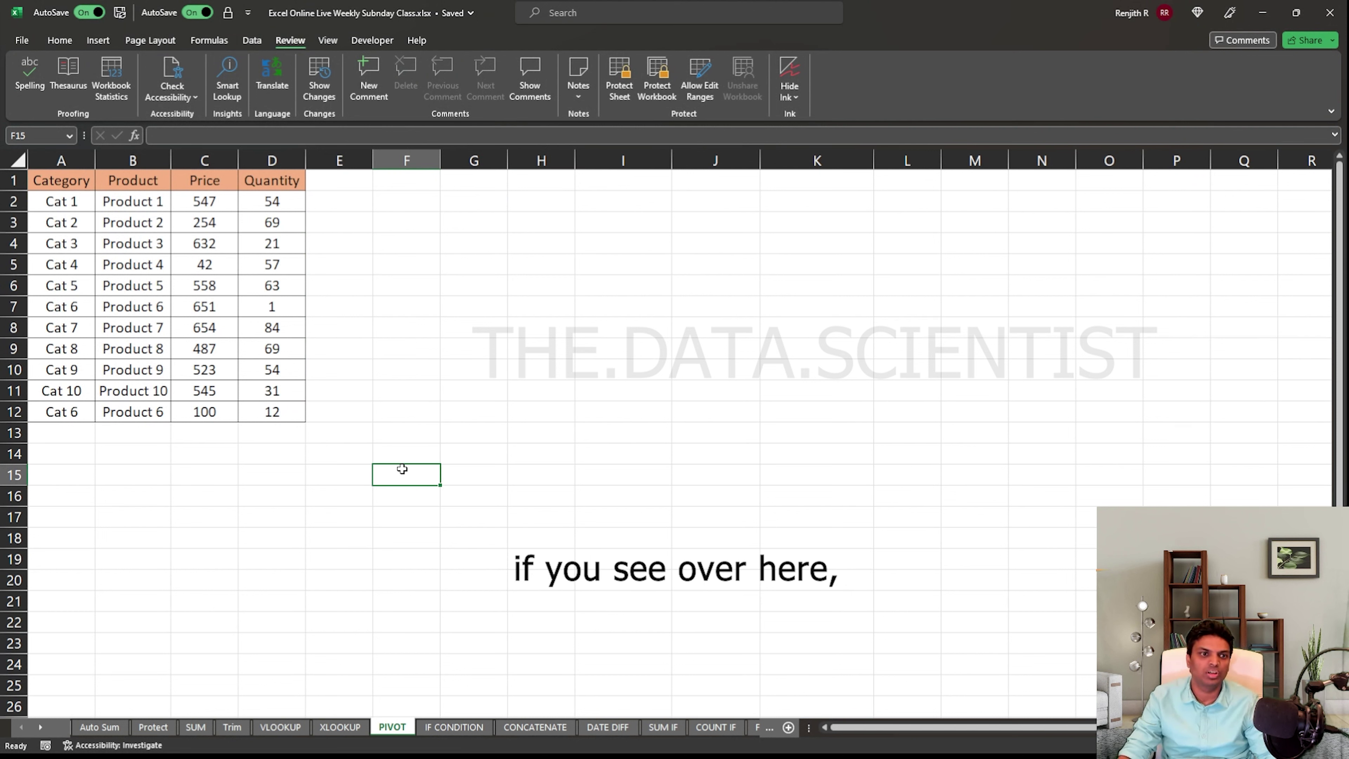
left_click(133, 411)
left_click_drag(116, 202, 133, 411)
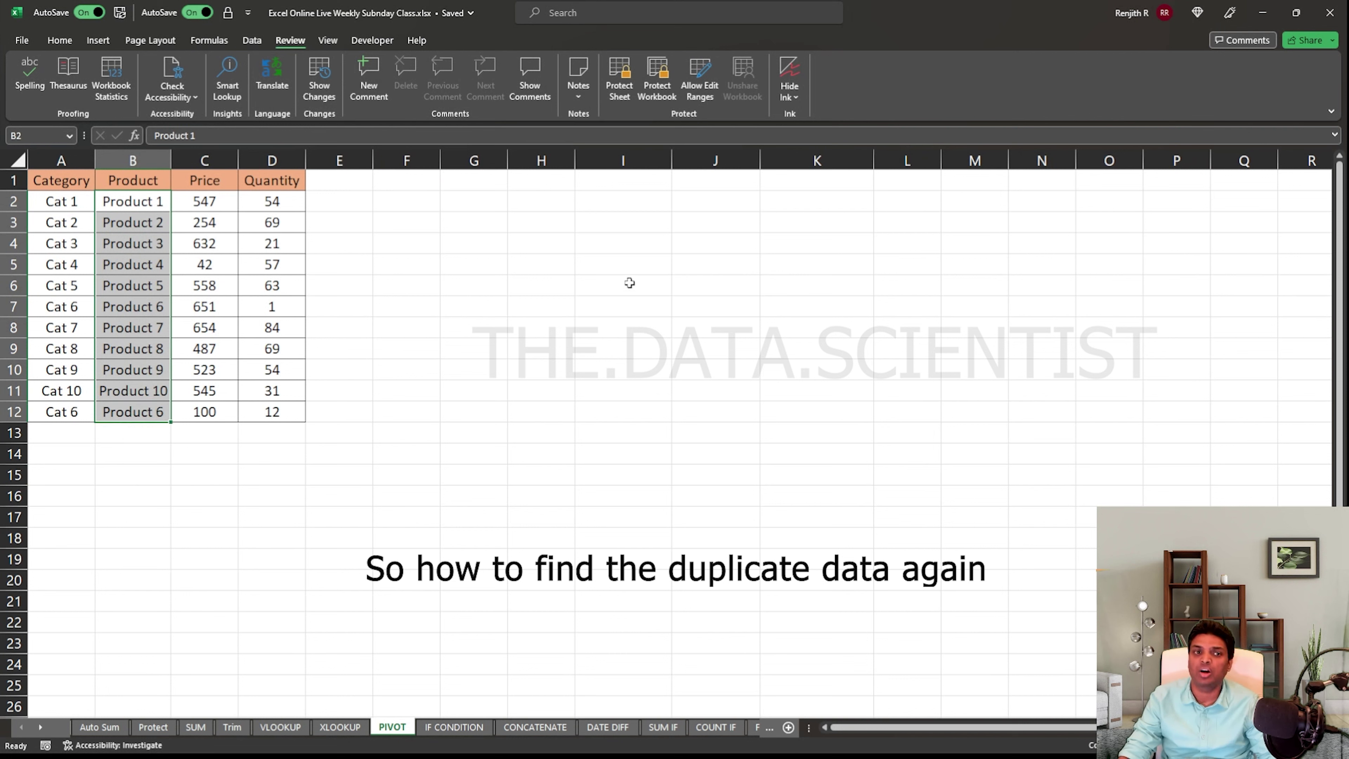
Apply a Duplicate Values rule with light red fill to B2:B12, then select A1:D12
left_click(59, 40)
left_click(684, 79)
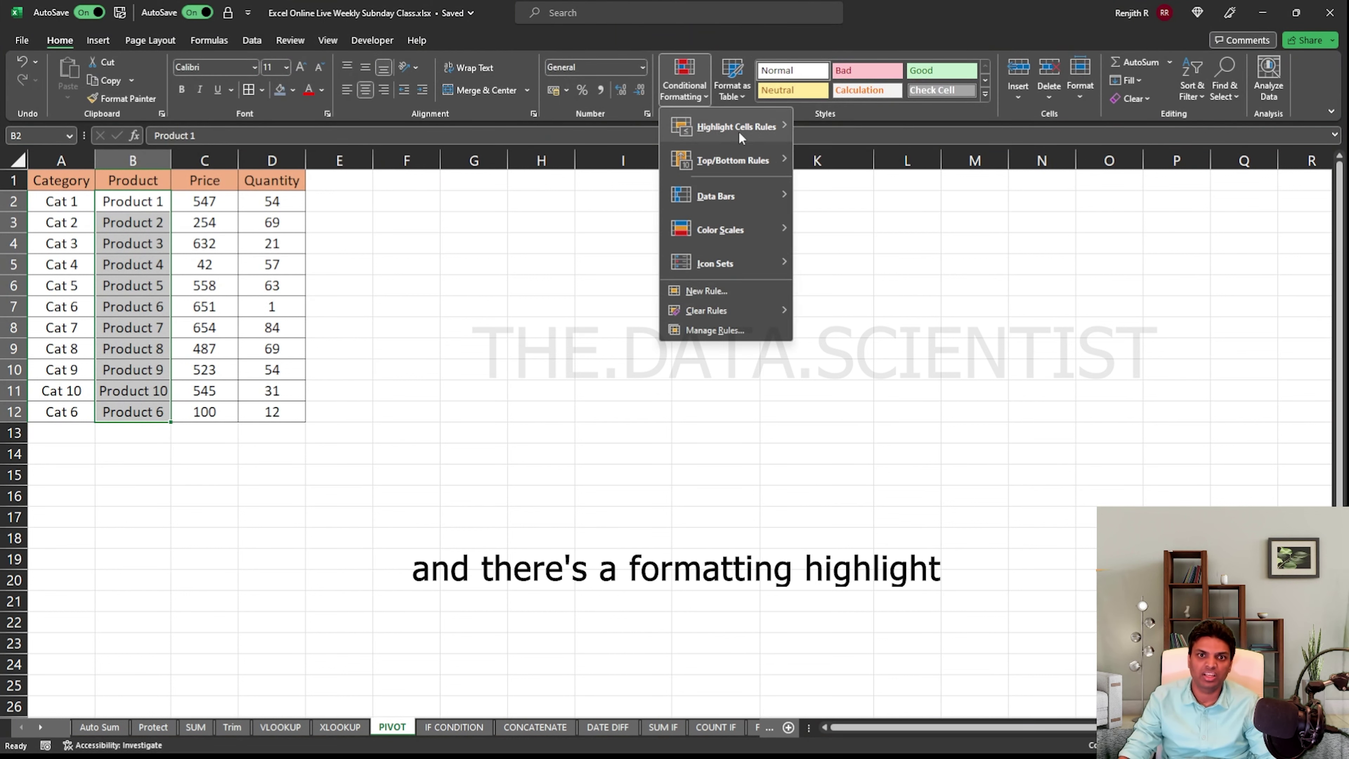
mouse_move(739, 128)
left_click(827, 336)
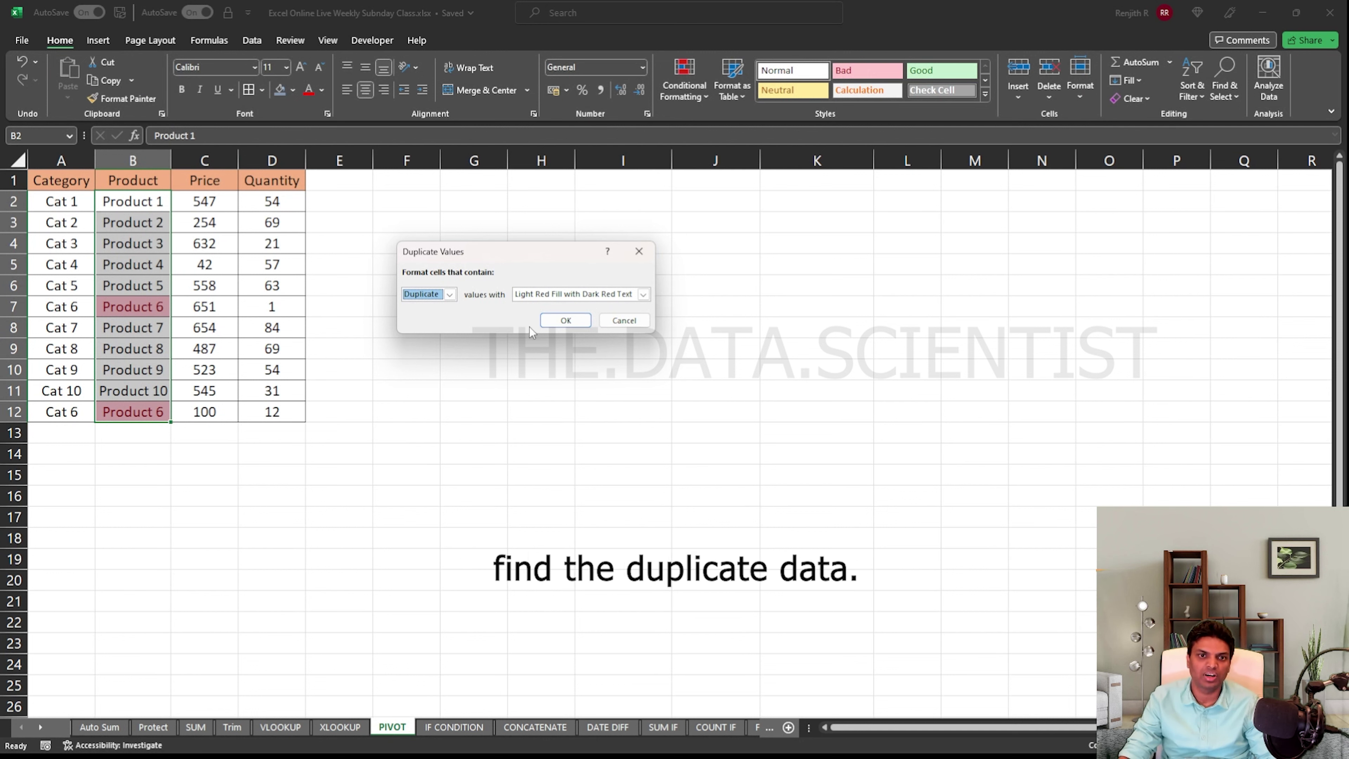
left_click(566, 320)
left_click(406, 349)
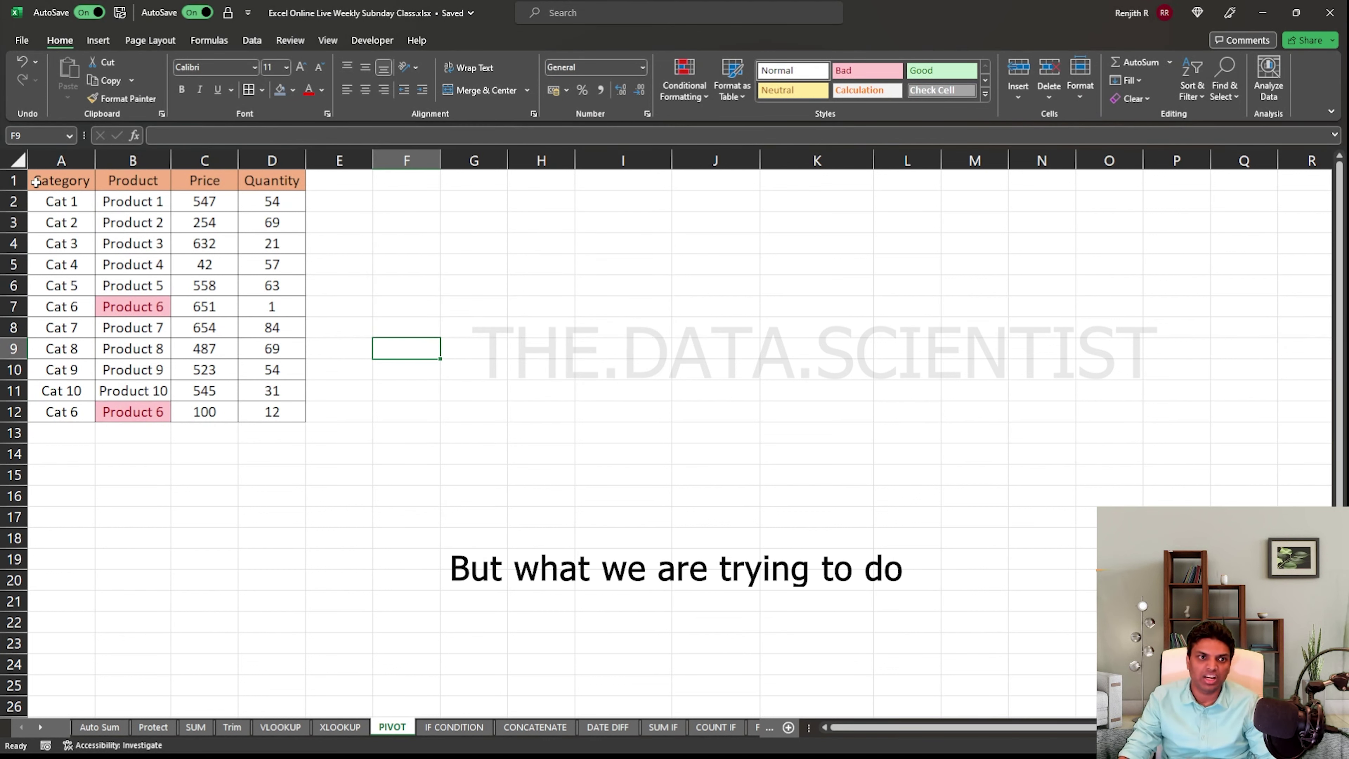
left_click_drag(35, 182, 291, 417)
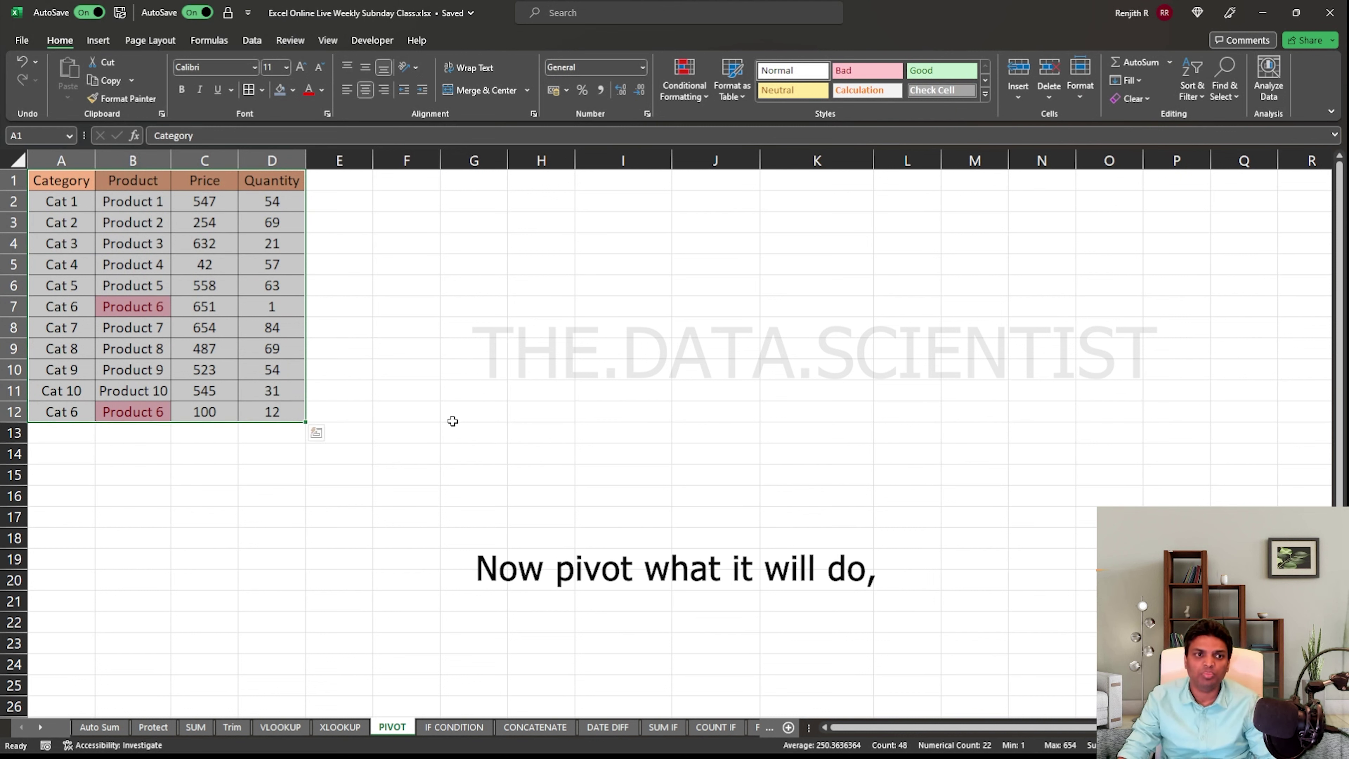
Review the two Product 6 rows (B7 and B12) and select the source table A1:D12
left_click(127, 310)
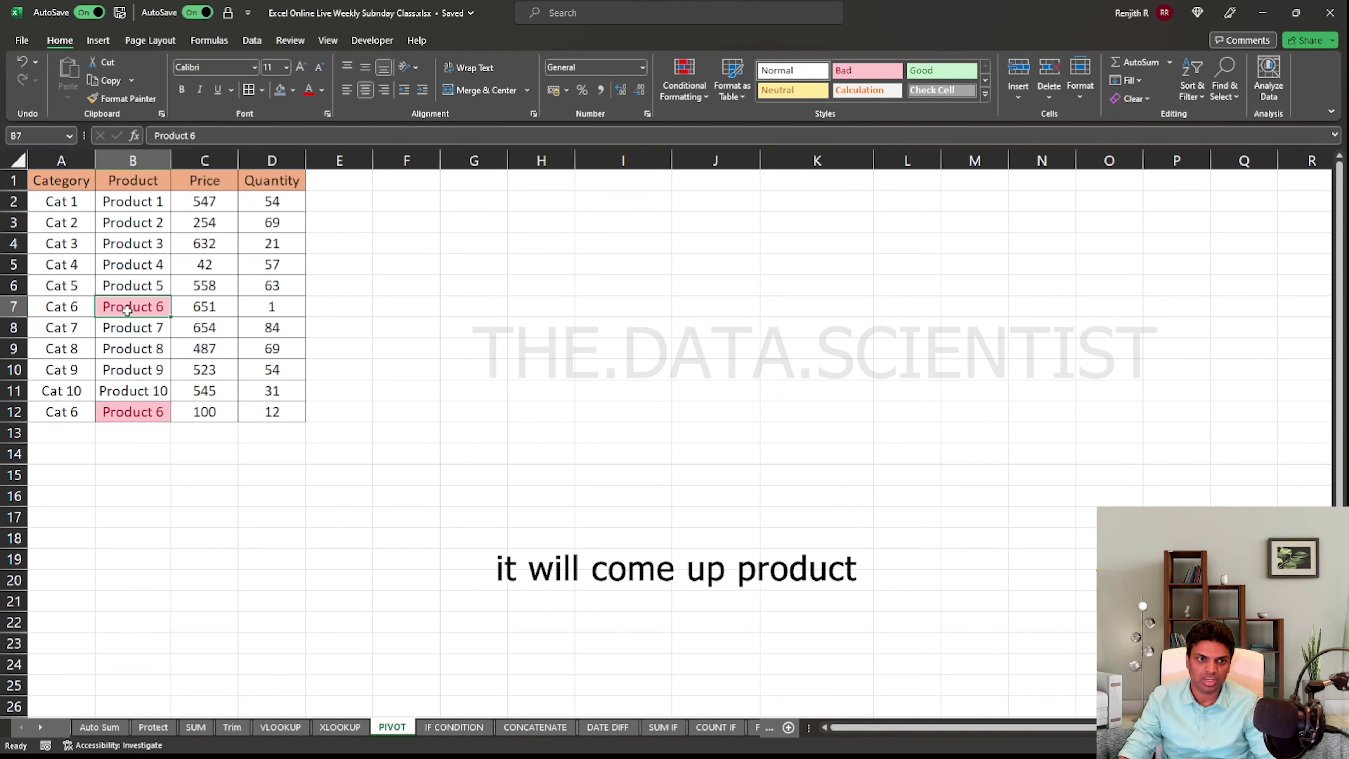
left_click_drag(128, 310, 293, 306)
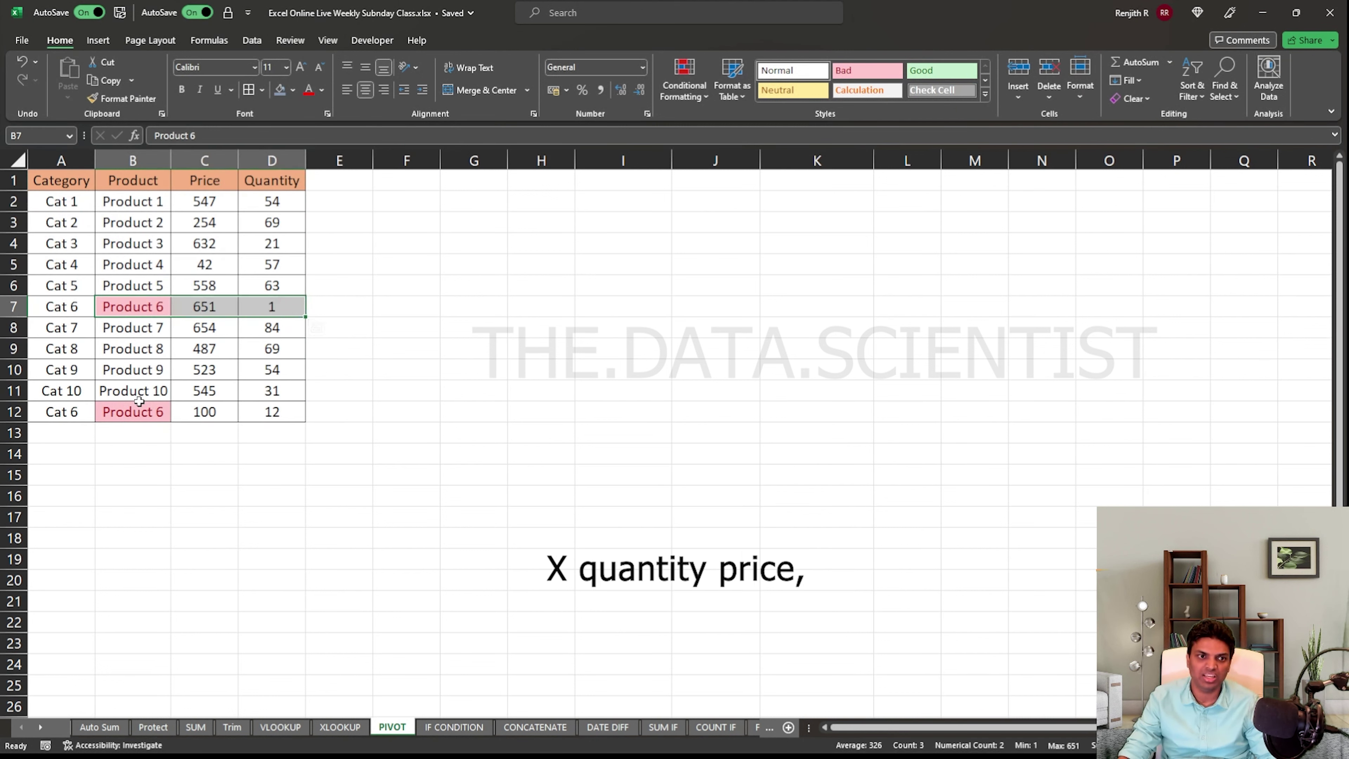
left_click(128, 417)
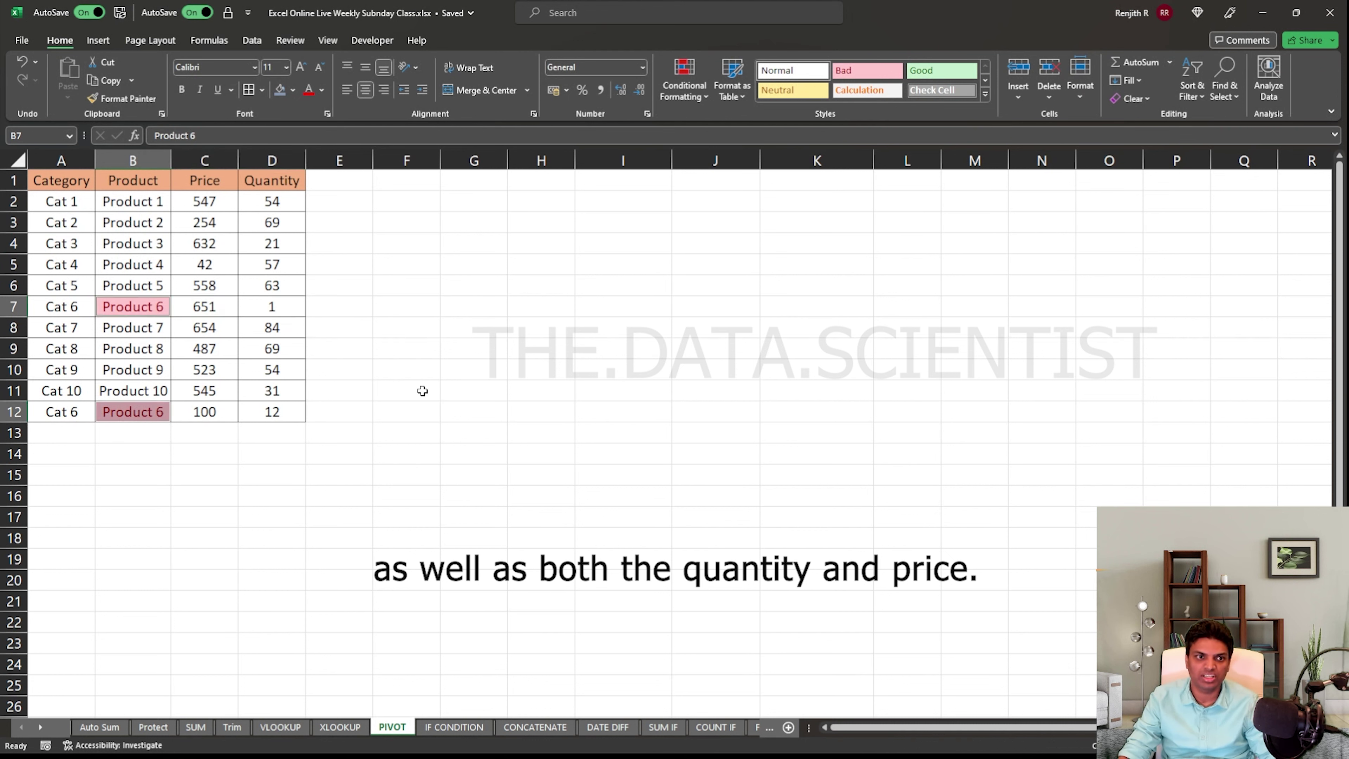
left_click(500, 397)
left_click_drag(72, 184, 277, 410)
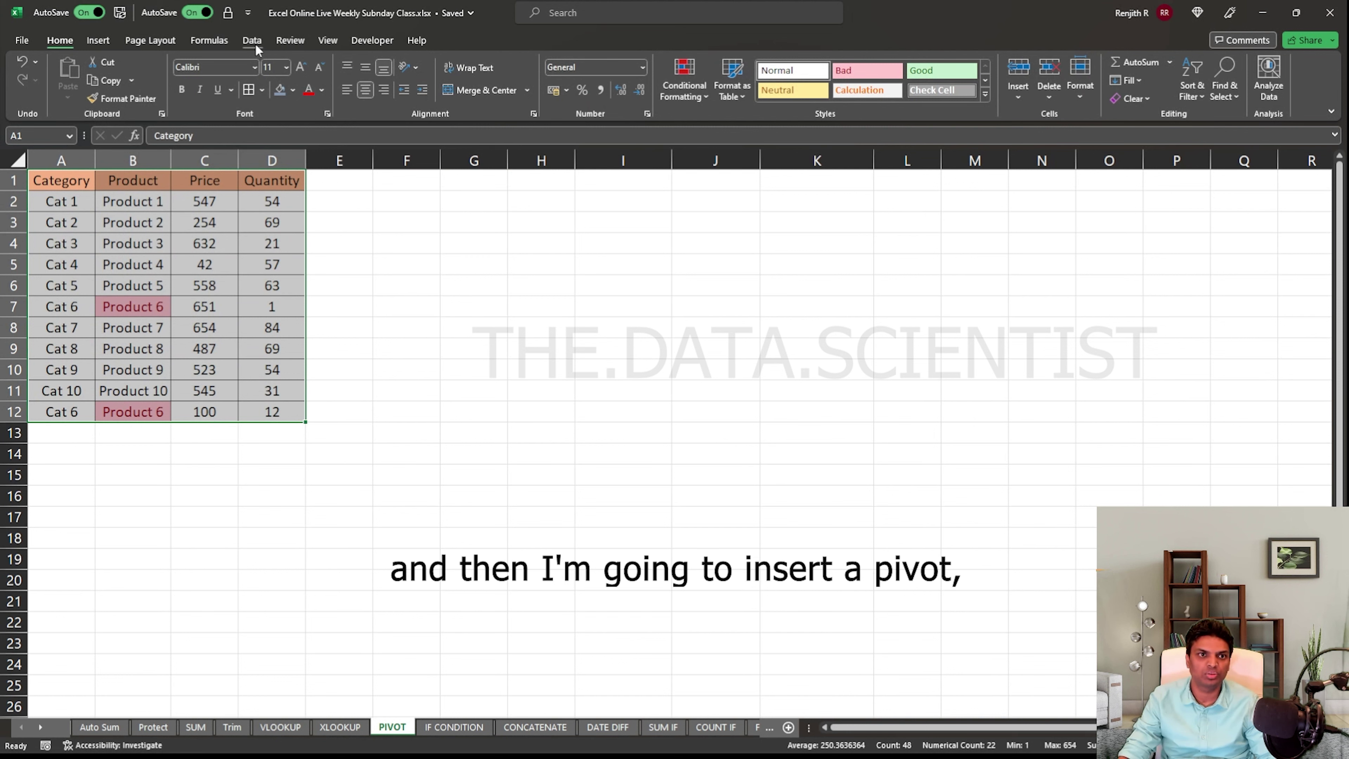
Insert a PivotTable from the table range on the existing worksheet at cell G1
left_click(98, 40)
left_click(45, 98)
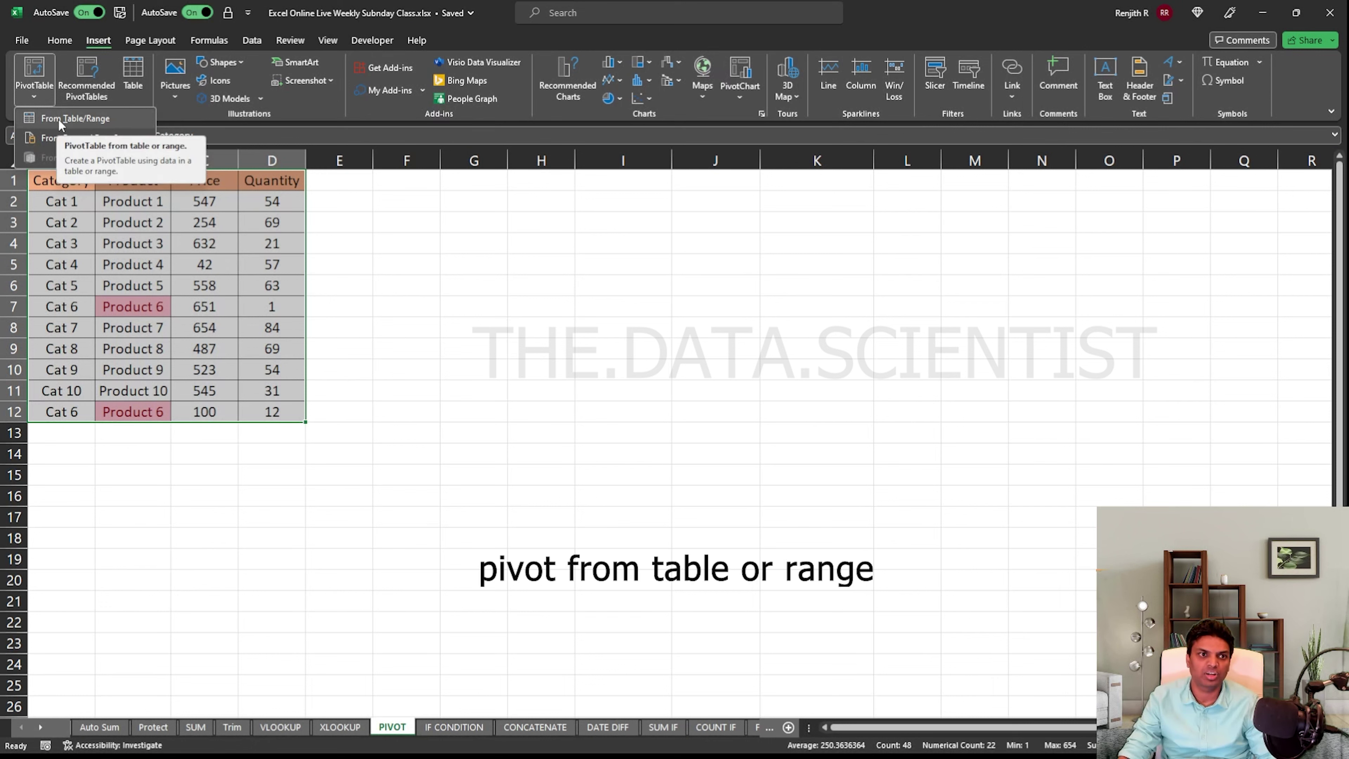
left_click(97, 118)
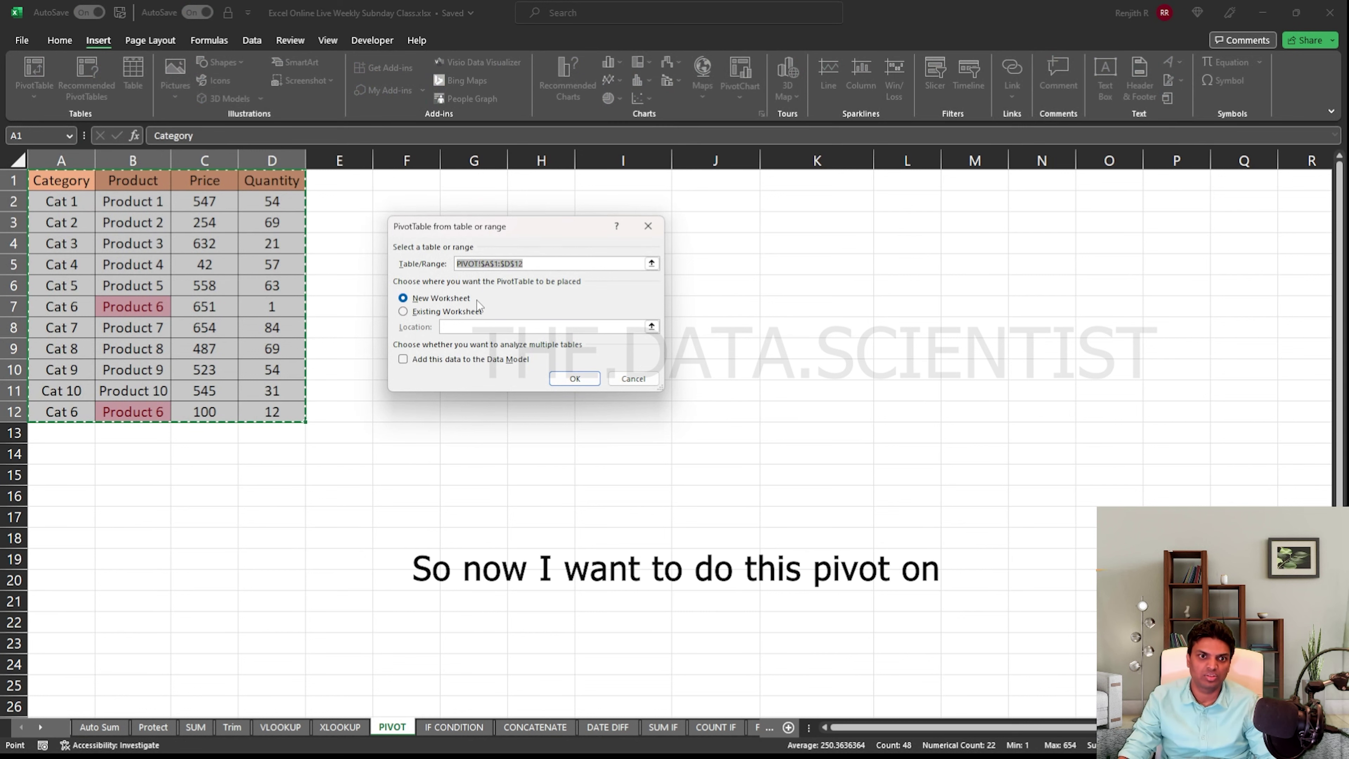
left_click(403, 311)
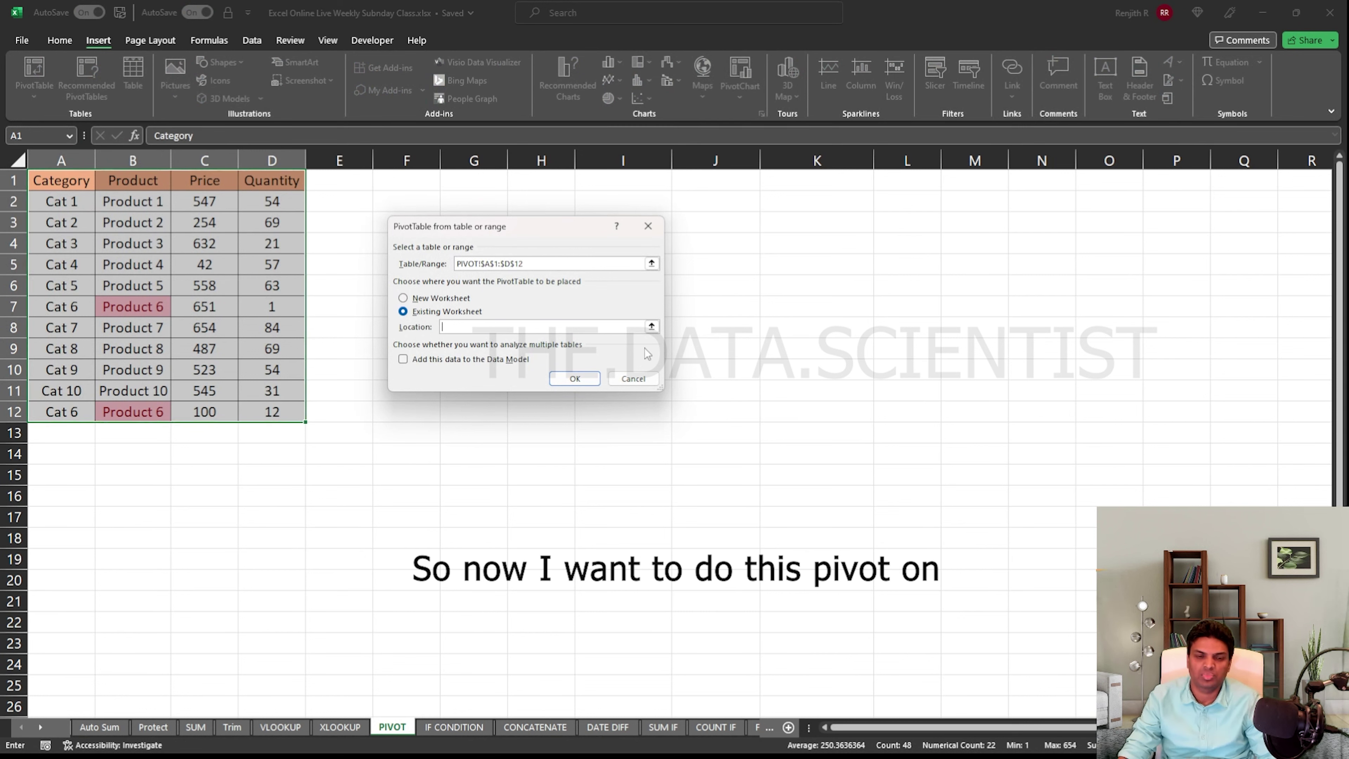
left_click(652, 327)
left_click(474, 180)
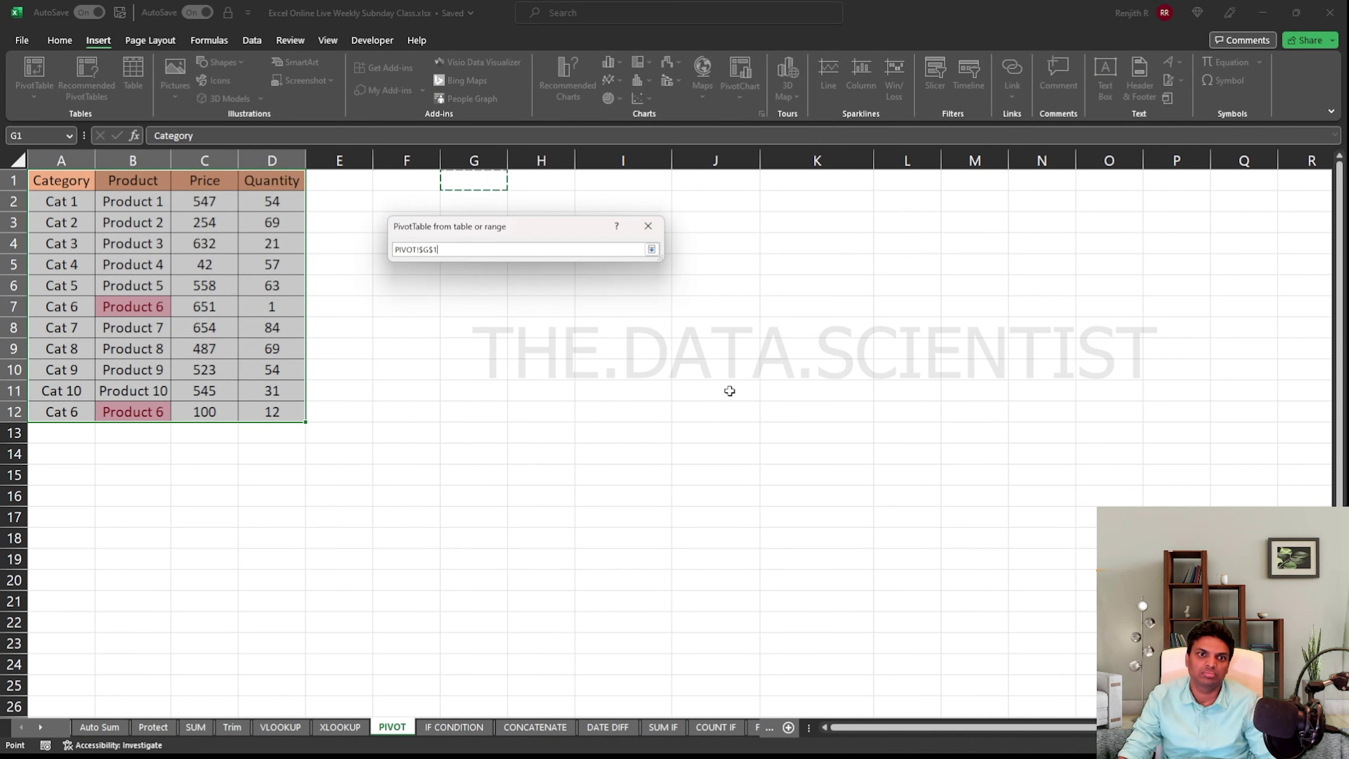
left_click(651, 249)
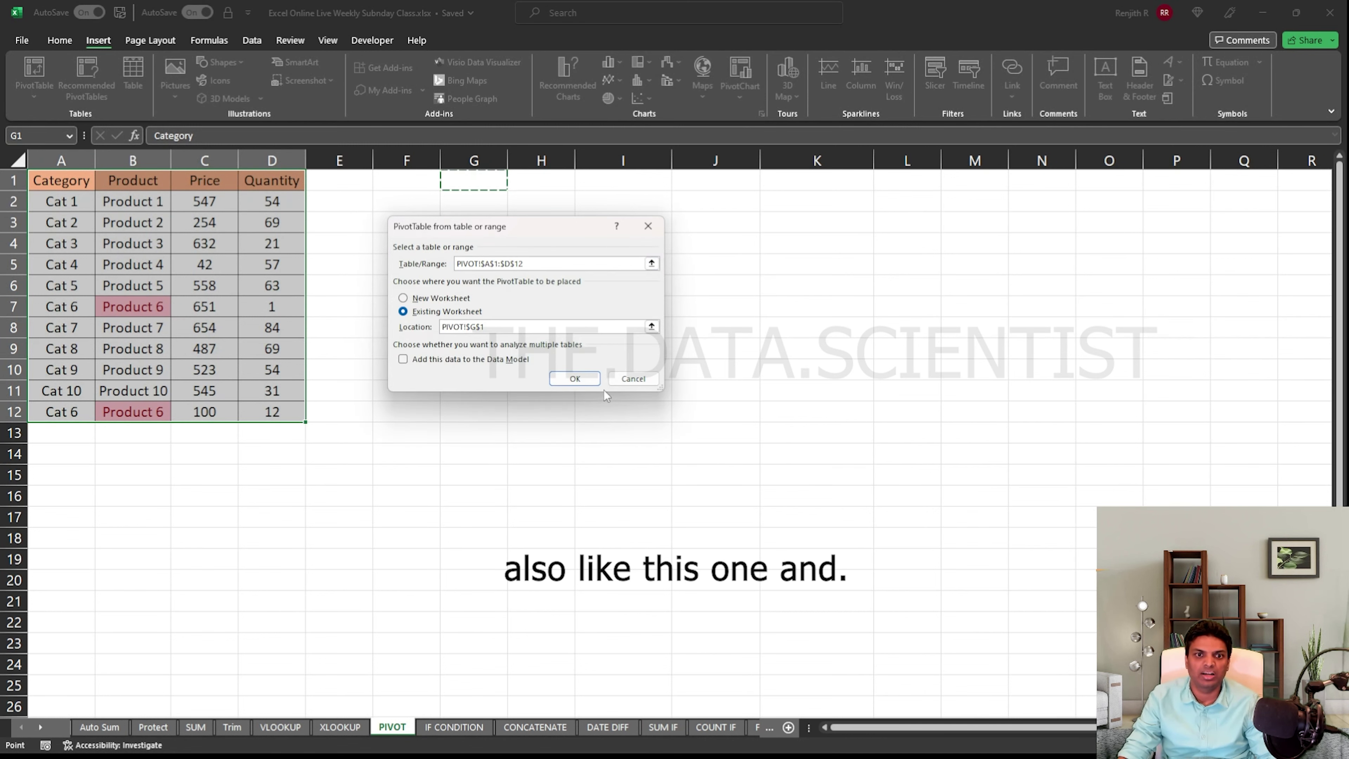
left_click(577, 380)
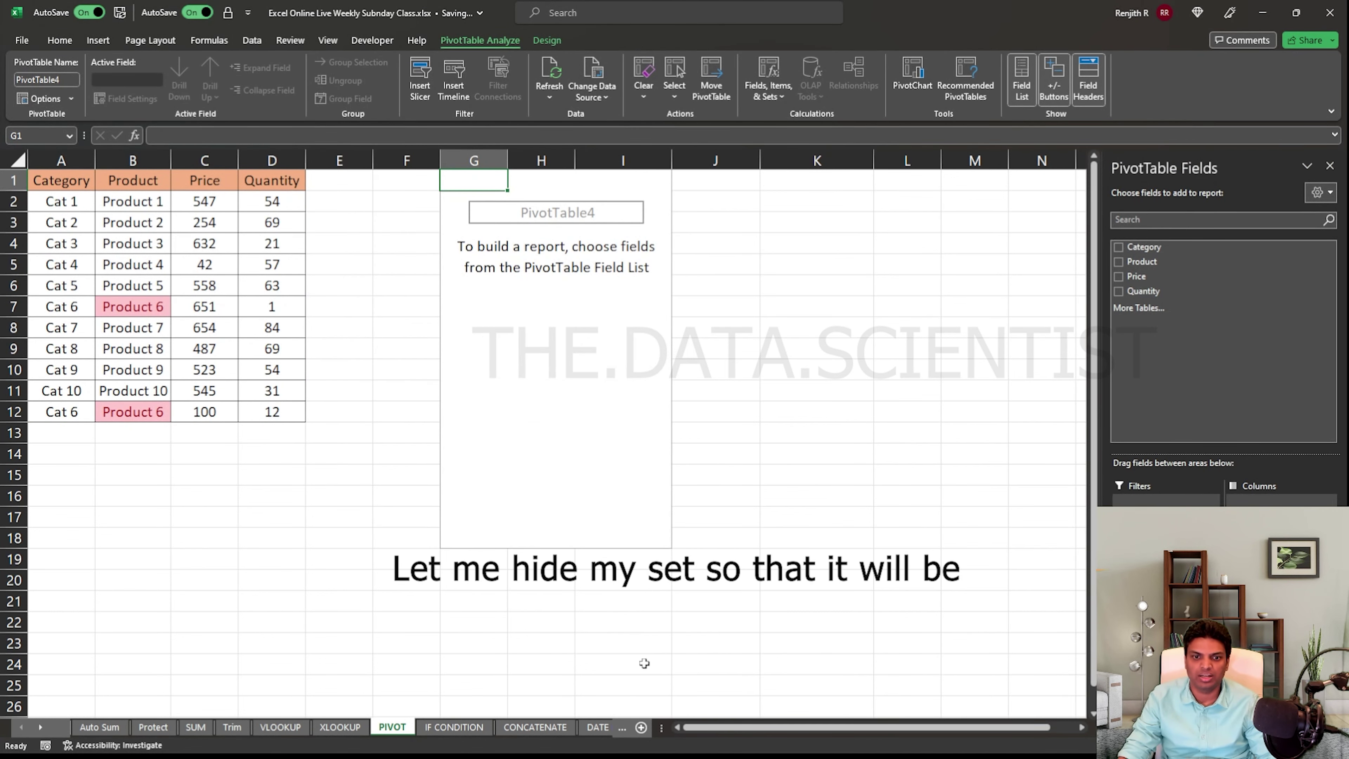
Put Product in the pivot's Rows and sum Price and Quantity in Values
mouse_move(202, 754)
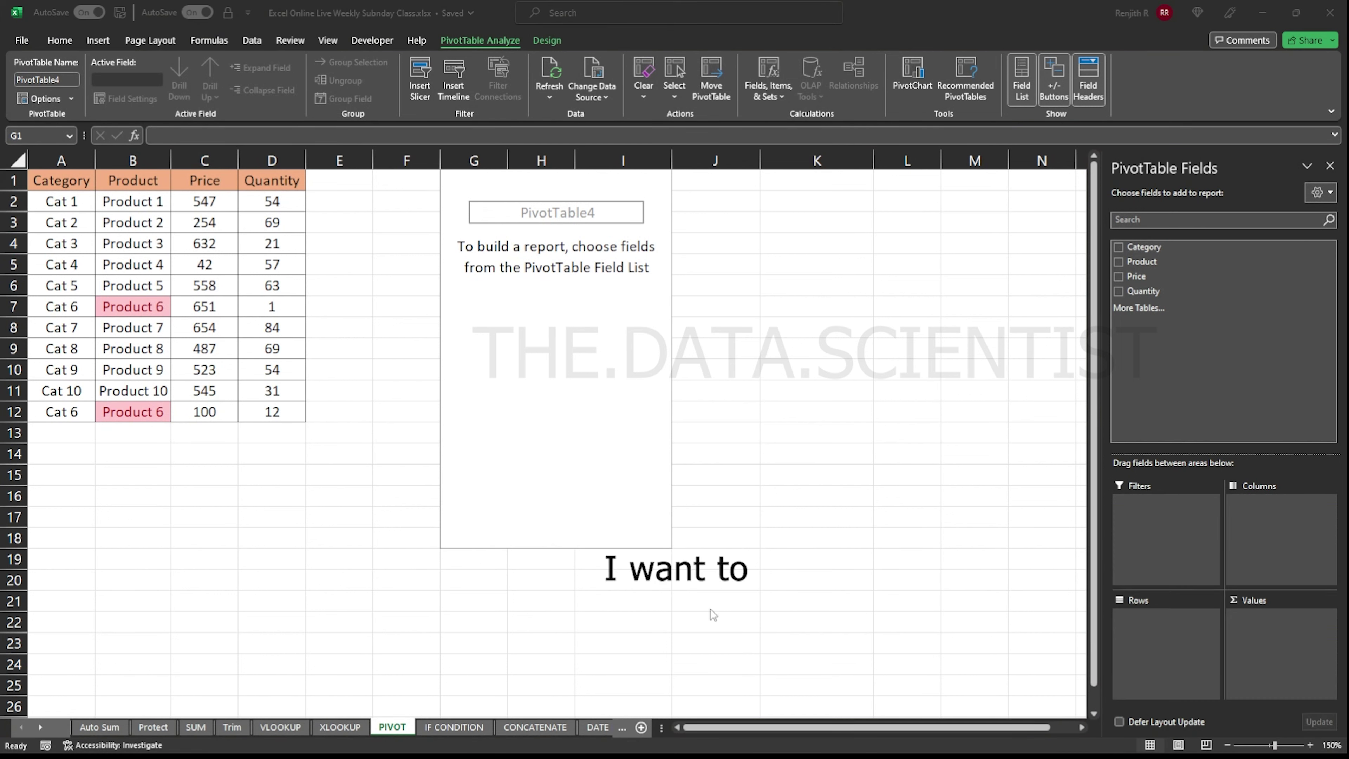
left_click(272, 201)
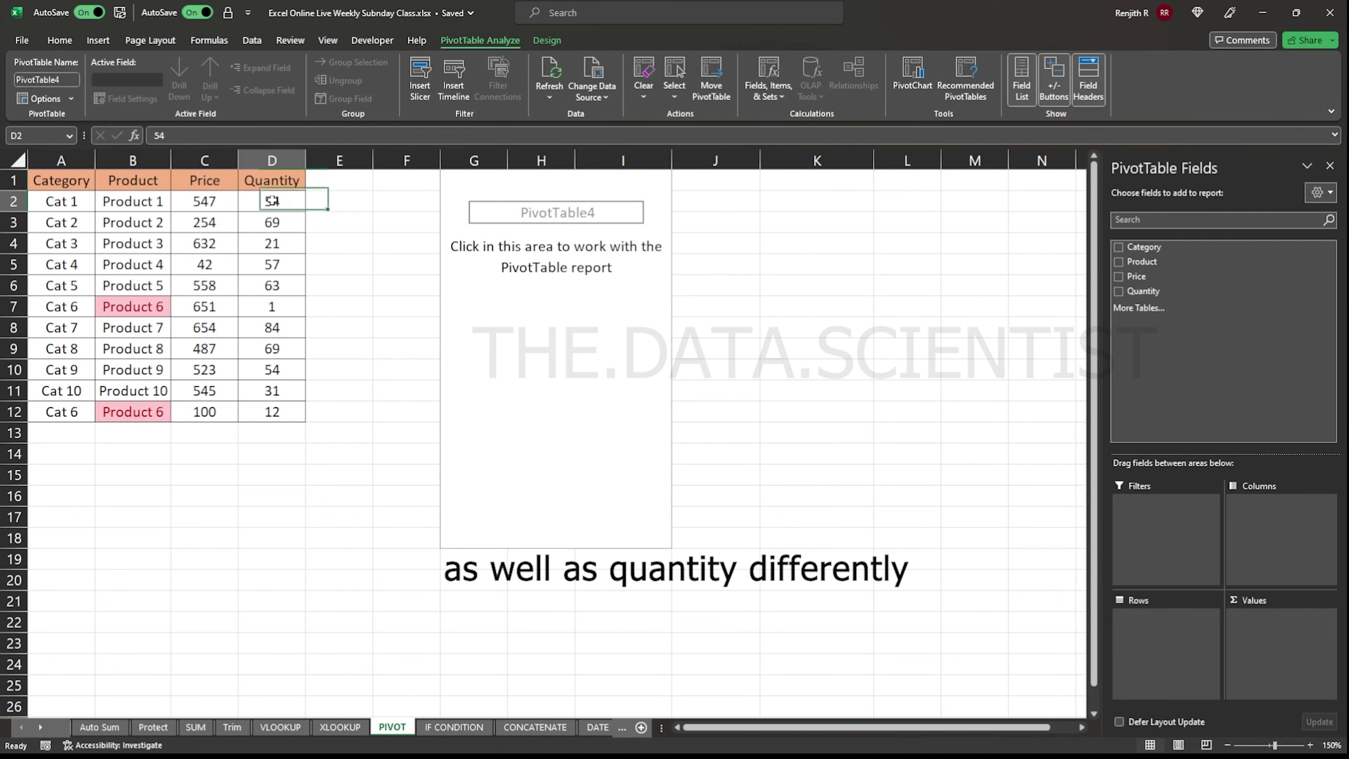
left_click_drag(204, 201, 207, 412)
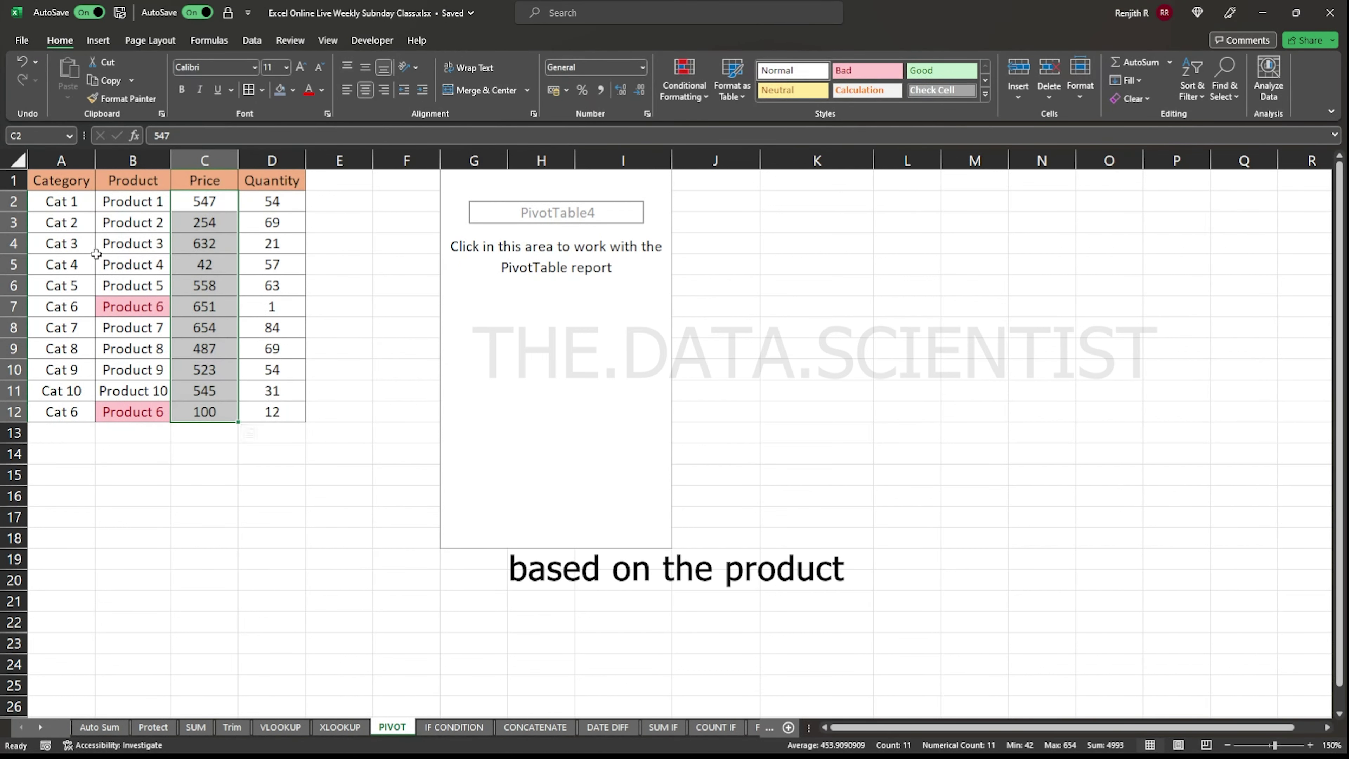
left_click(137, 212)
left_click(613, 368)
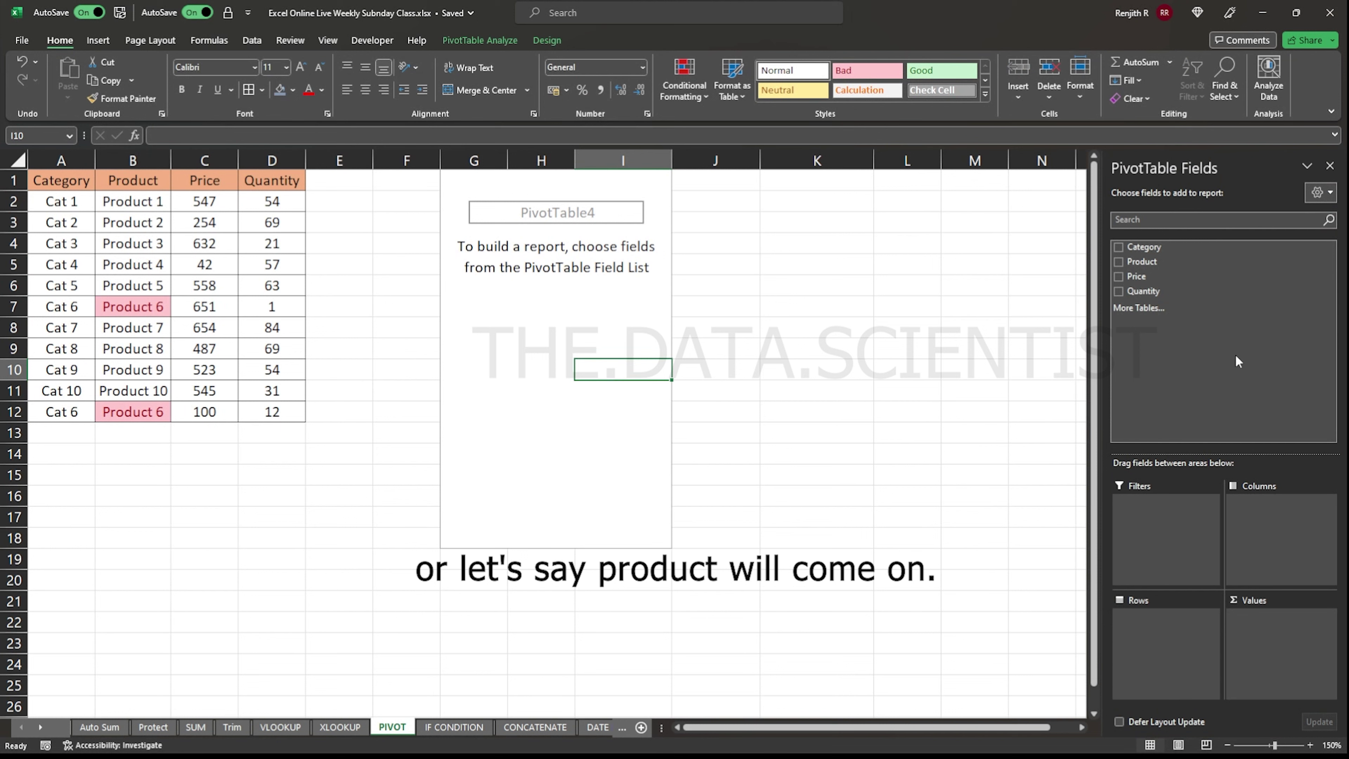
left_click_drag(1142, 262, 1175, 690)
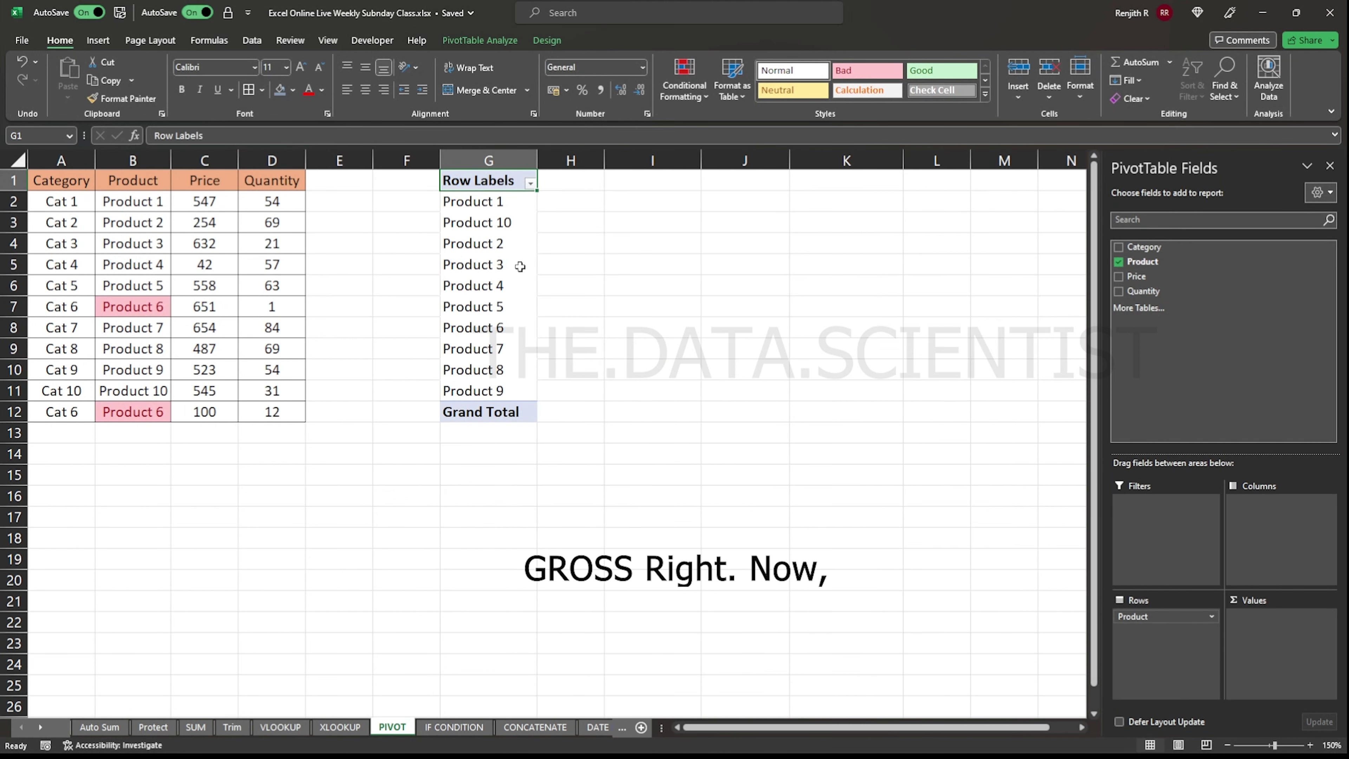
left_click_drag(1139, 276, 1259, 609)
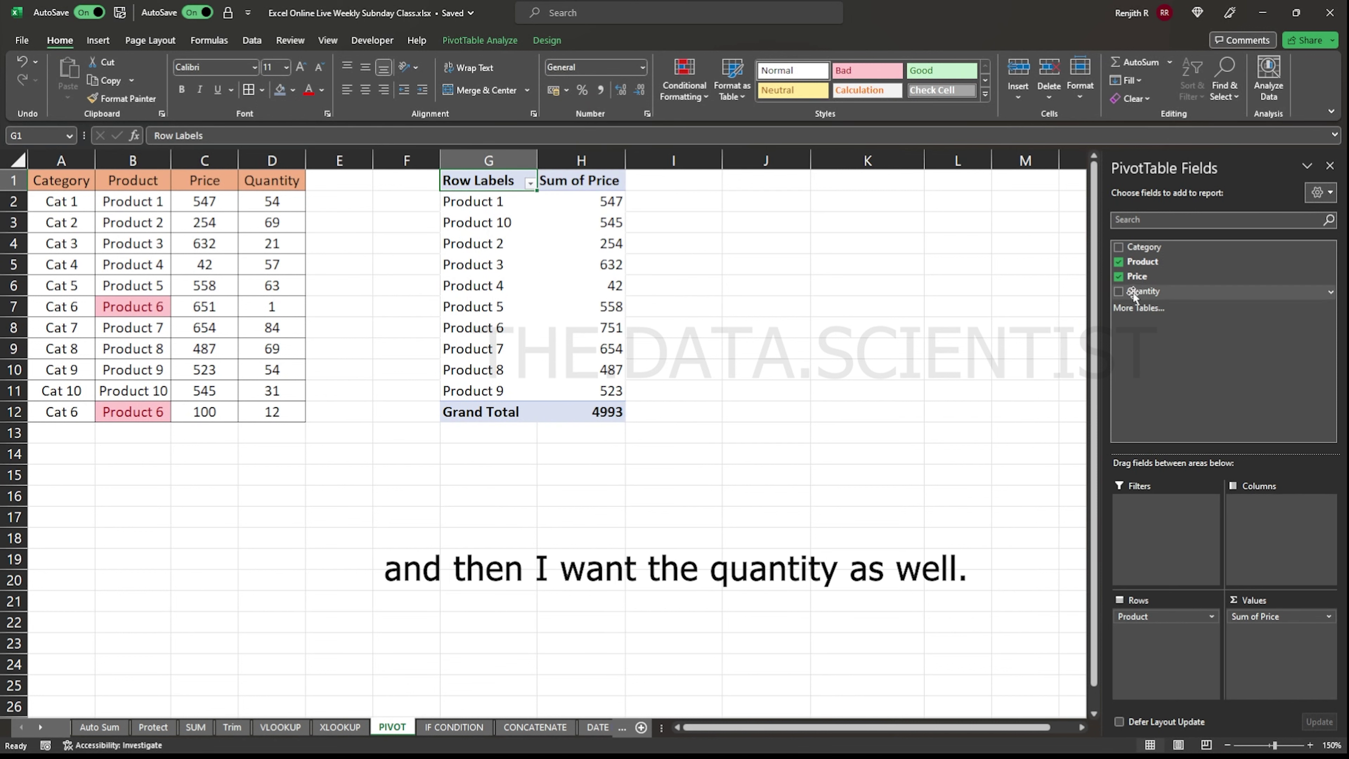
left_click_drag(1134, 294, 1259, 670)
Verify Product 6's prices 651 and 100 match the pivot's 751 total, then select A1:D12
left_click(677, 478)
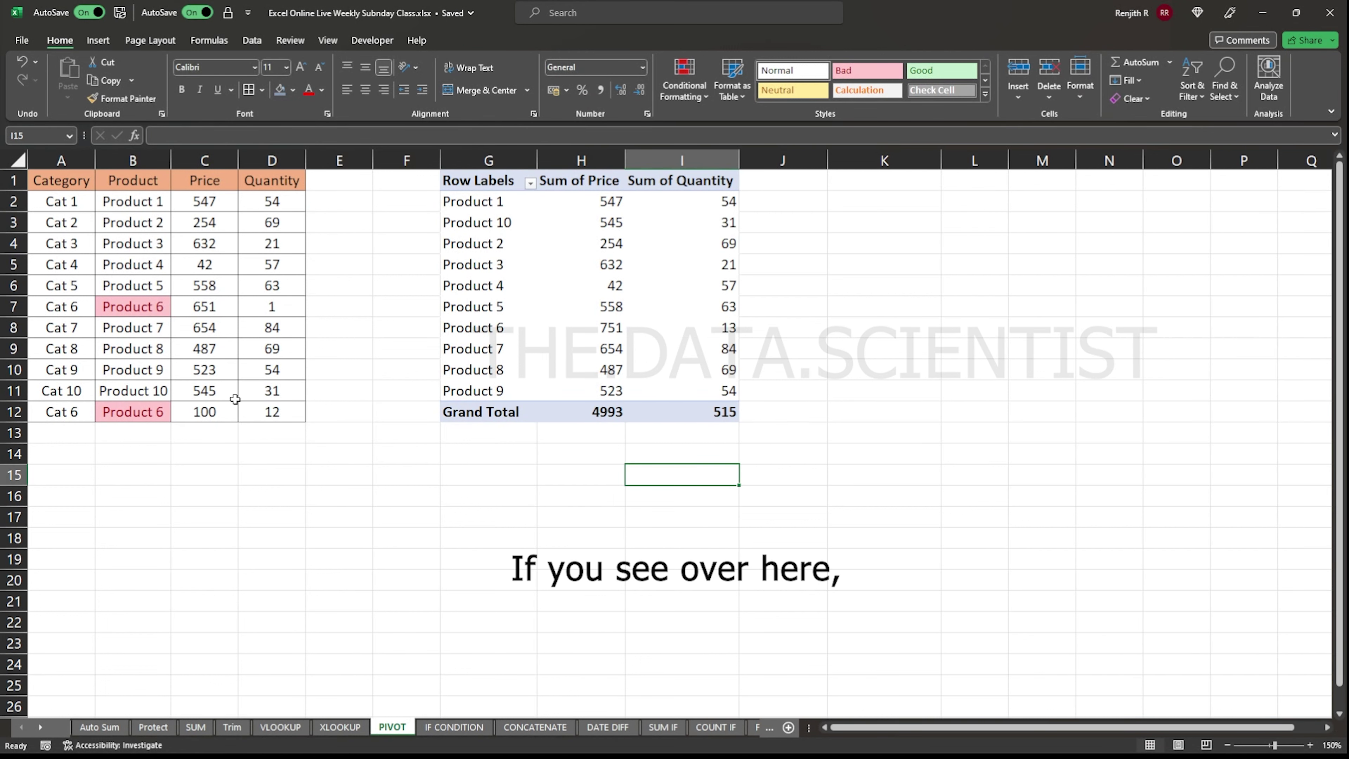
left_click(137, 414)
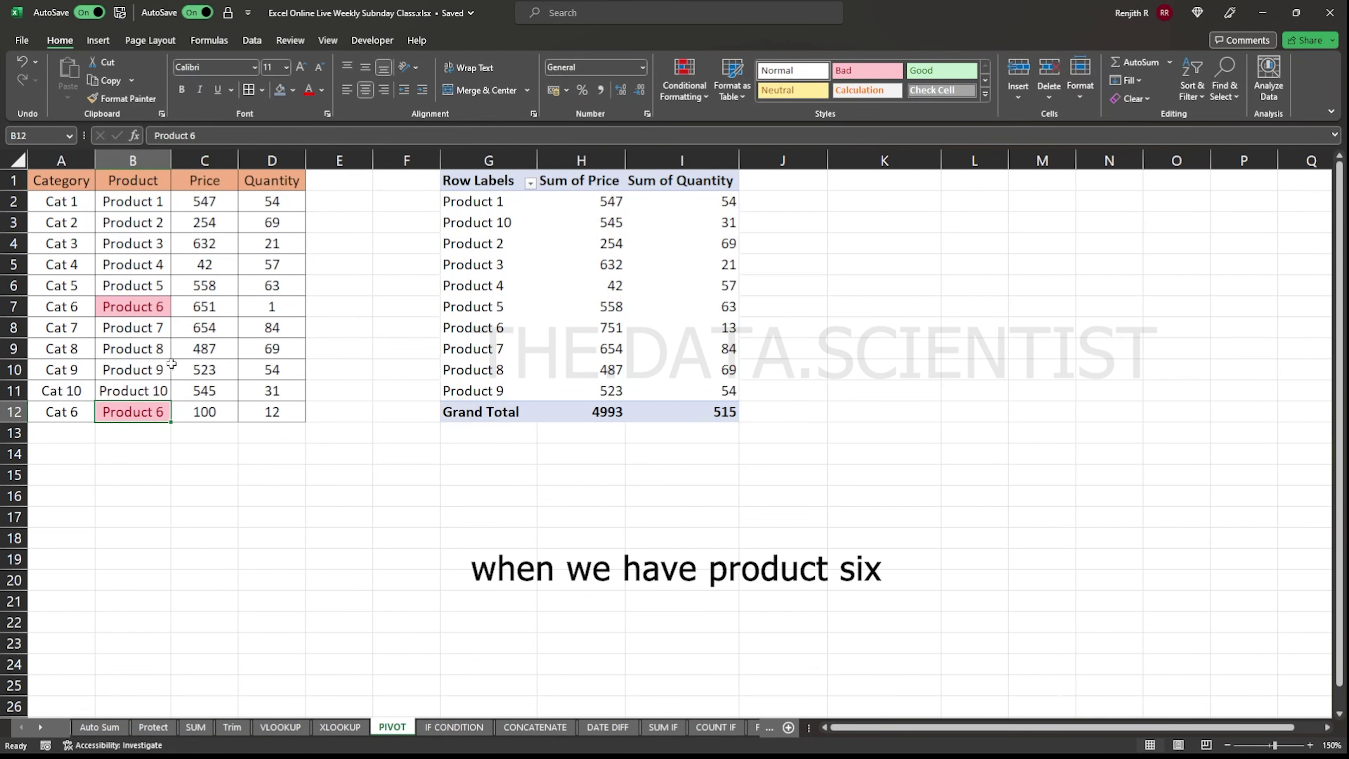
left_click(198, 311)
left_click(215, 417, "ctrl")
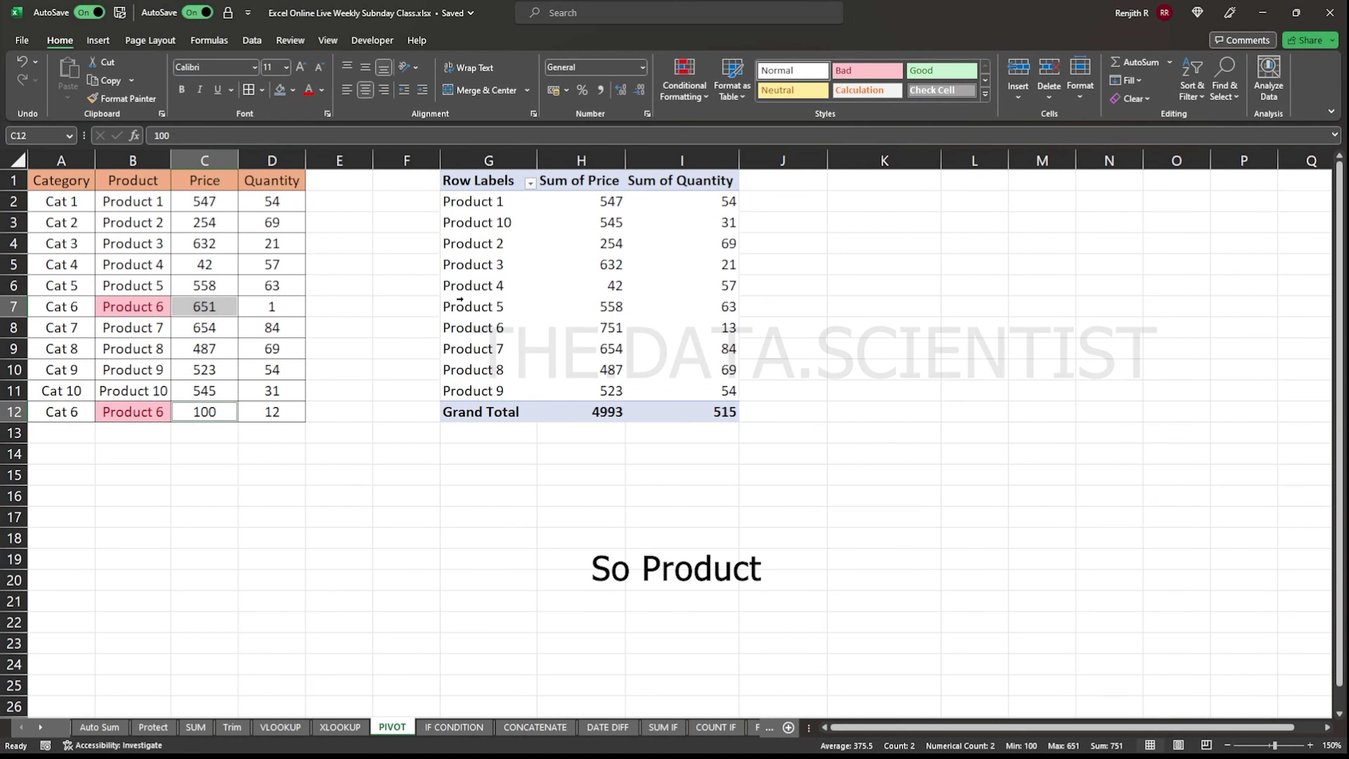
left_click(609, 327)
left_click(638, 586)
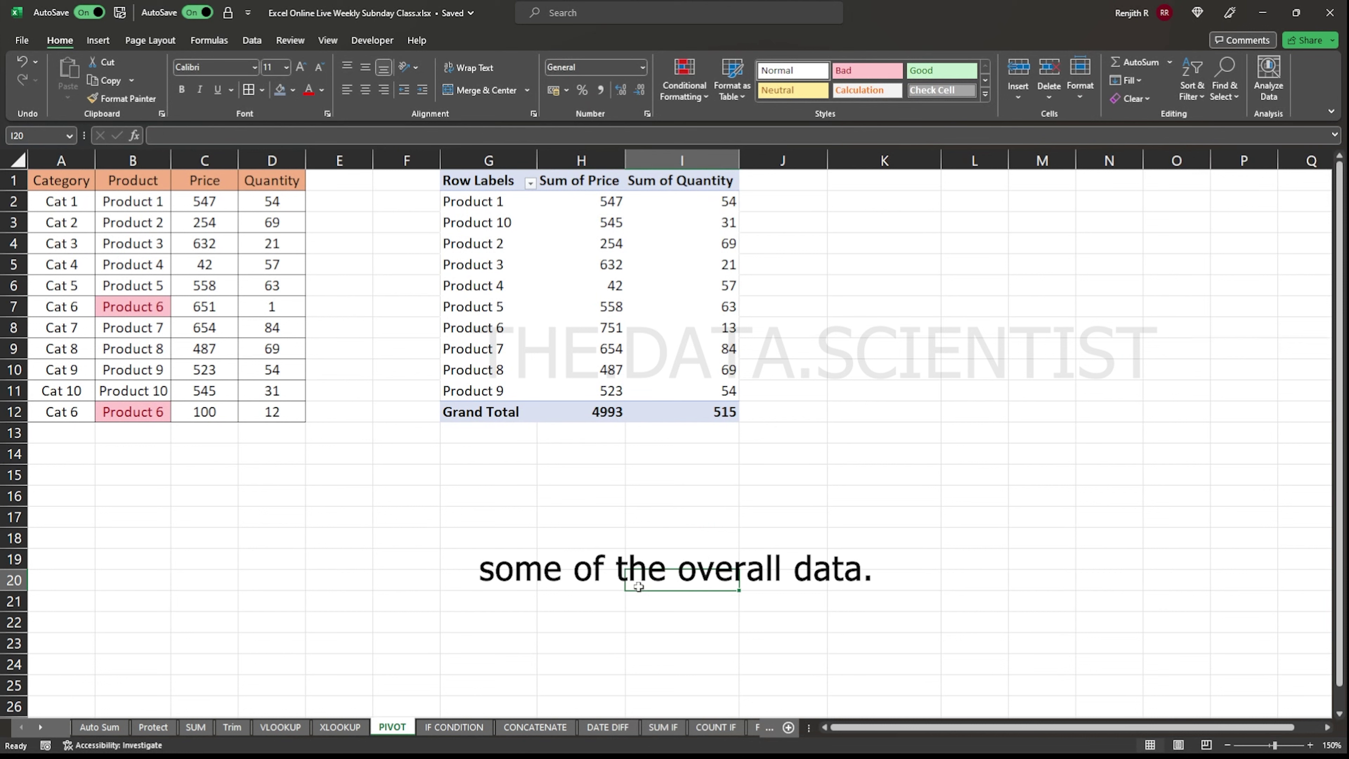
left_click(514, 305)
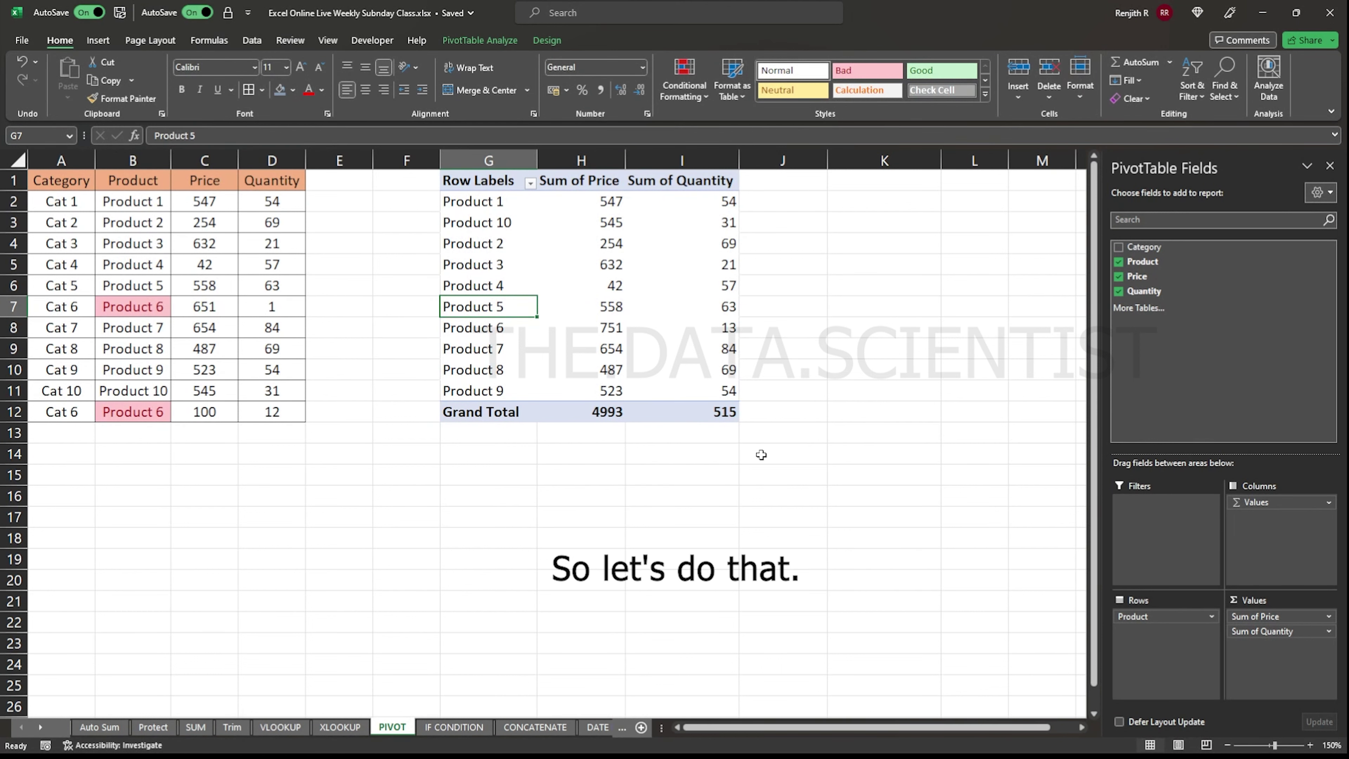
left_click_drag(53, 180, 297, 417)
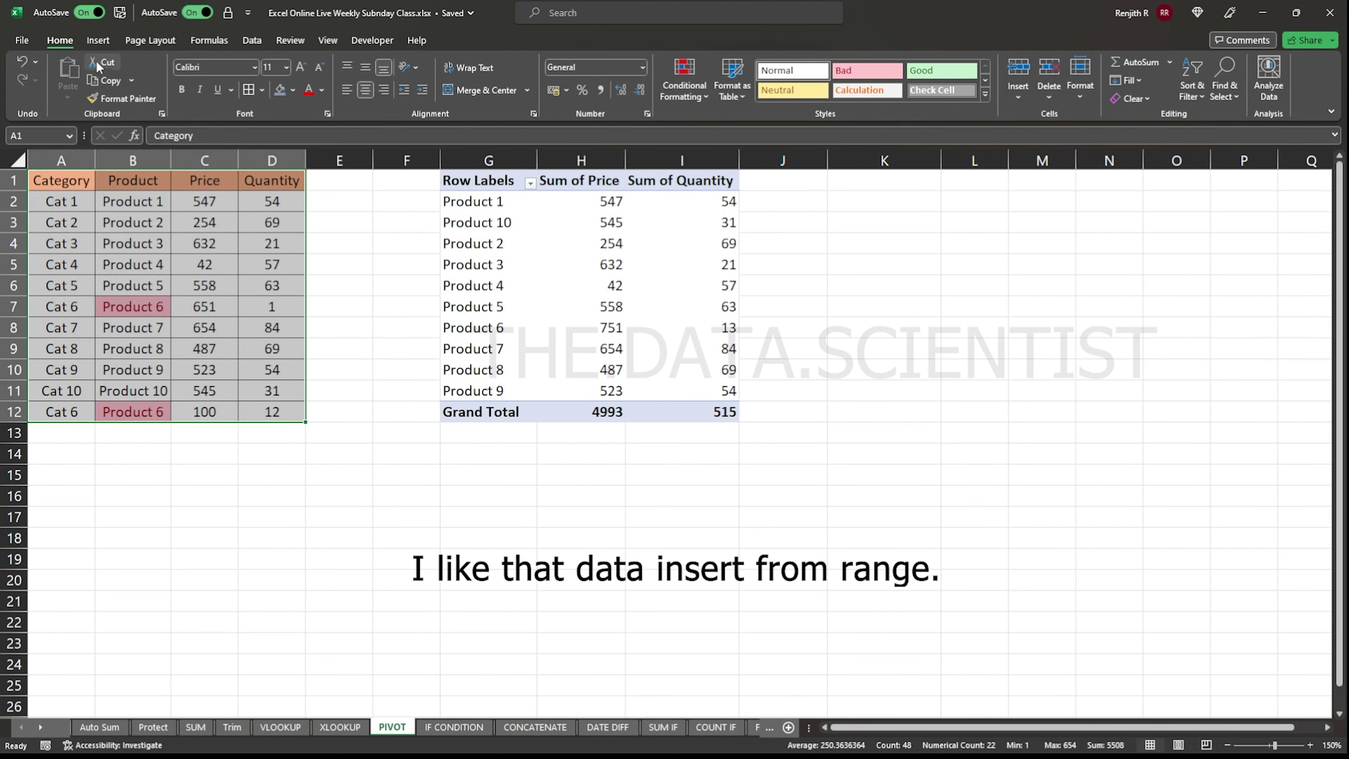
Insert a second PivotTable from the data on the existing worksheet at cell K1
left_click(98, 40)
left_click(34, 69)
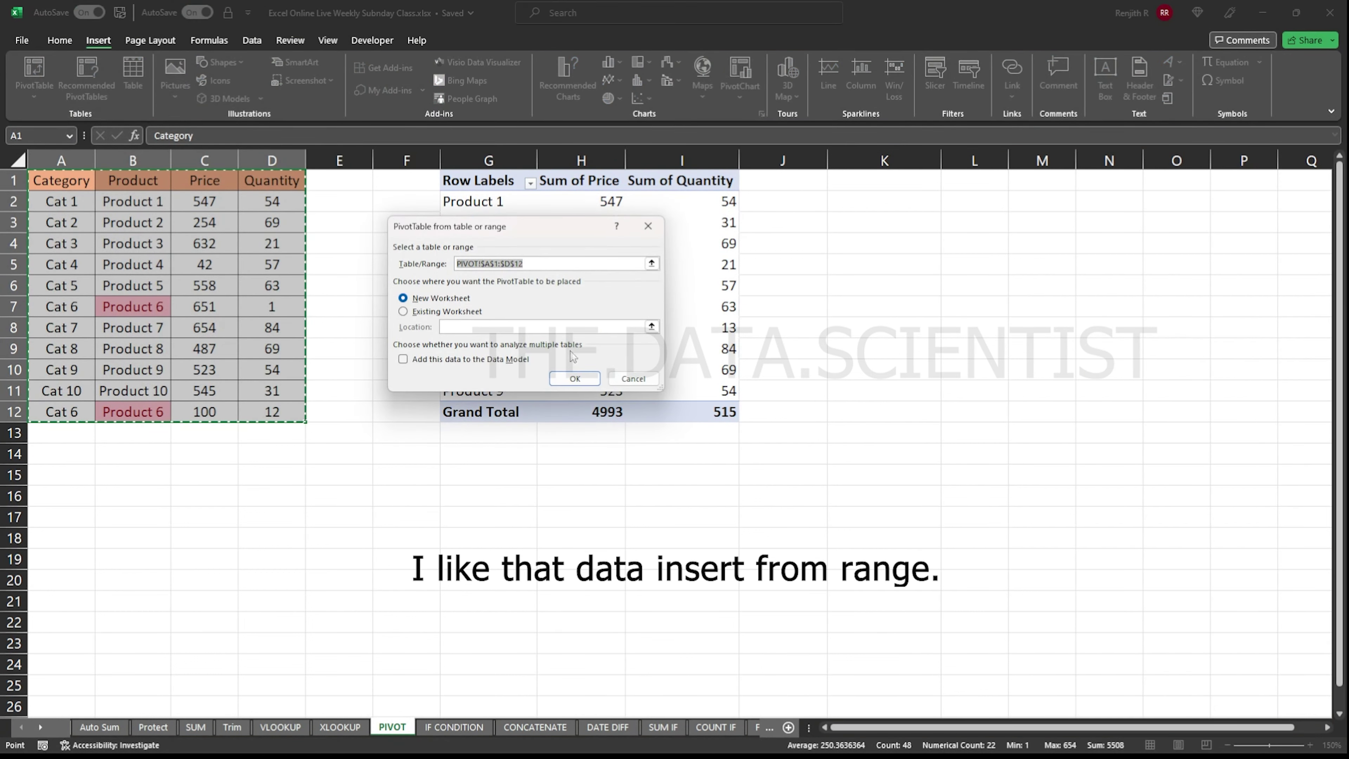
left_click(426, 315)
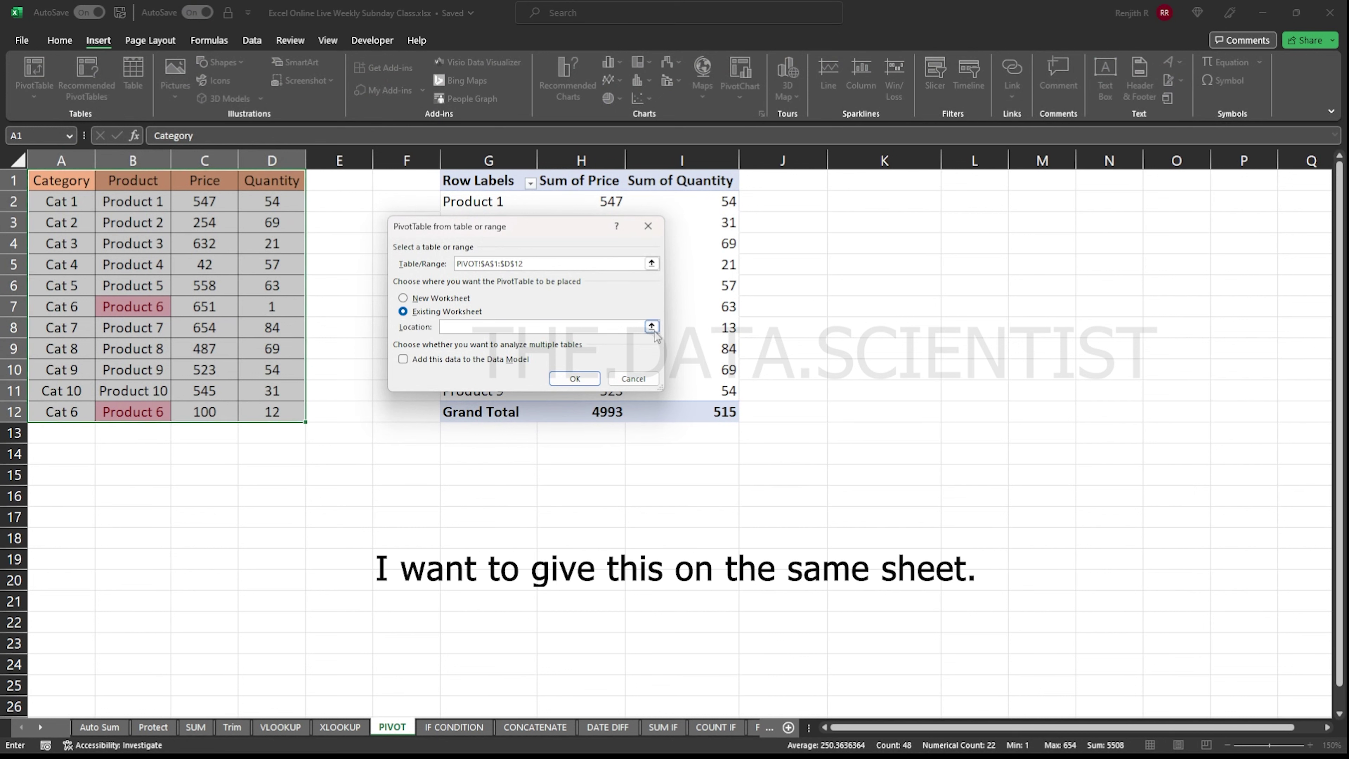
left_click(651, 325)
left_click(835, 182)
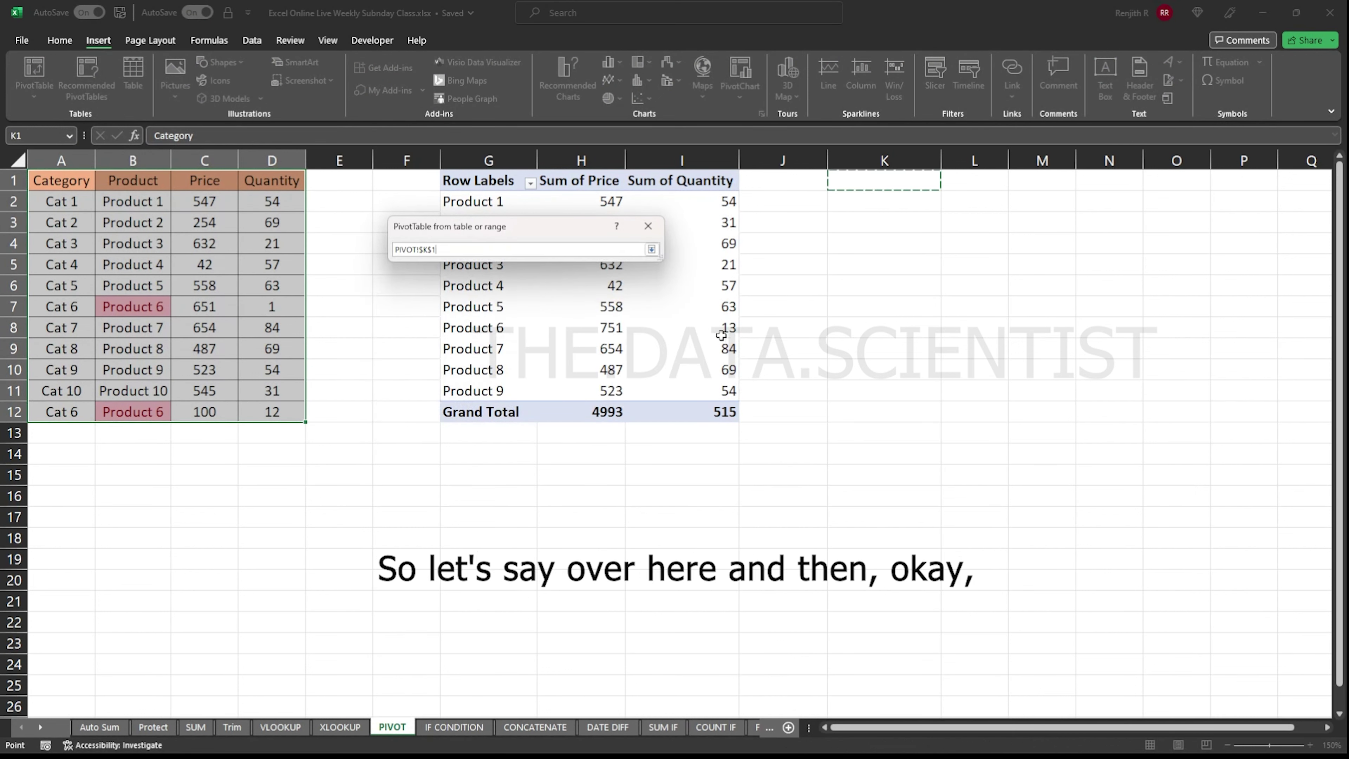
left_click(651, 249)
left_click(574, 378)
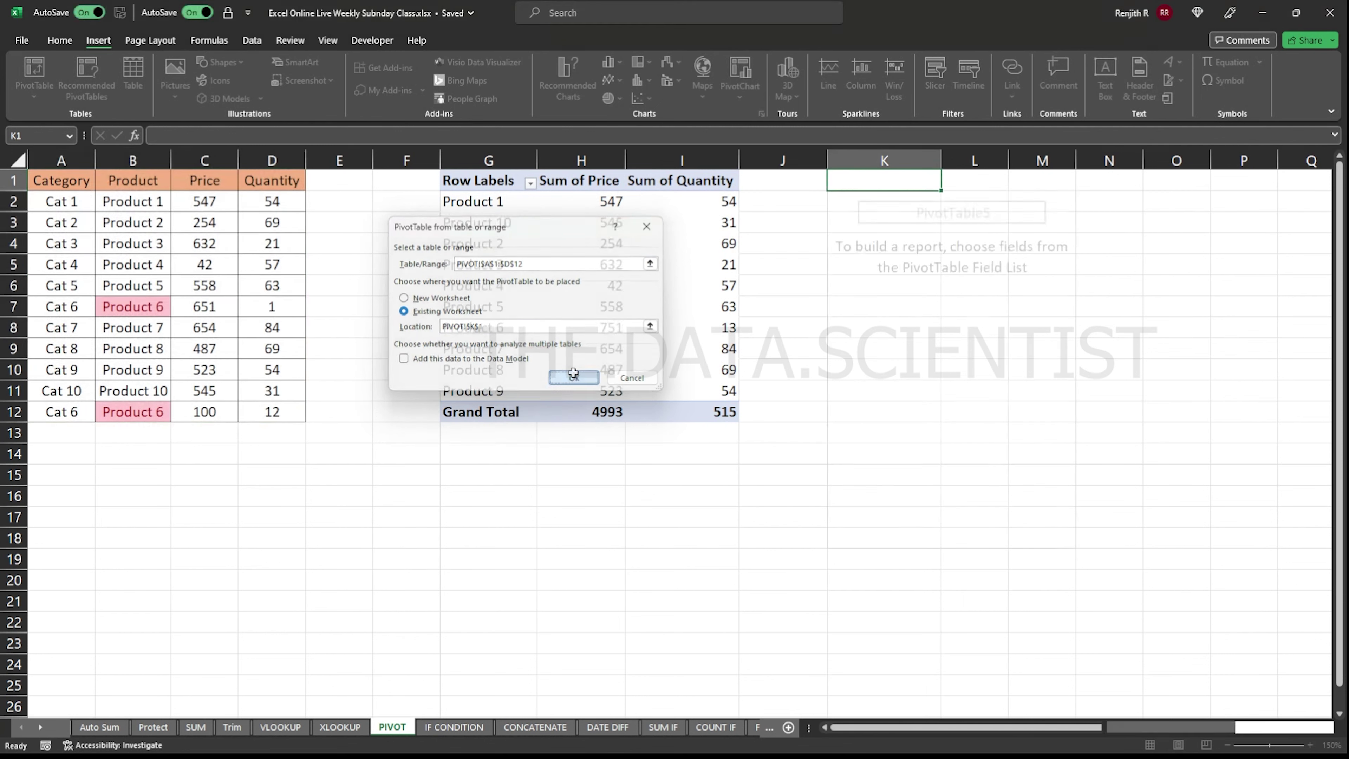
Set Category as the K1 pivot's rows and sum Price and Quantity as values
left_click_drag(1142, 247, 1165, 627)
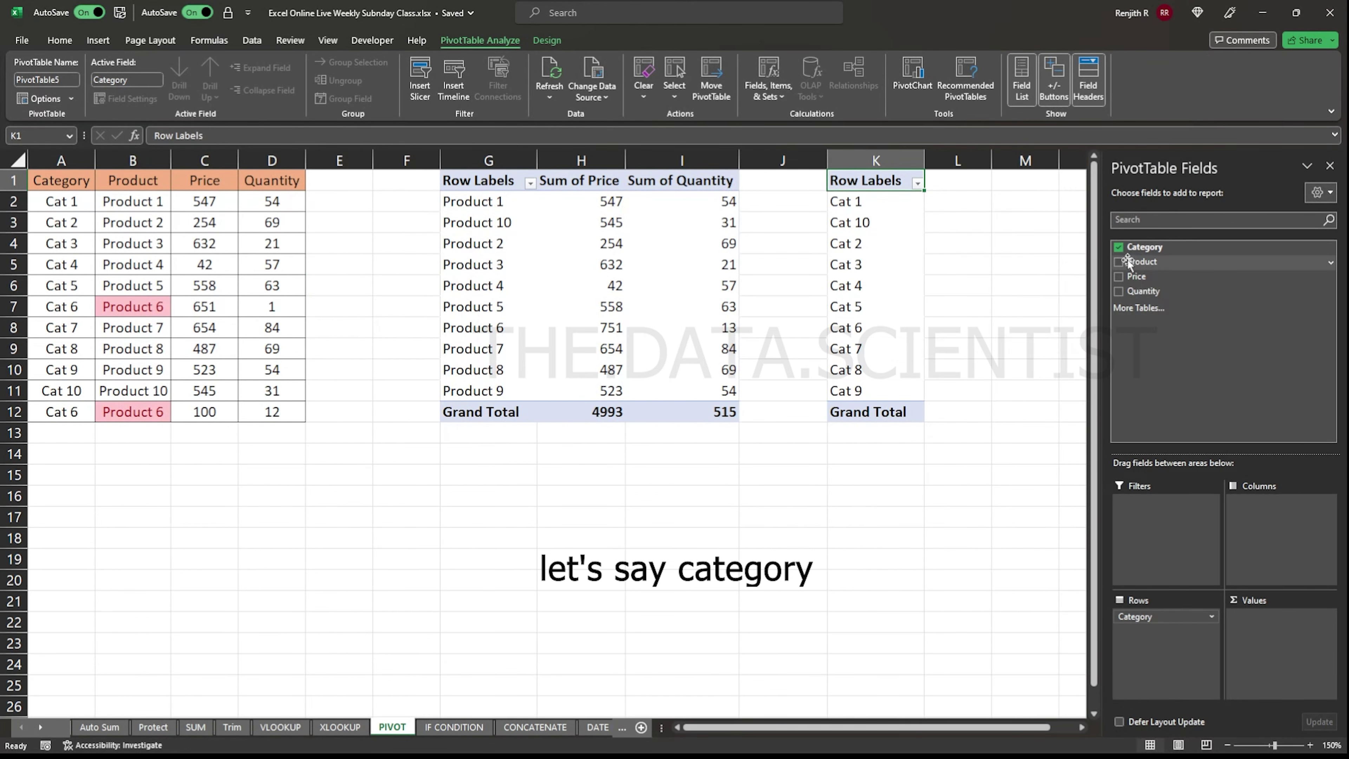
left_click(1119, 277)
left_click_drag(1142, 291, 1274, 638)
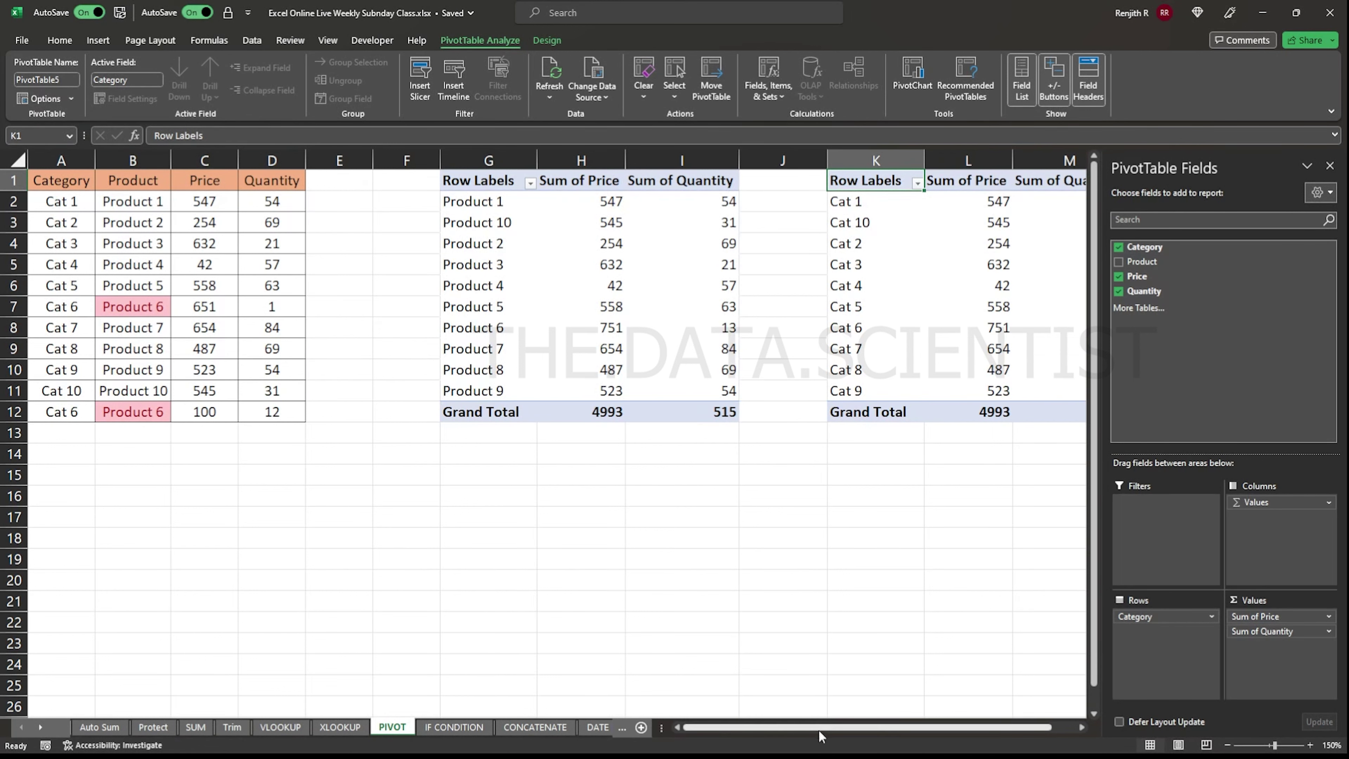
left_click_drag(821, 731, 855, 732)
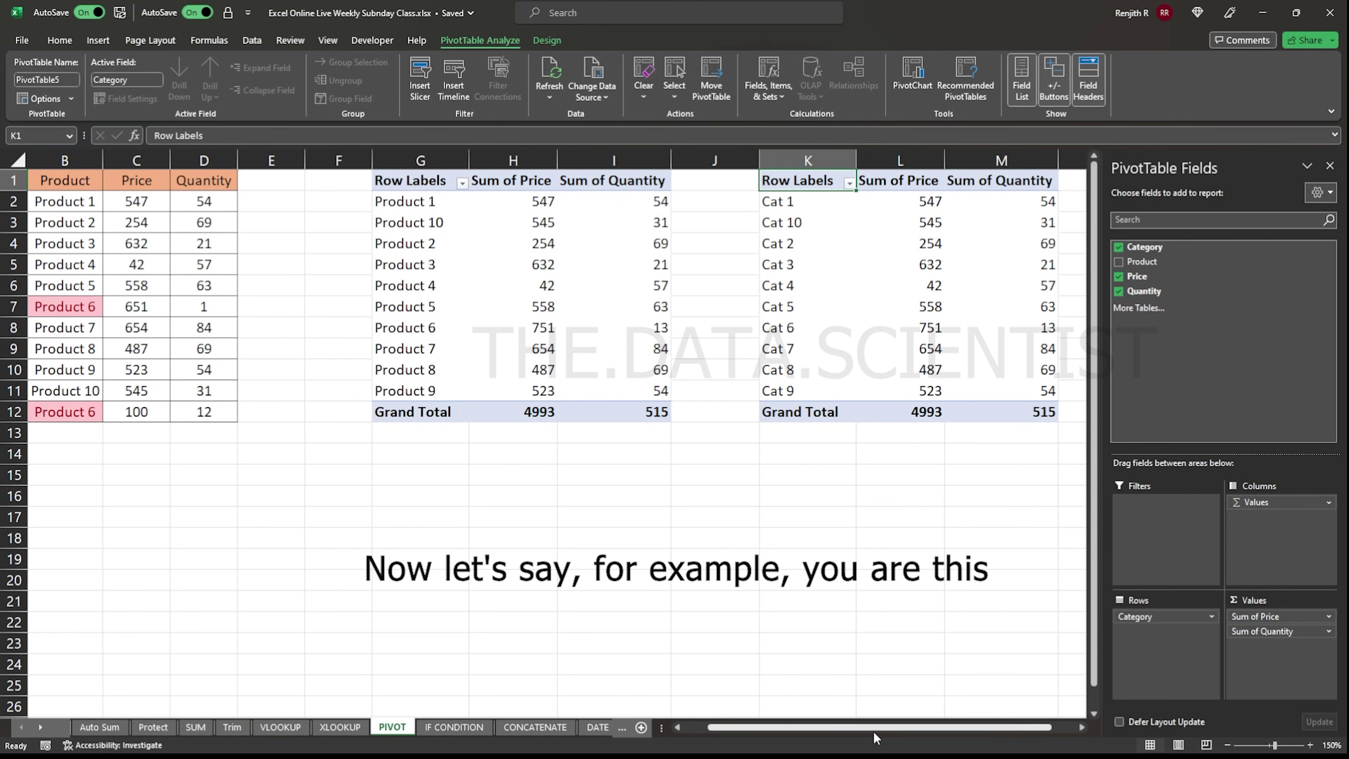
left_click_drag(872, 731, 766, 731)
Copy the Cat 4 label over the Cat 8 and Cat 9 cells in column A
left_click(70, 352)
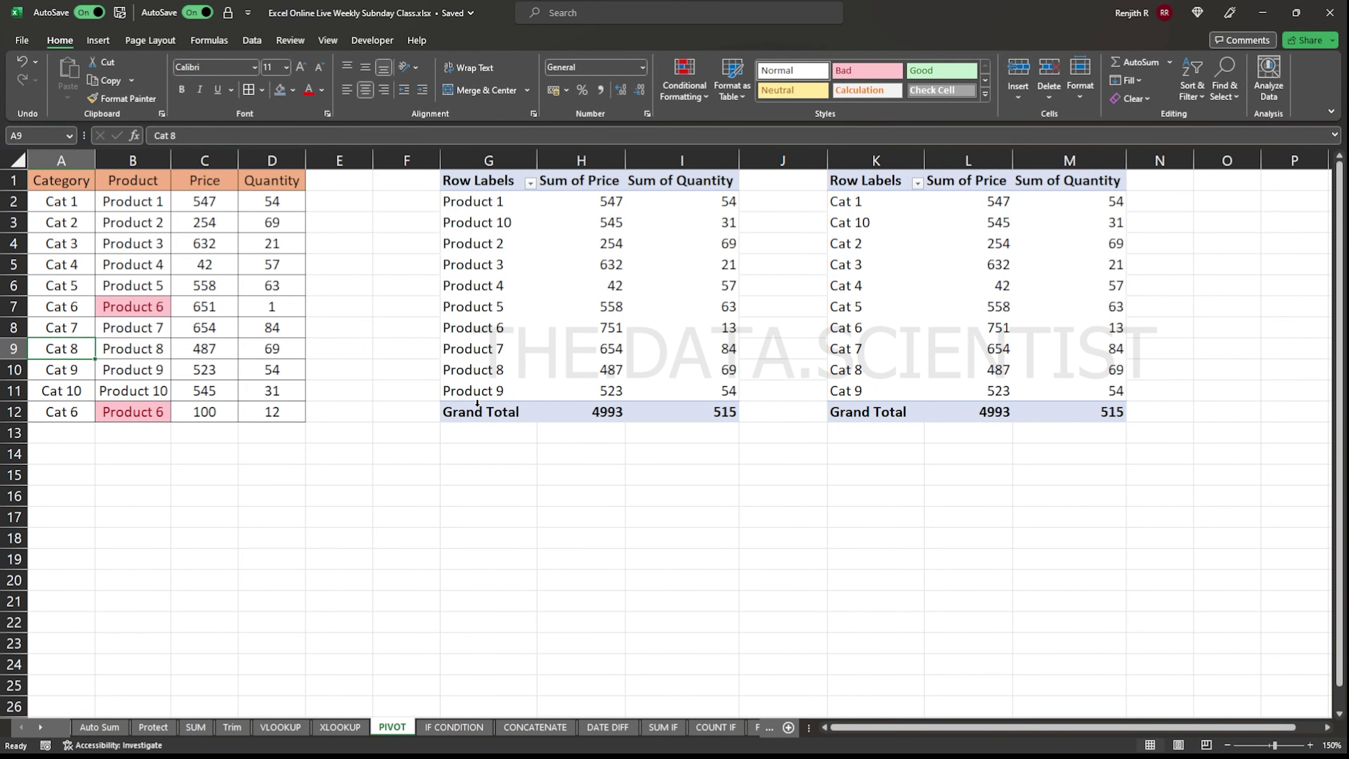
key("Up")
key("Up")
key("Up")
key("Up")
key("ctrl+c")
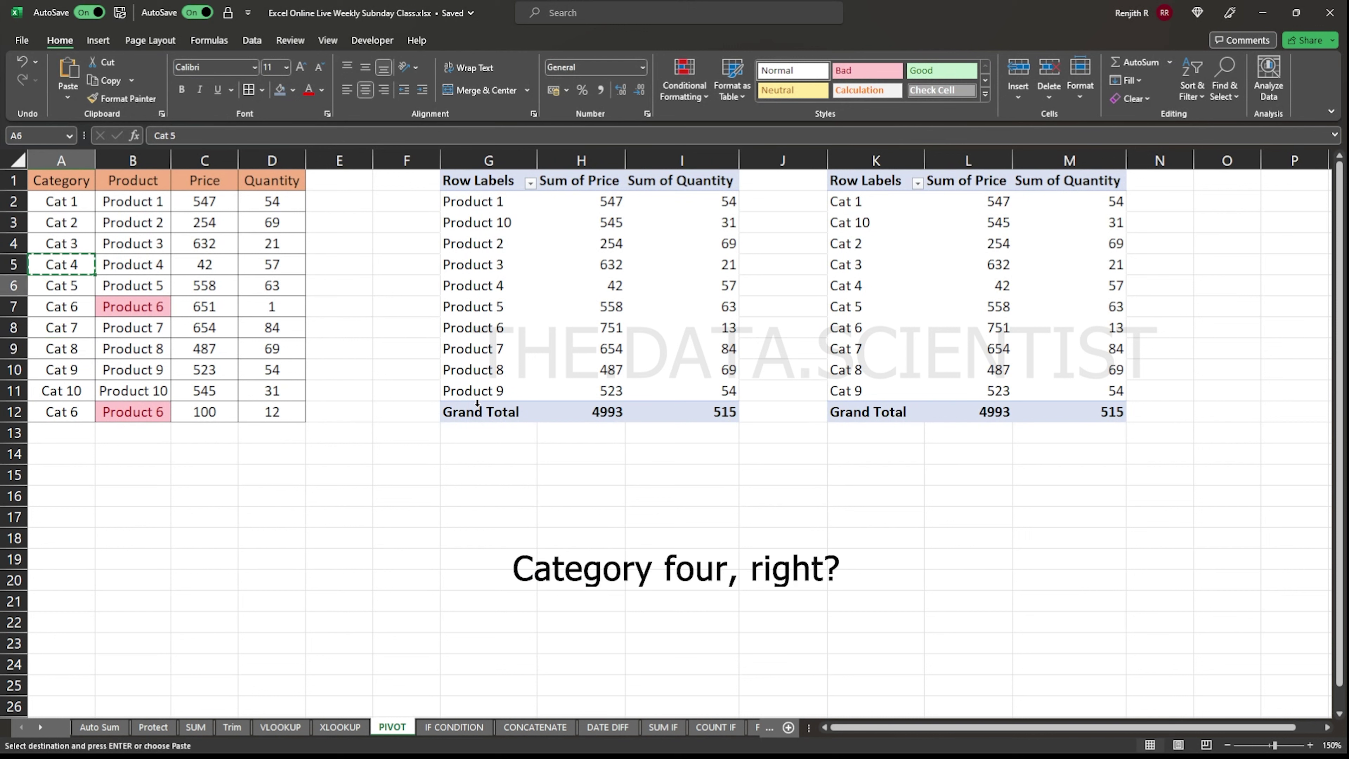
key("Down")
key("Down")
key("Down")
key("Down")
key("ctrl+v")
key("Down")
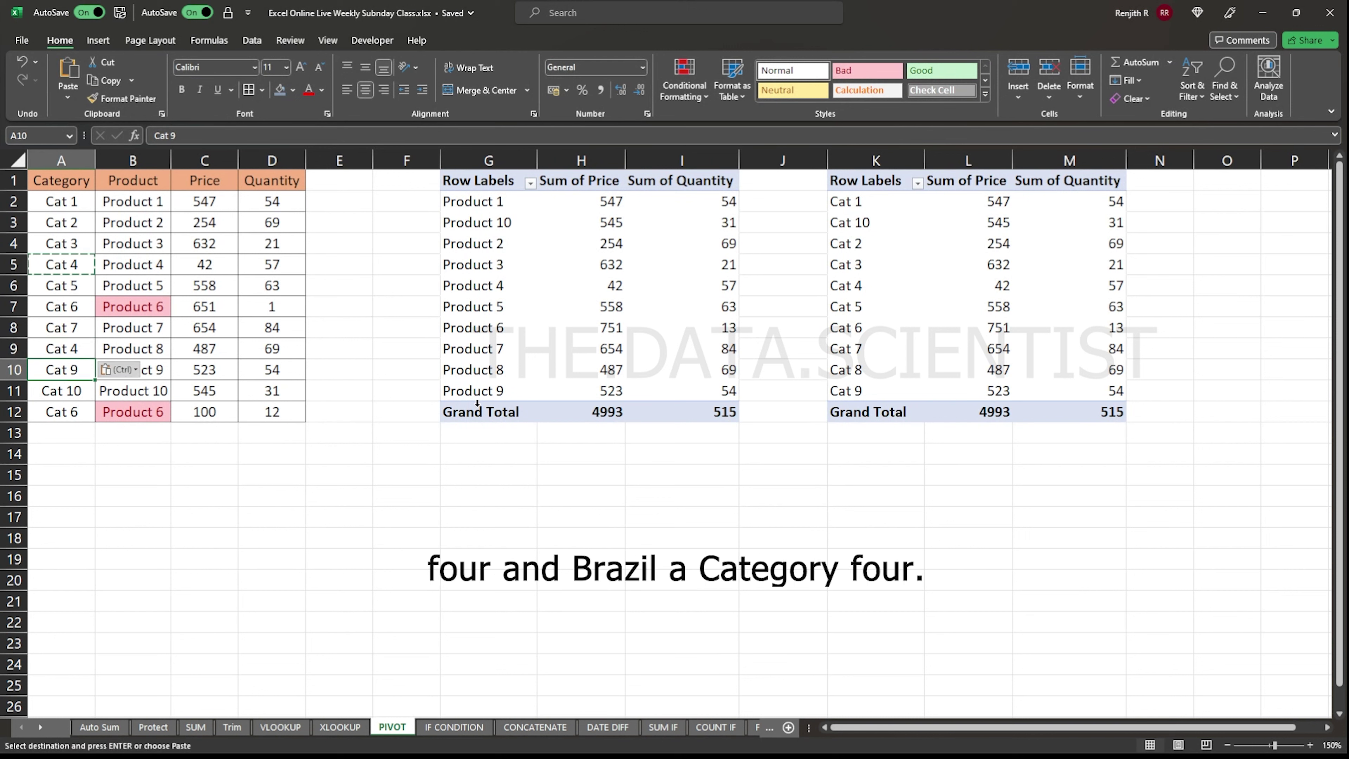
key("ctrl+v")
key("Escape")
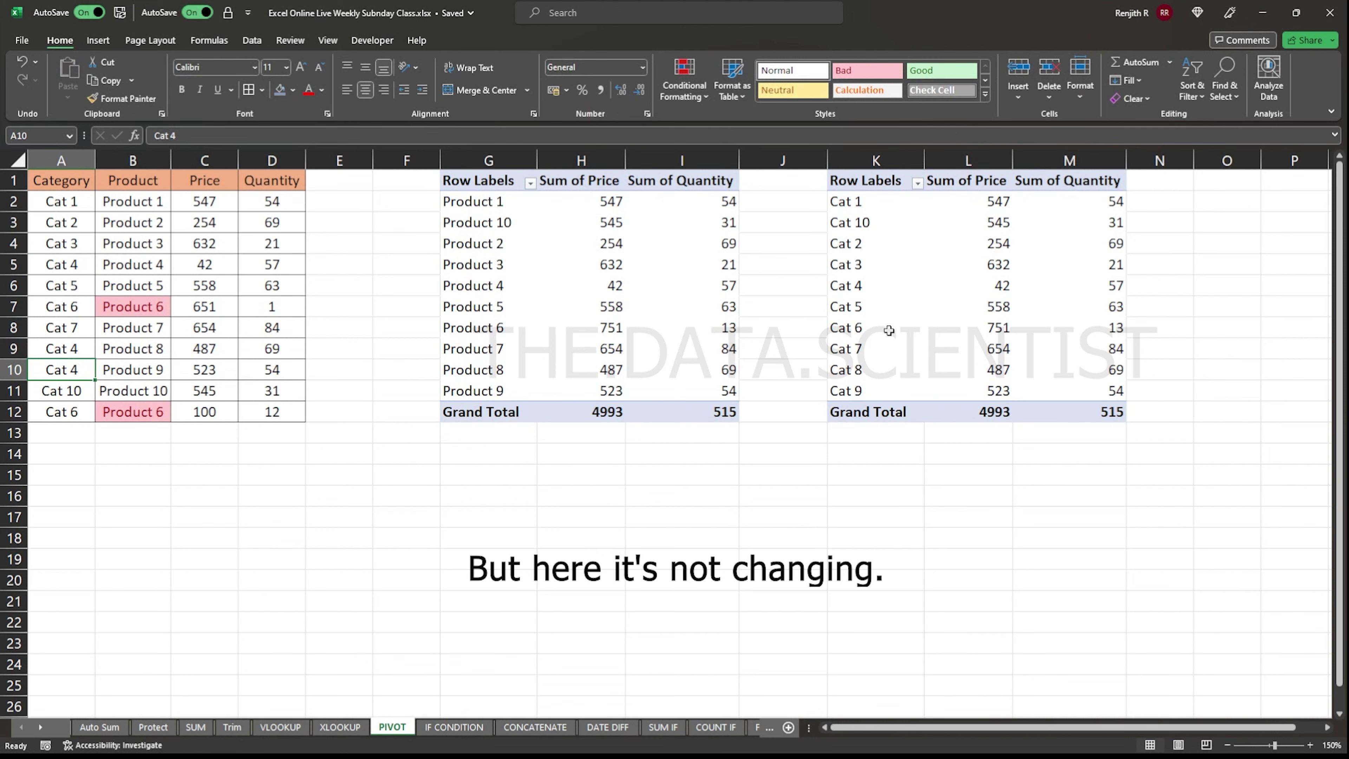
Refresh the category pivot and confirm Cat 4 totals 1052 and 180
right_click(865, 328)
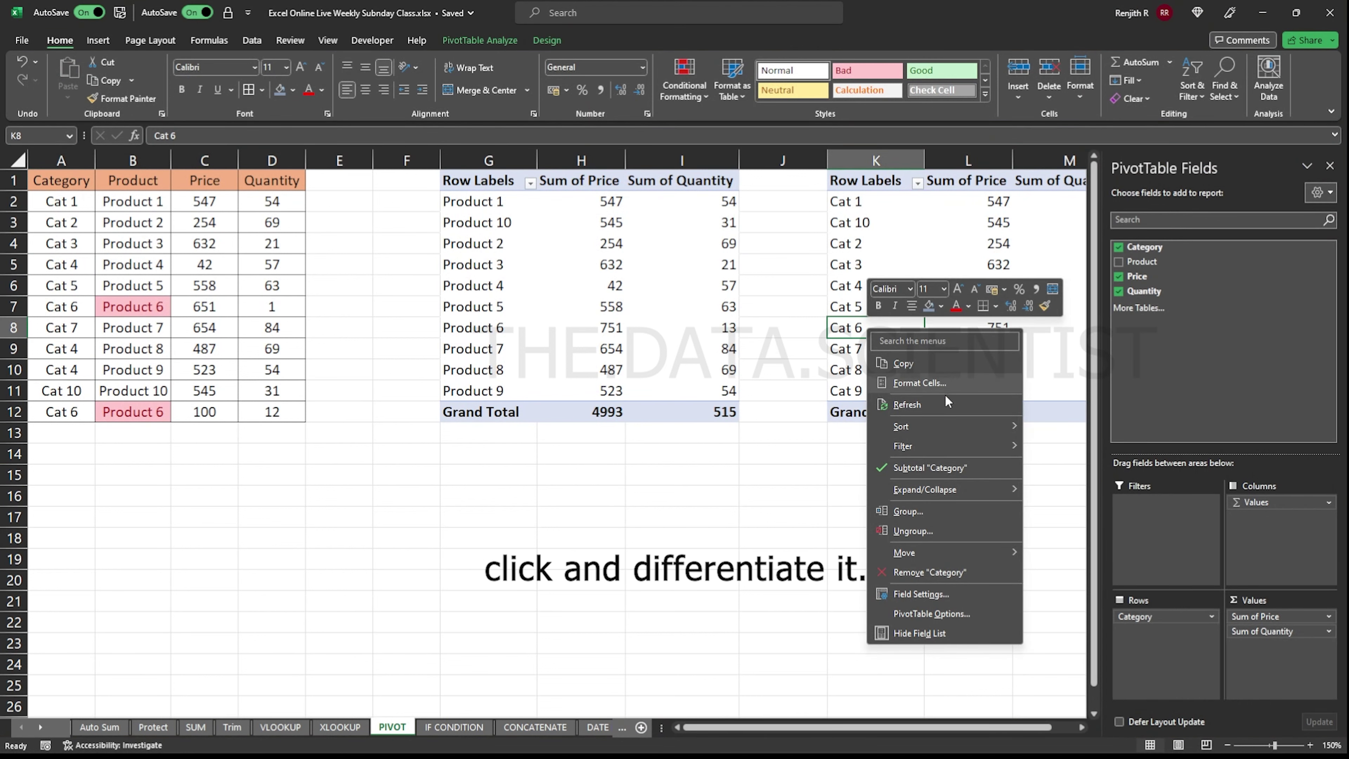
left_click(920, 406)
left_click(977, 285)
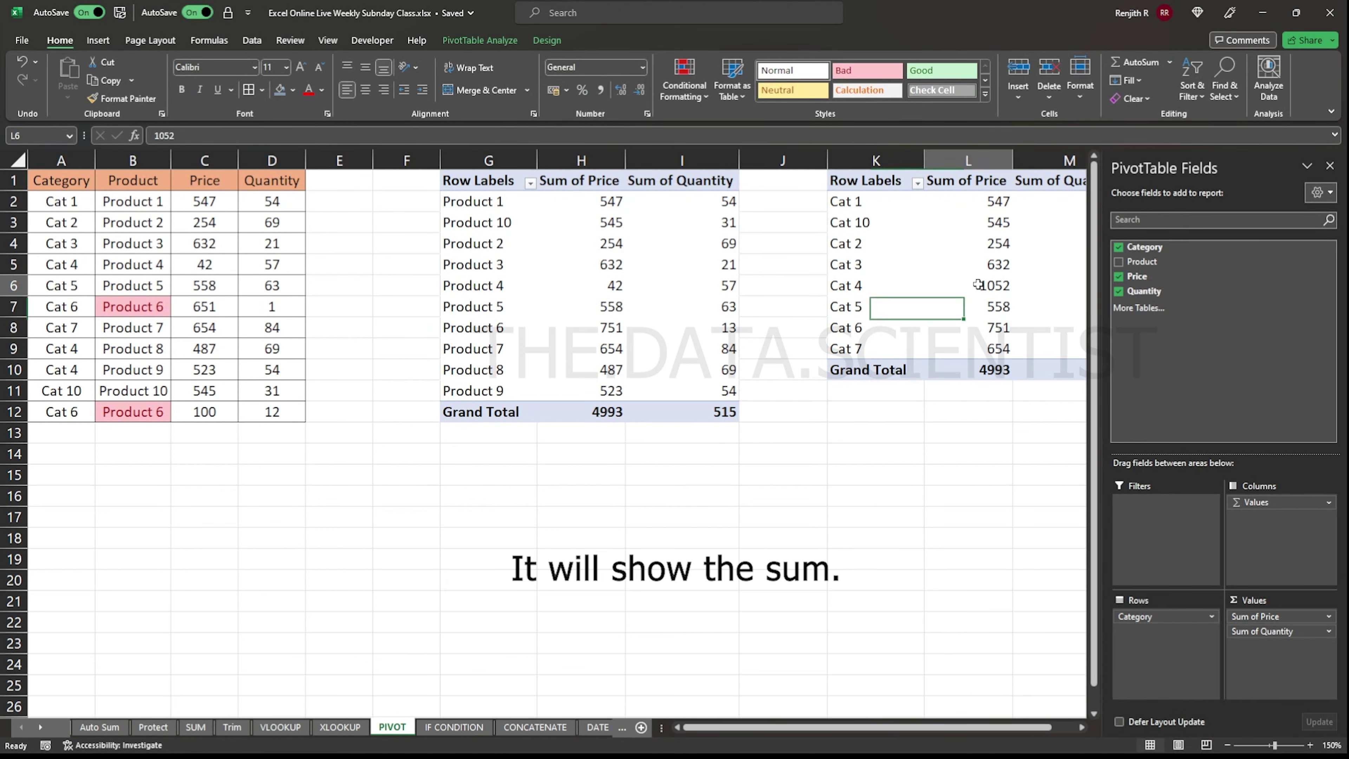
left_click(878, 603)
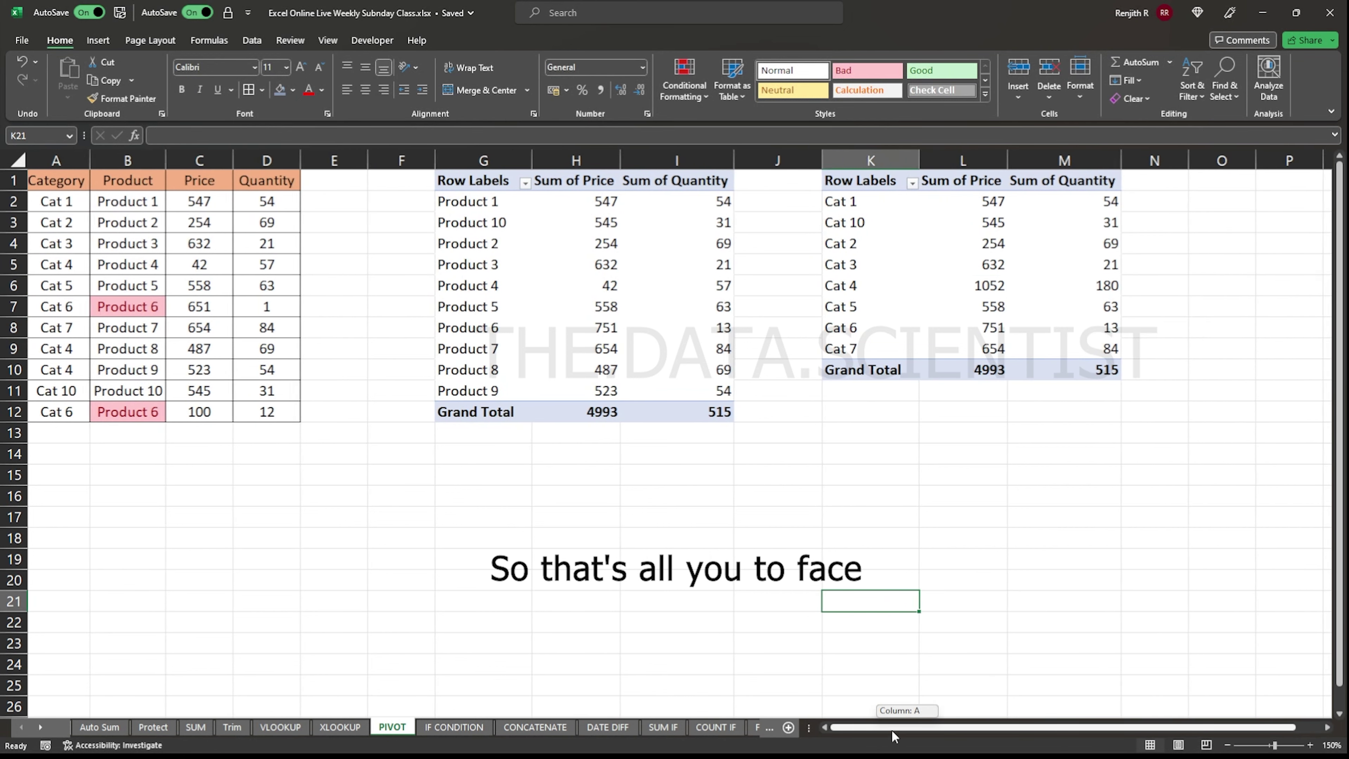
Advance the PowerPoint slide to reveal IF CONDITION as the fifth topic, then return to Excel
key("alt+Tab")
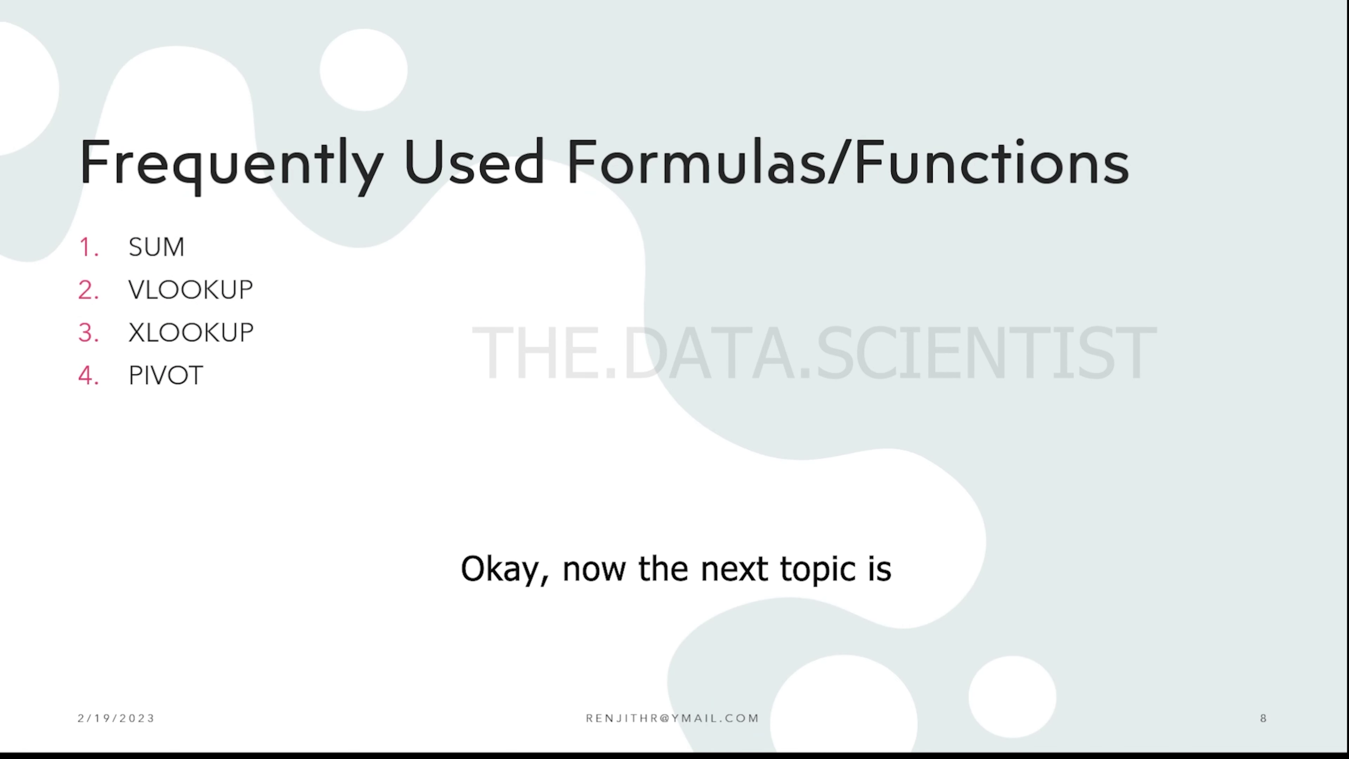
key("Right")
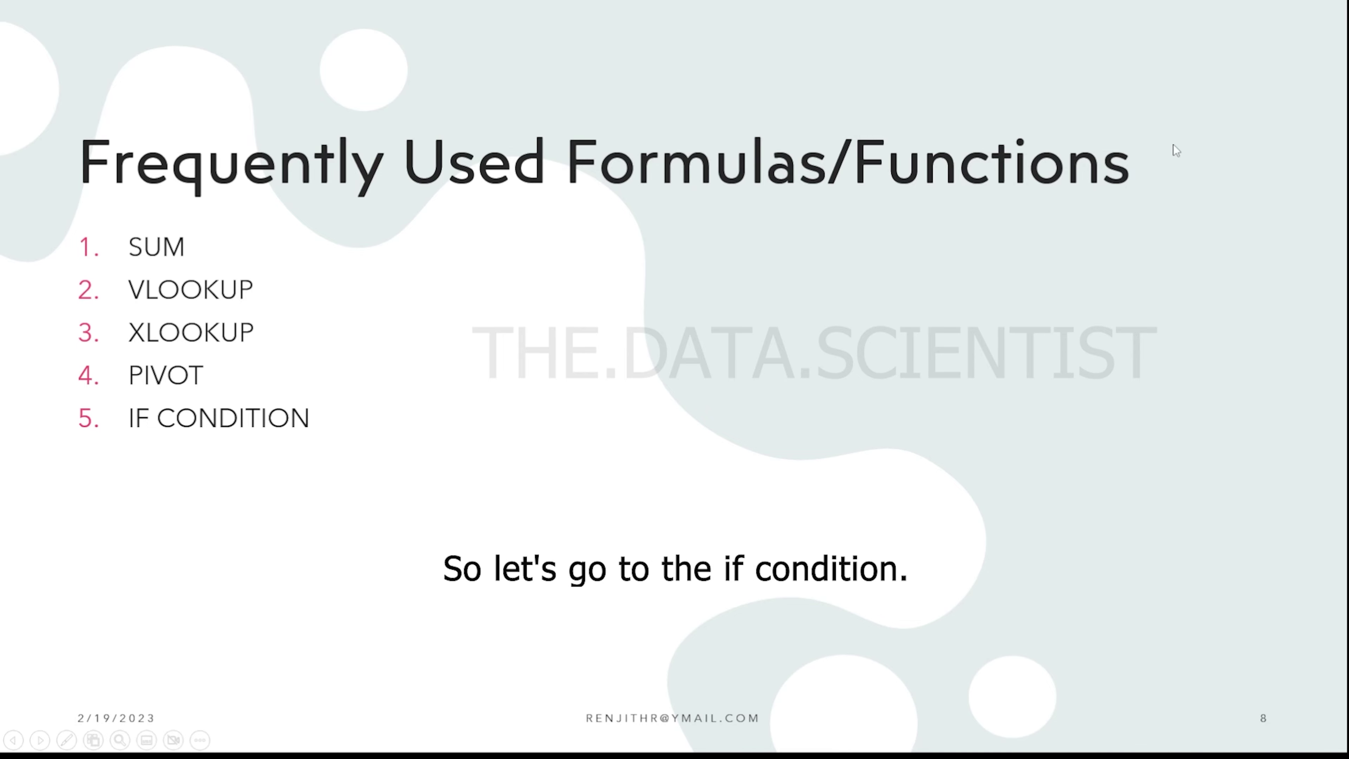
key("alt+Tab")
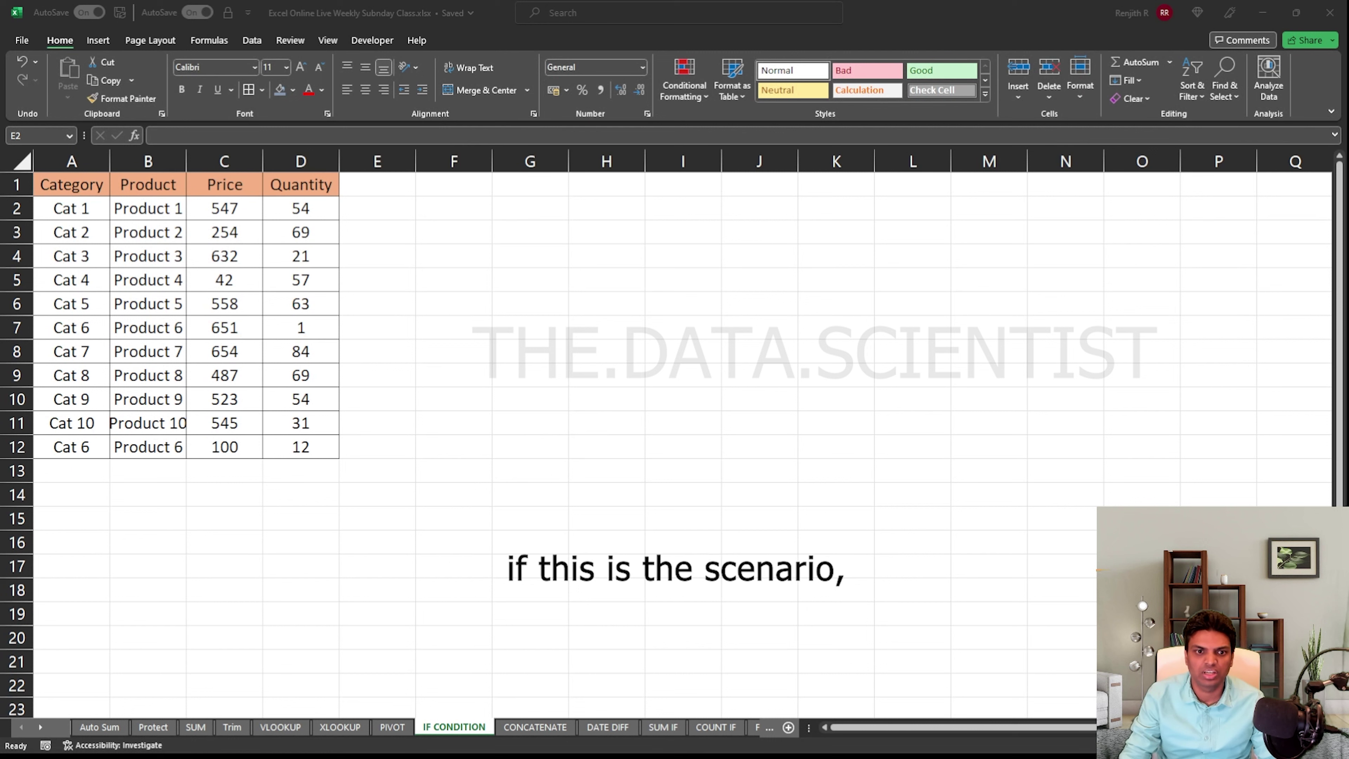
Enter =IF(C2>500,"Yes","No") in cell E2 of the IF CONDITION sheet
key("alt+Tab")
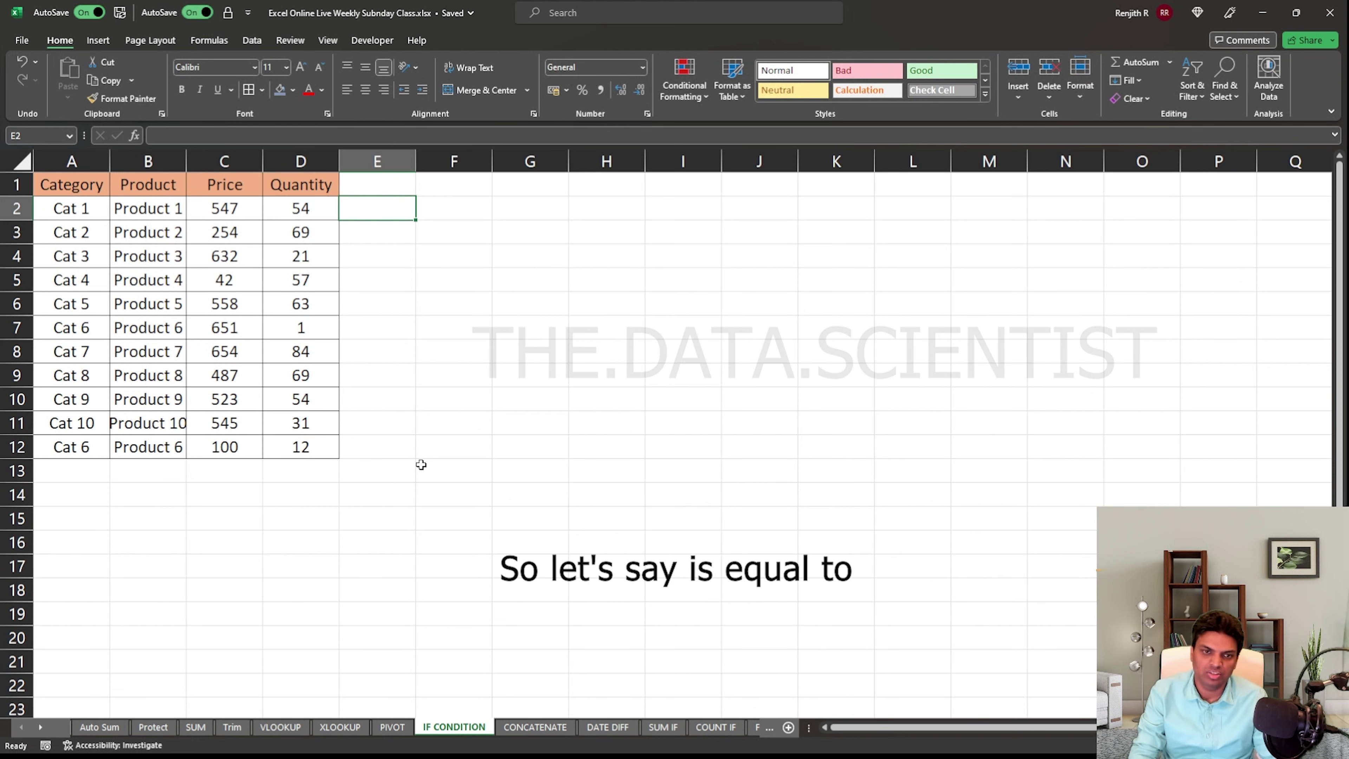
type("=IF(")
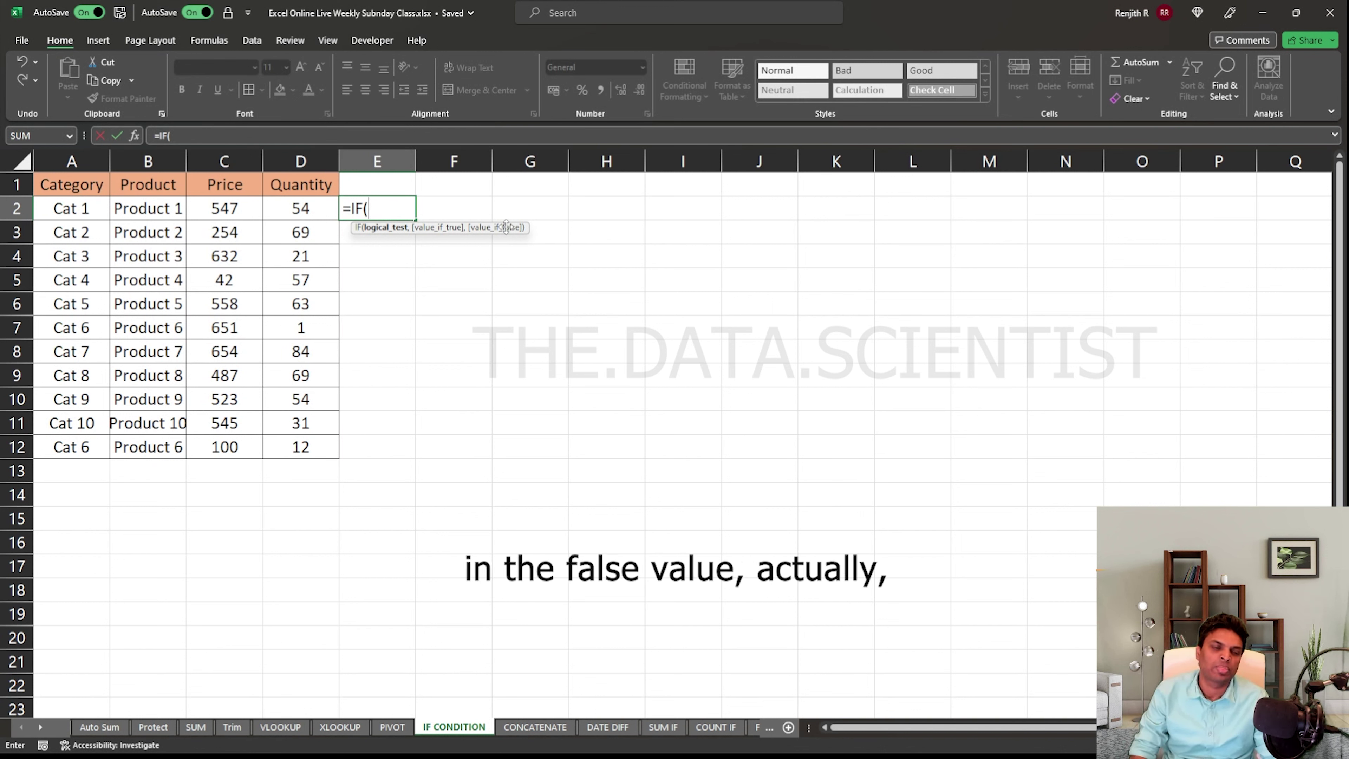
key("Left")
key("Left")
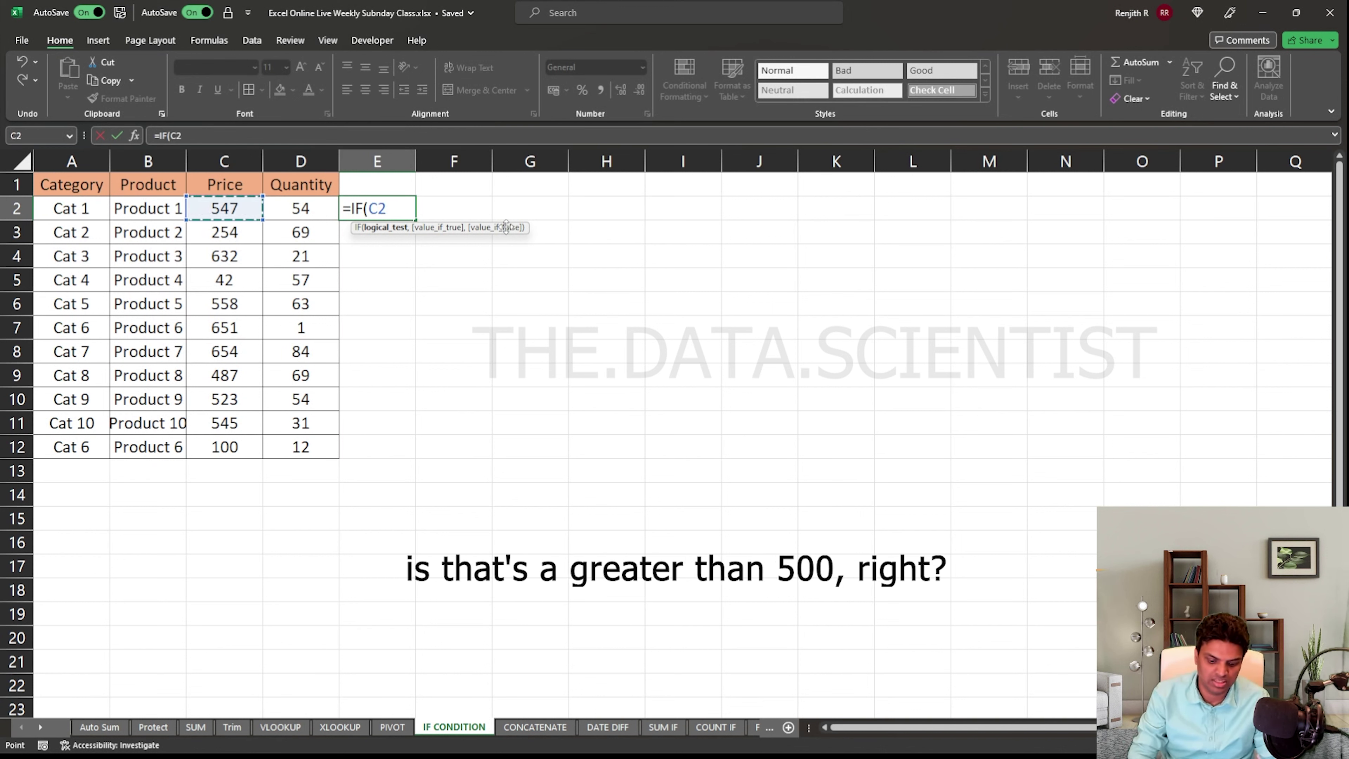
type(">")
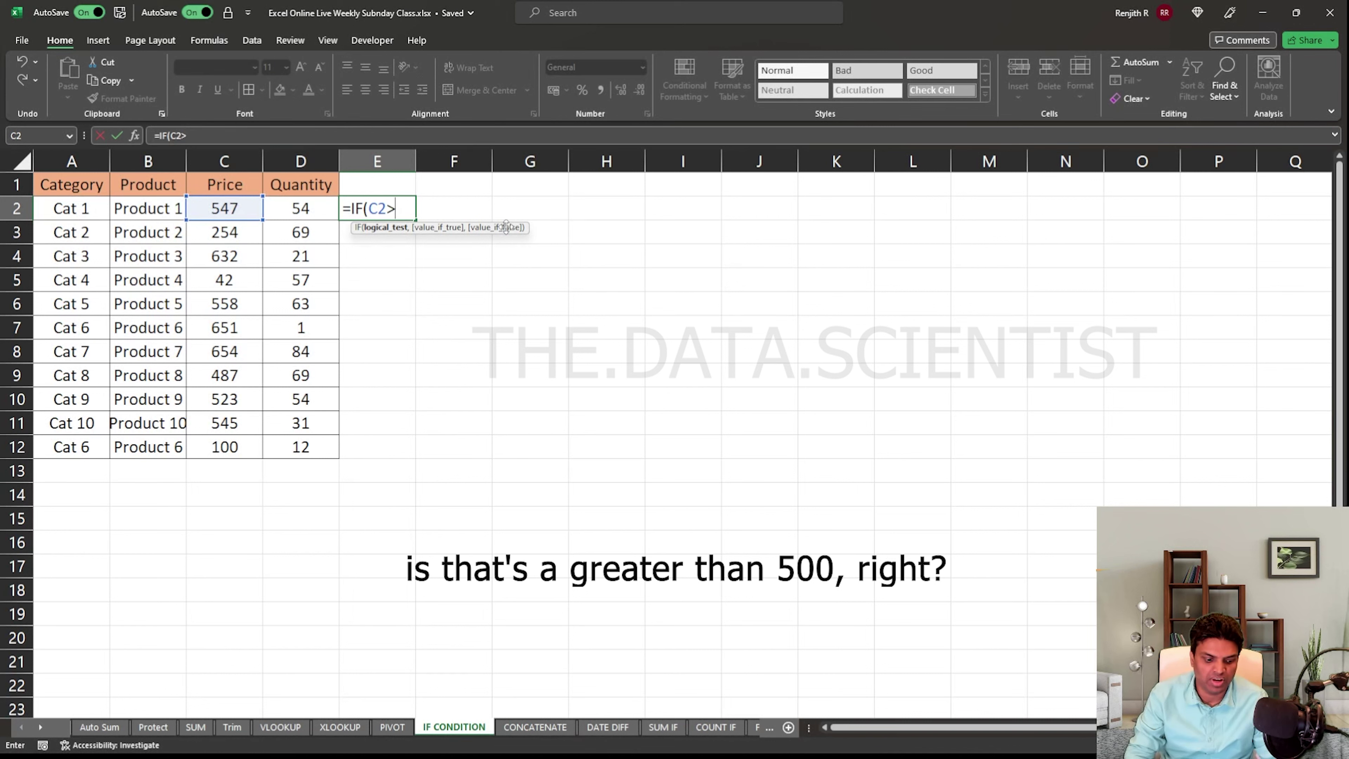
type("500,\"")
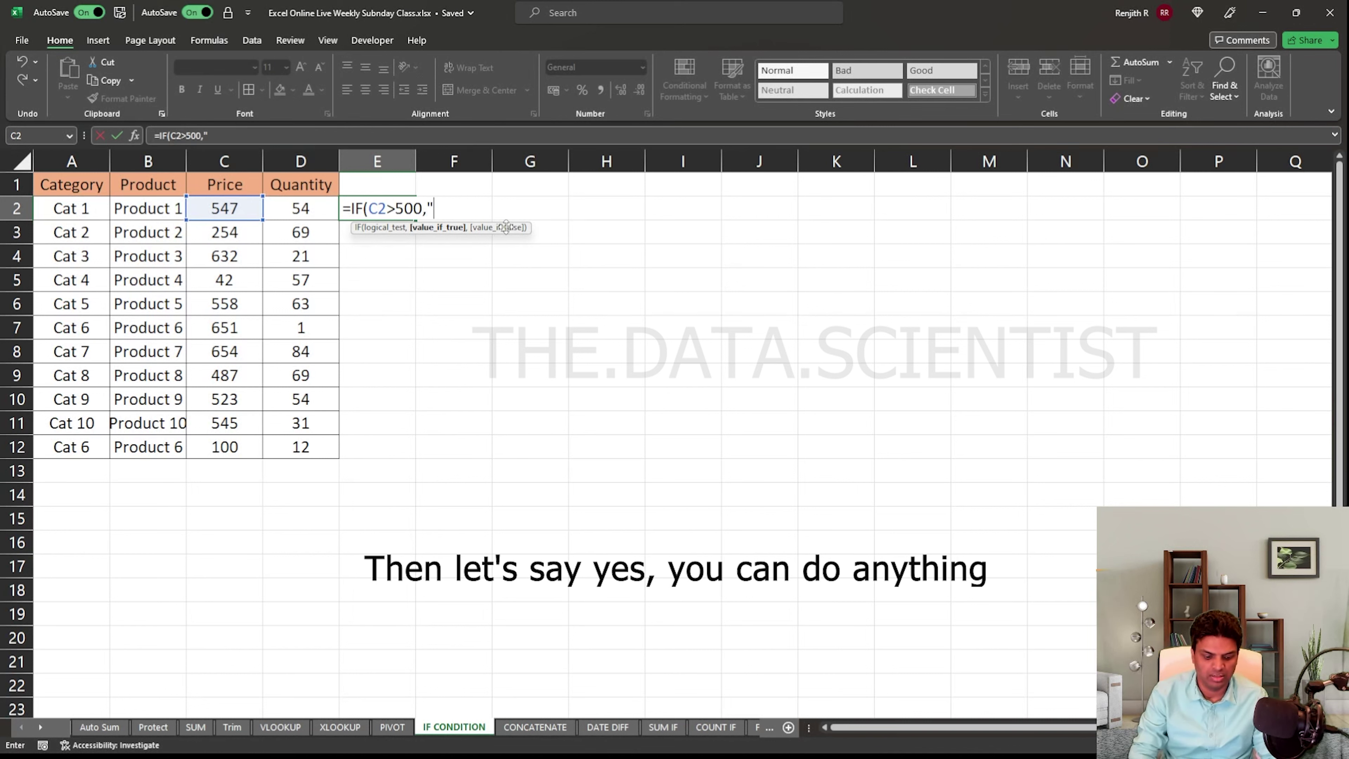
type("Yes<")
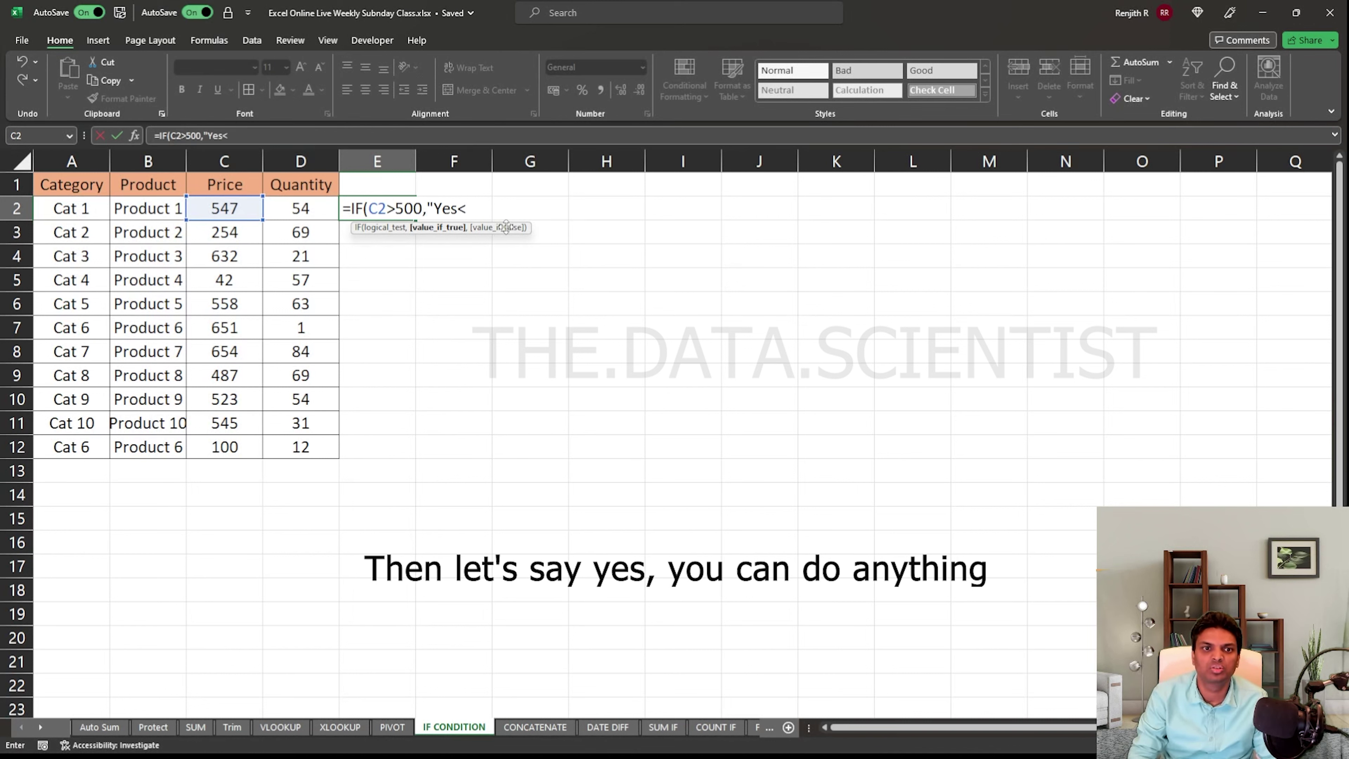
key("BackSpace")
type("\",\"")
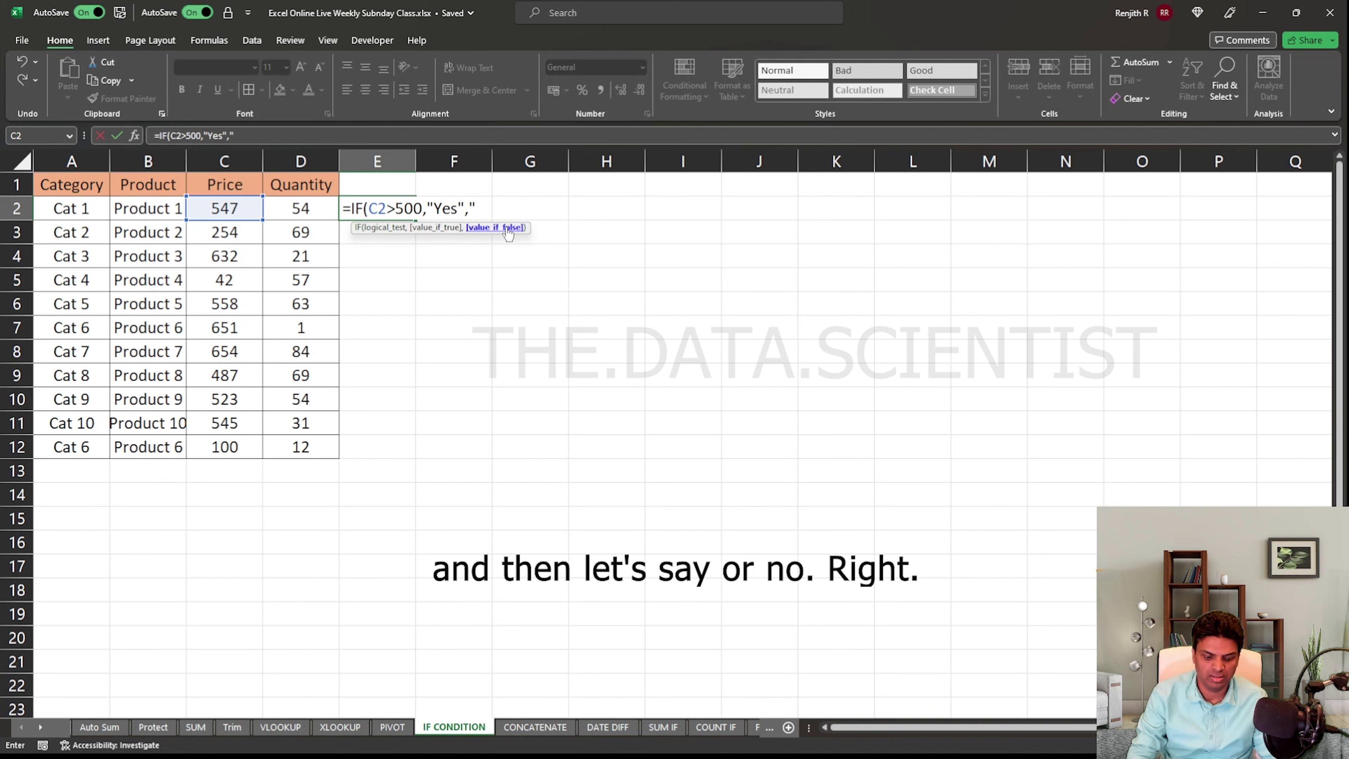
type("No\"")
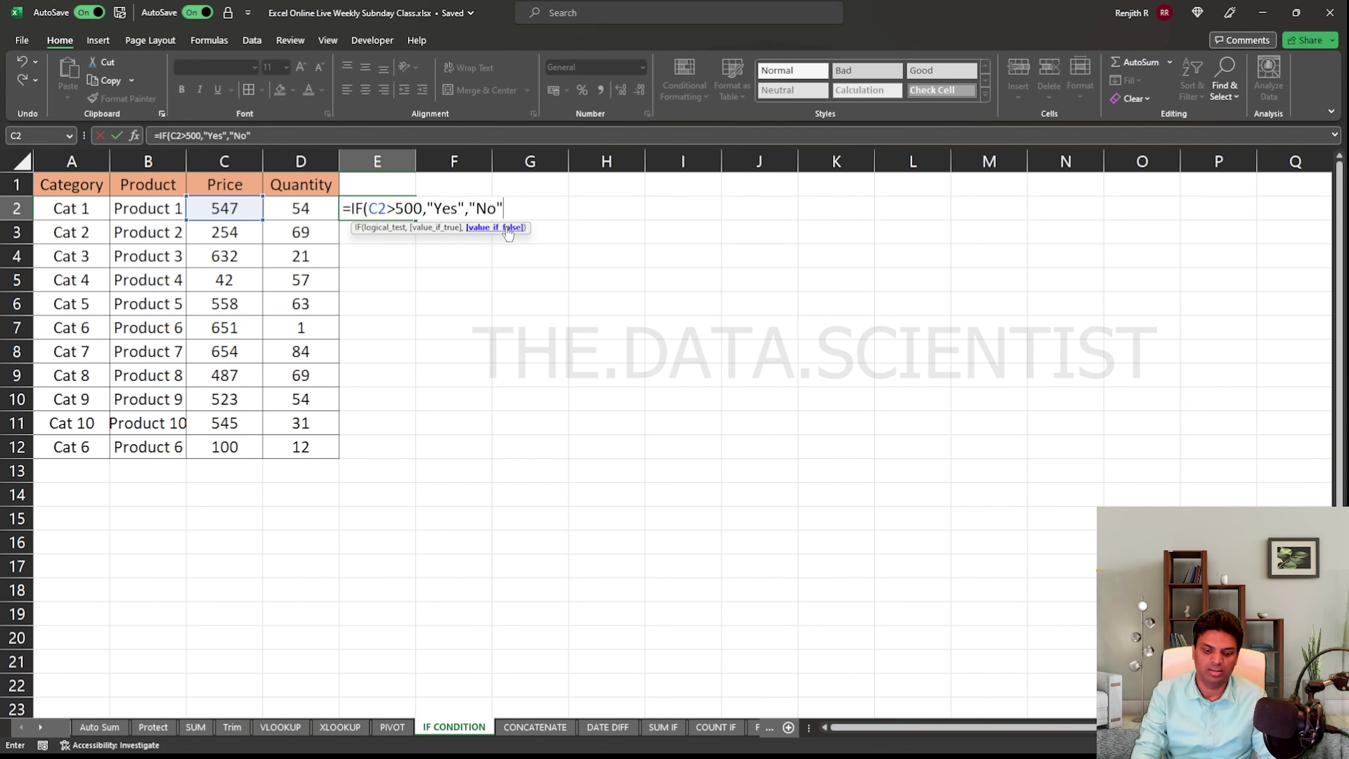
type(")")
key("Return")
key("Left")
Fill the IF formula down to E12 and add the header Validate in E1
key("ctrl+Down")
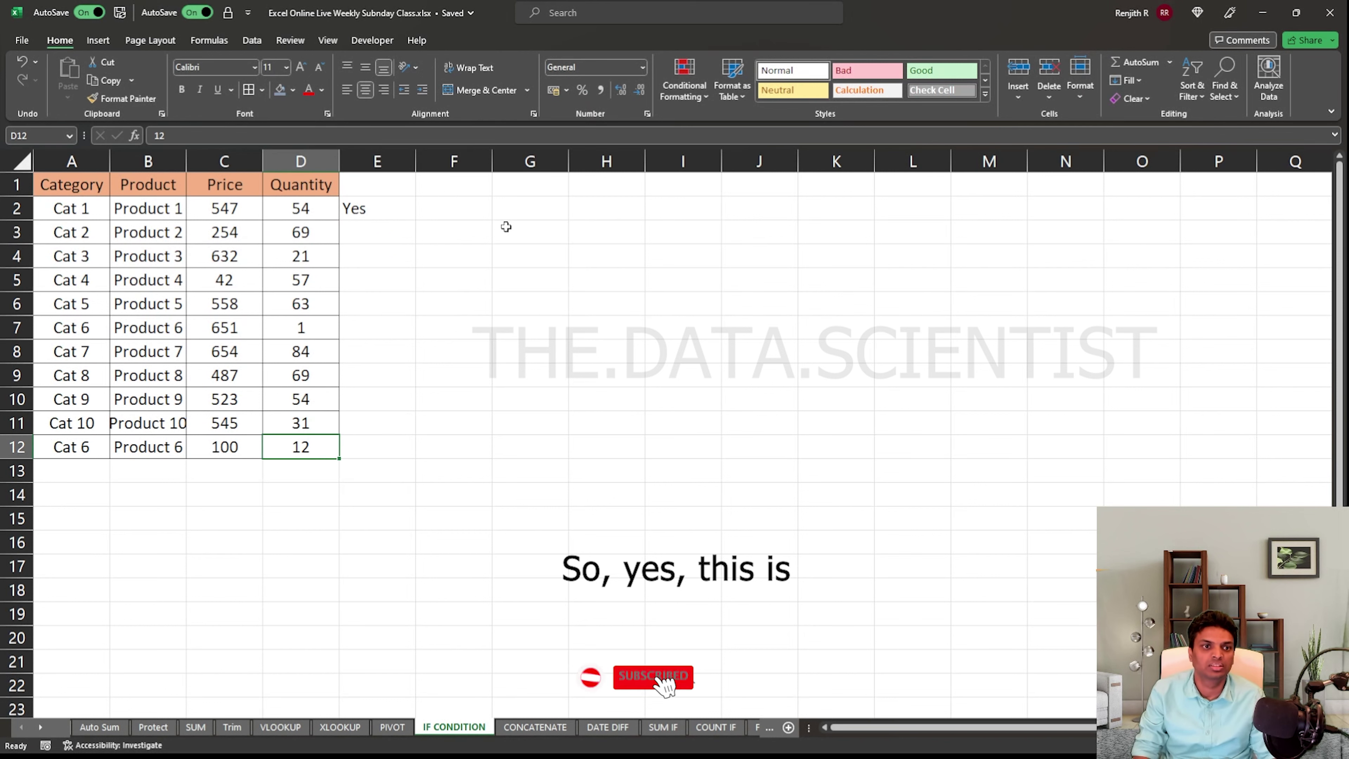
key("Right")
key("ctrl+shift+Up")
key("ctrl+d")
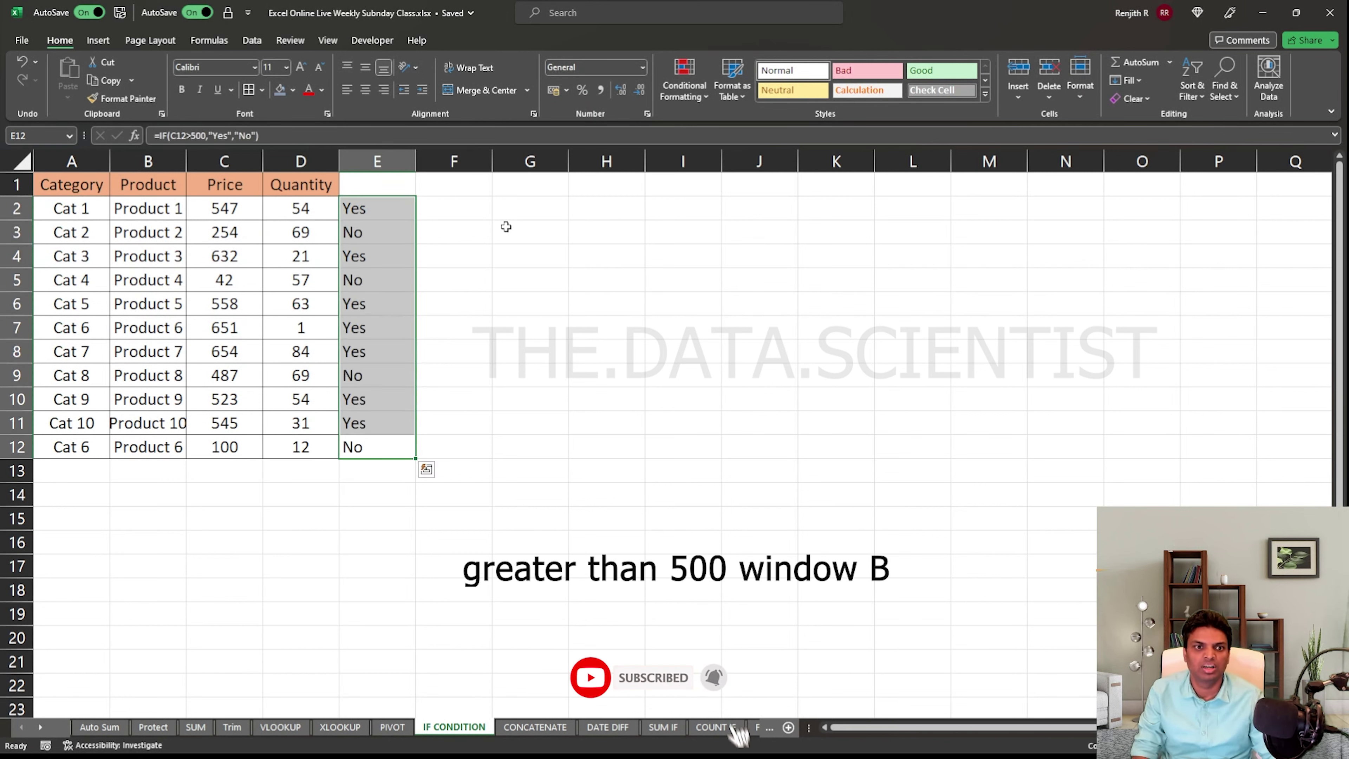
left_click(375, 207)
left_click(378, 188)
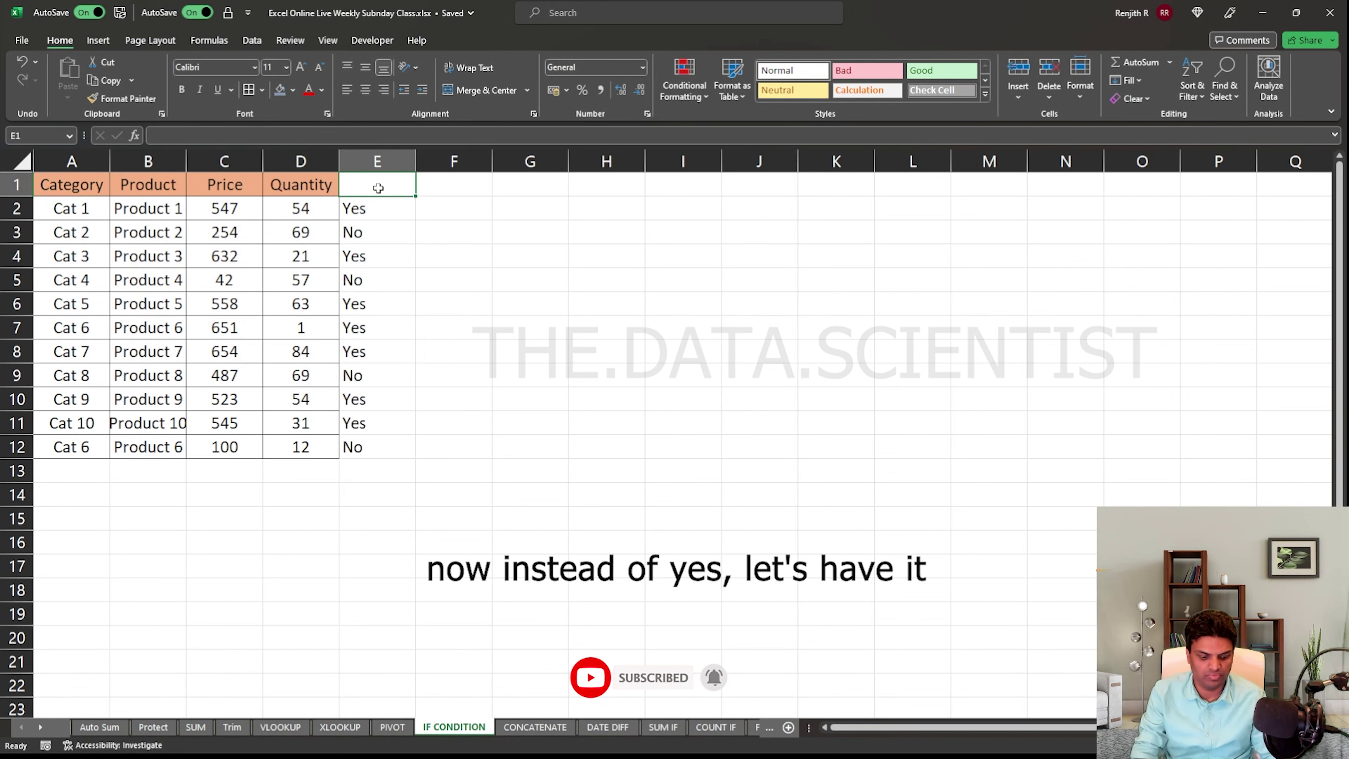
type("Validate")
key("Return")
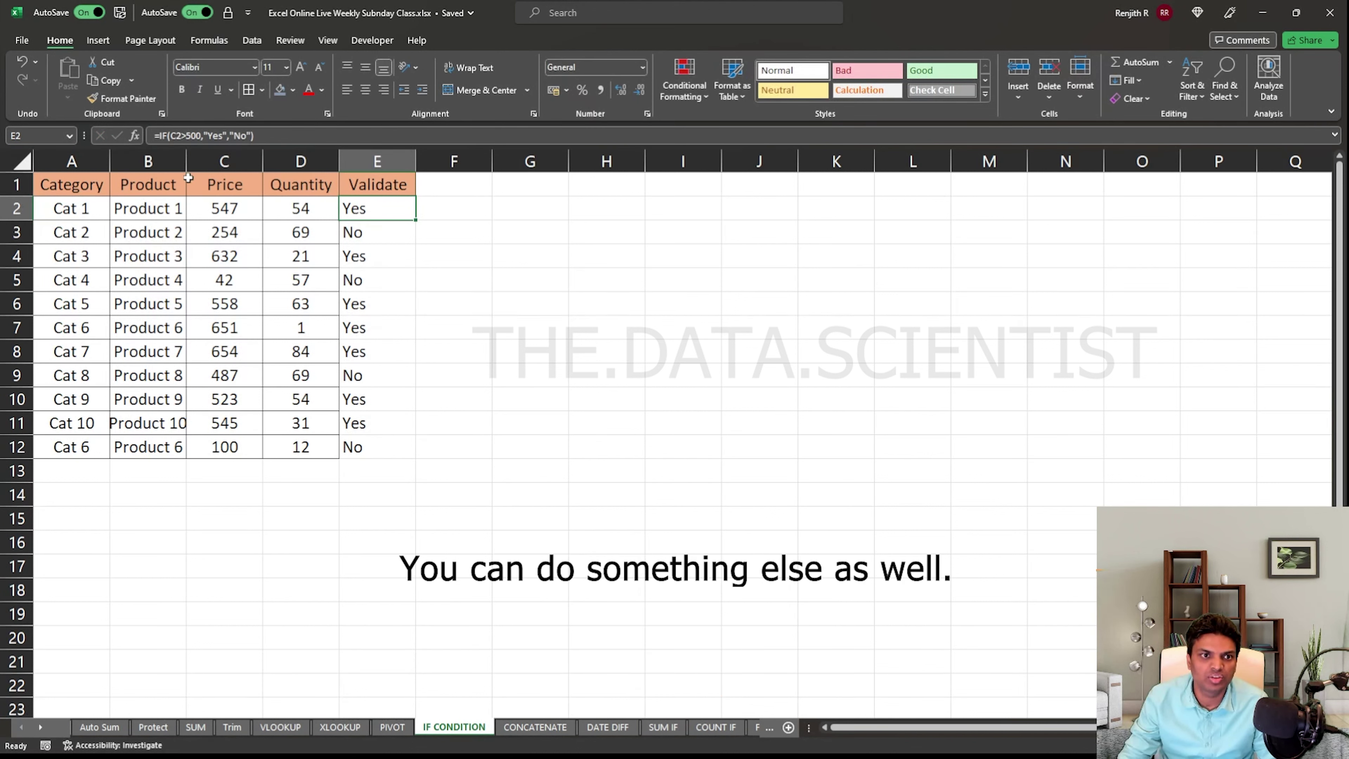
Change the IF results to "Yes, Greater Than 500" and "It's Lesser Than 500", refill, and autofit column E
key("F2")
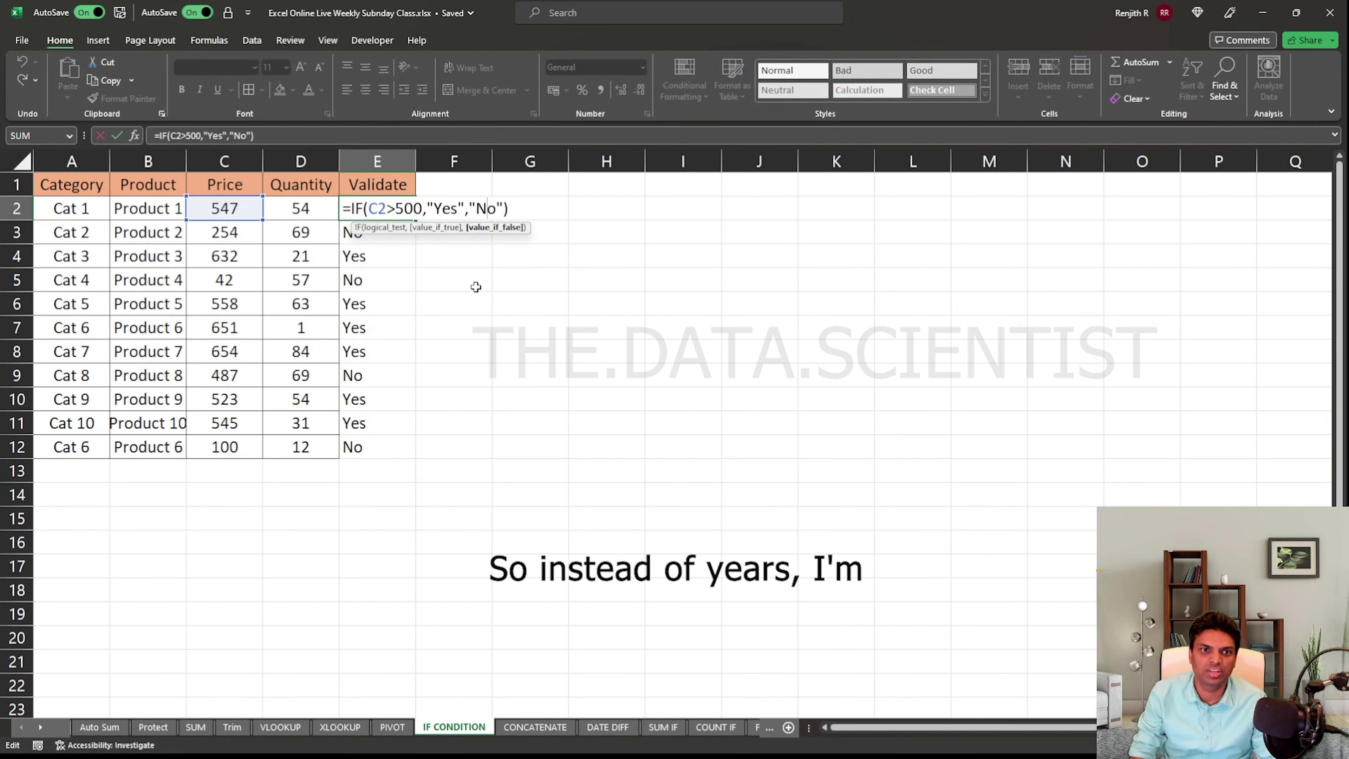
key("Left")
key("Left")
key("Left")
key("Left")
type(", Great")
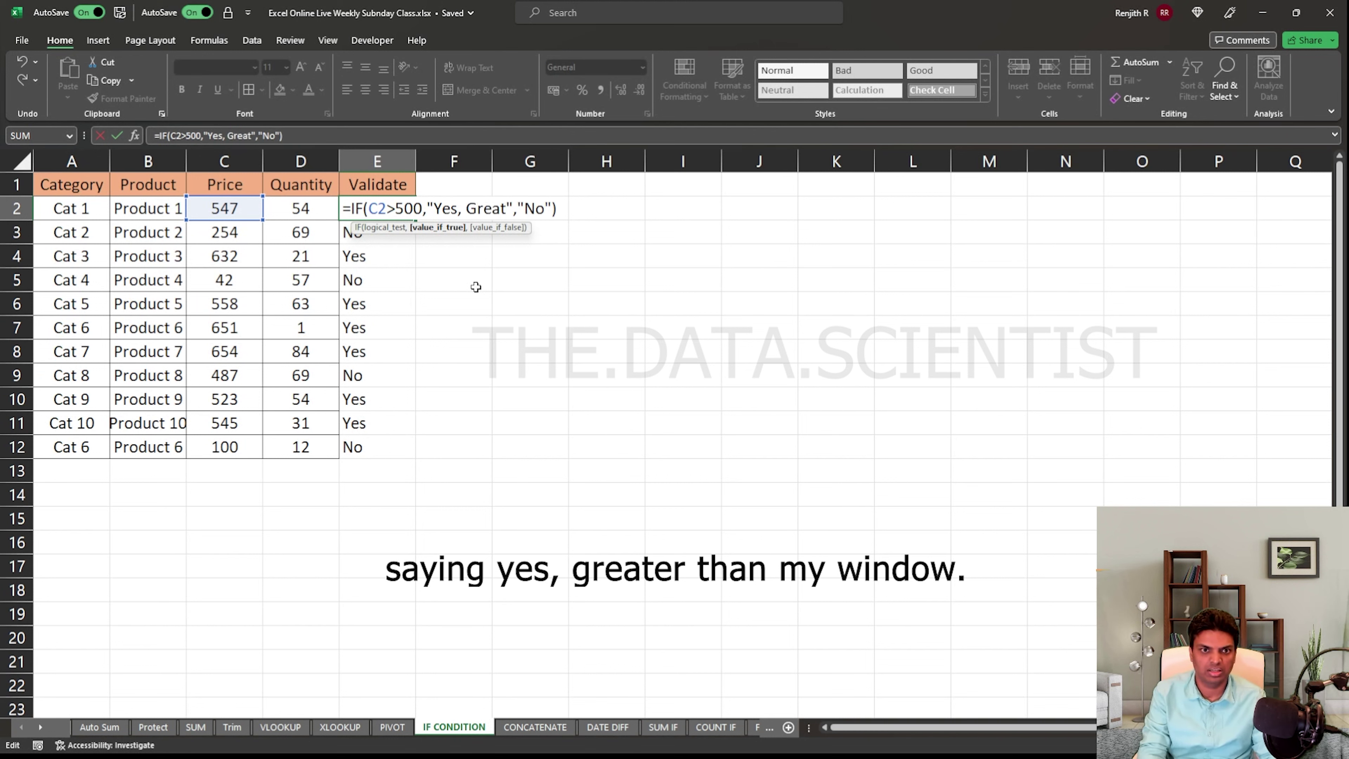
type("er Than 500")
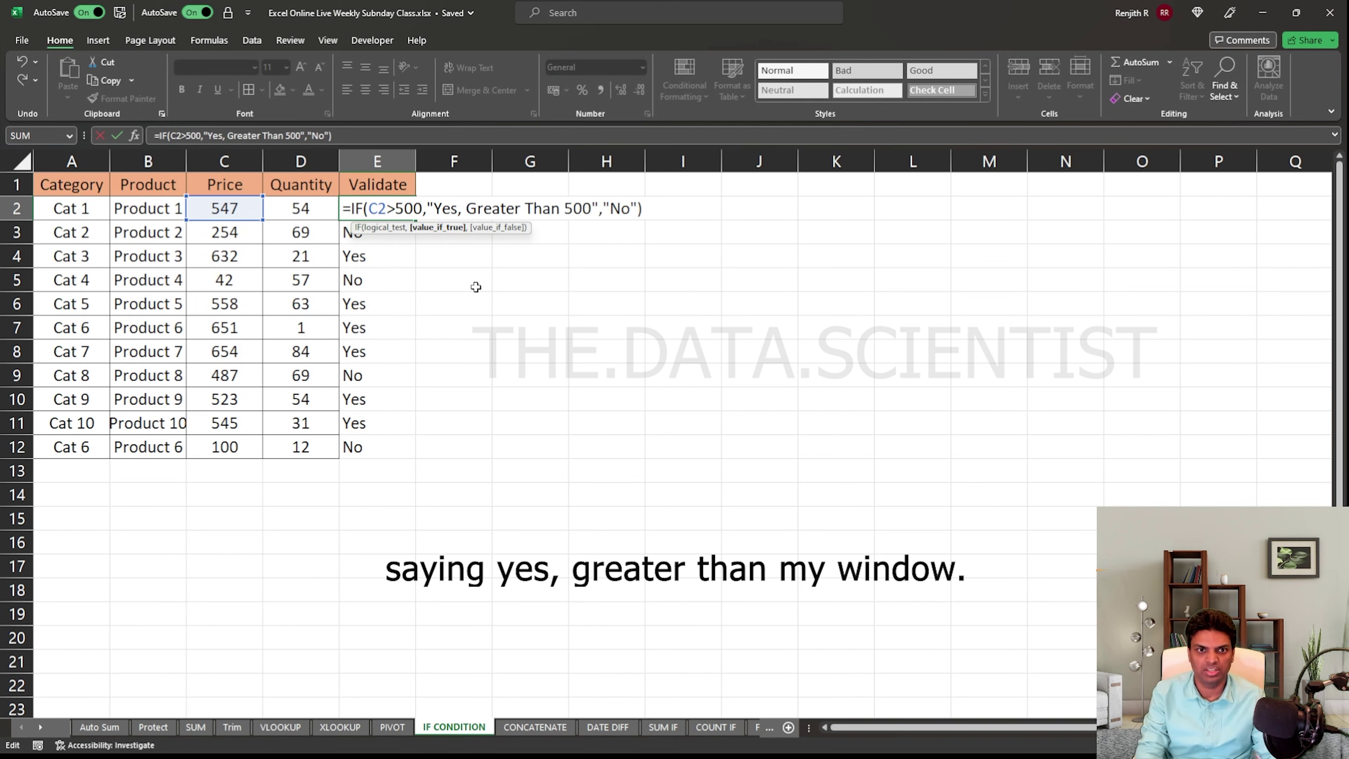
key("Right")
key("Right")
key("Right")
key("shift+Right")
key("shift+Right")
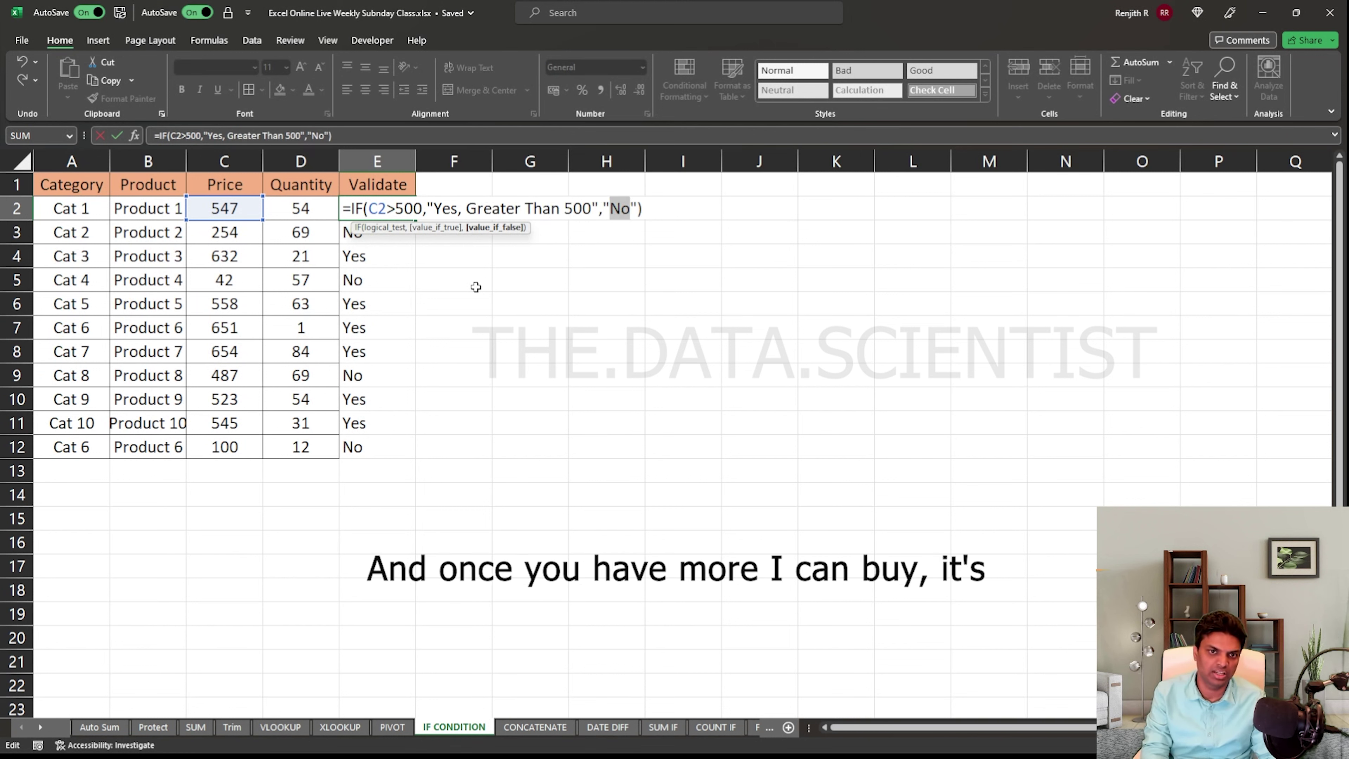
type("It's Lesse")
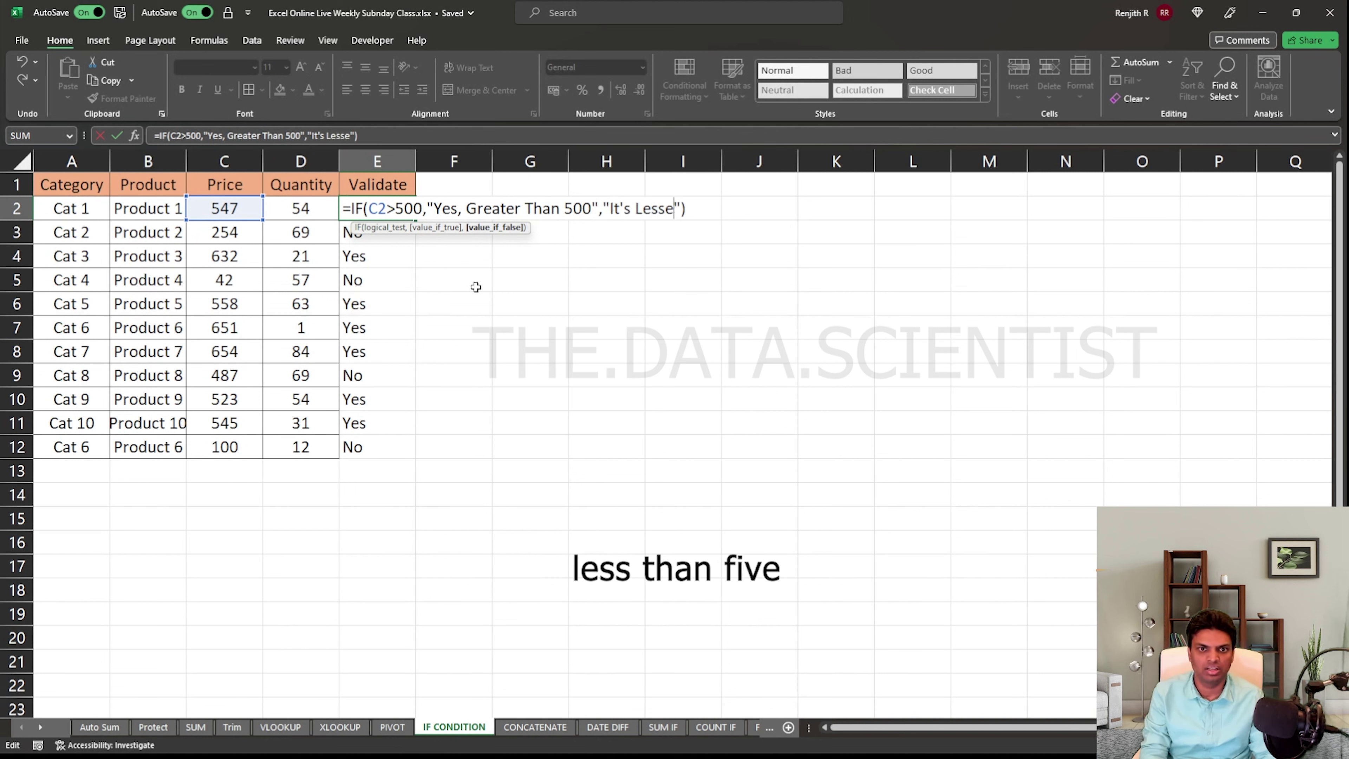
type("r Than 500")
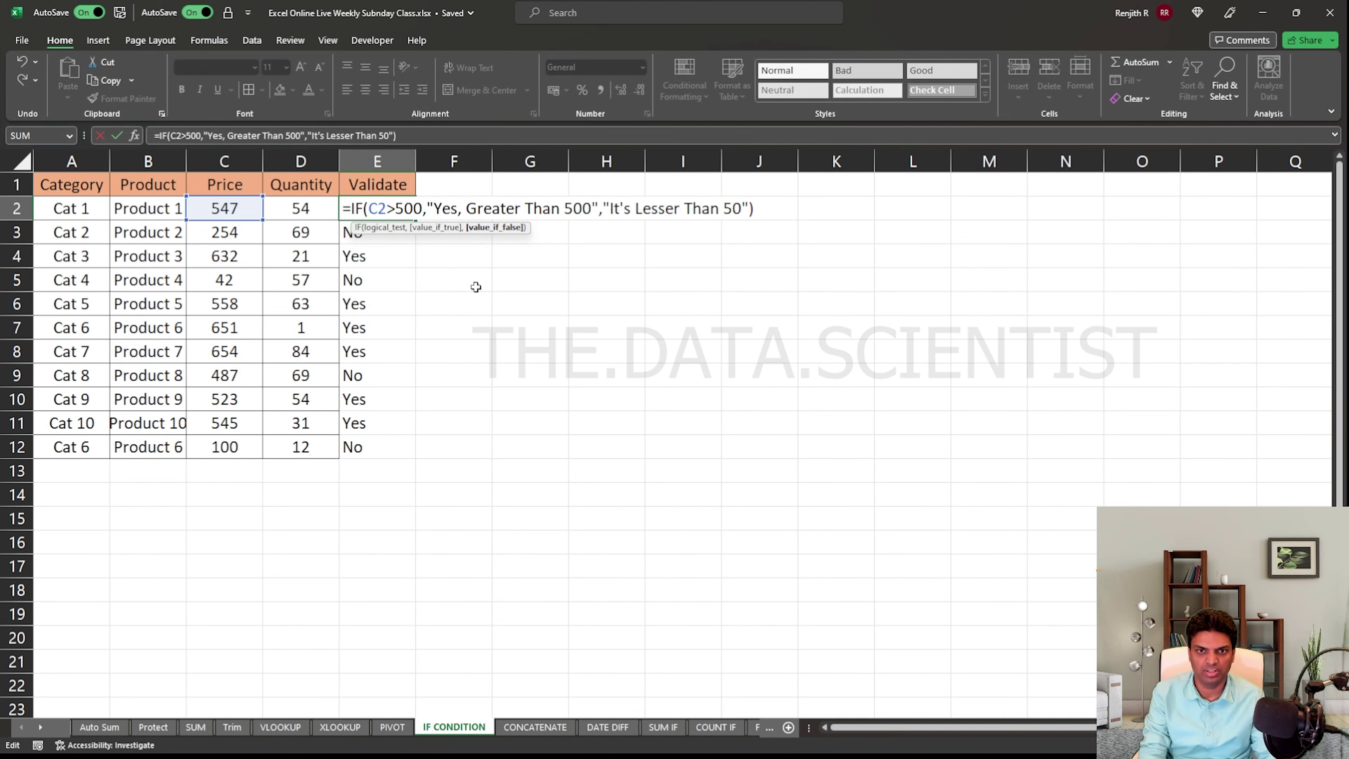
key("ctrl+Return")
key("ctrl+shift+Down")
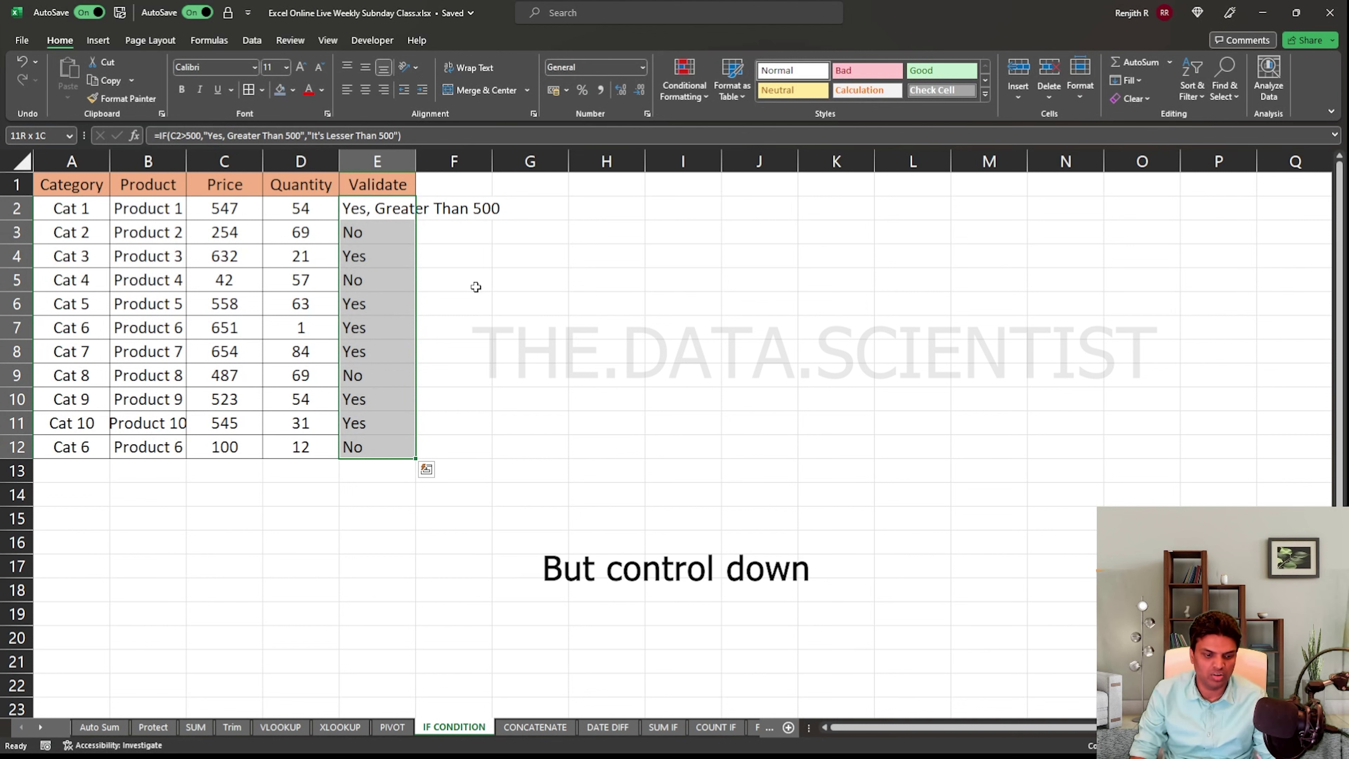
key("ctrl+d")
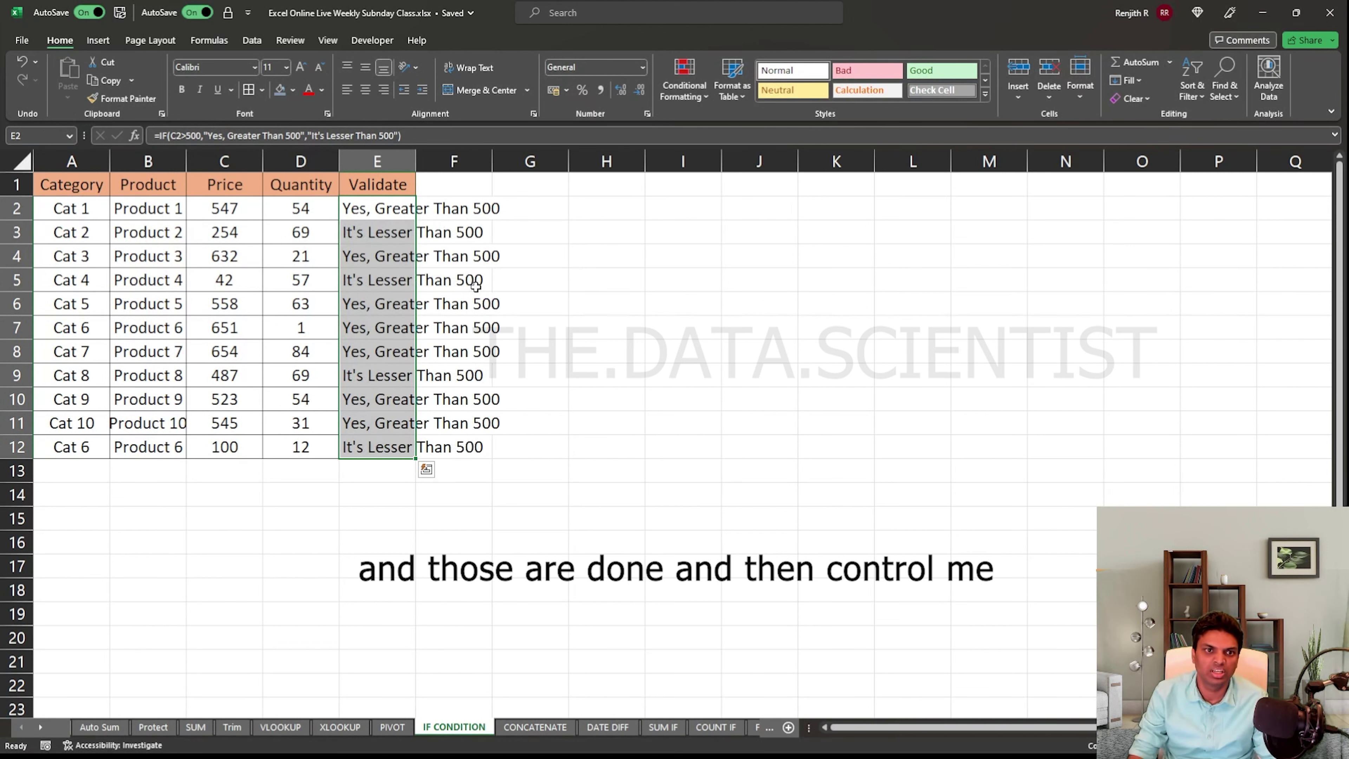
double_click(415, 161)
key("Down")
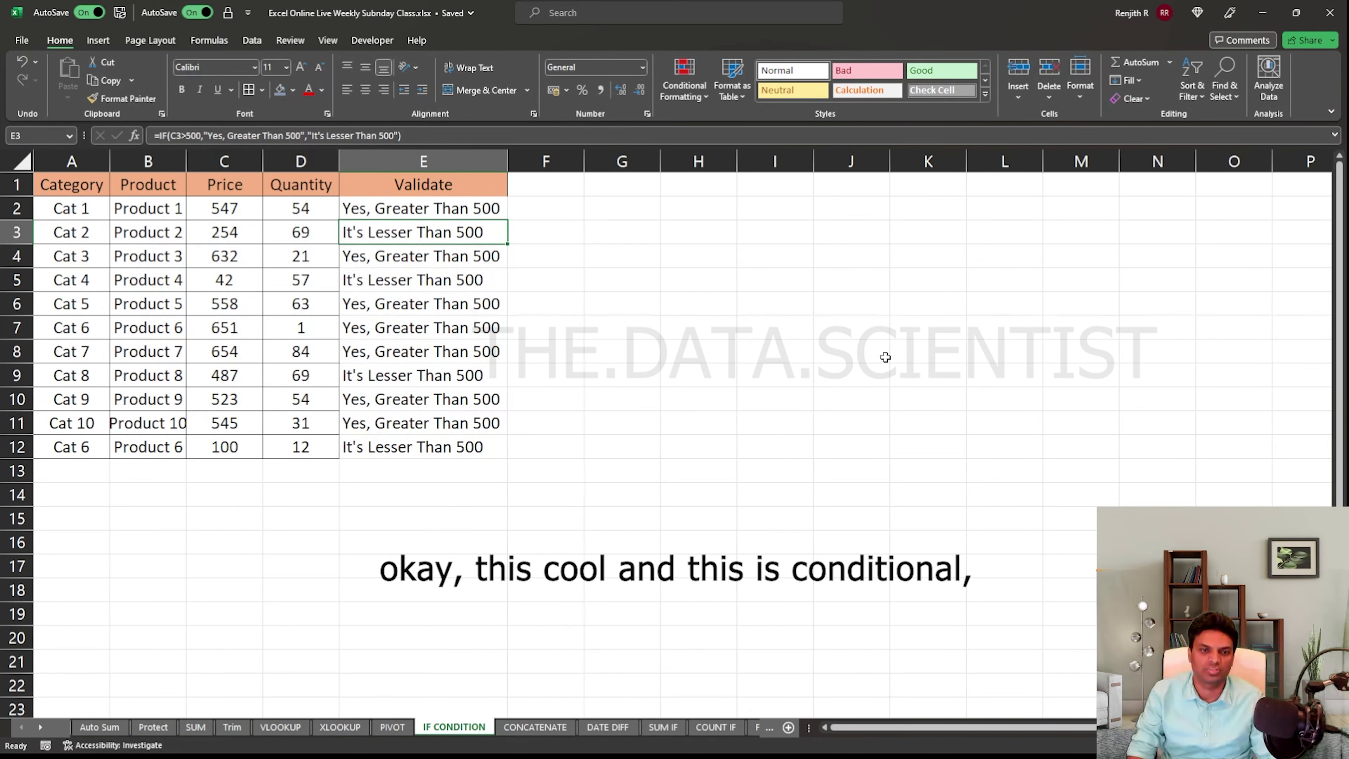
key("Up")
key("Up")
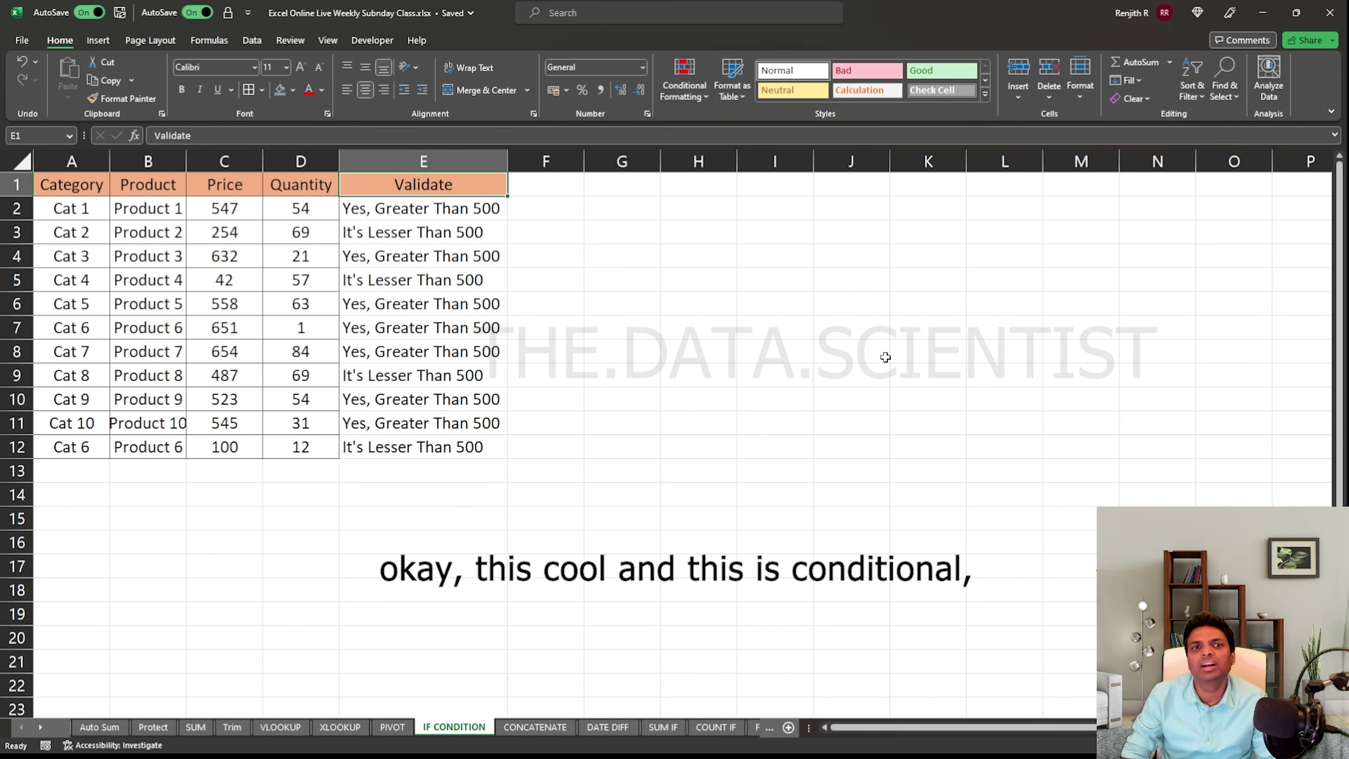
key("Down")
key("F2")
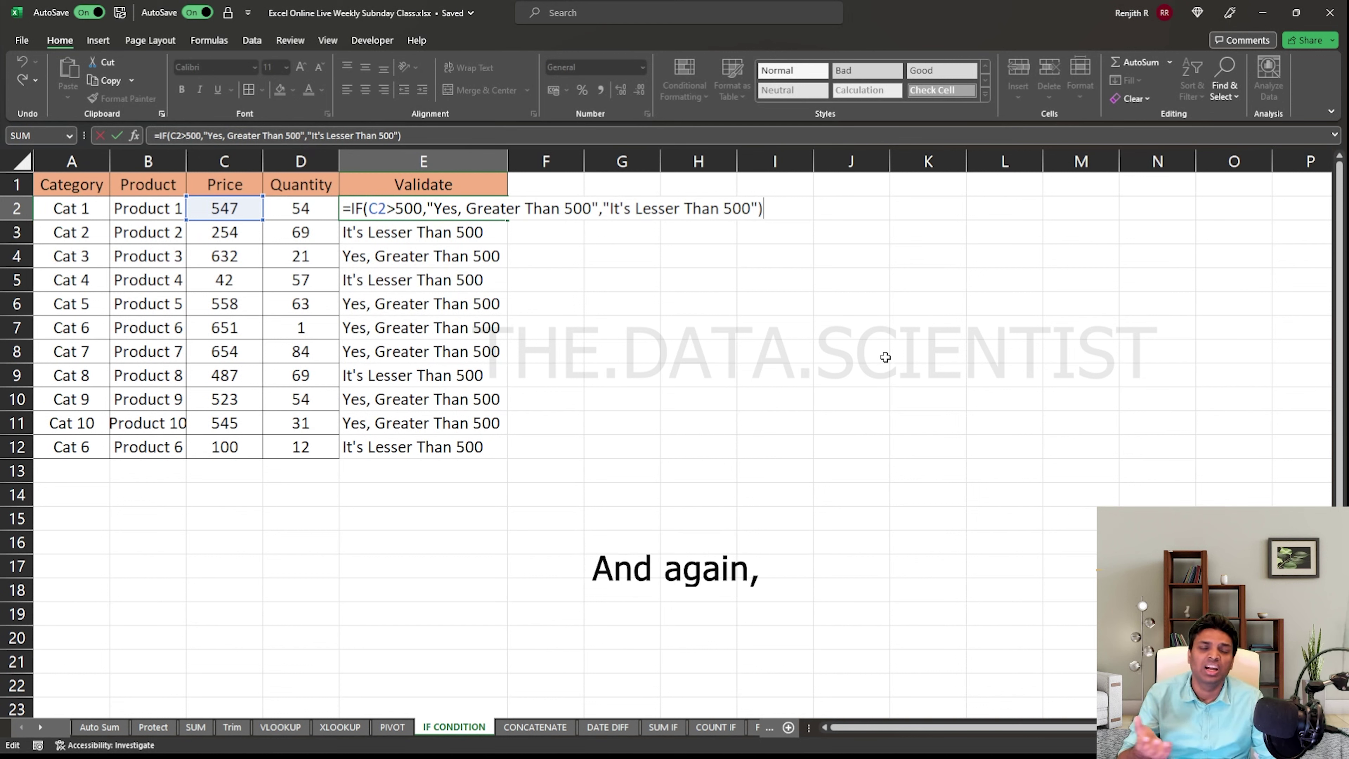
key("ctrl+Return")
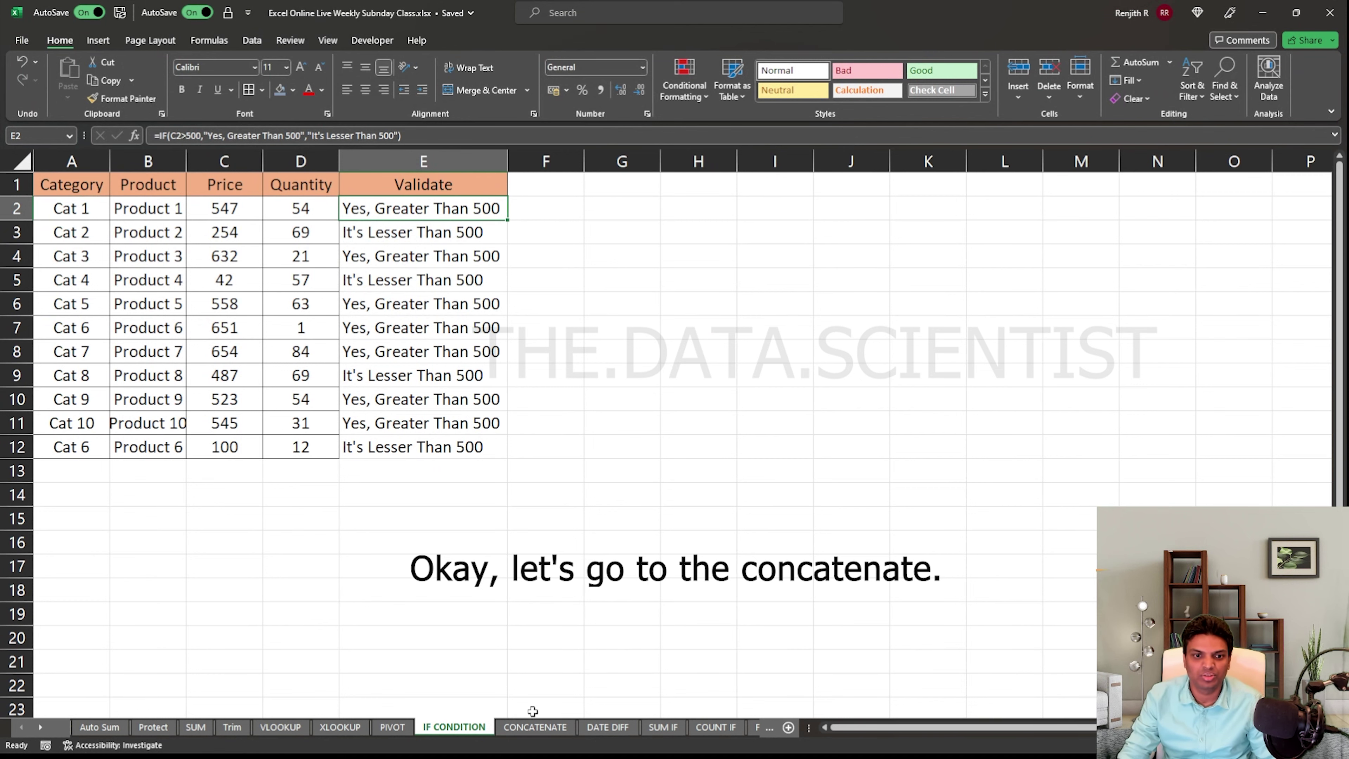
Open the CONCATENATE sheet and move to cell E1 beside the table headers
left_click(531, 727)
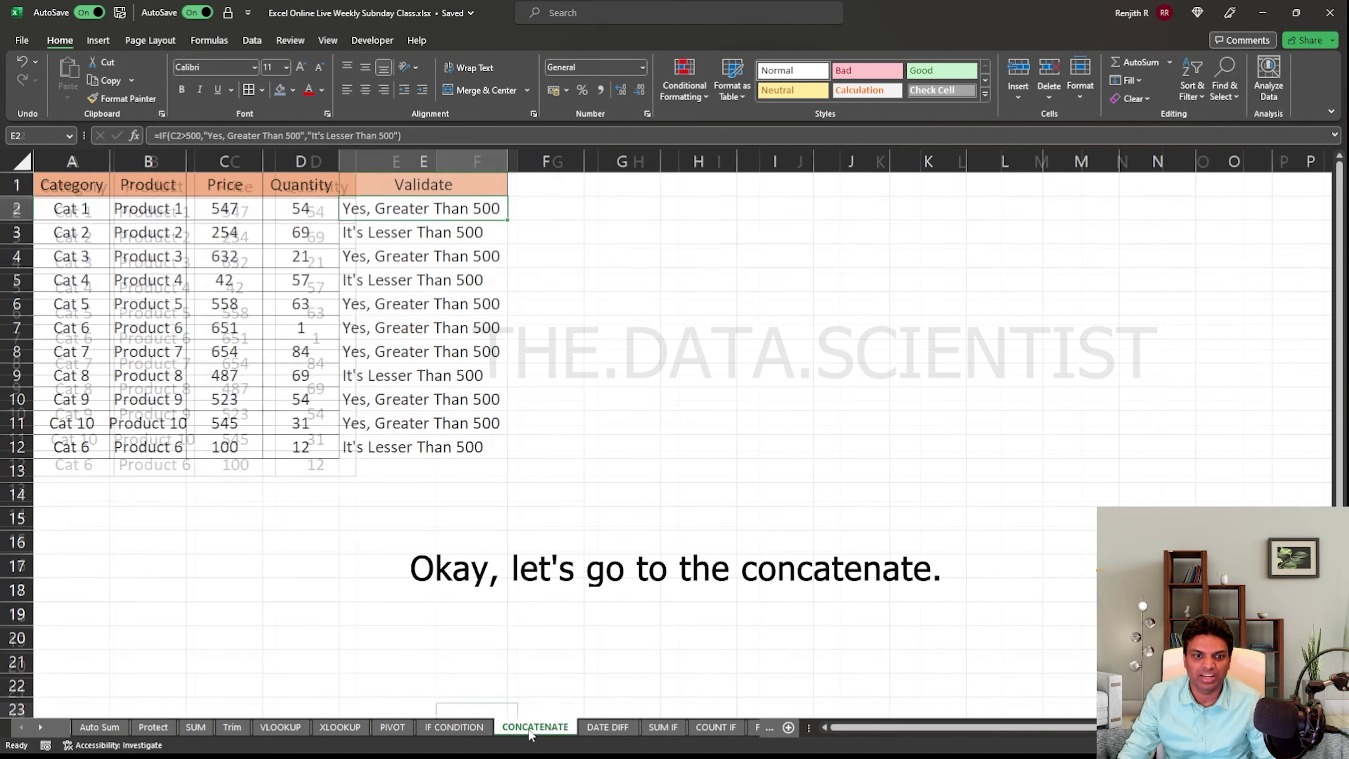
left_click(489, 381)
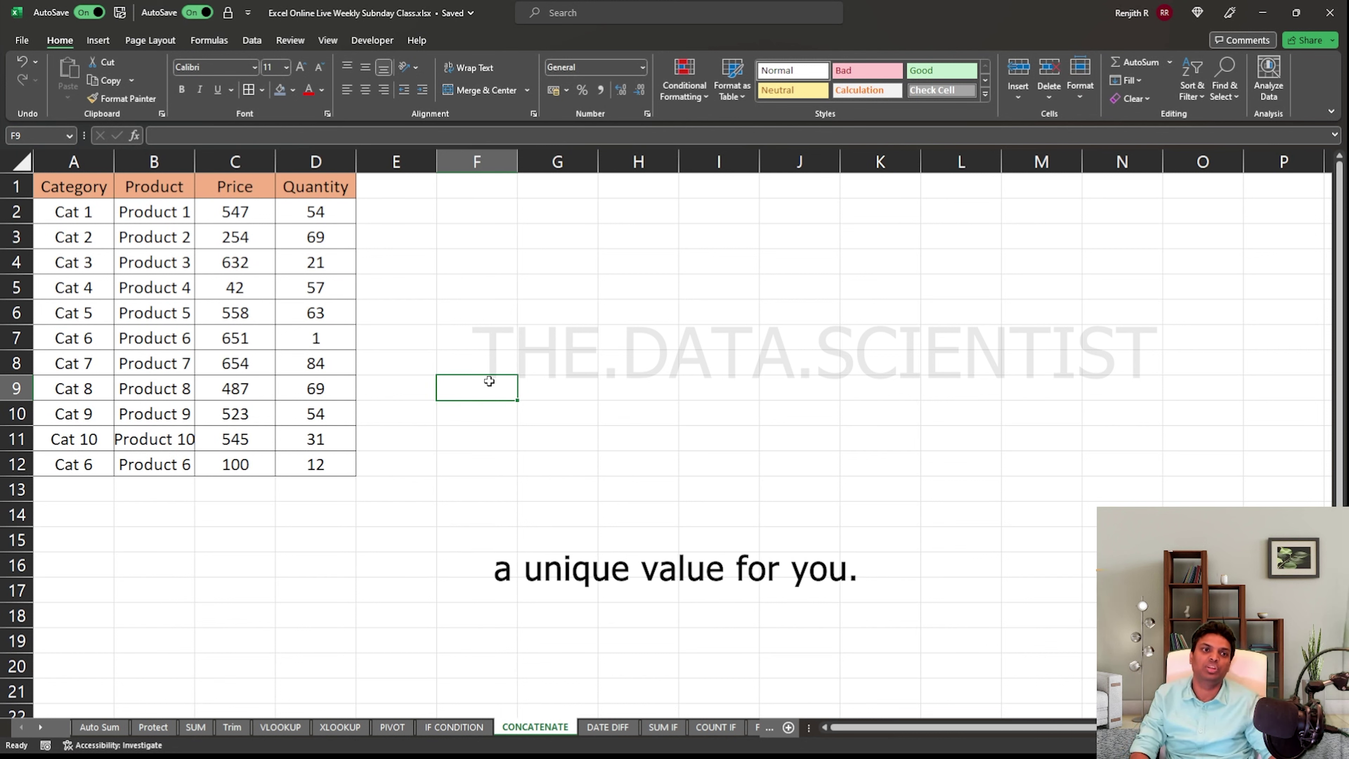
key("ctrl+Up")
key("Left")
key("Down")
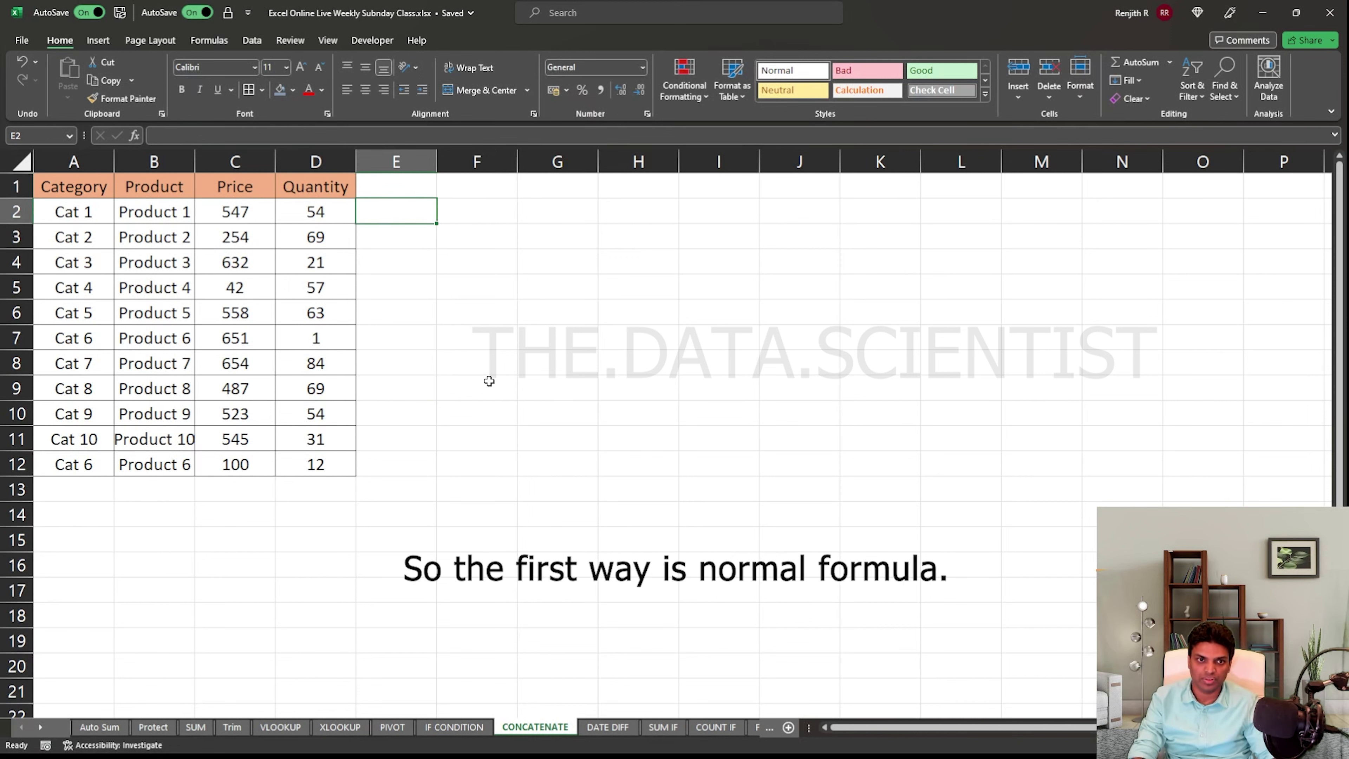
key("Up")
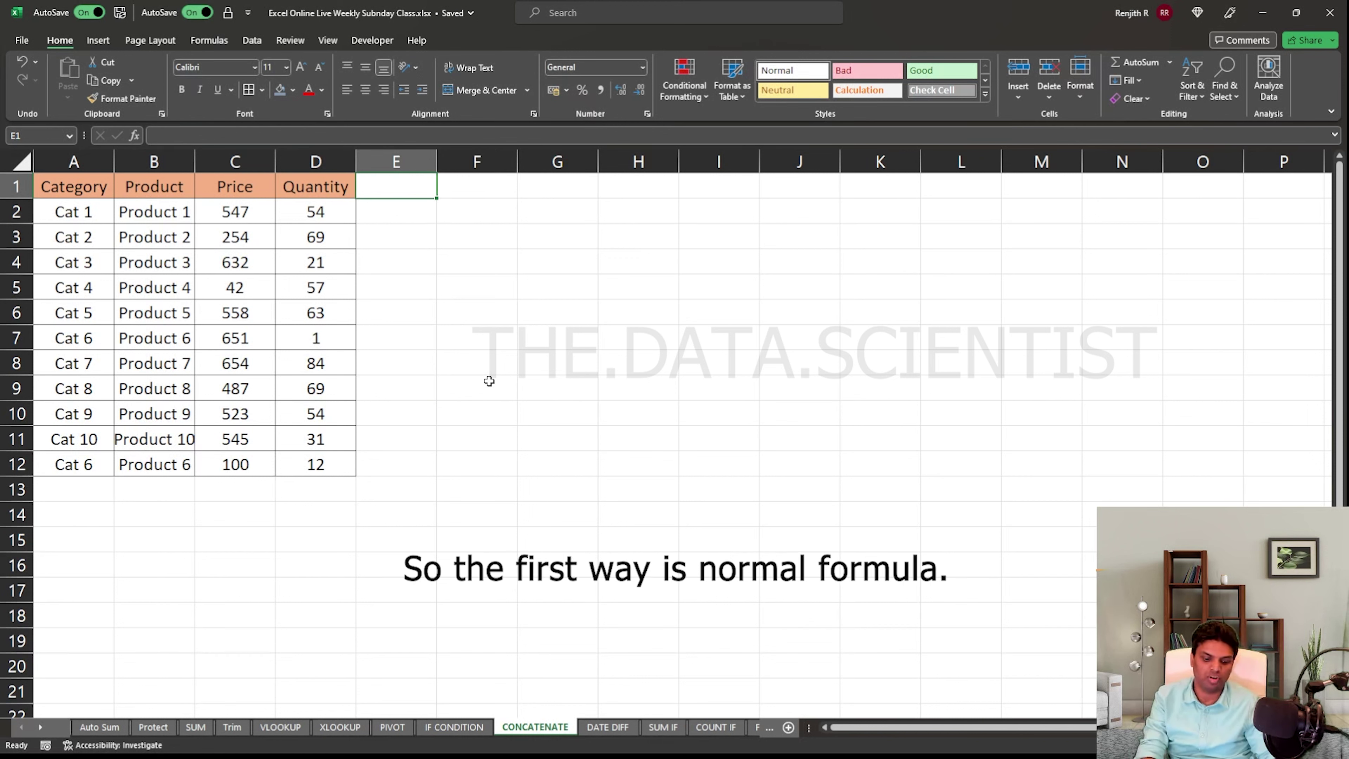
Add the header Formula in E1 and enter =A2&" "&B2 in E2
type("Formula")
key("Return")
type("=")
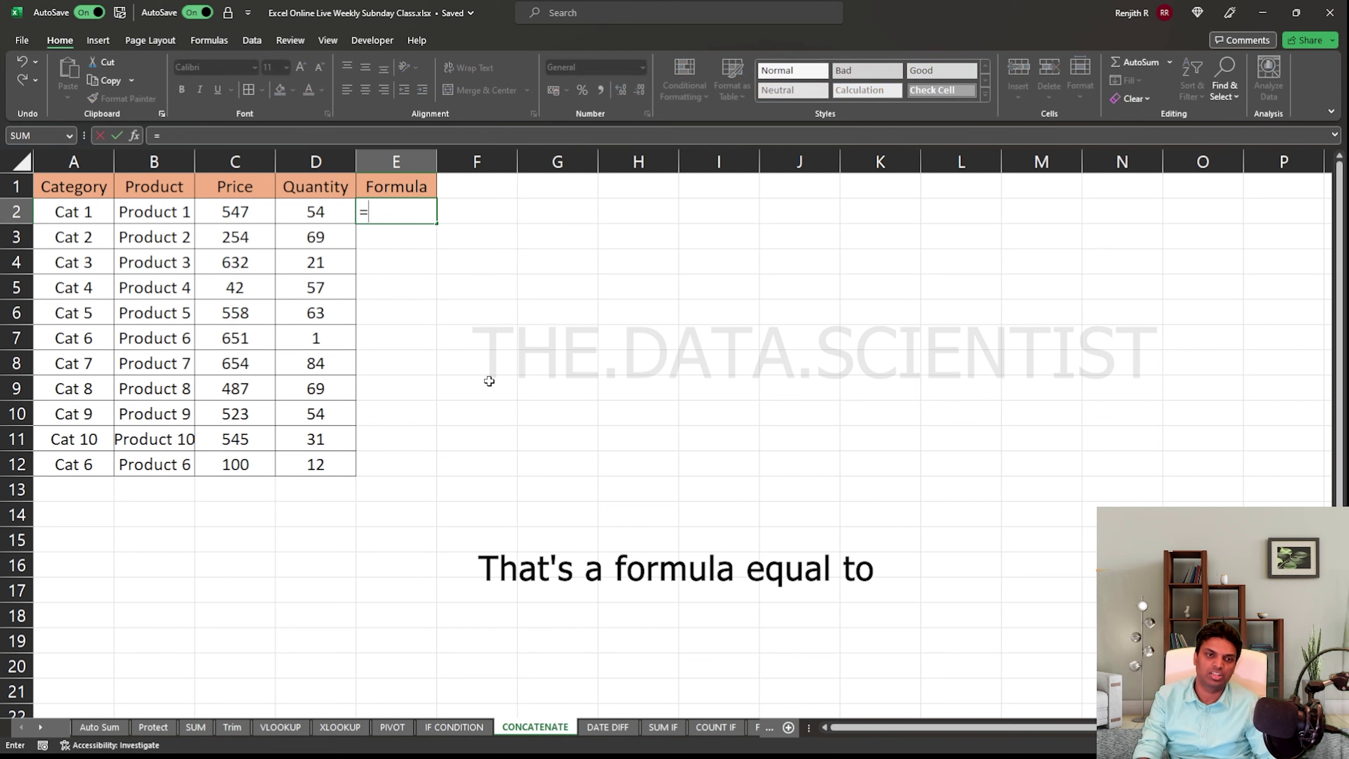
key("Left")
key("Left")
key("Left")
key("Left")
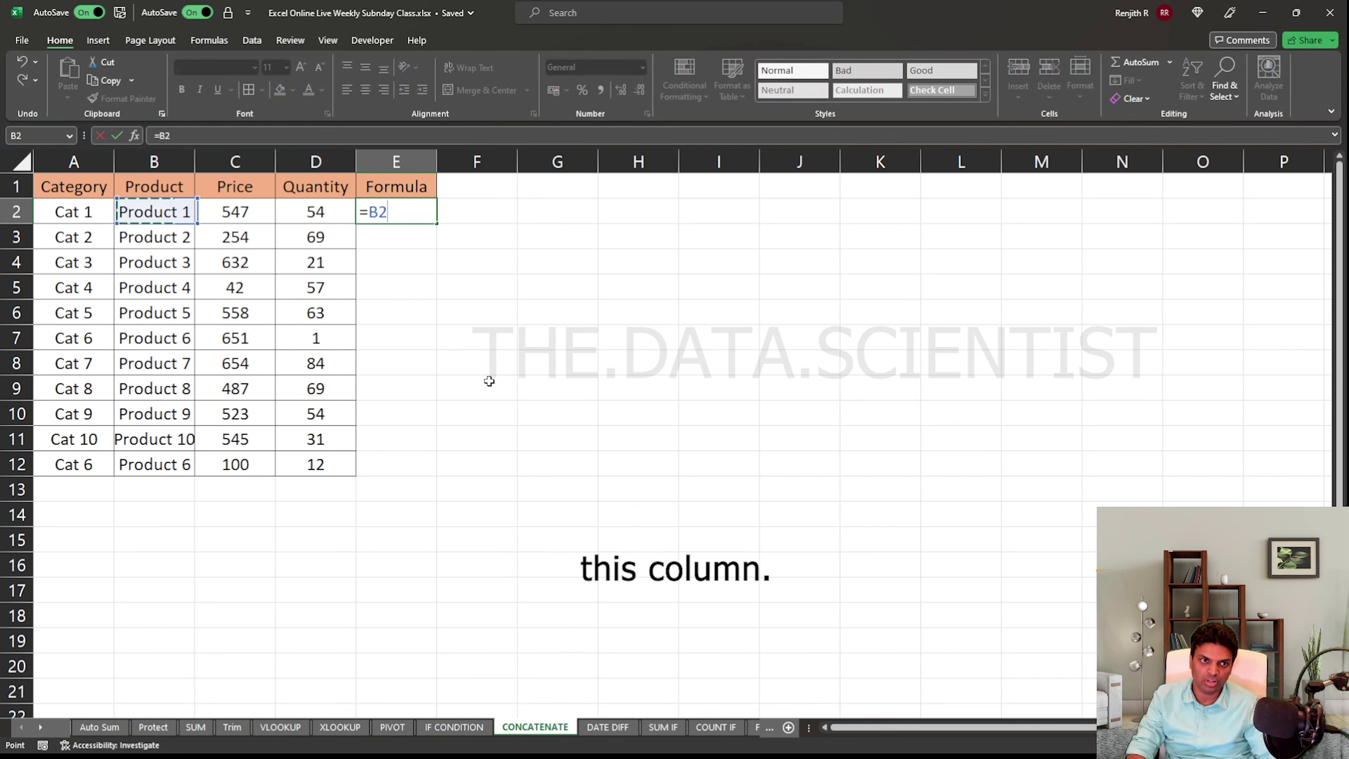
type("&\"")
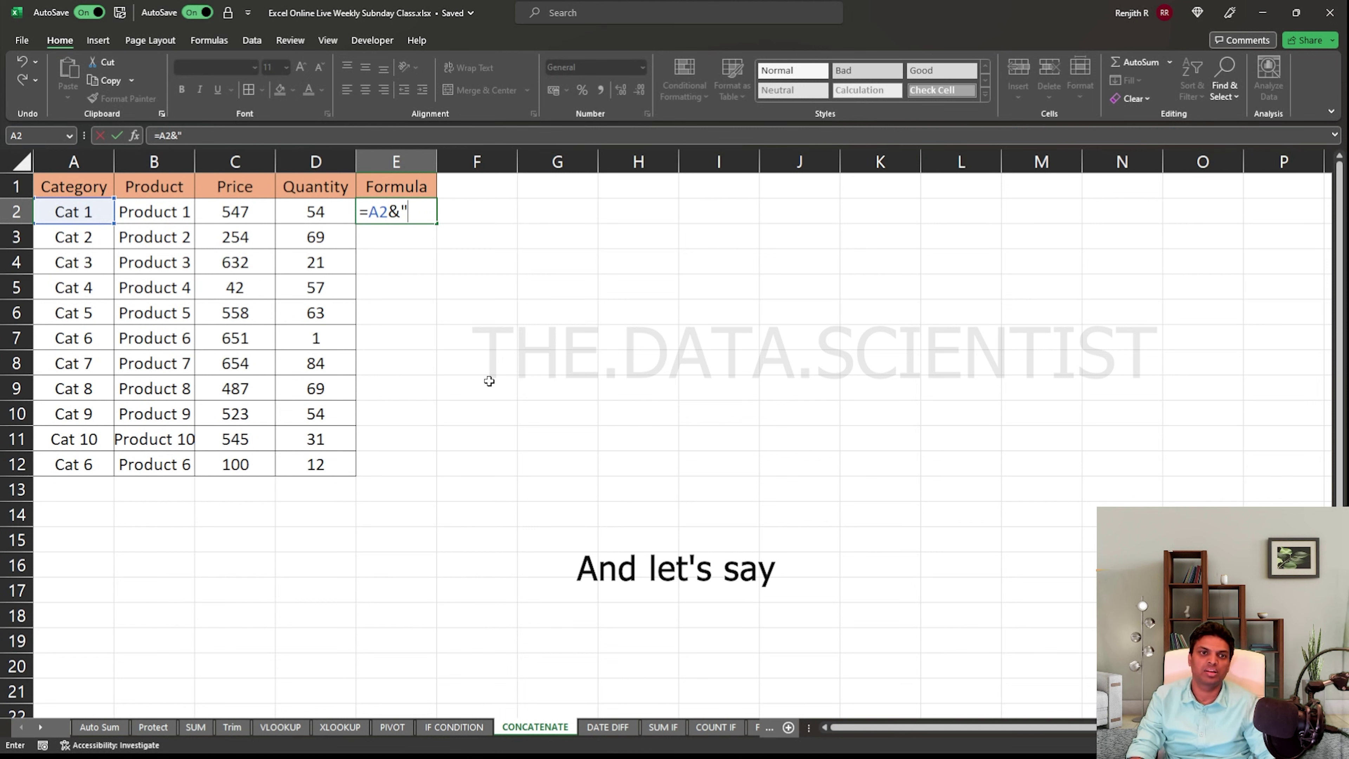
type(" \"")
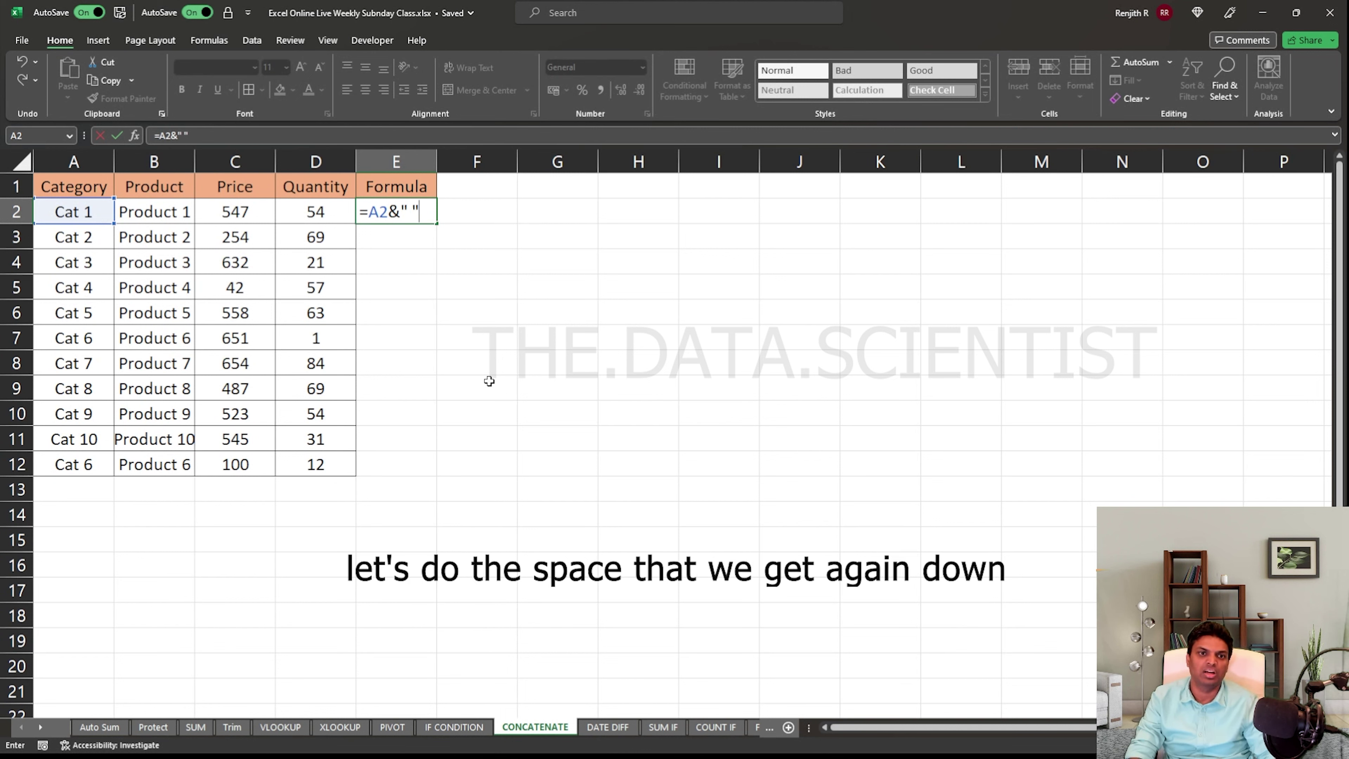
type("&")
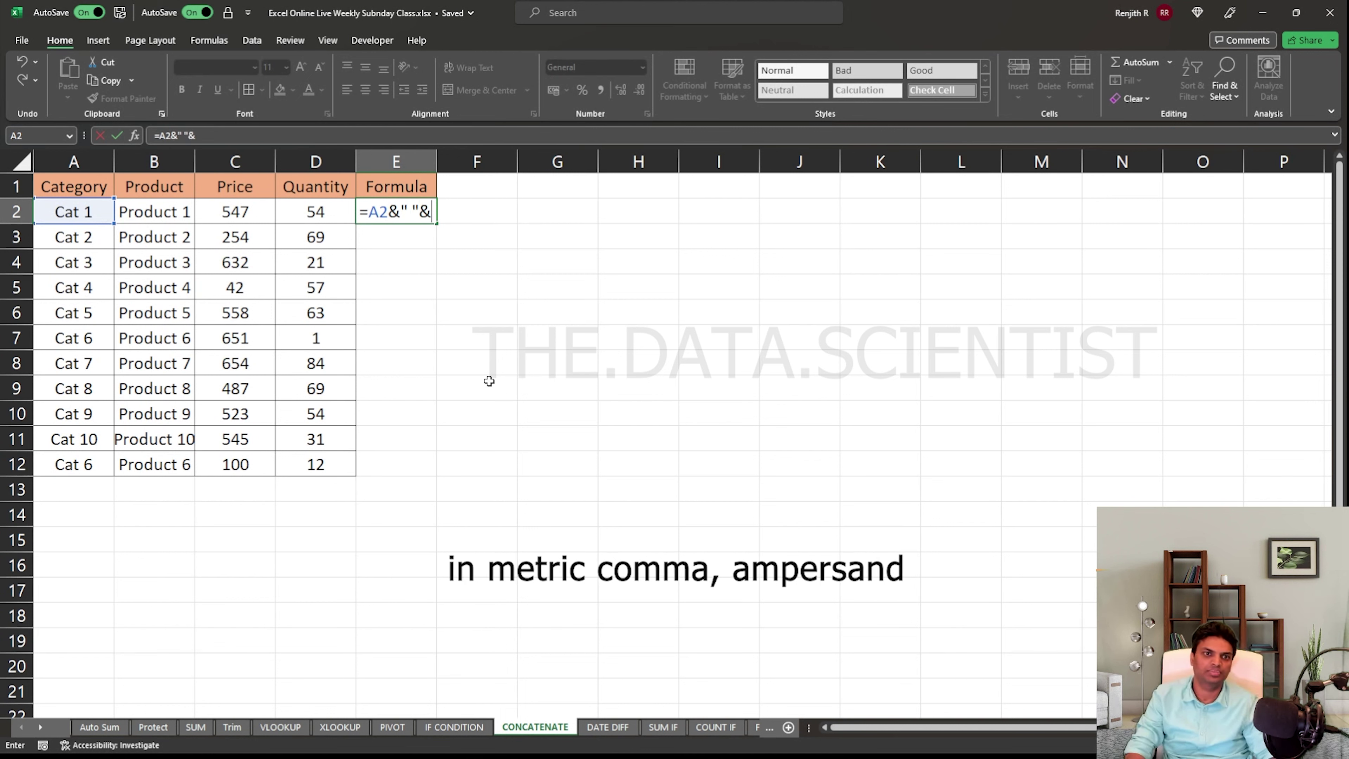
type("B2")
key("Return")
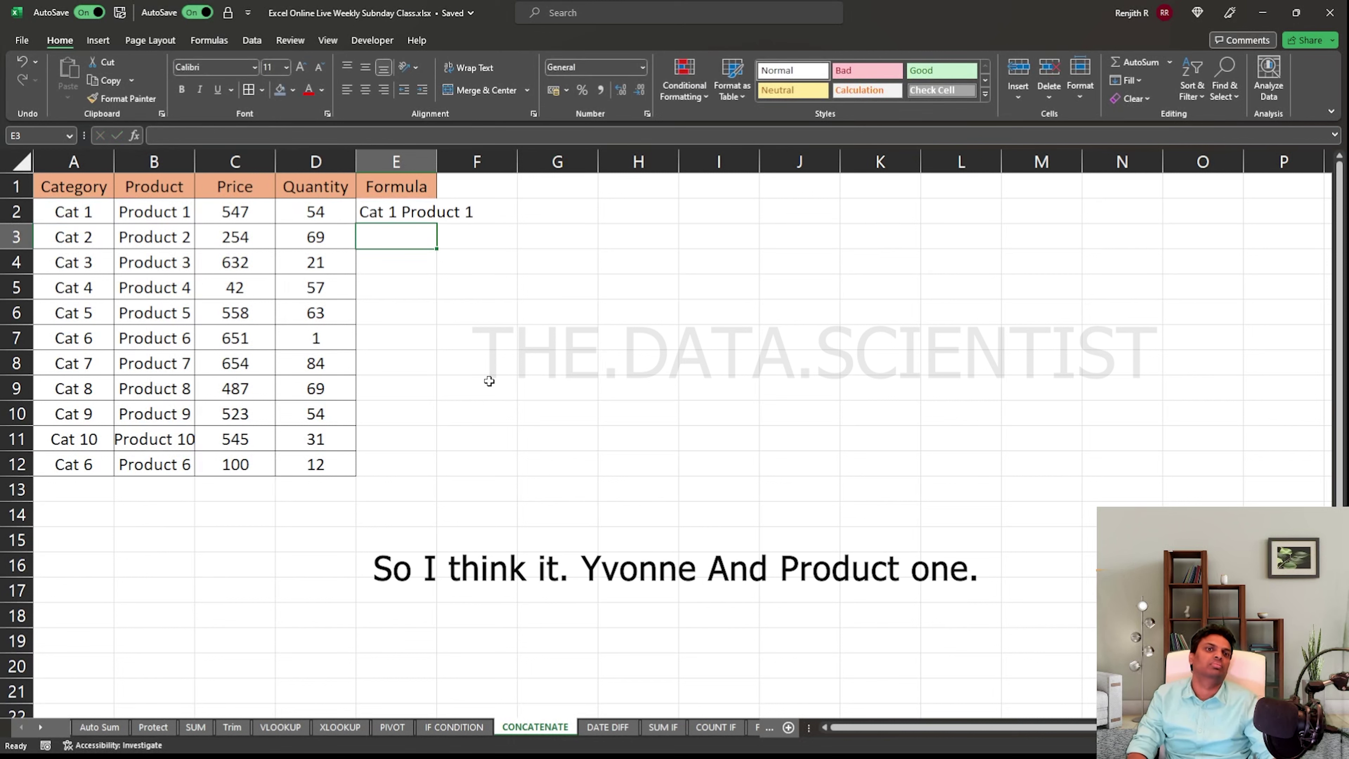
Fill the join formula down to E12 and autofit column E
key("Left")
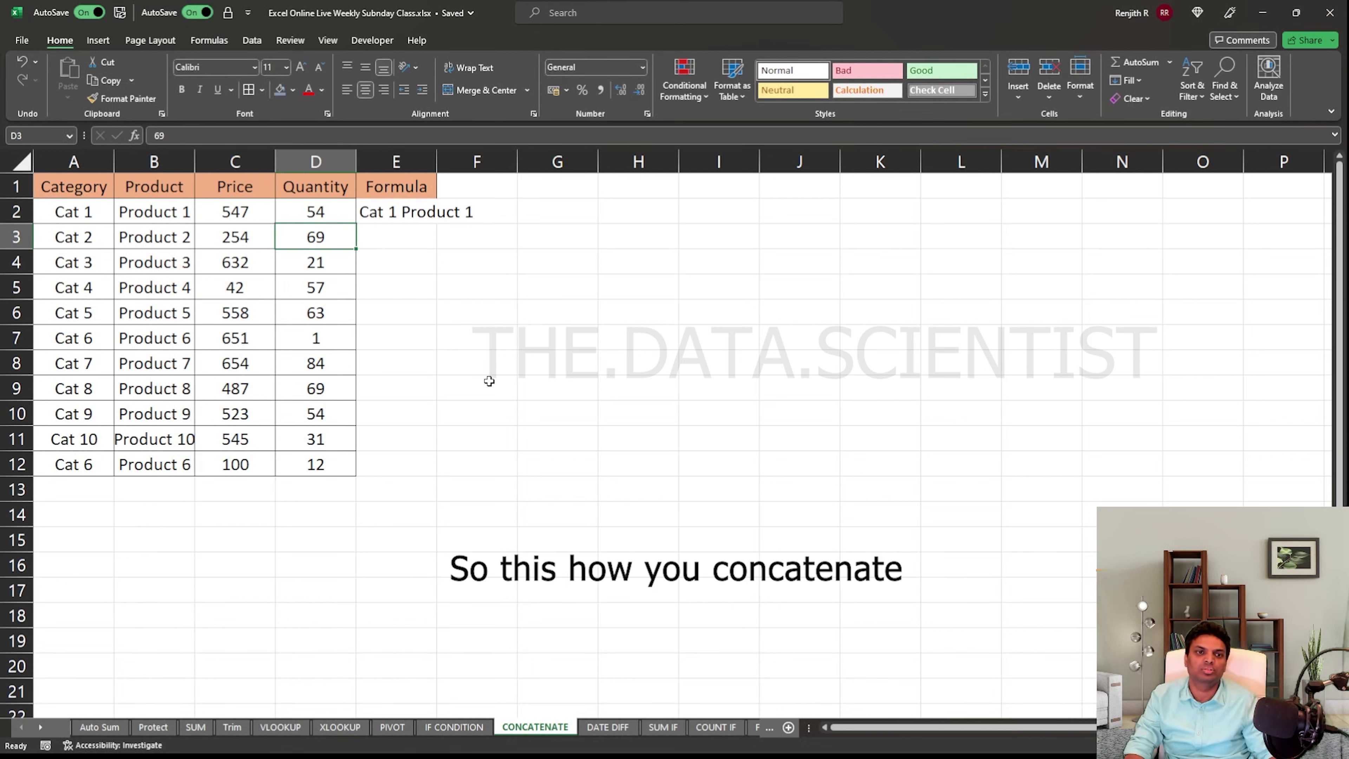
key("ctrl+Down")
key("Right")
key("ctrl+shift+Up")
key("ctrl+d")
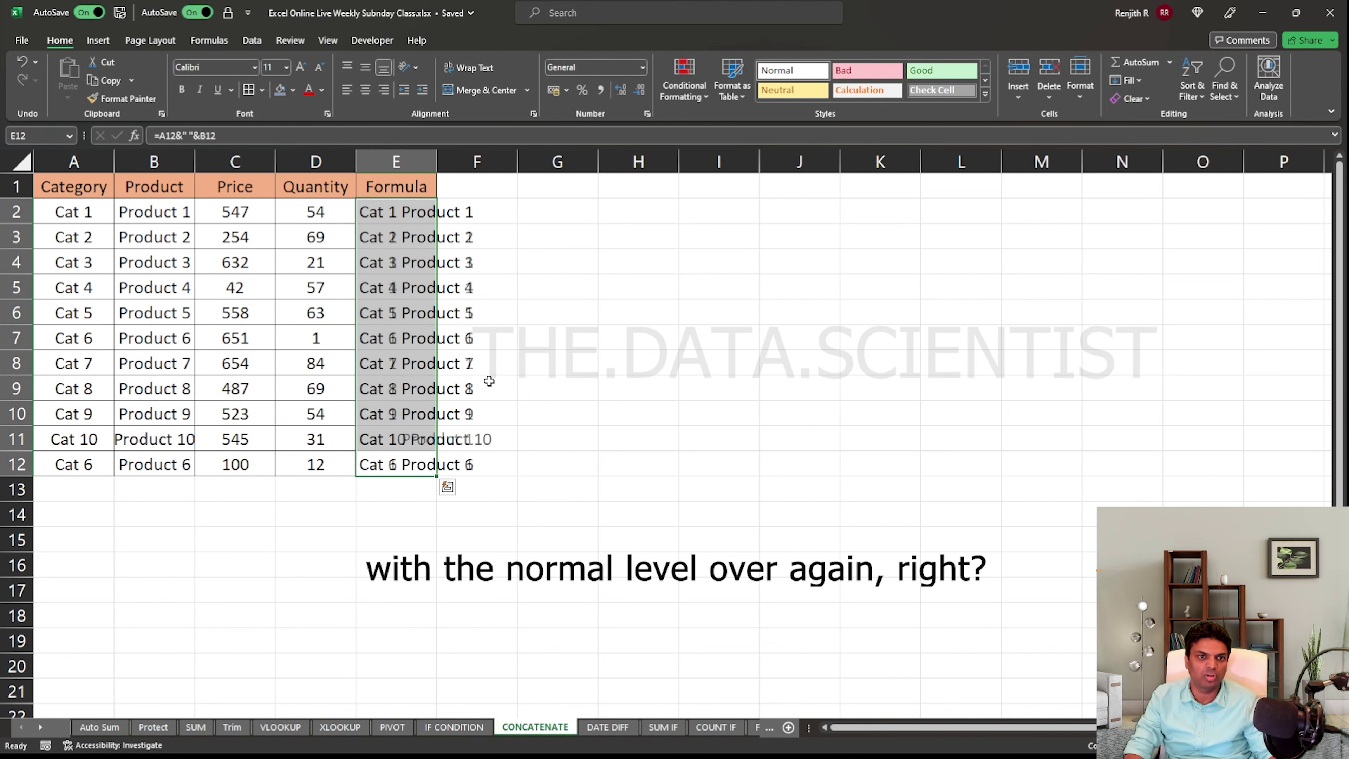
key("alt+h")
key("o")
key("i")
left_click(497, 272)
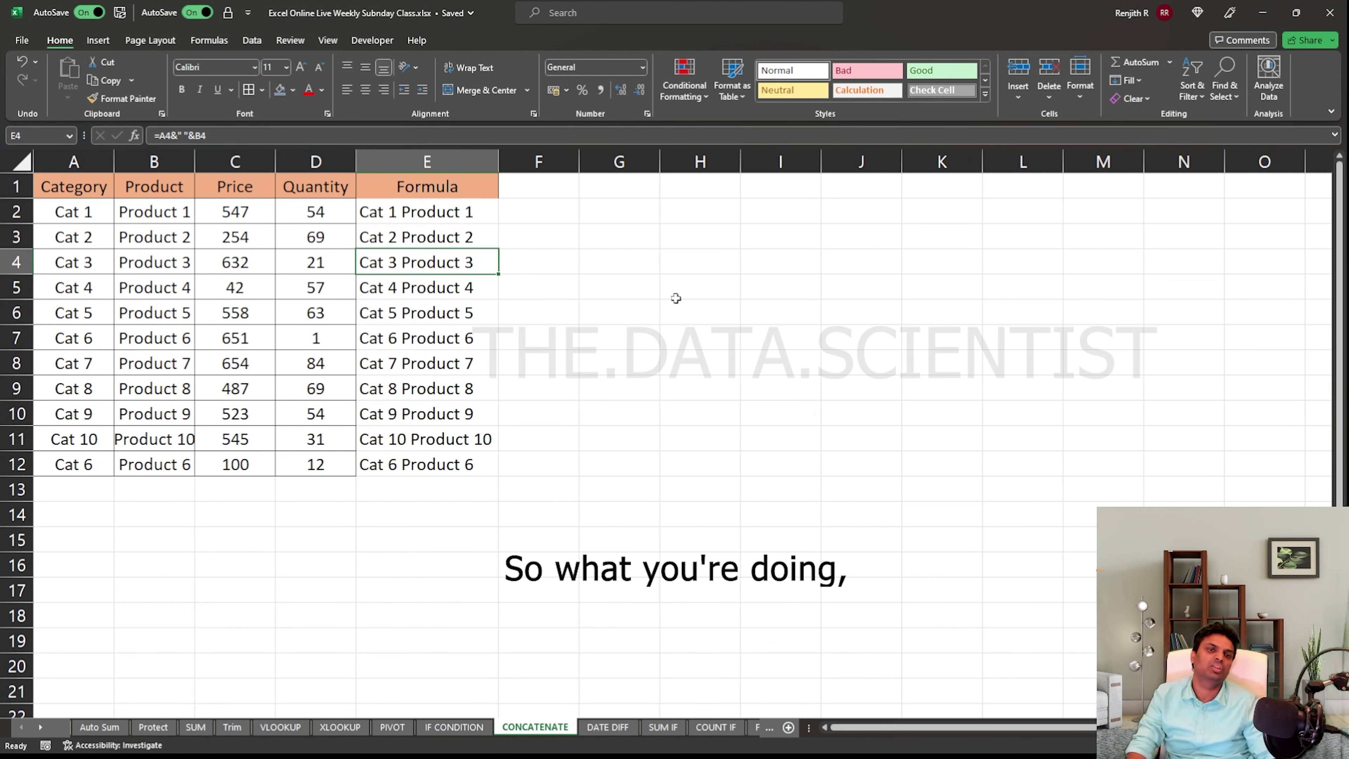
key("Up")
key("Up")
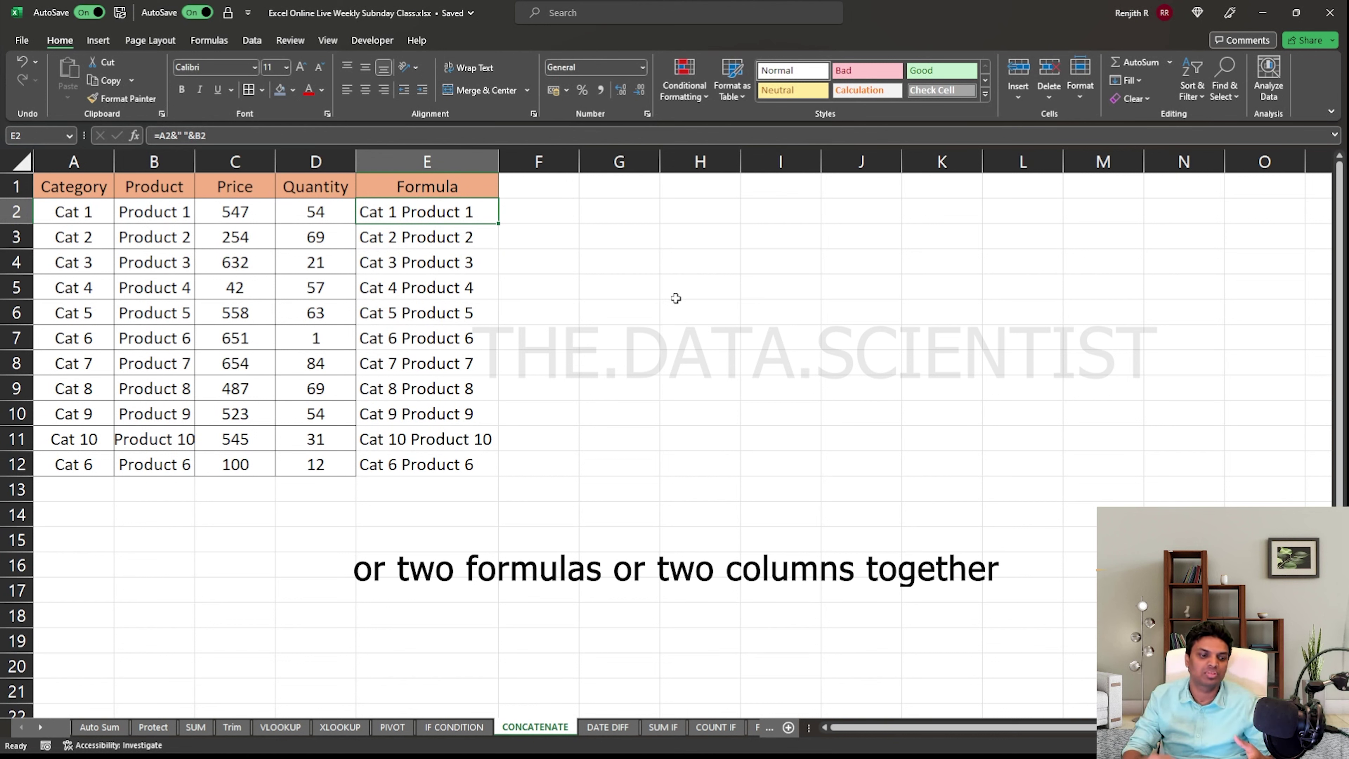
Change the separator to an underscore (=A2&"_"&B2) and refill E2:E12
key("F2")
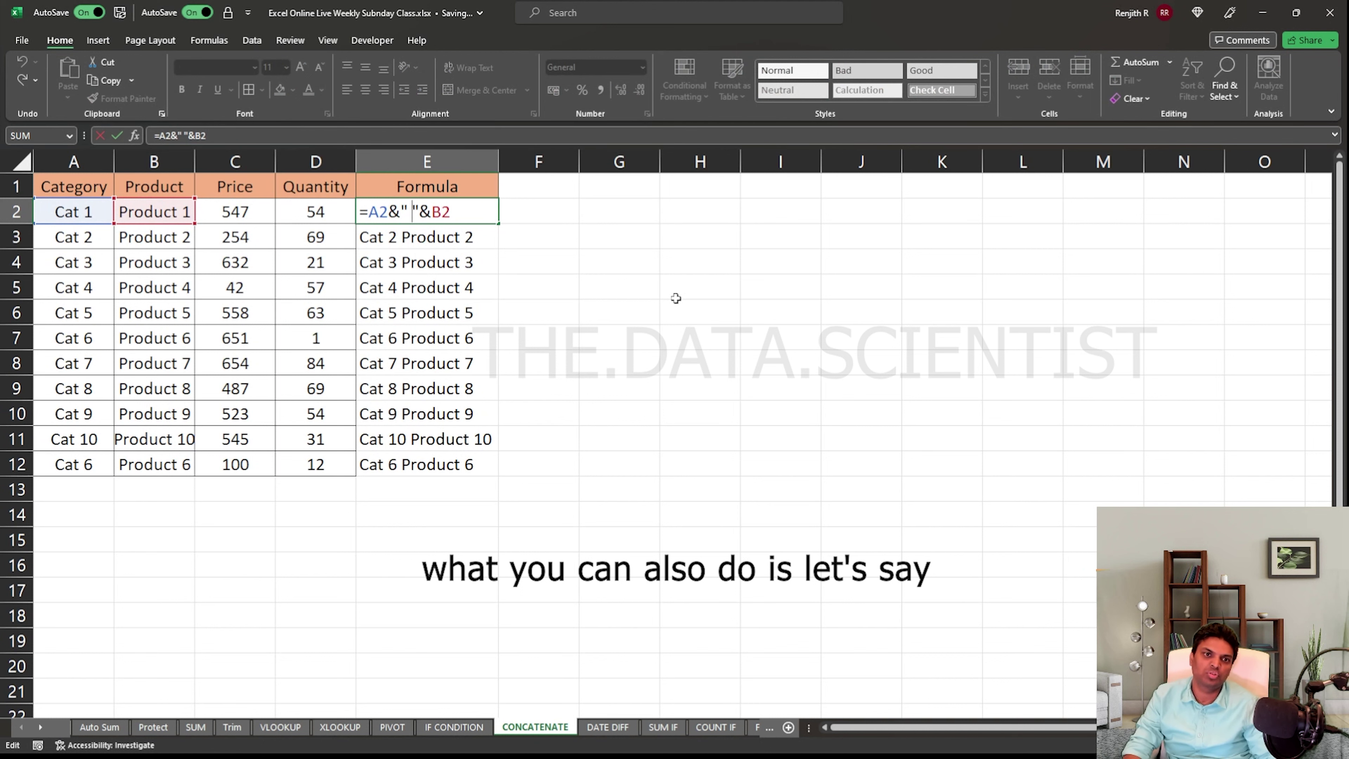
key("BackSpace")
type("_")
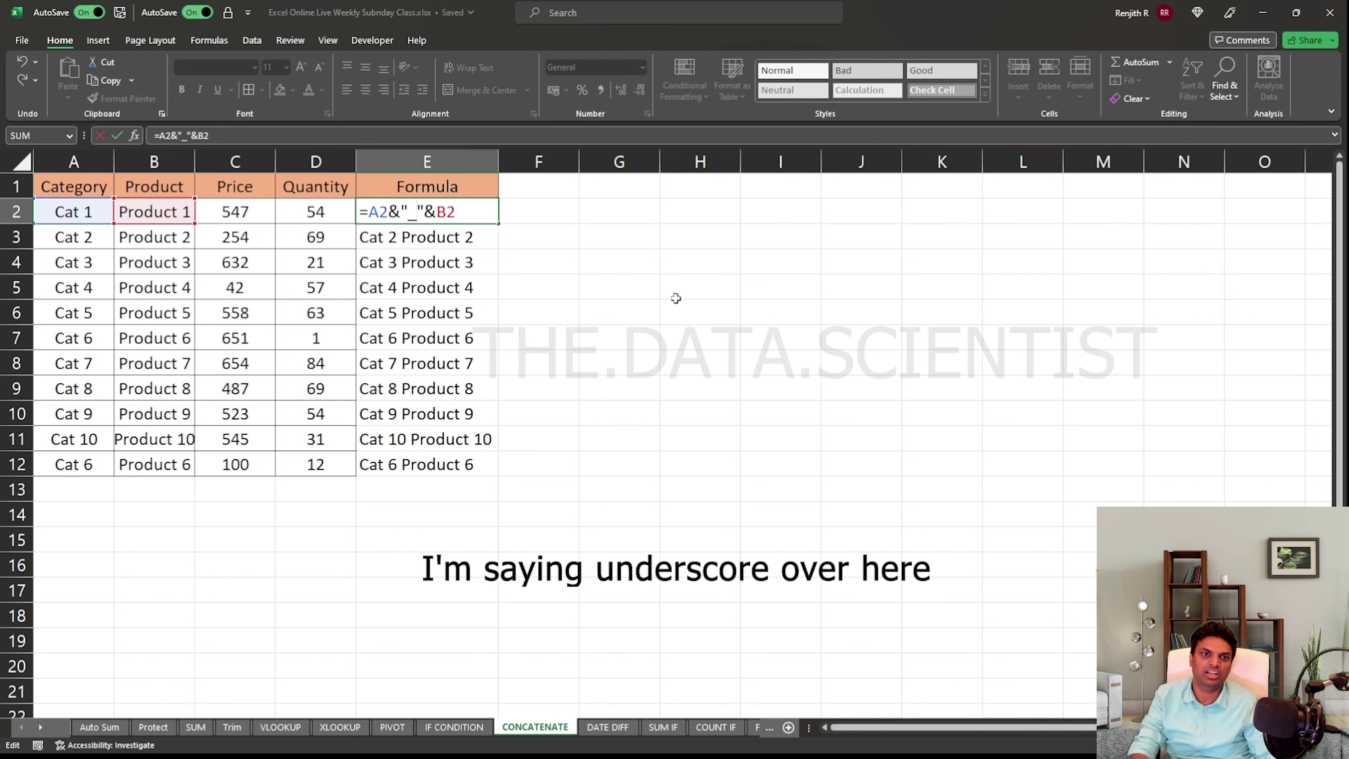
key("ctrl+Return")
key("ctrl+shift+Down")
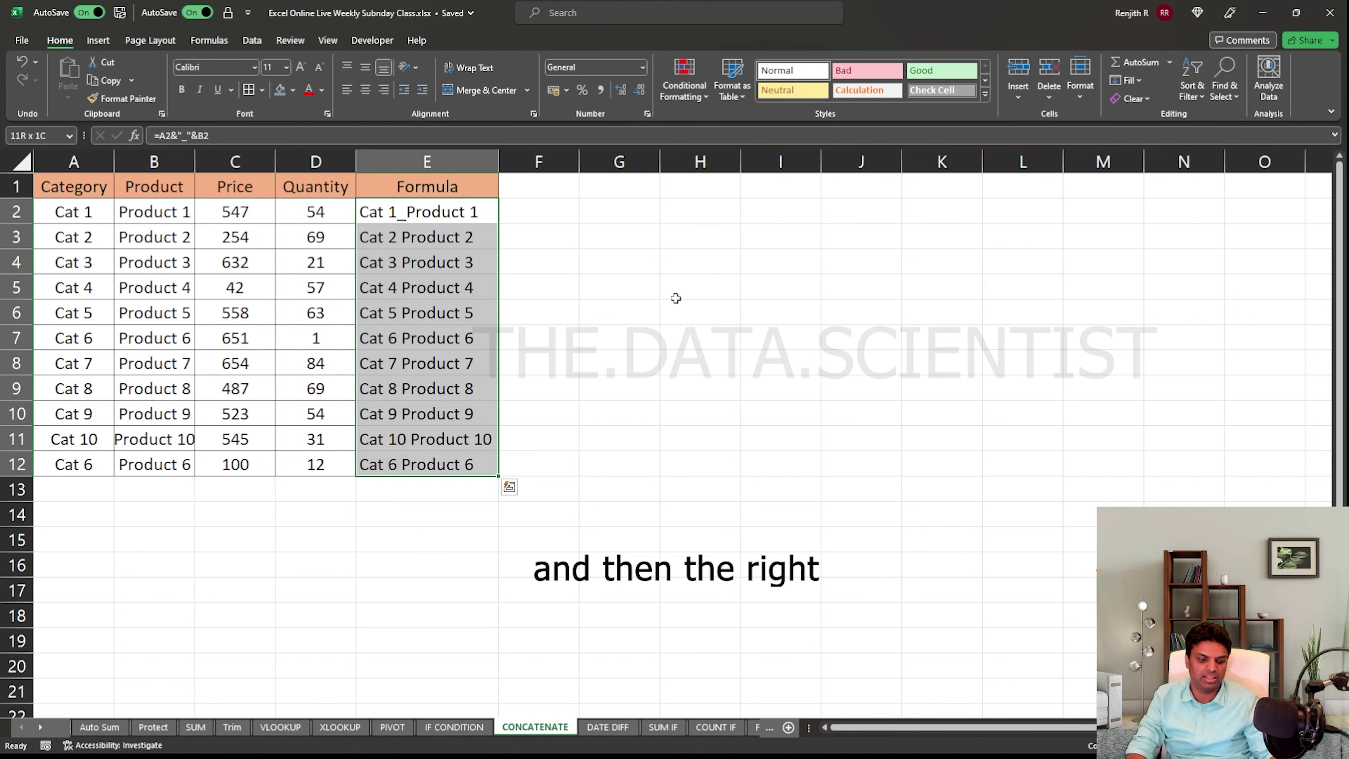
key("ctrl+d")
key("Right")
key("Up")
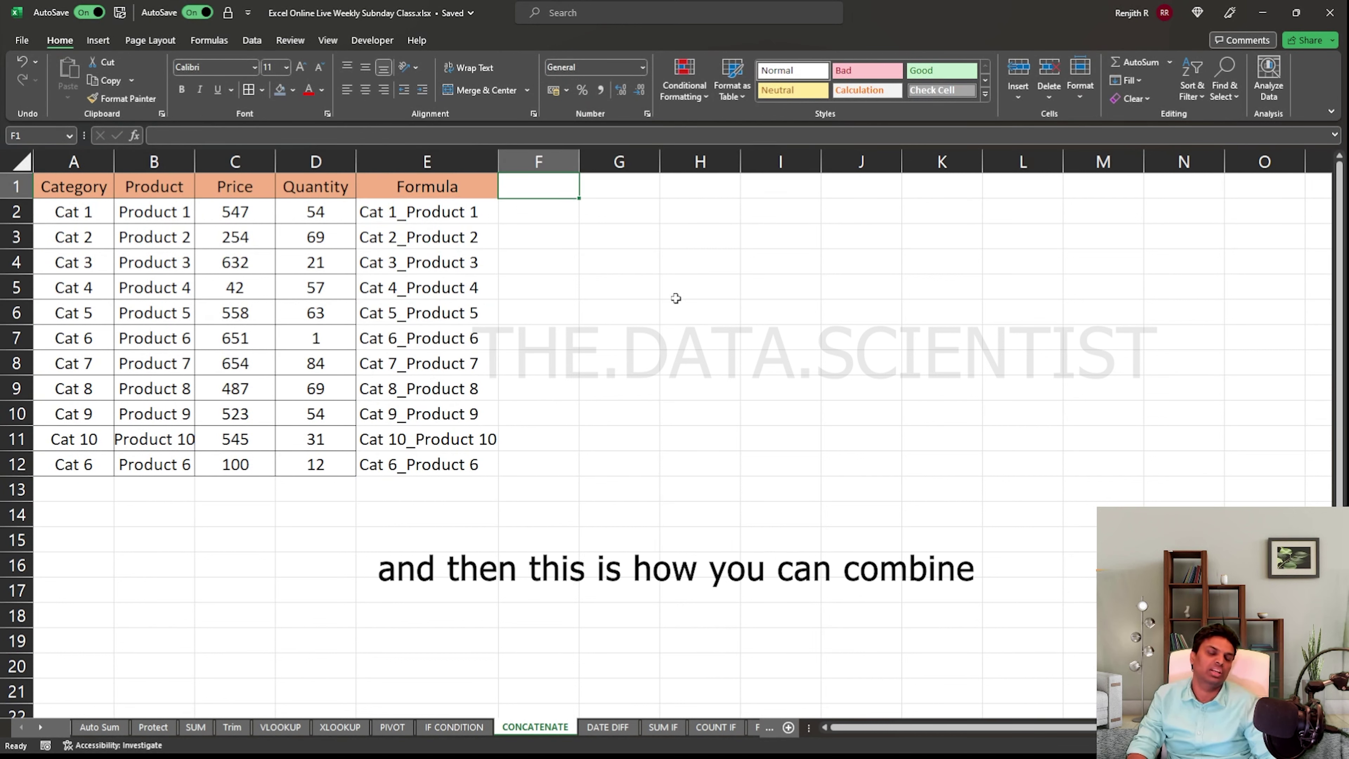
Head column F 'Function' and enter =CONCAT(A2,B2) in F2
type("Function")
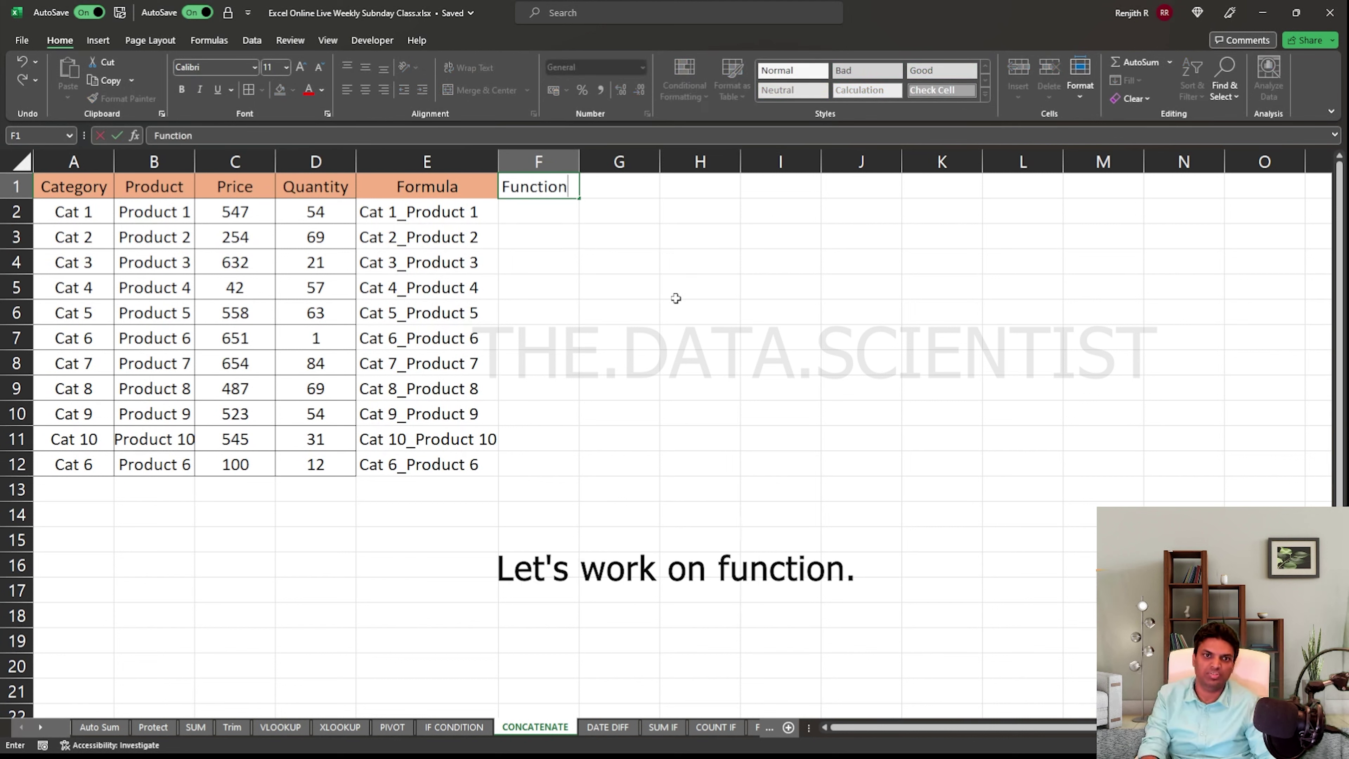
key("Return")
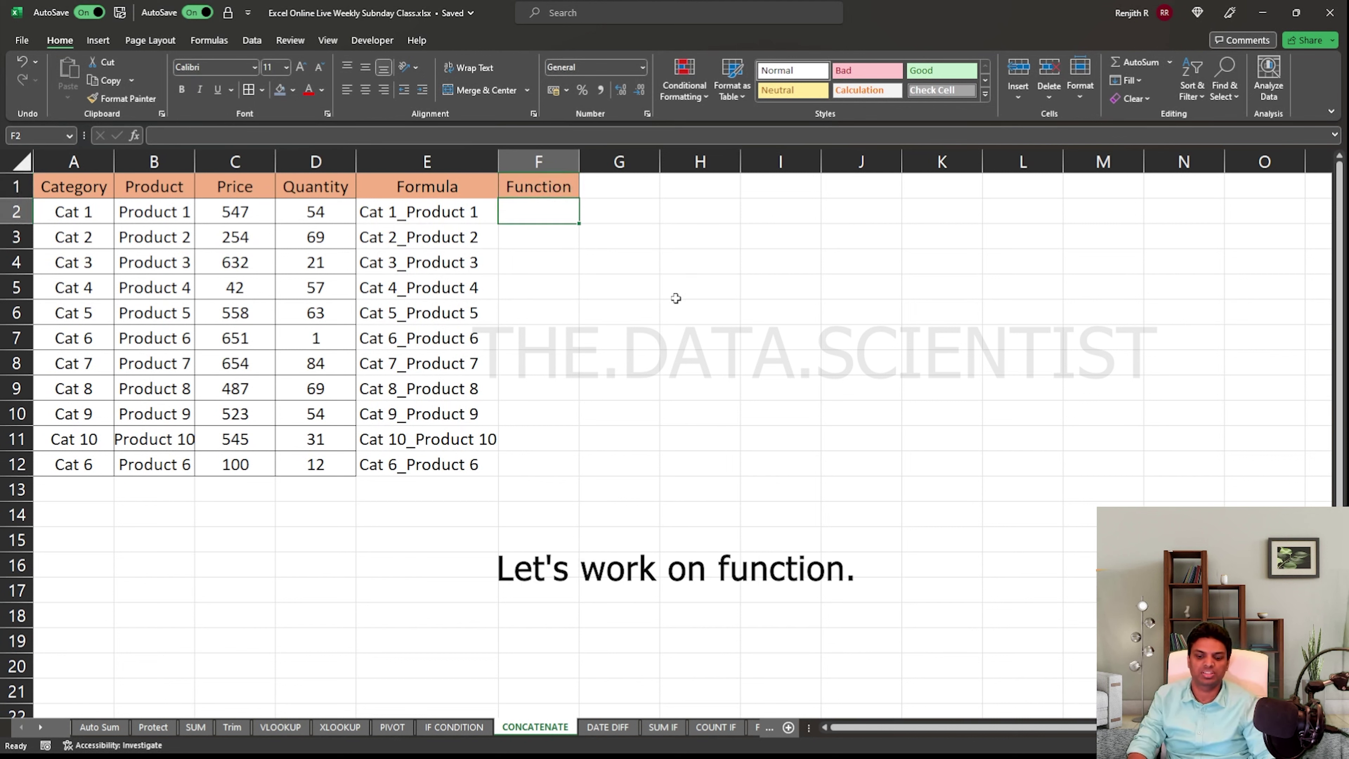
type("=conca")
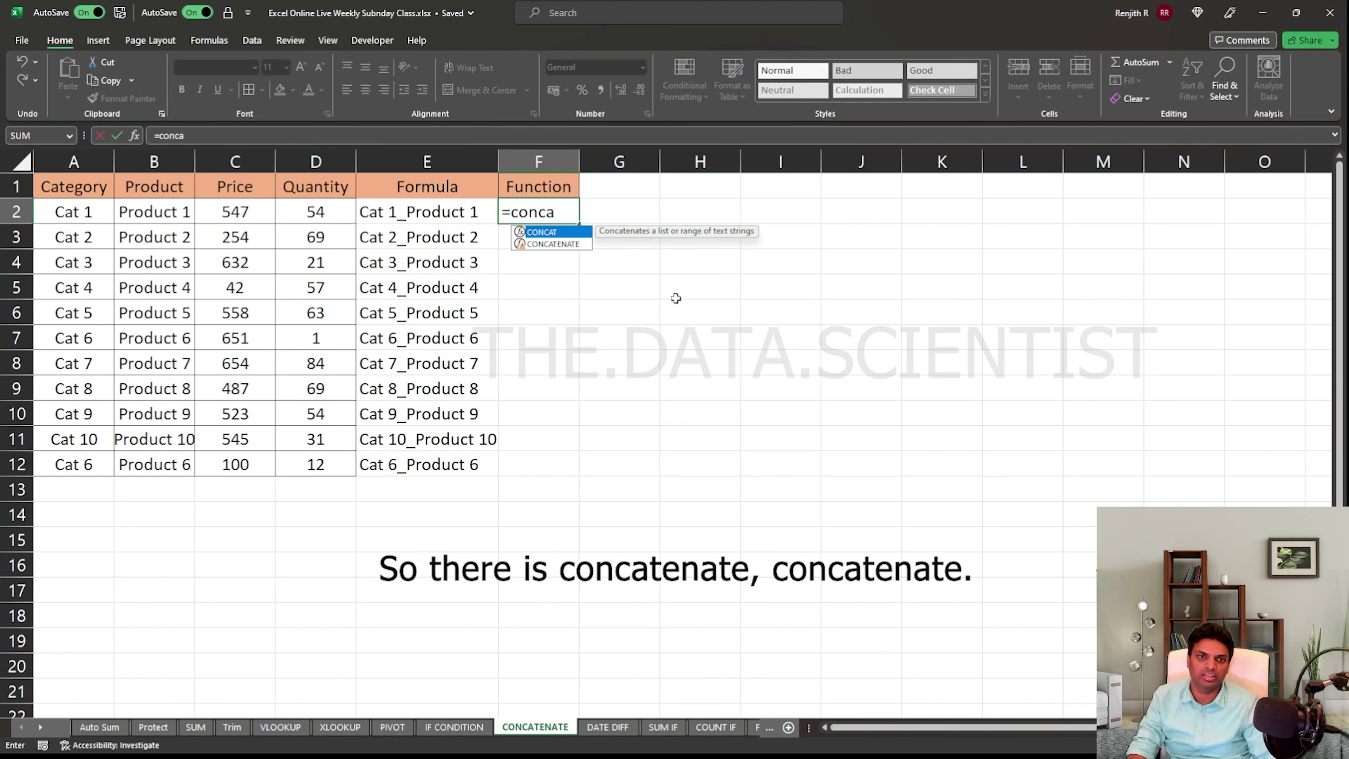
key("Down")
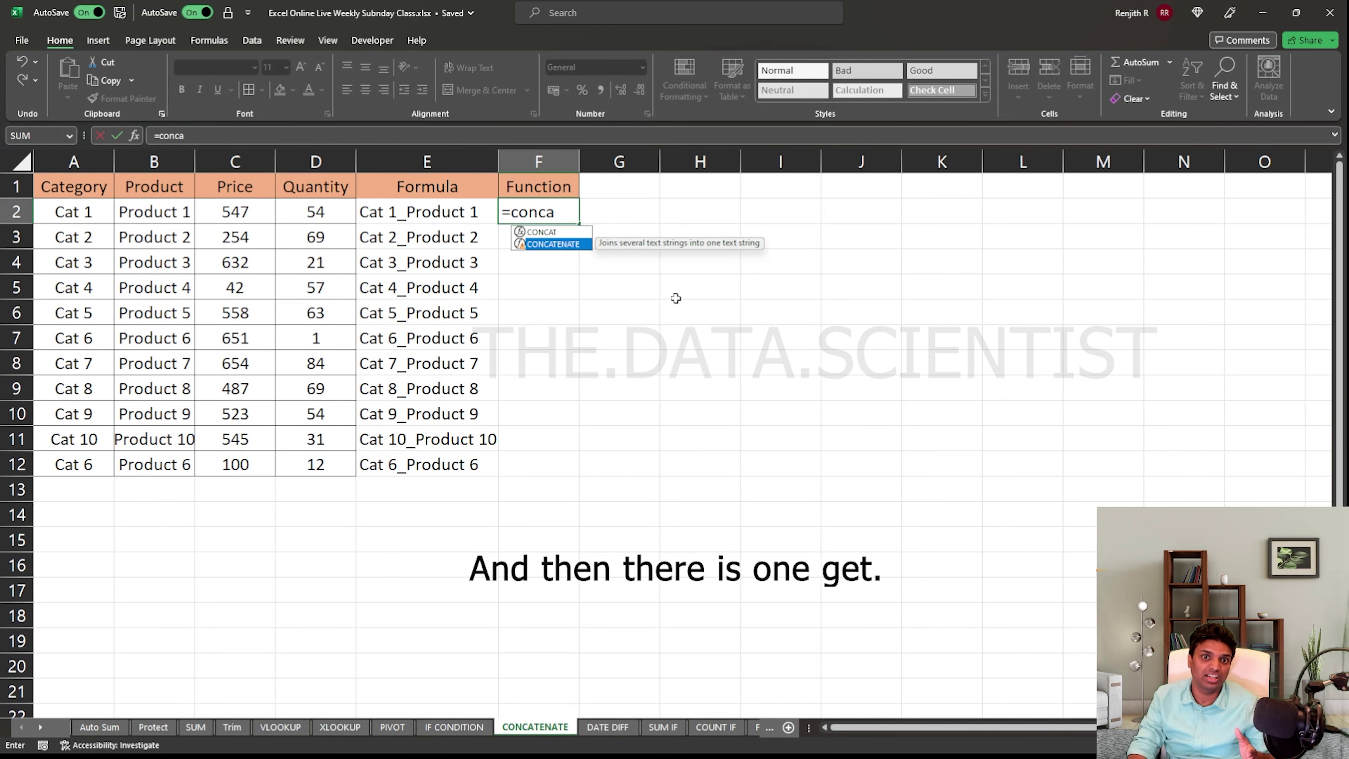
key("Up")
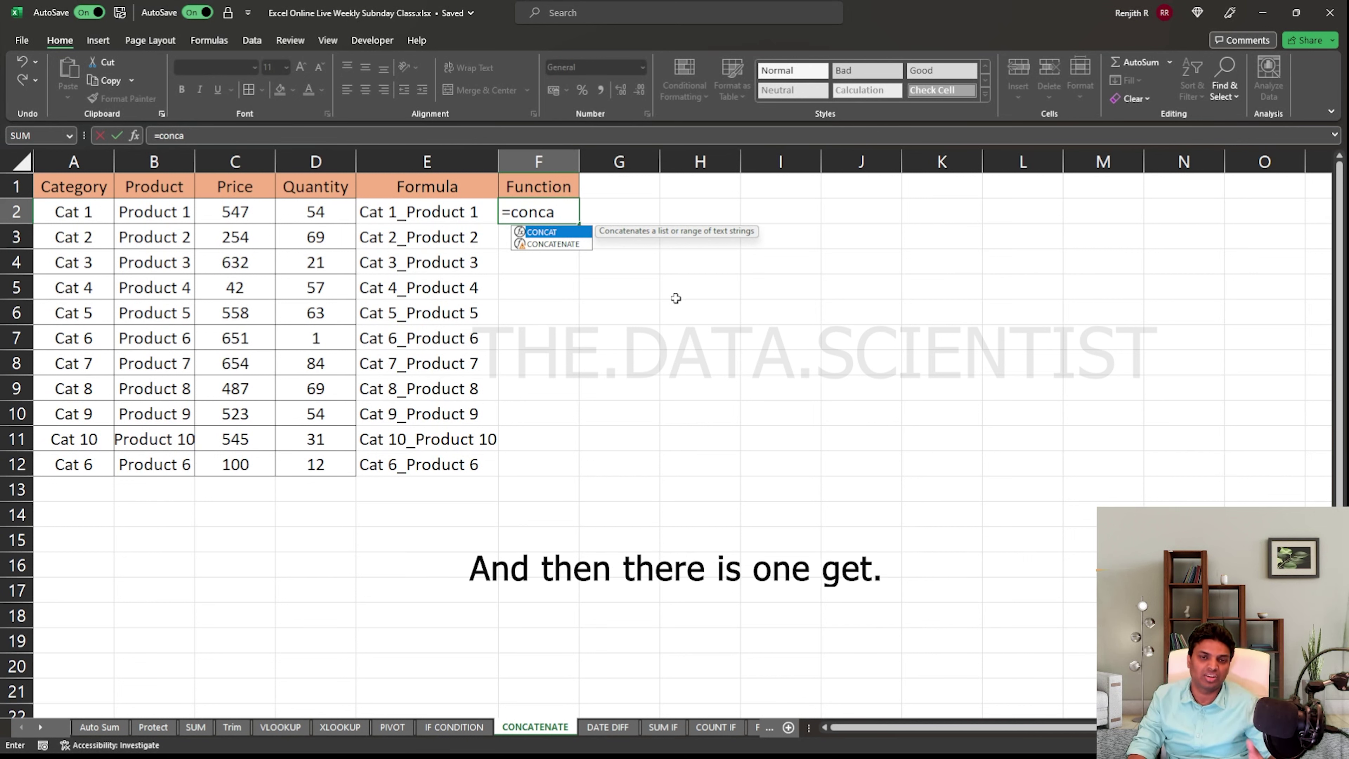
key("Tab")
key("Left")
key("Left")
key("Left")
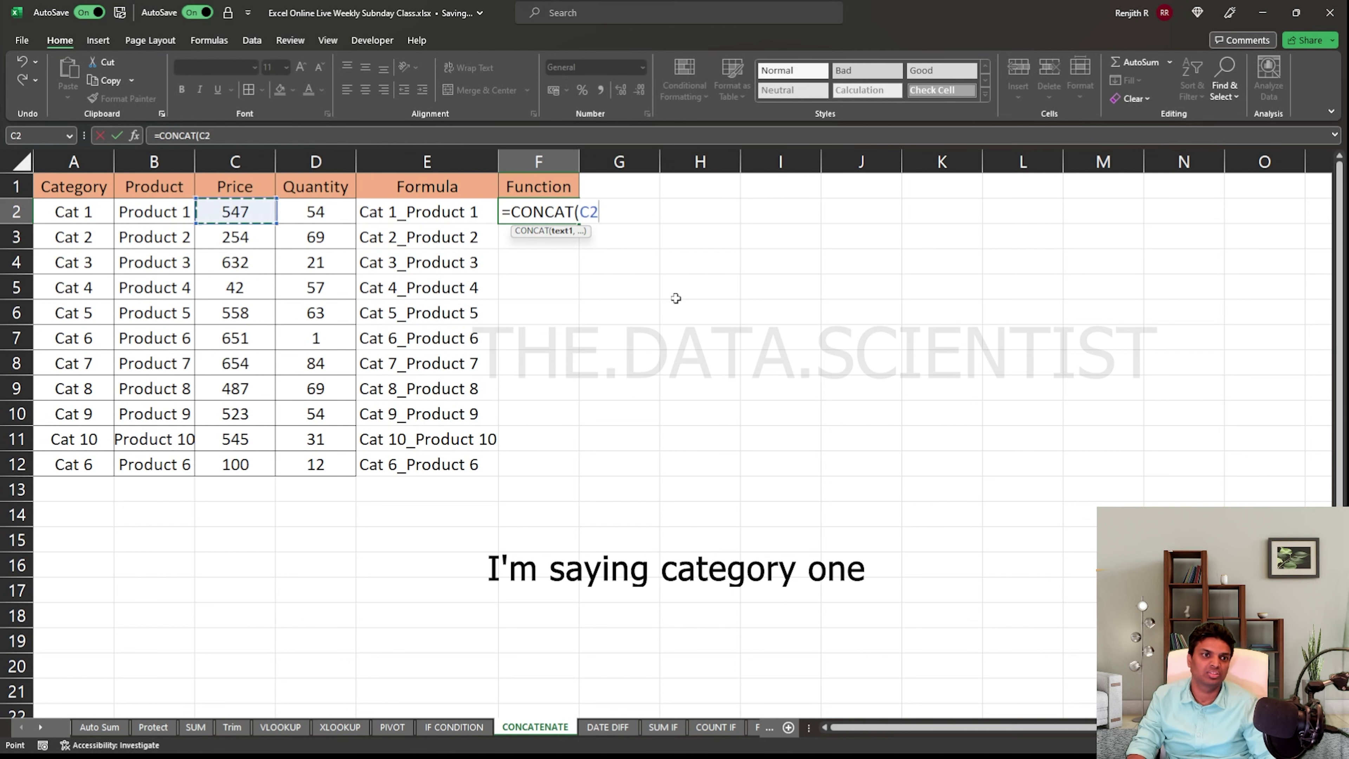
key("Left")
key("Left")
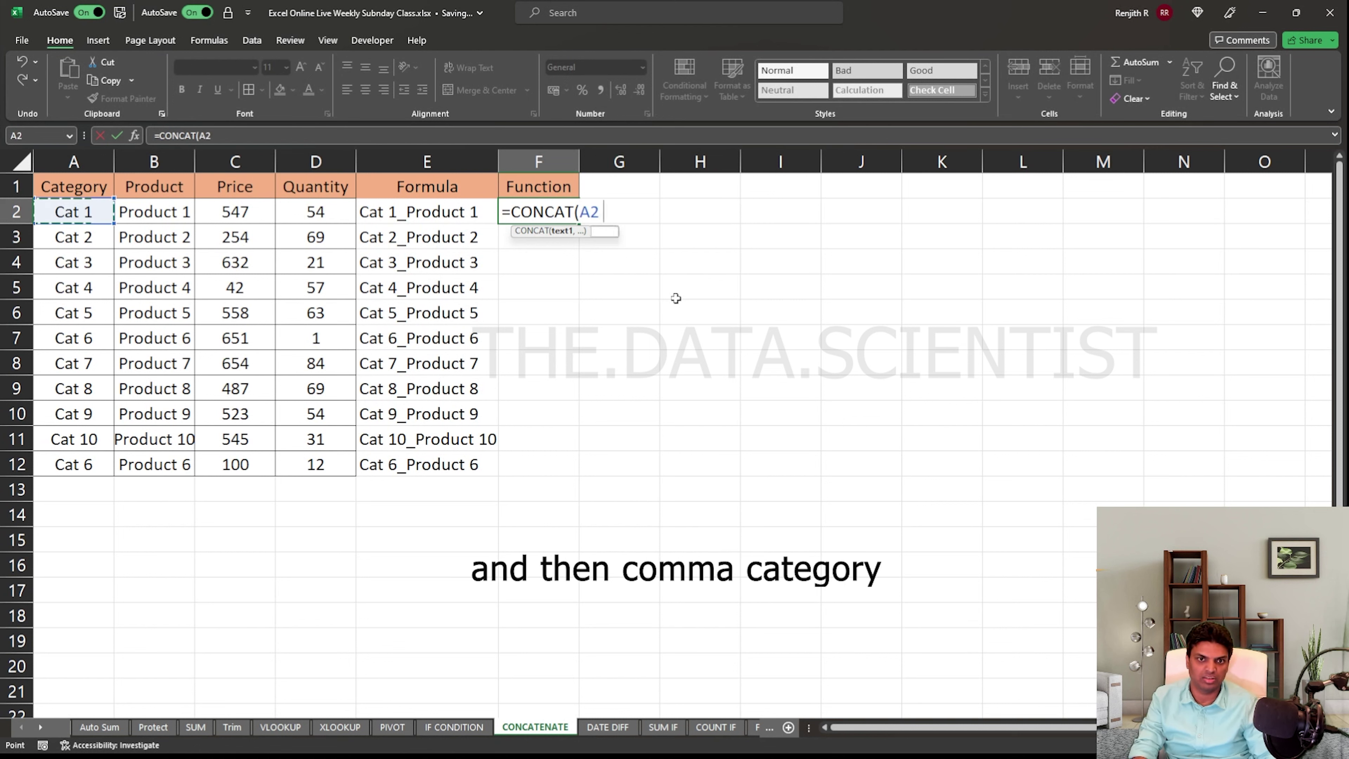
type(",")
key("Left")
key("Left")
key("Left")
key("Left")
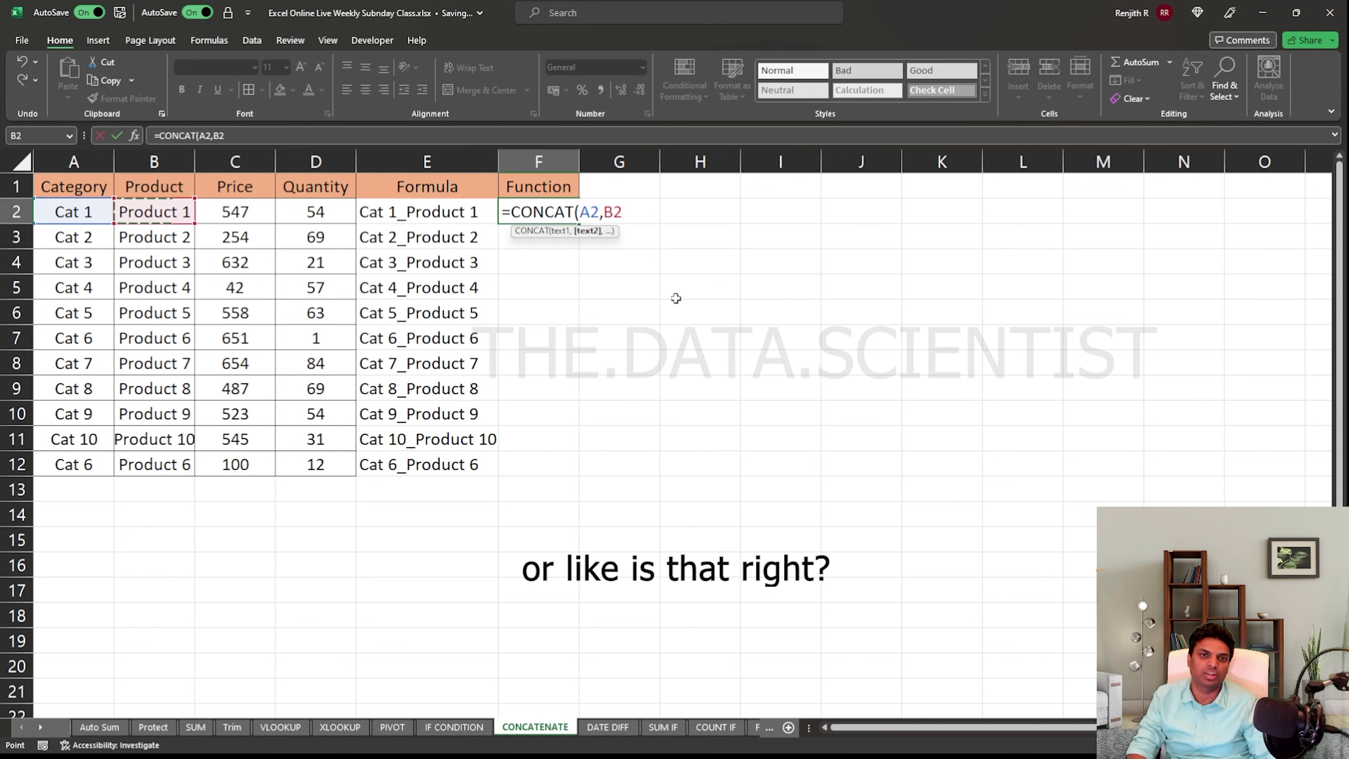
type(")")
key("Return")
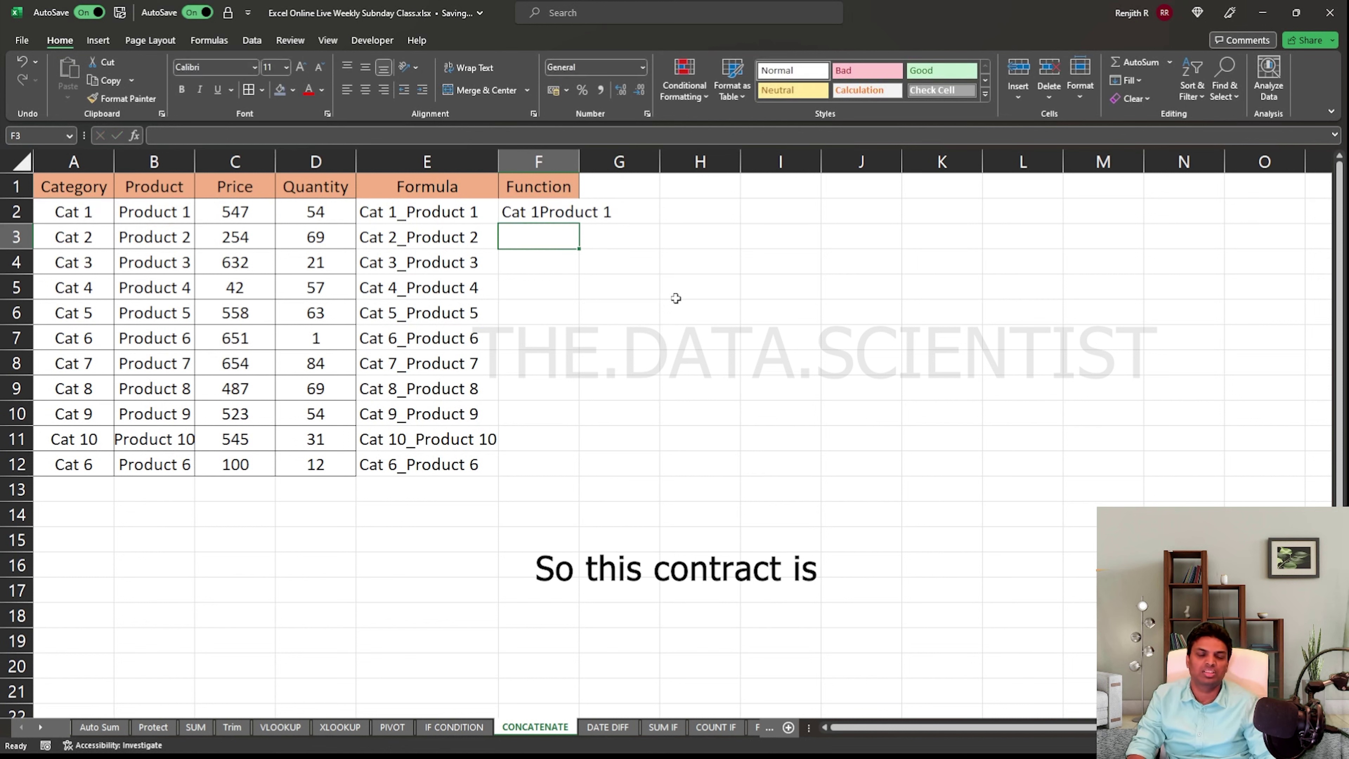
Fill the CONCAT formula down through F12 and autofit column F
key("Up")
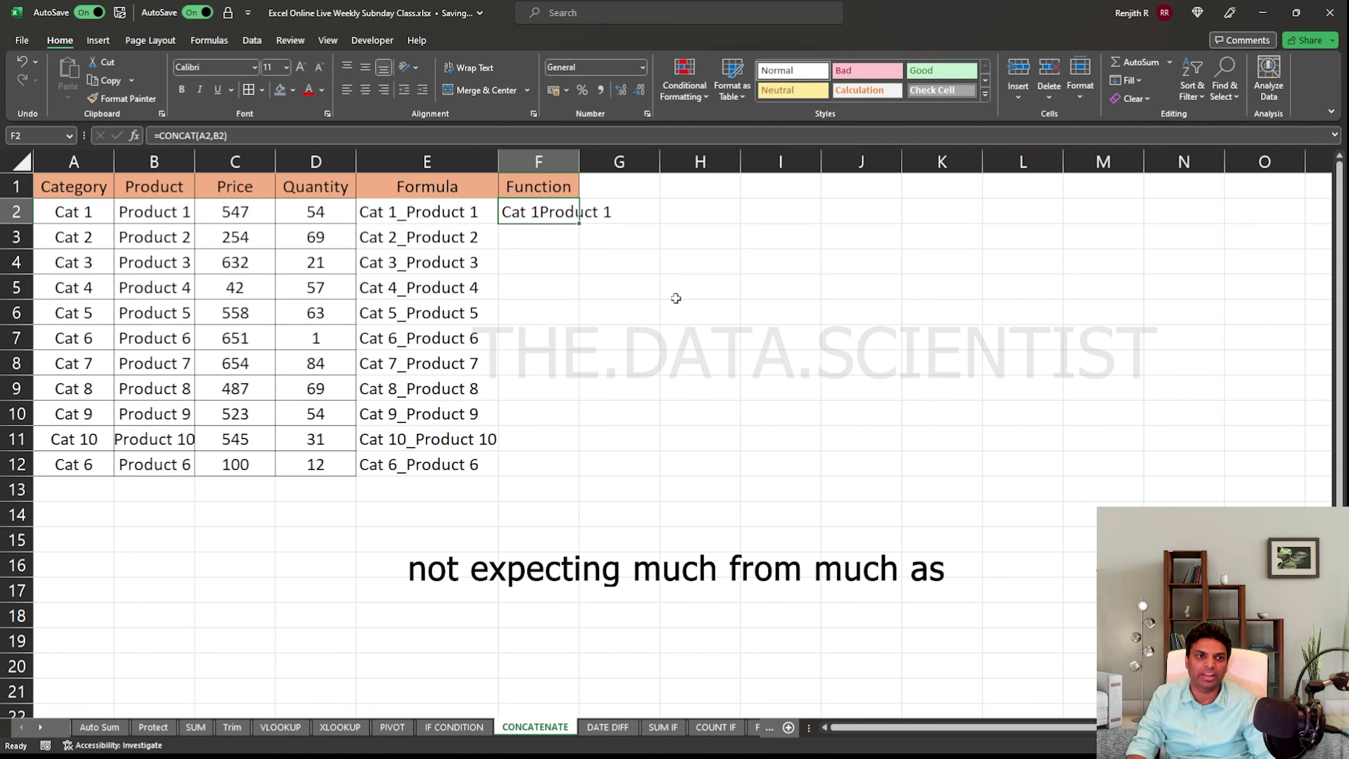
key("Left")
key("ctrl+Down")
key("Right")
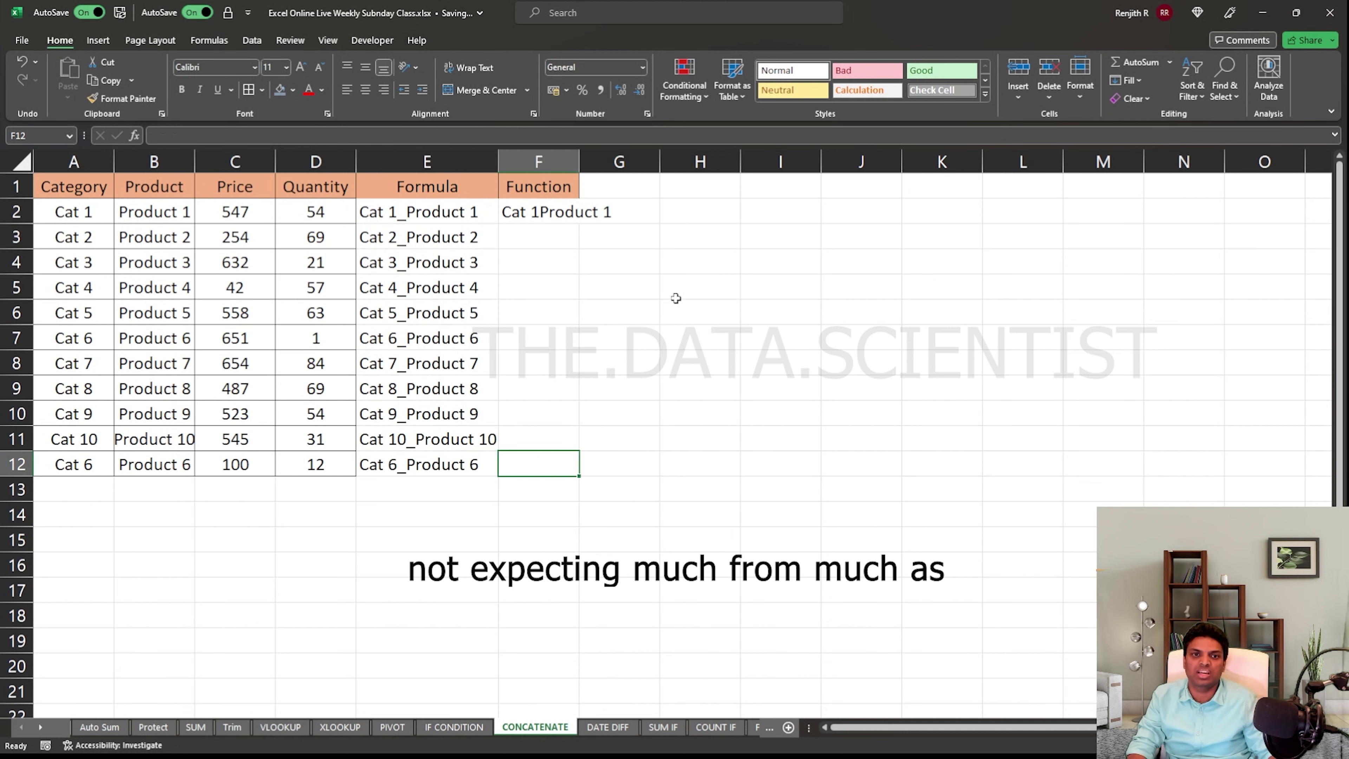
key("ctrl+shift+Up")
key("ctrl+d")
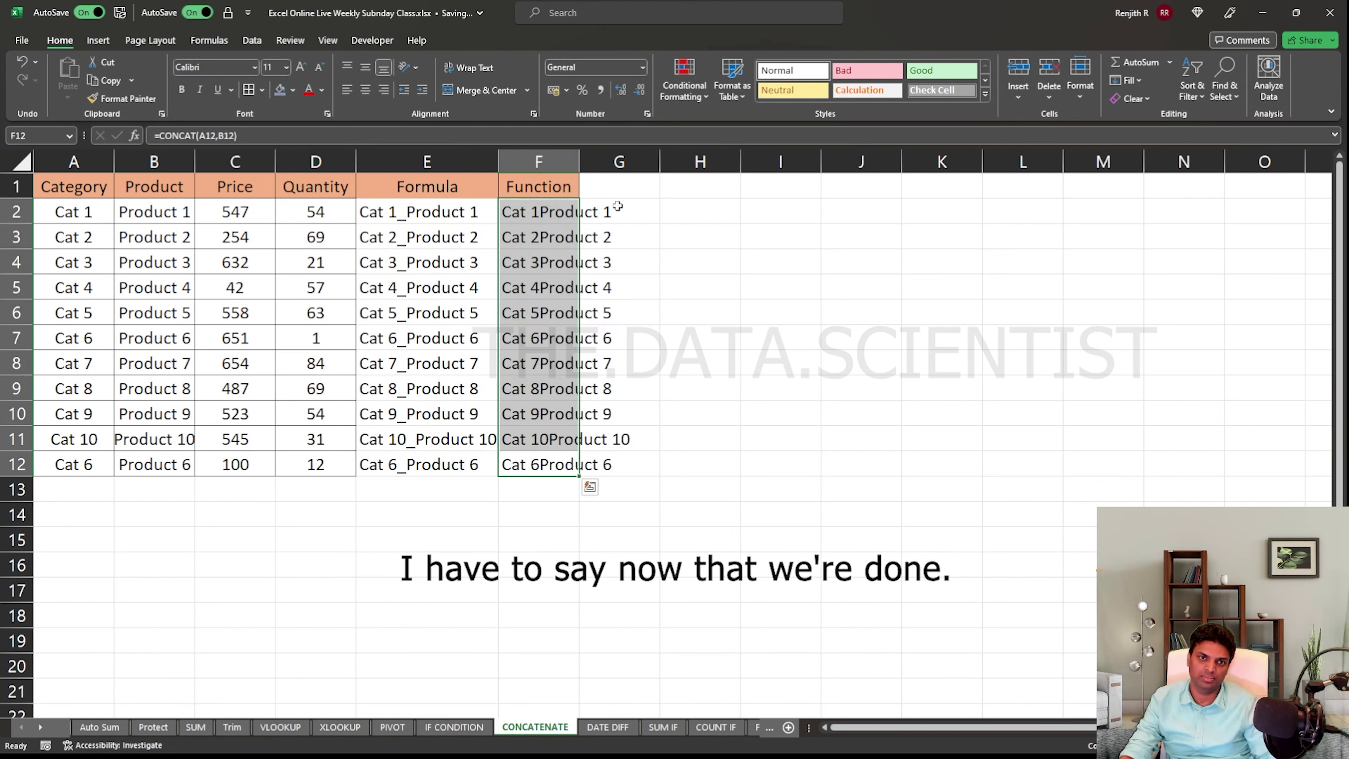
double_click(585, 159)
left_click(710, 369)
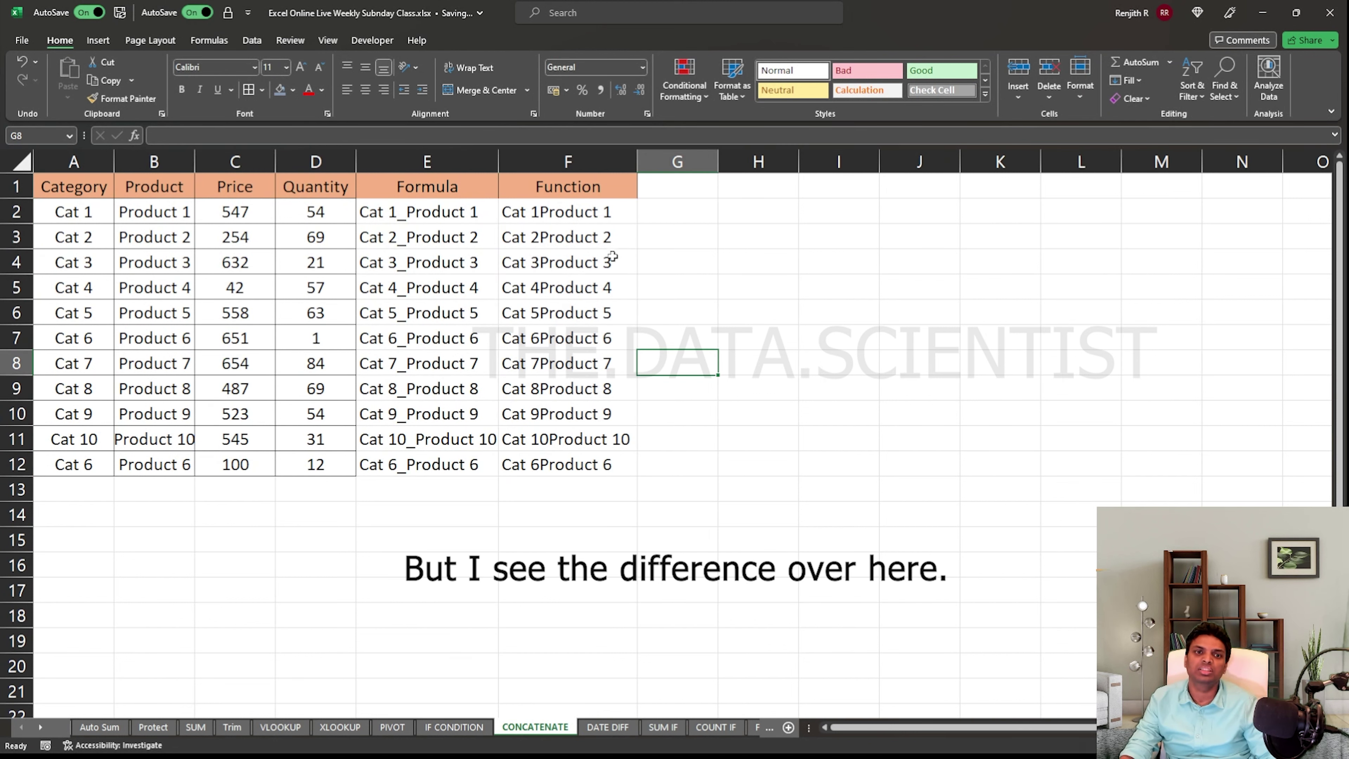
left_click(581, 219)
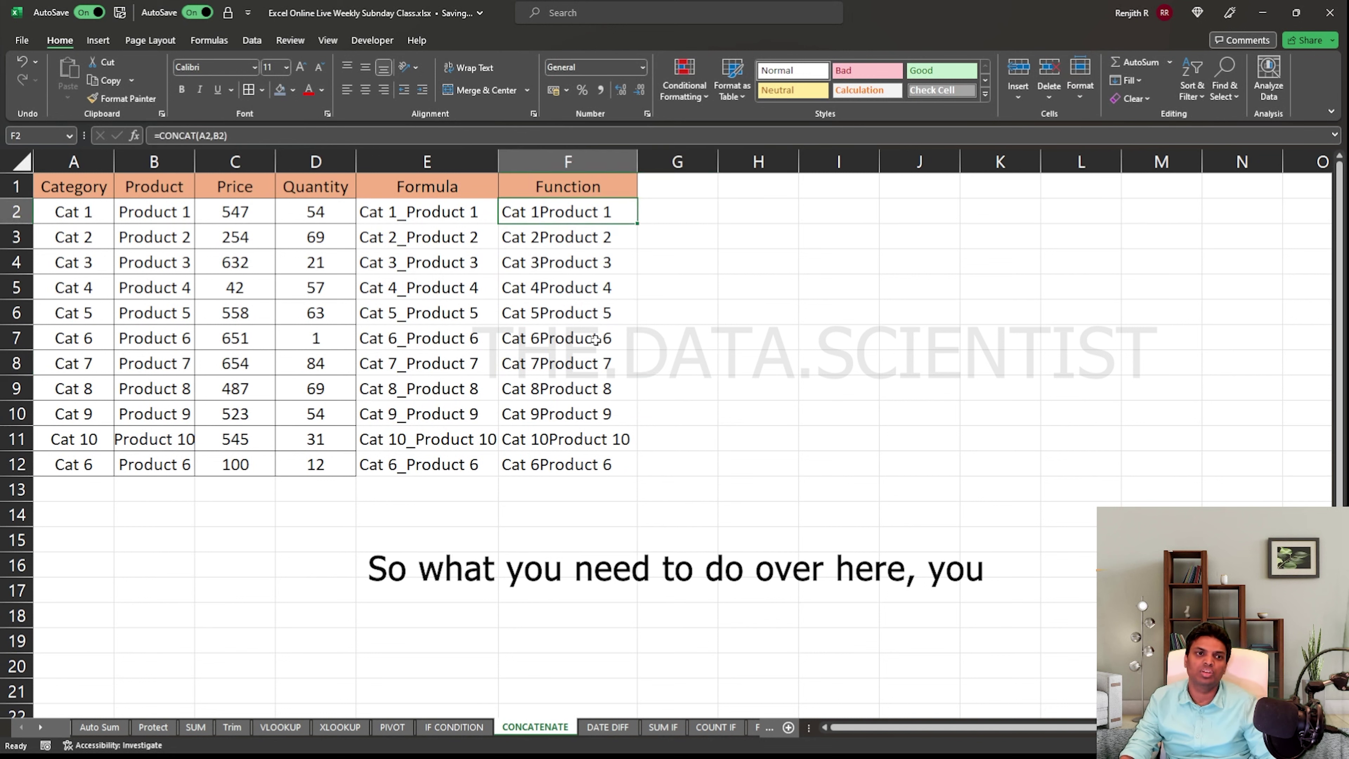
Try a 'Concatenate' header and CONCATENATE formula in column G, then undo it
key("Down")
key("Down")
key("Down")
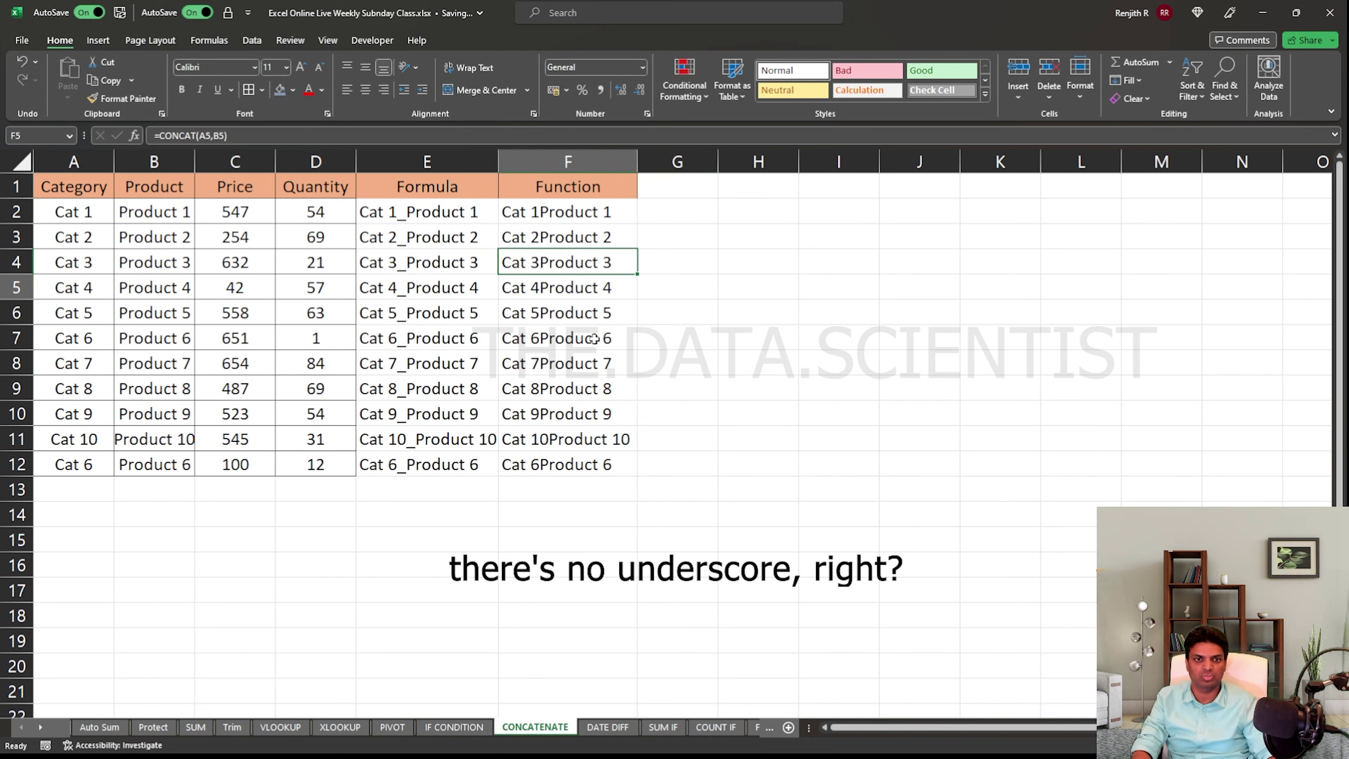
key("ctrl+Up")
key("Right")
type("C")
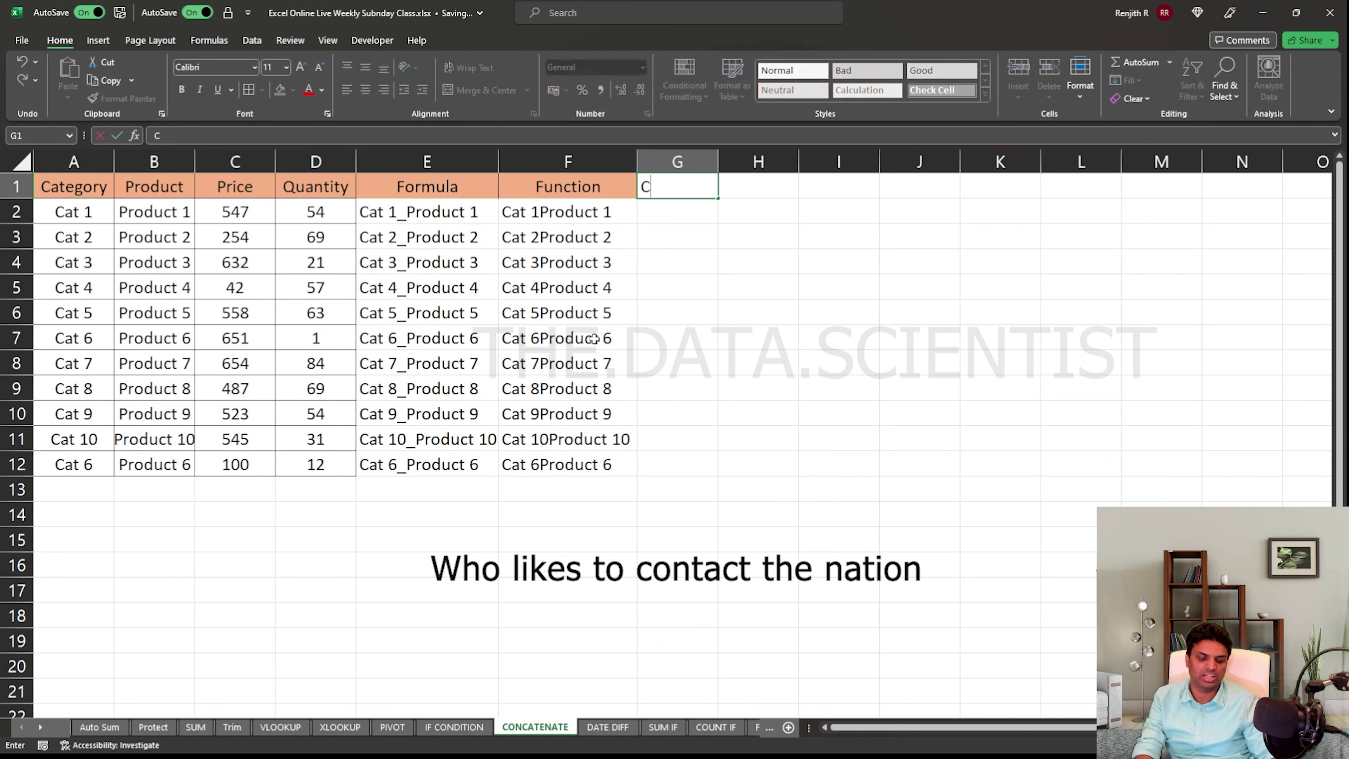
type("oncatenate")
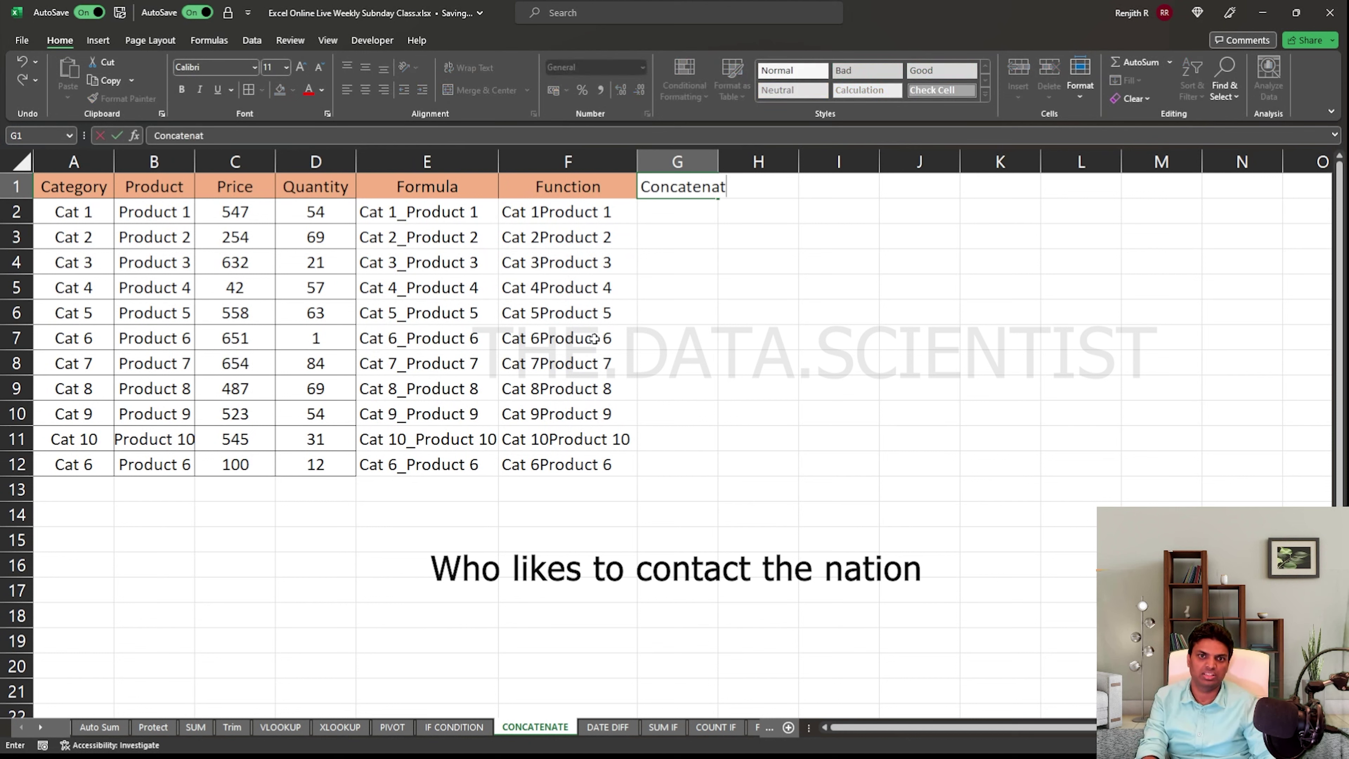
key("Return")
type("=concatenate(")
key("Left")
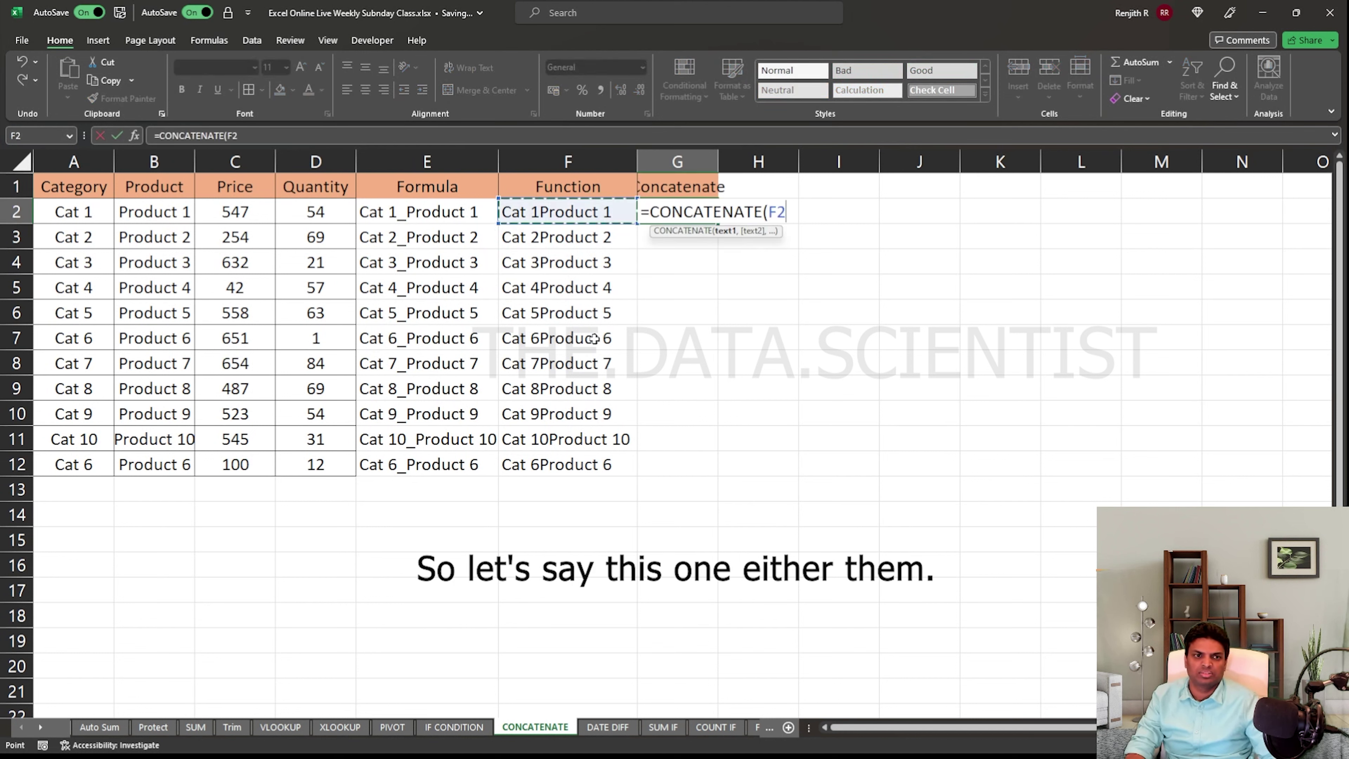
key("Left")
key("Left")
key("Left")
key("Left")
key("Left")
type(",")
Edit F2 to =CONCAT(A2," ",B2) so a space separates category and product
key("Left")
key("Left")
key("Left")
key("Left")
key("Left")
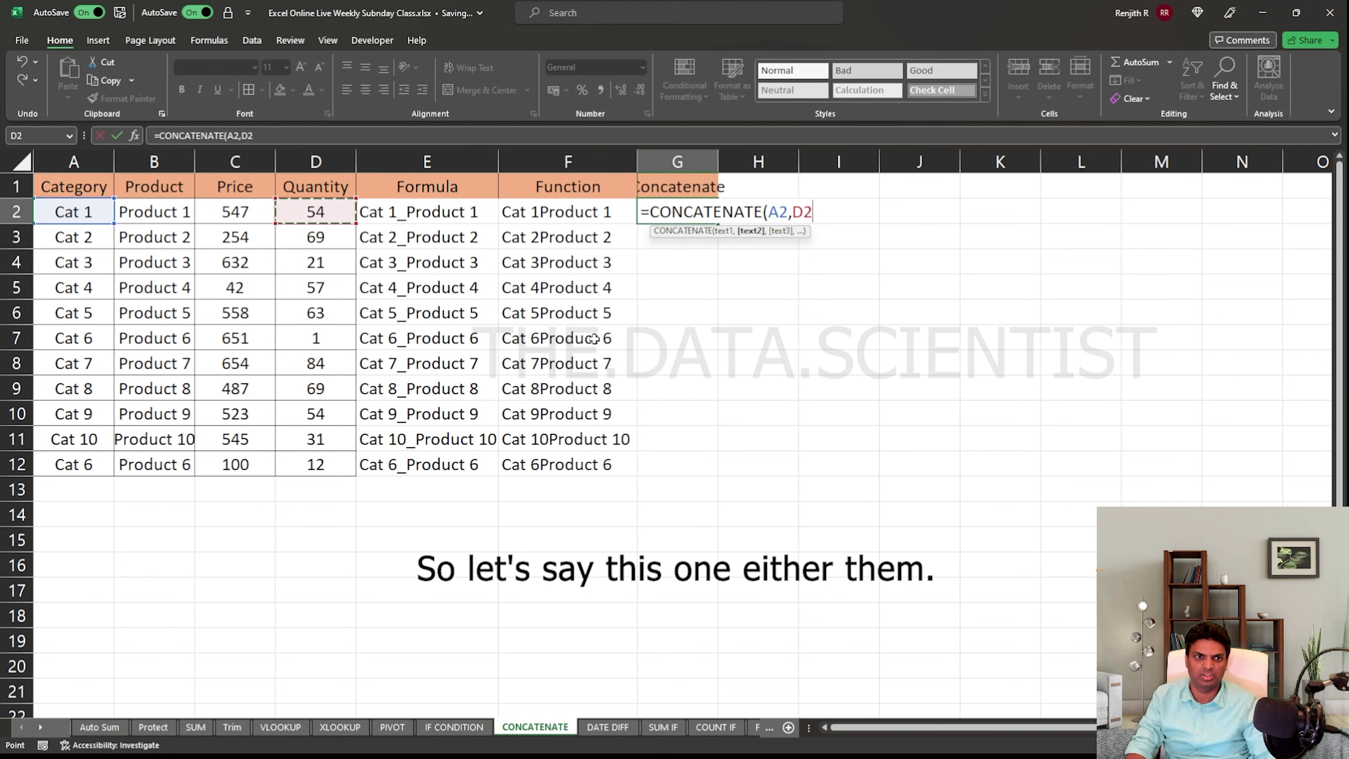
key("Return")
key("ctrl+z")
key("ctrl+z")
key("Left")
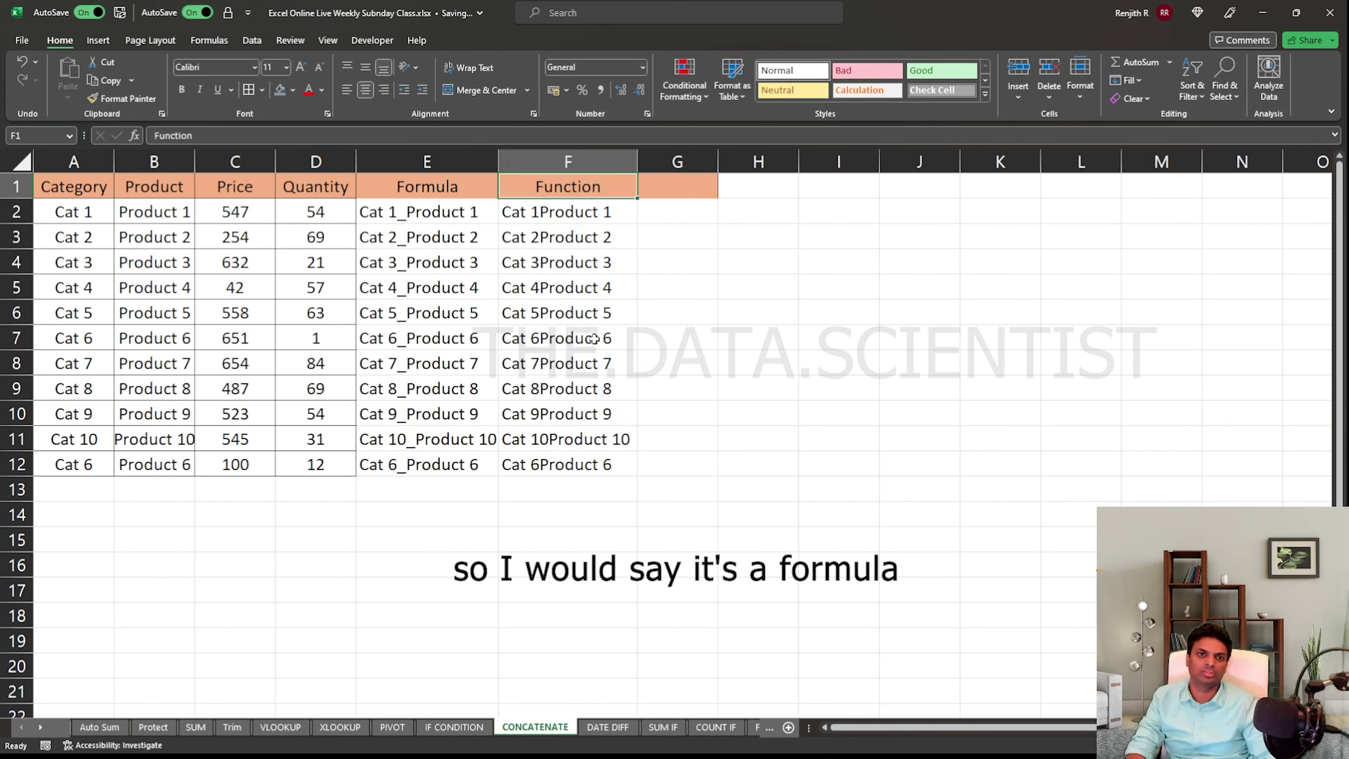
key("Left")
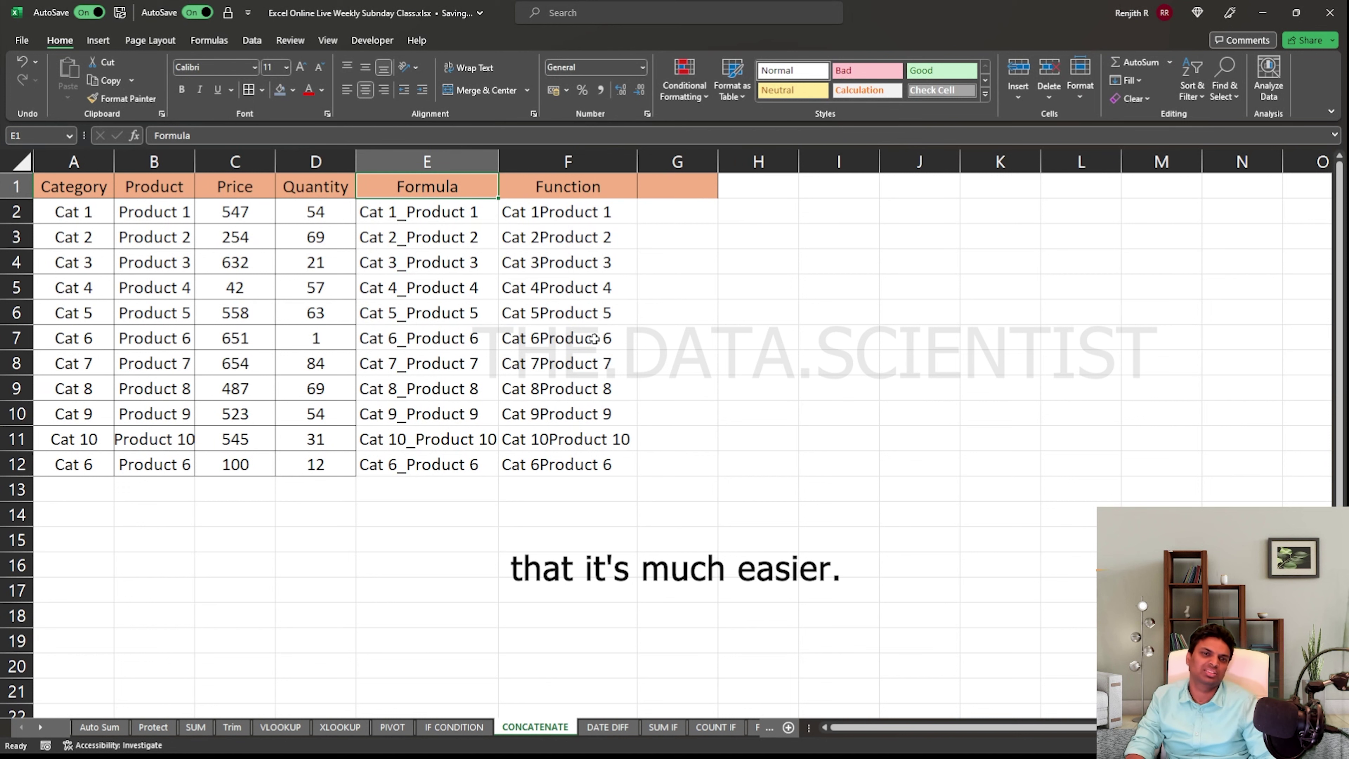
key("Down")
key("Right")
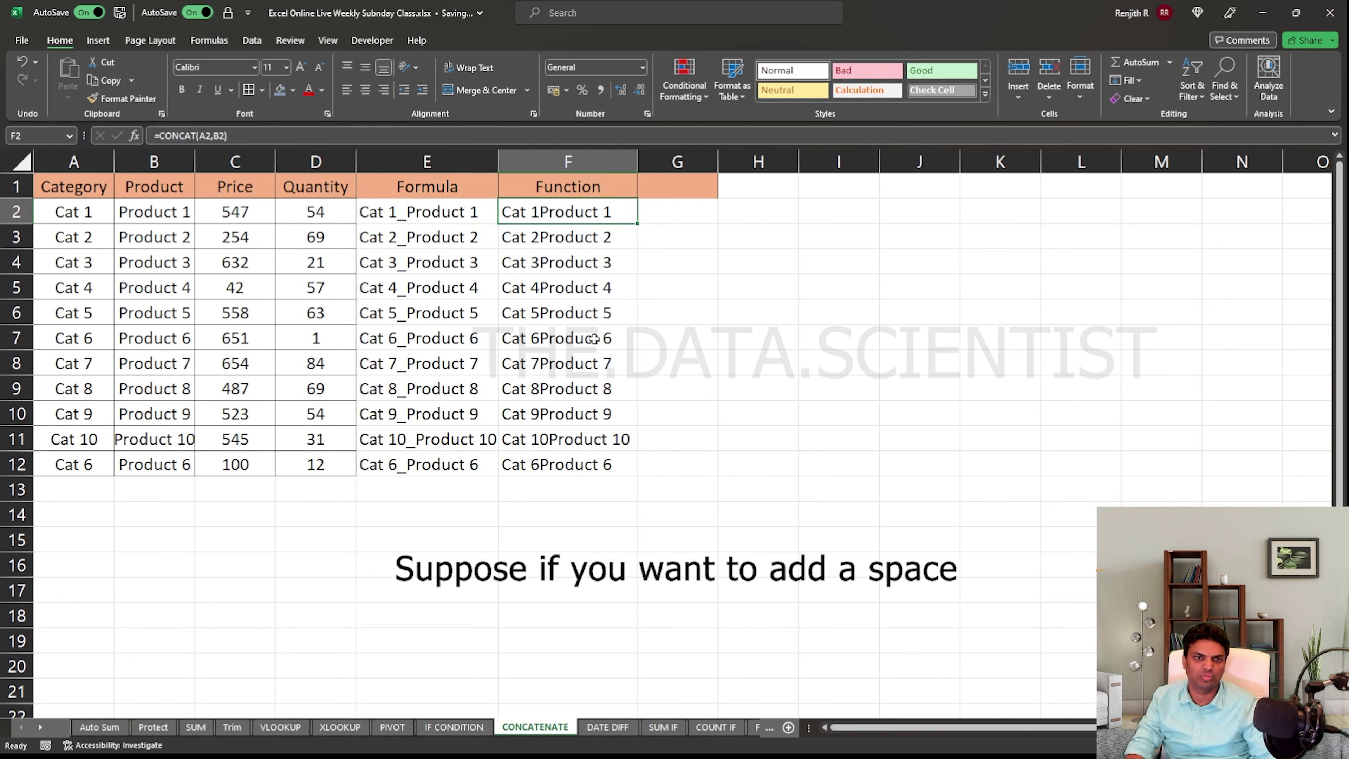
key("F2")
key("Left")
key("Left")
key("Left")
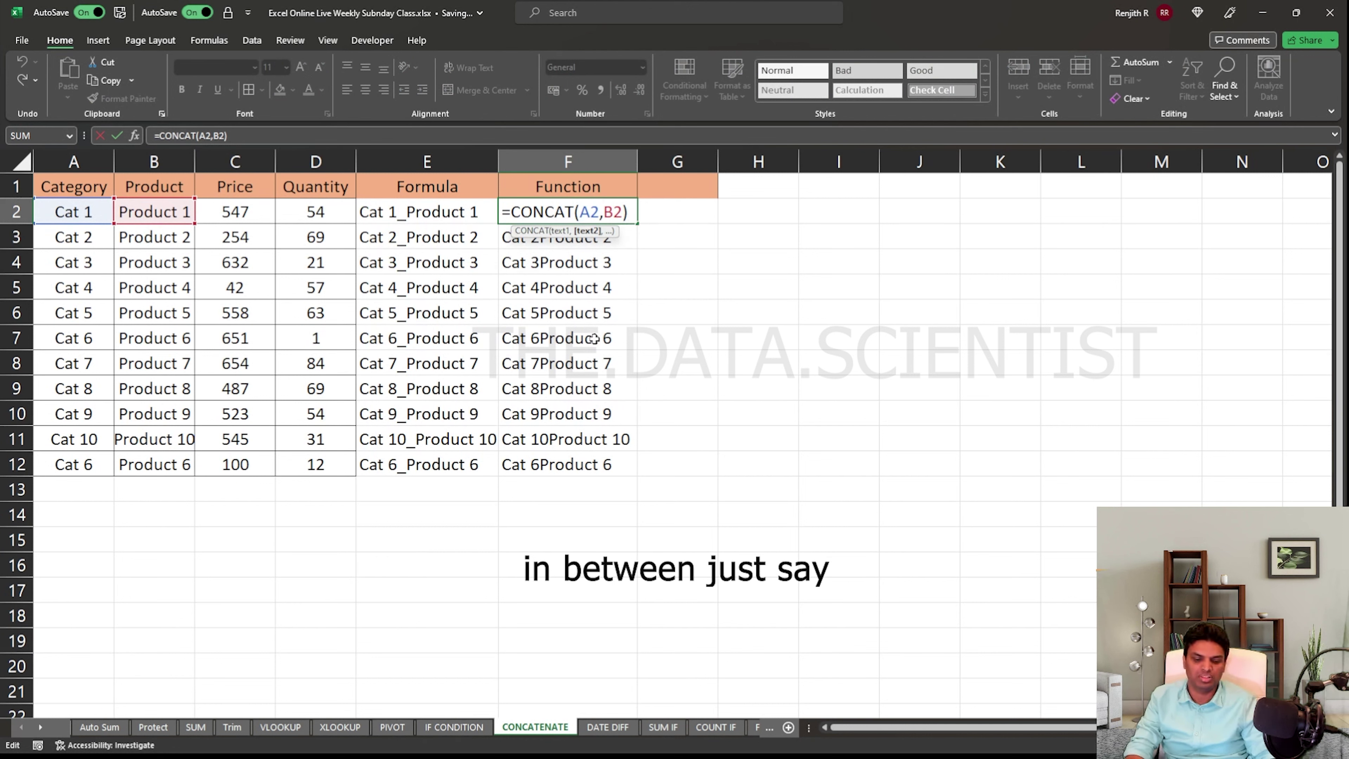
type("\" \"")
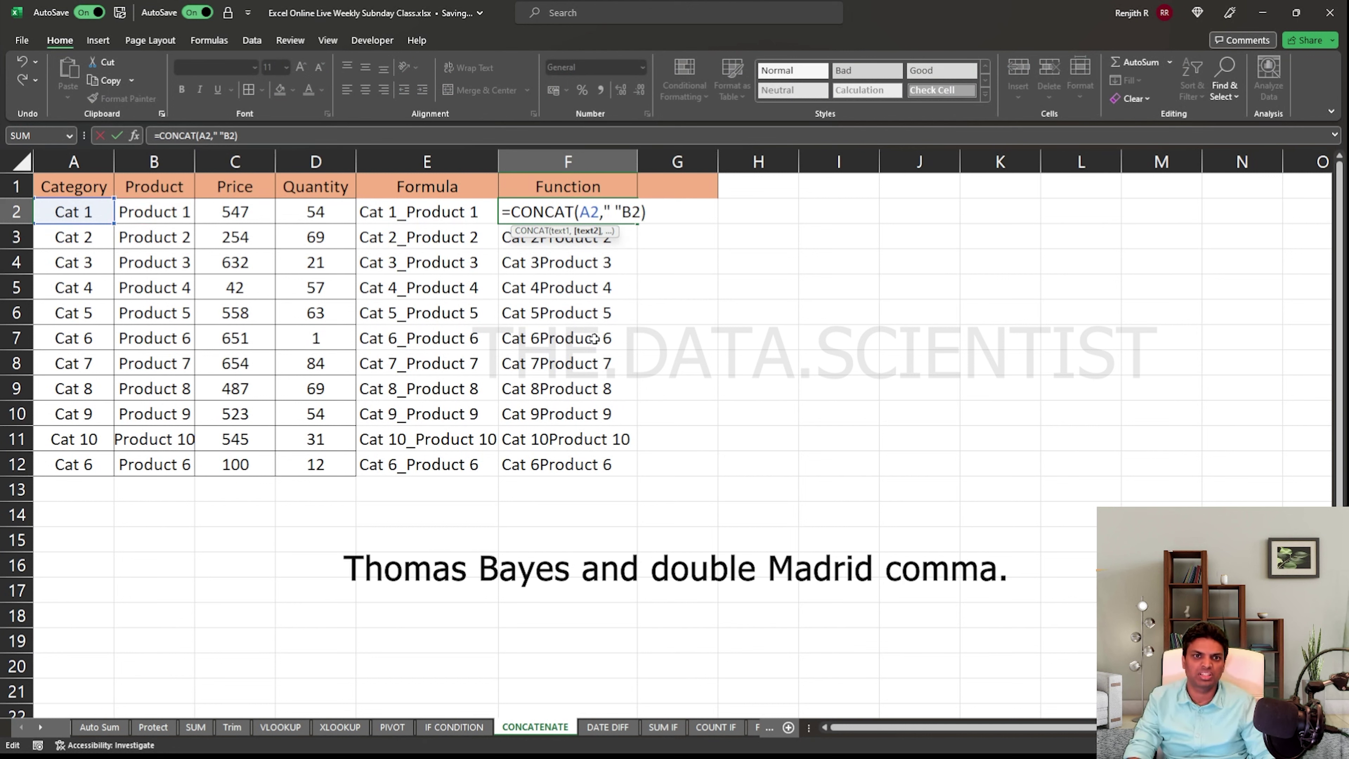
type(",")
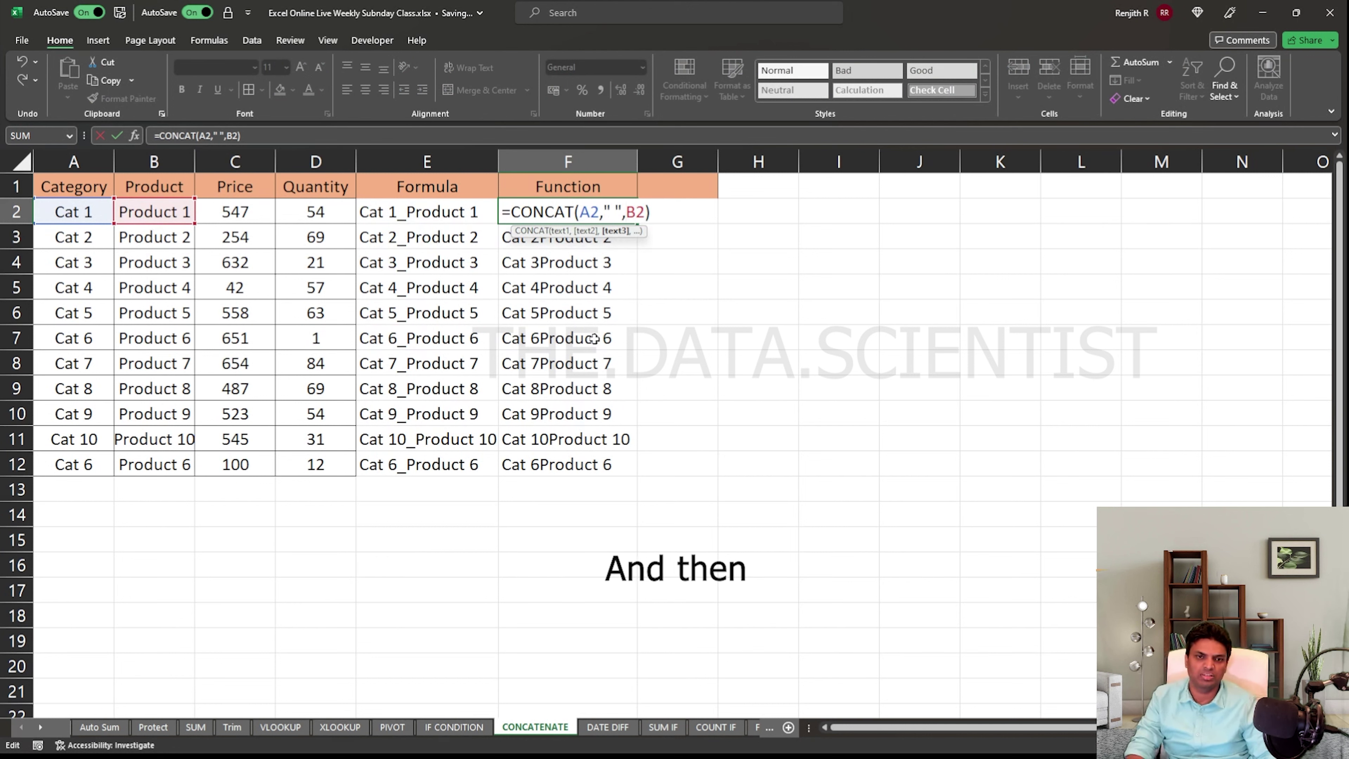
key("Return")
Copy the spaced CONCAT formula down to F12
key("Up")
key("ctrl+c")
key("ctrl+shift+Down")
key("ctrl+v")
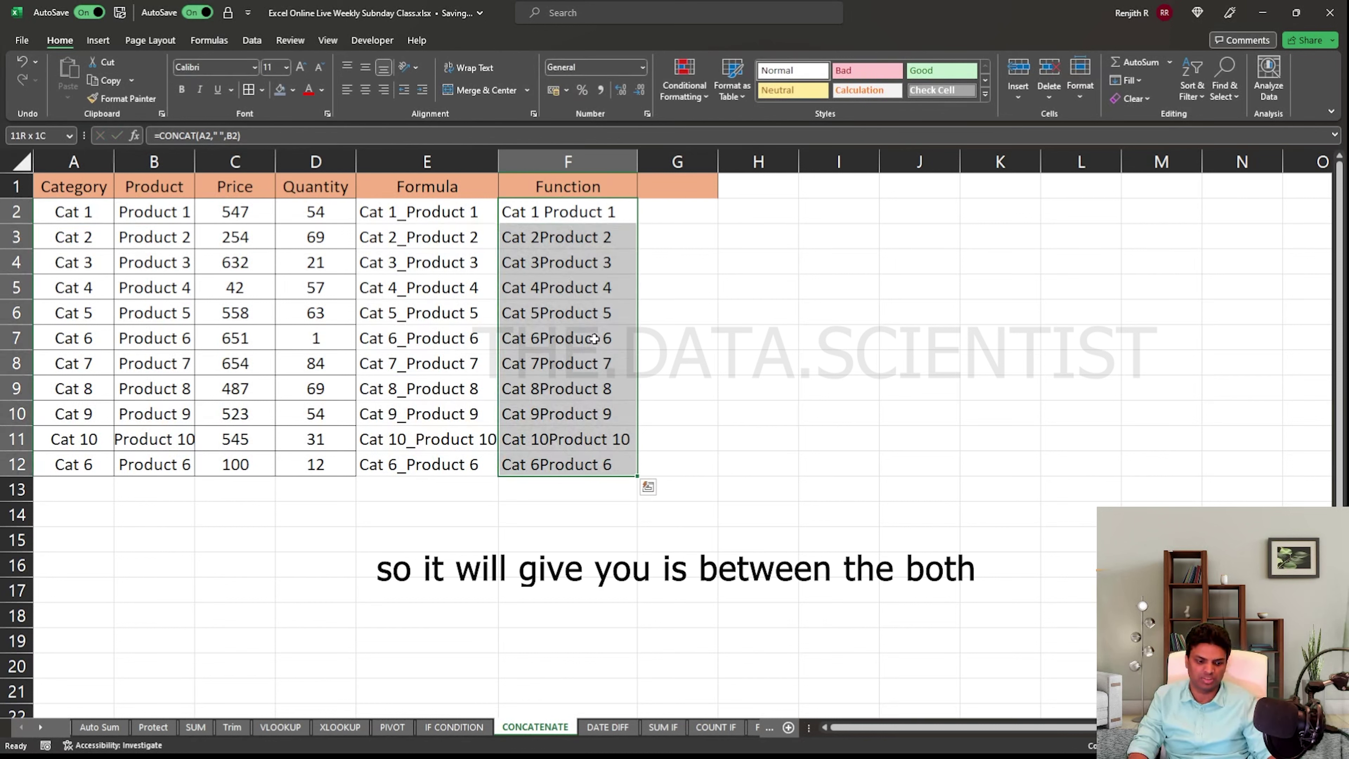
key("Up")
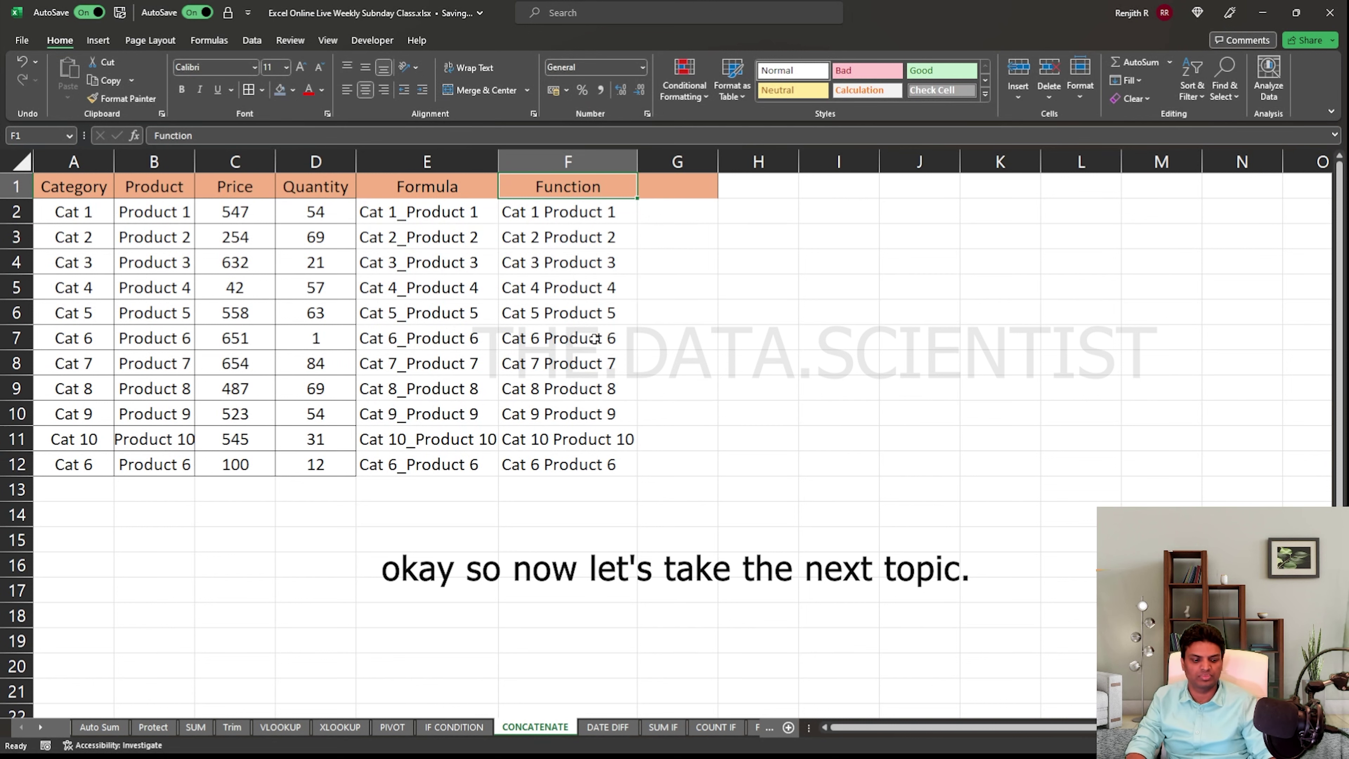
key("alt+Tab")
key("Right")
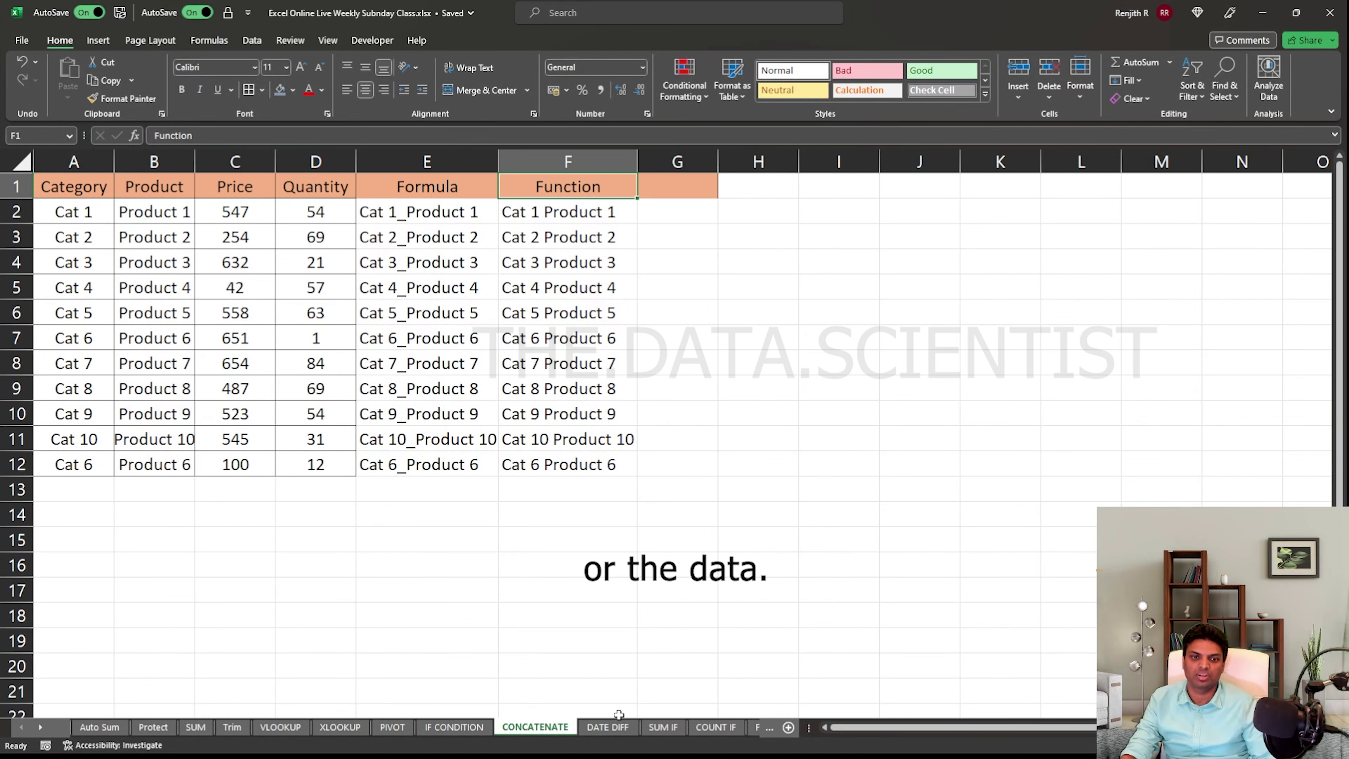
On the DATE DIFF sheet, head G1 'Difference' and enter =F2-E2 in G2
left_click(617, 726)
left_click(564, 183)
type("Difference")
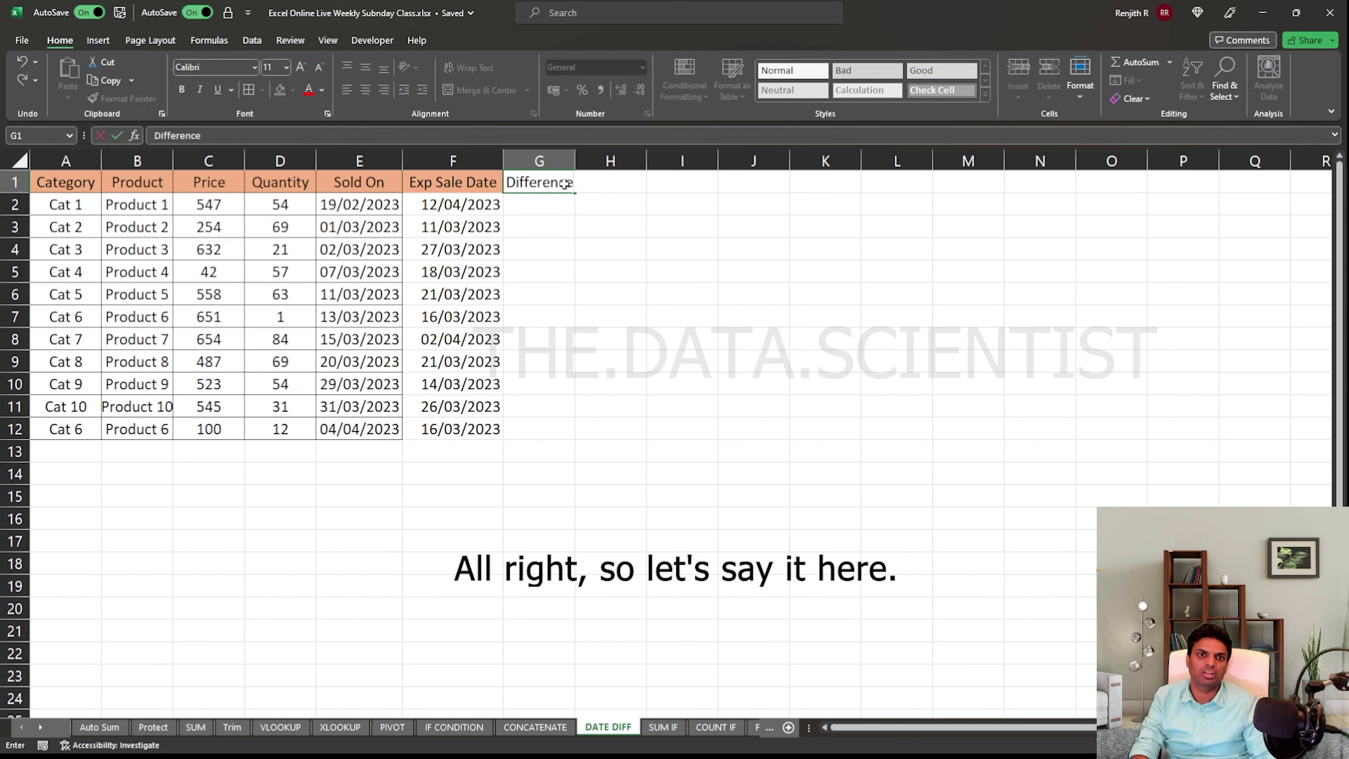
key("Return")
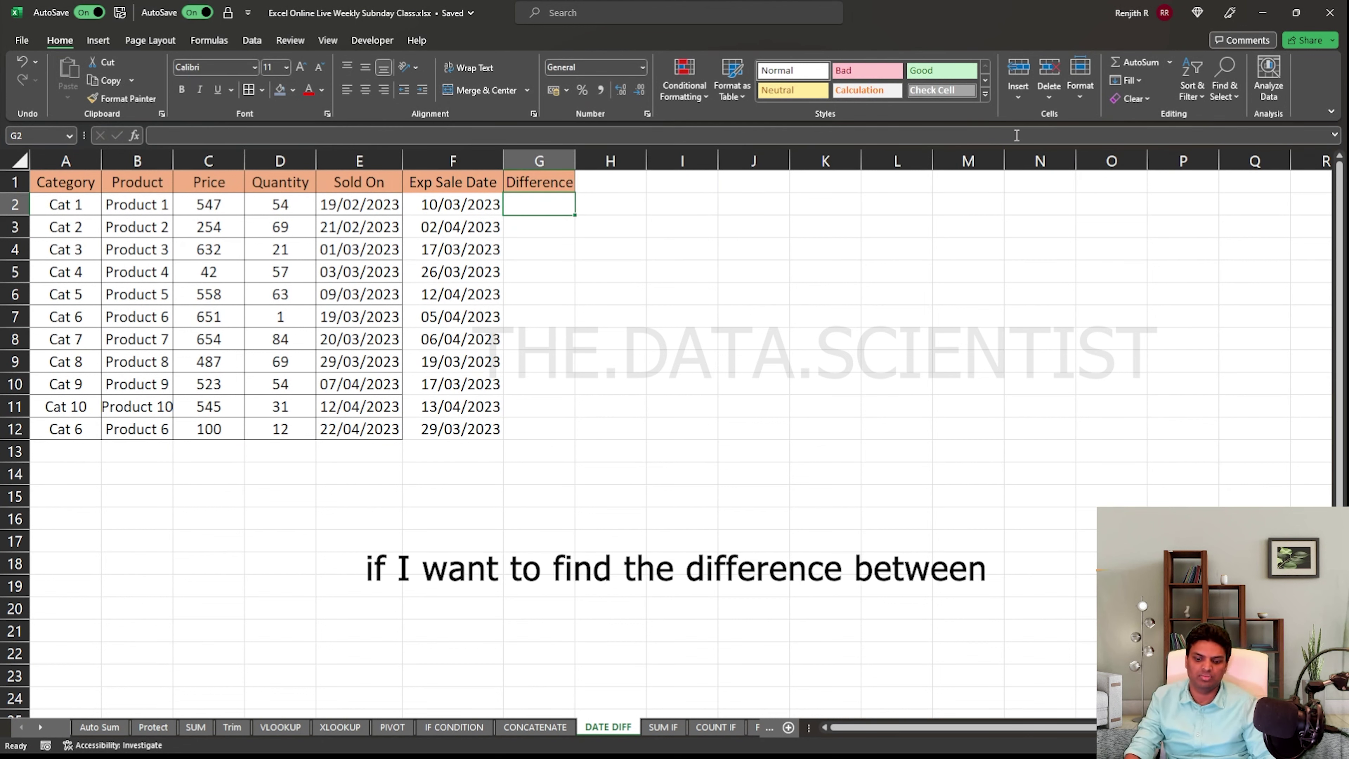
type("=")
key("Left")
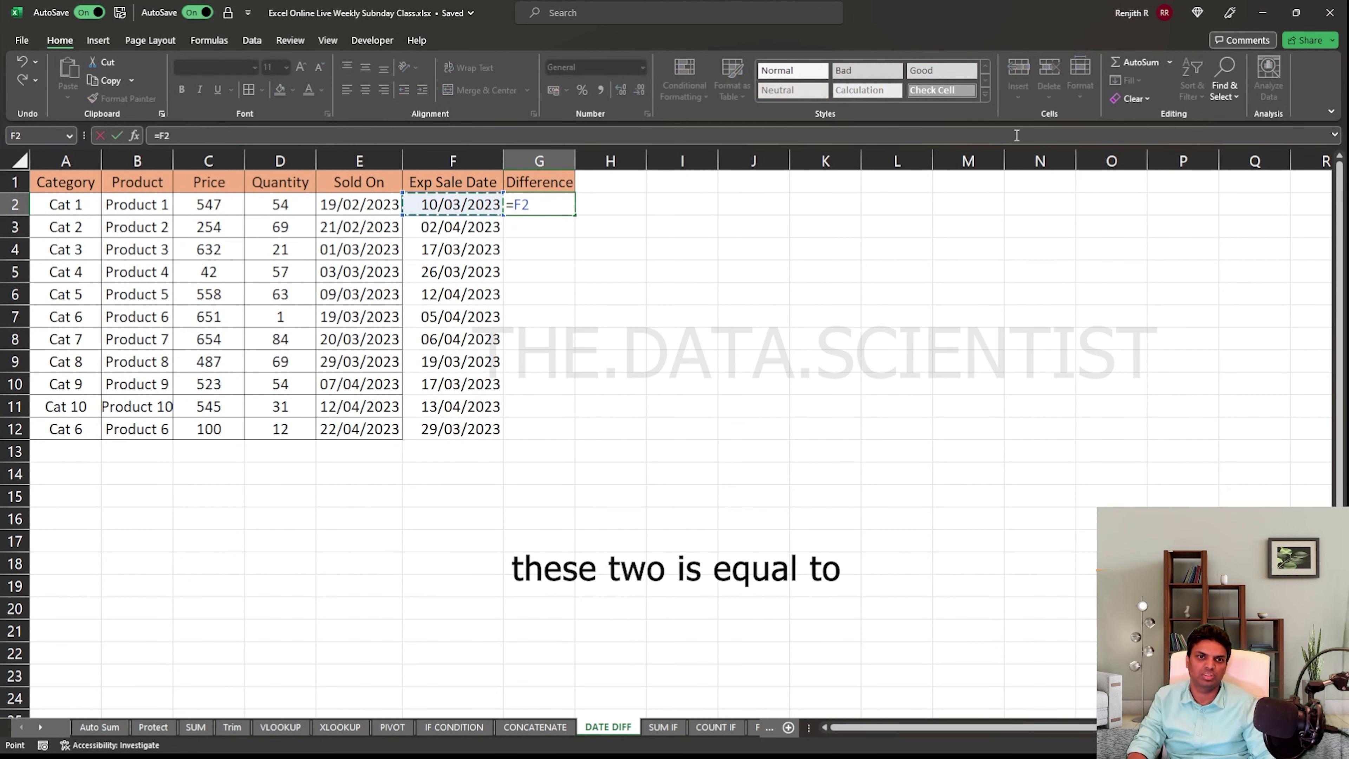
type("-E2")
key("Return")
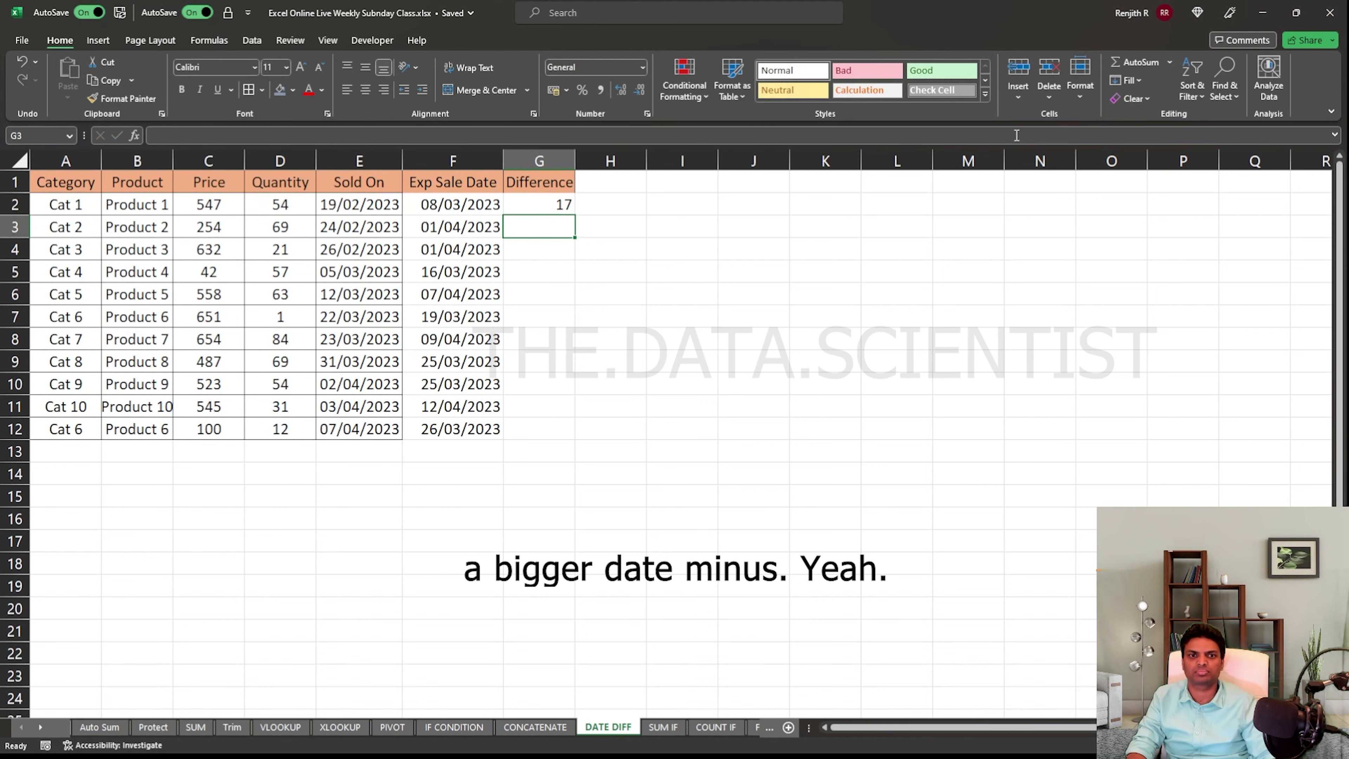
Fill the =F2-E2 formula down to G12
key("Left")
key("ctrl+Down")
key("Right")
key("ctrl+shift+Up")
key("ctrl+d")
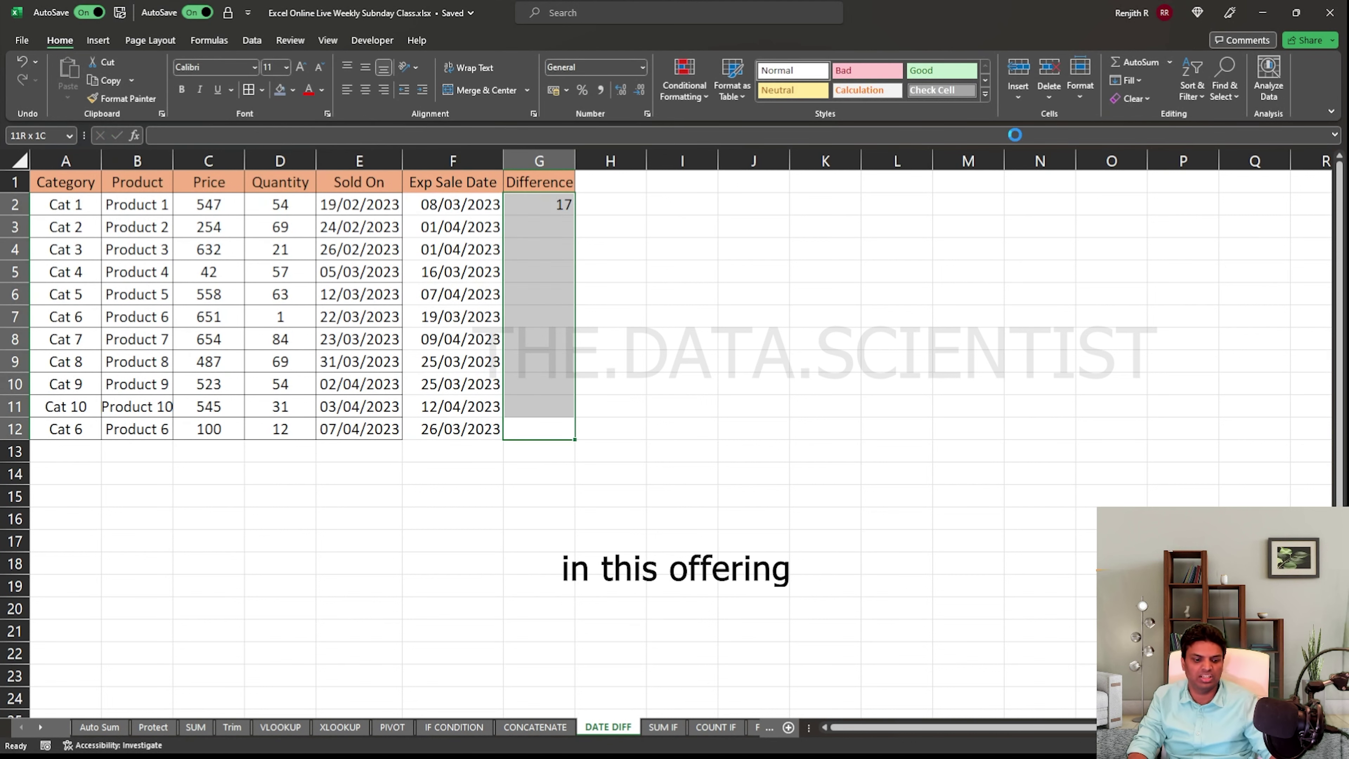
Format the Difference values G2:G12 as Currency
key("Down")
key("Up")
key("Up")
key("Up")
key("Up")
key("Up")
key("Up")
key("Up")
key("Up")
key("Up")
key("Up")
key("Up")
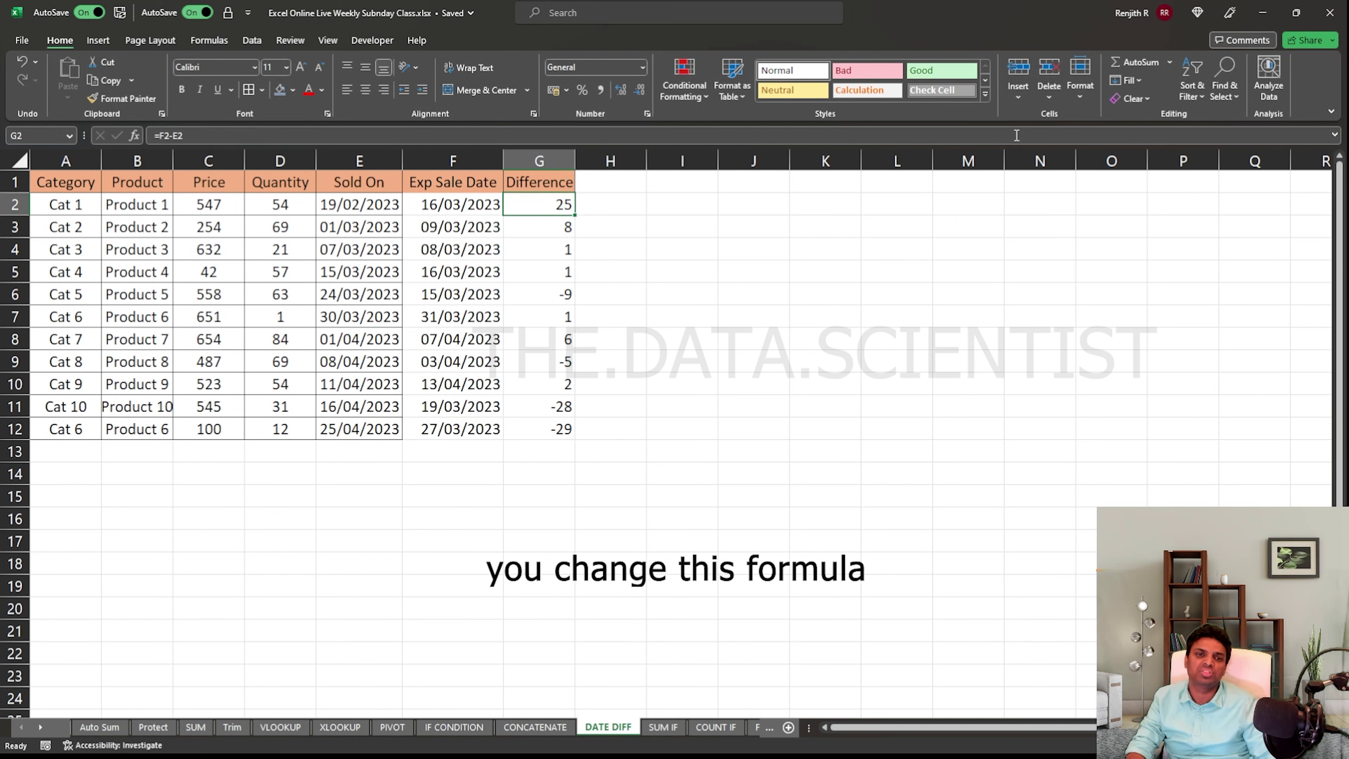
key("ctrl+shift+Down")
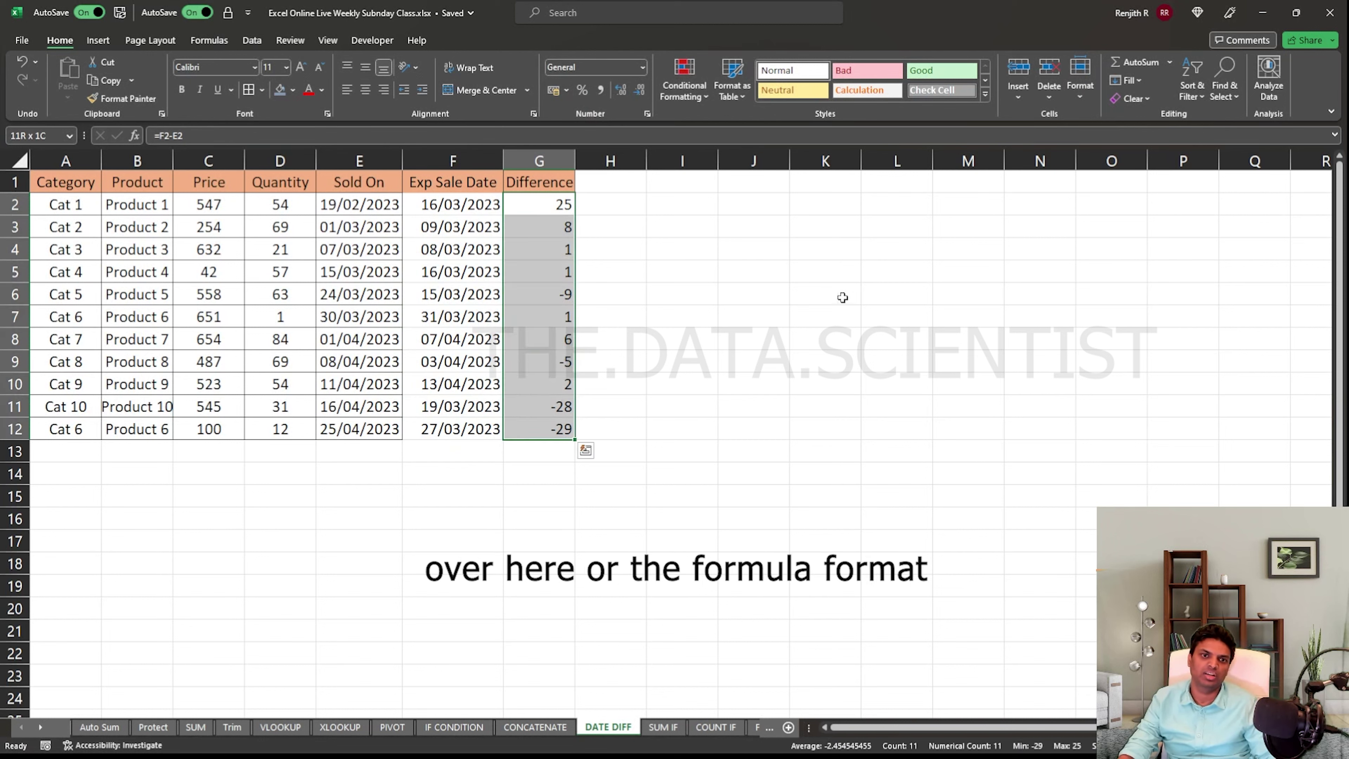
right_click(524, 299)
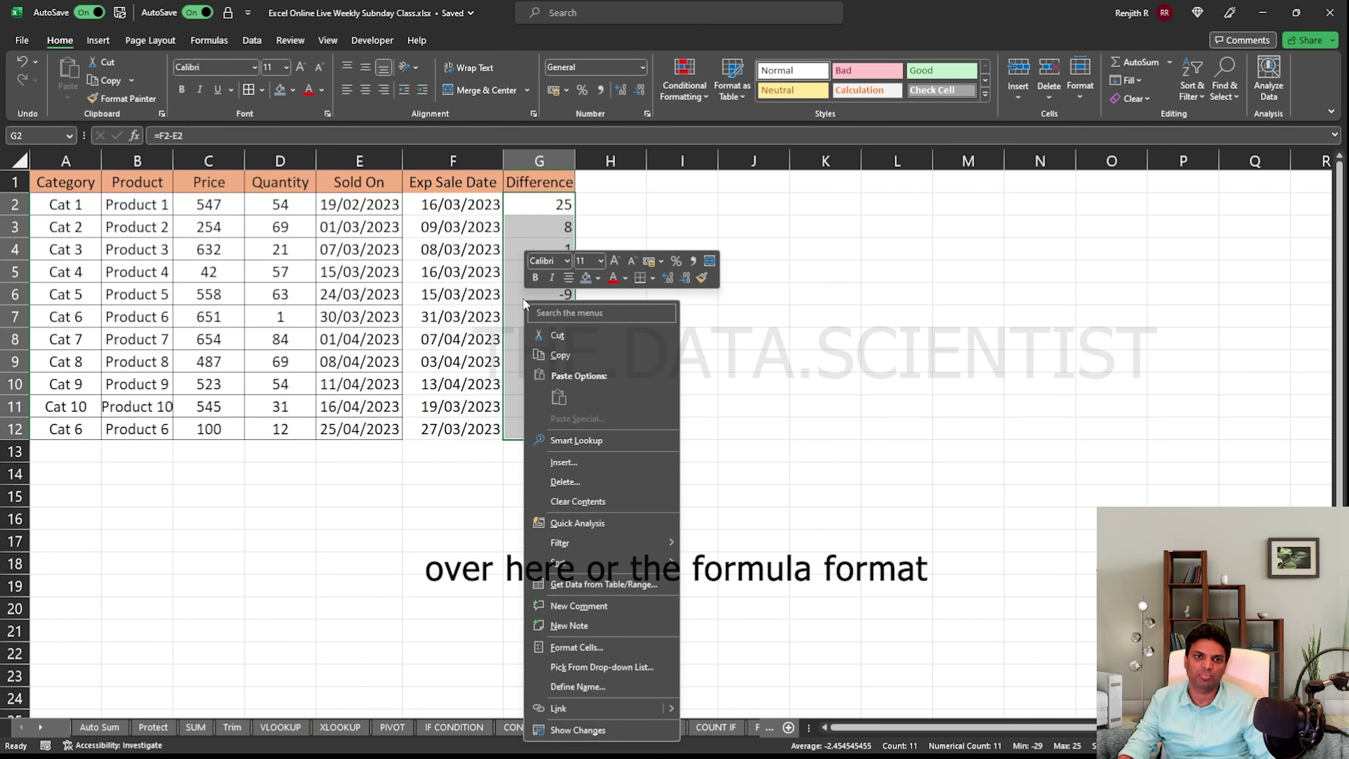
left_click(580, 645)
left_click(420, 445)
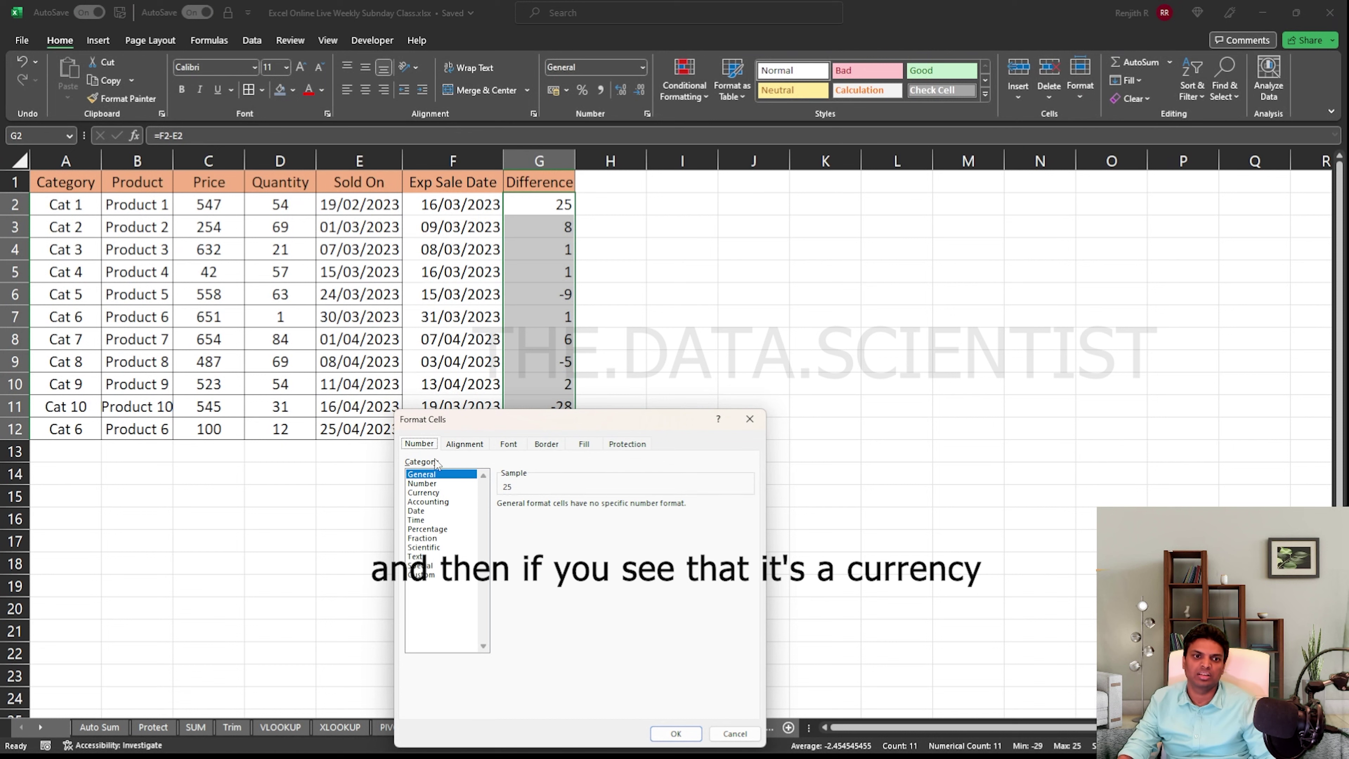
left_click(424, 492)
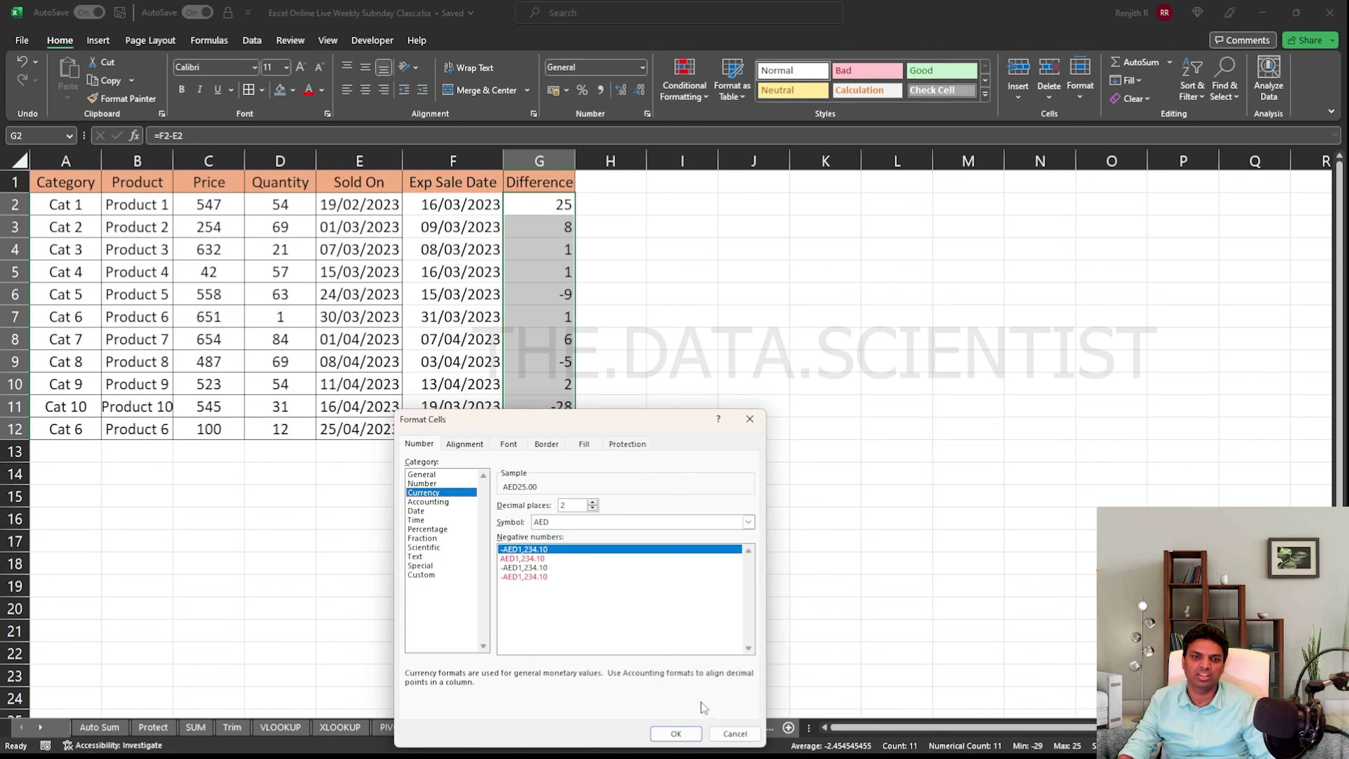
left_click(675, 735)
Select the Difference values G2:G12 to clear them
left_click(690, 491)
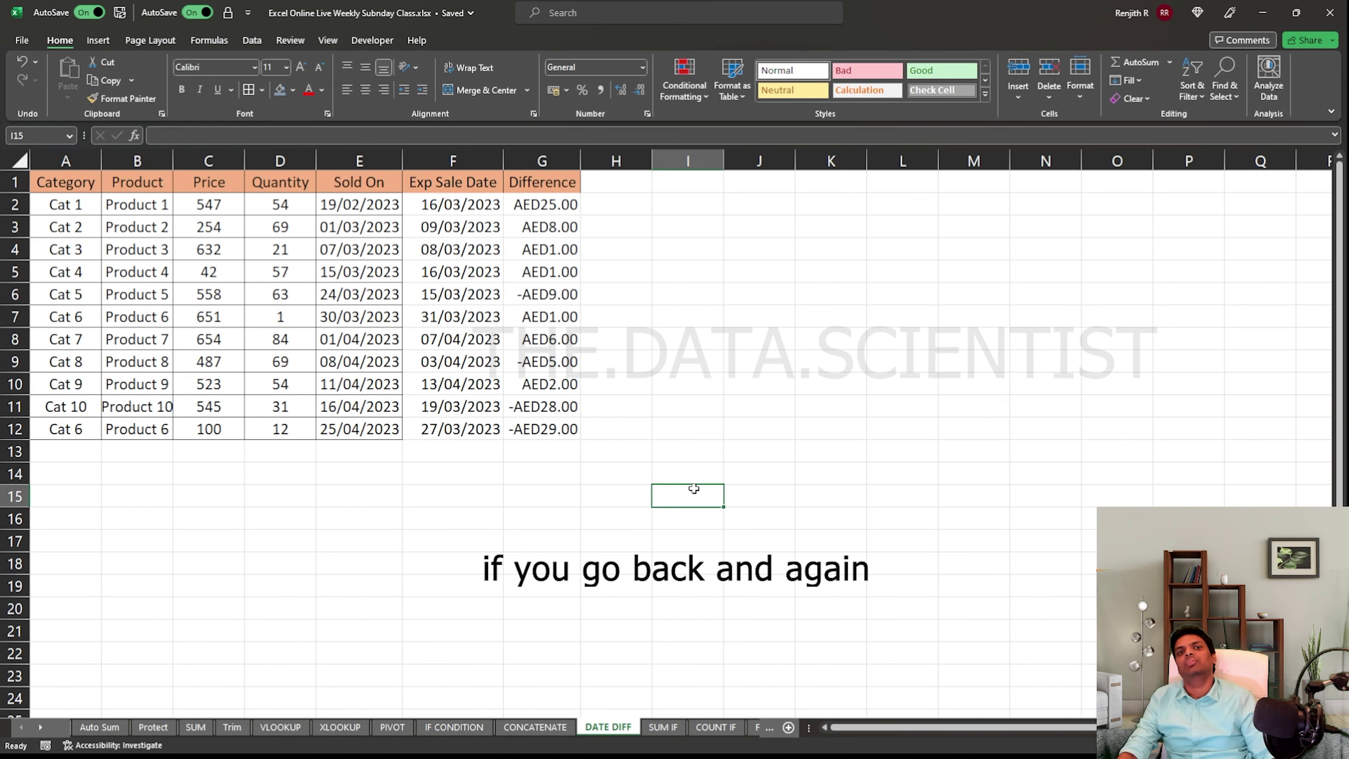
left_click_drag(524, 207, 587, 440)
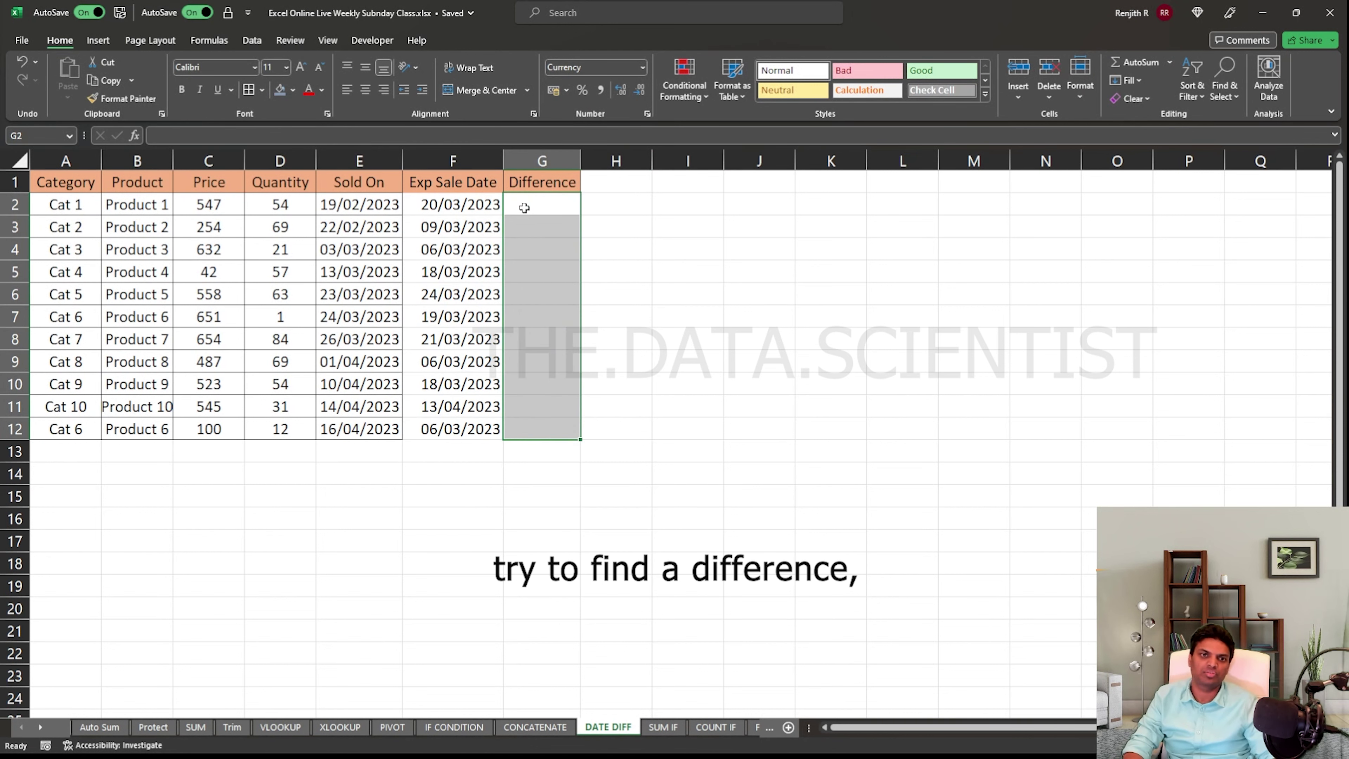
left_click(525, 207)
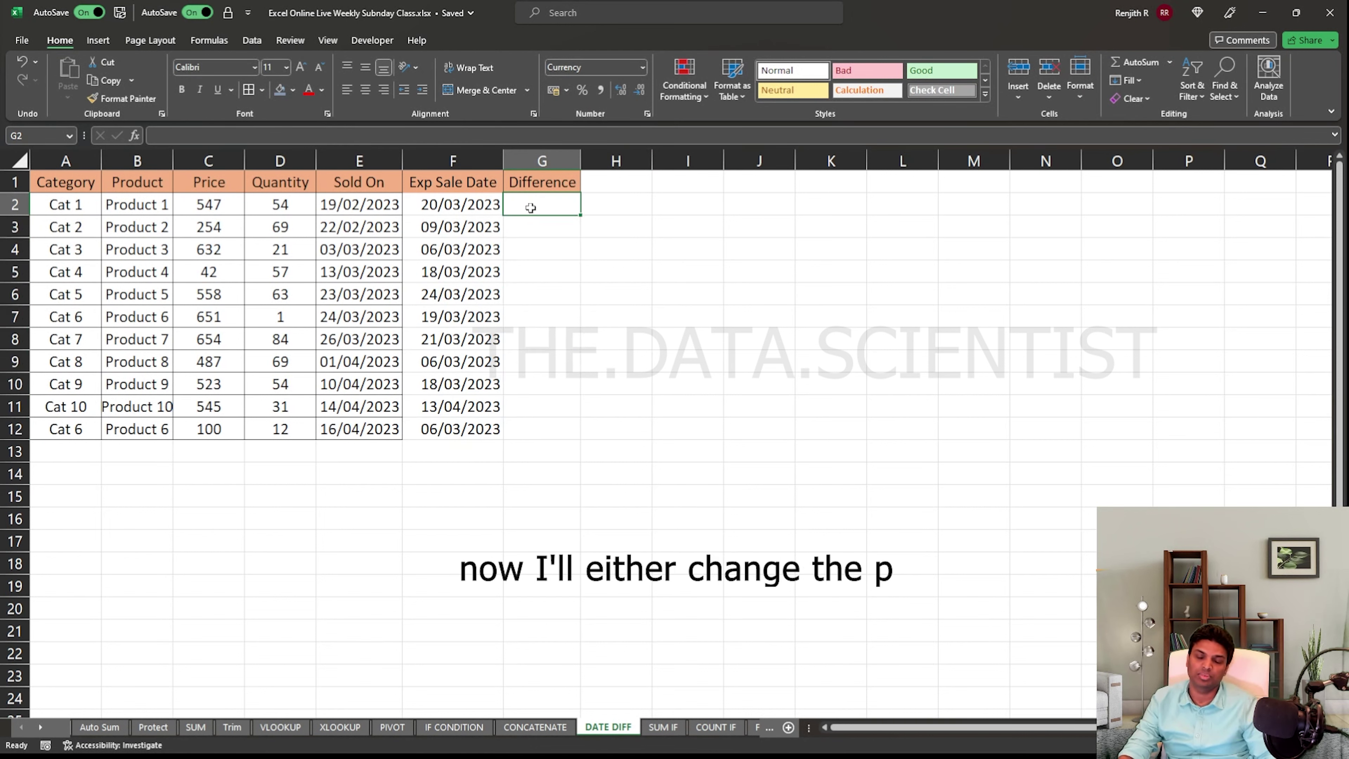
Re-enter =F2-E2 in G2 for the date difference
left_click(642, 67)
left_click(731, 300)
left_click(730, 300)
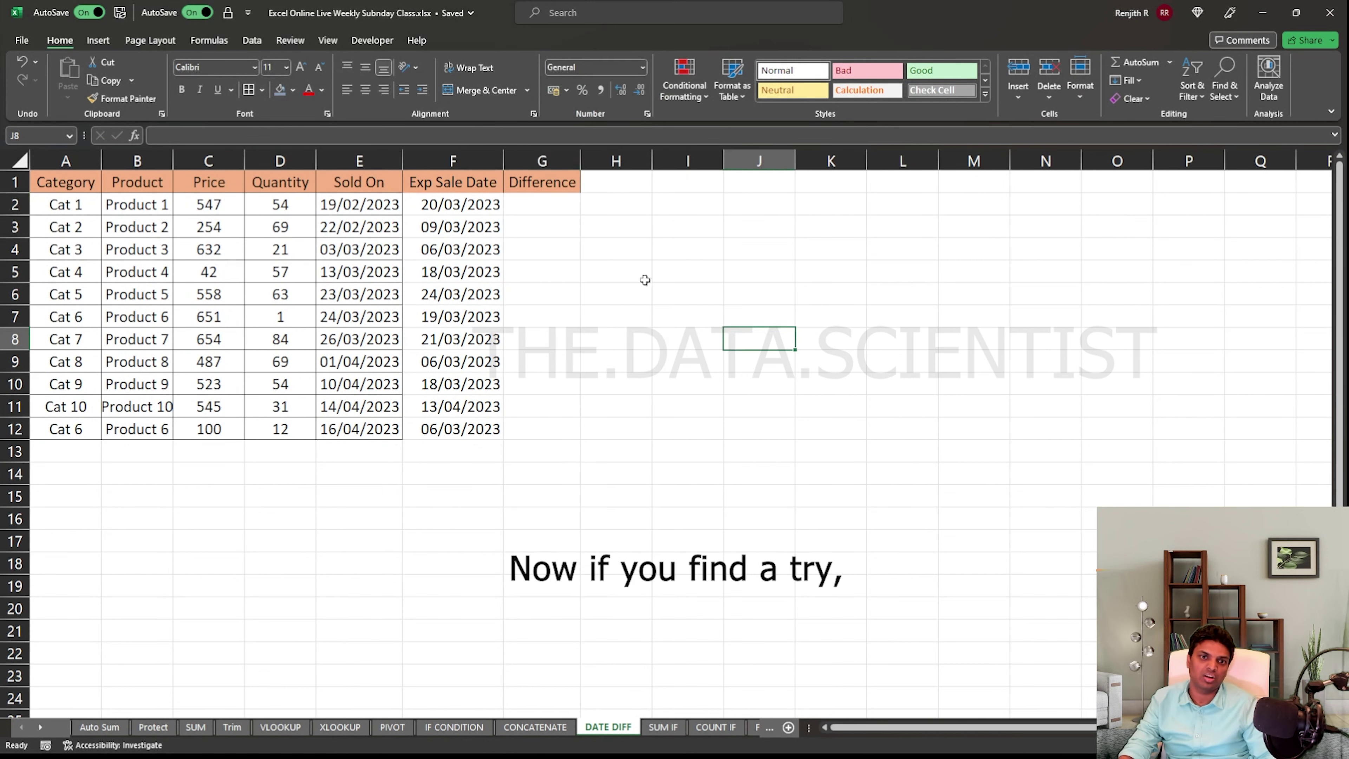
left_click(562, 209)
type("=")
key("Left")
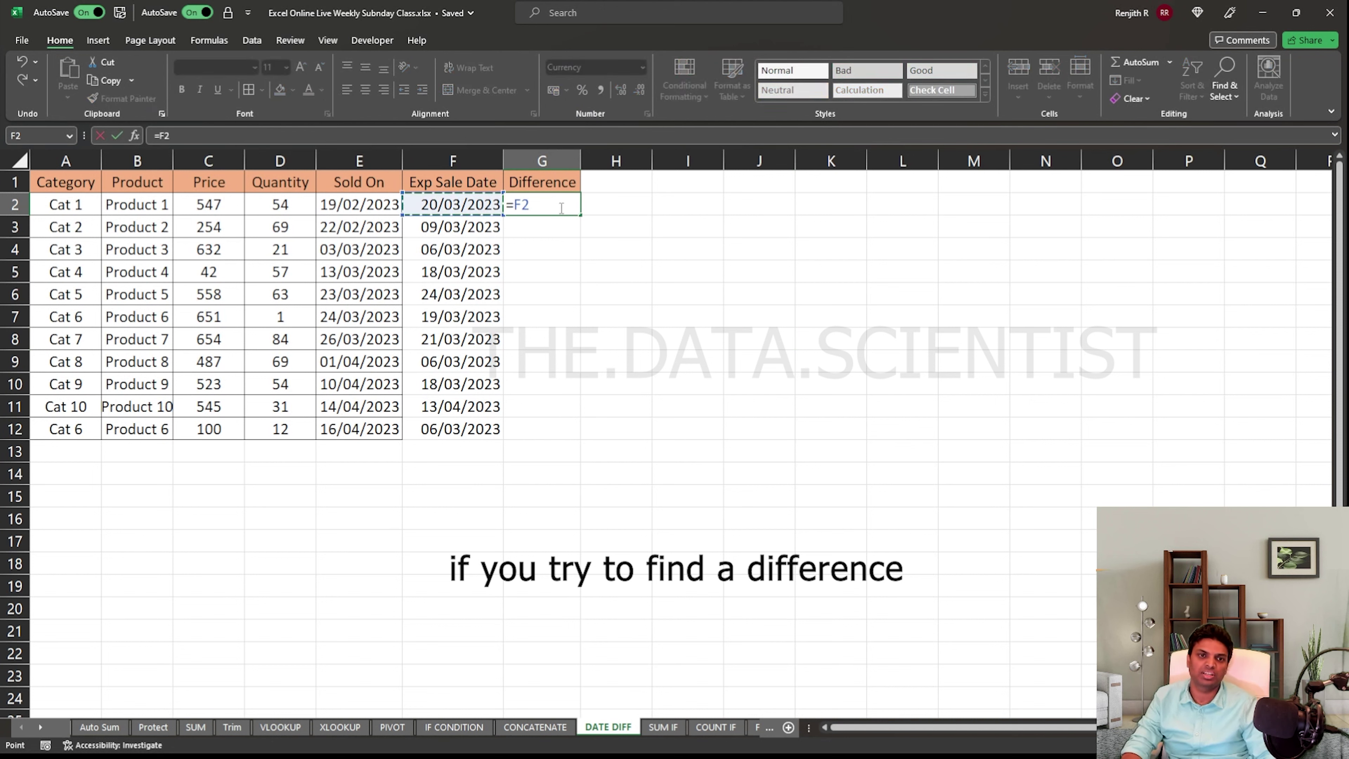
type("-")
key("Left")
key("Left")
key("Return")
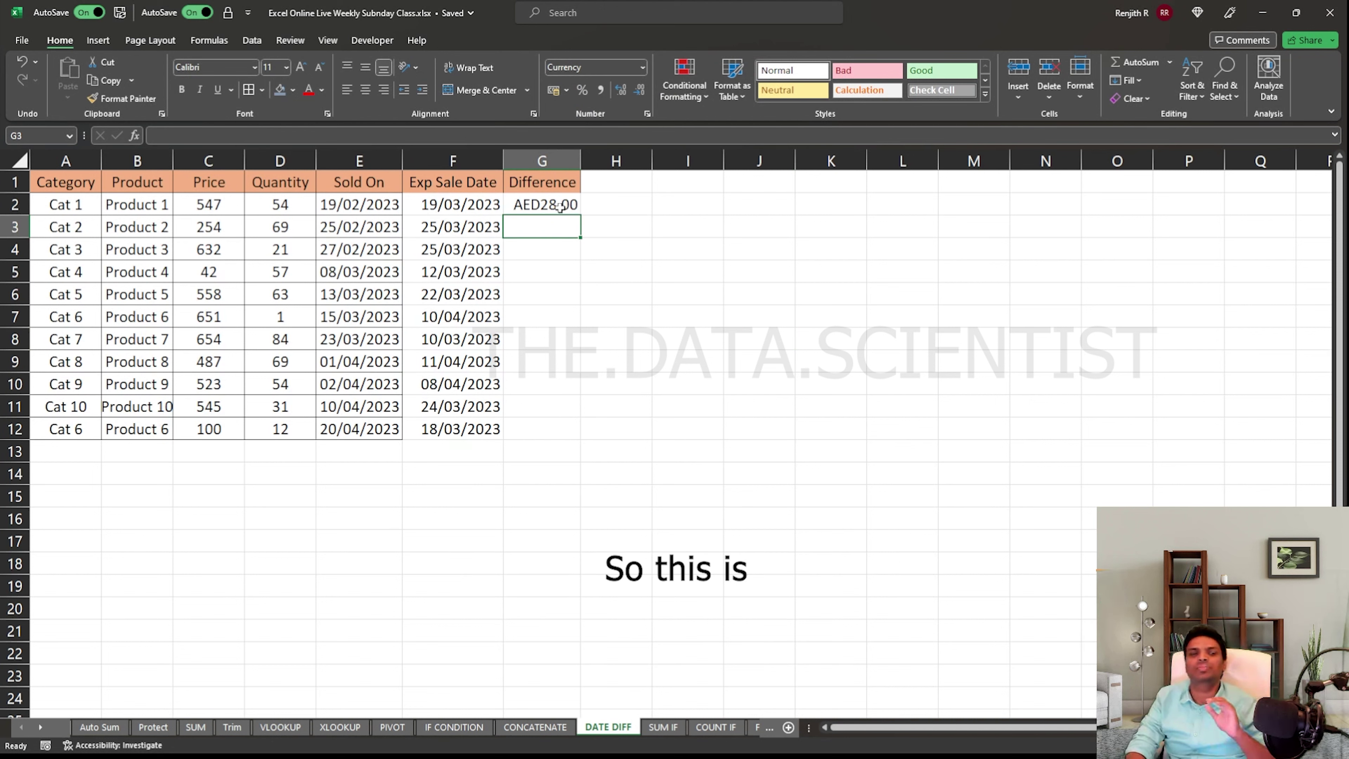
Fill the difference formula down to G12
left_click(560, 208)
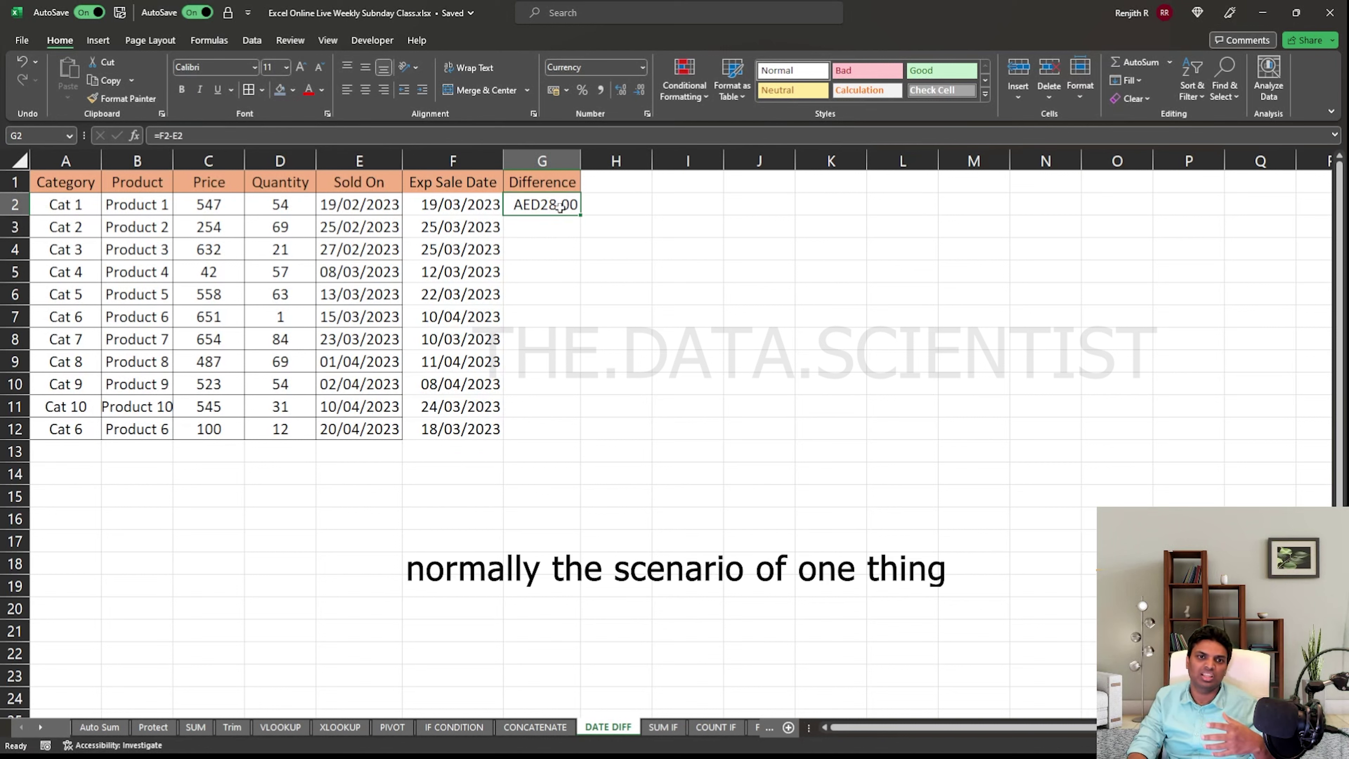
key("Left")
key("ctrl+Down")
key("Right")
key("ctrl+shift+Up")
key("ctrl+d")
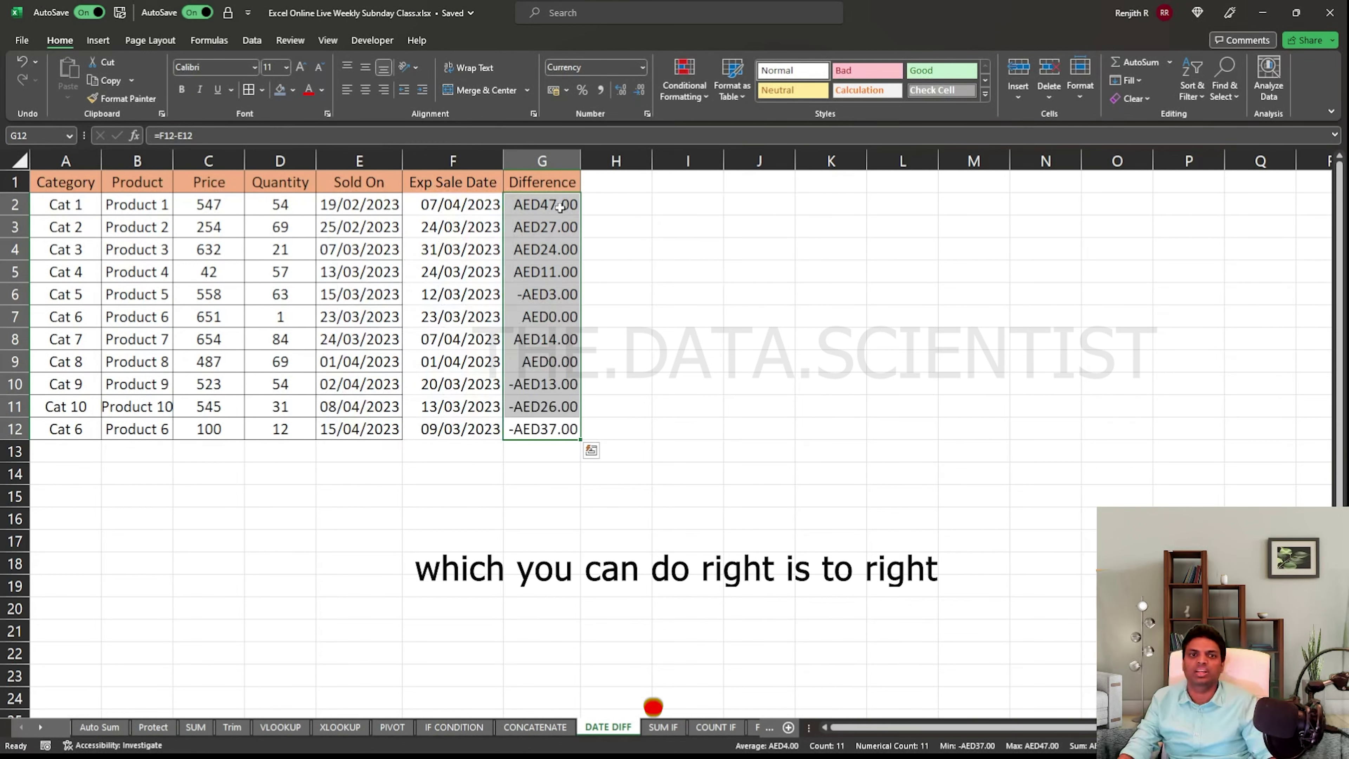
Change the Difference column's number format from Currency to General
right_click(561, 209)
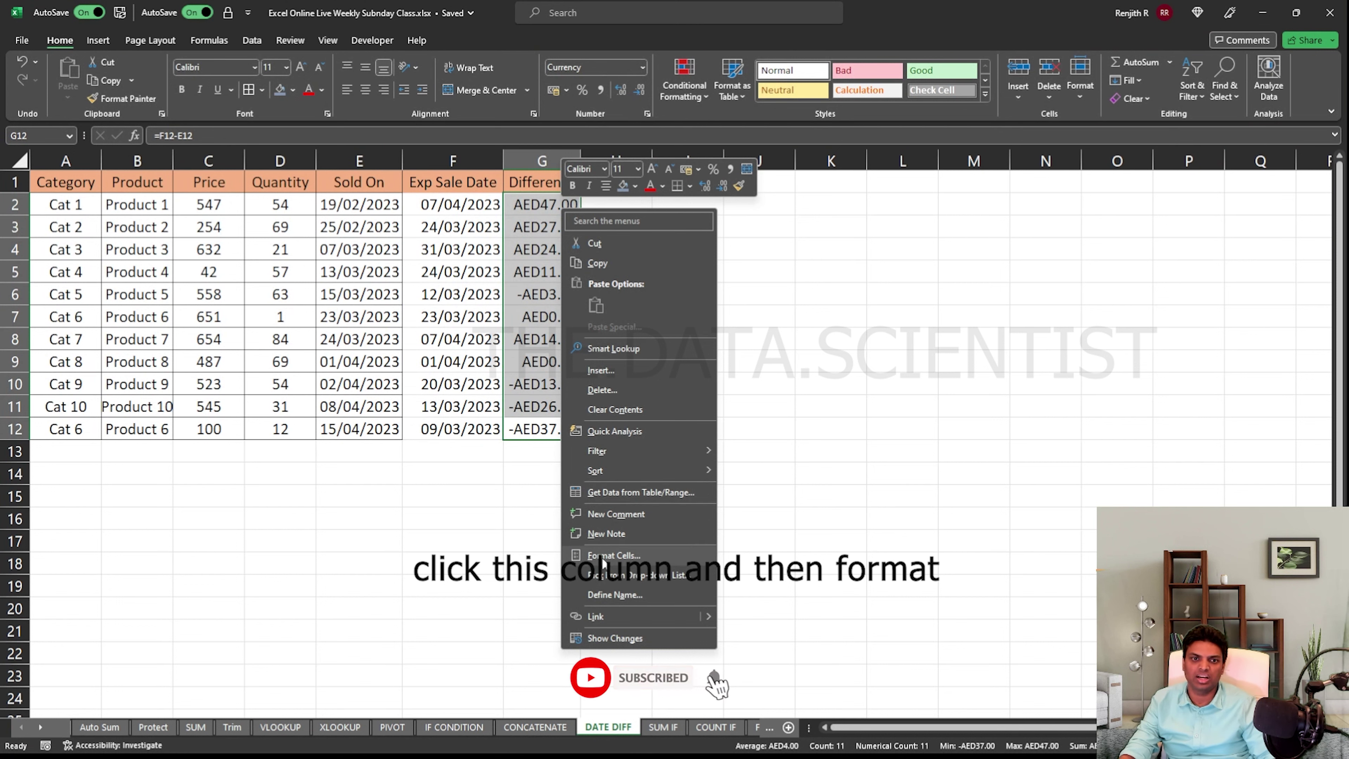
left_click(614, 554)
left_click(467, 444)
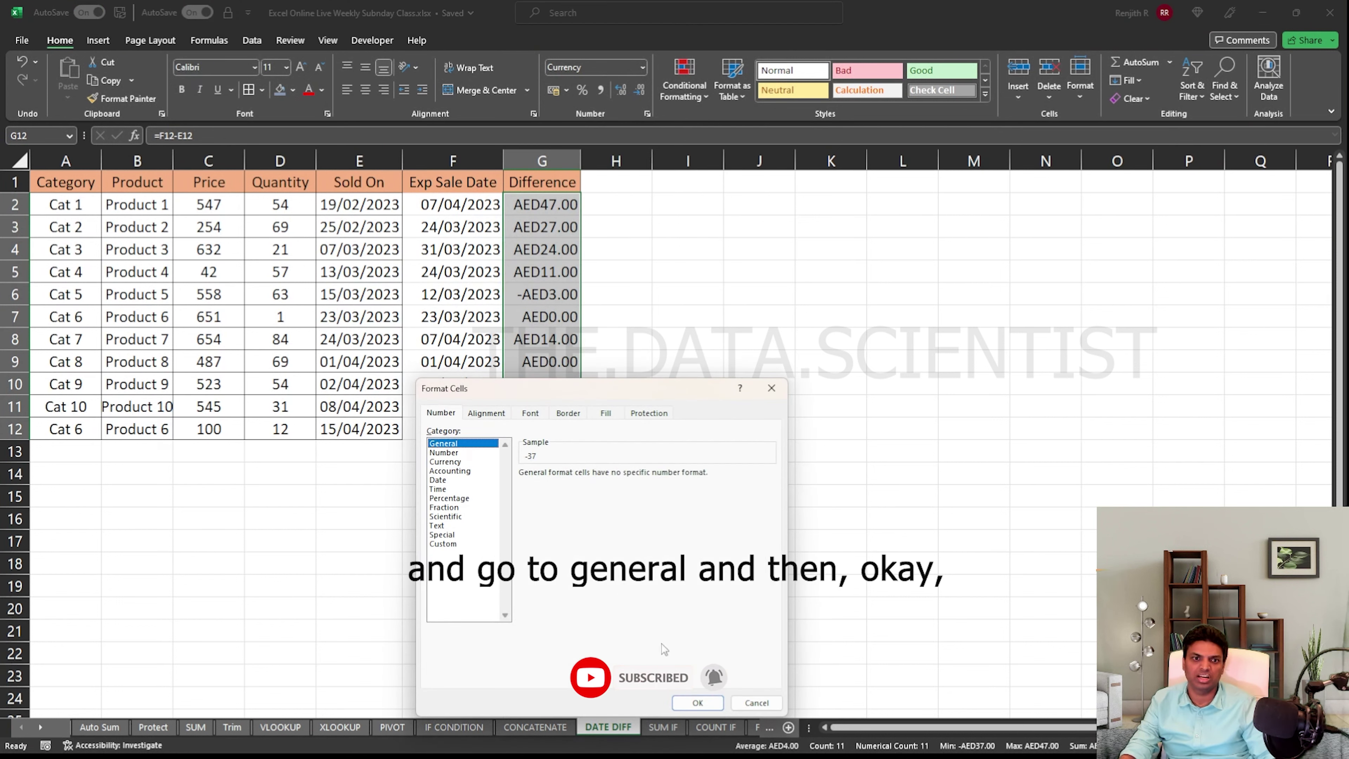
left_click(697, 703)
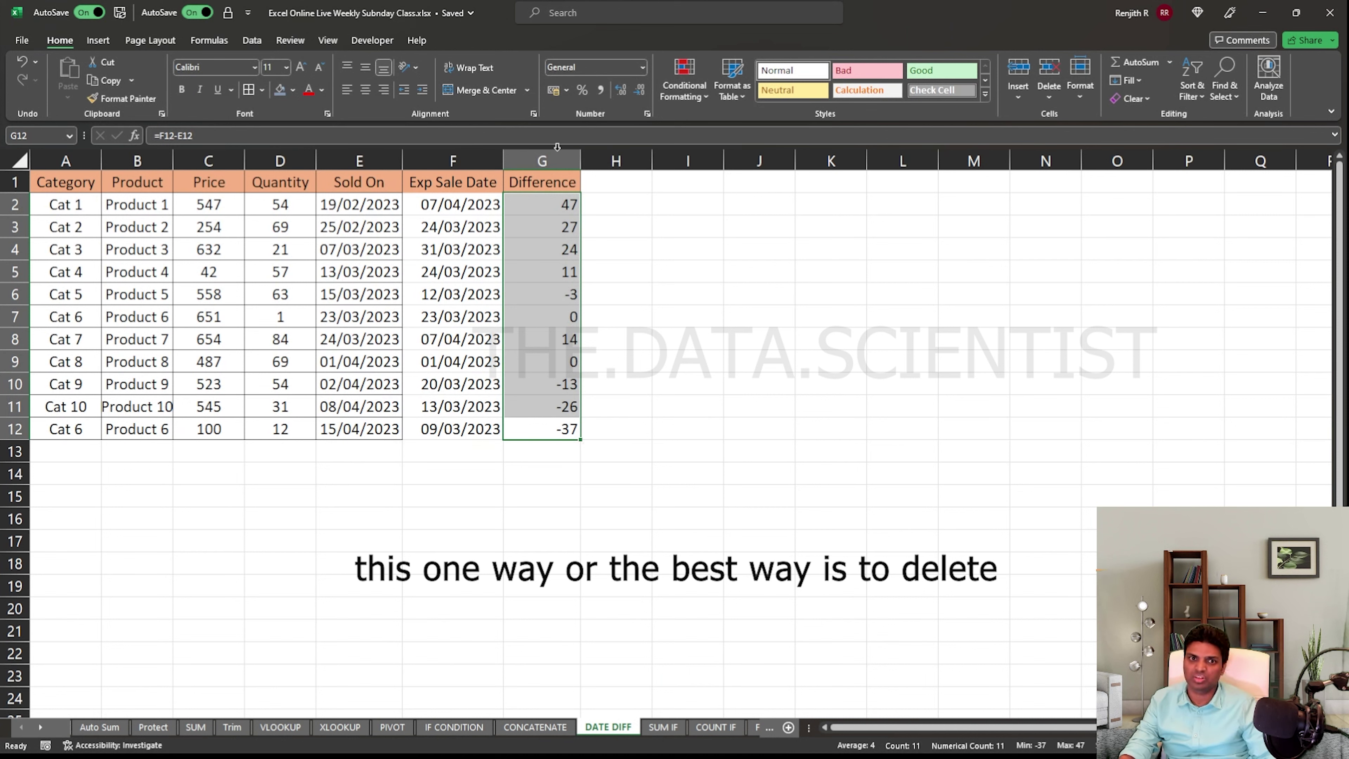
Rehead column G as 'Diff' and enter =F2-E2 in G2
left_click(542, 159)
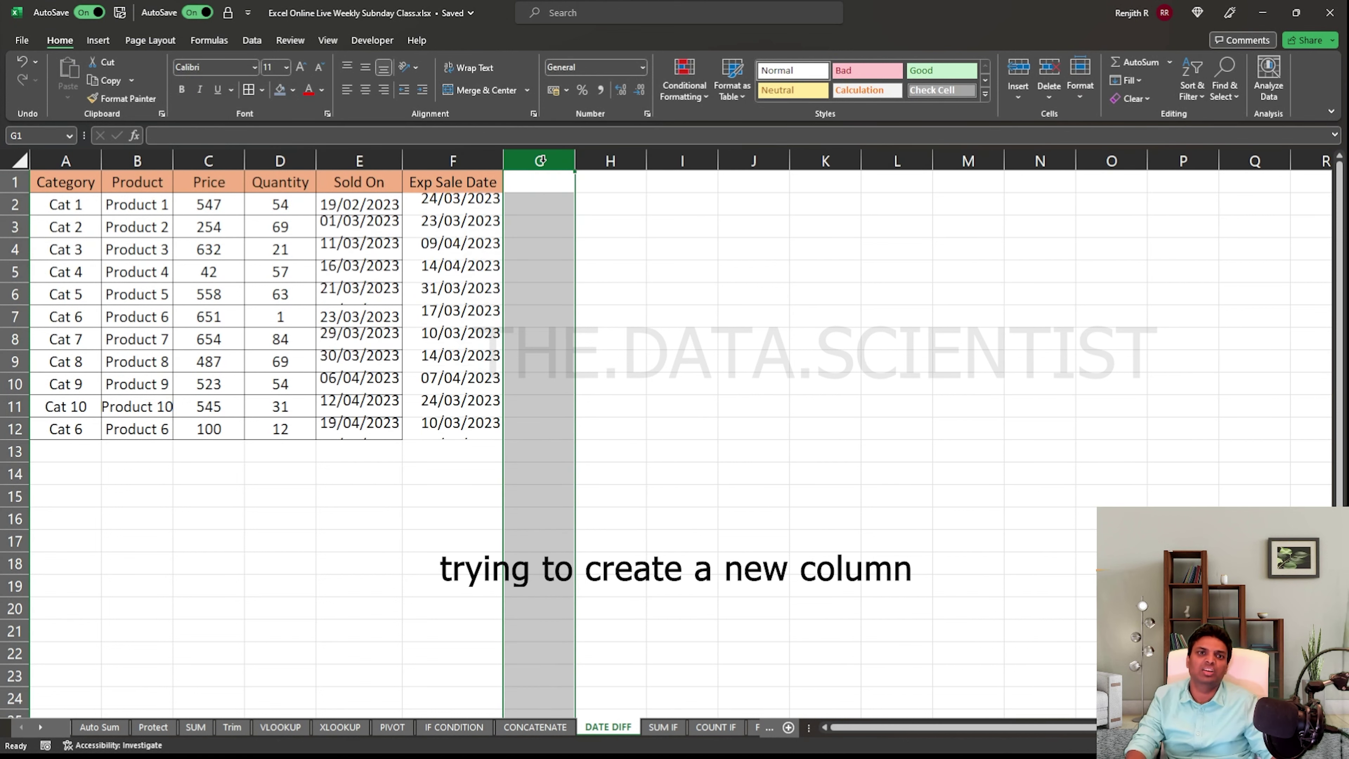
type("D")
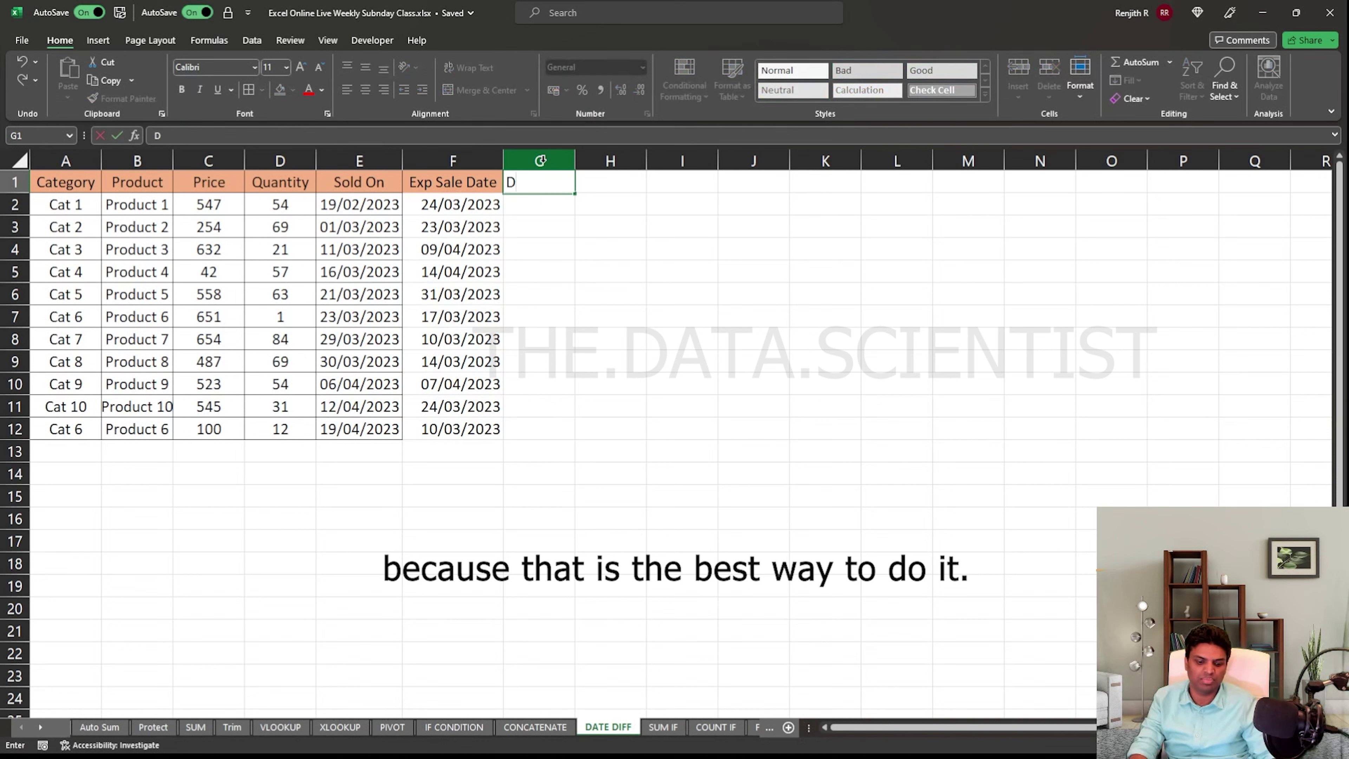
type("iff")
key("Return")
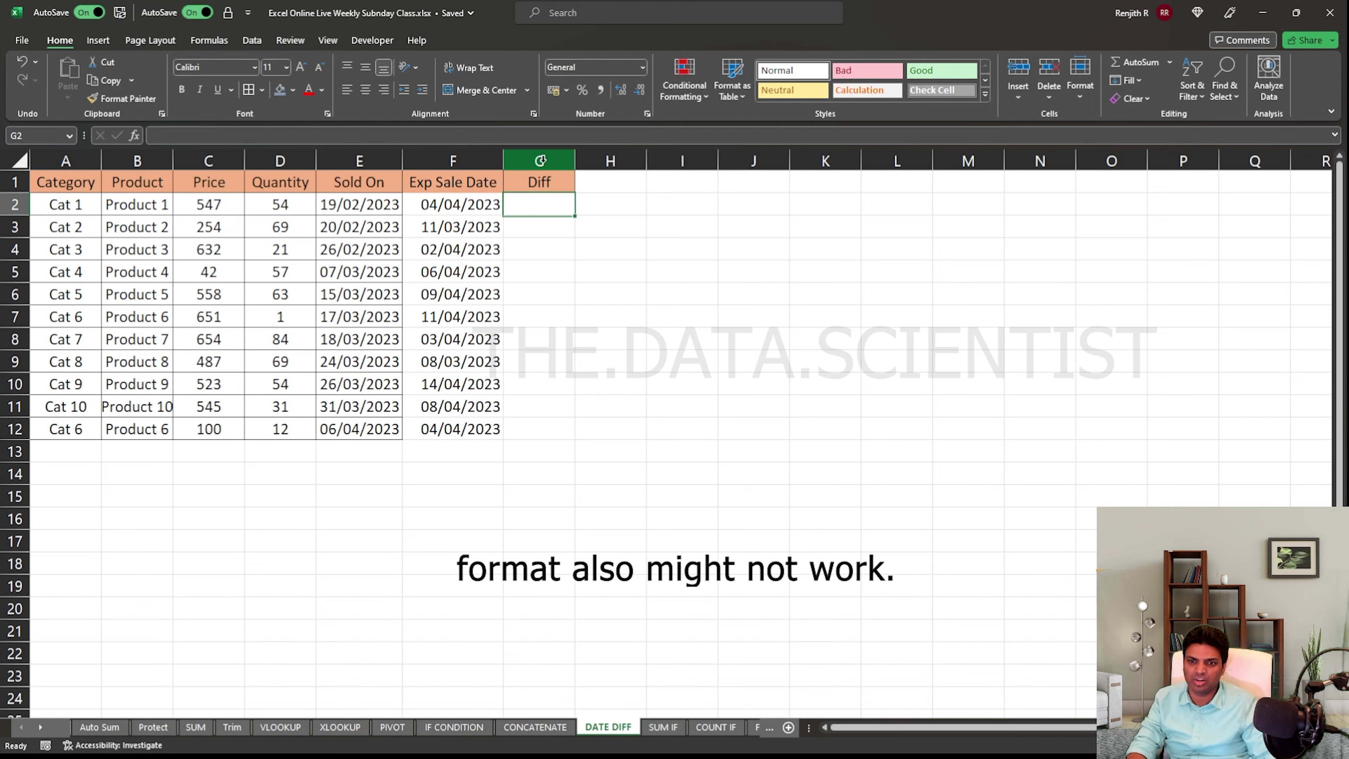
type("=")
key("Left")
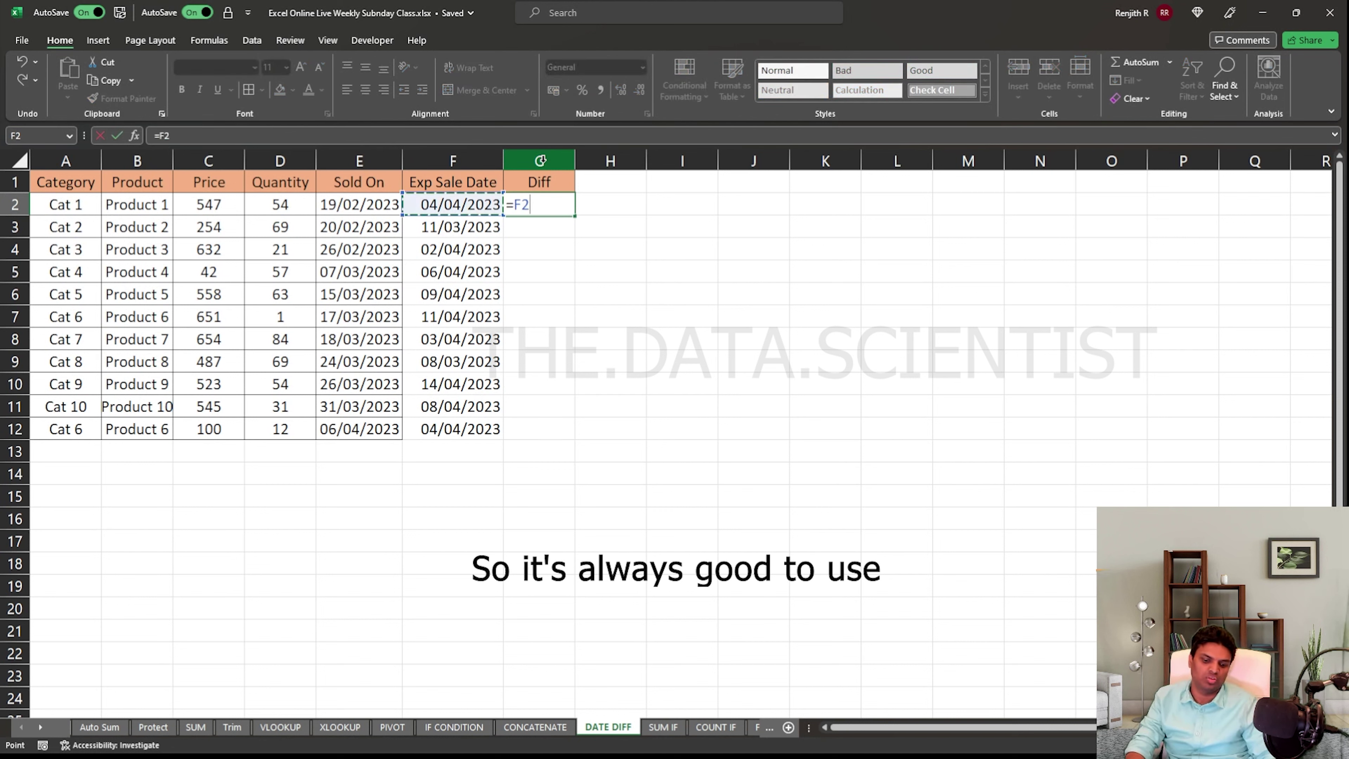
type("-")
key("Left")
key("Left")
key("Return")
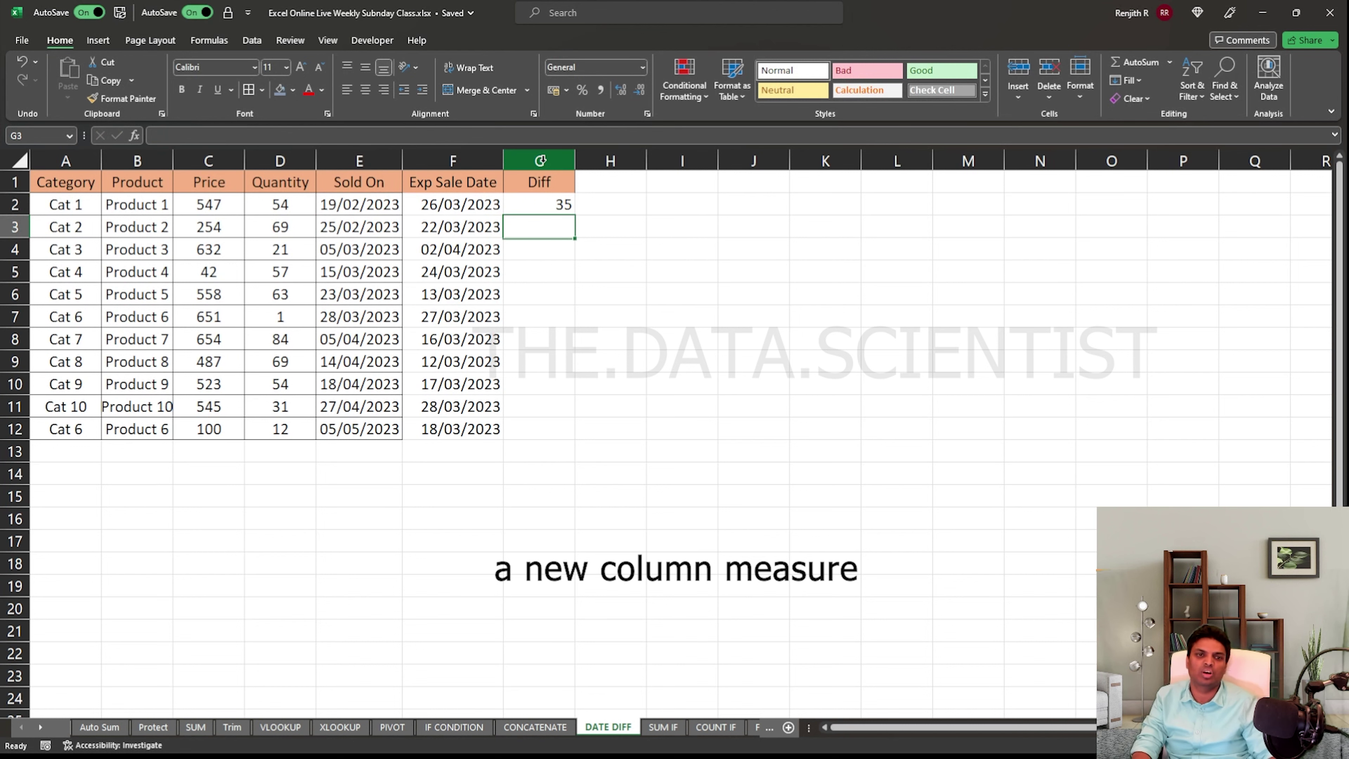
Fill the Diff formula down to G12 and switch to the formulas slide
key("Left")
key("ctrl+Down")
key("Right")
key("ctrl+shift+Up")
key("ctrl+d")
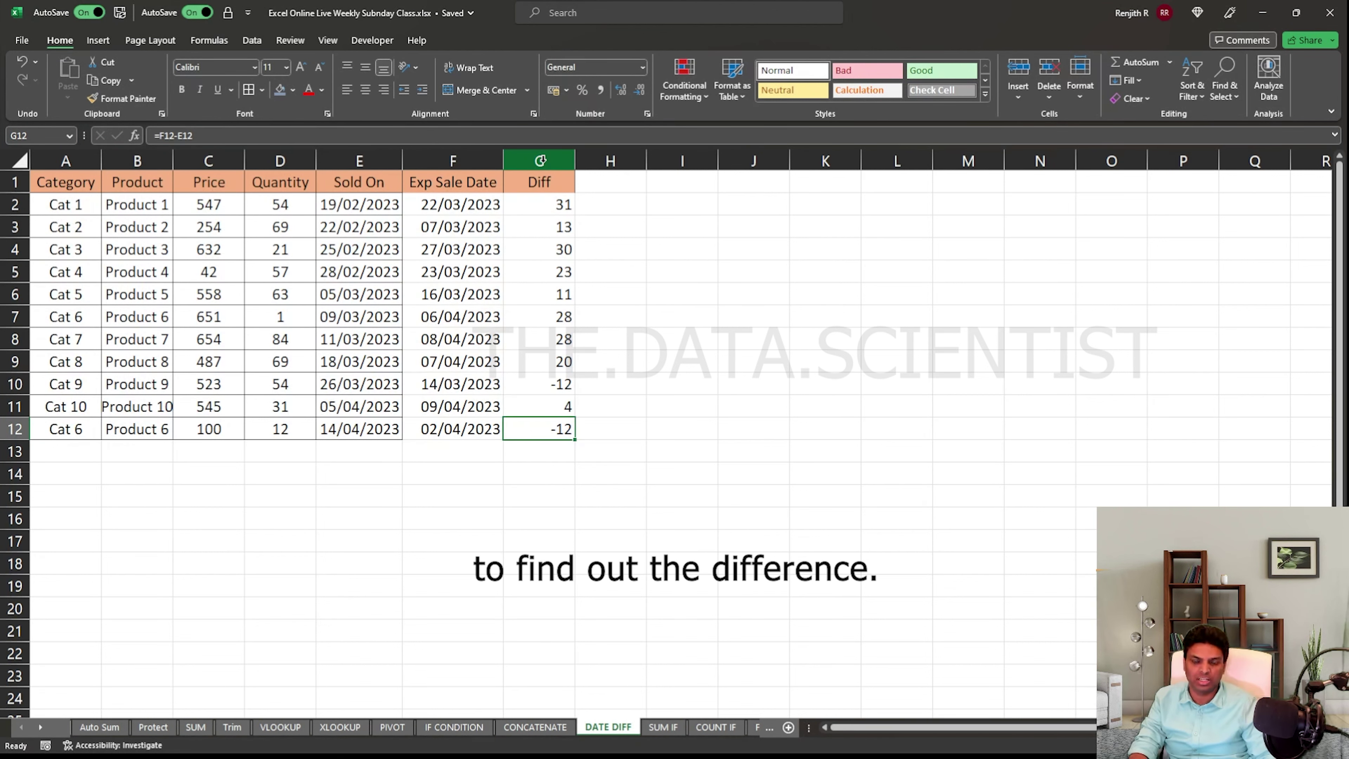
key("alt+Tab")
Reveal the SUM IF slide item, then clear J2 on the SUM IF sheet
key("Right")
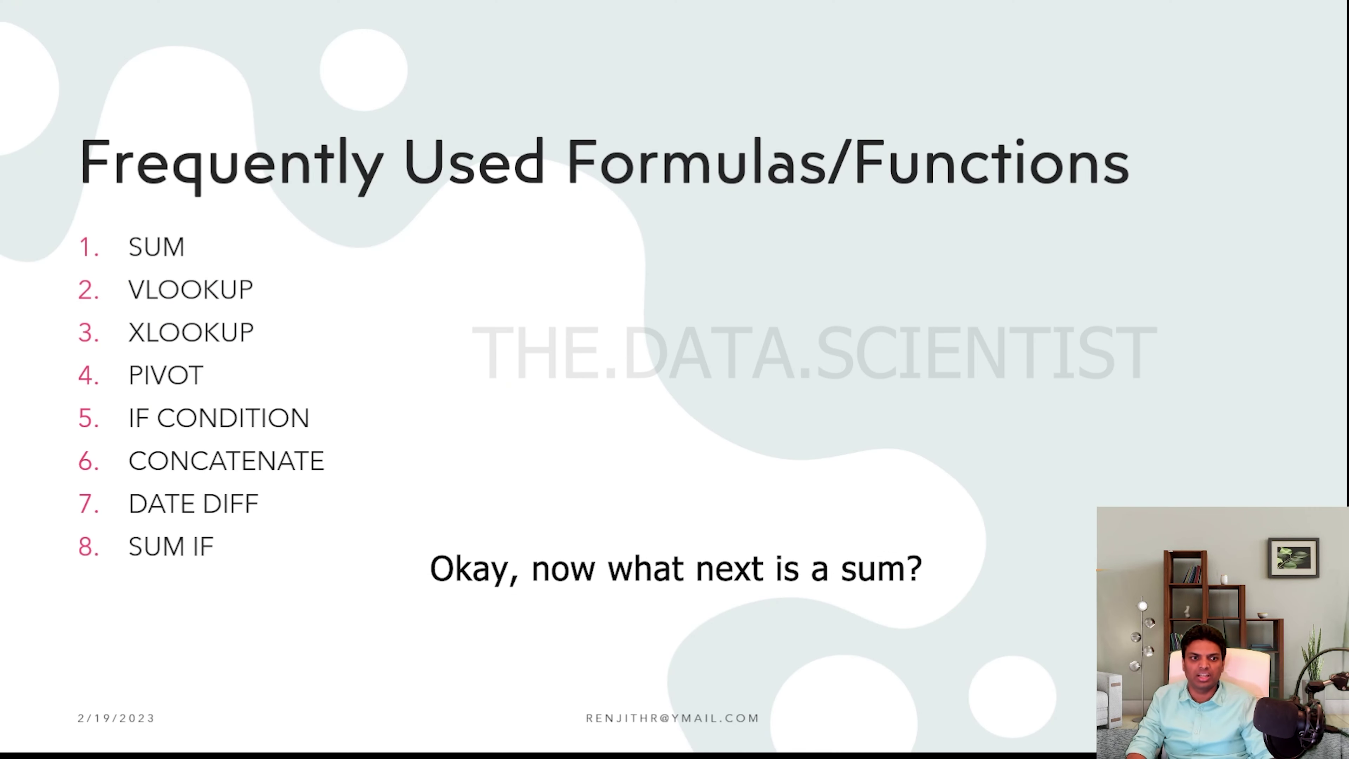
key("alt+Tab")
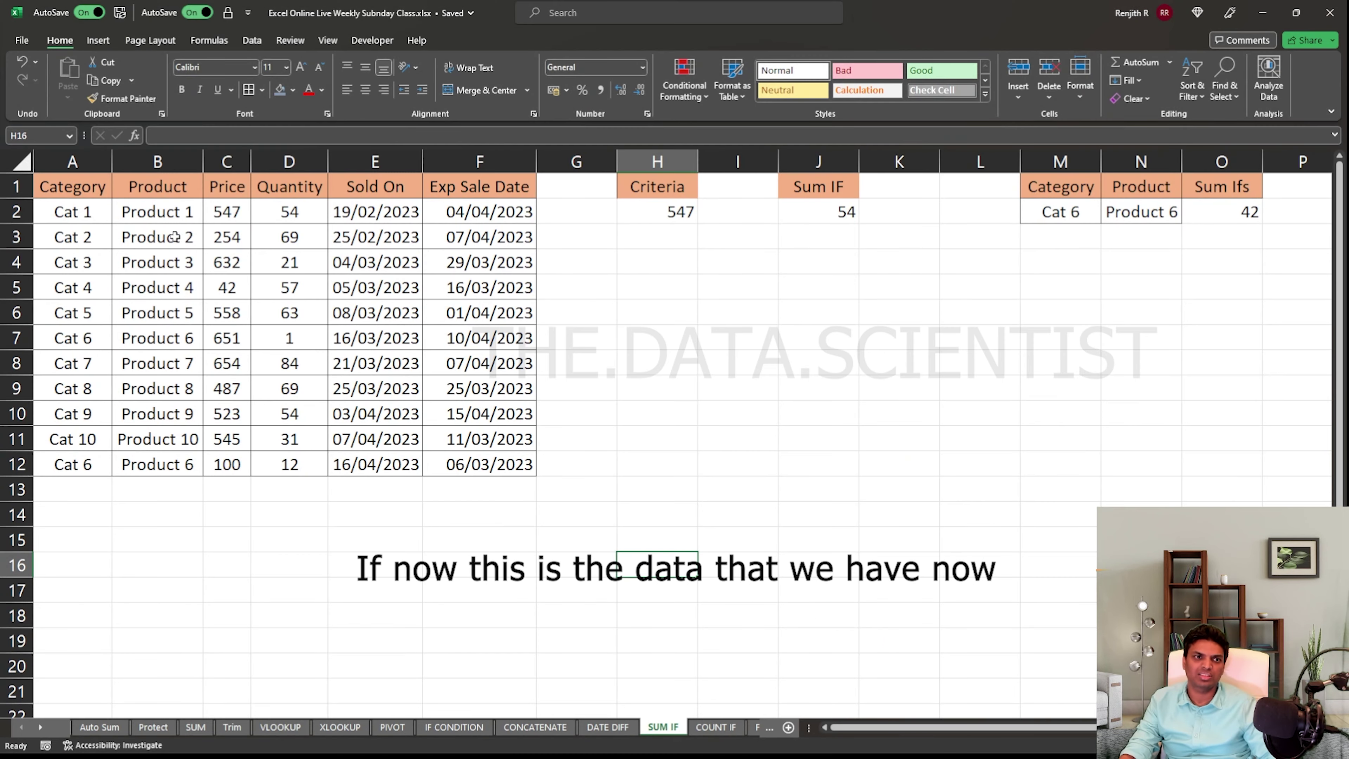
left_click_drag(63, 194, 526, 468)
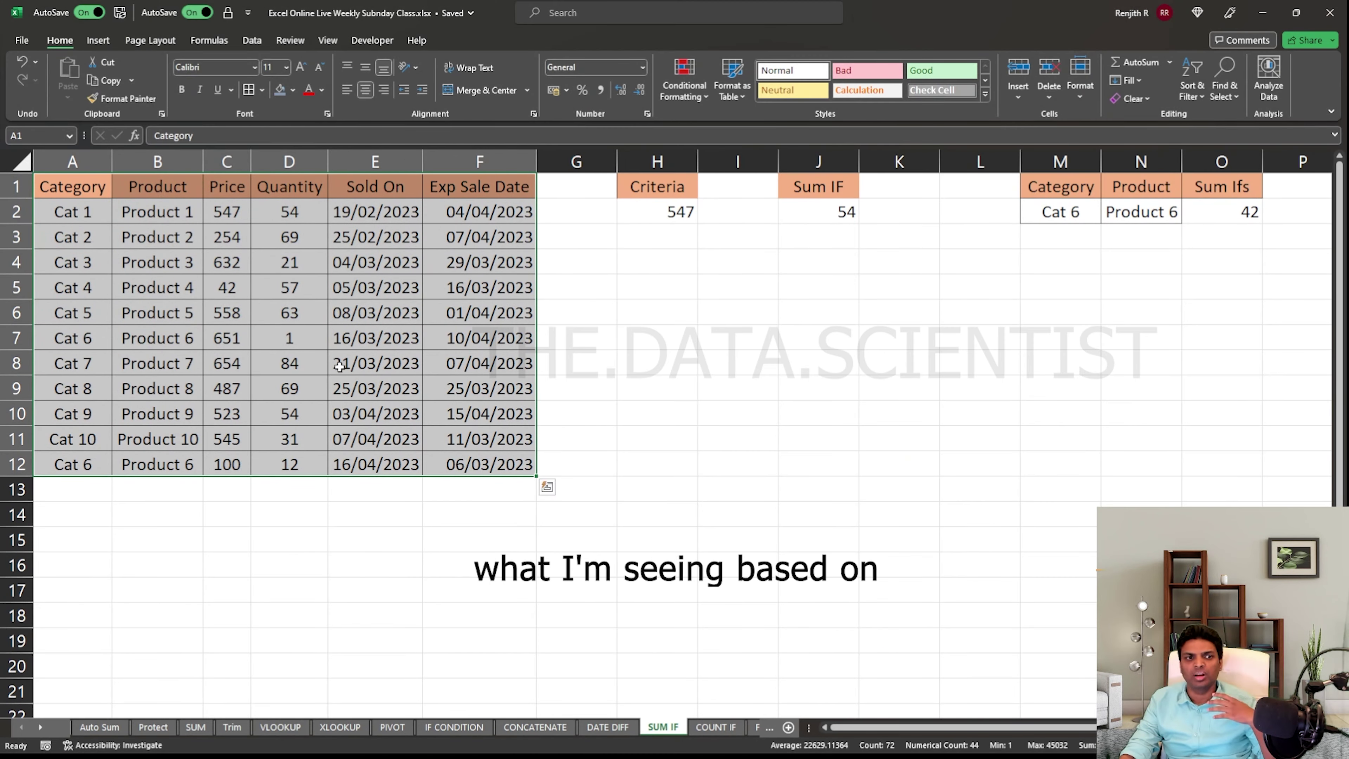
left_click(818, 212)
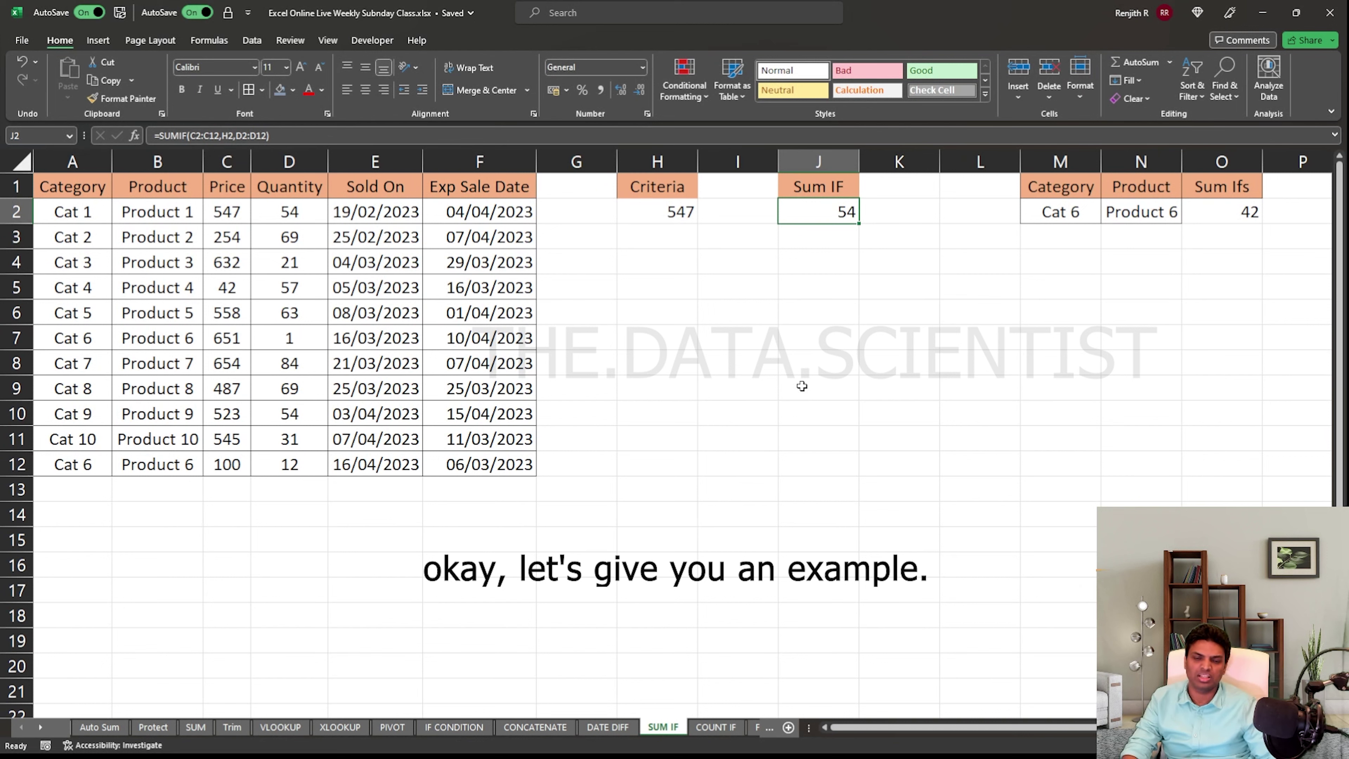
key("Delete")
Start =SUMIF( in J2 using the Category cells A2:A12 as range
type("=sum(")
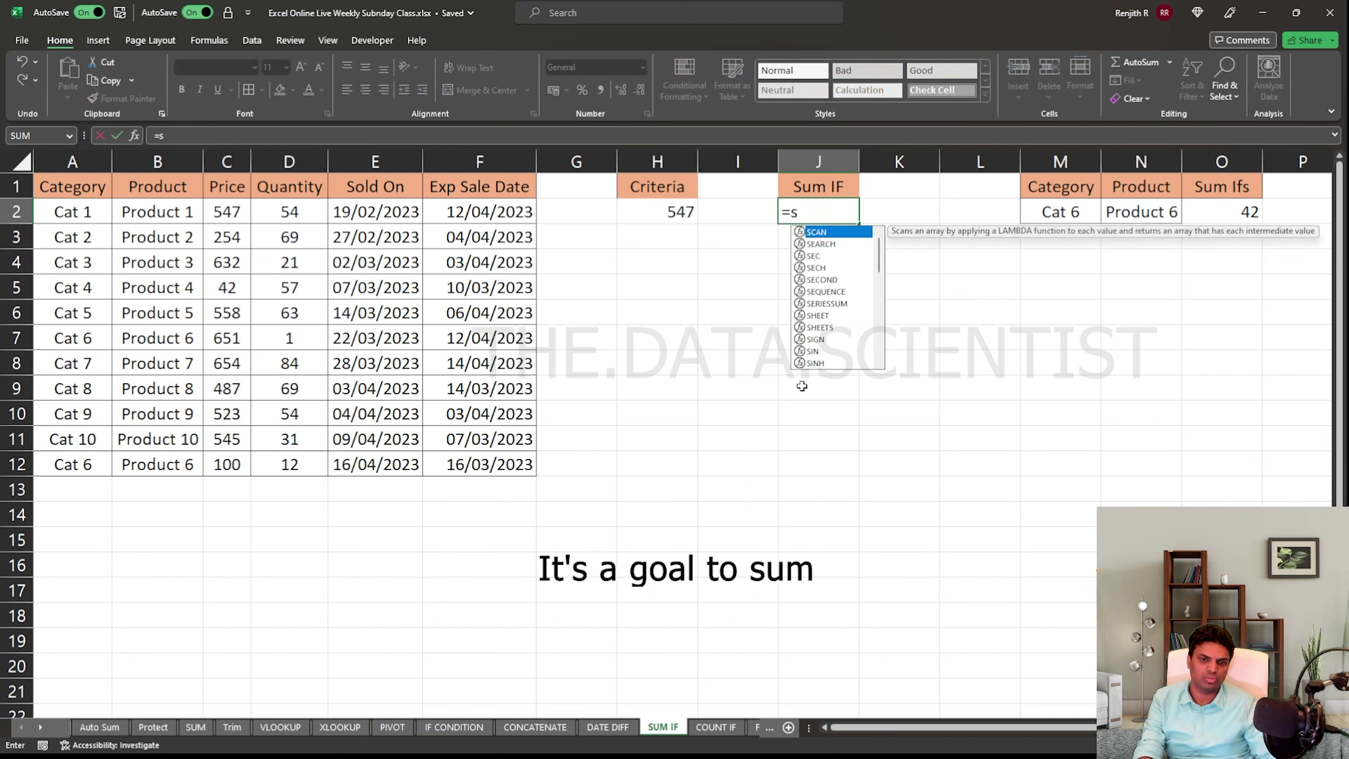
key("Escape")
type("=sumi")
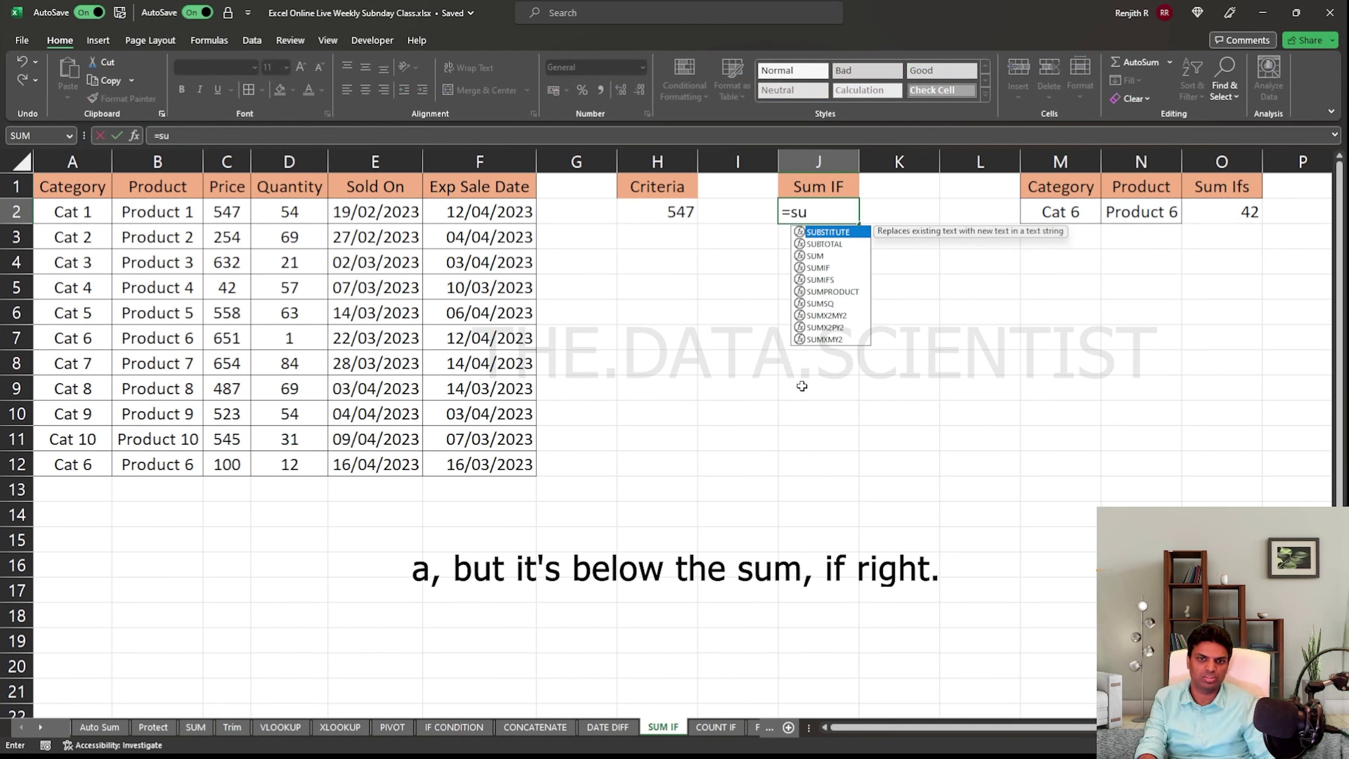
key("Tab")
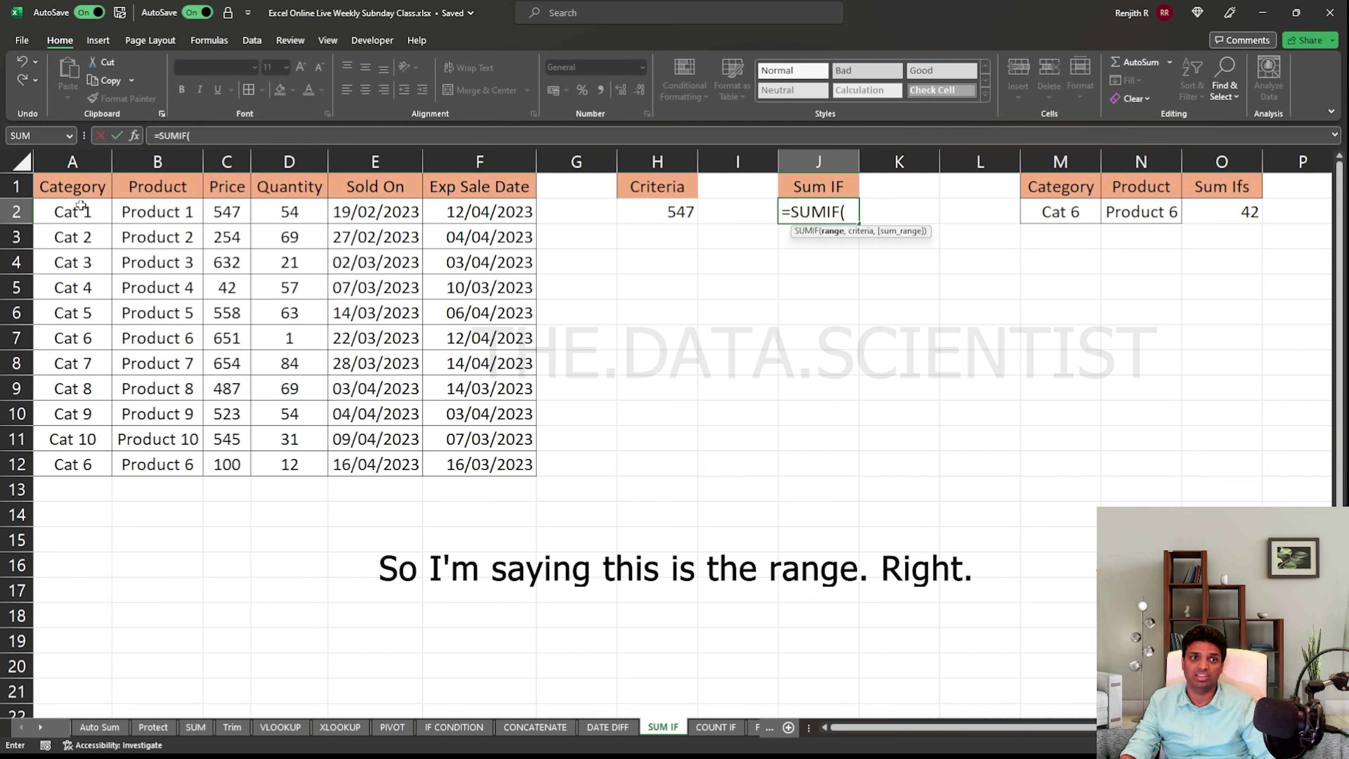
left_click_drag(81, 206, 81, 462)
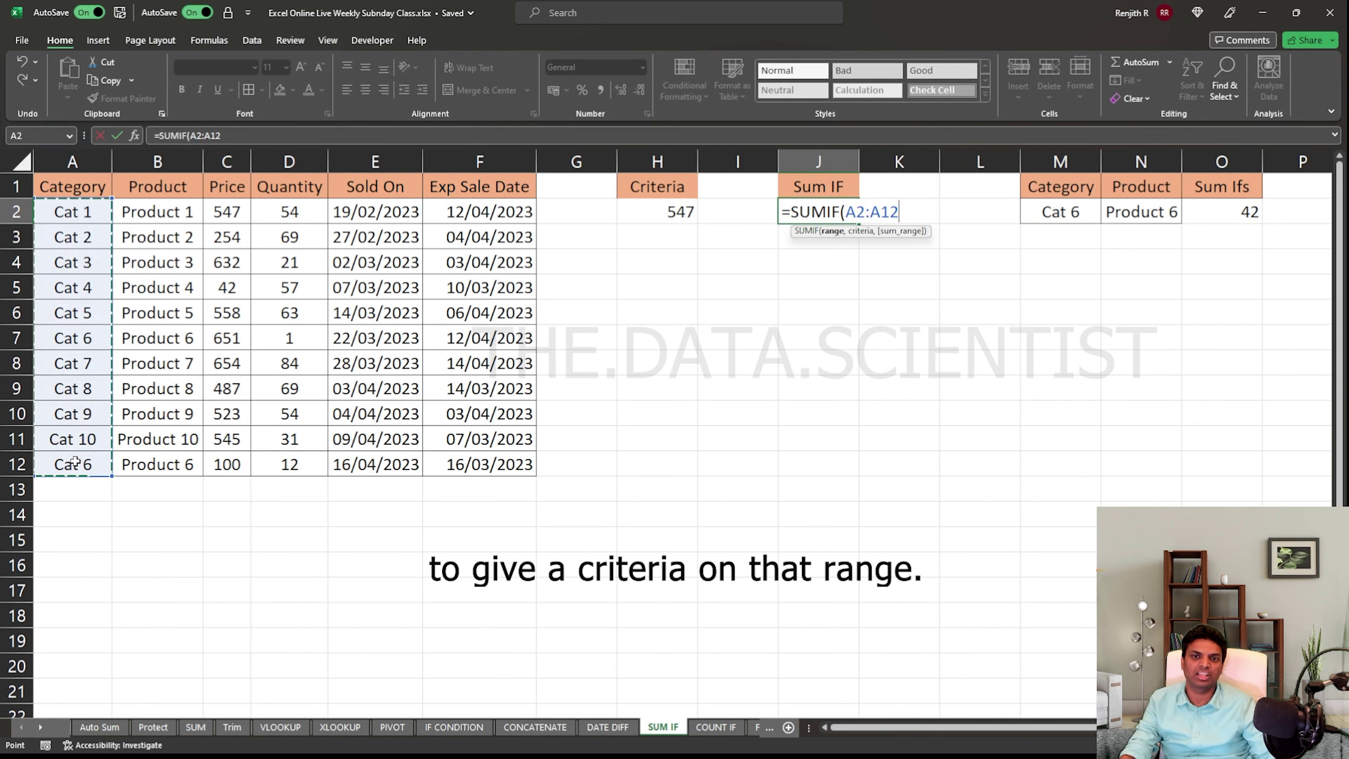
Enter =SUMIF(C2:C12,">500",D2:D12) in J2, giving a quantity total of 308
type("=sumif")
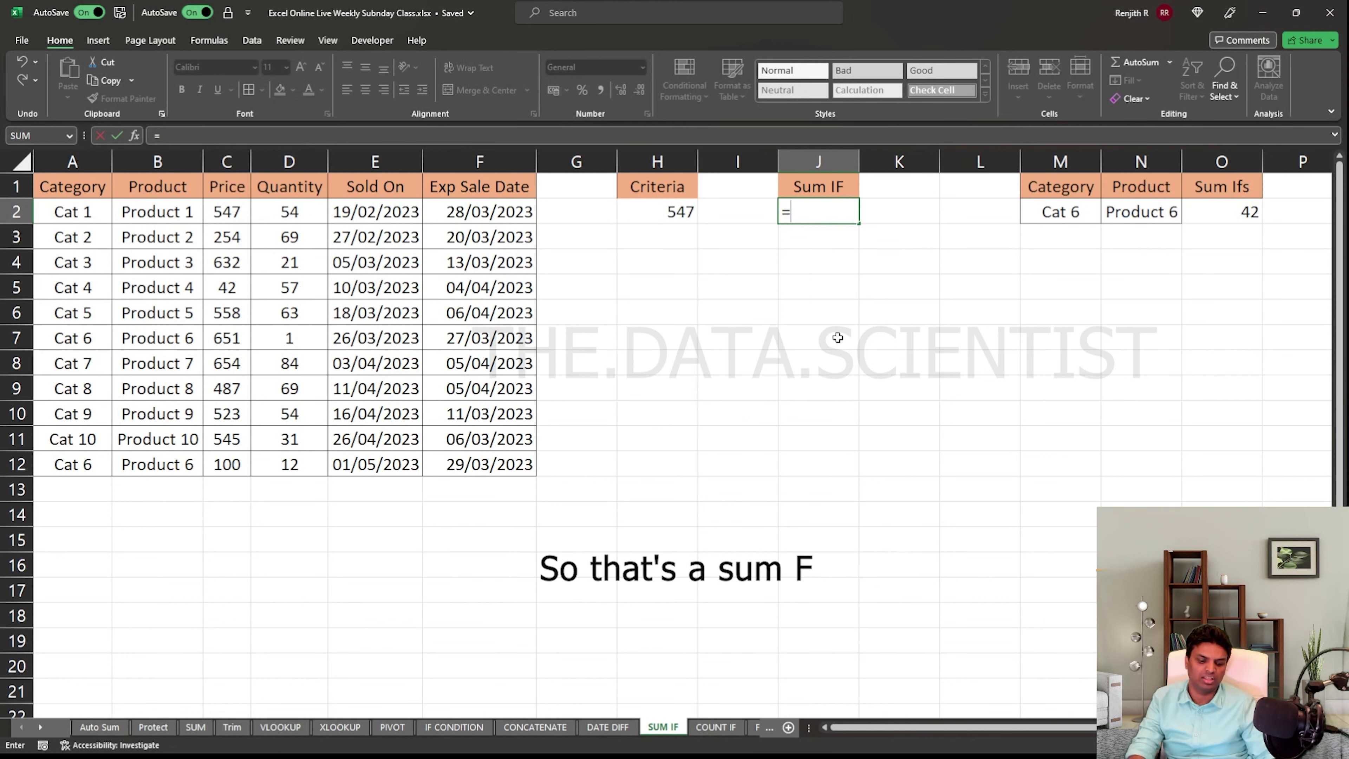
key("Tab")
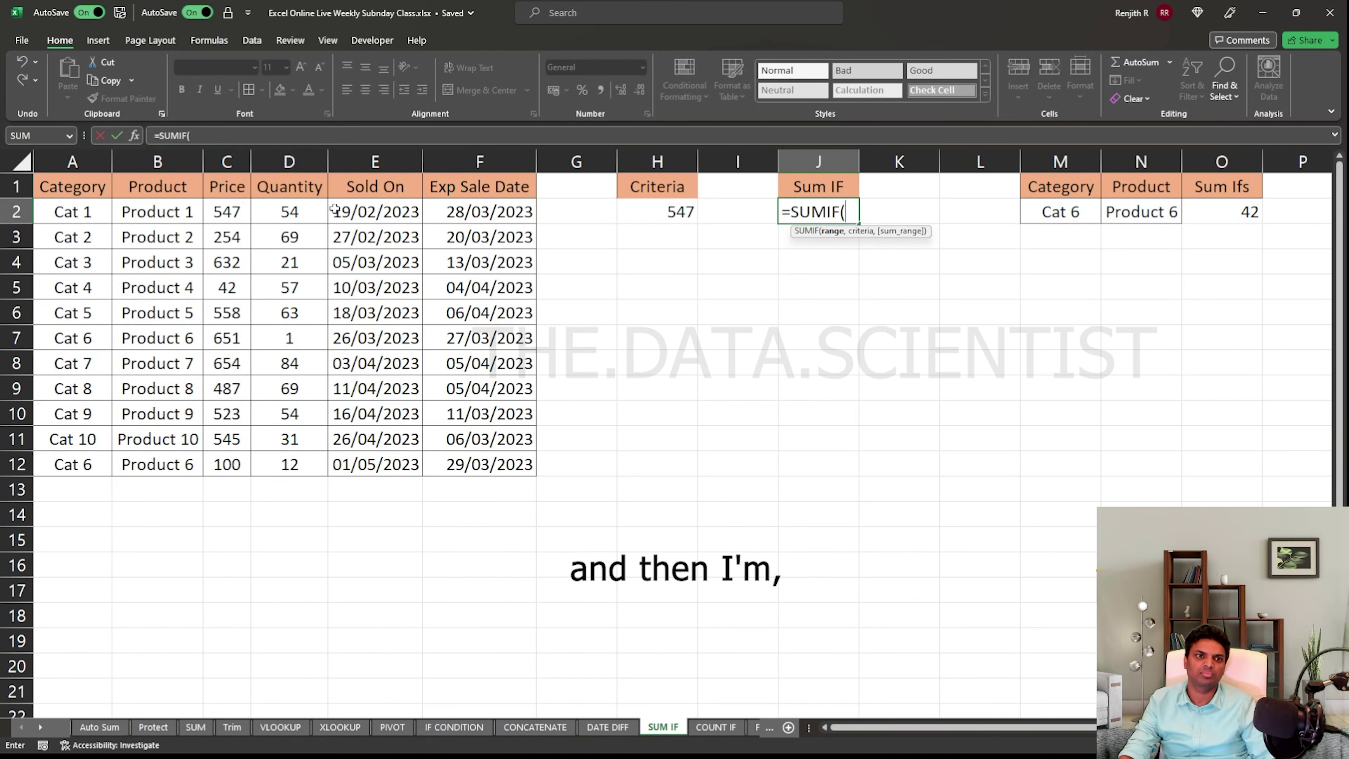
left_click_drag(234, 215, 233, 470)
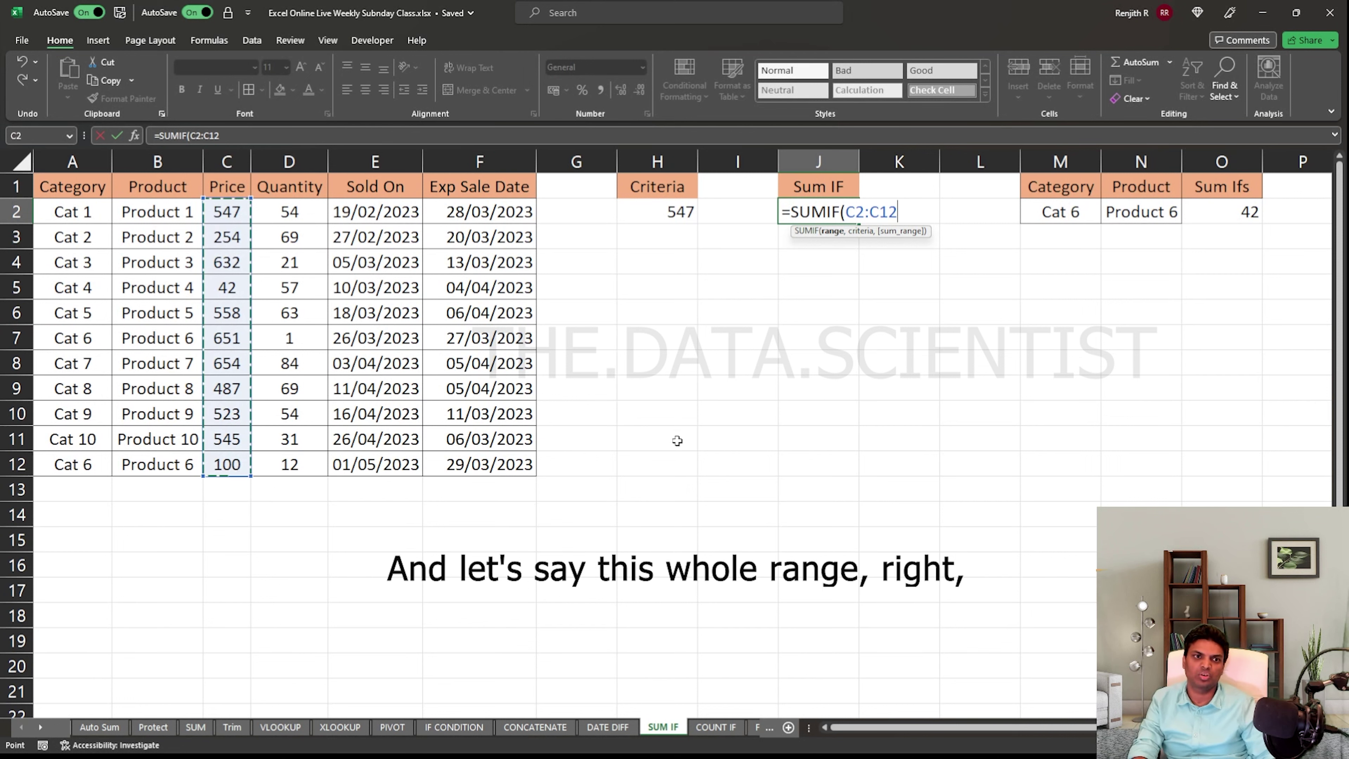
type(",")
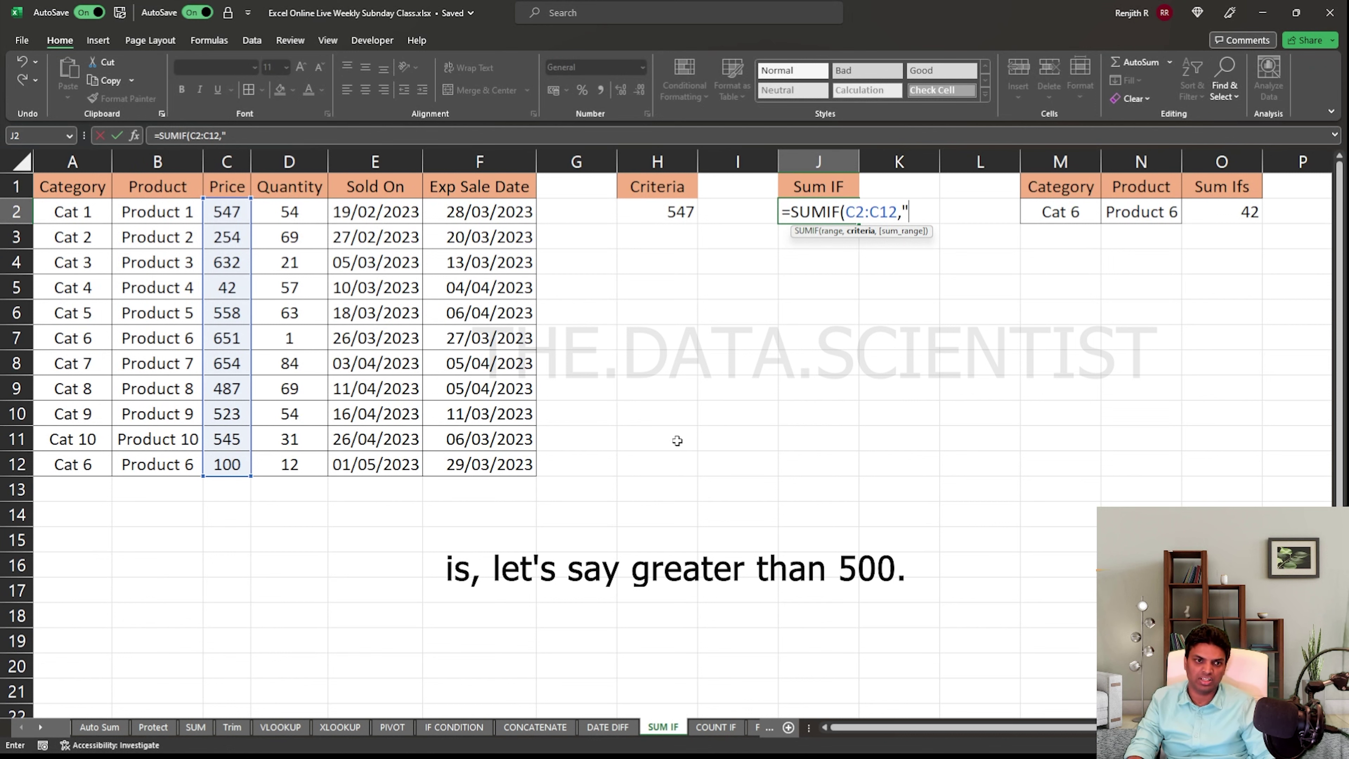
type("\">")
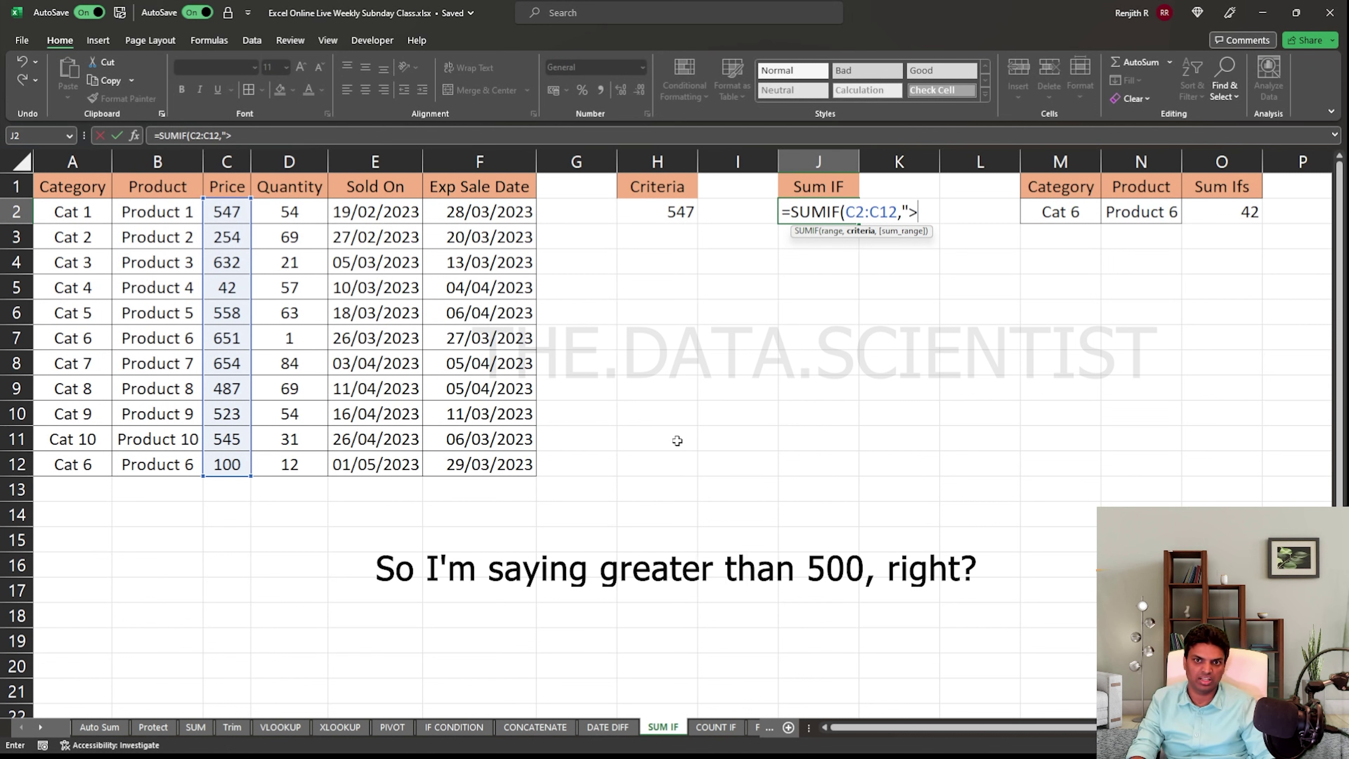
type("500,")
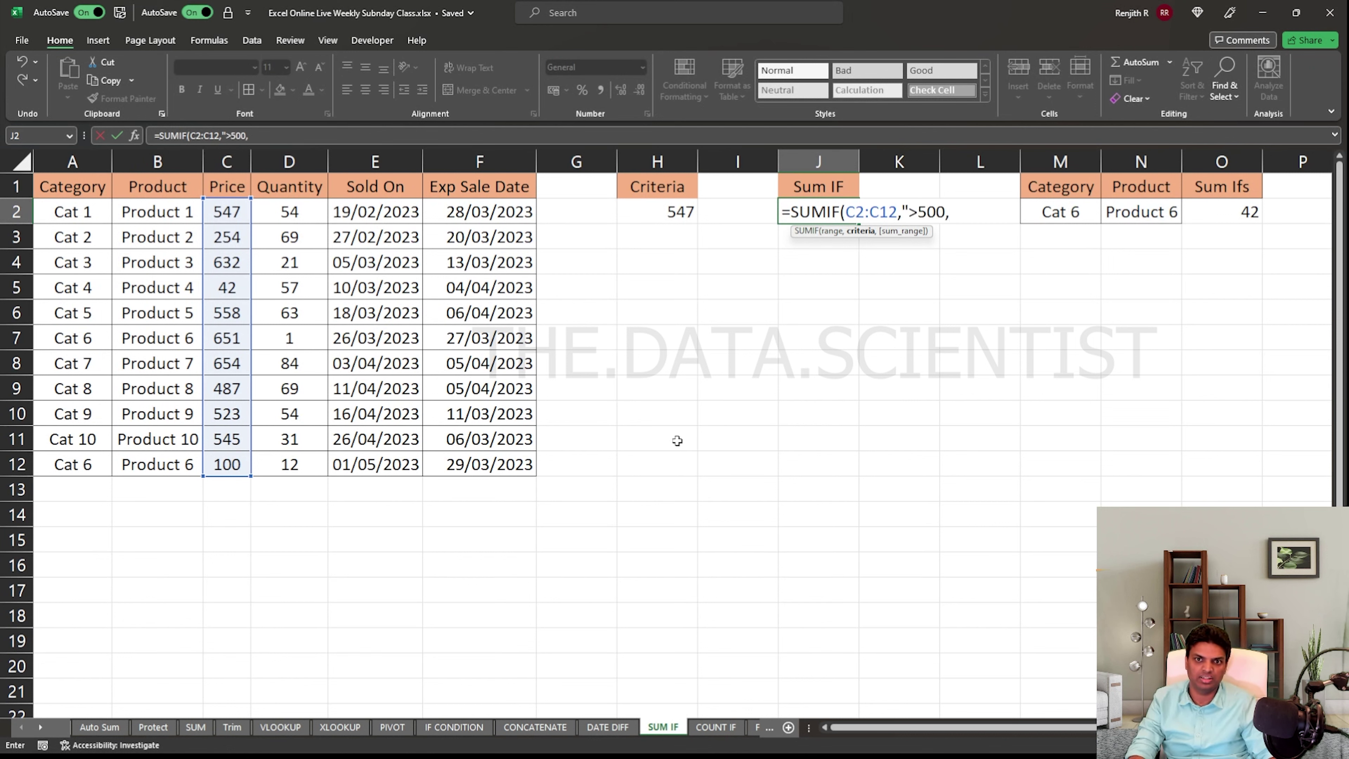
key("BackSpace")
type("\",")
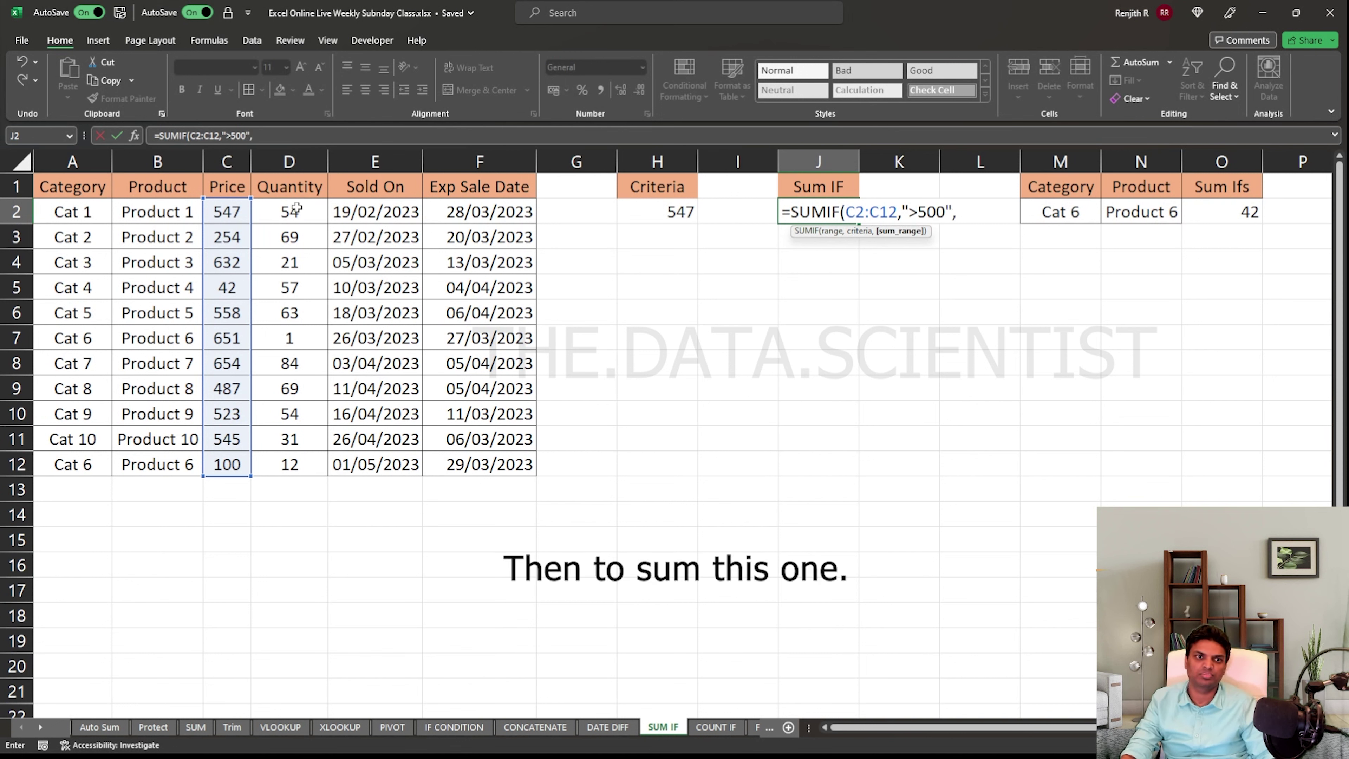
left_click_drag(305, 213, 310, 456)
key("Return")
key("Up")
key("F2")
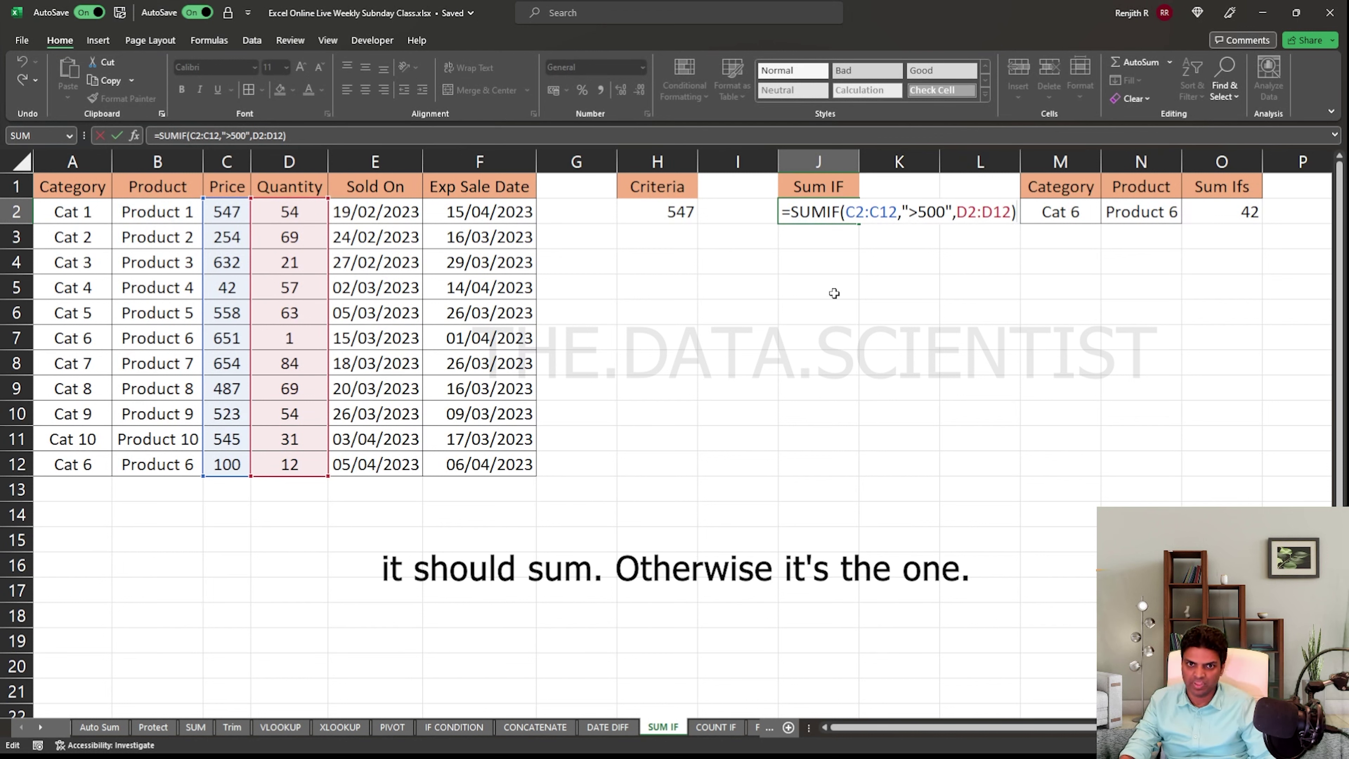
key("Escape")
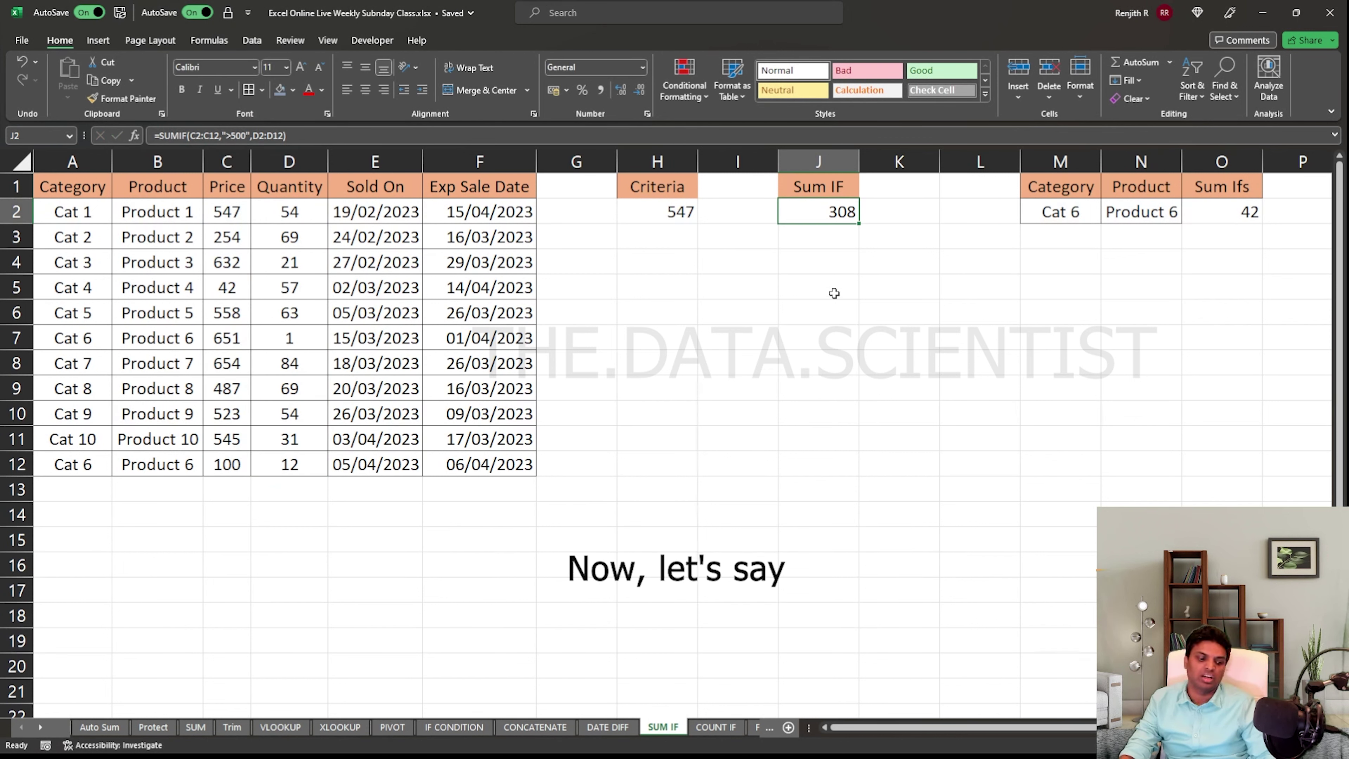
Drop the D2:D12 sum range so J2 reads =SUMIF(C2:C12,">500"), giving 4110
key("F2")
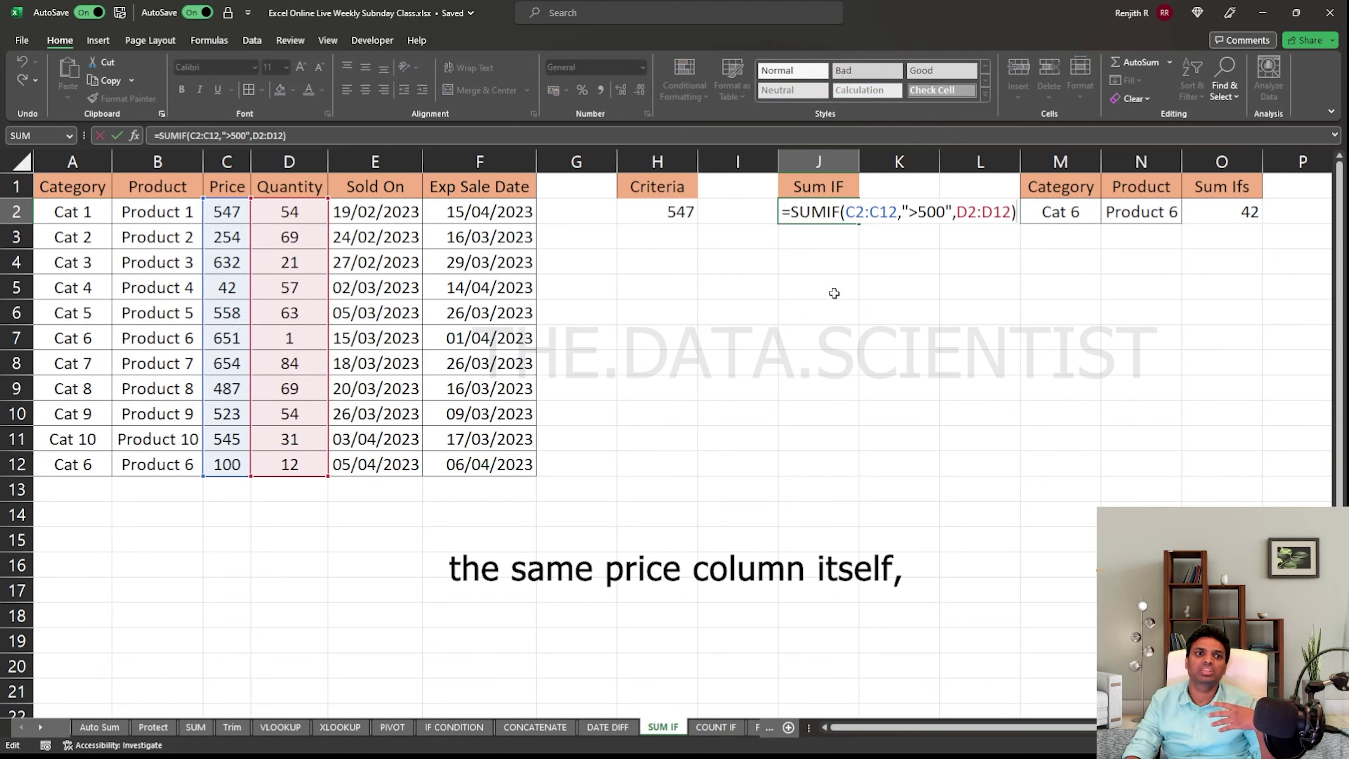
key("BackSpace")
key("BackSpace")
key("BackSpace")
key("BackSpace")
key("BackSpace")
key("BackSpace")
key("BackSpace")
key("BackSpace")
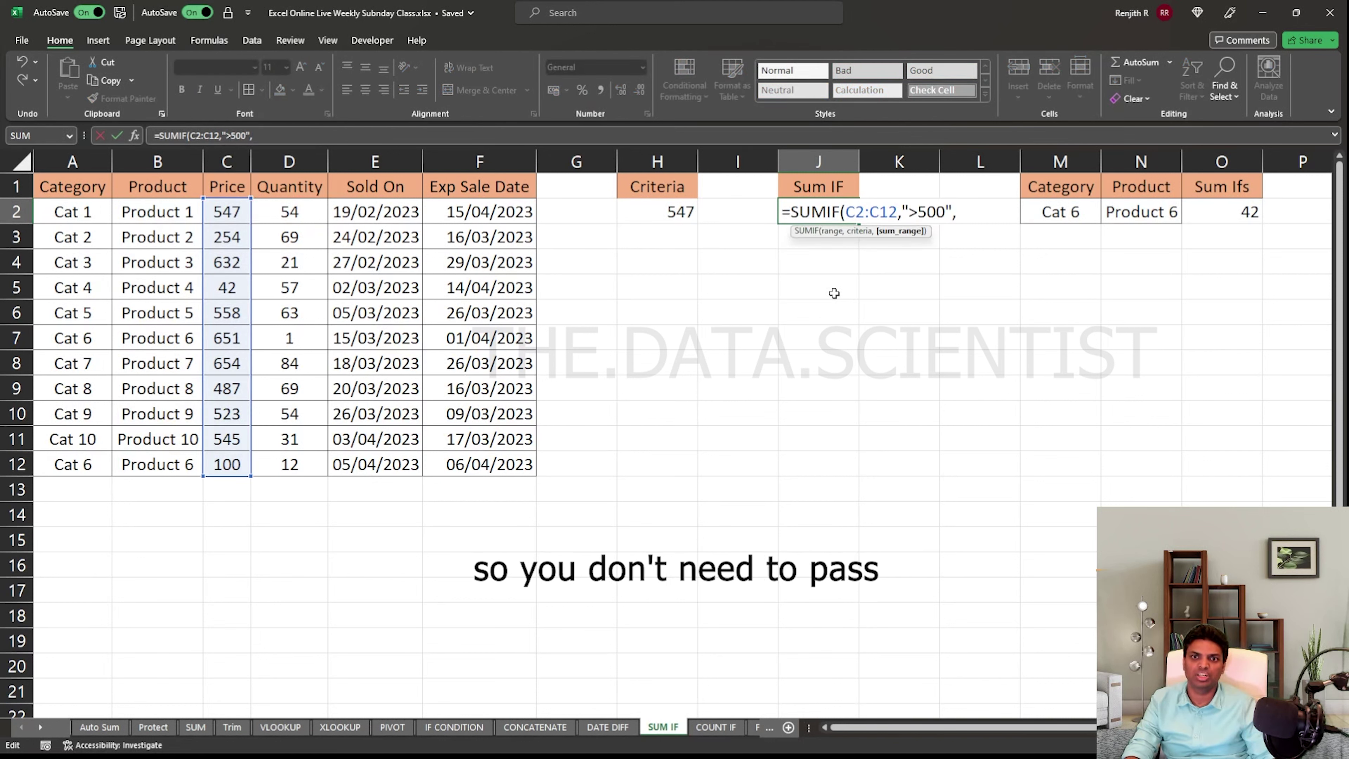
type(")")
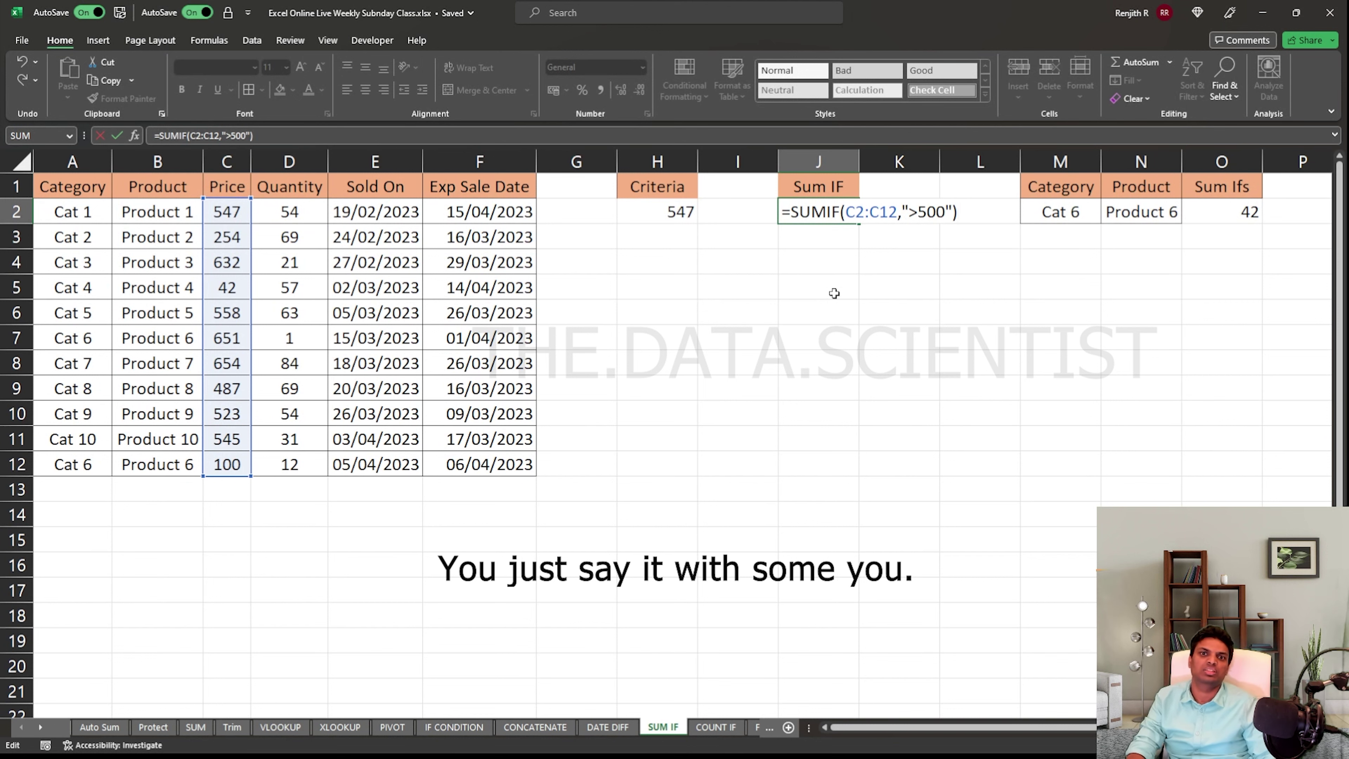
key("ctrl+Return")
key("F2")
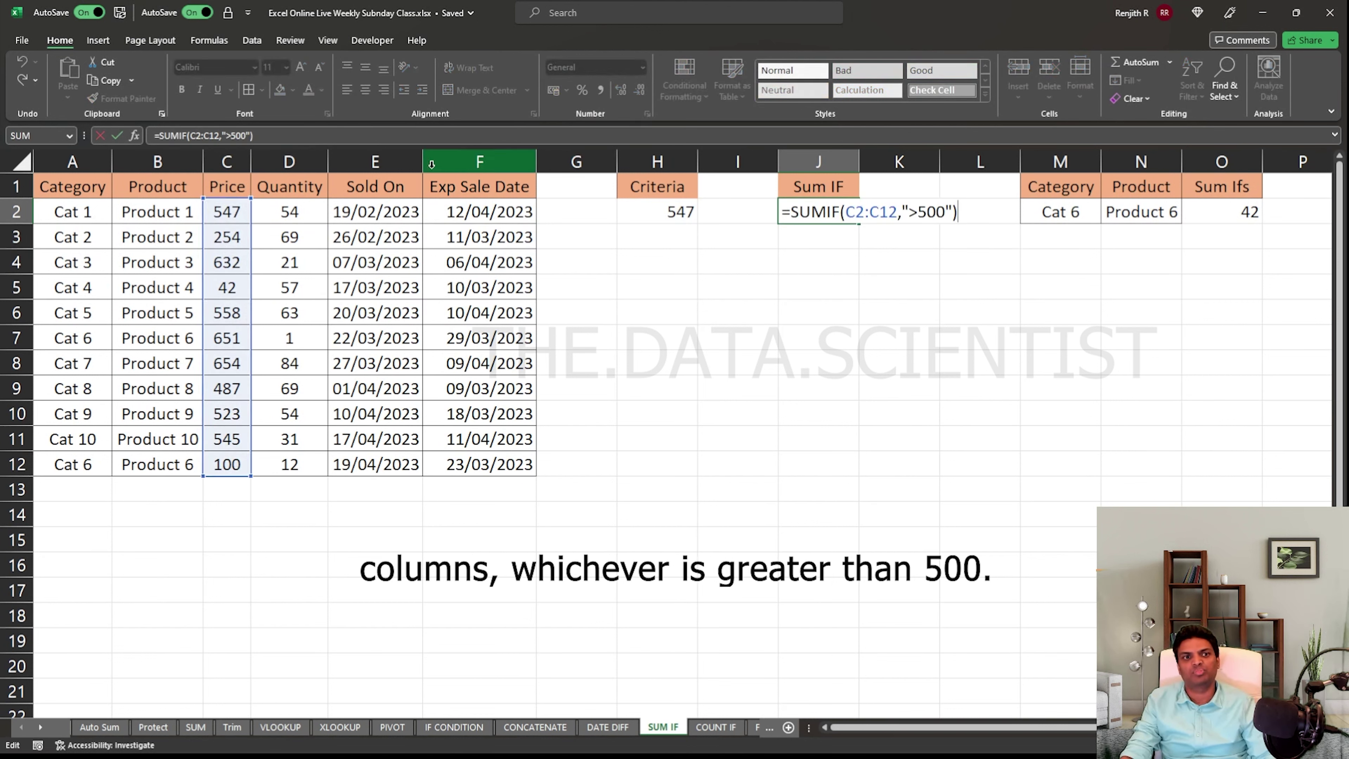
key("ctrl+Return")
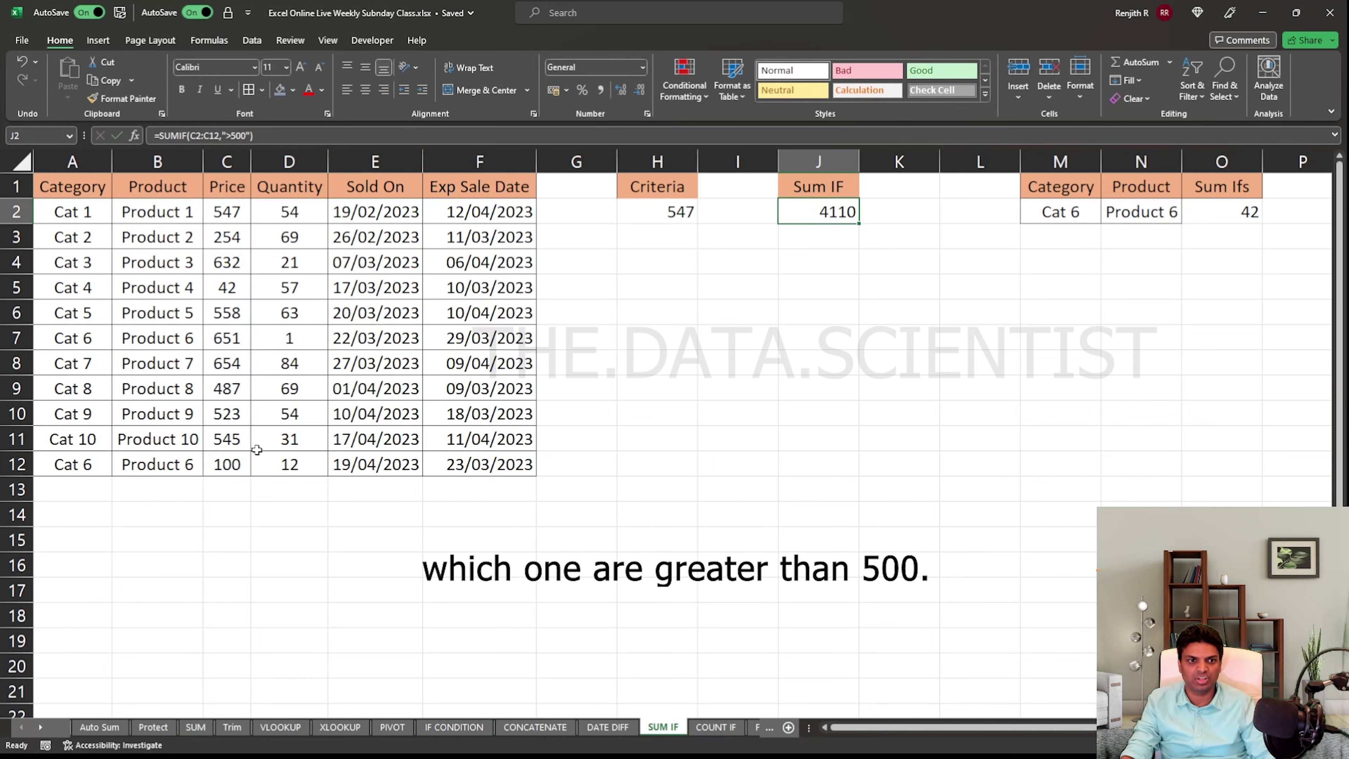
Select the prices 545, 523 and 654 to verify the total
left_click(231, 433)
left_click(228, 412, "ctrl")
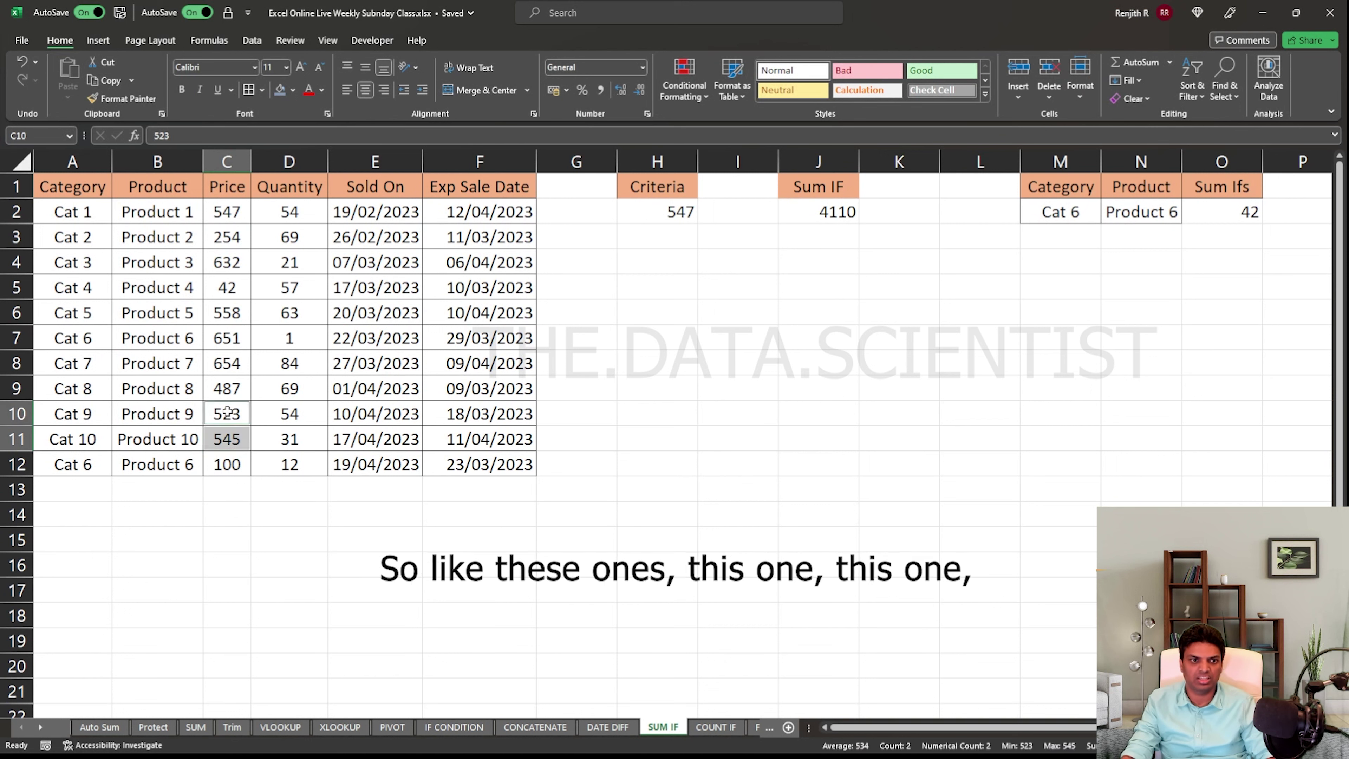
left_click(230, 365, "ctrl")
left_click(228, 341, "ctrl")
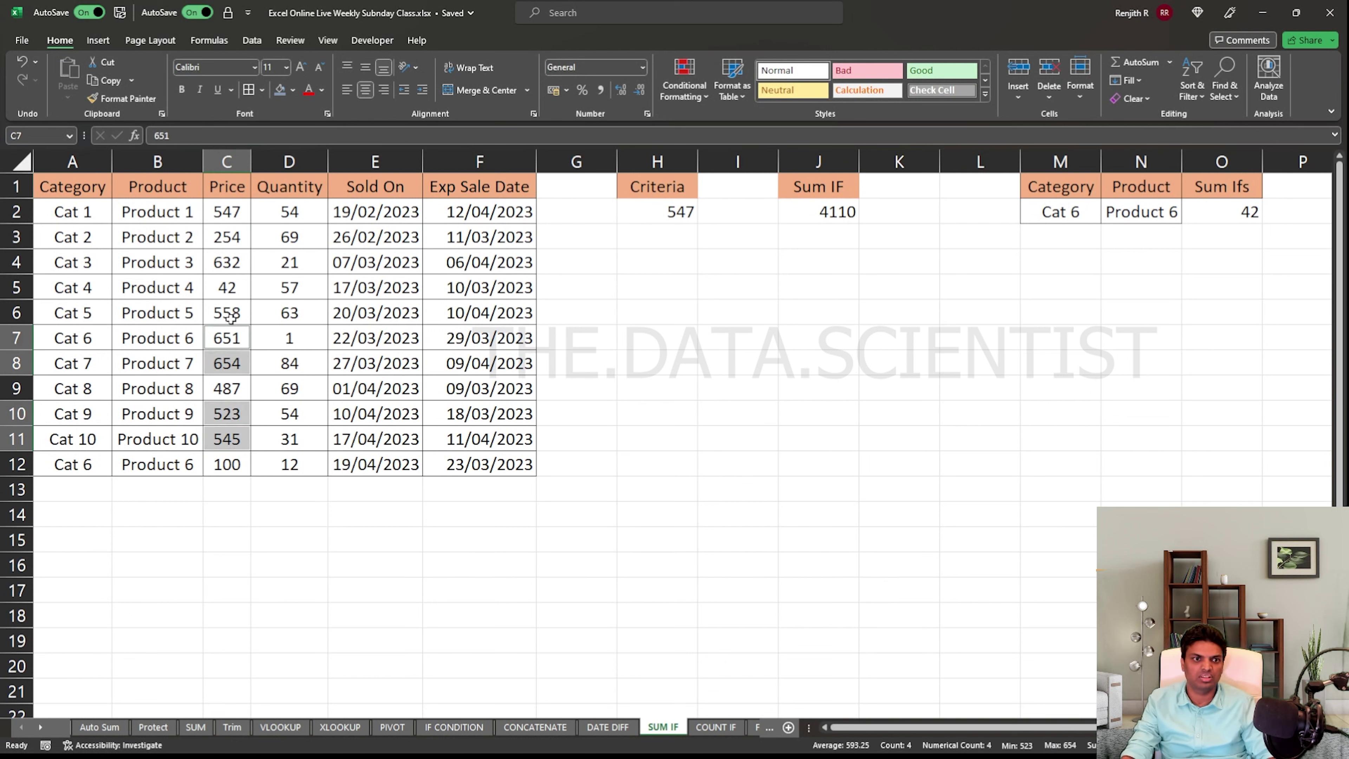
left_click(231, 315, "ctrl")
left_click(229, 271, "ctrl")
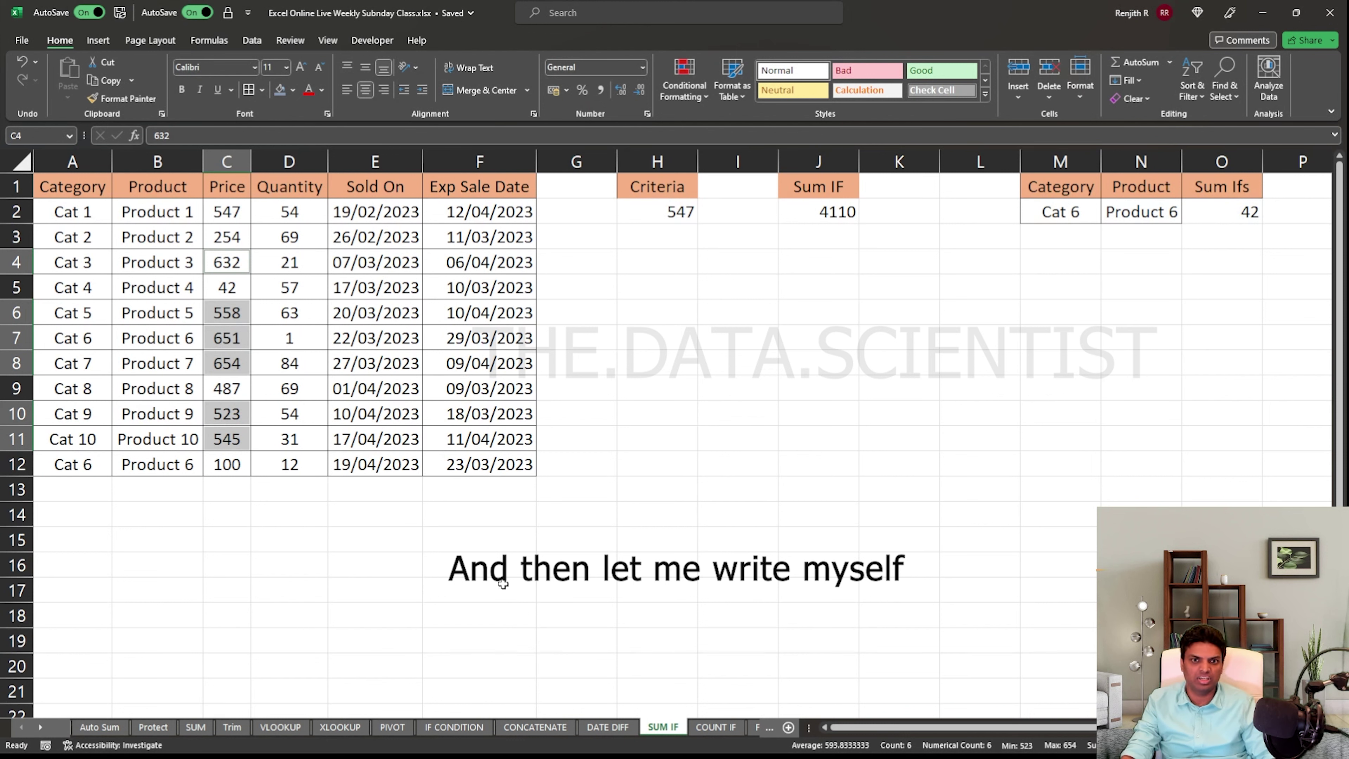
mouse_move(505, 757)
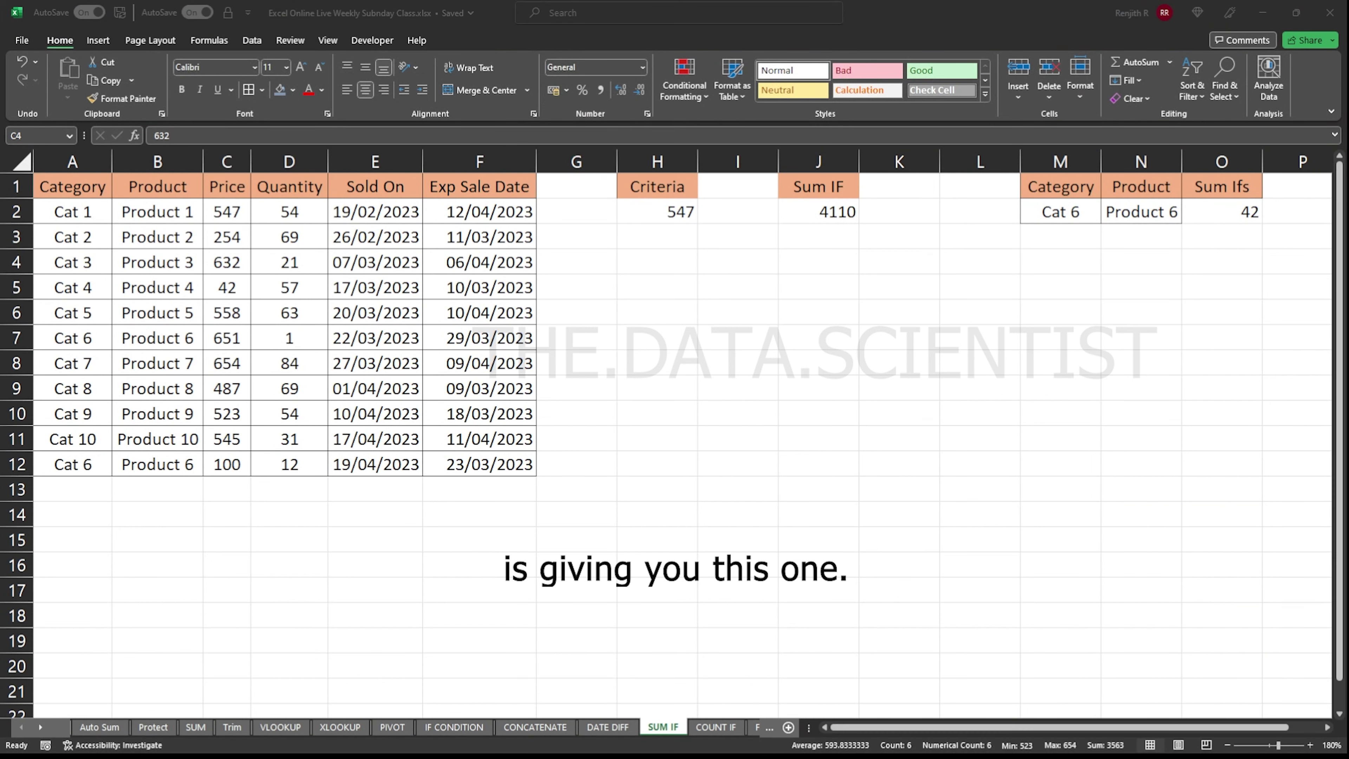
left_click(227, 211, "ctrl")
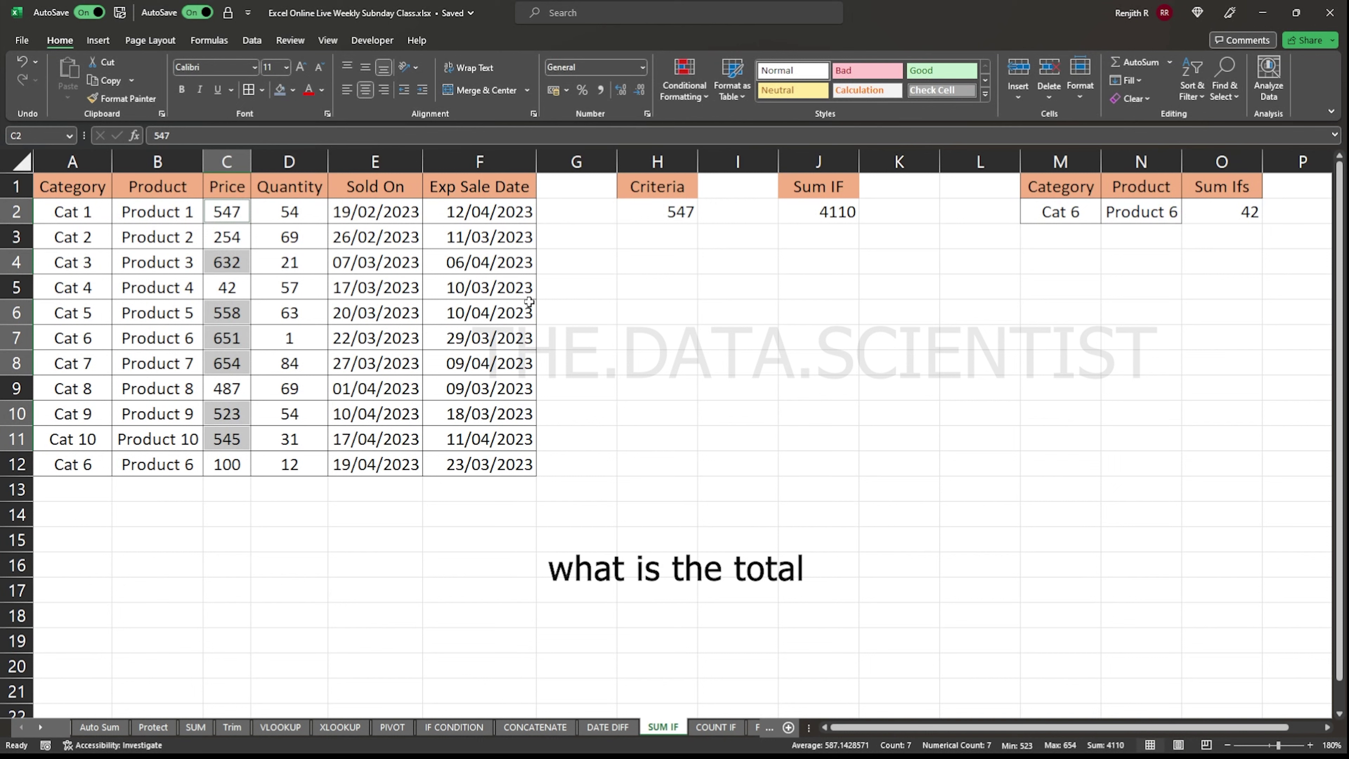
mouse_move(1116, 756)
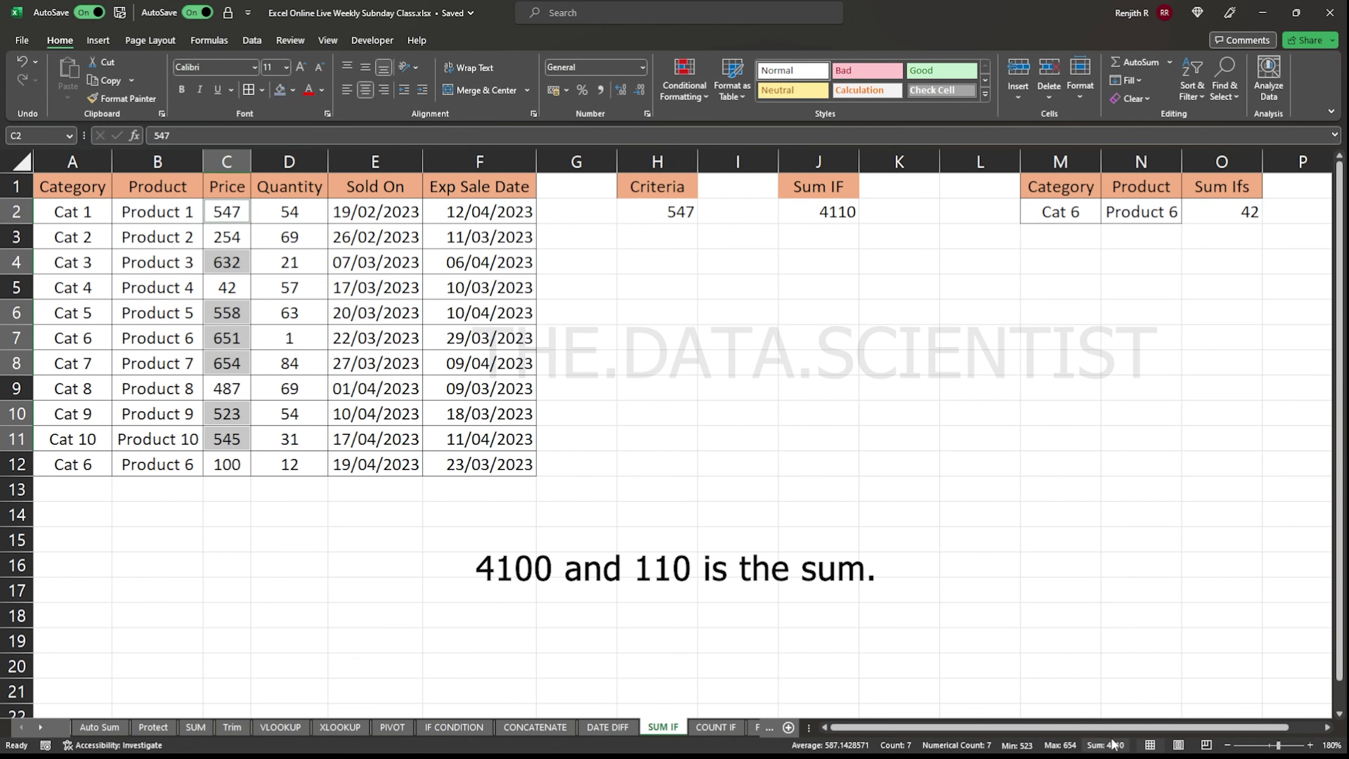
double_click(846, 216)
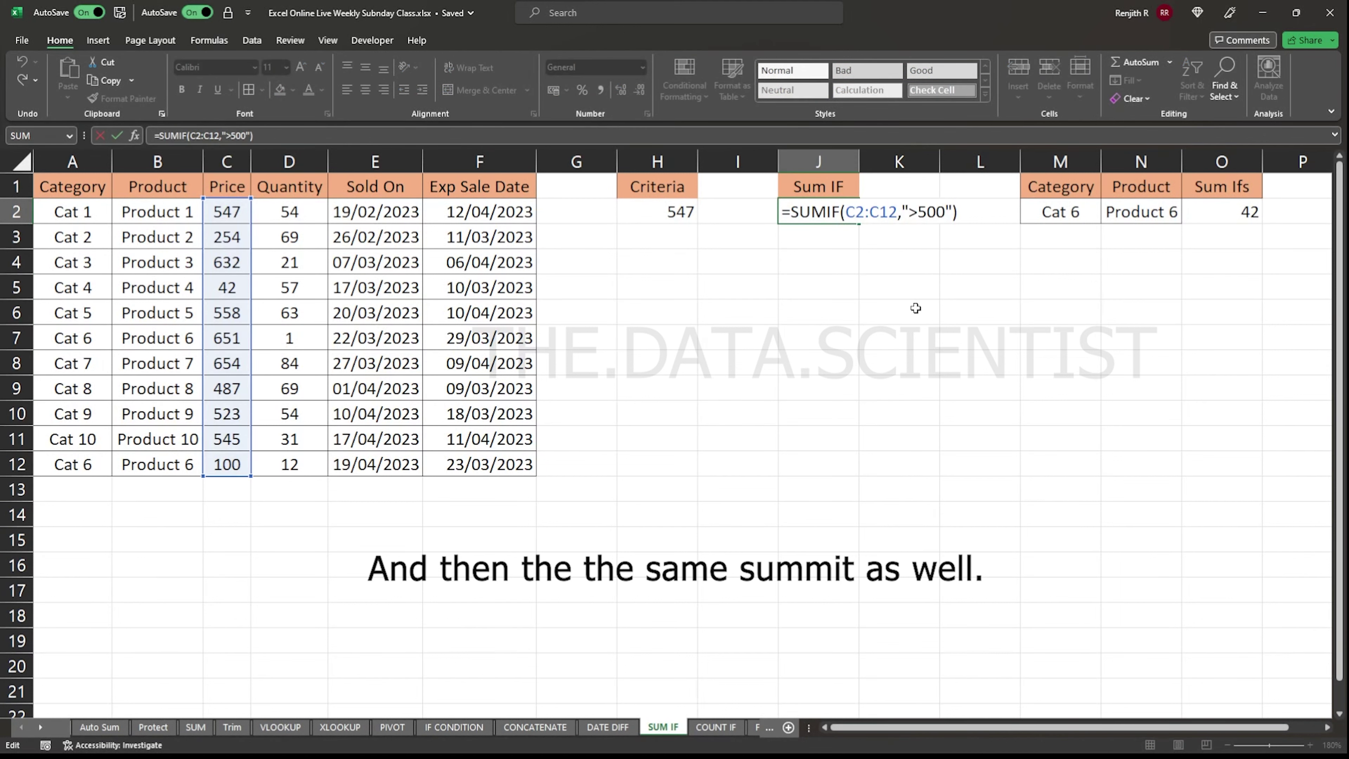
key("Escape")
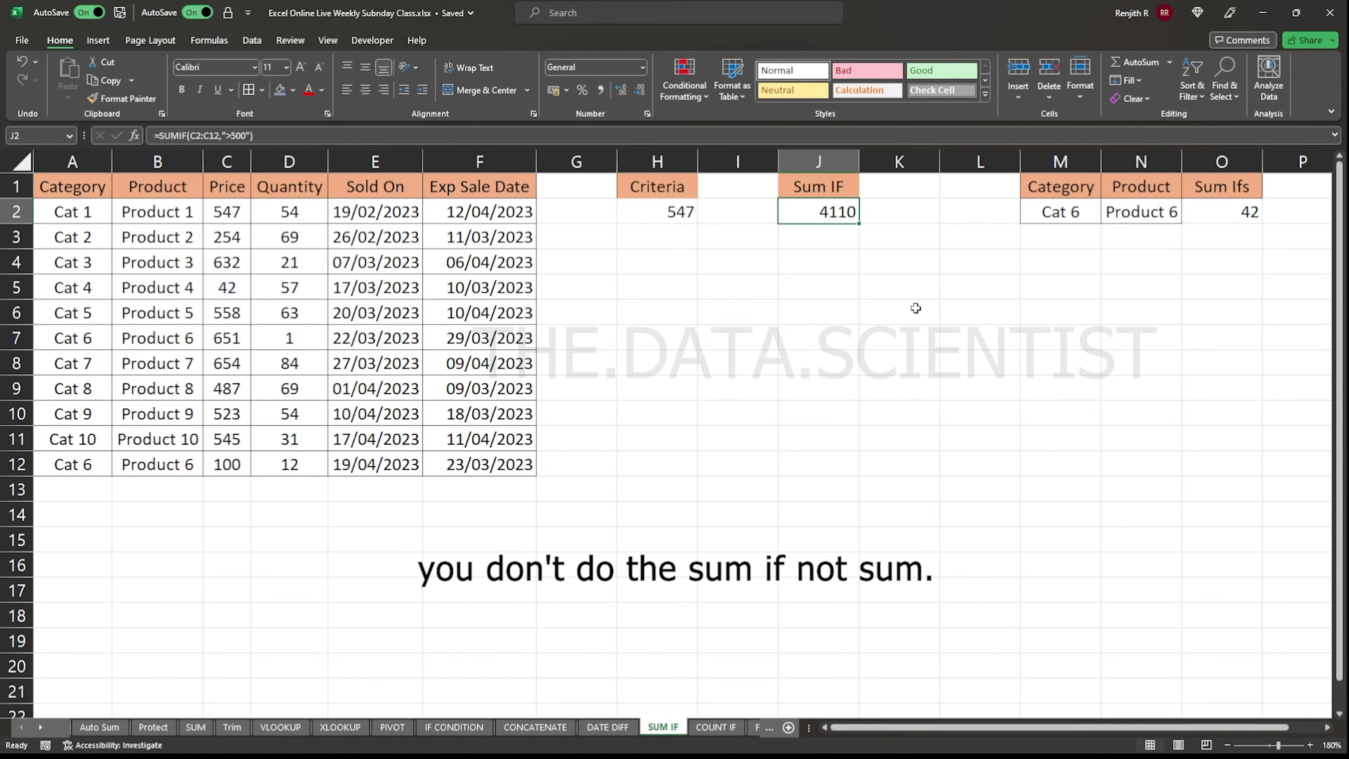
key("Right")
key("Right")
key("Right")
key("Right")
key("Right")
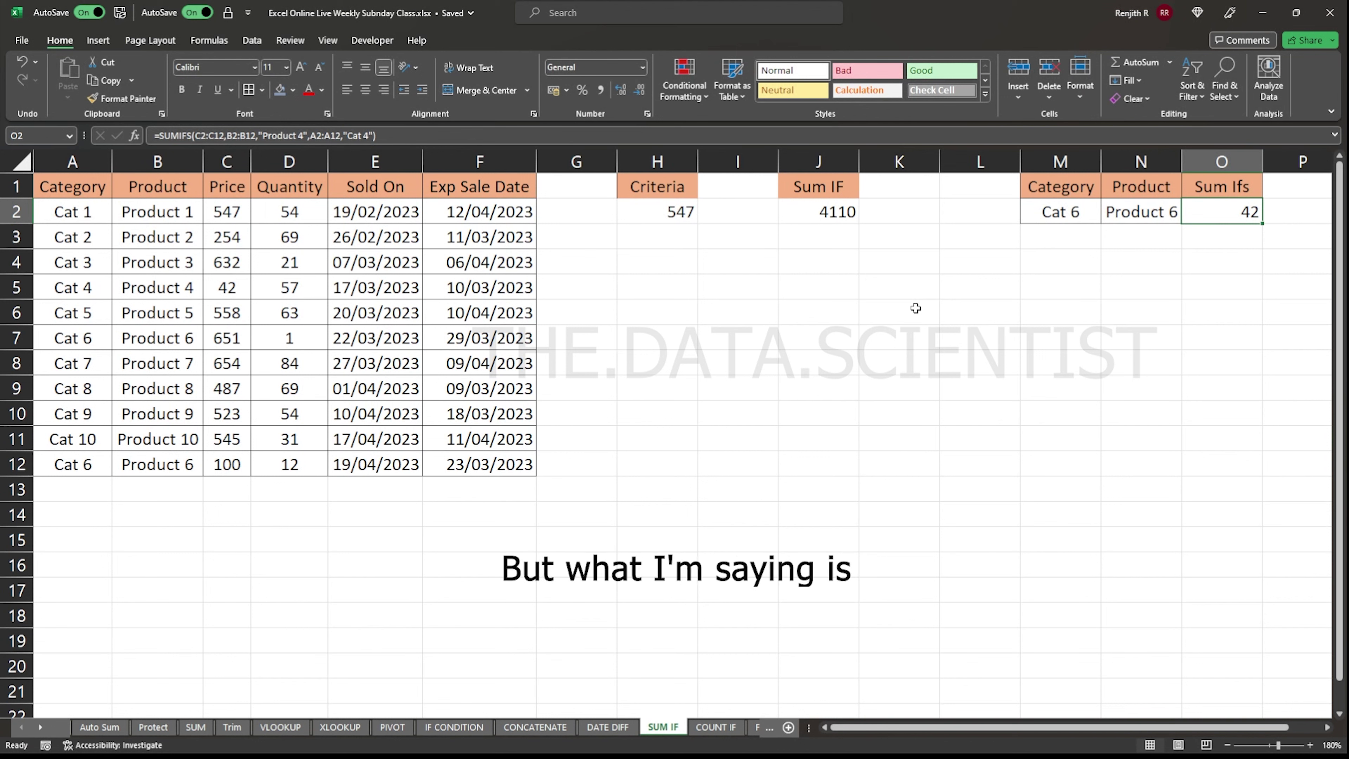
key("Left")
key("Left")
key("Right")
key("Right")
key("Left")
key("Left")
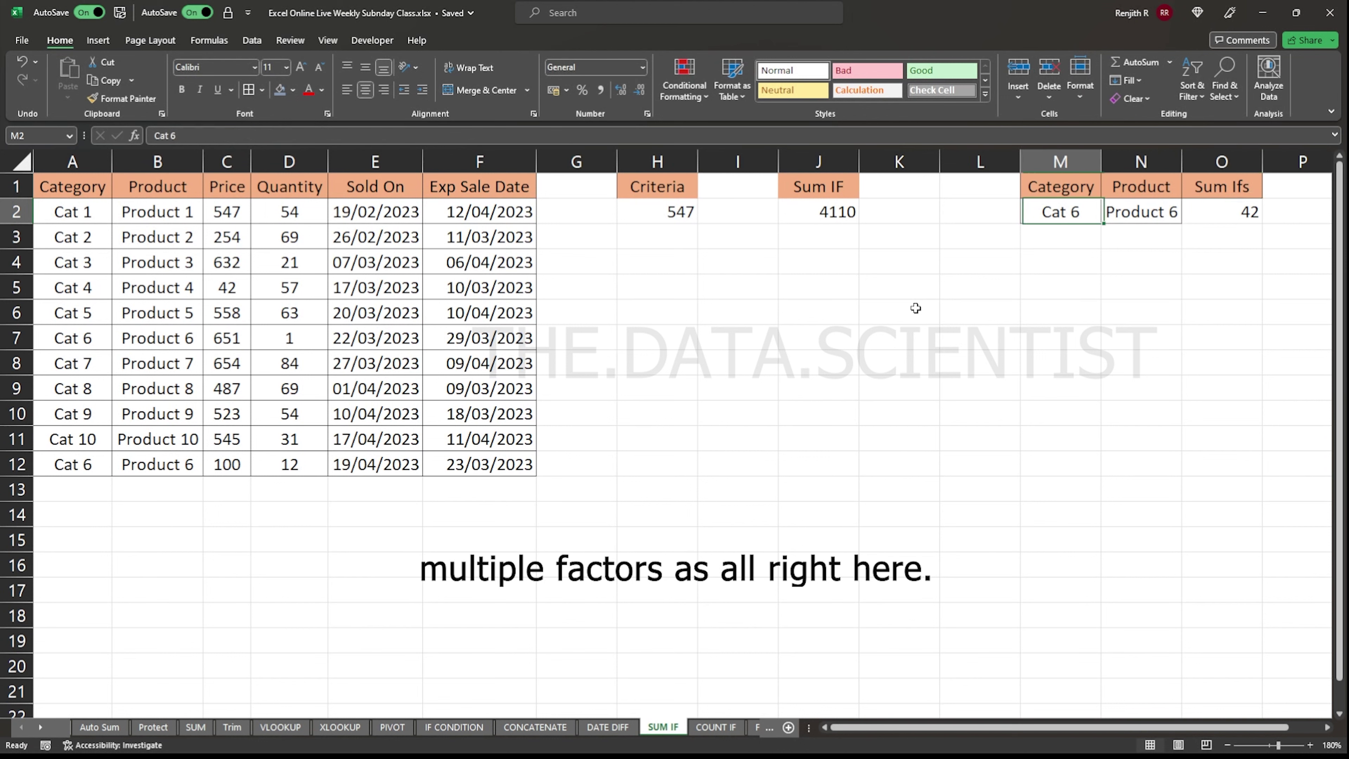
key("Right")
key("Right")
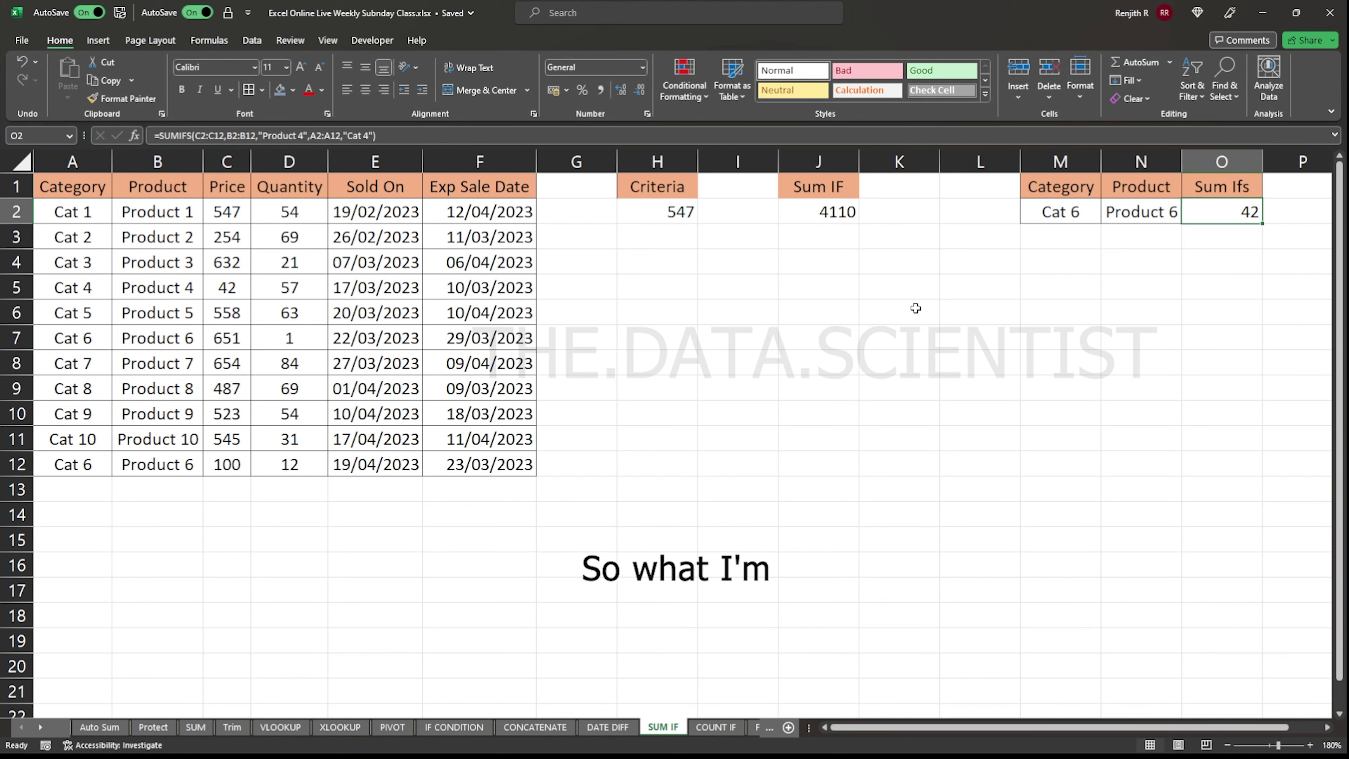
Rebuild O2 as =SUMIFS(C2:C12,B2:B12,N2,A2:A12,M2) for Product 6 and Cat 6
key("Delete")
type("=sumifs")
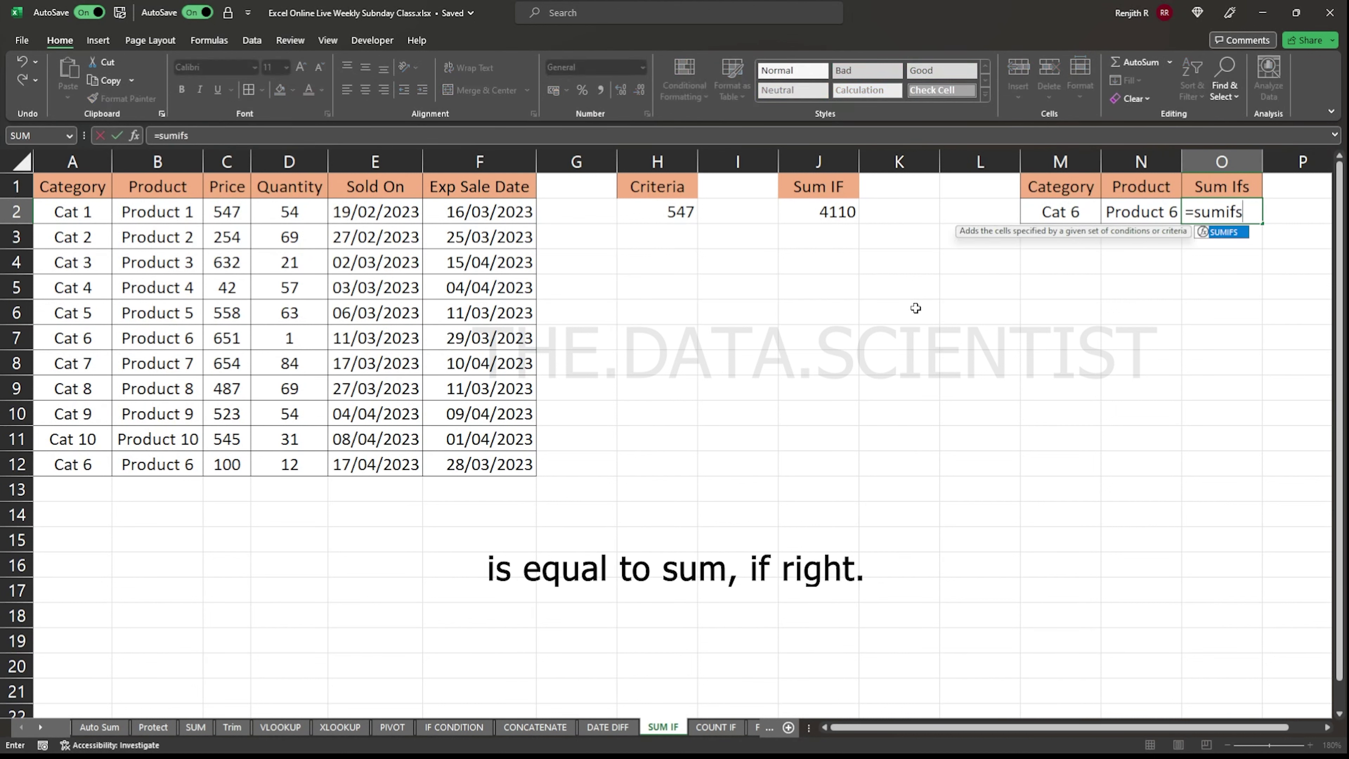
key("Tab")
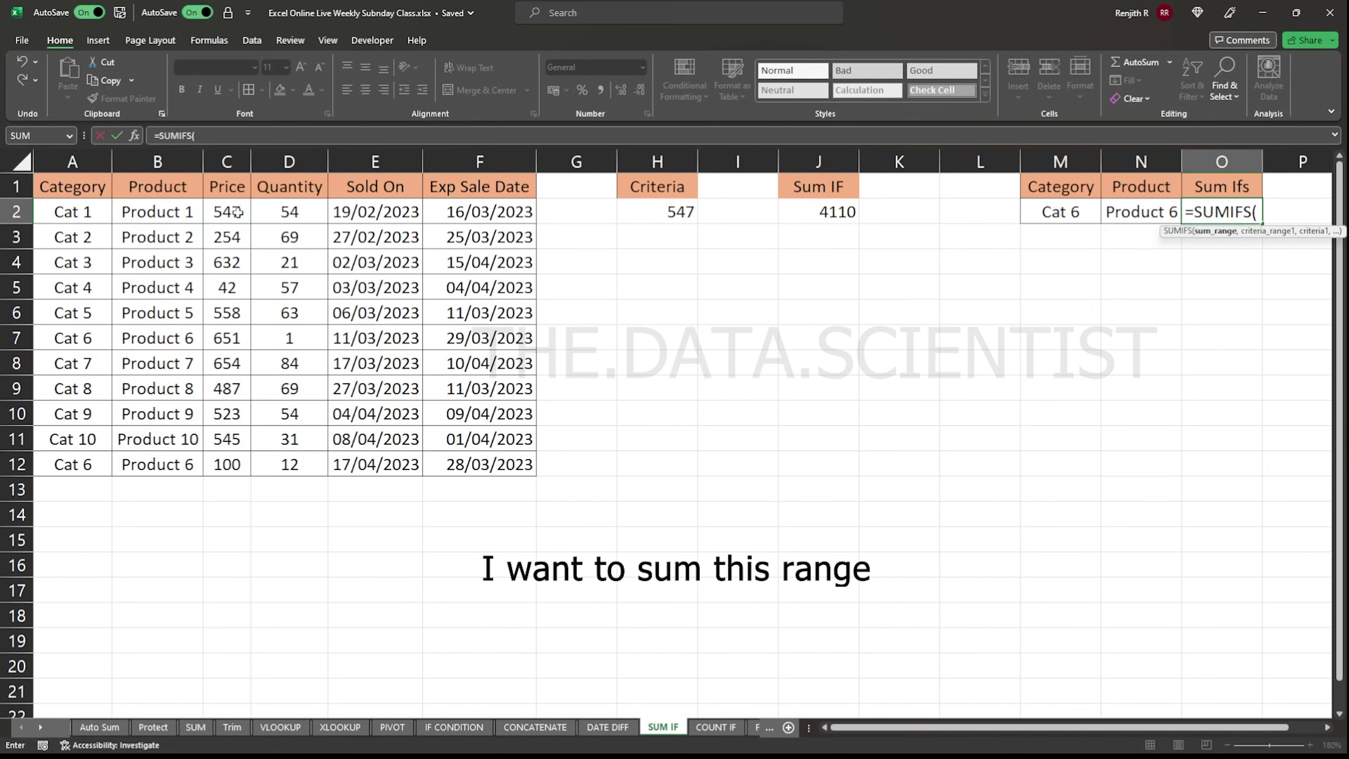
left_click_drag(238, 212, 228, 465)
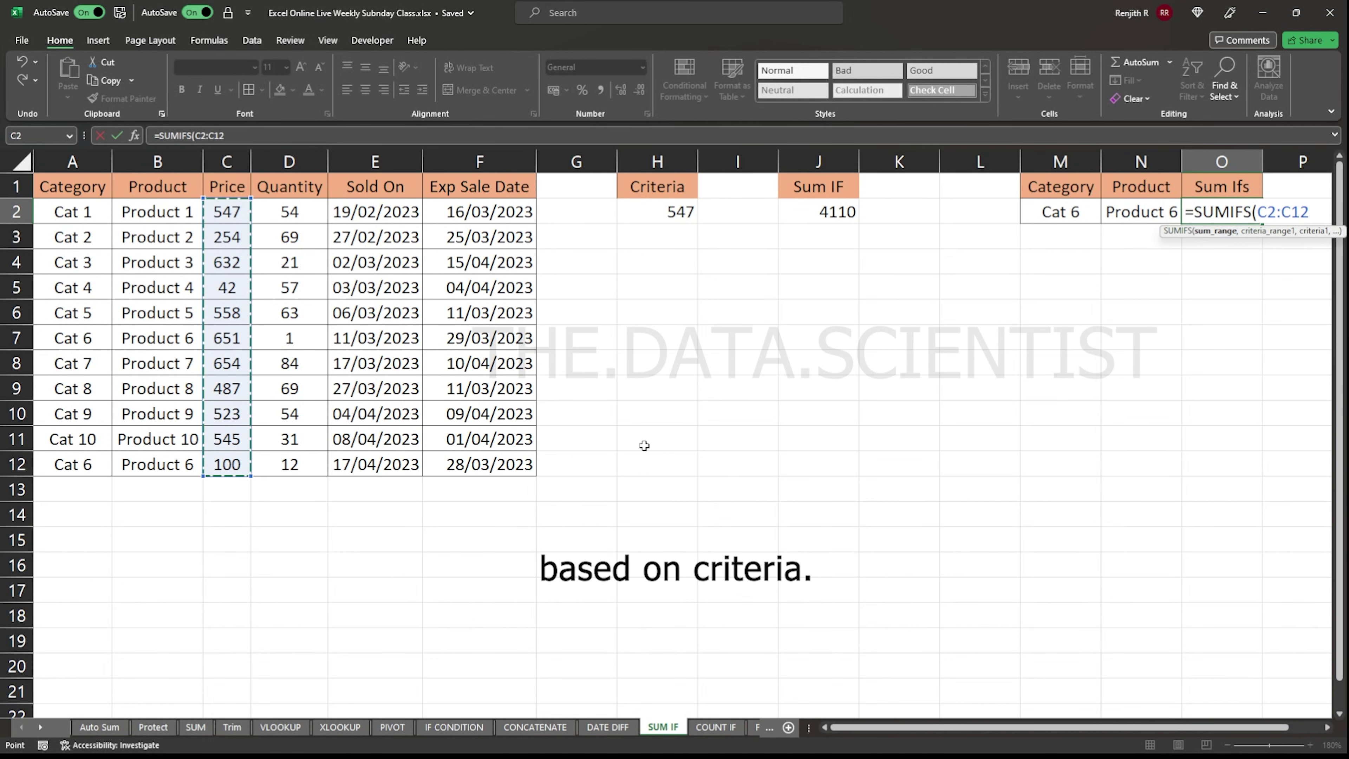
type(",")
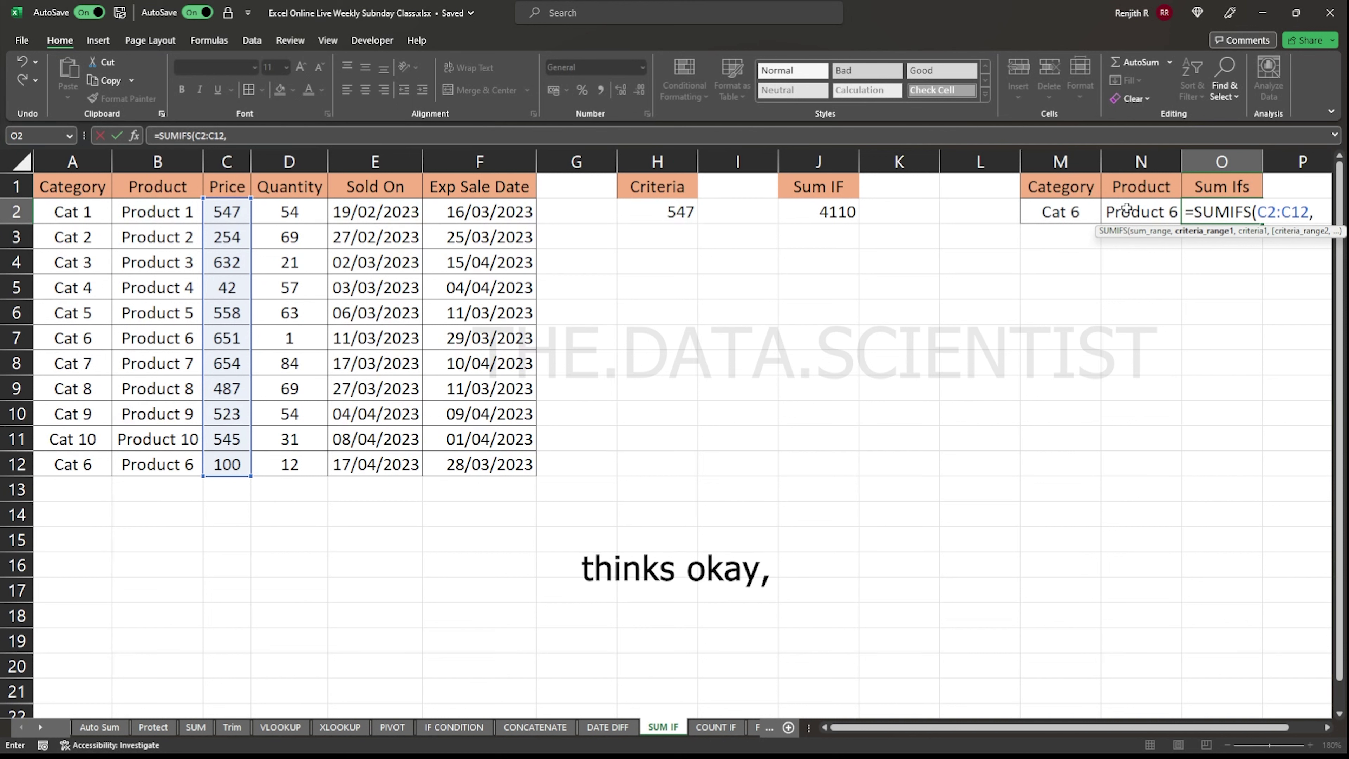
left_click_drag(176, 212, 175, 471)
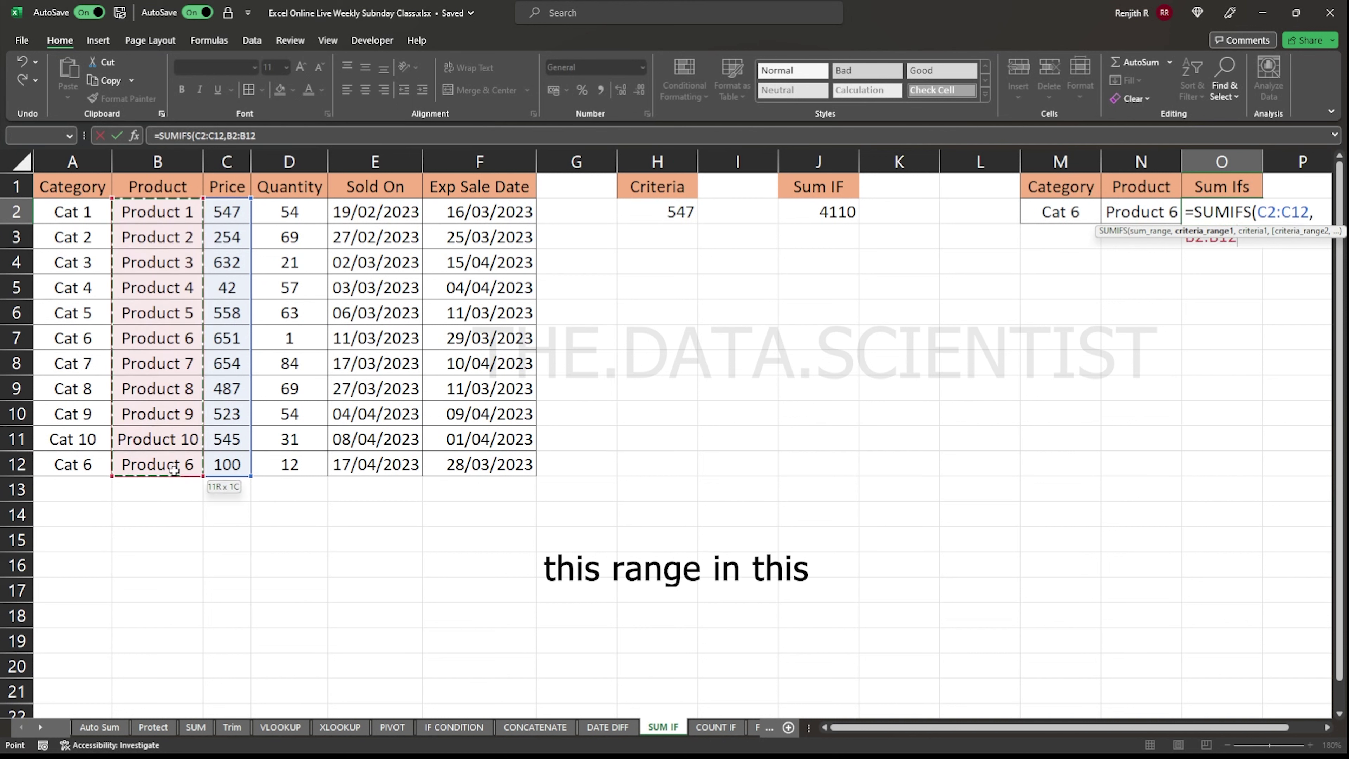
type(",")
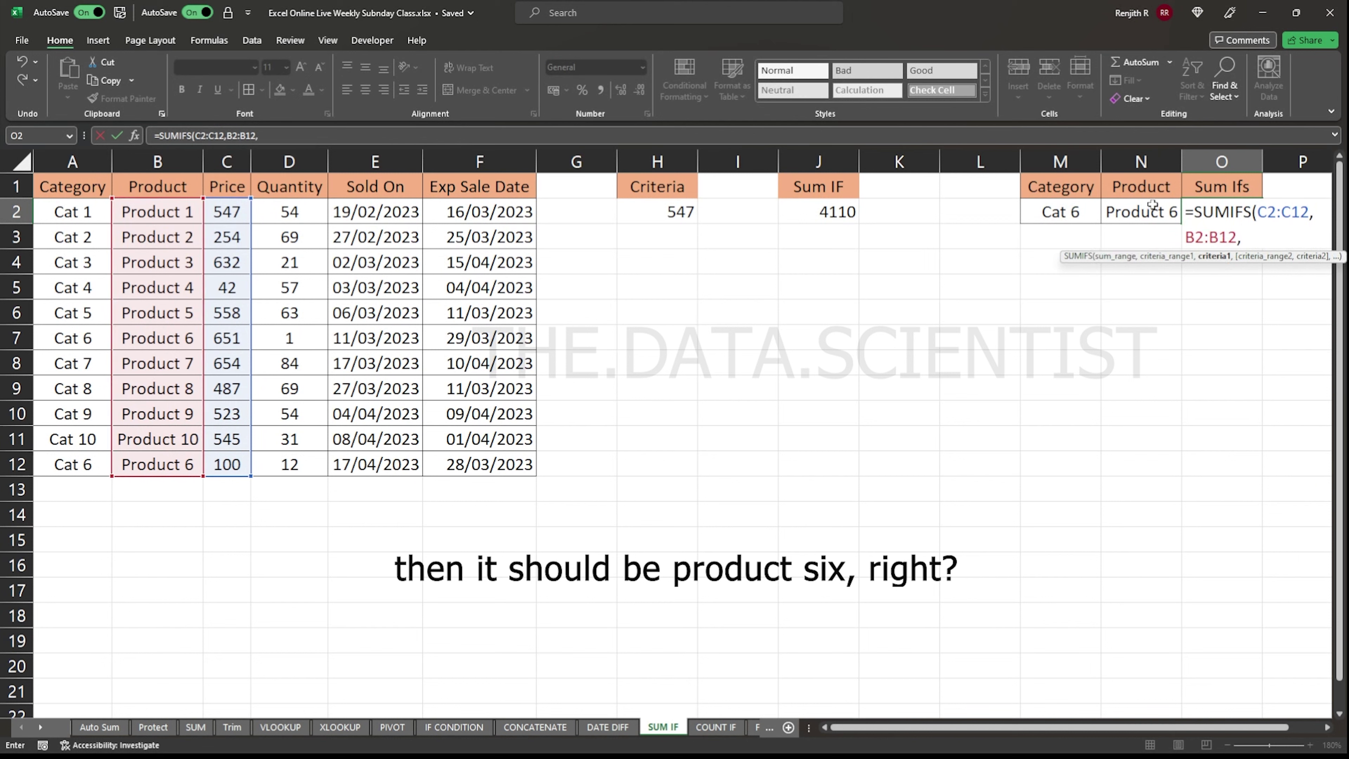
left_click(1141, 210)
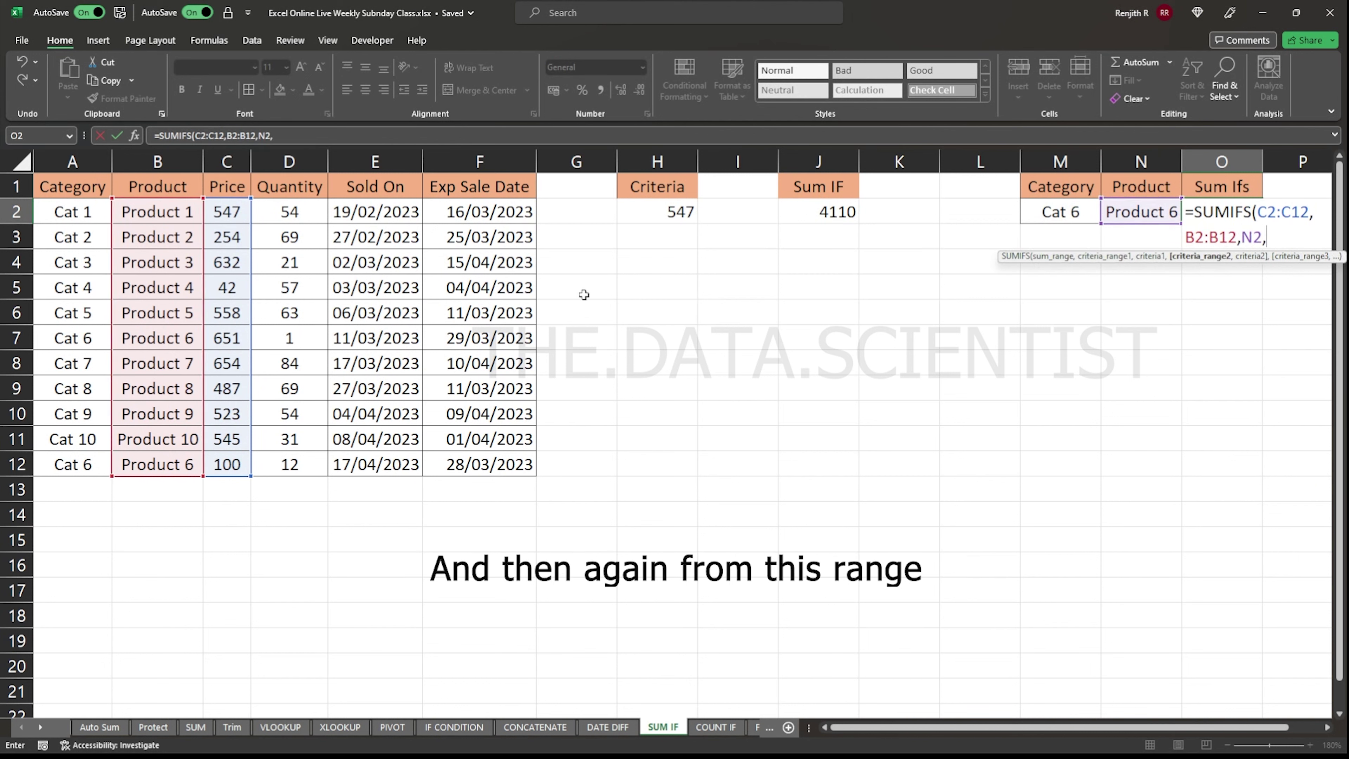
type(",")
left_click_drag(73, 212, 83, 465)
type(",")
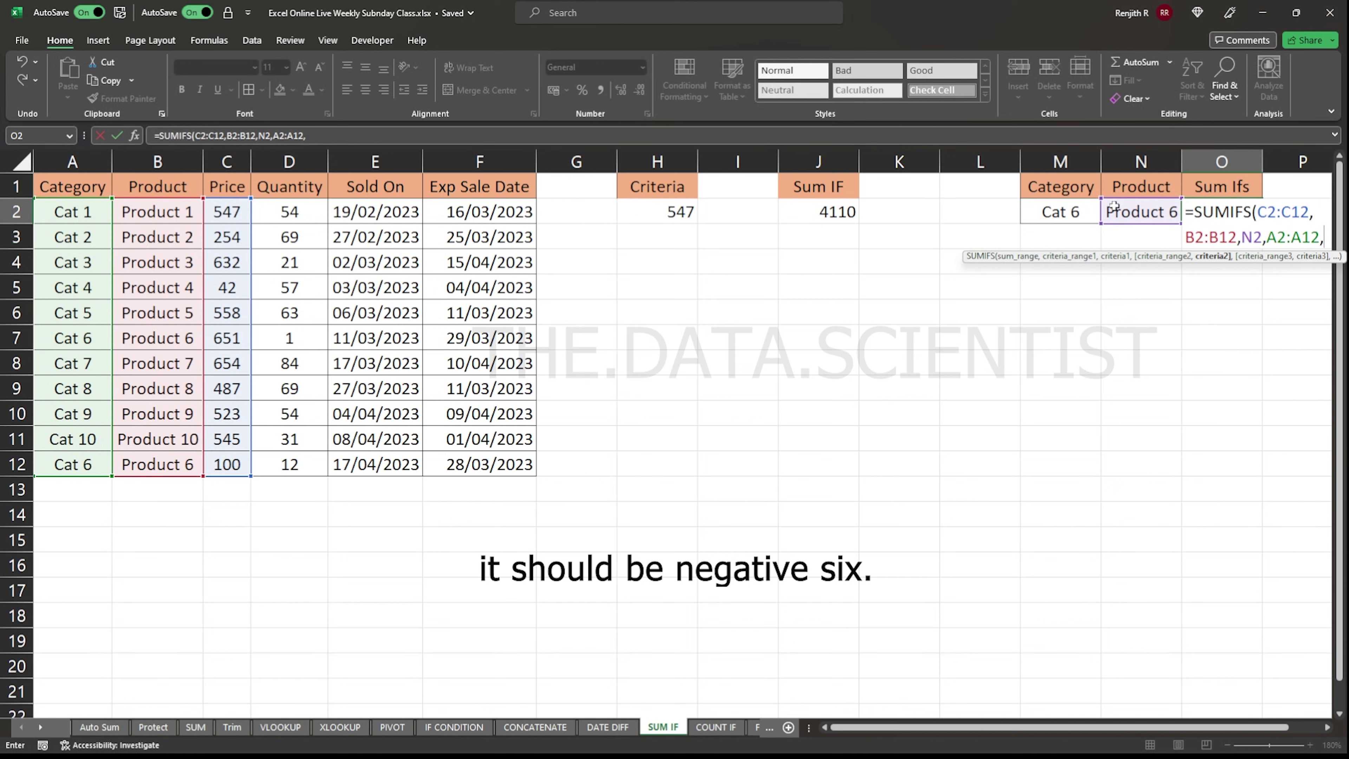
left_click(1069, 212)
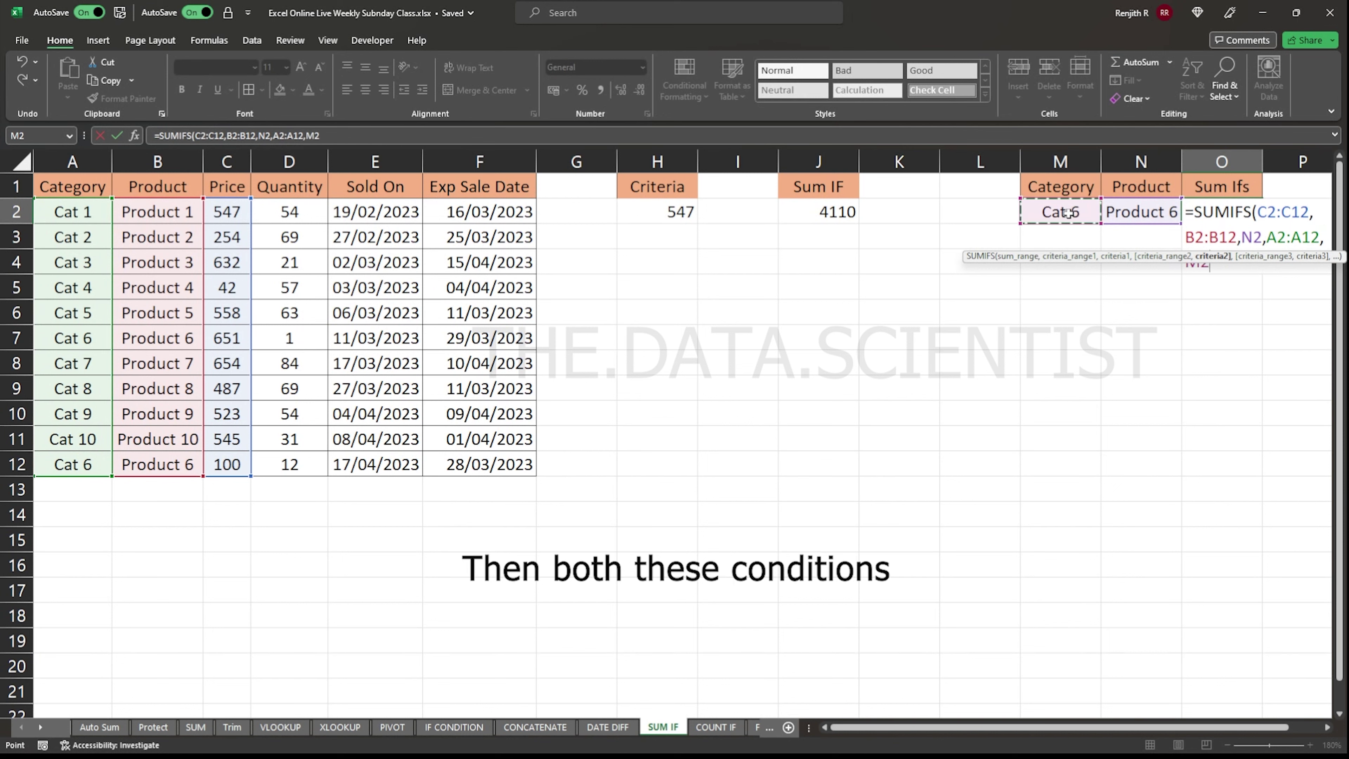
type(")")
key("ctrl+Return")
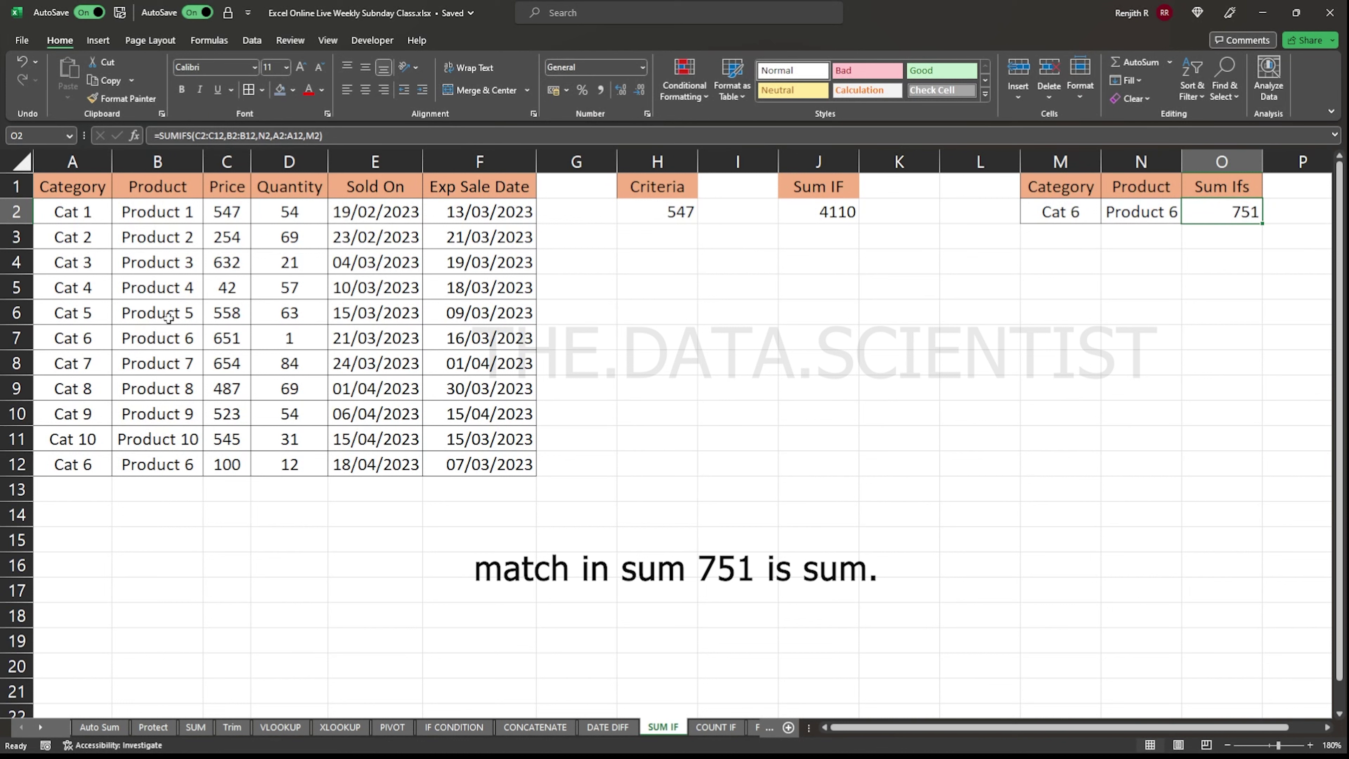
Confirm the 751 total by selecting prices 651 and 100, then go to the COUNT IF sheet
left_click(226, 338)
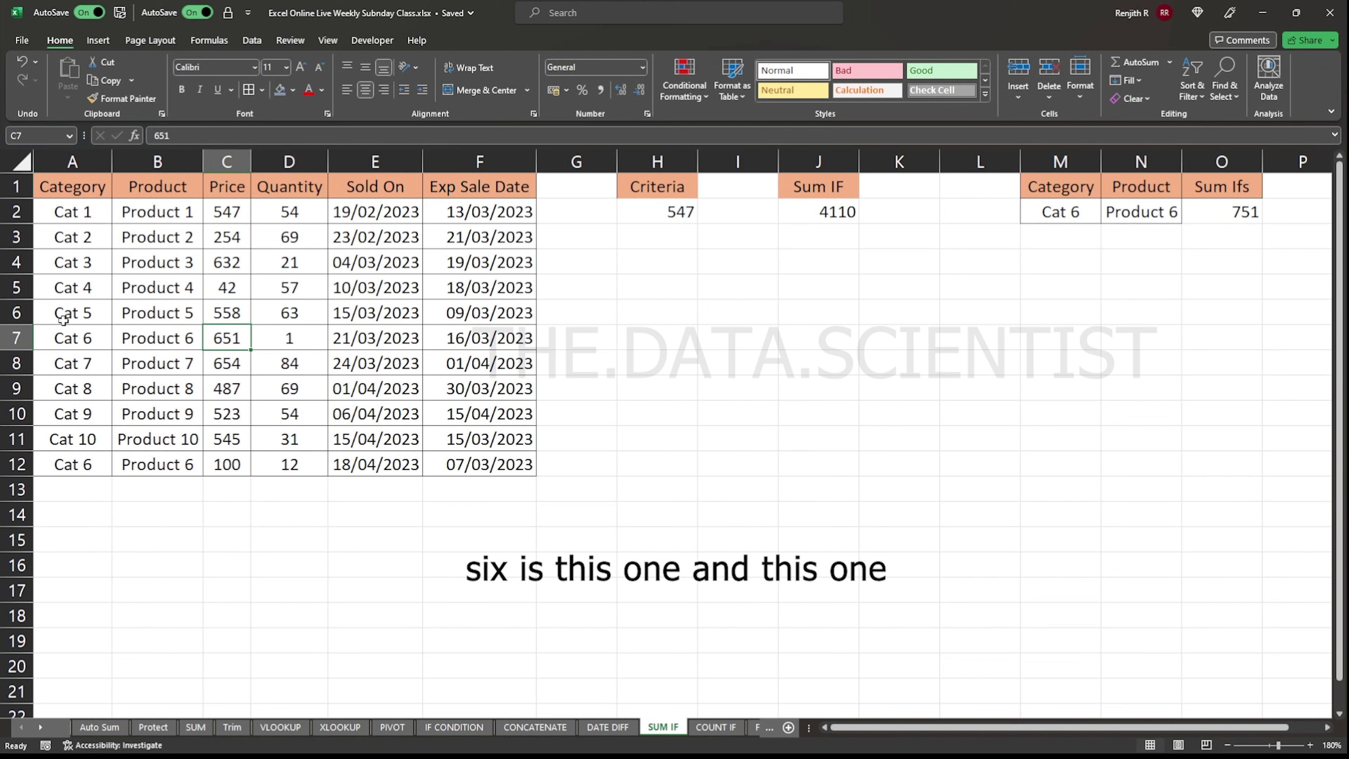
left_click(224, 465, "ctrl")
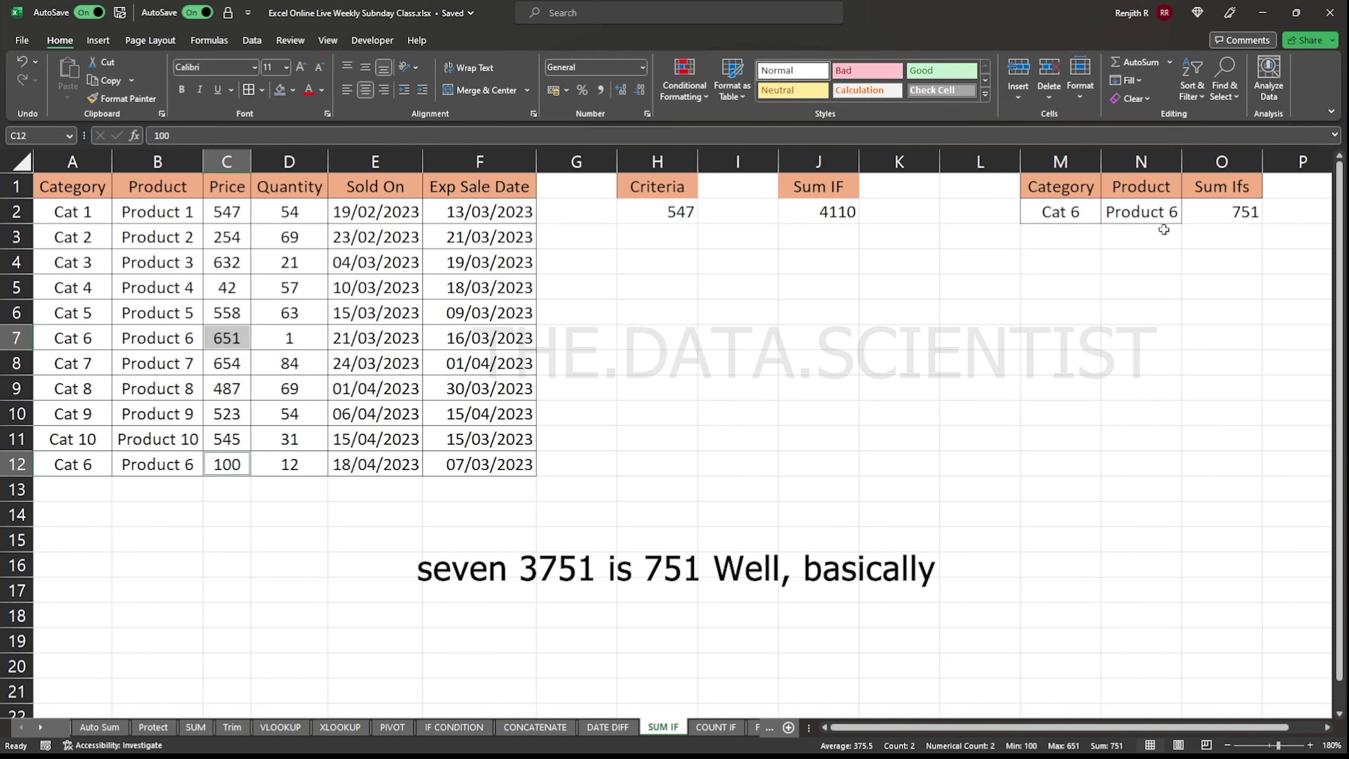
left_click(1242, 210)
left_click(1072, 376)
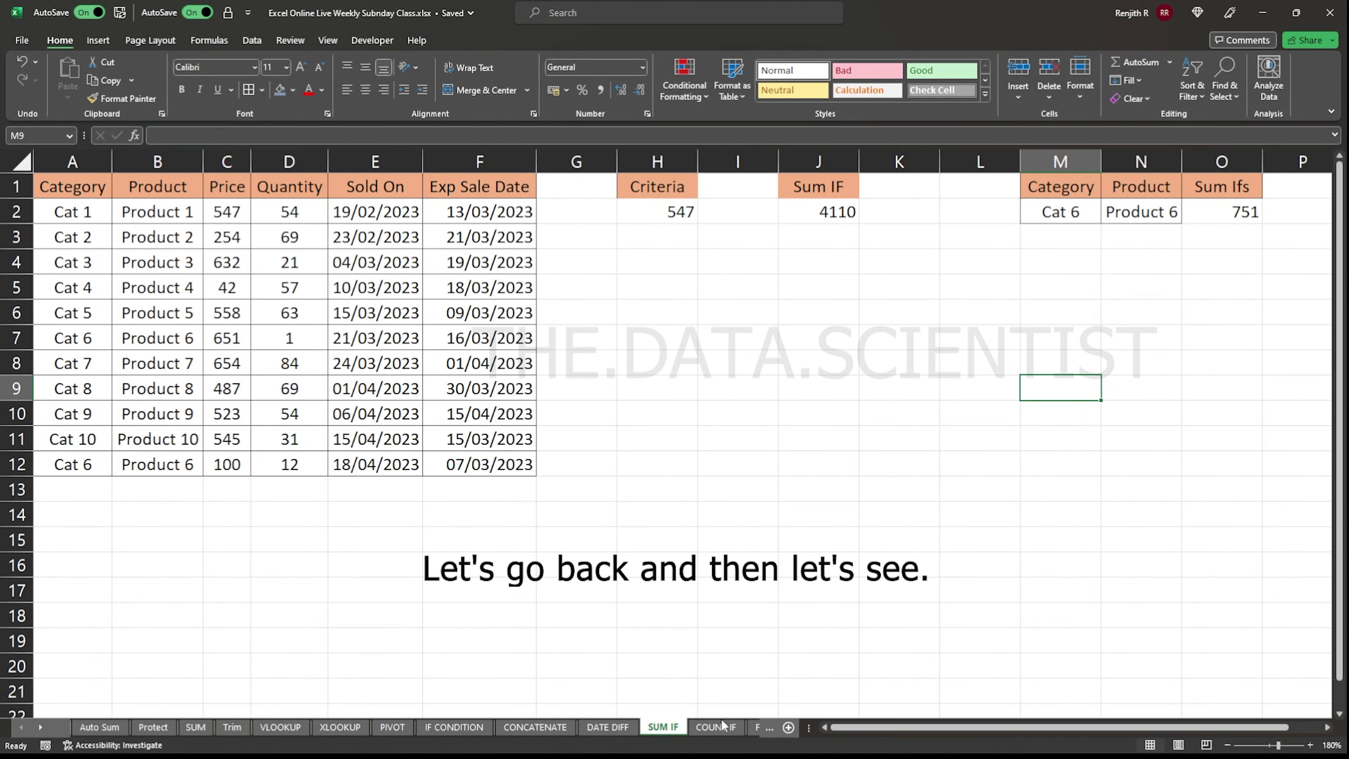
left_click(722, 726)
Start a COUNTIF formula in I2 over the Price range C2:C12
left_click(811, 220)
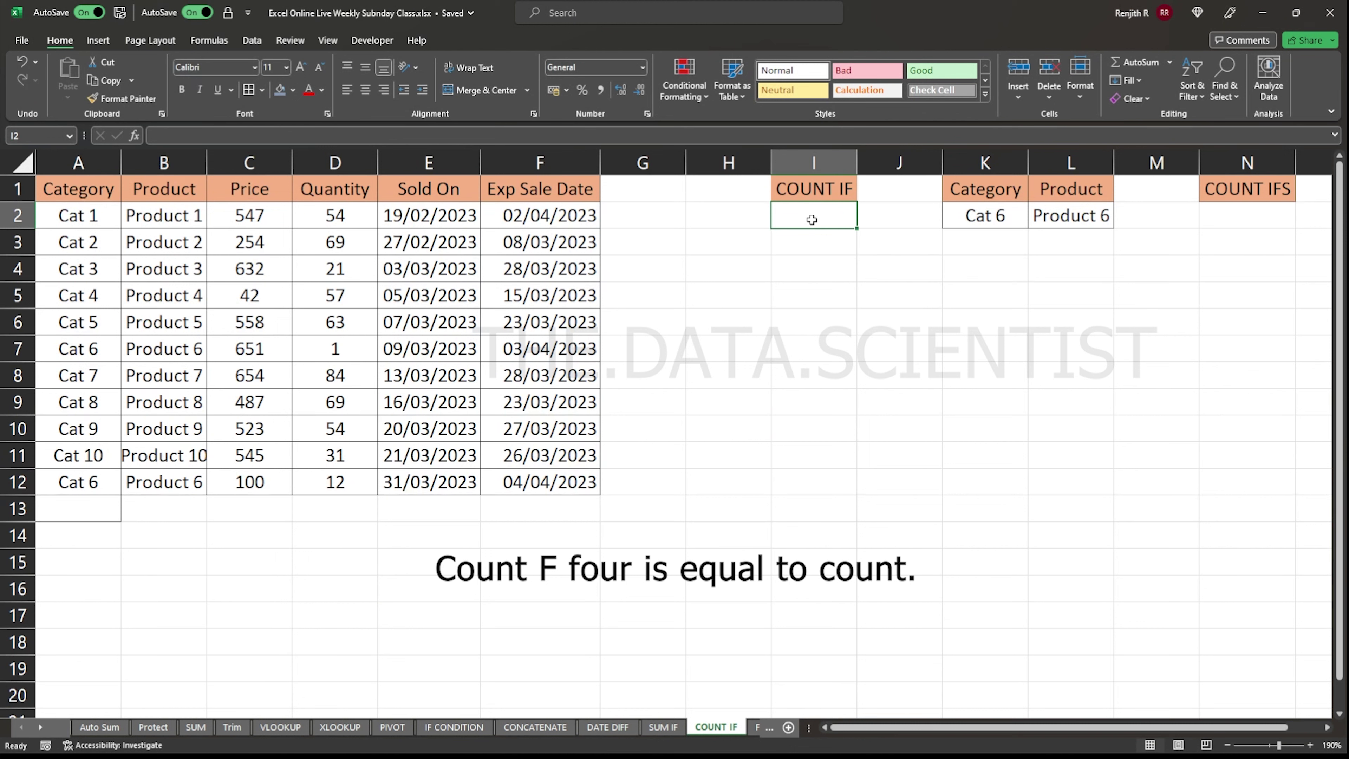
type("=count")
key("Down")
key("Down")
key("Down")
key("Tab")
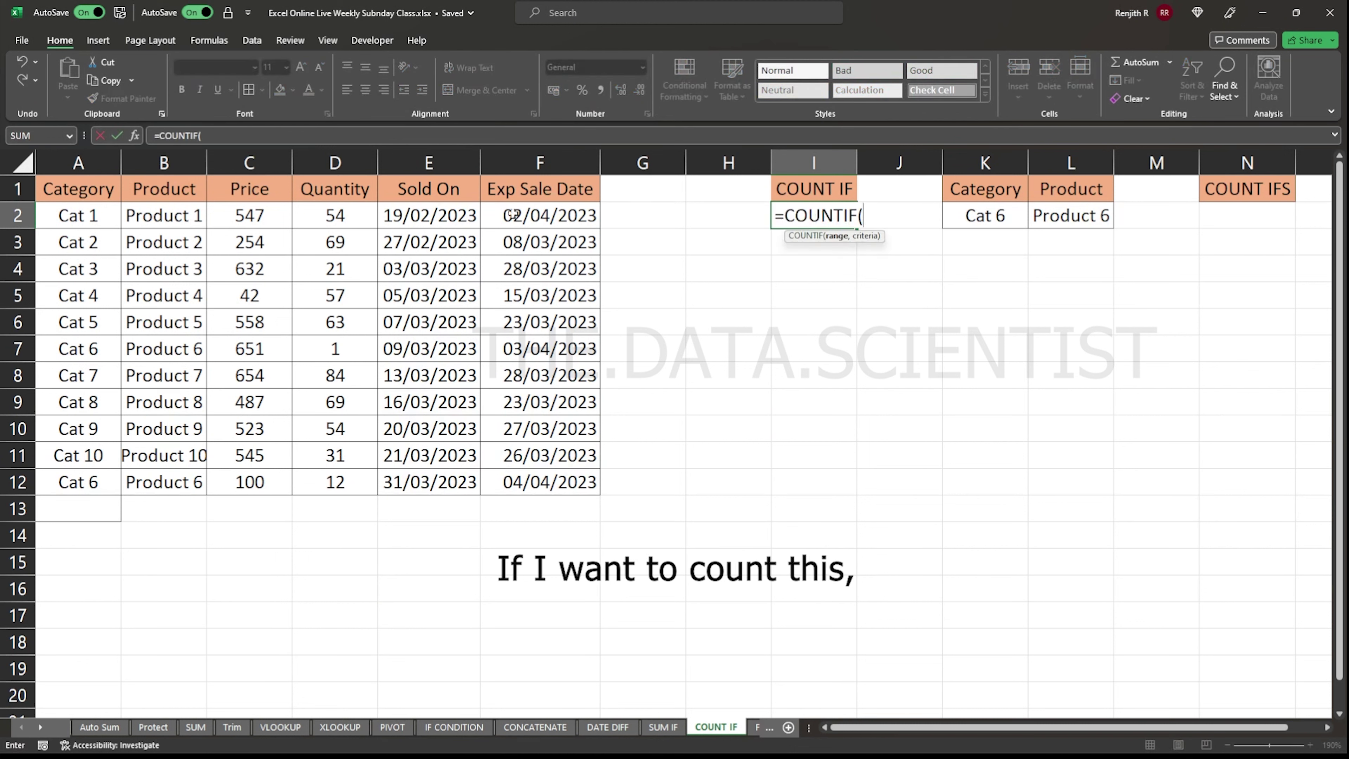
left_click_drag(223, 218, 235, 473)
type(",")
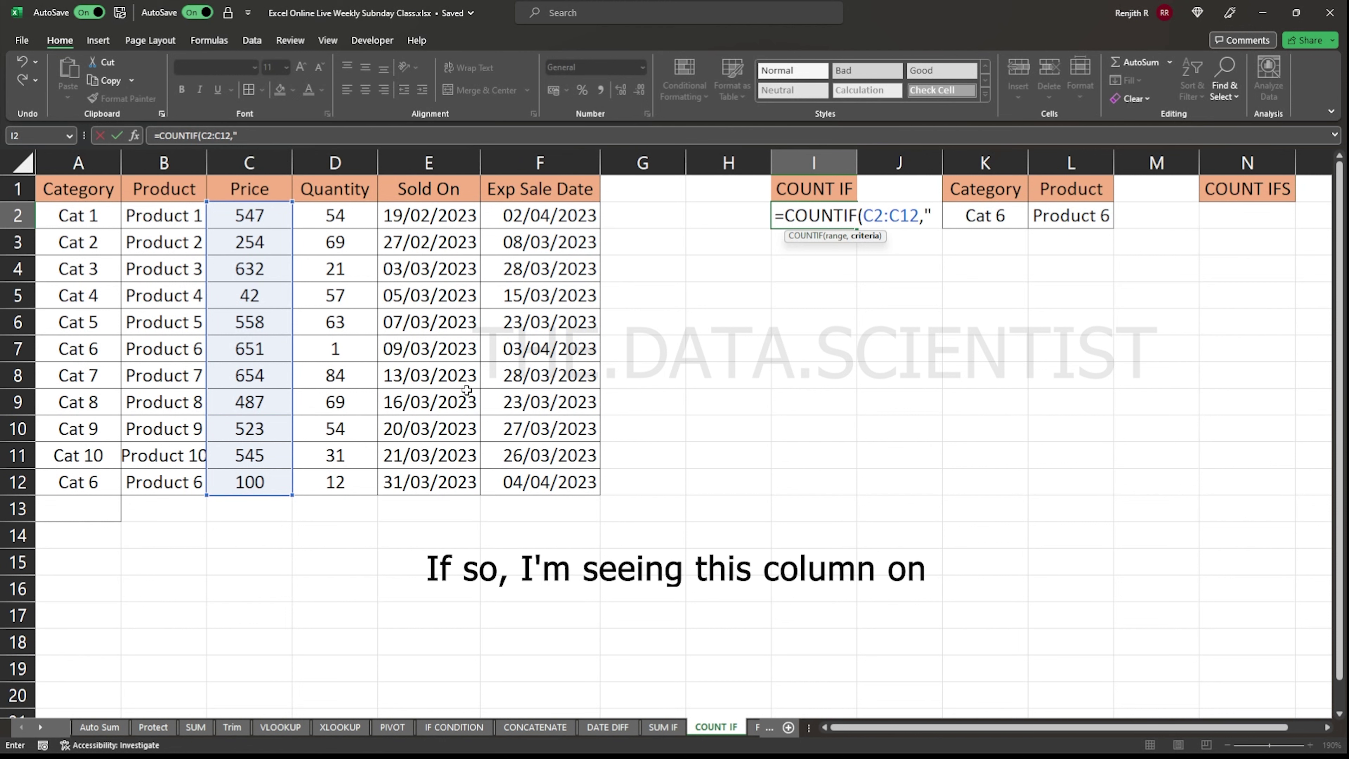
left_click(274, 217)
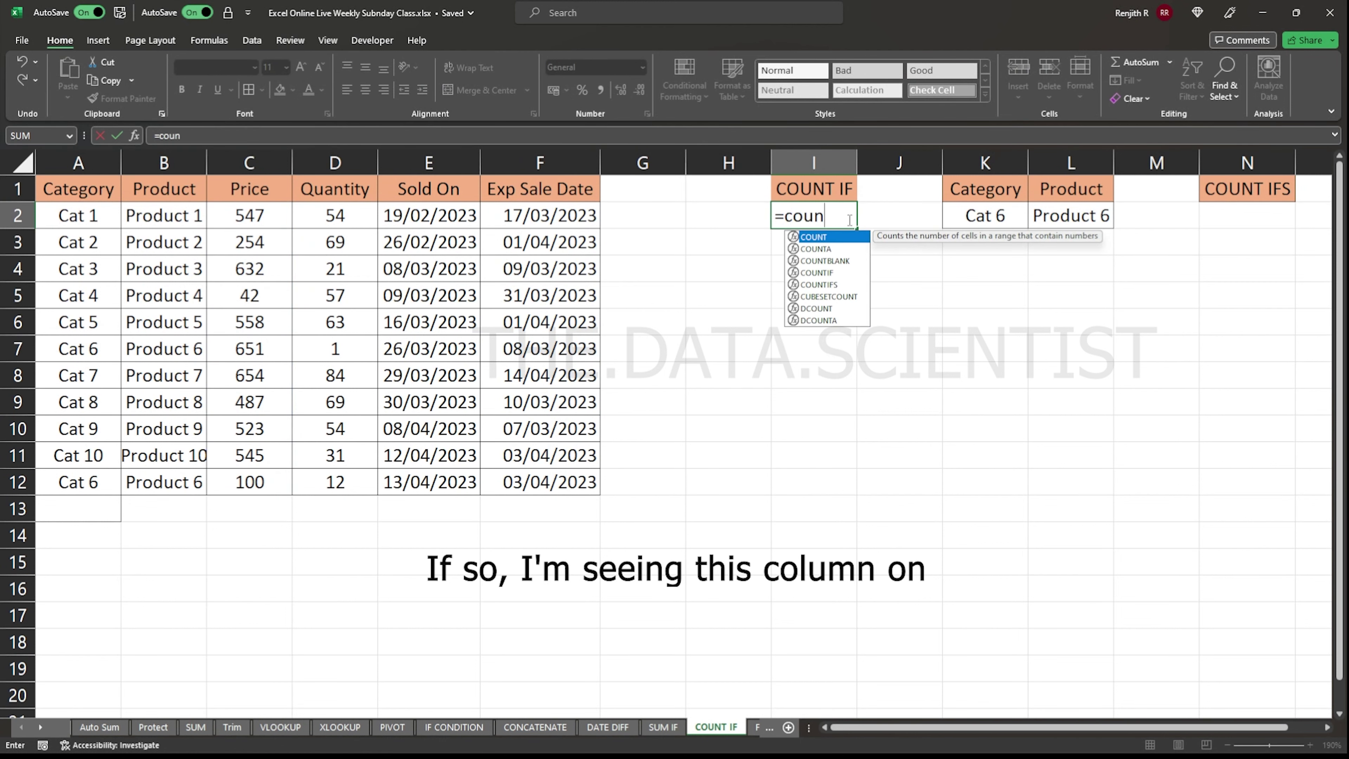
type("tif")
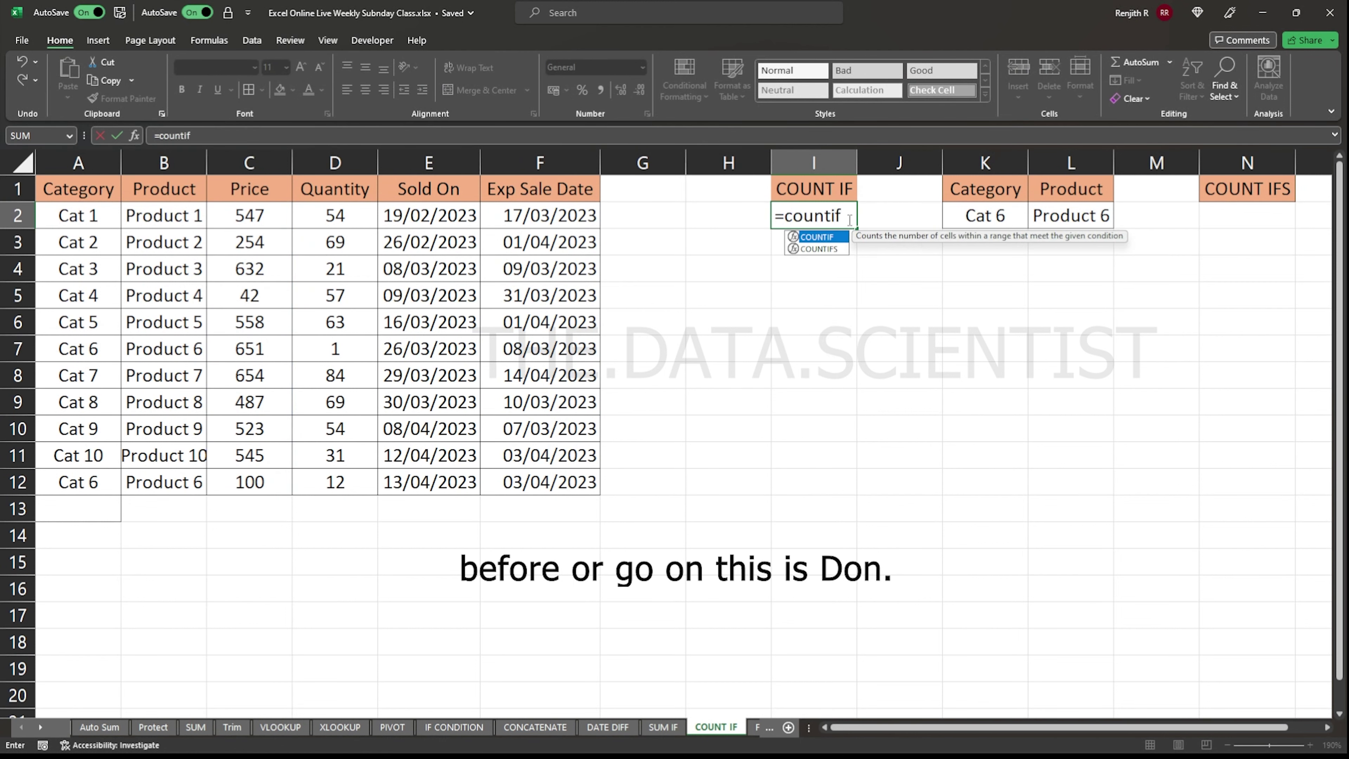
key("Tab")
Complete I2 as =COUNTIF(C2:C12,">500"), giving 7
key("Left")
key("Left")
key("Home")
key("Right")
key("Right")
key("ctrl+shift+Down")
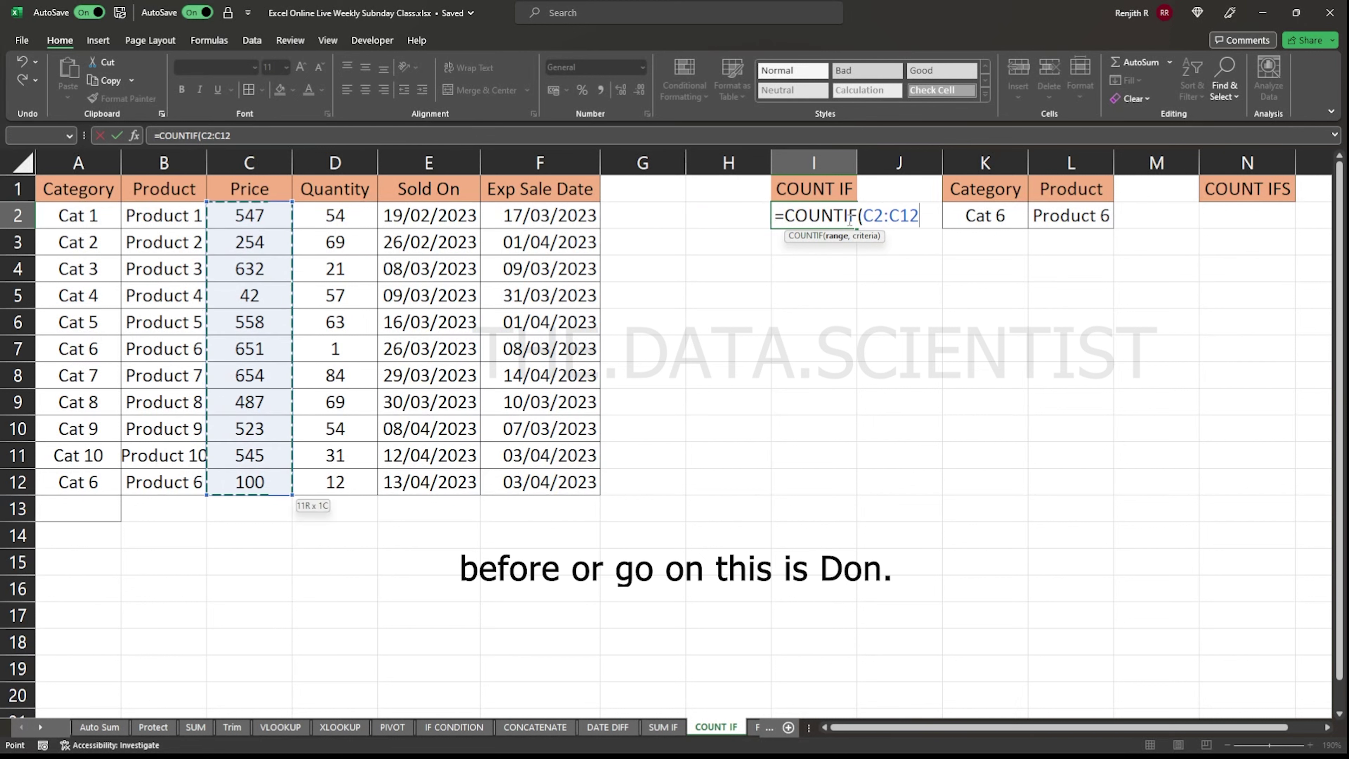
type(",")
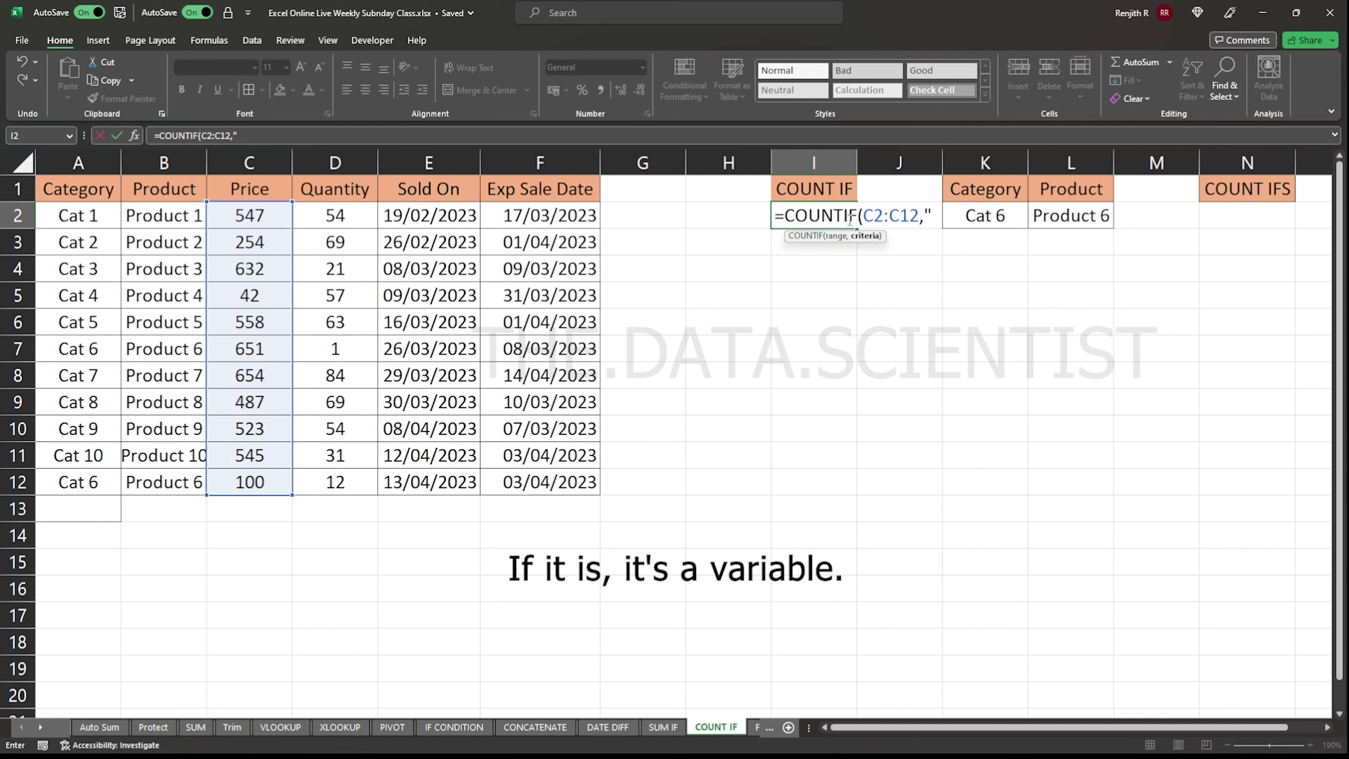
type(">5")
key("BackSpace")
key("BackSpace")
key("BackSpace")
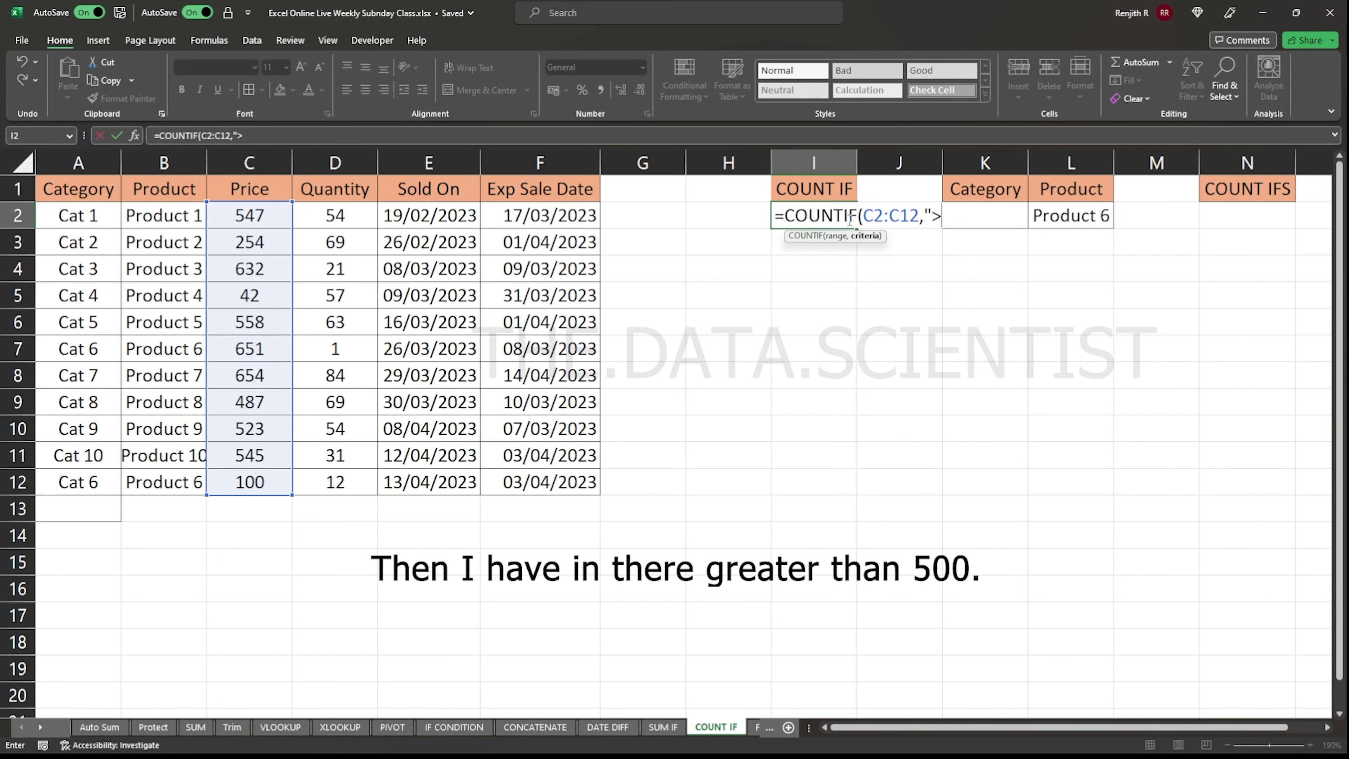
type("500\"")
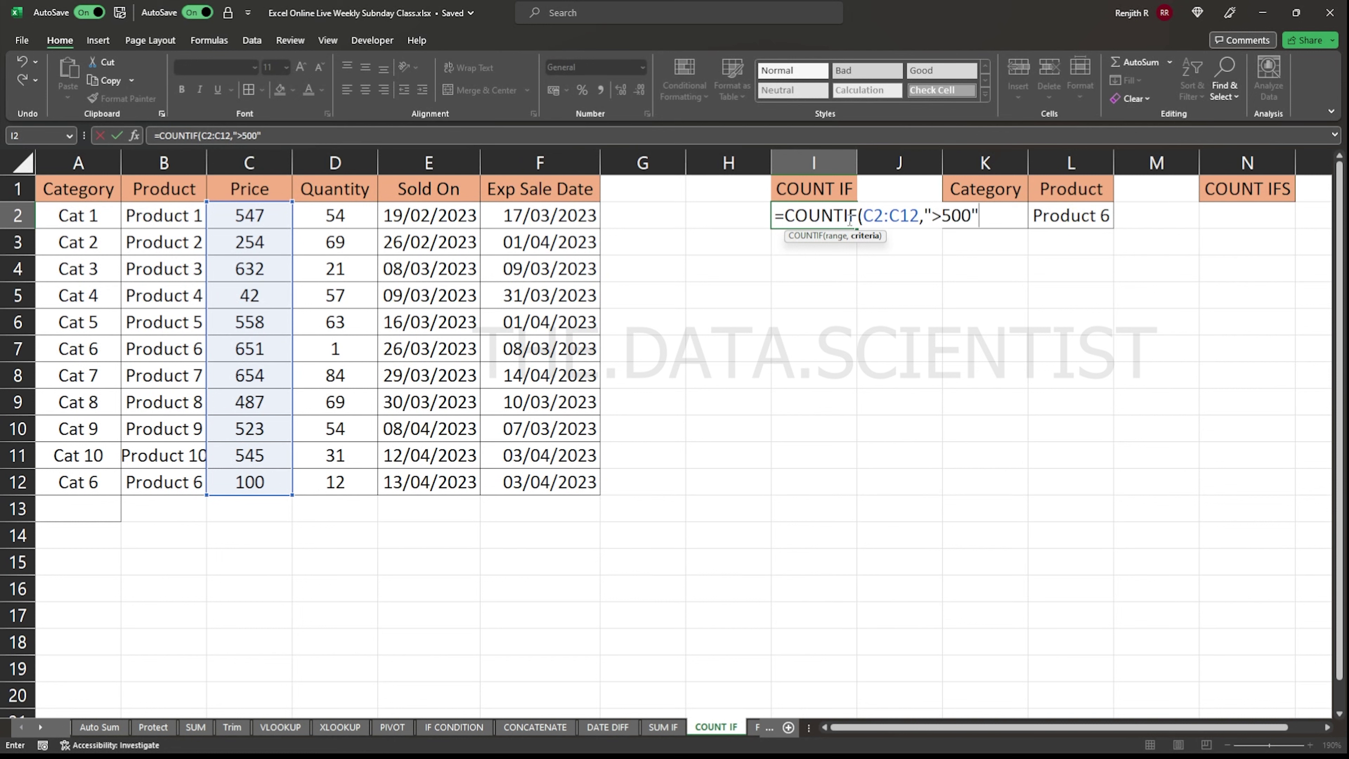
key("Return")
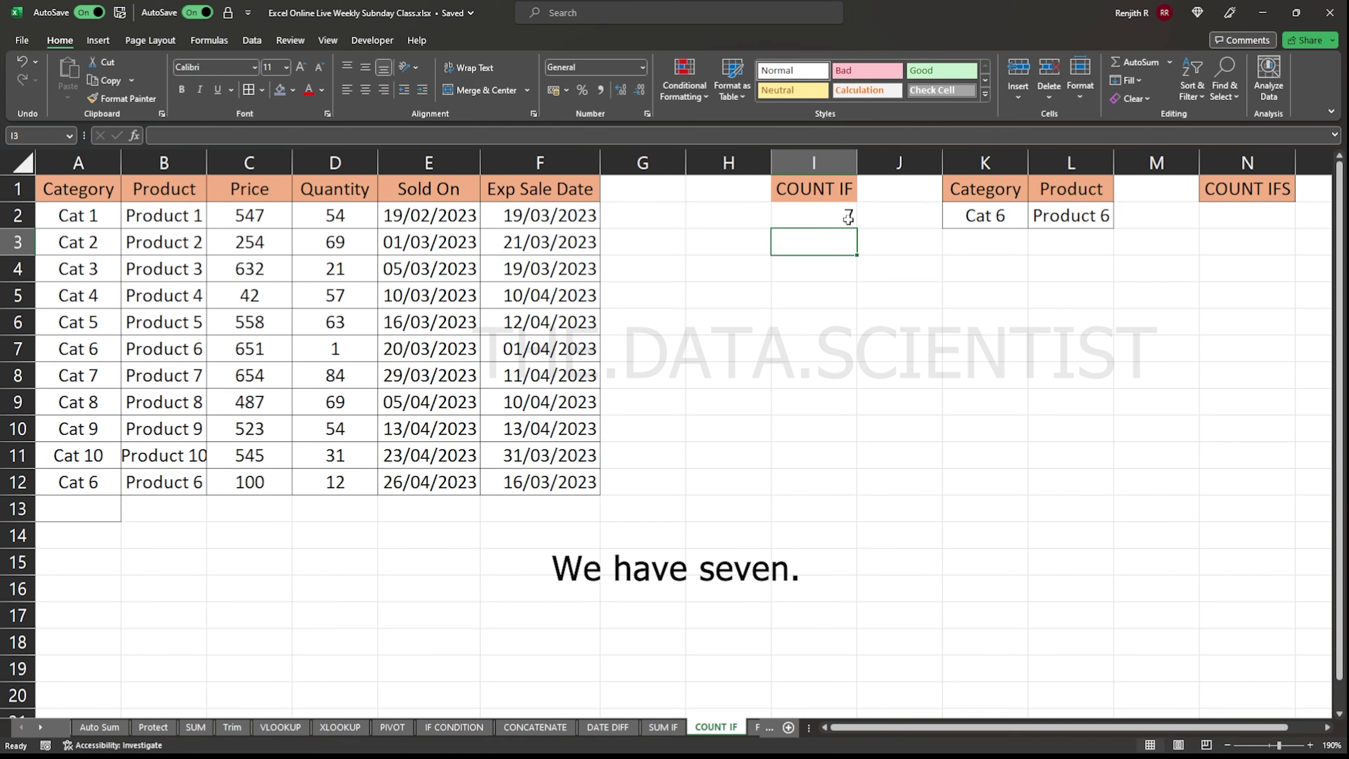
Verify the count of 7 by selecting the prices above 500, then select N2
left_click(848, 218)
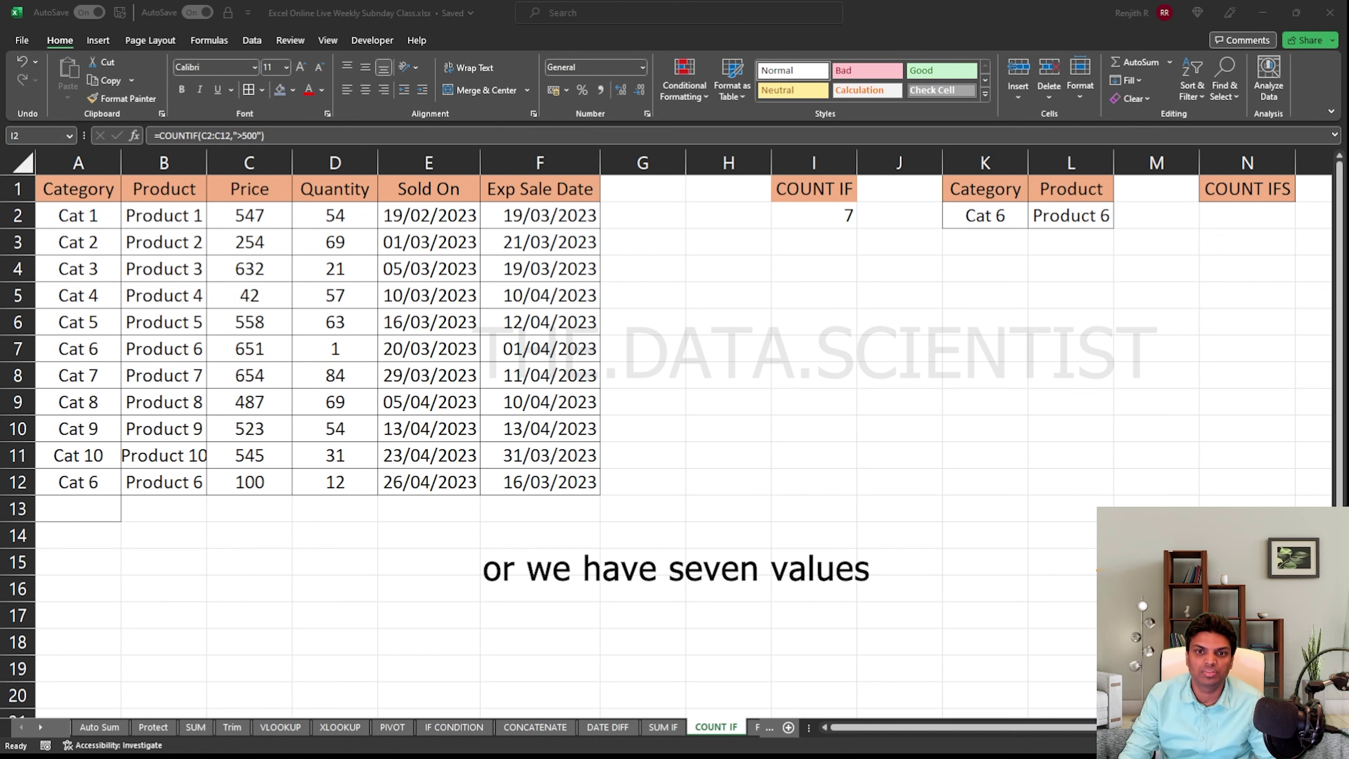
left_click(619, 750)
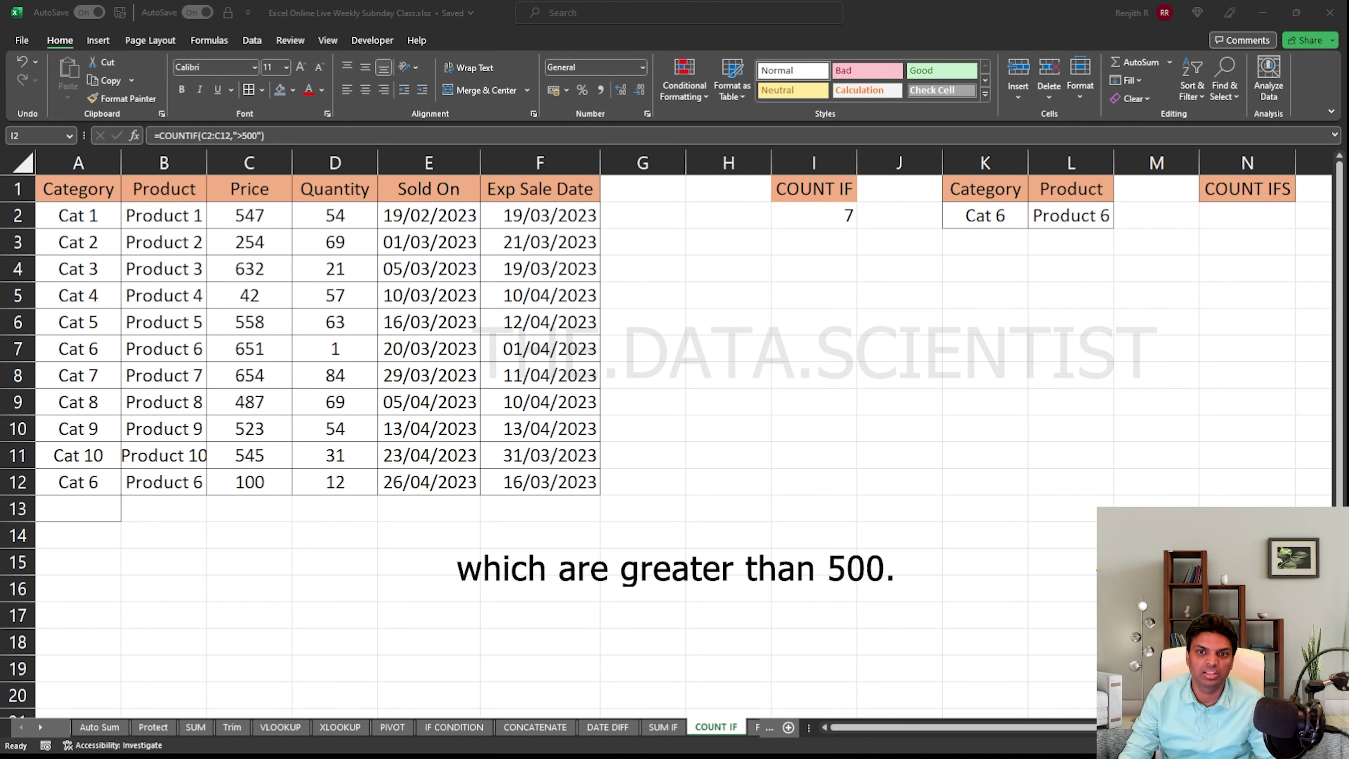
left_click(257, 219)
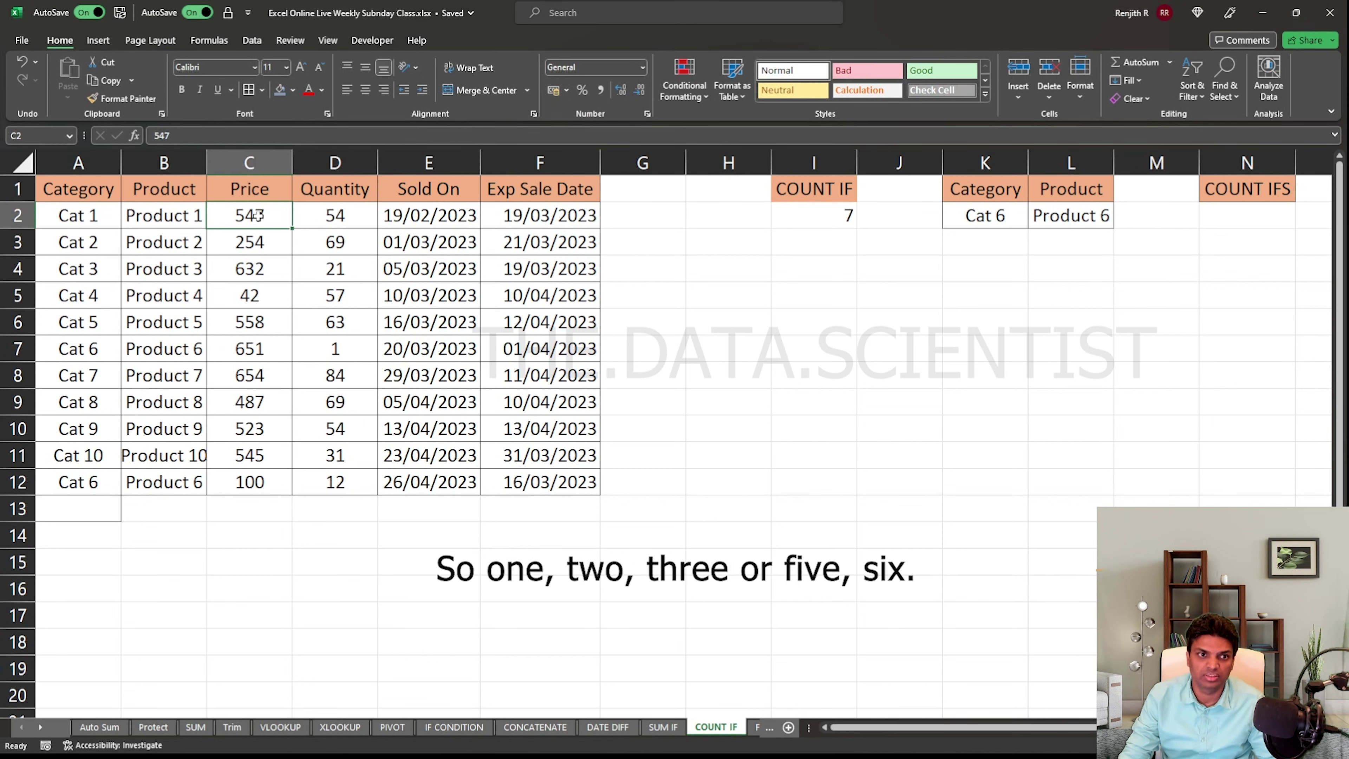
left_click(247, 323, "ctrl")
left_click(260, 355, "ctrl")
left_click(262, 375, "ctrl")
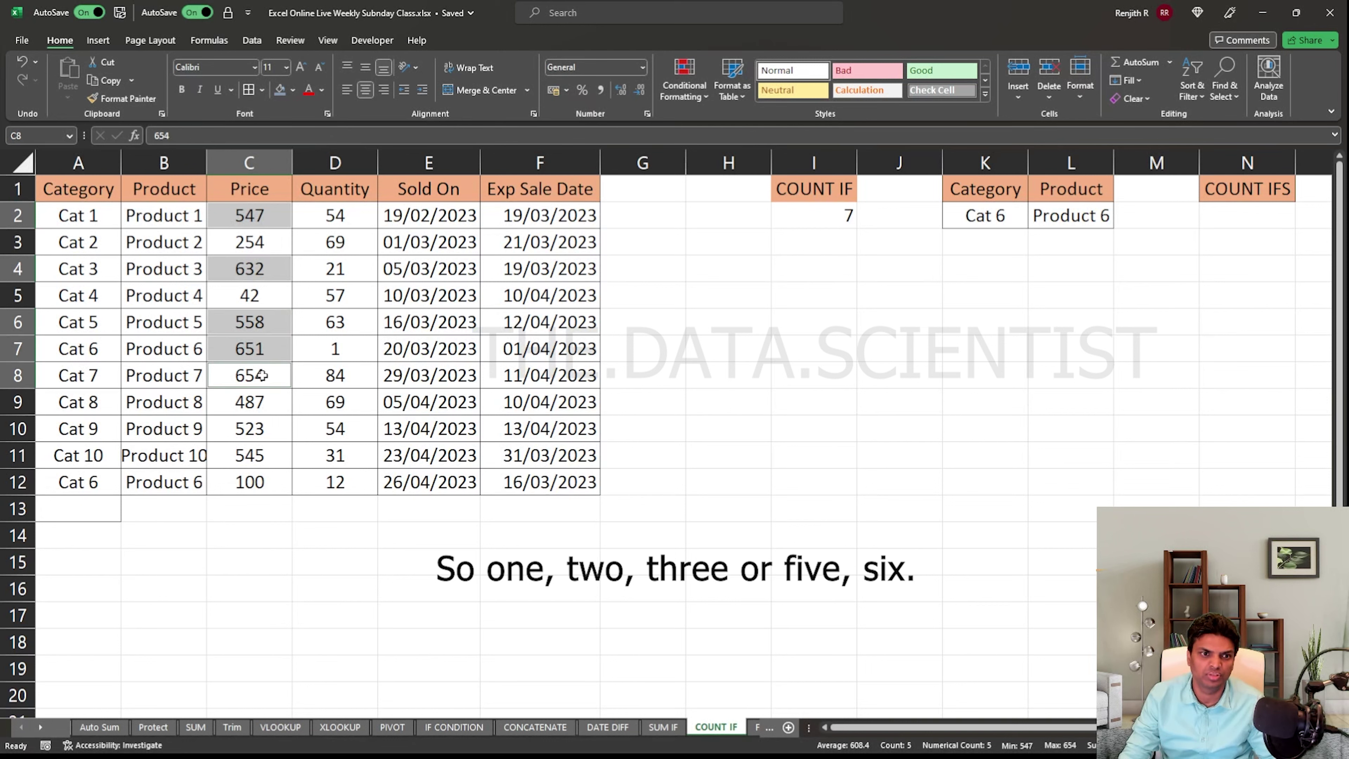
left_click(254, 428, "ctrl")
left_click(255, 457, "ctrl")
left_click(723, 296)
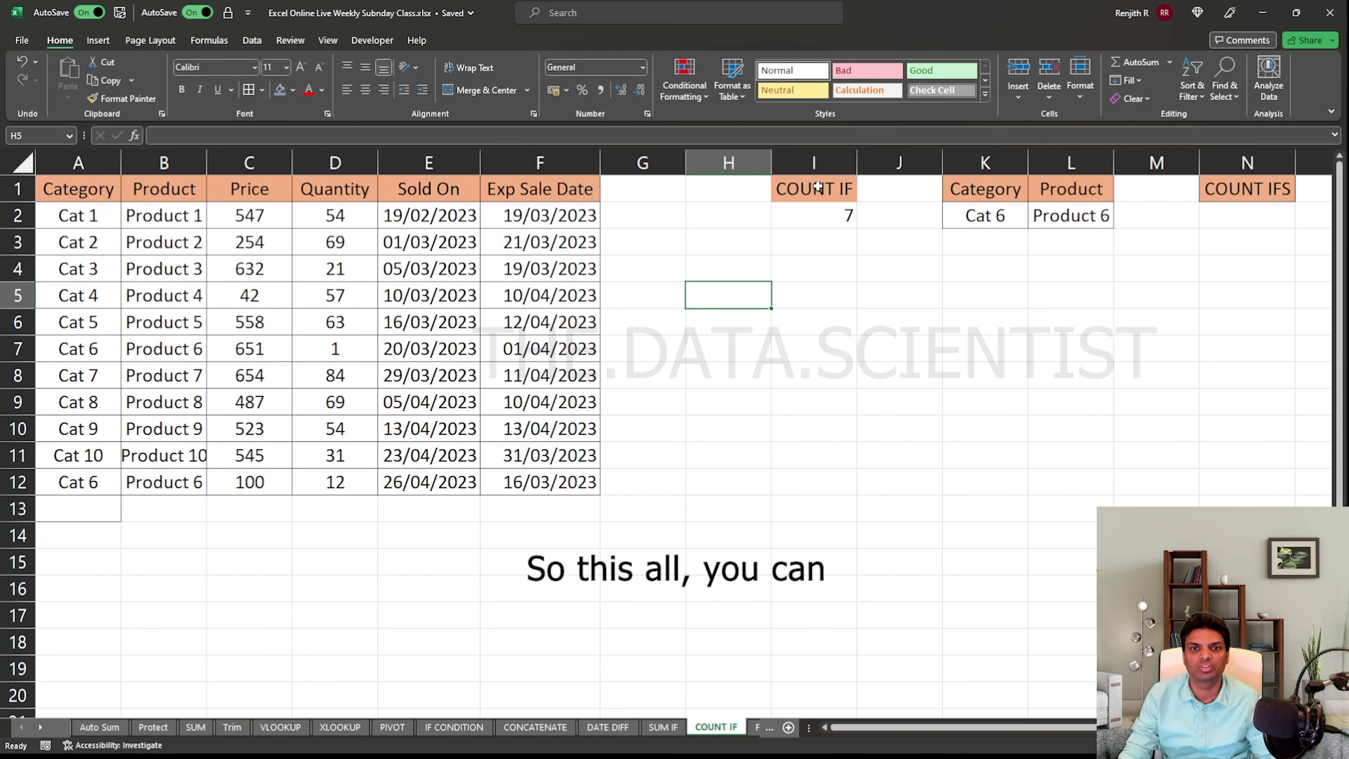
left_click(829, 216)
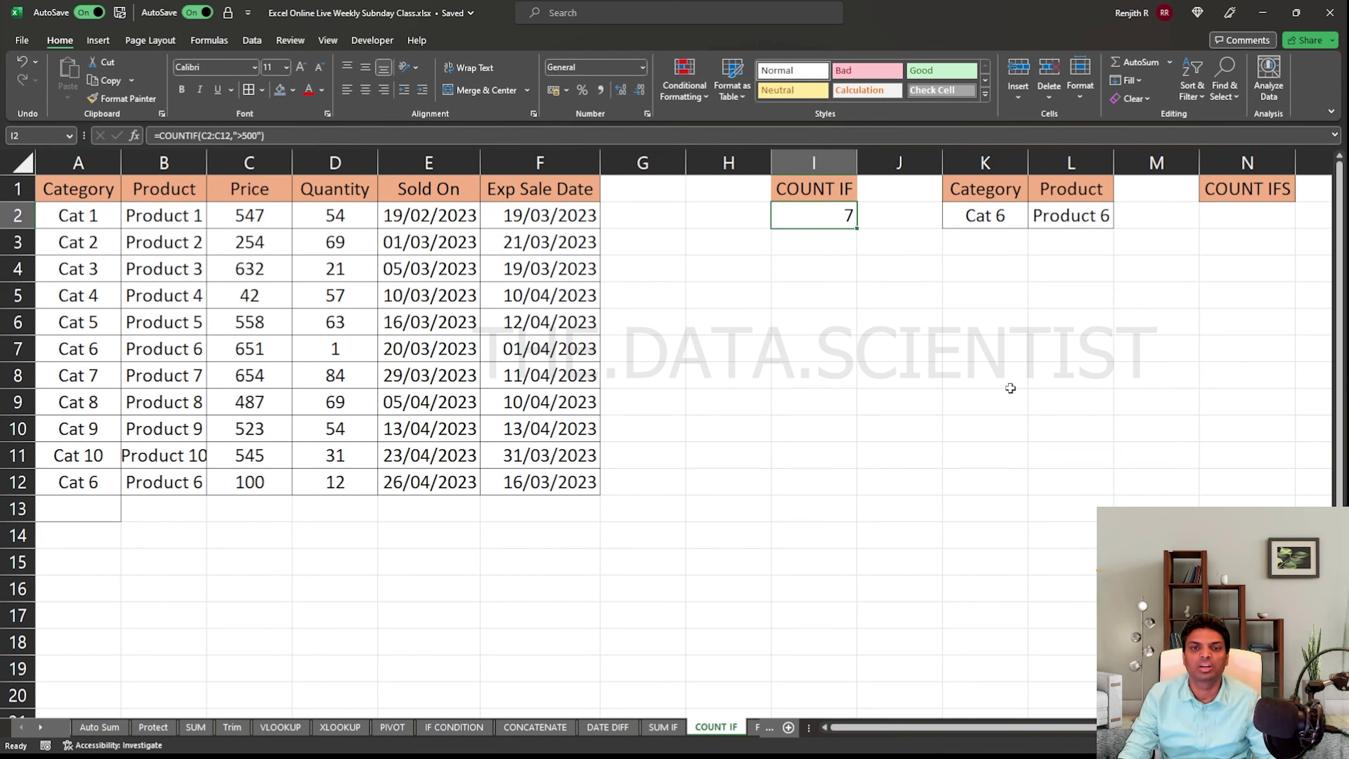
left_click(1248, 218)
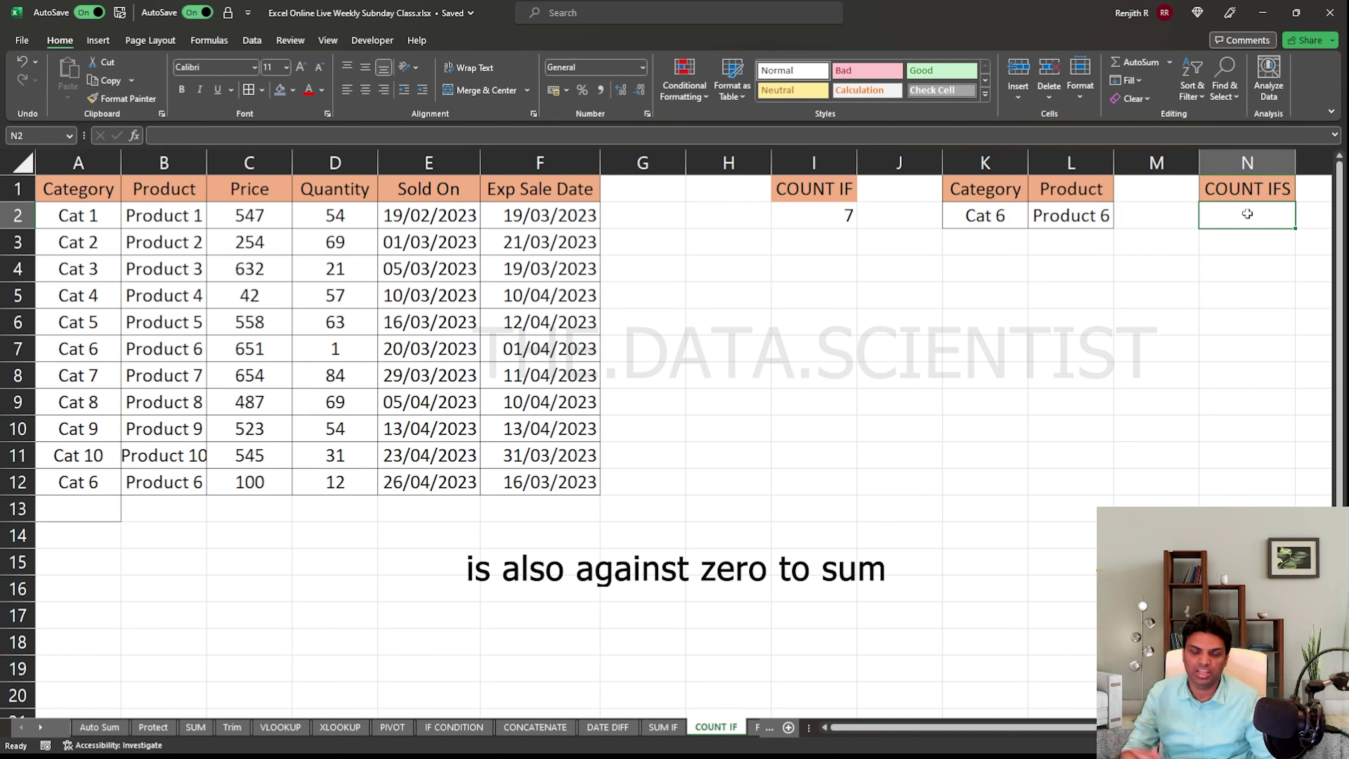
Enter =COUNTIFS(B2:B12,L2,A2:A12,K2) in N2, returning 2
type("=coun")
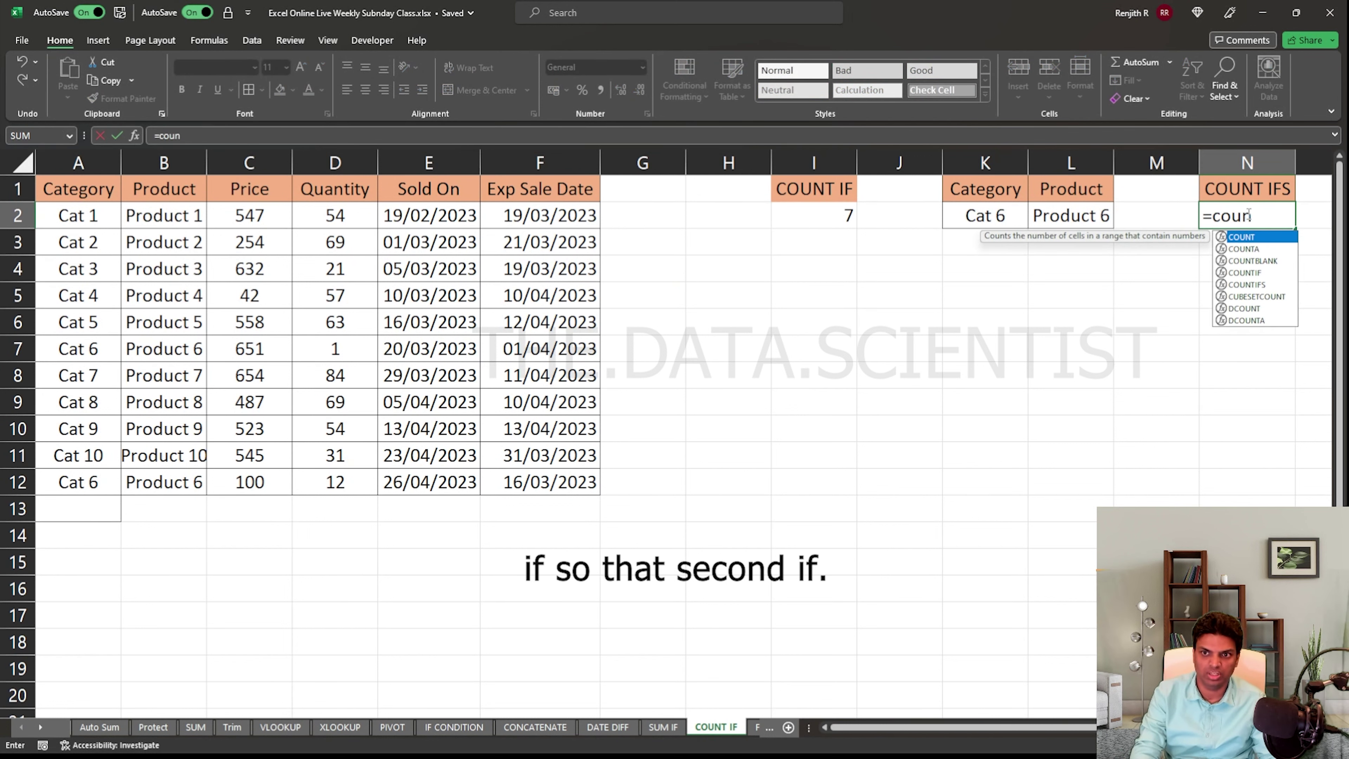
double_click(1246, 284)
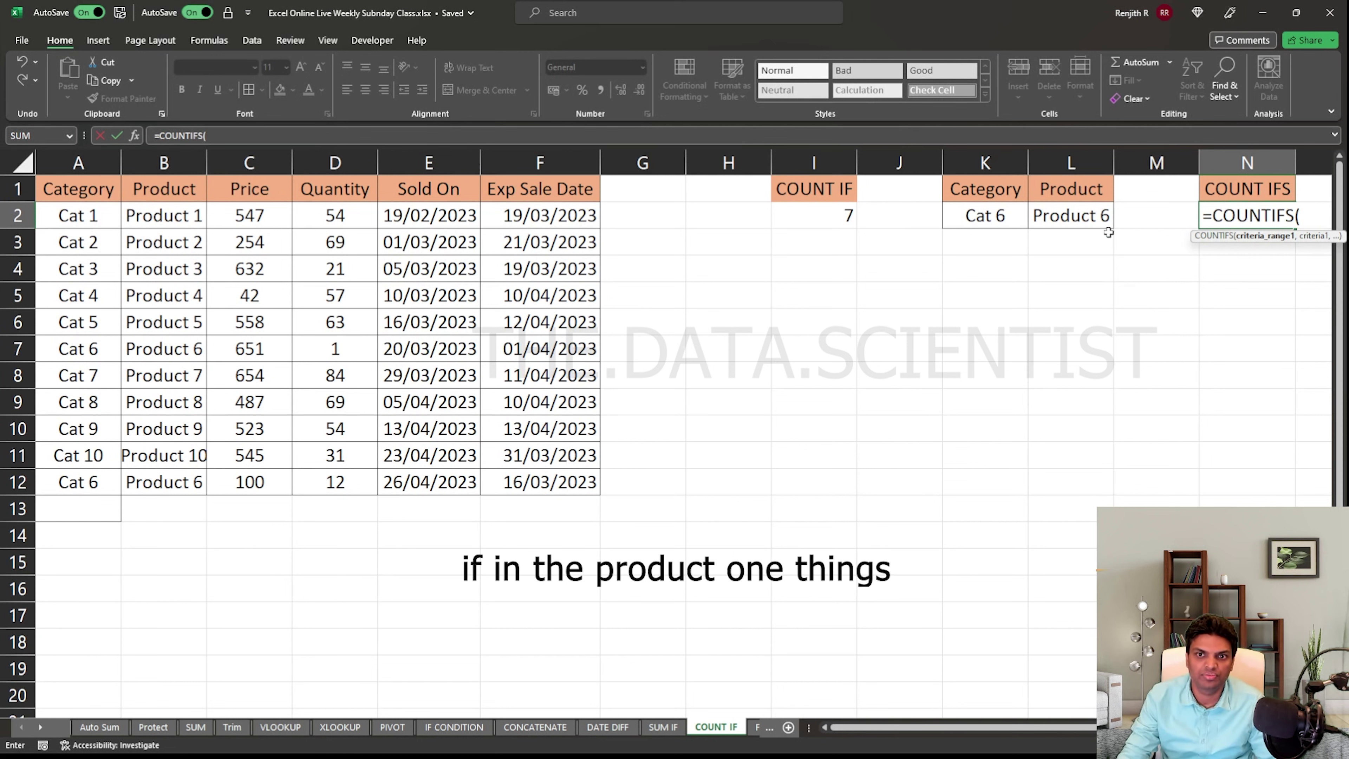
left_click_drag(162, 216, 175, 483)
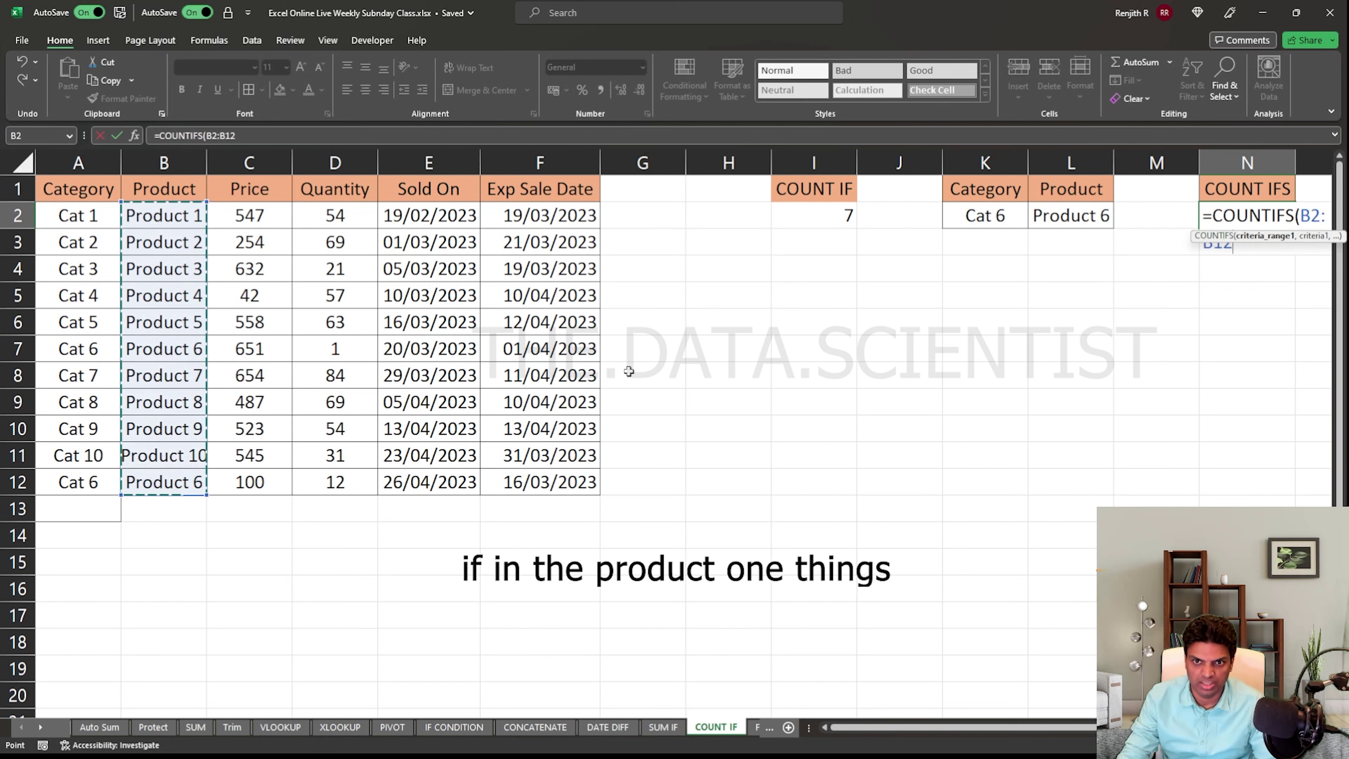
type(",")
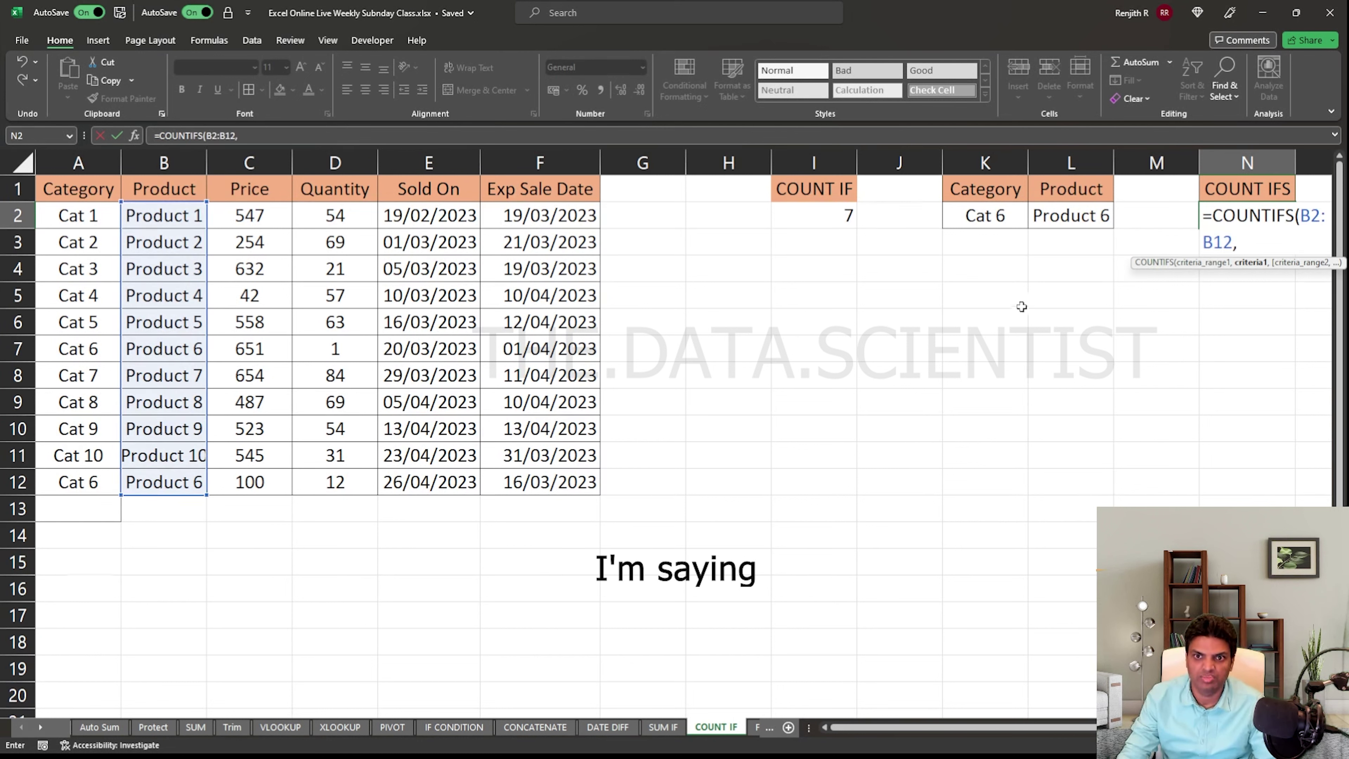
left_click(1073, 215)
type(",")
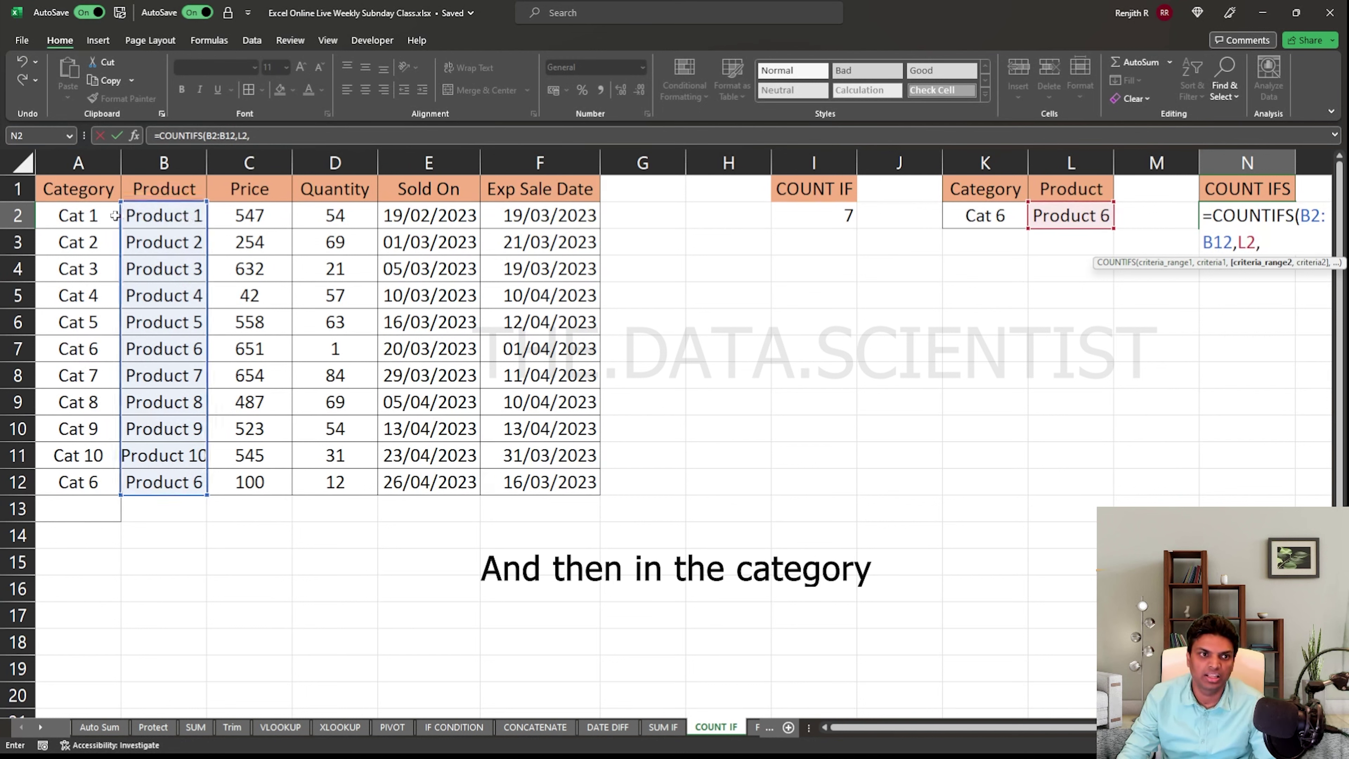
left_click_drag(115, 215, 117, 483)
type(",")
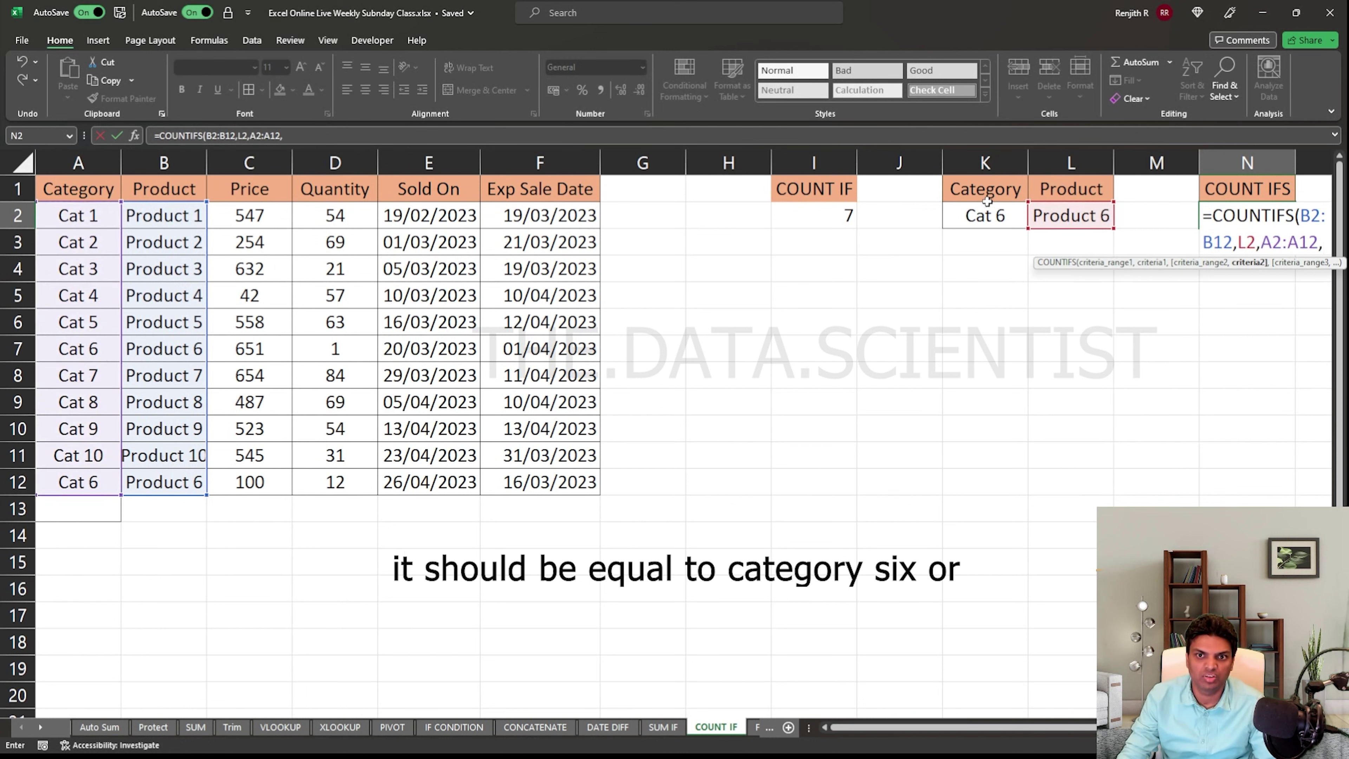
left_click(983, 219)
type(")")
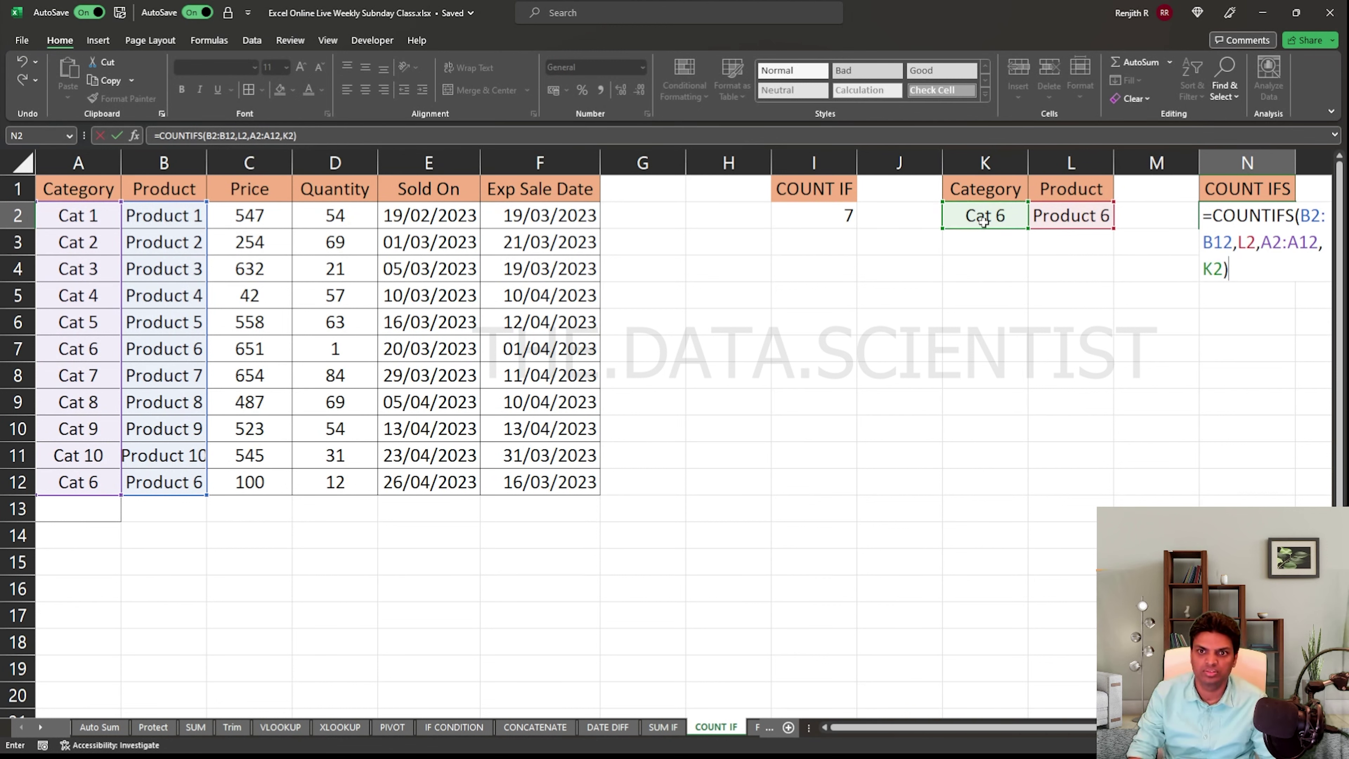
key("ctrl+Return")
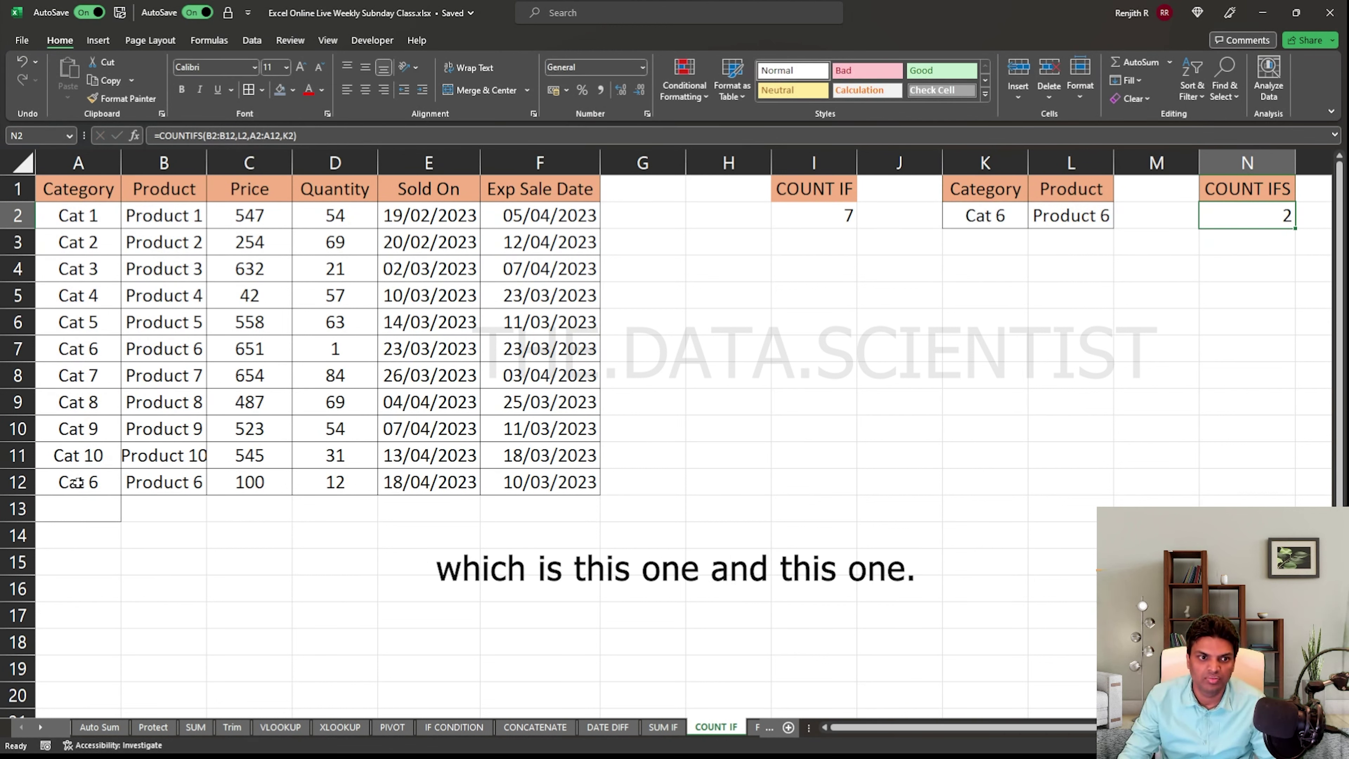
Highlight the matching Cat 6 / Product 6 pairs in rows 7 and 12 to confirm
left_click_drag(78, 482, 136, 482)
left_click_drag(101, 350, 141, 350, "ctrl")
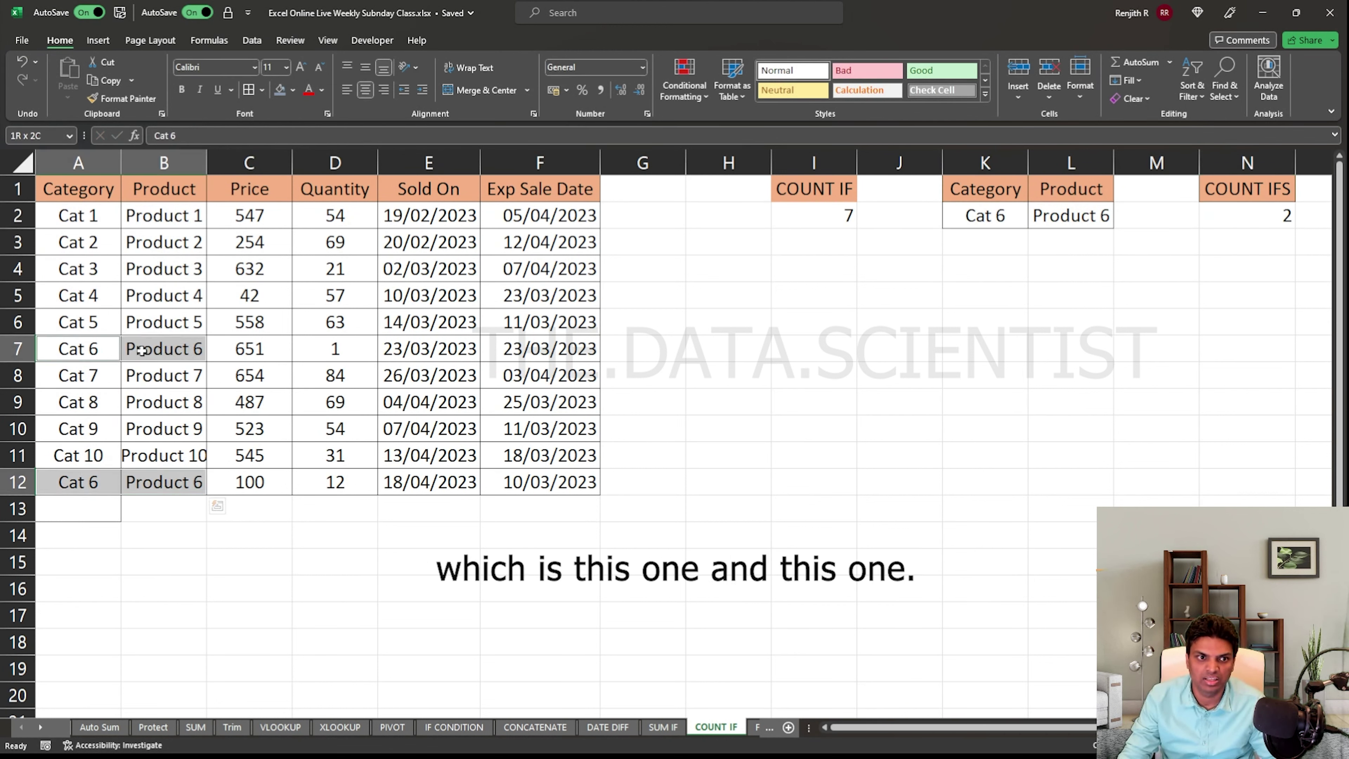
left_click(429, 375)
Change the category criterion in K2 to Cat 5
left_click(988, 218)
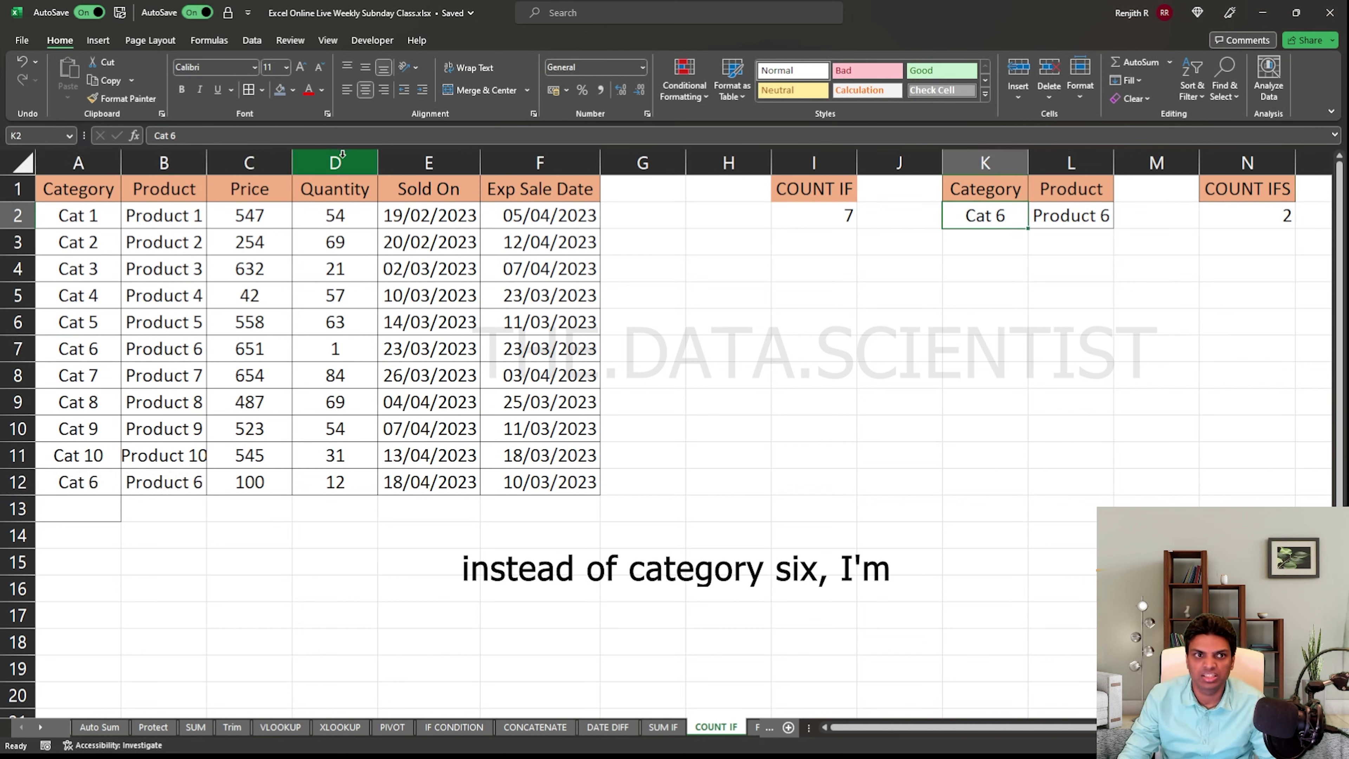
left_click(258, 134)
key("BackSpace")
type("5")
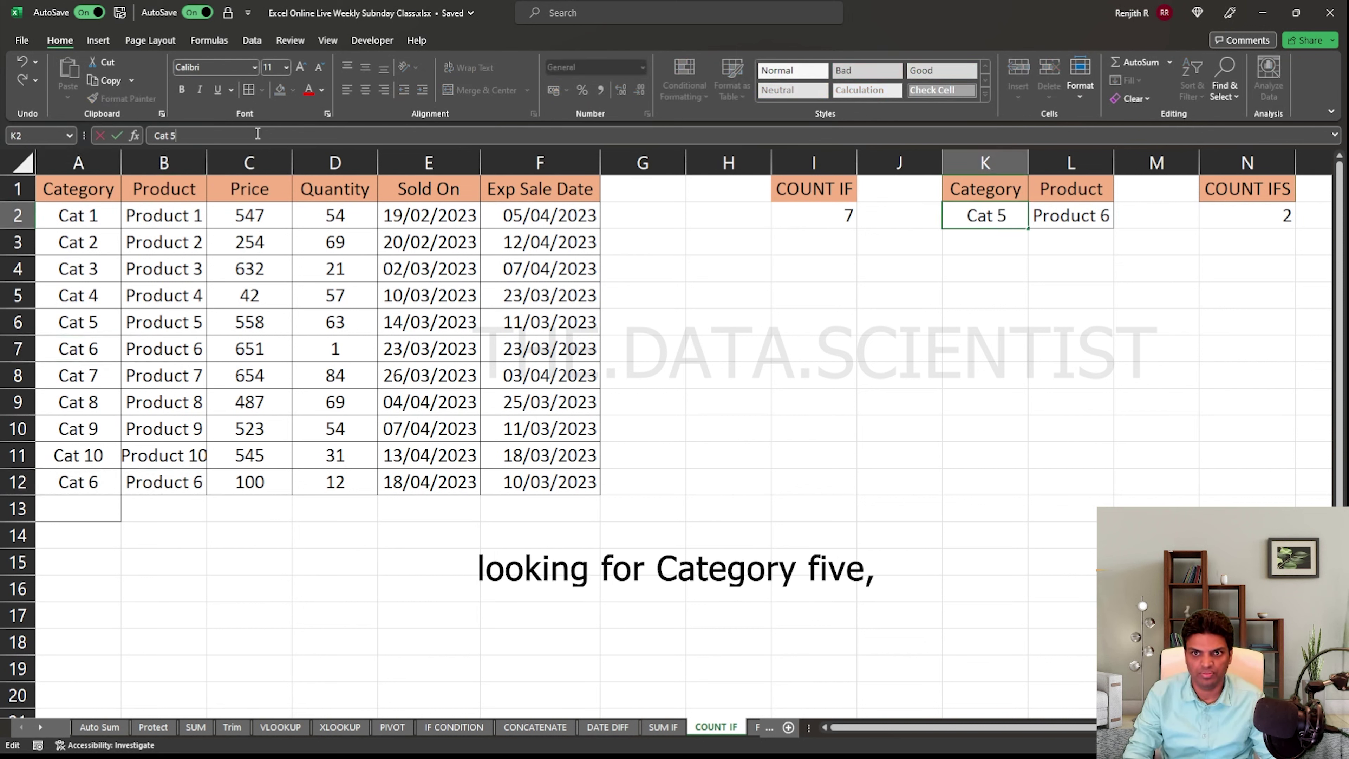
key("Return")
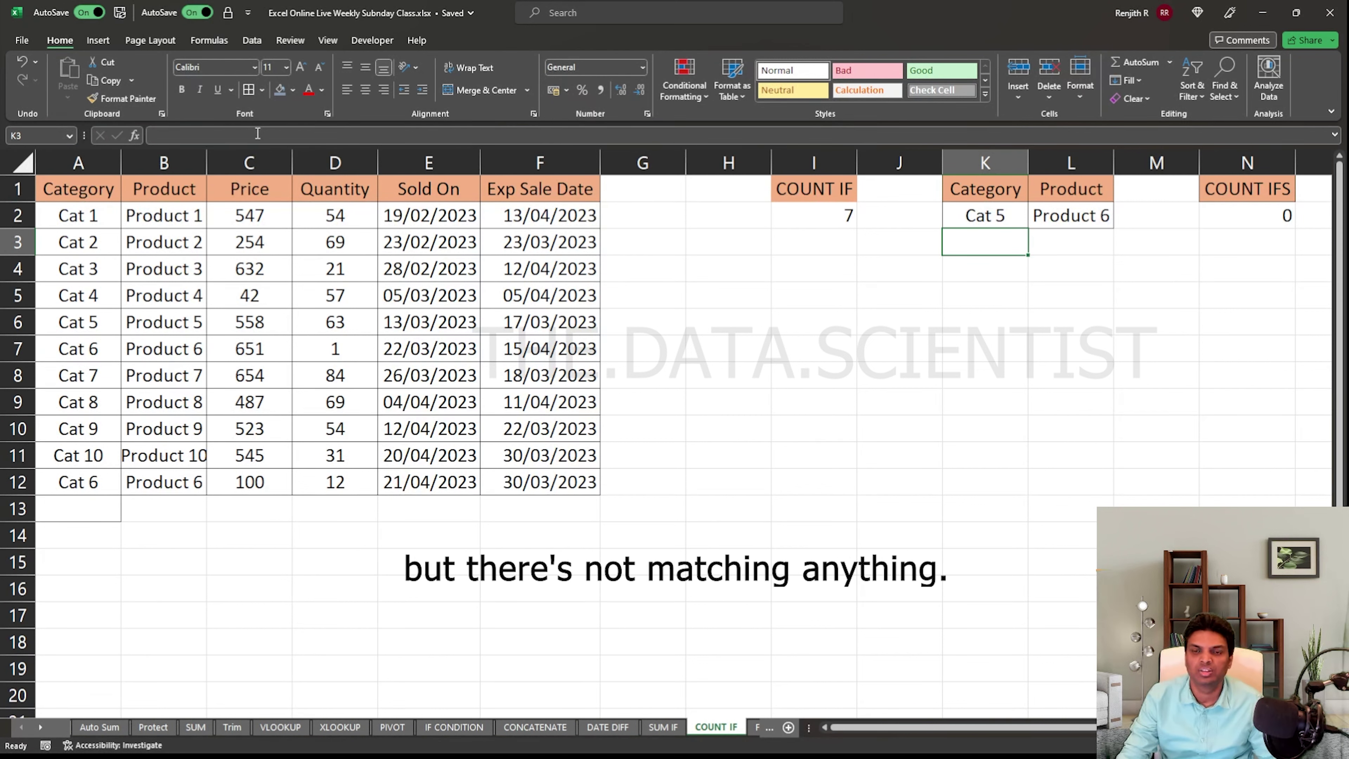
key("Up")
Change the product criterion in L2 to Product 5, so the count becomes 1
left_click(1057, 217)
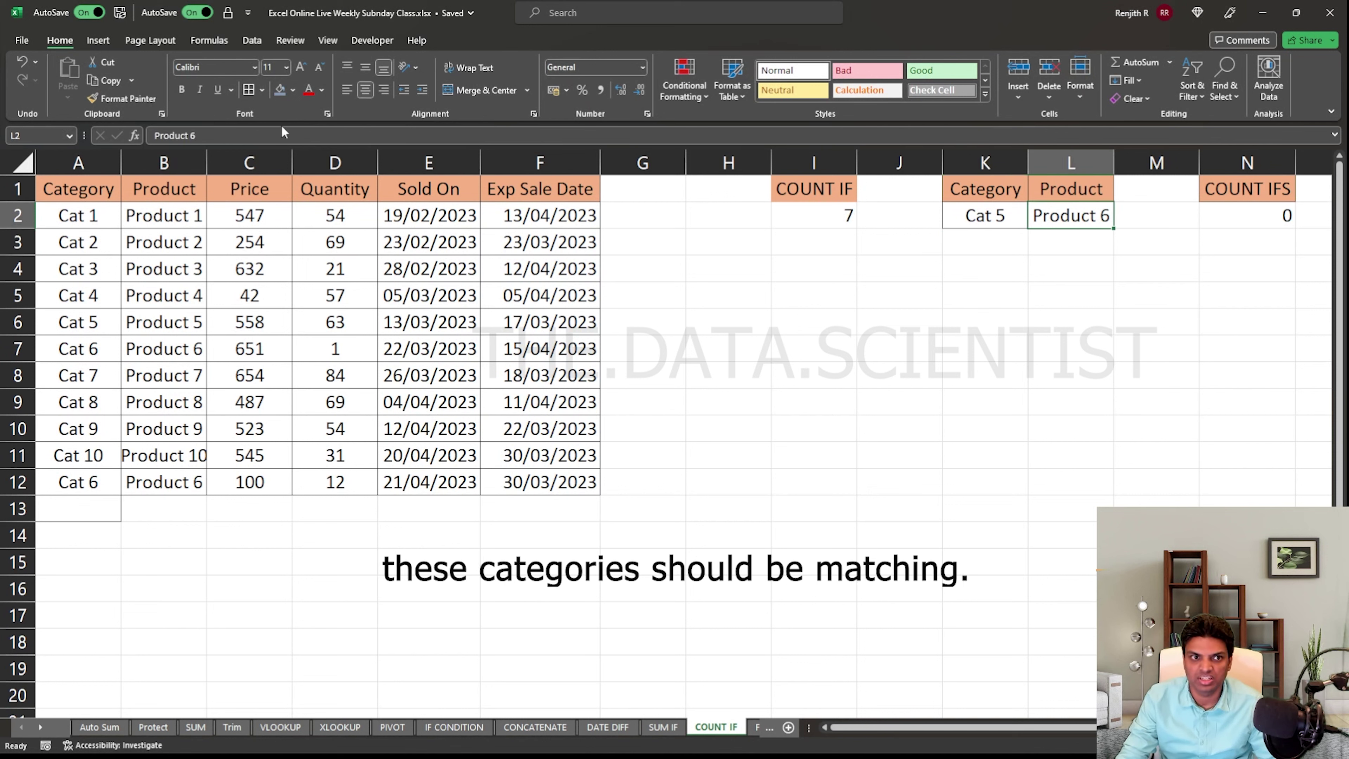
left_click(278, 135)
key("BackSpace")
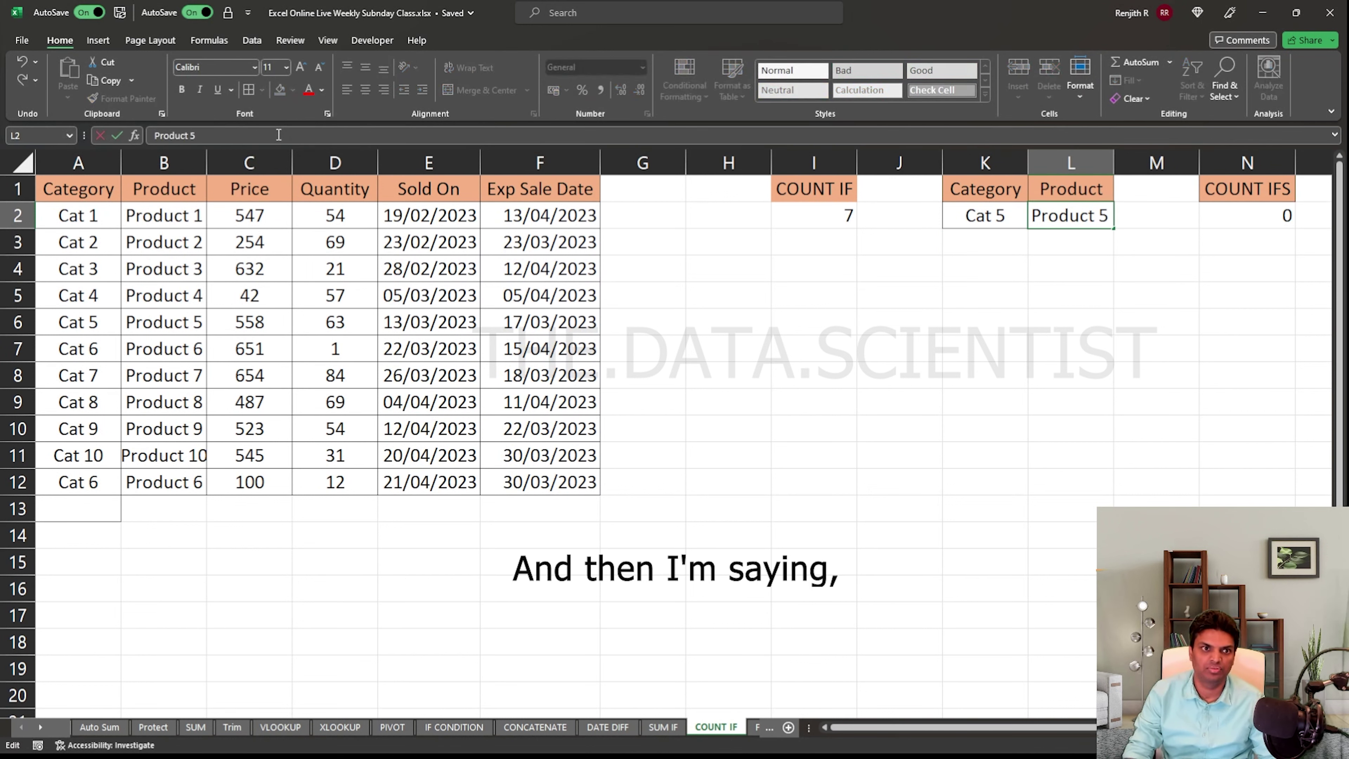
key("Return")
key("Up")
key("Right")
key("Right")
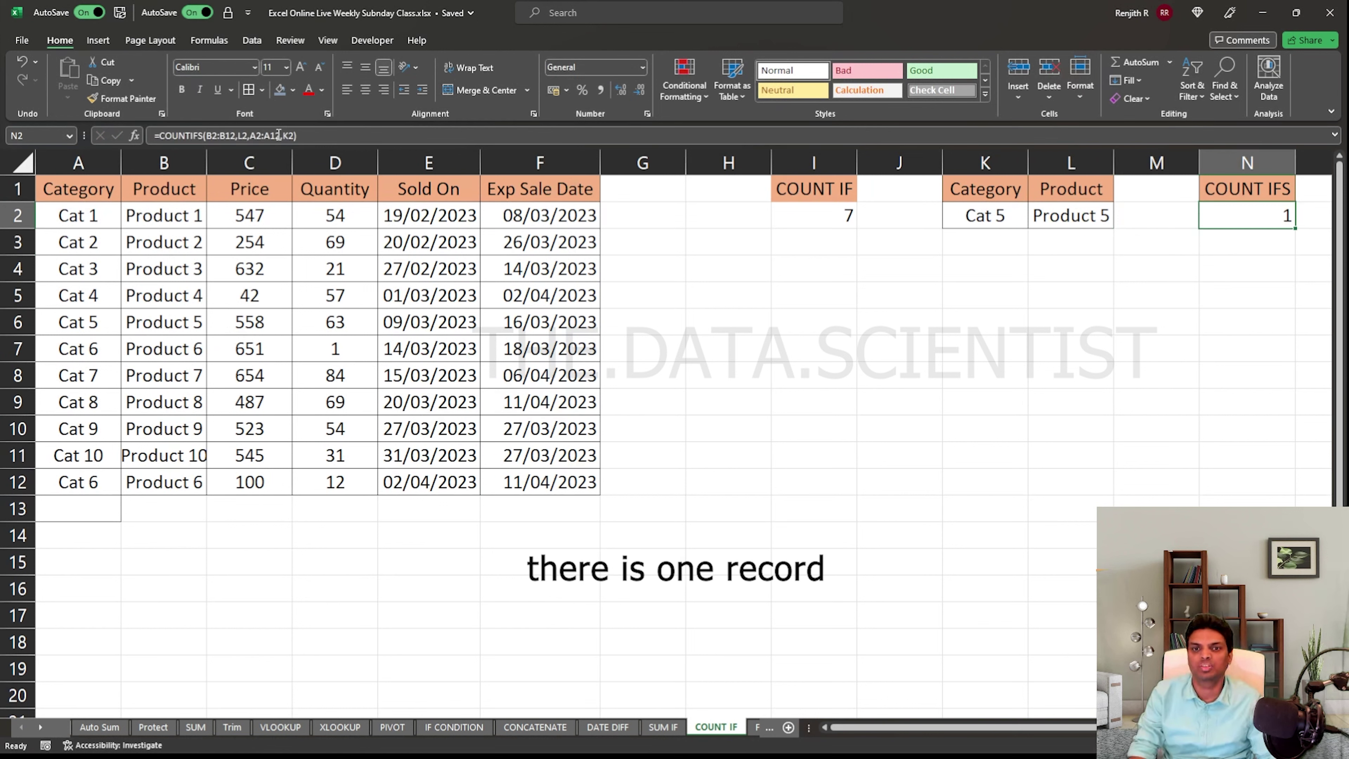
key("Left")
key("Left")
key("Left")
key("Right")
key("Left")
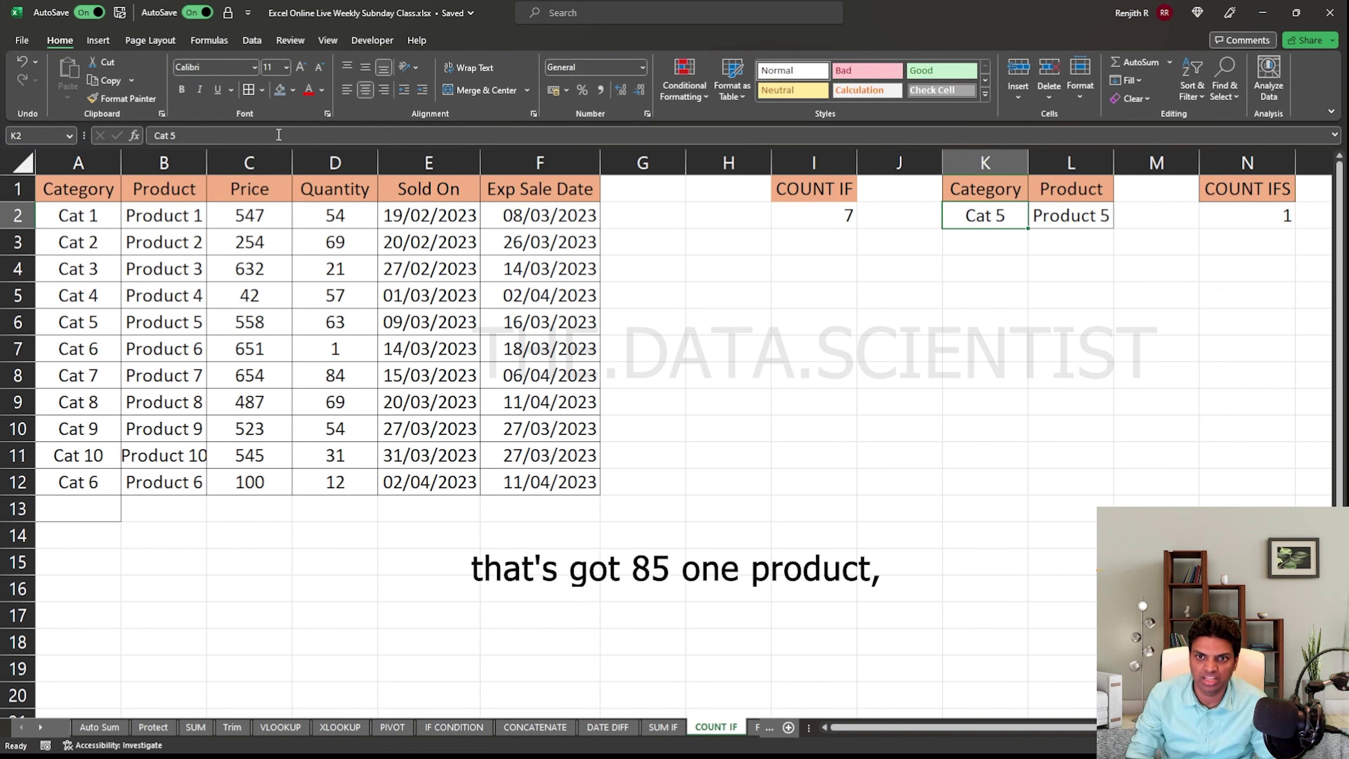
key("Right")
key("Right")
left_click(674, 429)
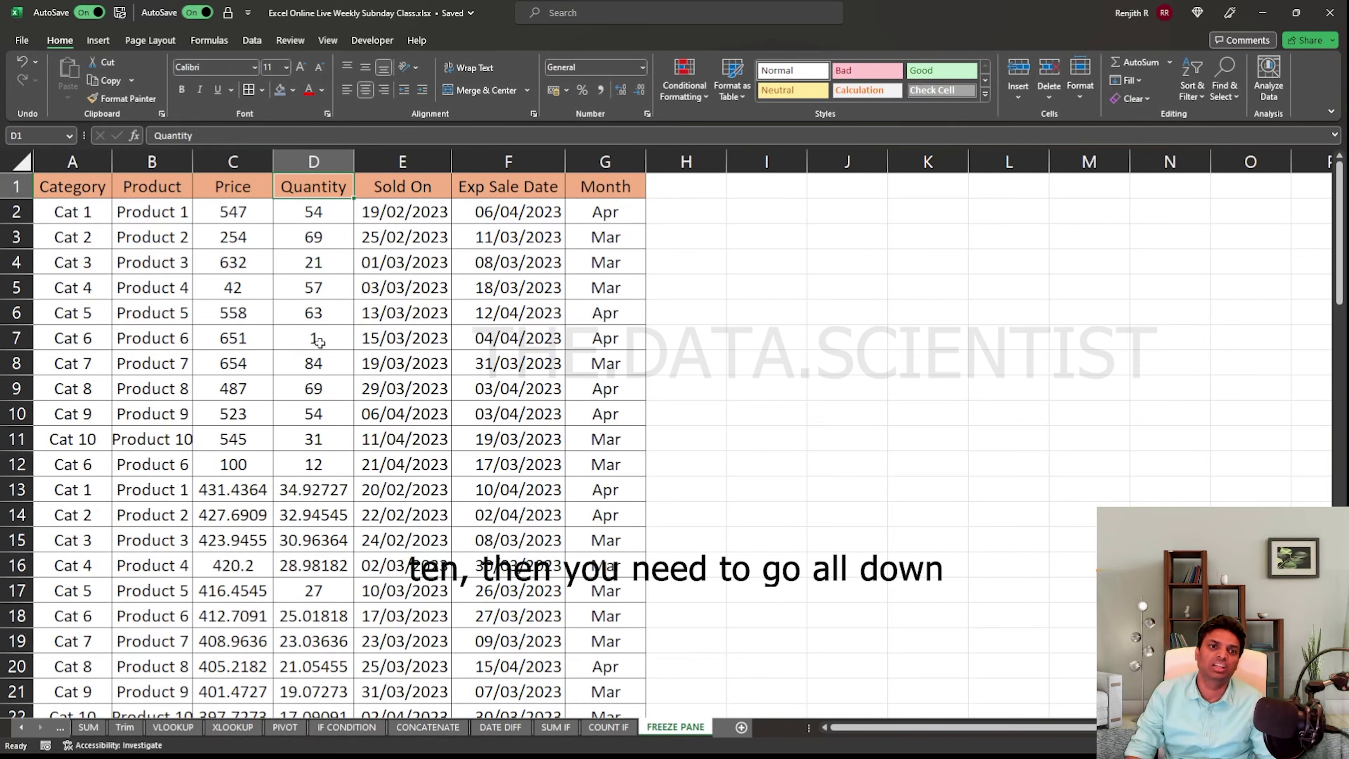
Scroll through the FREEZE PANE table and select the header row A1:G1
scroll(293, 408, "down", 12)
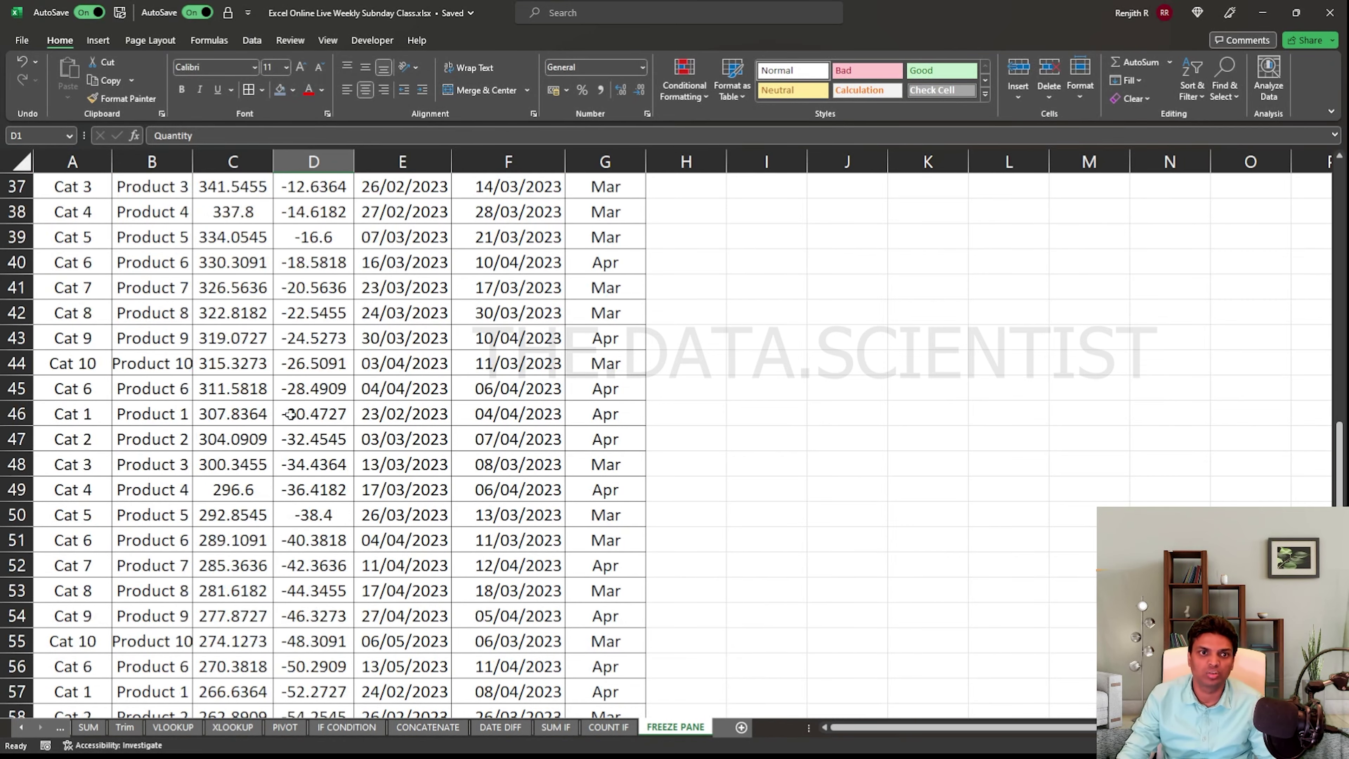
scroll(292, 411, "up", 12)
scroll(291, 415, "up", 1)
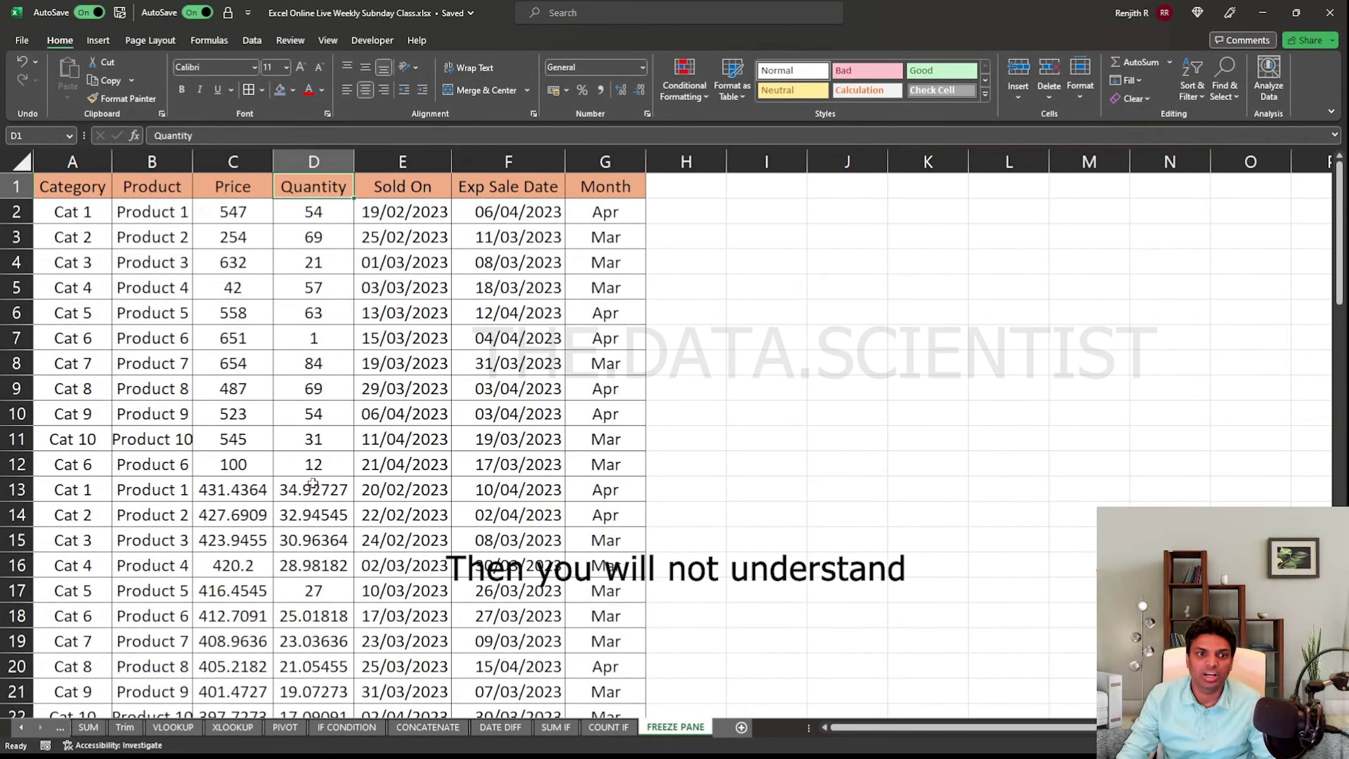
scroll(312, 483, "down", 19)
scroll(312, 482, "up", 19)
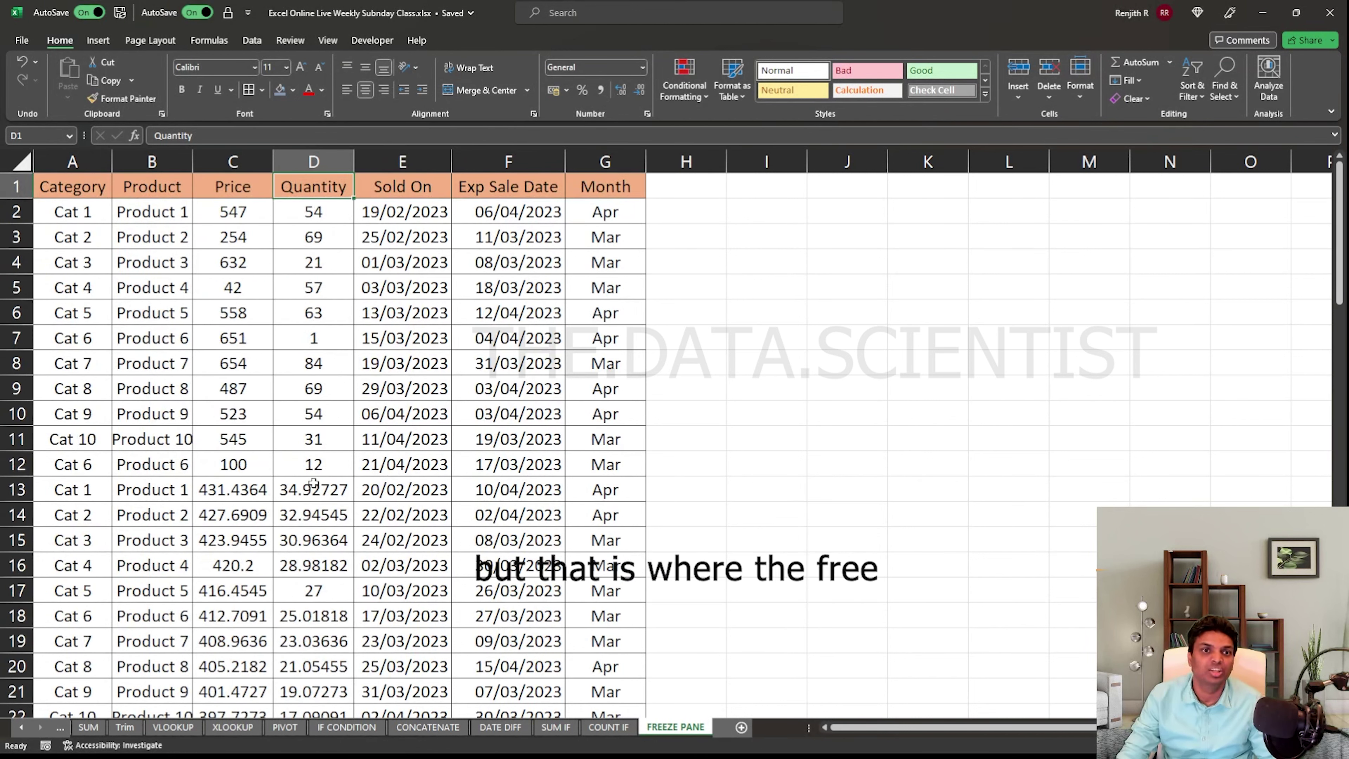
left_click_drag(49, 186, 626, 187)
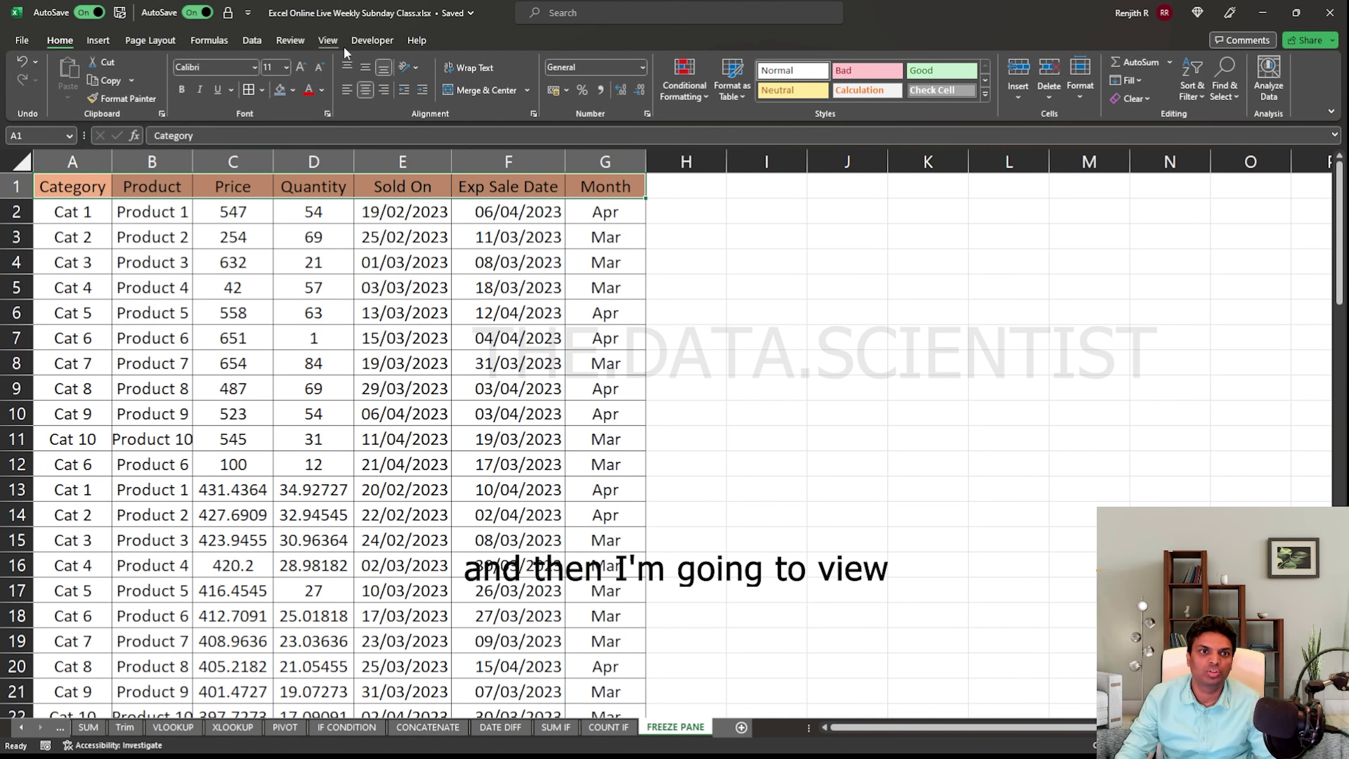
Browse the View tab's Freeze Panes options and select cells in the Quantity and Exp Sale Date columns
left_click(330, 43)
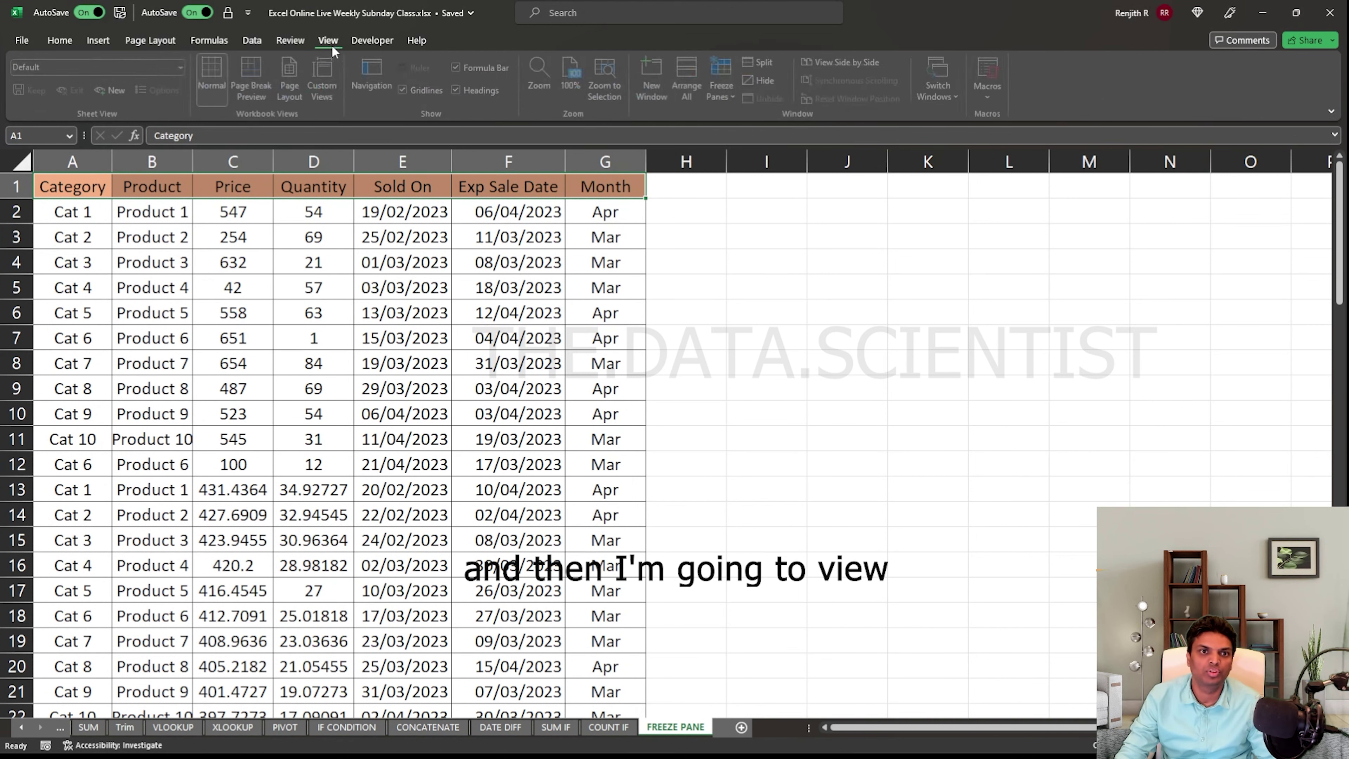
left_click(725, 96)
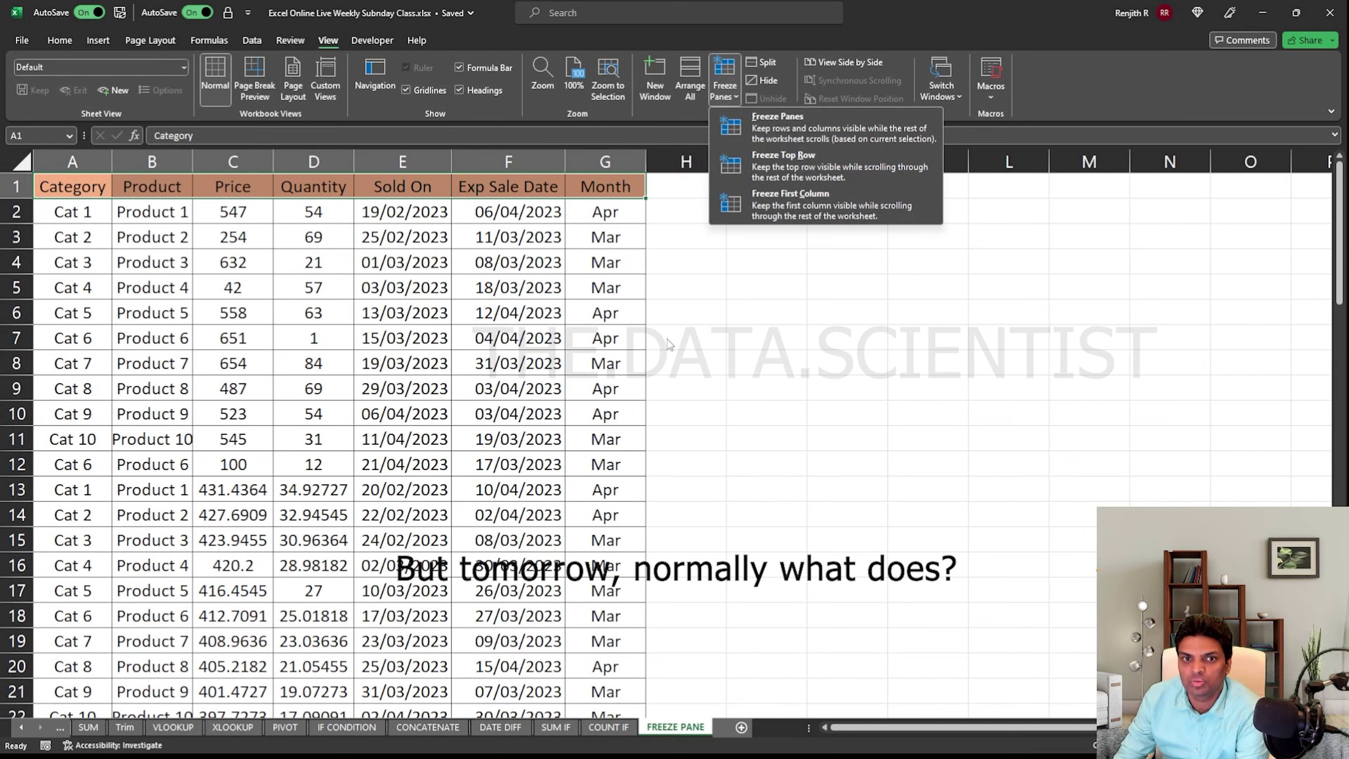
left_click(289, 293)
left_click_drag(291, 291, 297, 313)
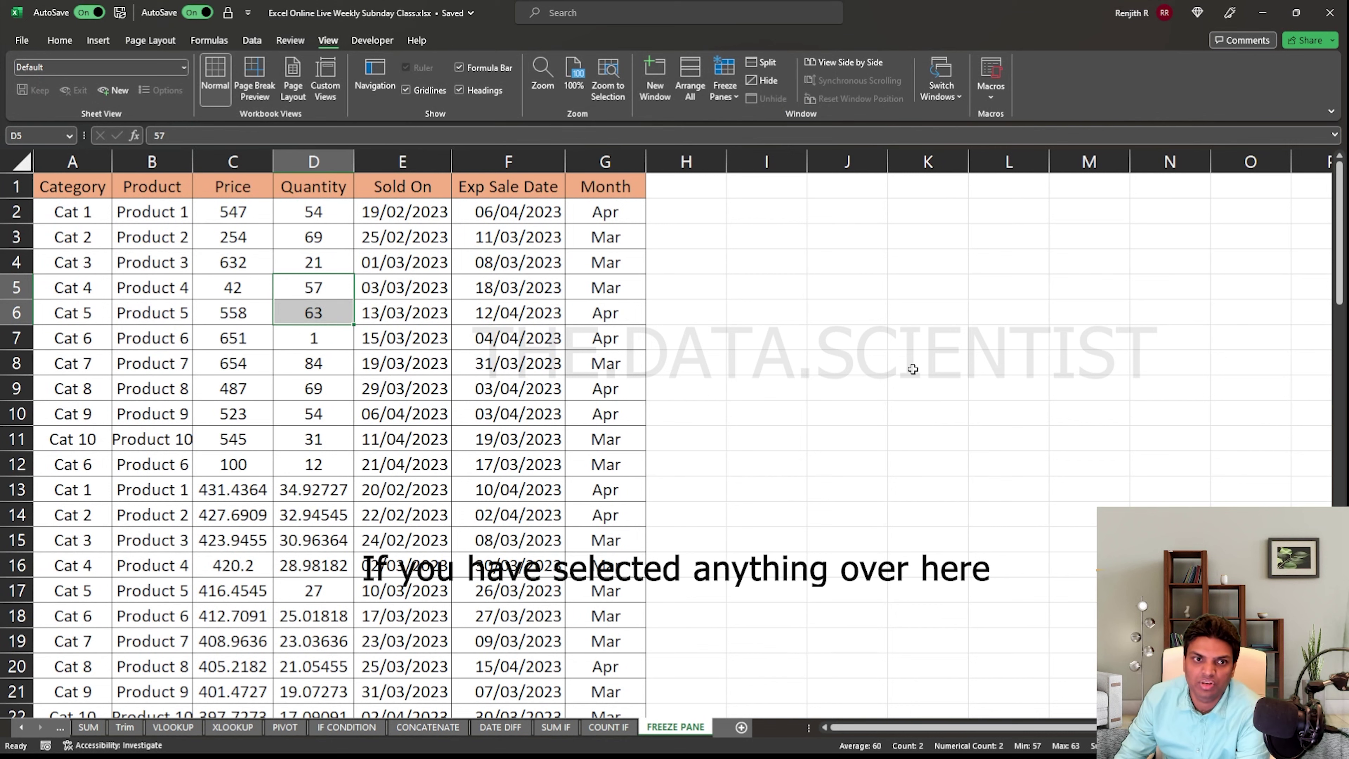
left_click(463, 315)
Freeze the top row and scroll to confirm the header stays visible
left_click(724, 80)
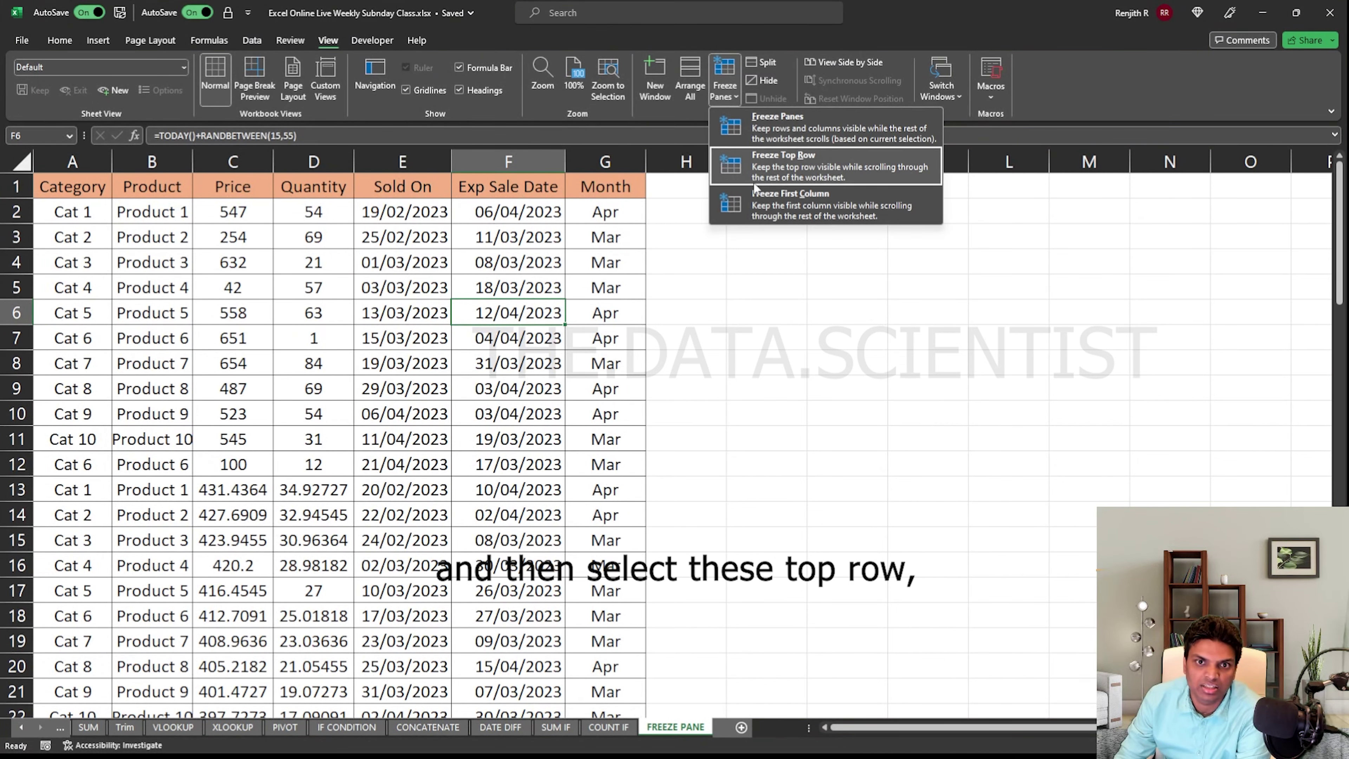
left_click(764, 176)
scroll(323, 386, "down", 20)
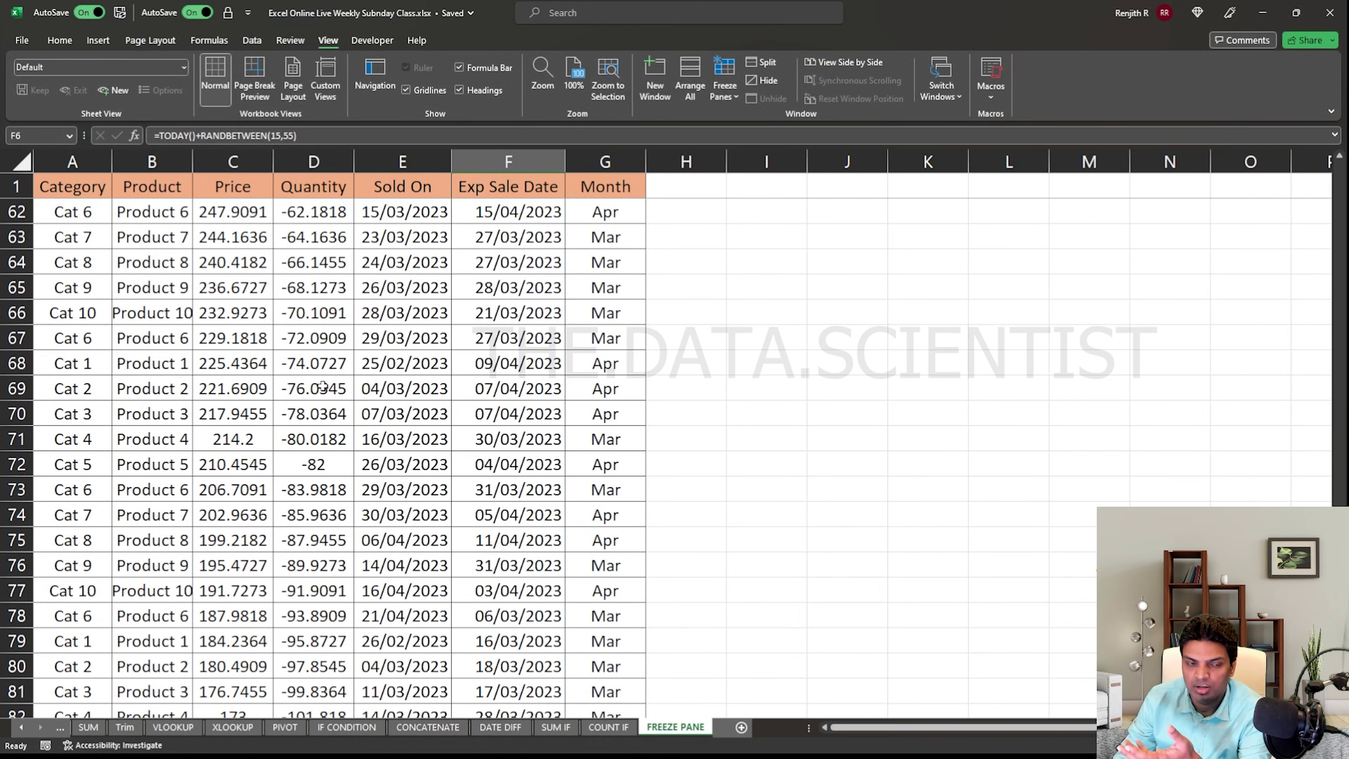
scroll(322, 380, "down", 6)
scroll(323, 376, "up", 2)
scroll(322, 376, "up", 20)
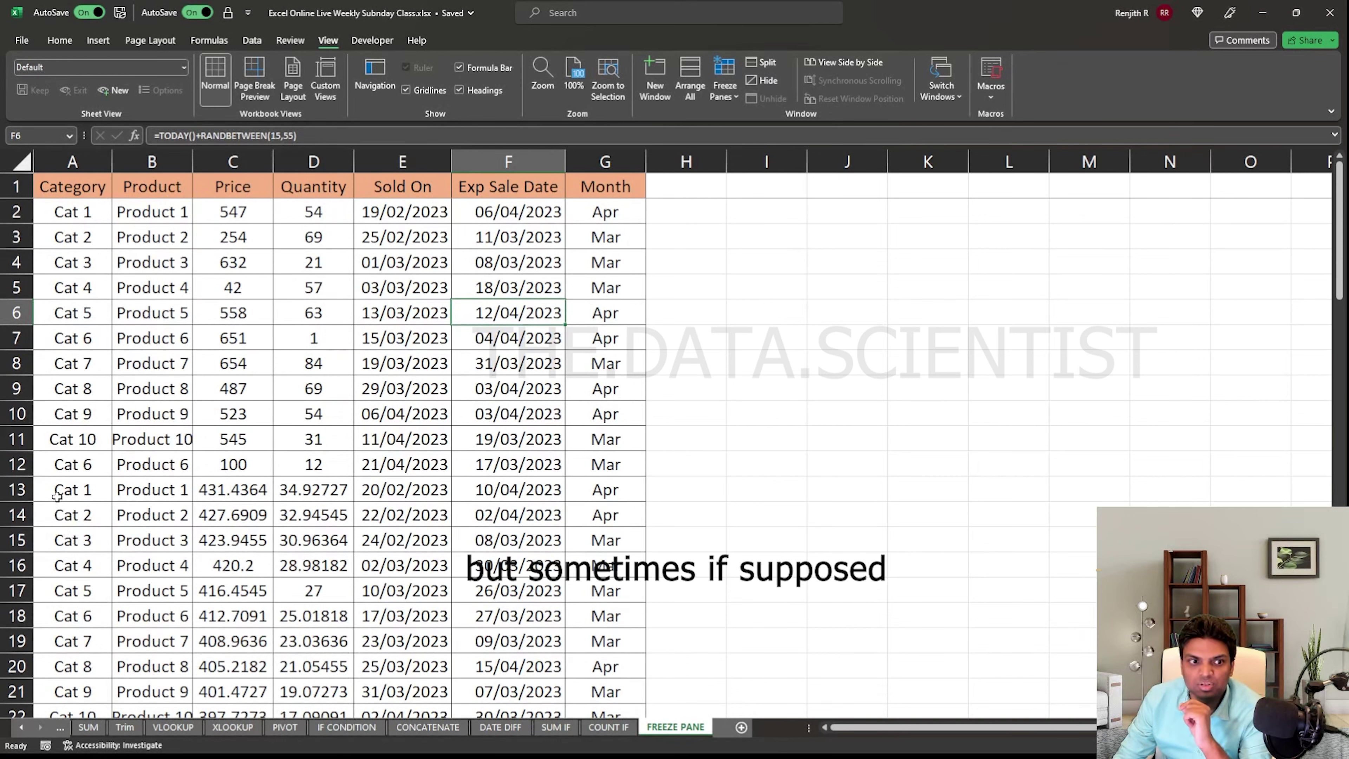
left_click_drag(57, 496, 606, 490)
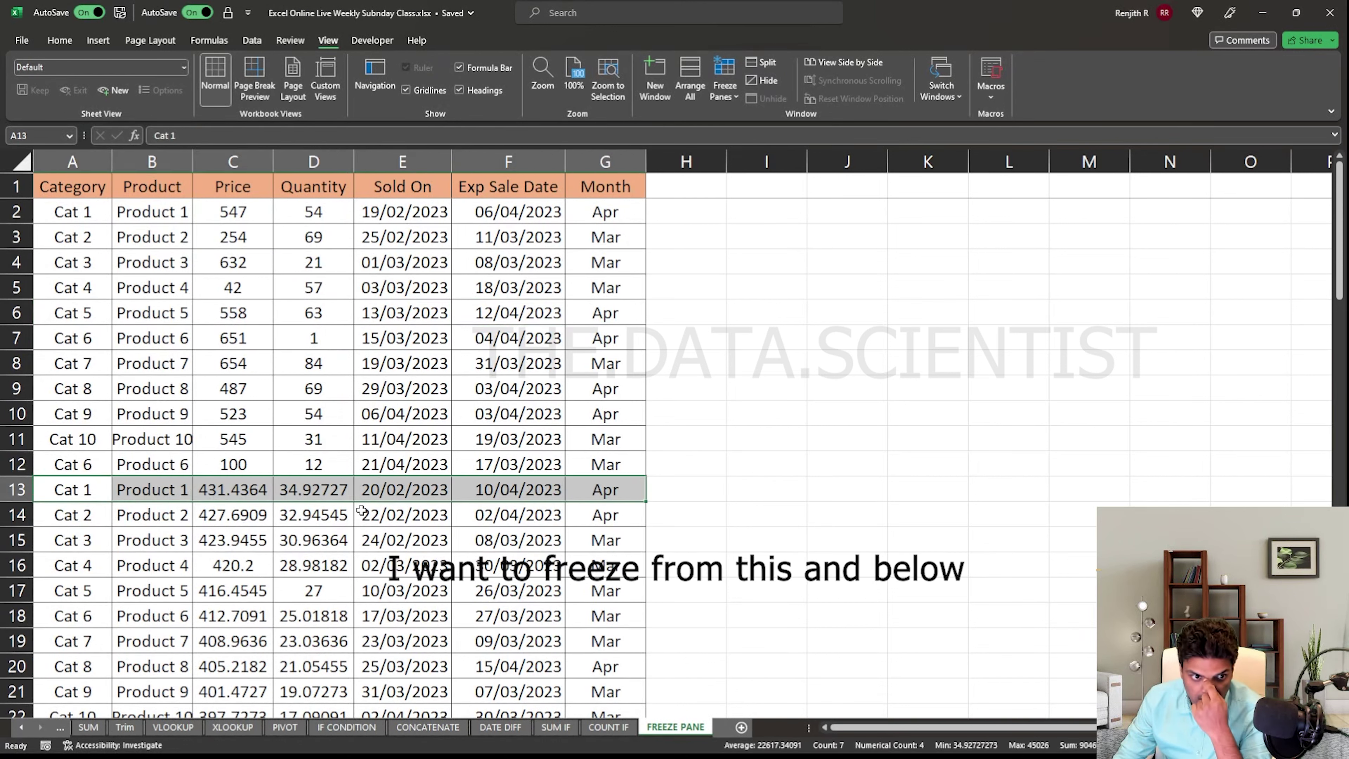
Unfreeze the top row, freeze rows 1–12 above row 13, and scroll to test it
left_click(725, 88)
left_click(741, 119)
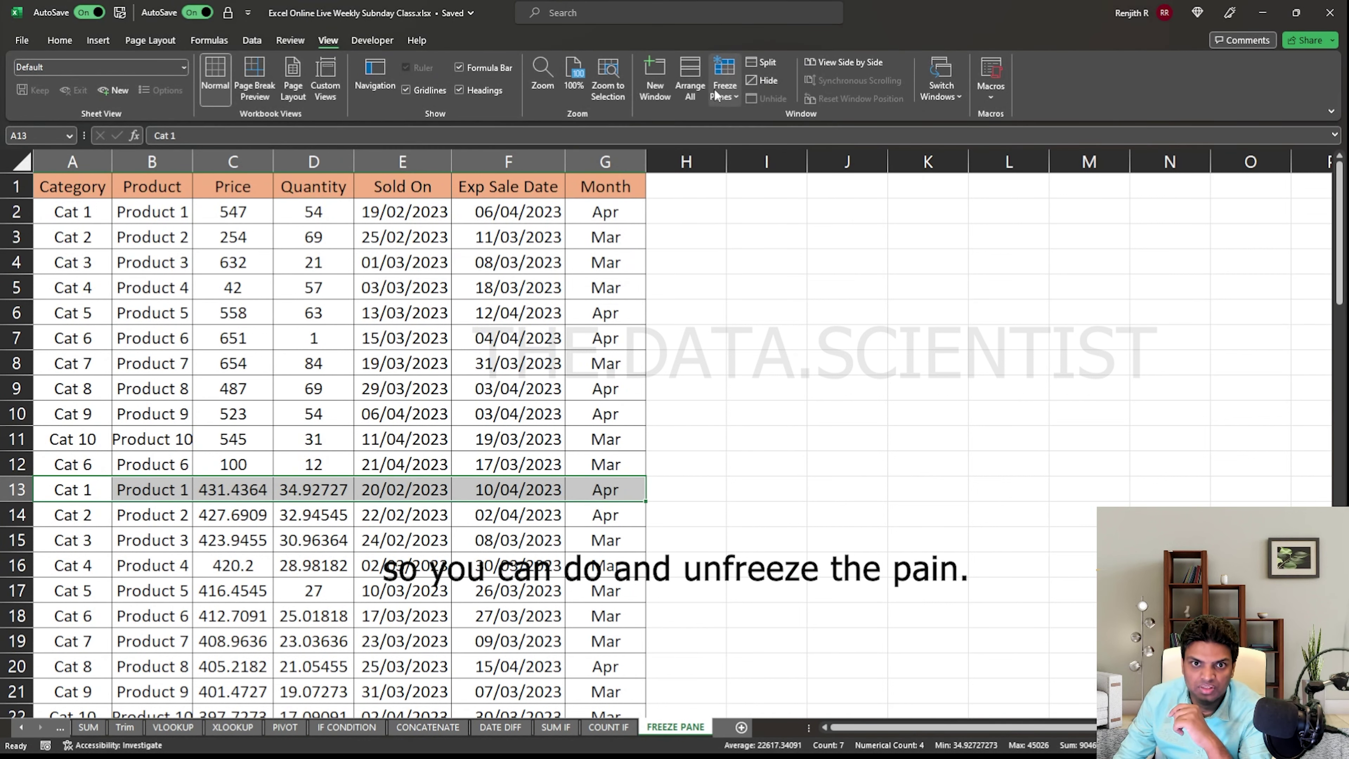
left_click(717, 93)
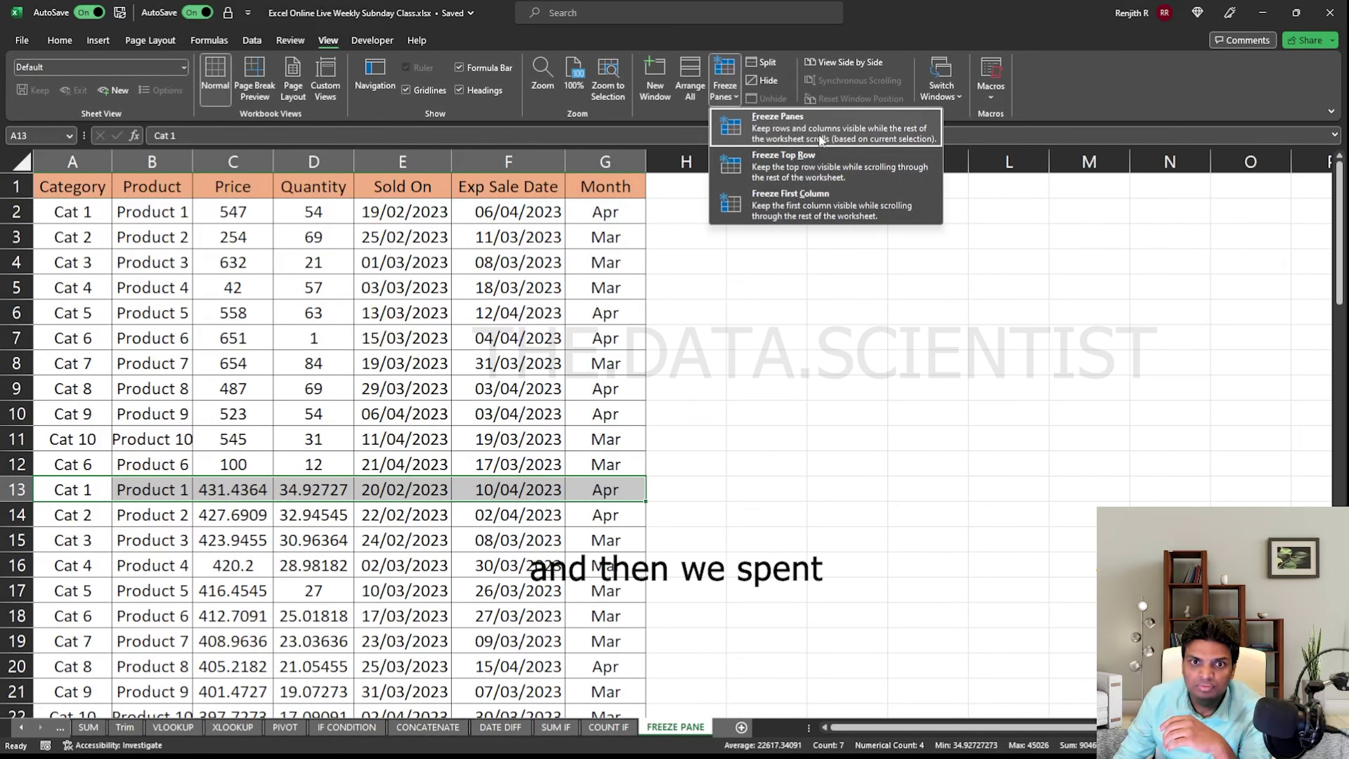
left_click(776, 123)
scroll(347, 574, "down", 11)
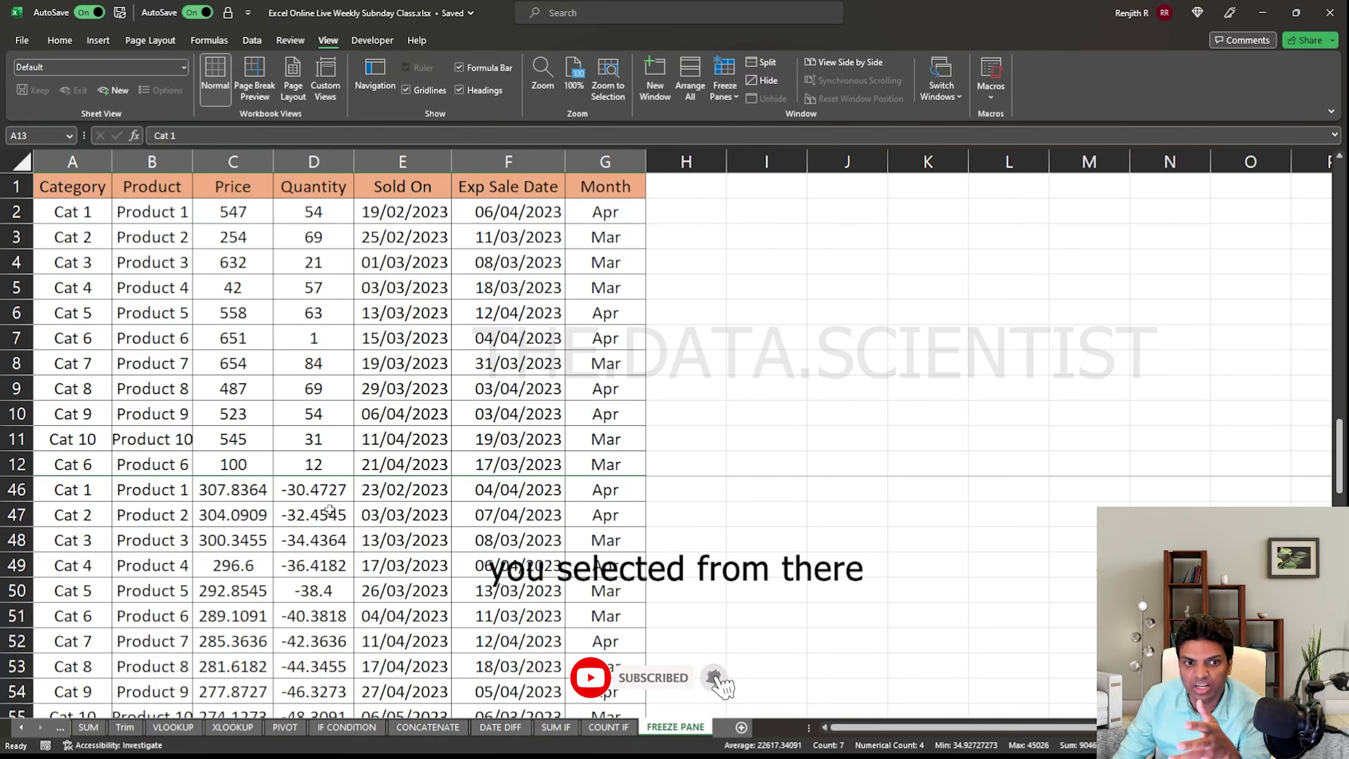
scroll(348, 574, "down", 12)
scroll(330, 509, "up", 20)
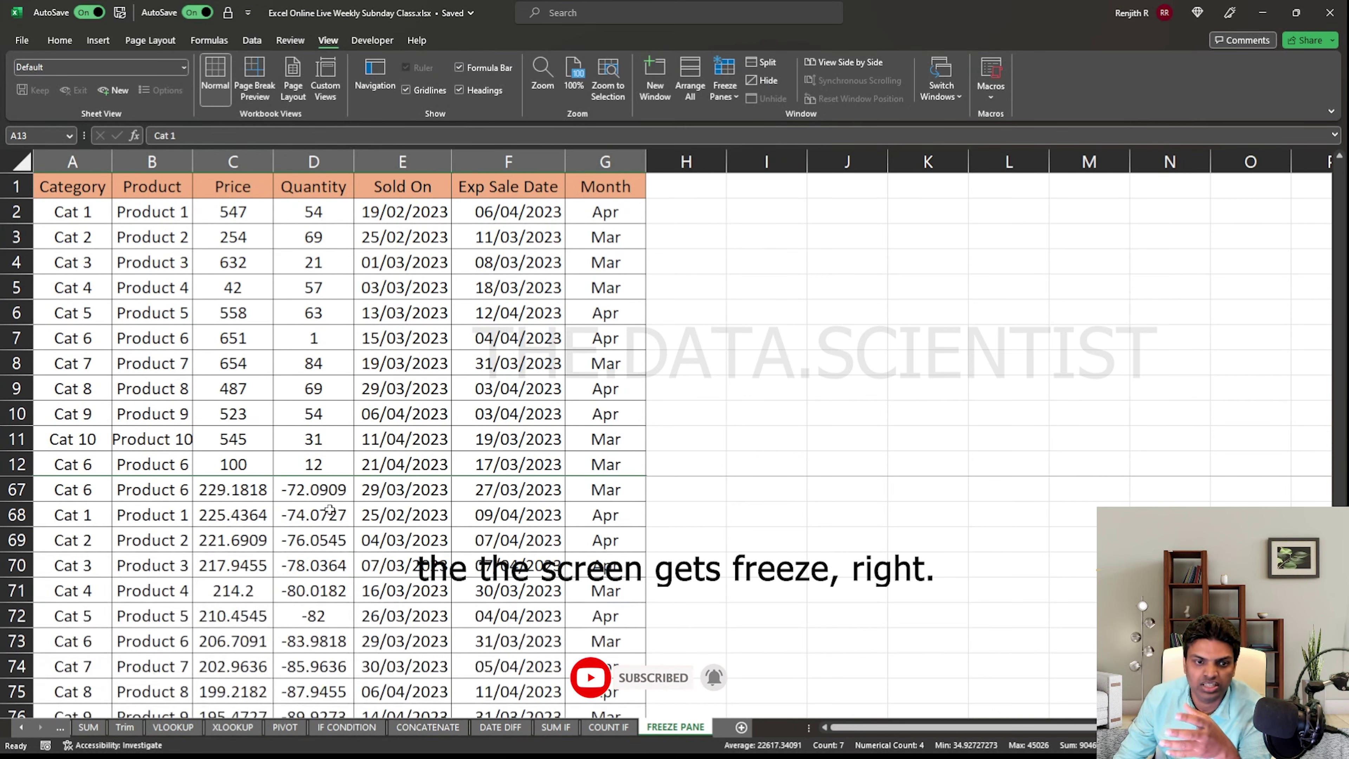
left_click(326, 509)
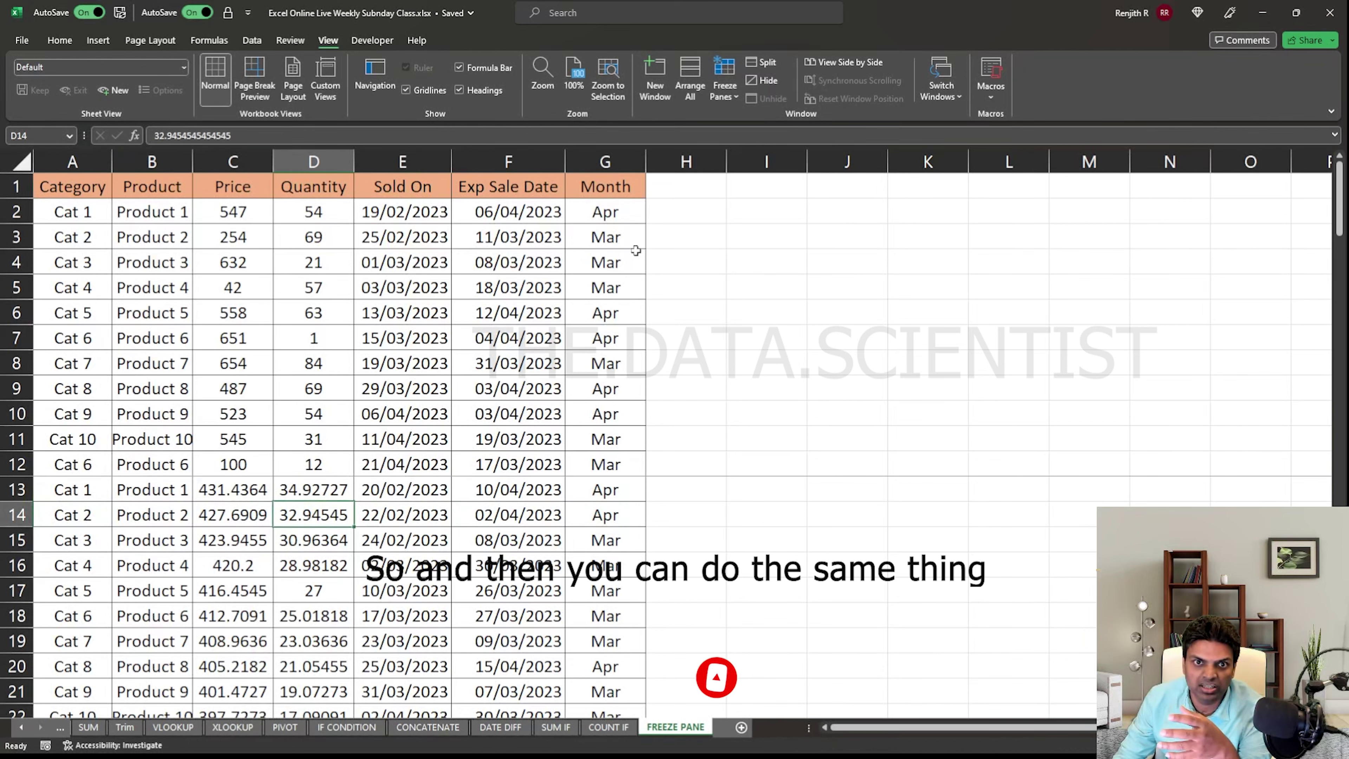
Select column C, unfreeze all panes, and return to A1
left_click(215, 160)
left_click(718, 99)
left_click(722, 111)
left_click(722, 110)
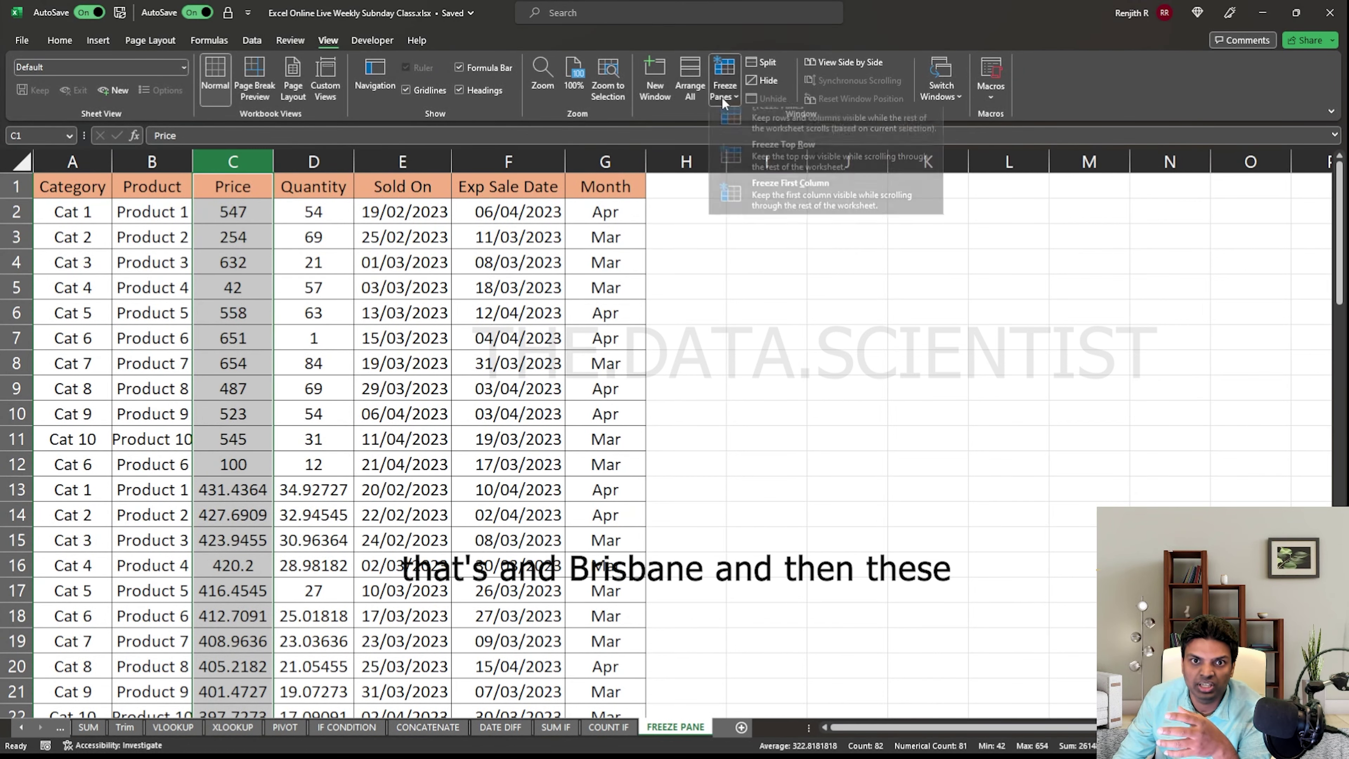
left_click(759, 135)
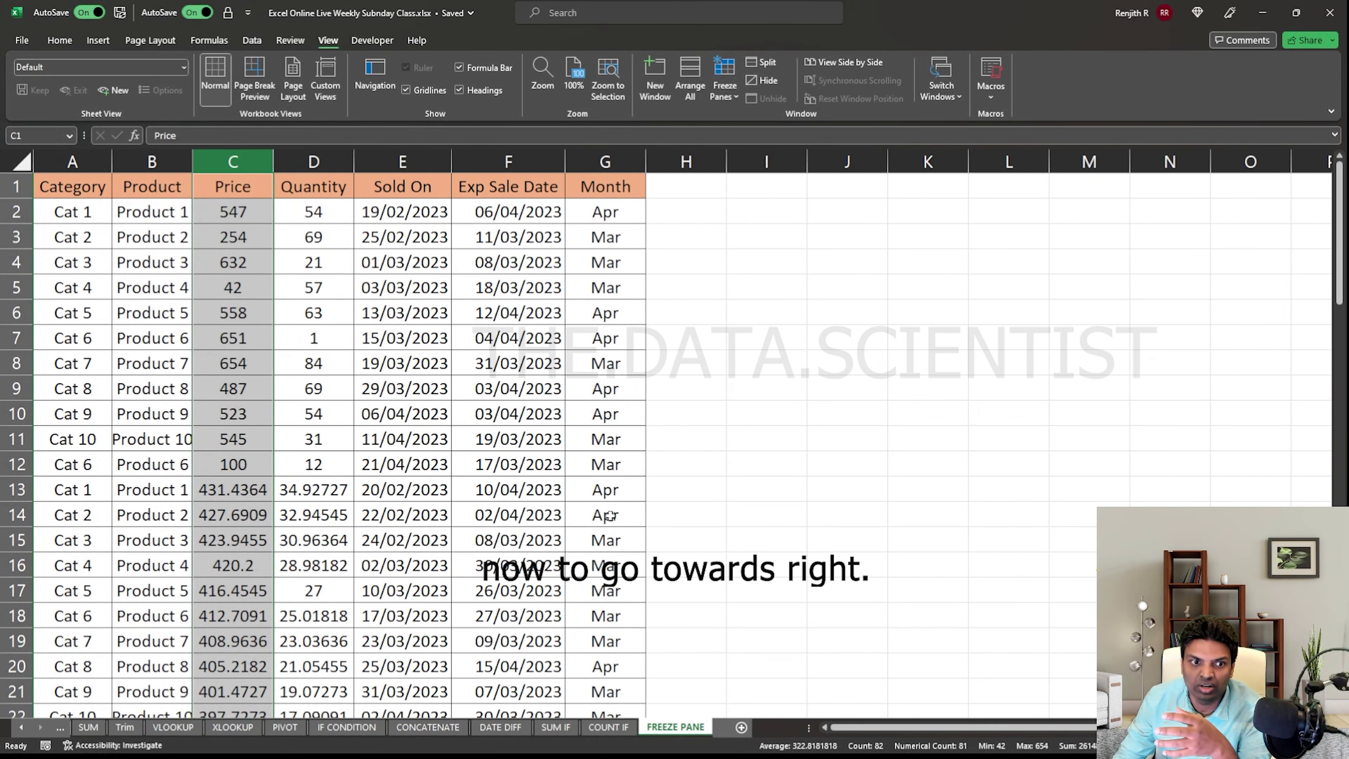
key("Right")
key("Right")
key("Right")
key("Right")
key("Right")
key("Right")
key("Right")
key("Right")
key("Right")
key("Right")
key("Right")
key("Right")
key("Right")
key("Right")
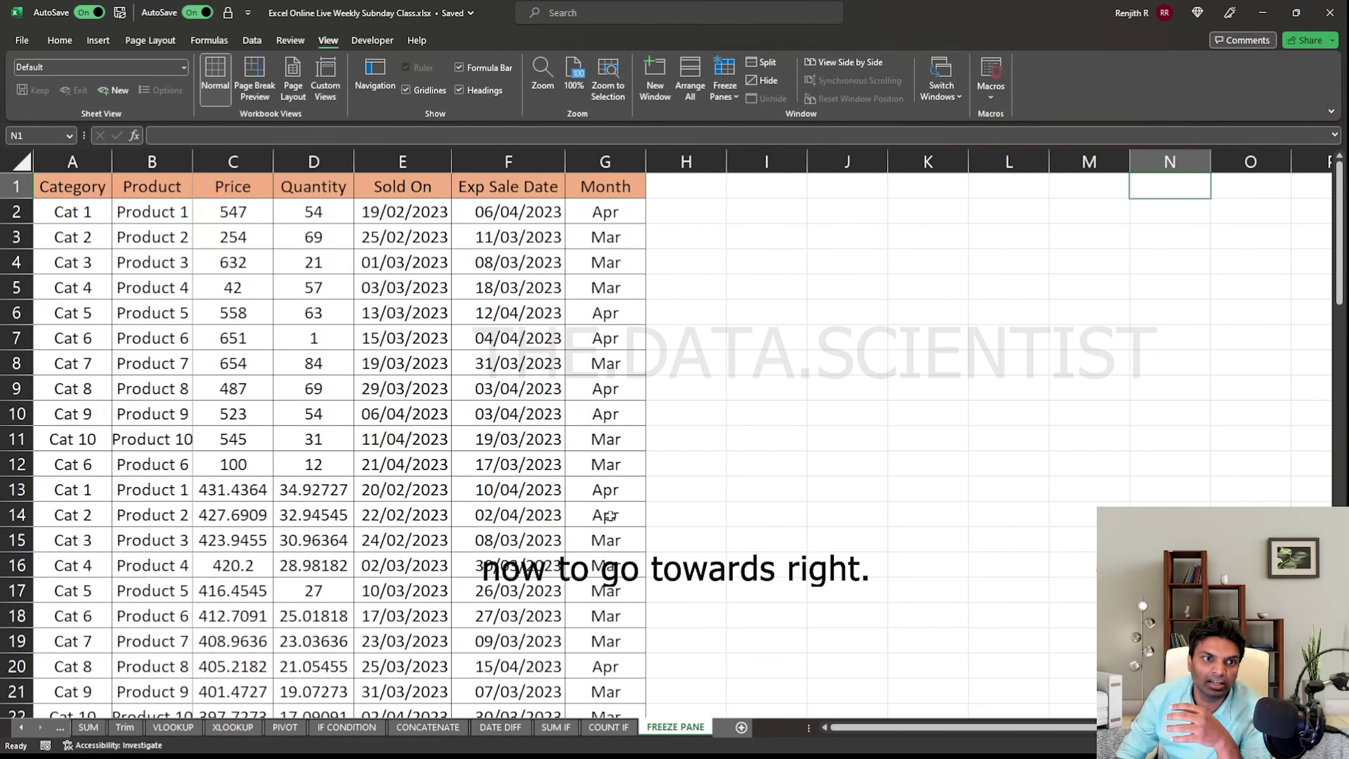
key("ctrl+Home")
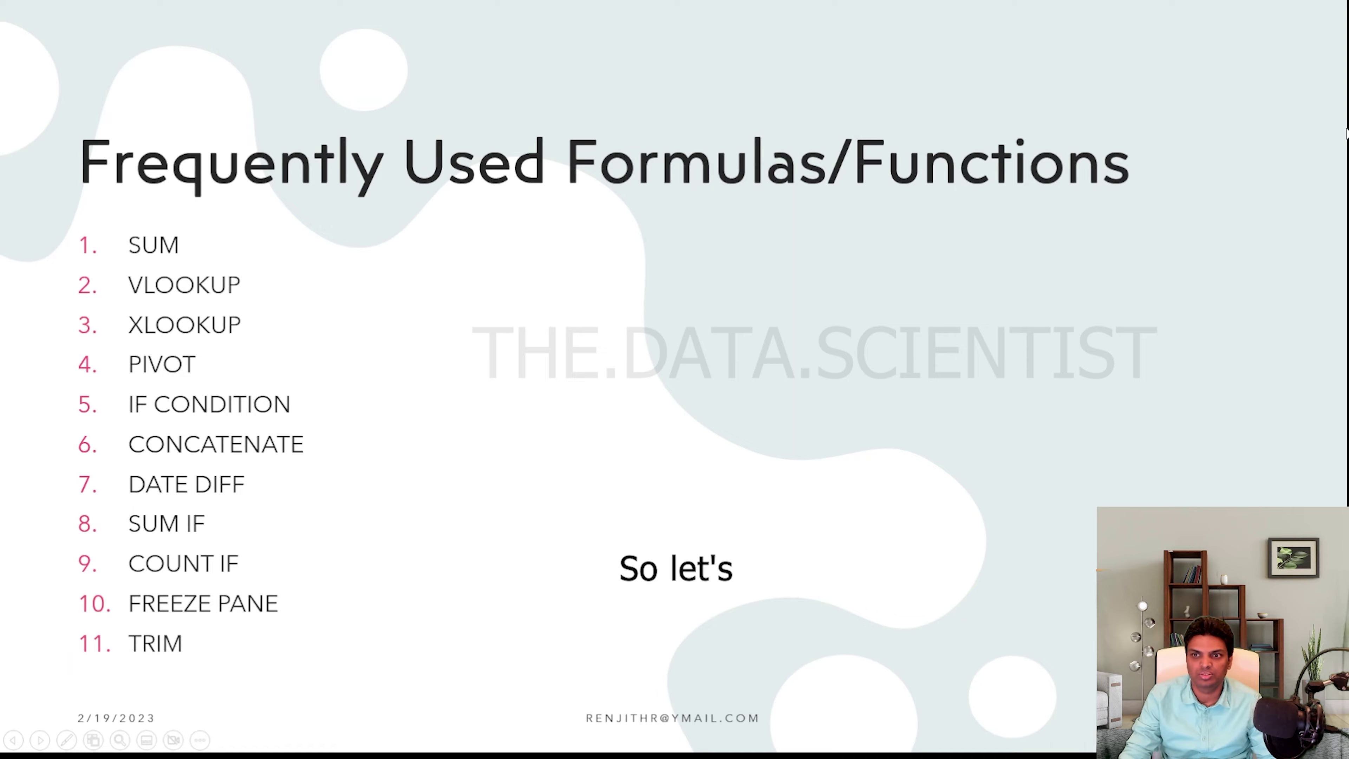
Leave the PowerPoint slideshow and return to the Excel workbook
key("alt+Tab")
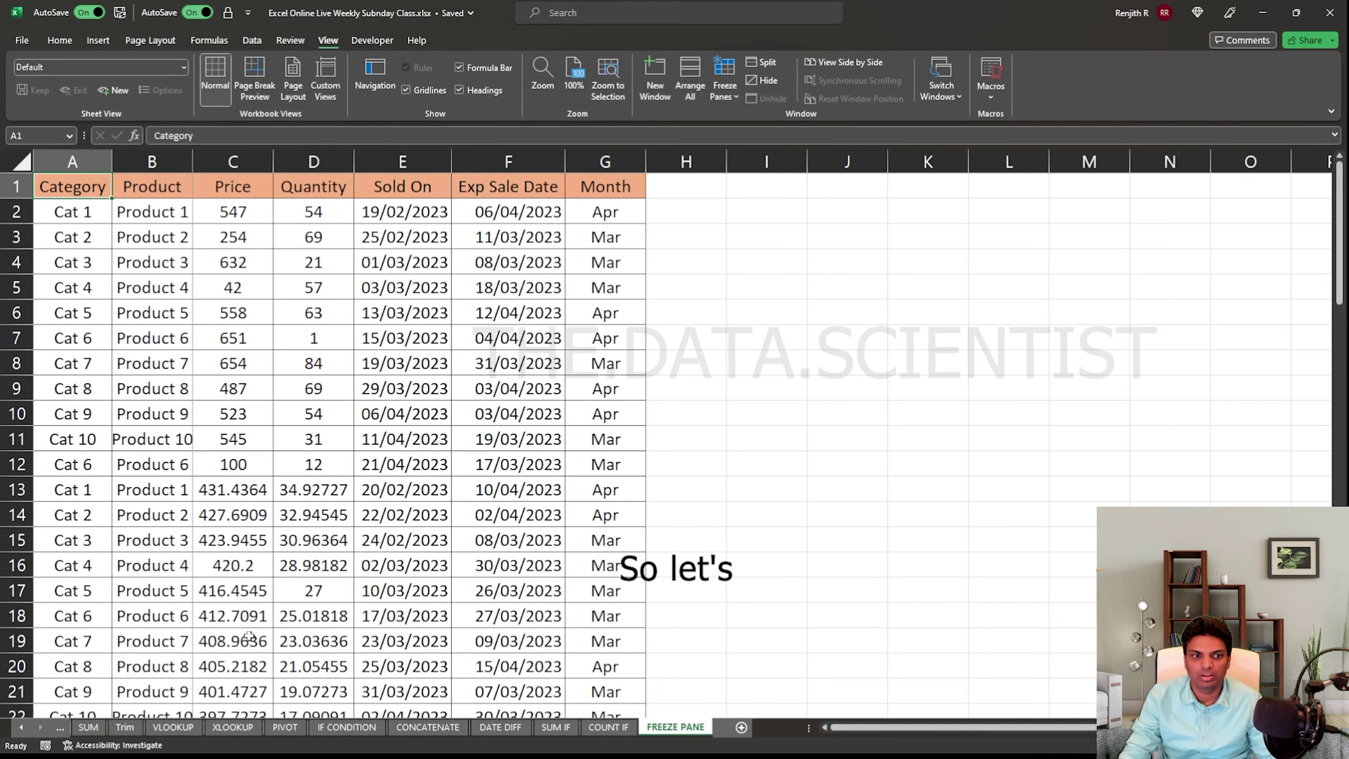
Inspect the Trim sheet's product names B2:B11 for stray spaces, ending on E2
left_click(127, 726)
left_click(290, 407)
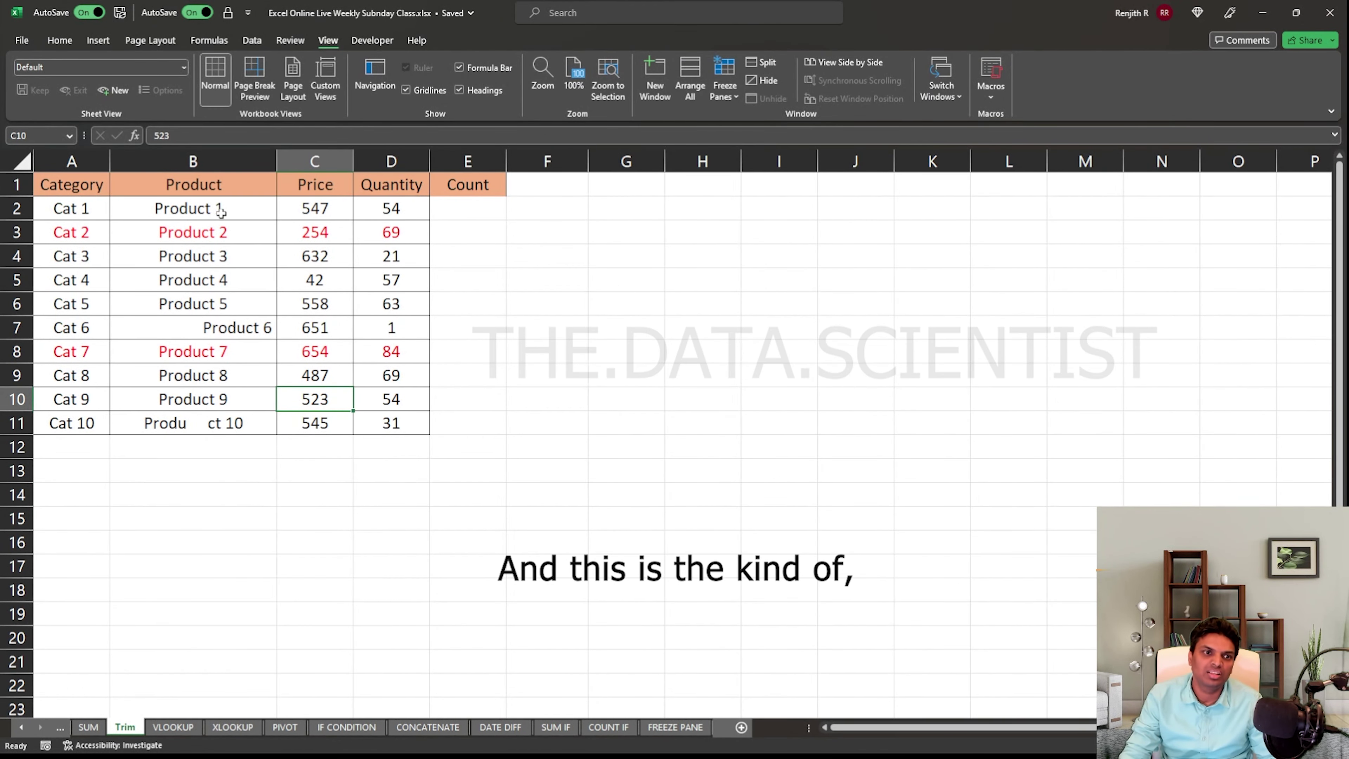
left_click_drag(222, 211, 248, 423)
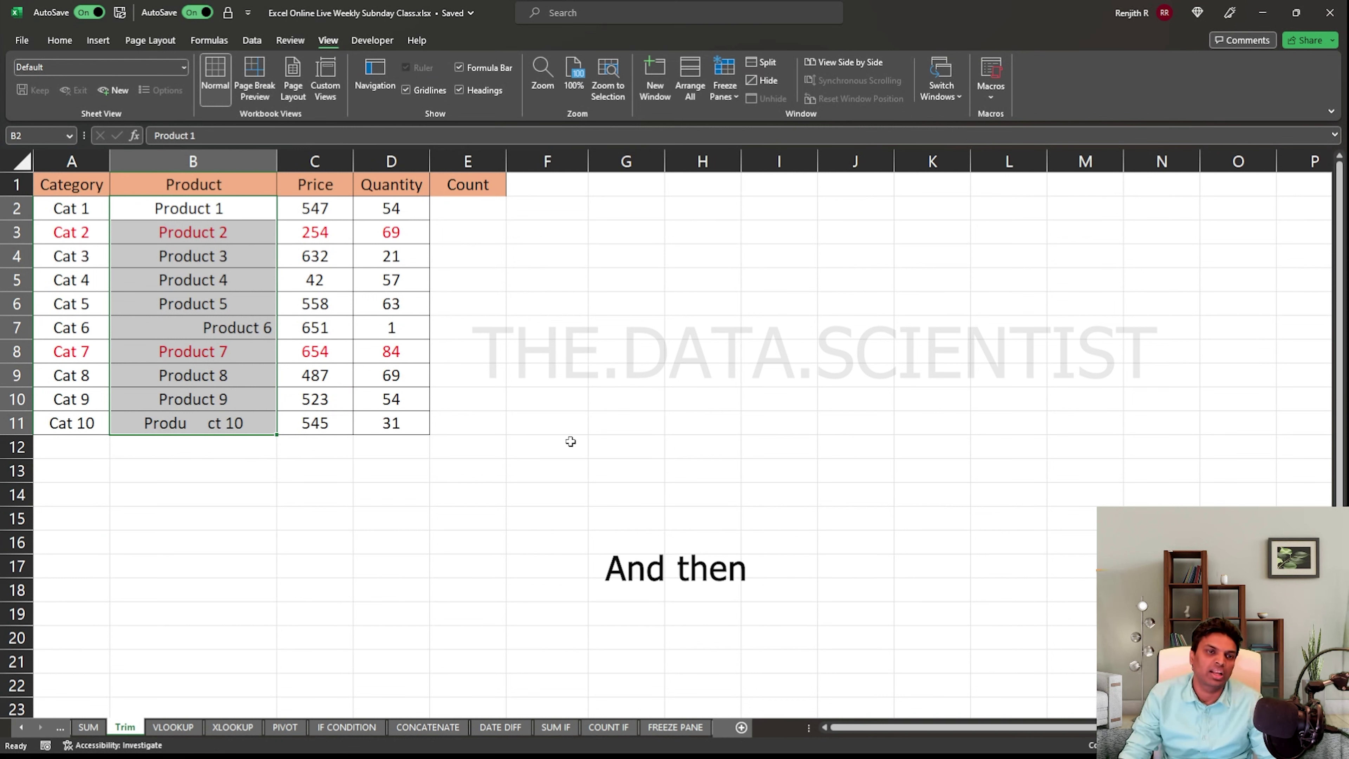
left_click(491, 430)
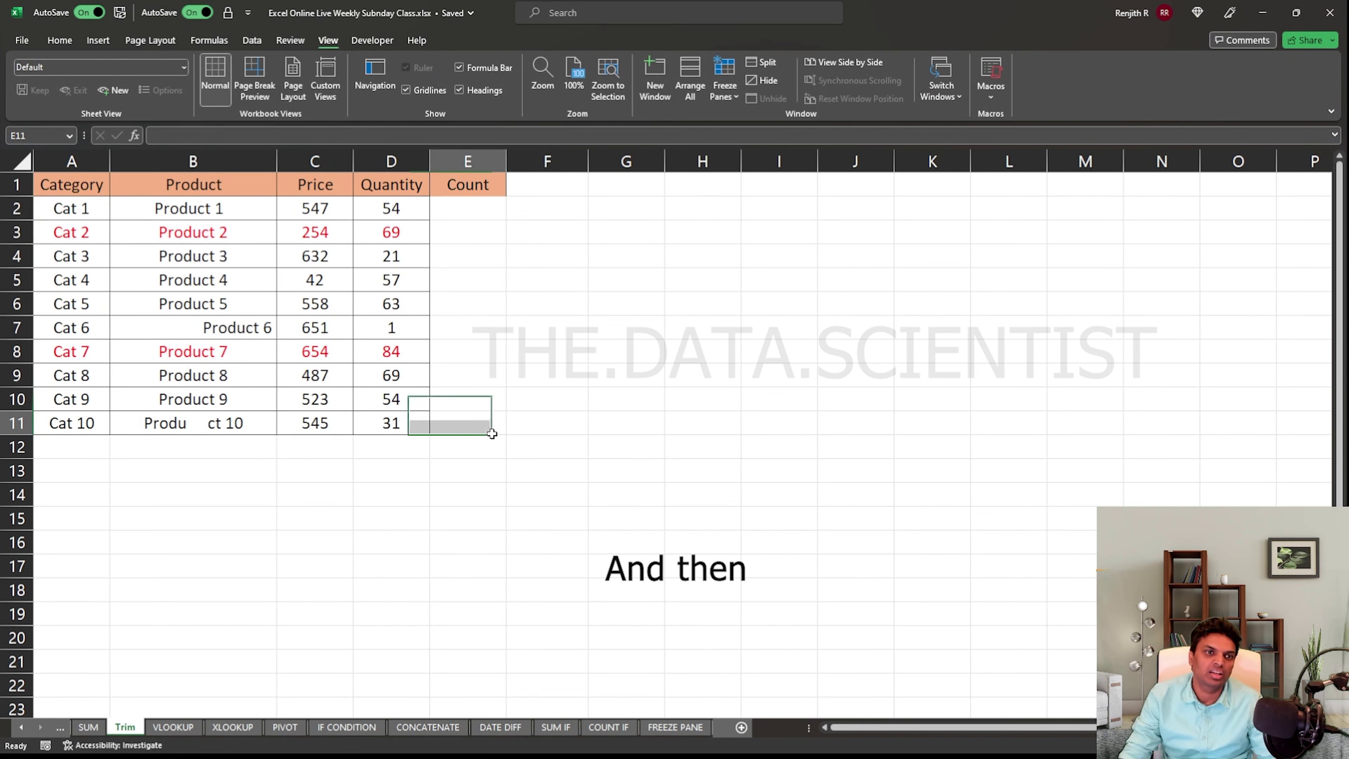
left_click(153, 234)
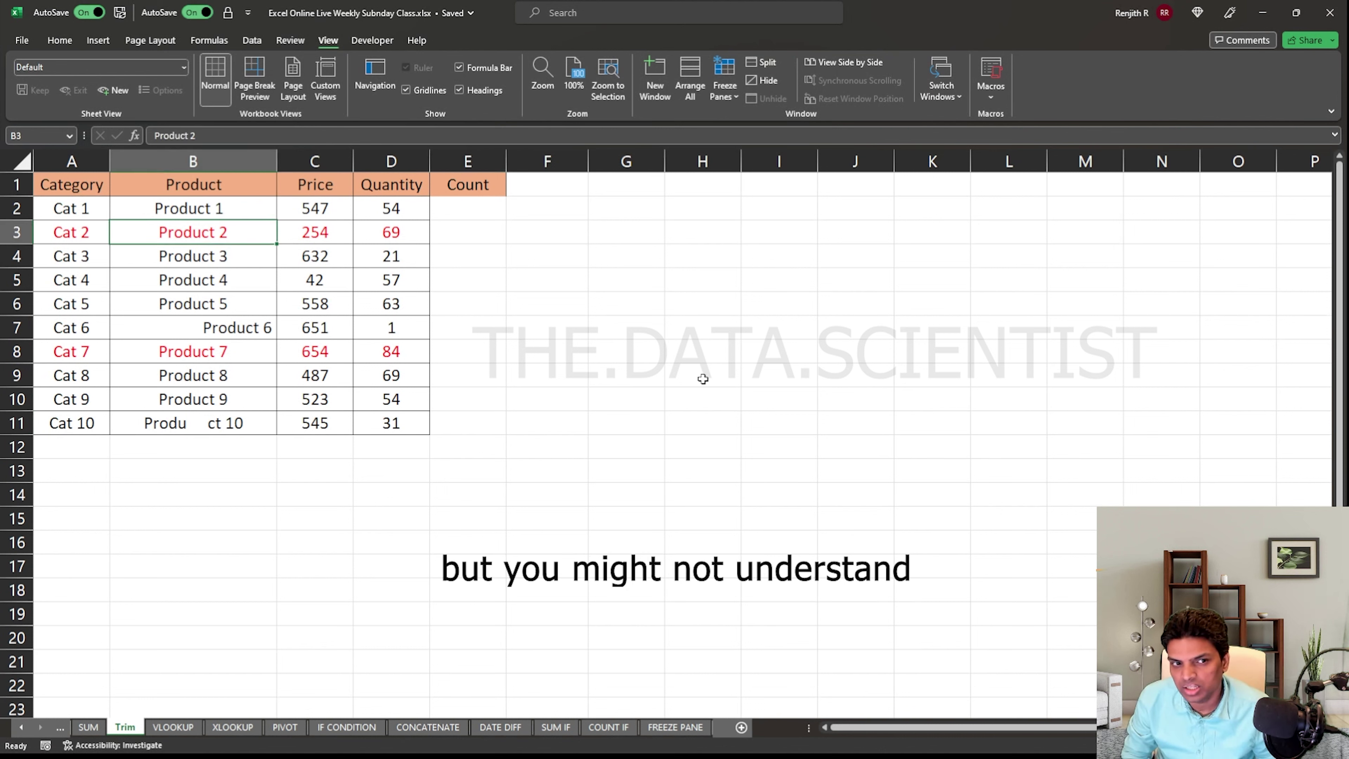
key("Up")
key("Down")
key("Down")
key("Down")
key("Down")
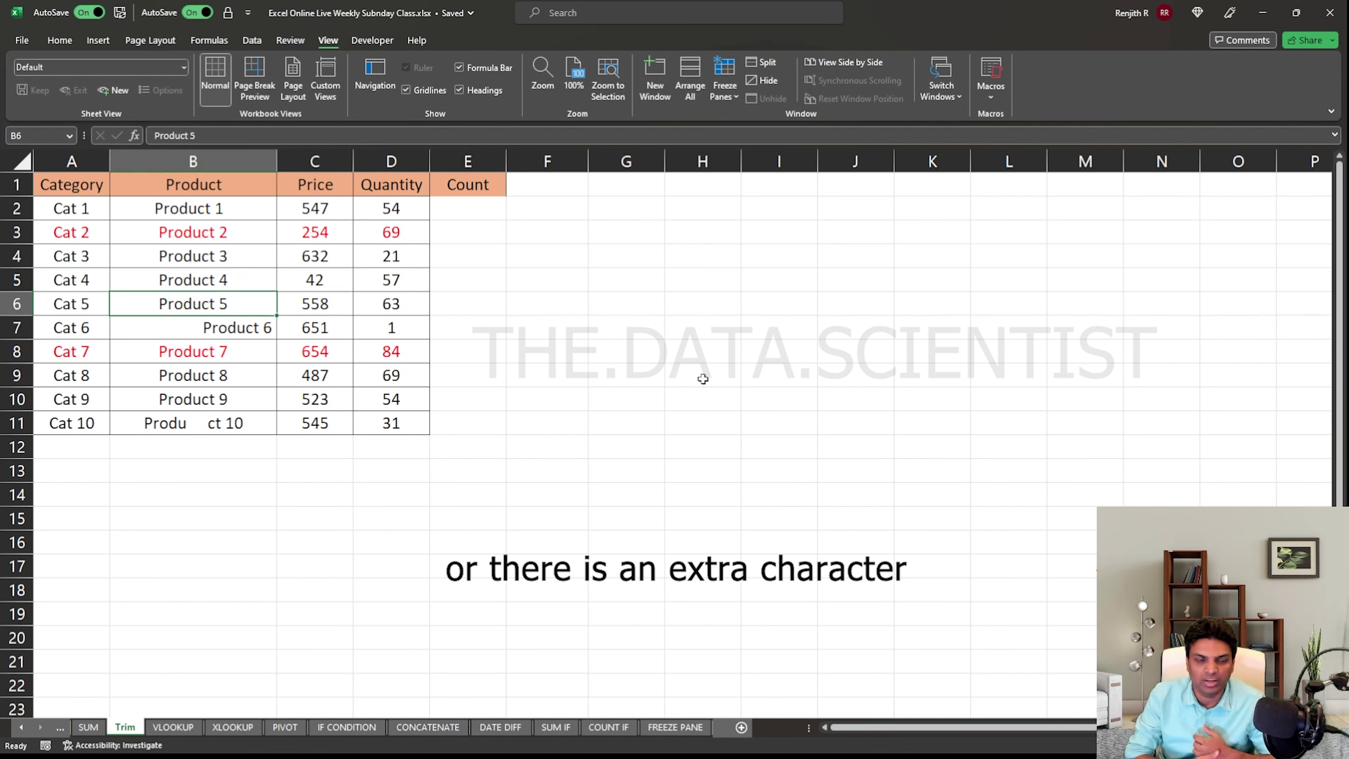
key("Up")
key("Up")
key("Up")
key("Up")
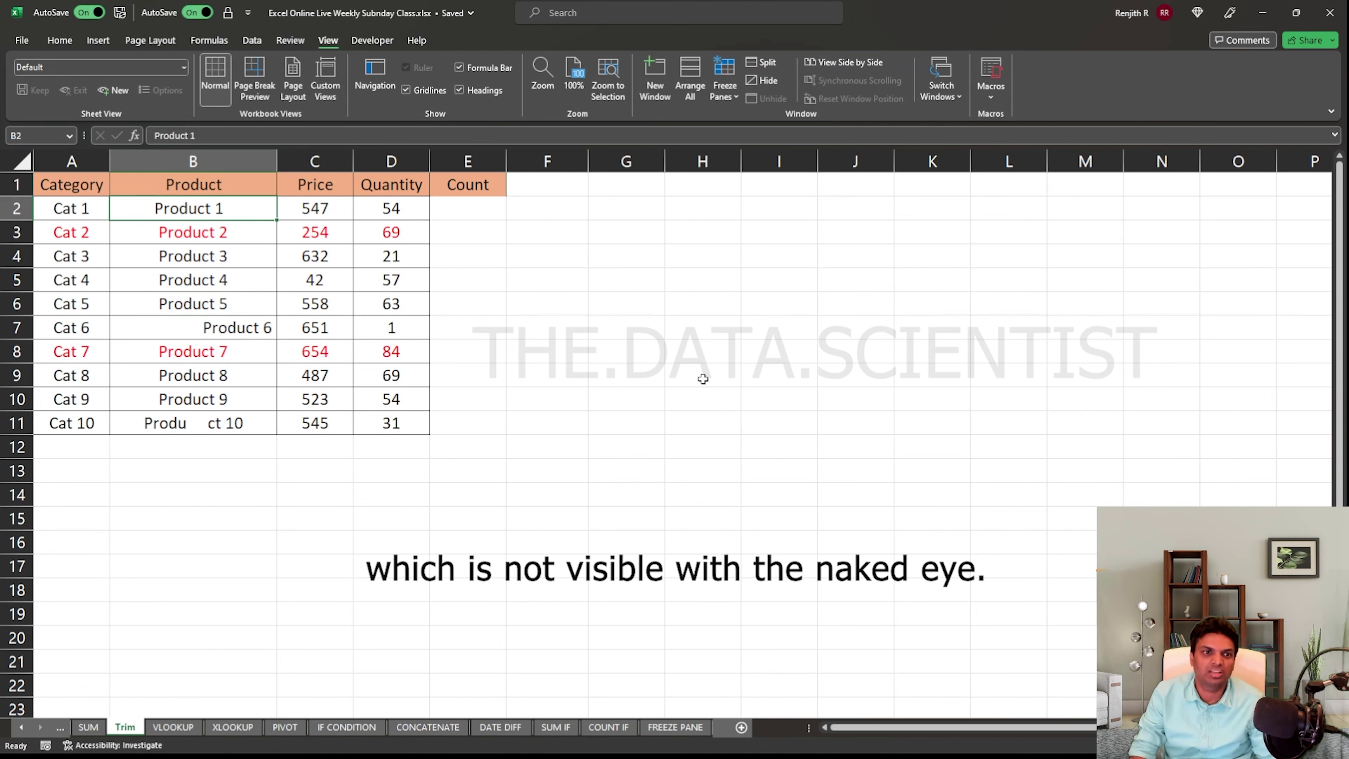
key("Right")
key("Right")
key("Right")
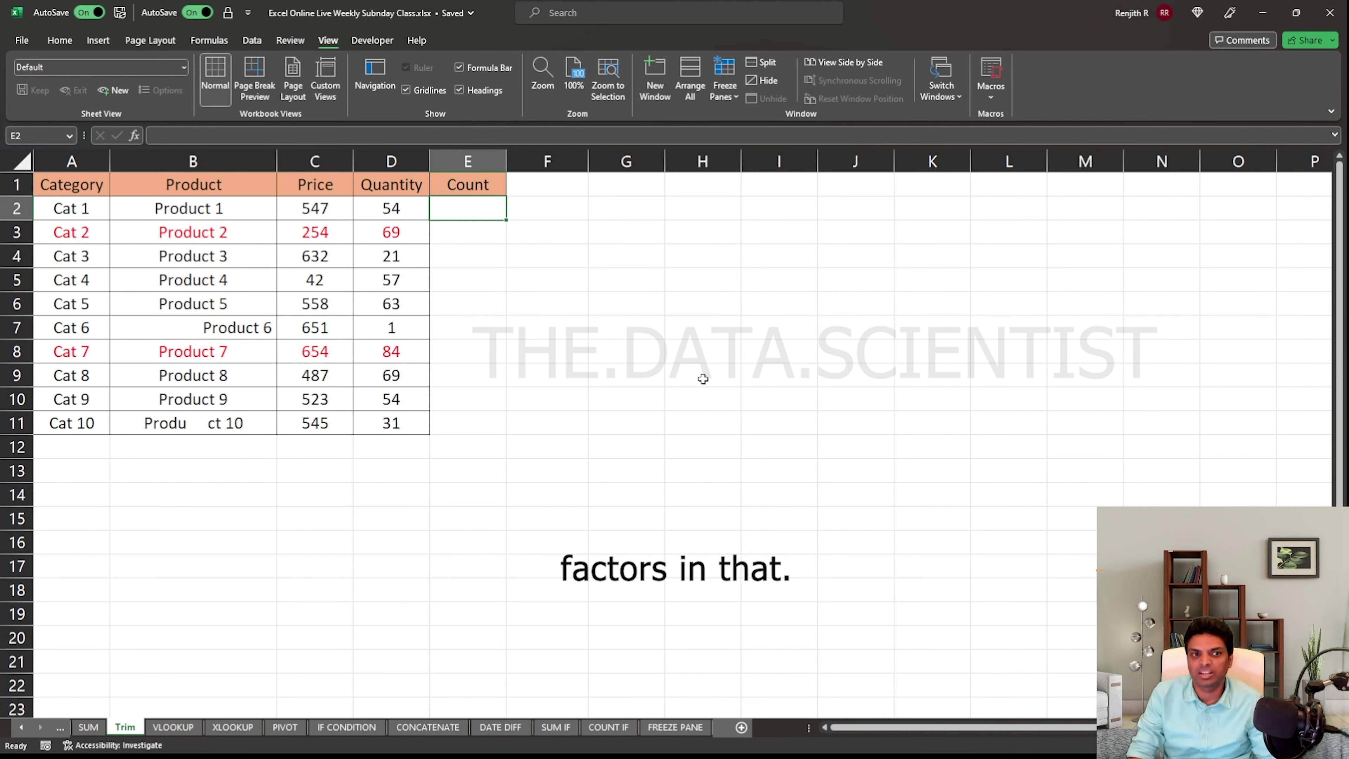
Enter =LEN(B2) in E2 and fill it down to E11
type("=LEN(")
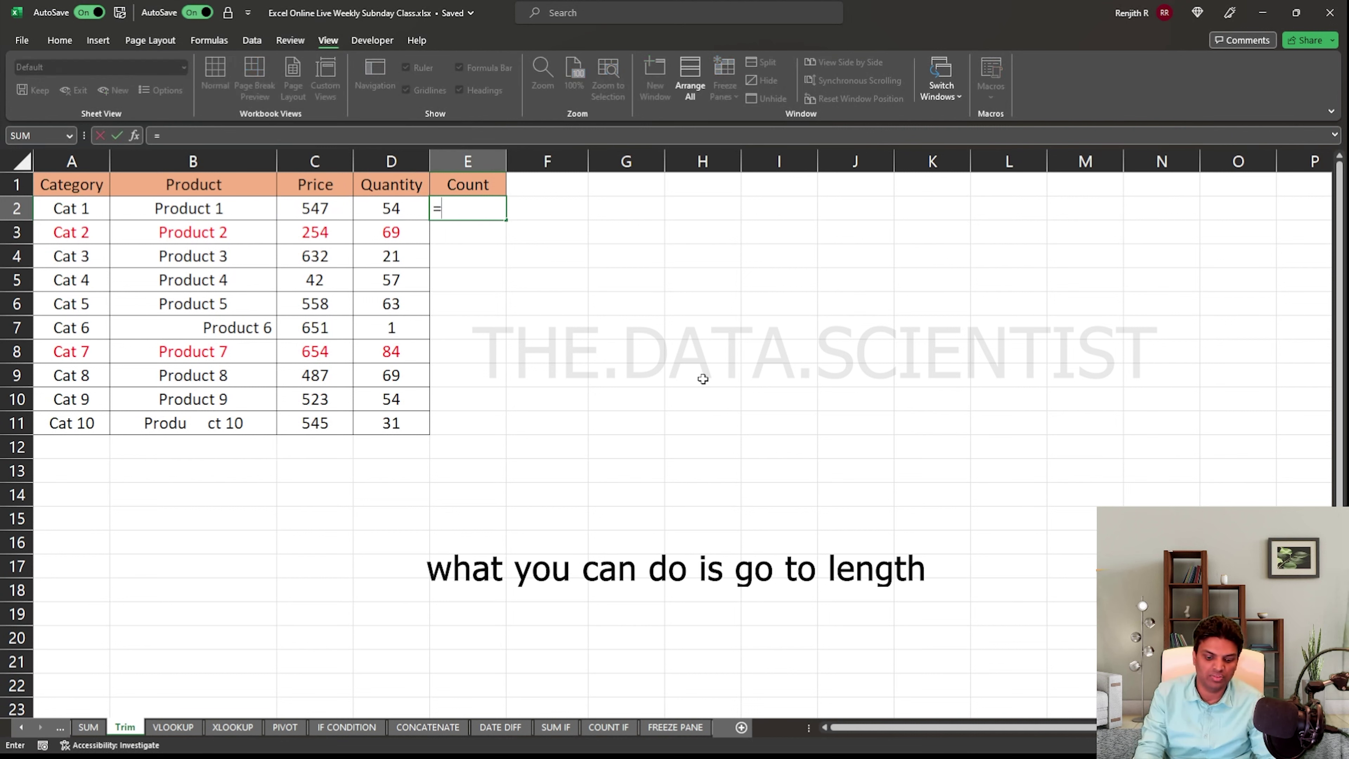
key("Left")
key("Left")
key("Left")
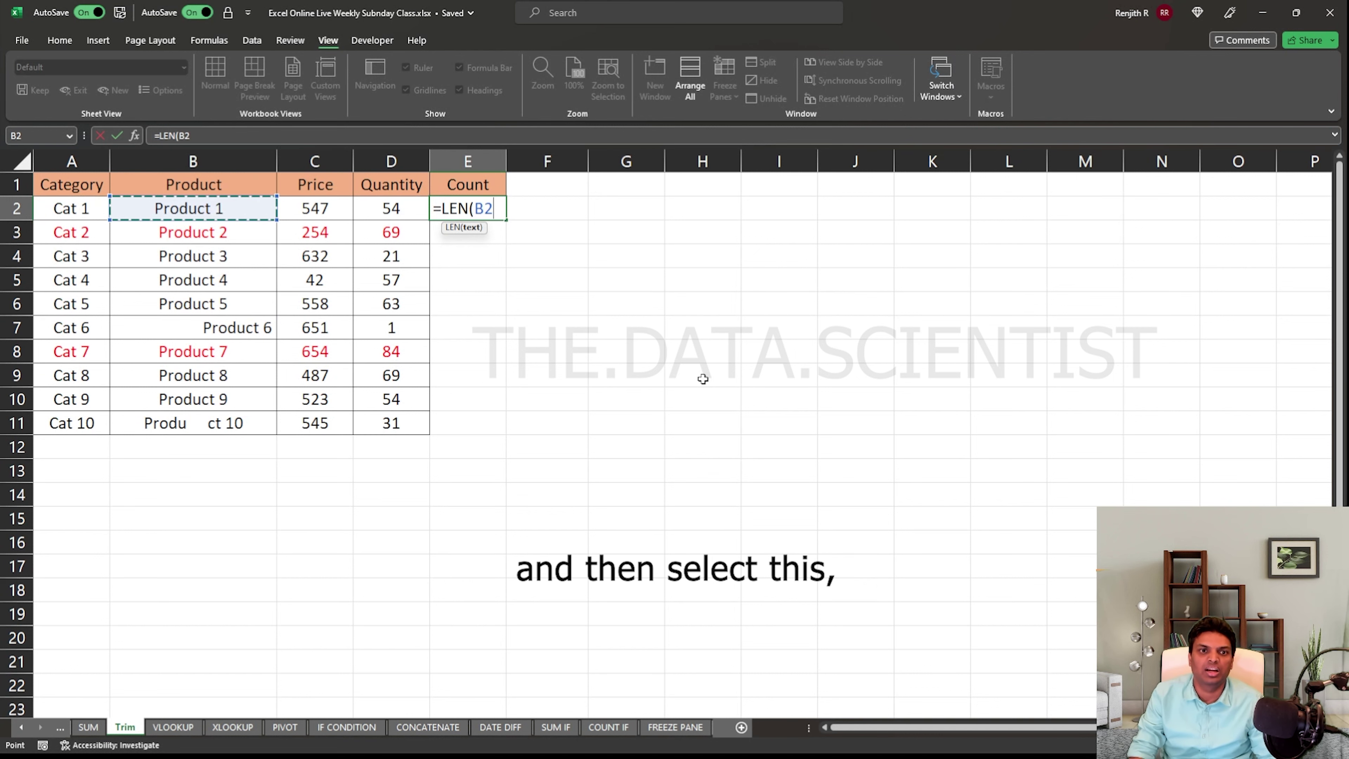
key("Return")
key("Left")
key("ctrl+Down")
key("Right")
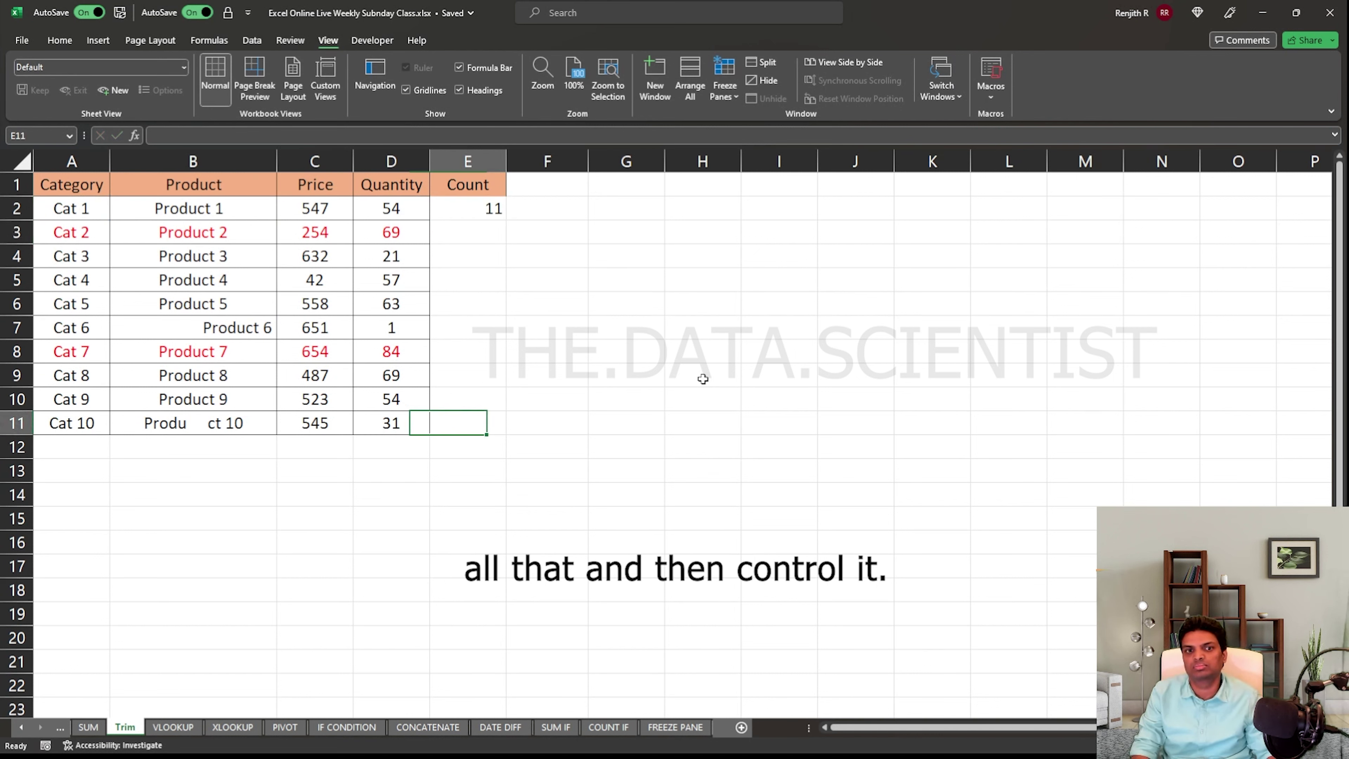
key("ctrl+shift+Up")
key("ctrl+d")
Check the Count results: 11 in E2, 30 for Product 6, 15 in E11
left_click(702, 377)
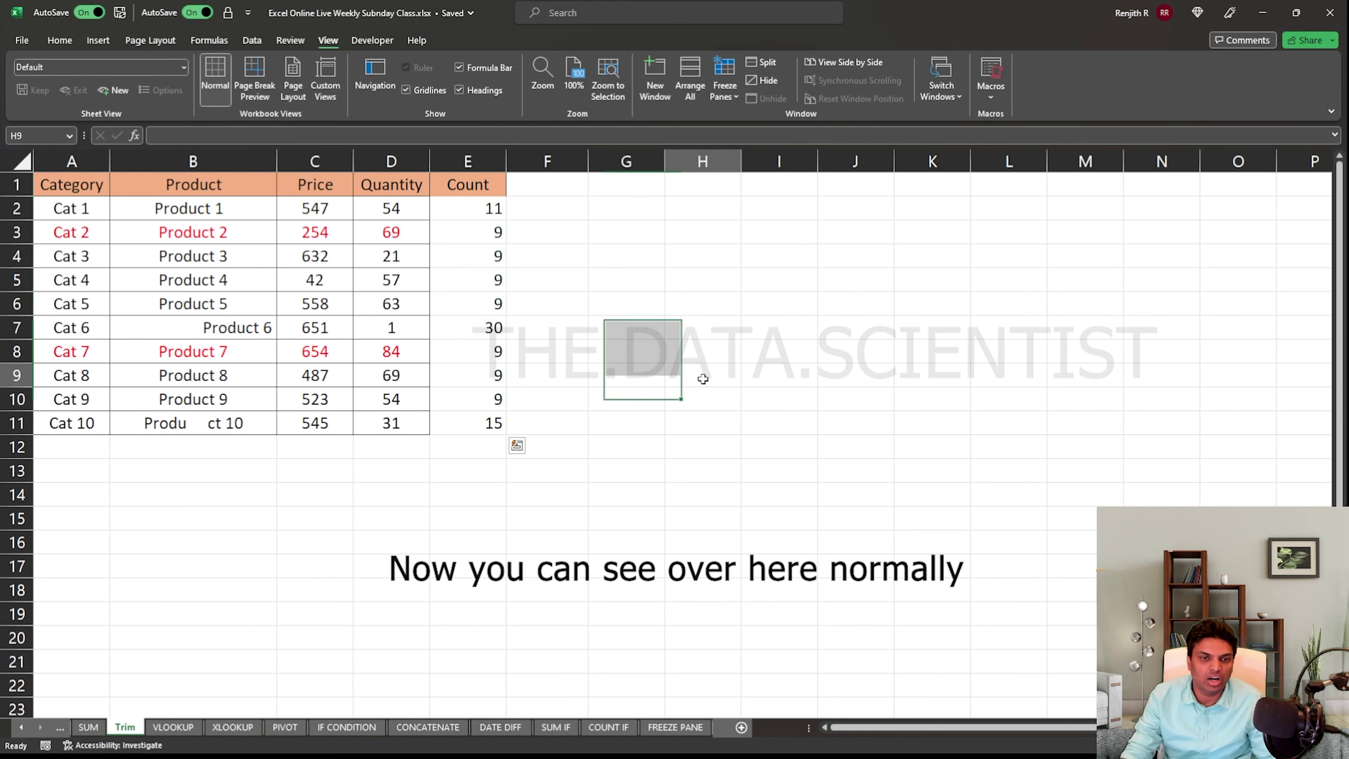
left_click_drag(470, 231, 476, 301)
left_click(605, 299)
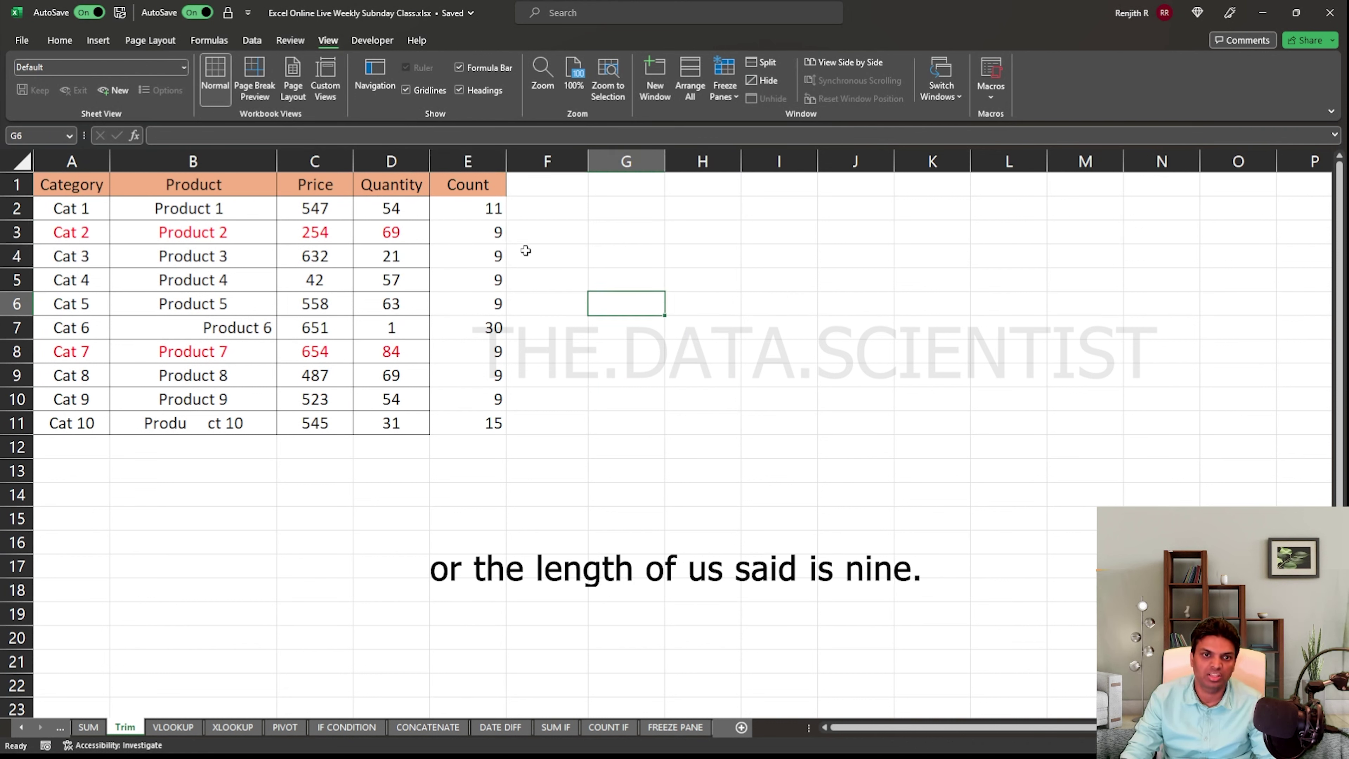
left_click(480, 232)
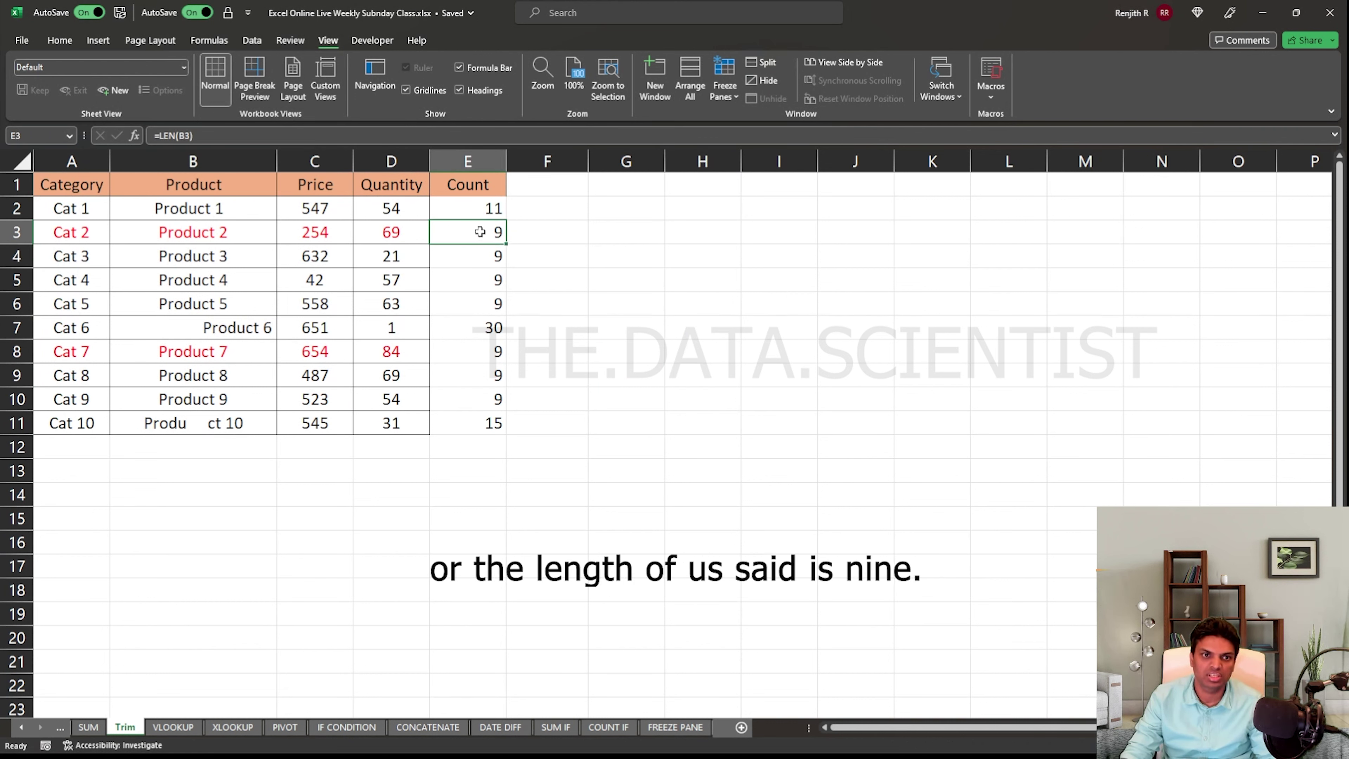
left_click(477, 254)
left_click(483, 207)
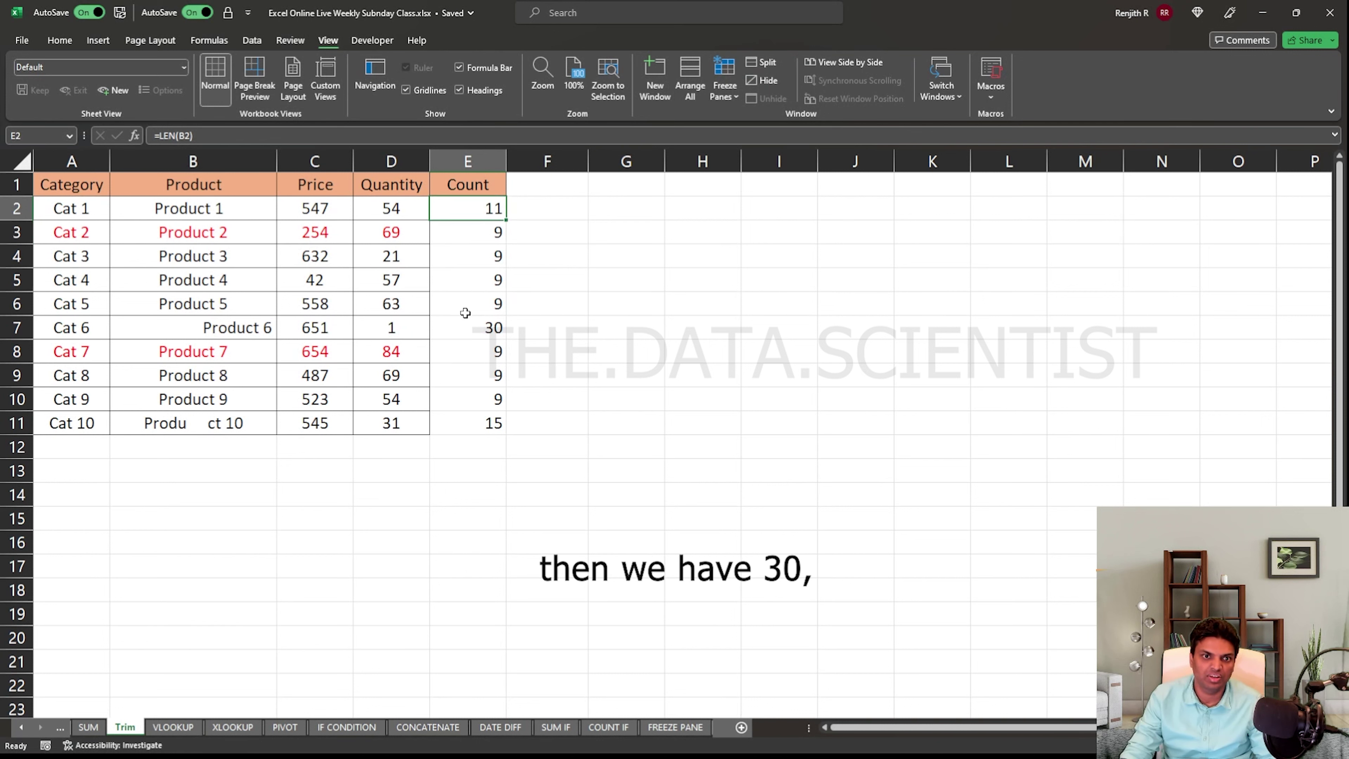
left_click(455, 325)
left_click(477, 421)
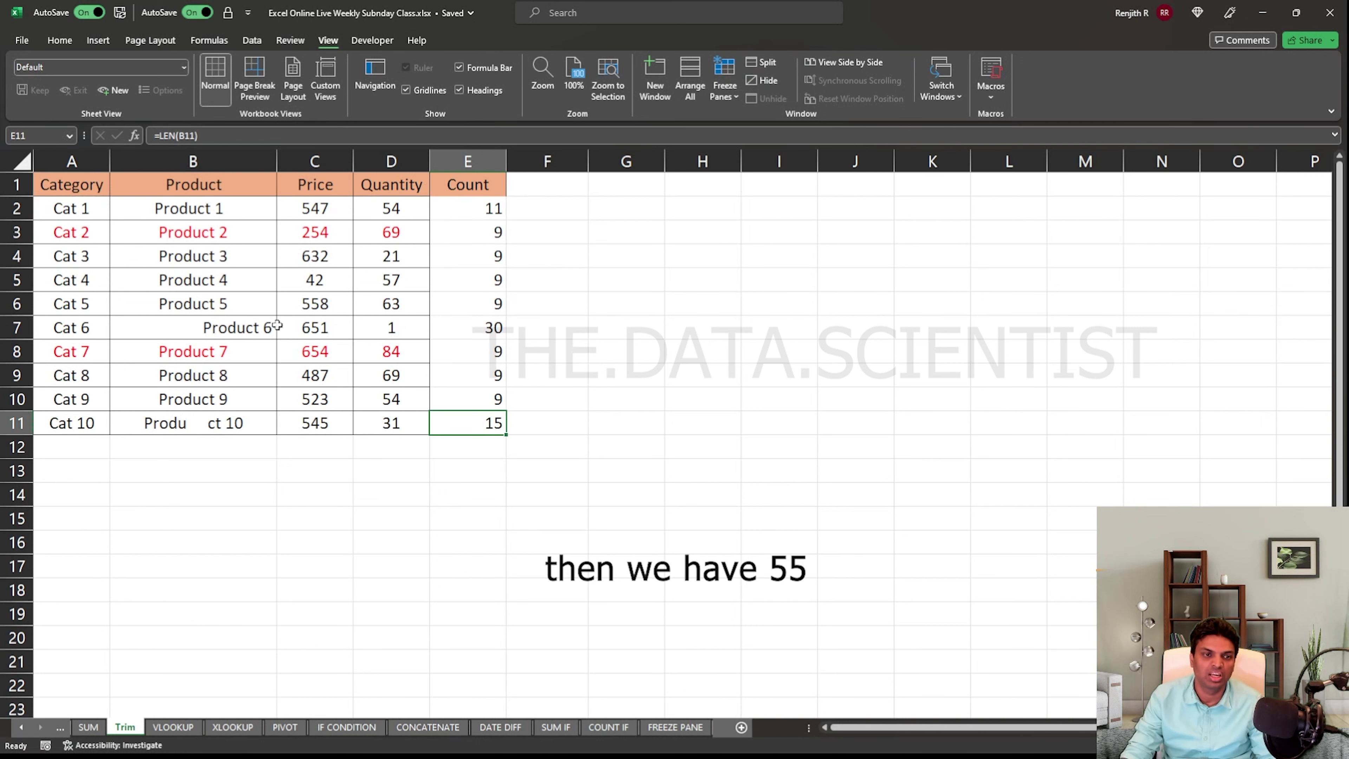
Inspect B7 and B2 in edit mode to reveal their extra leading and trailing spaces
left_click(204, 318)
key("F2")
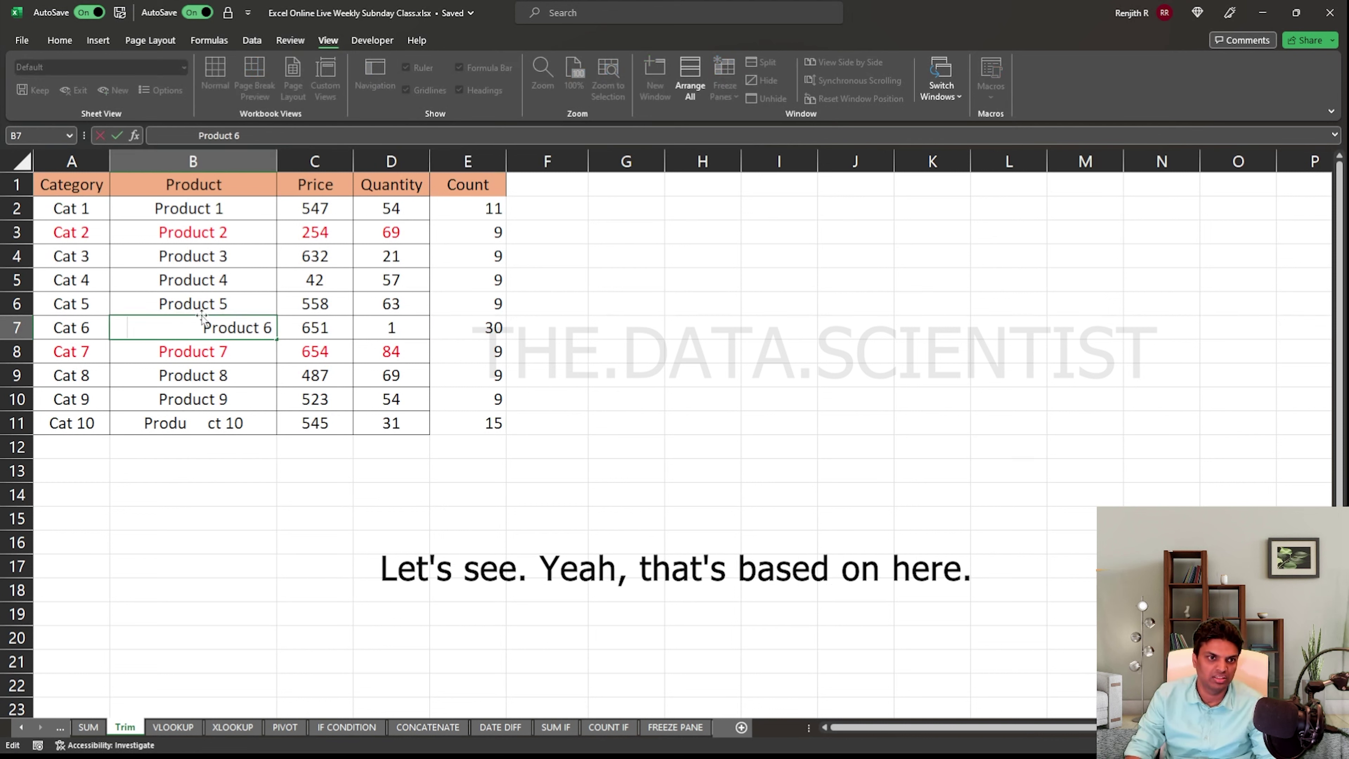
key("Escape")
key("Up")
key("Up")
key("Up")
key("Up")
key("Up")
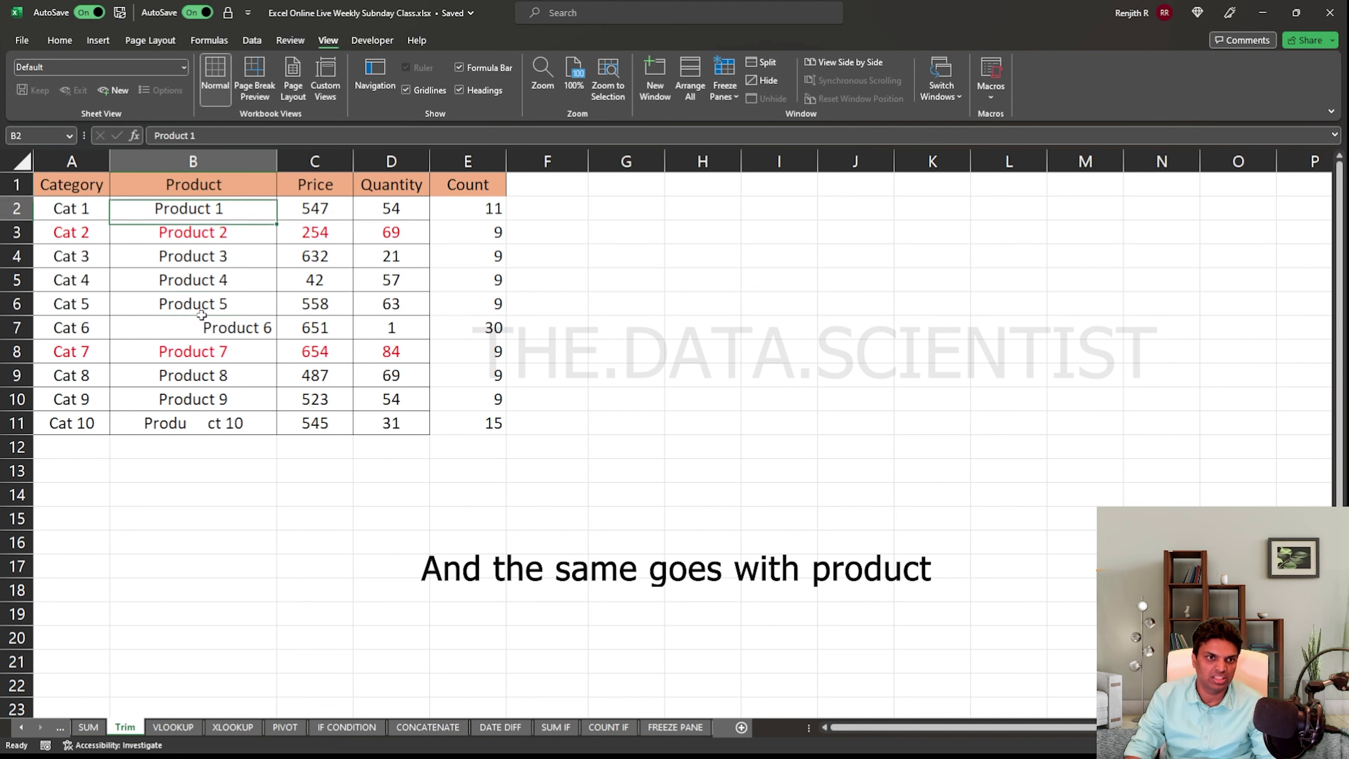
key("F2")
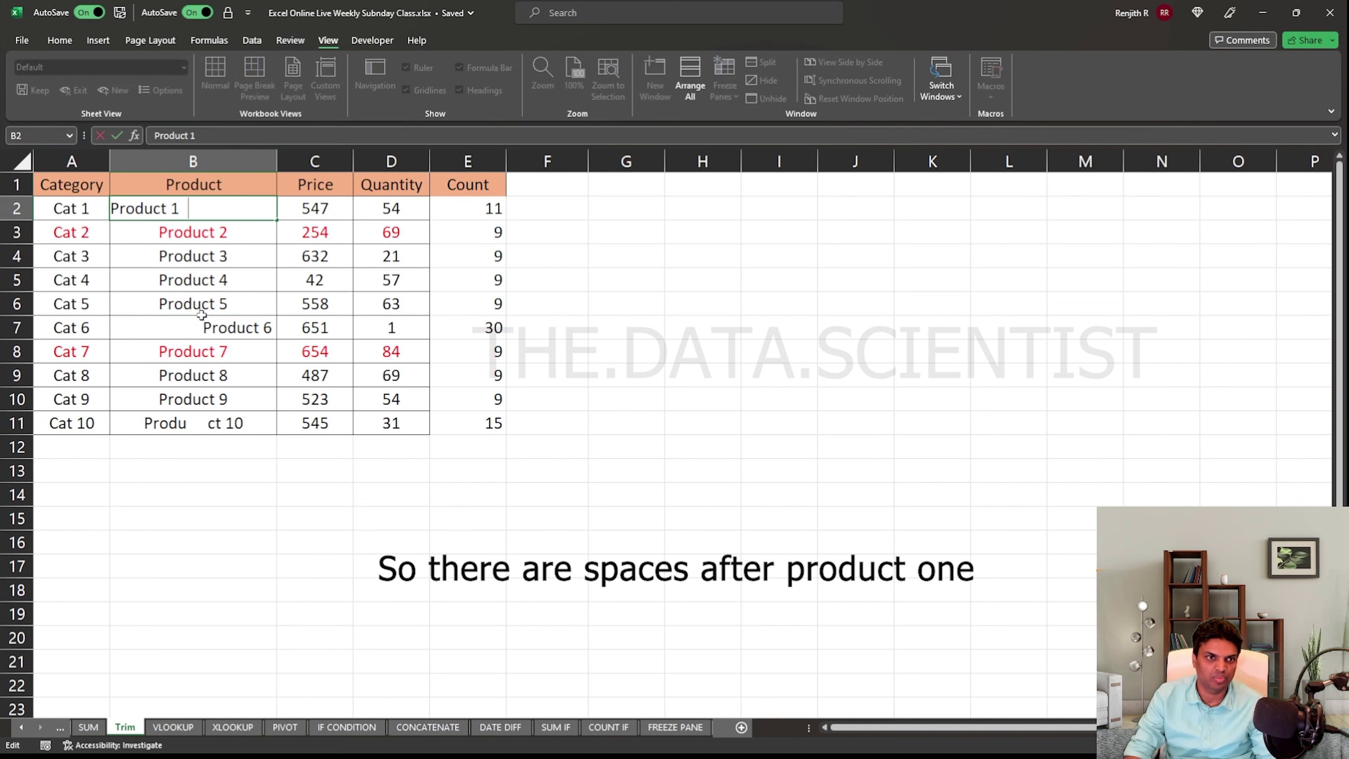
key("Escape")
key("Right")
key("Right")
key("Right")
key("Right")
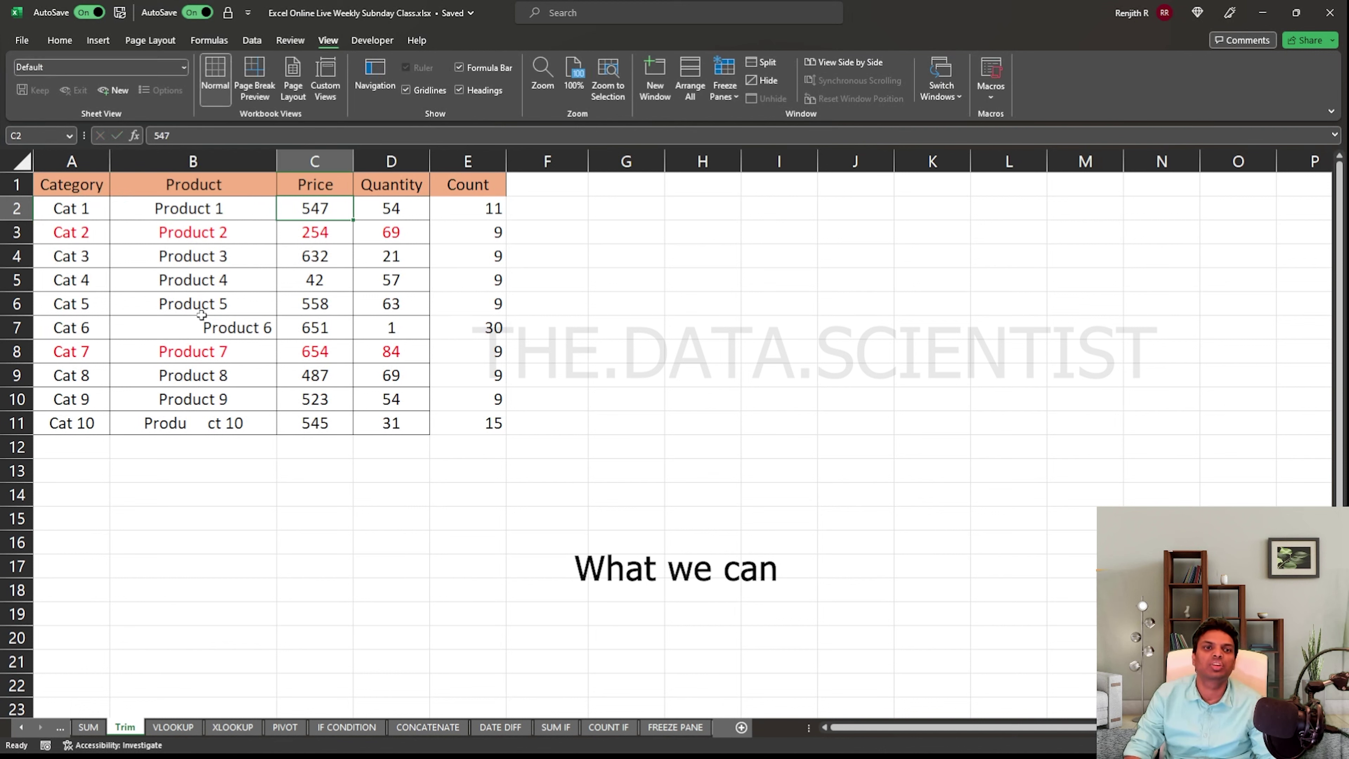
Add a 'trim' header in F1 and enter =TRIM(B2) in F2
key("Up")
type("trim")
key("Return")
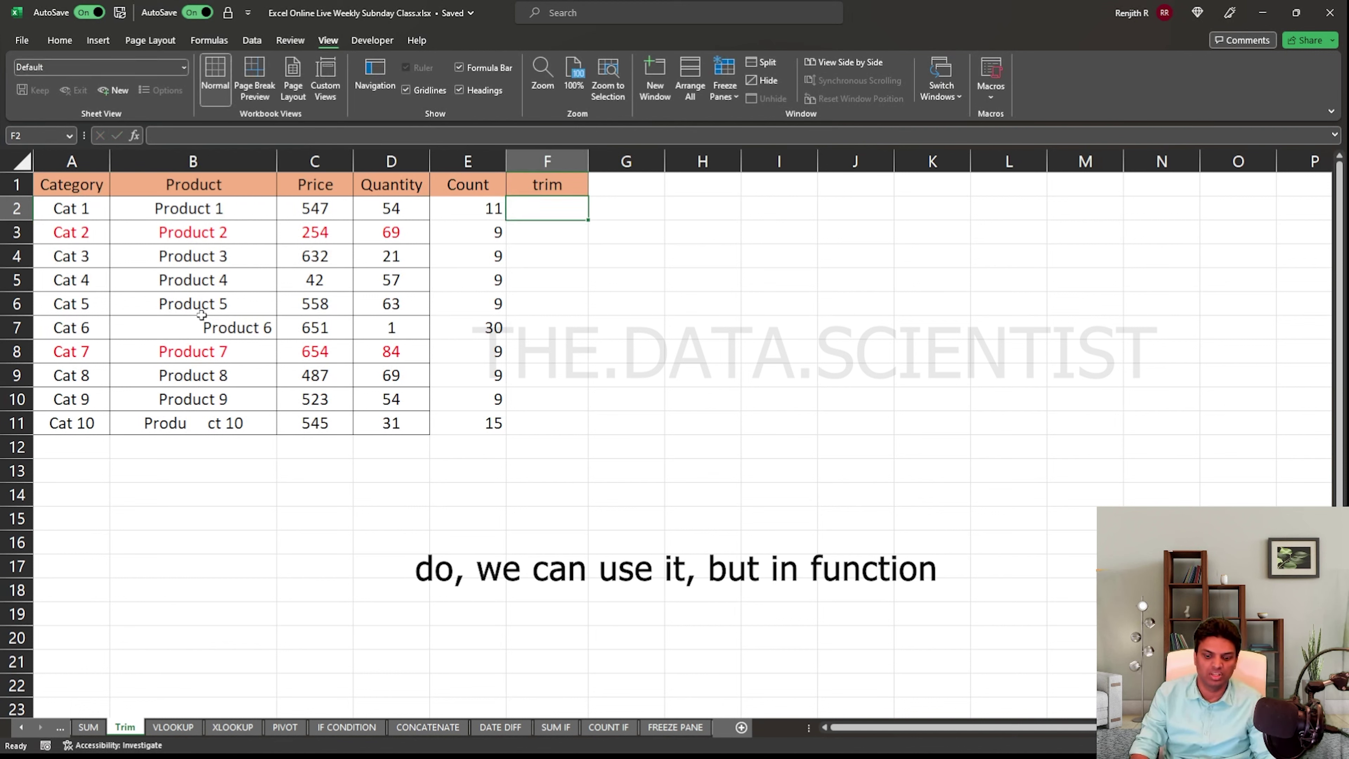
type("=TRIM(")
key("Left")
key("Left")
key("Left")
key("Left")
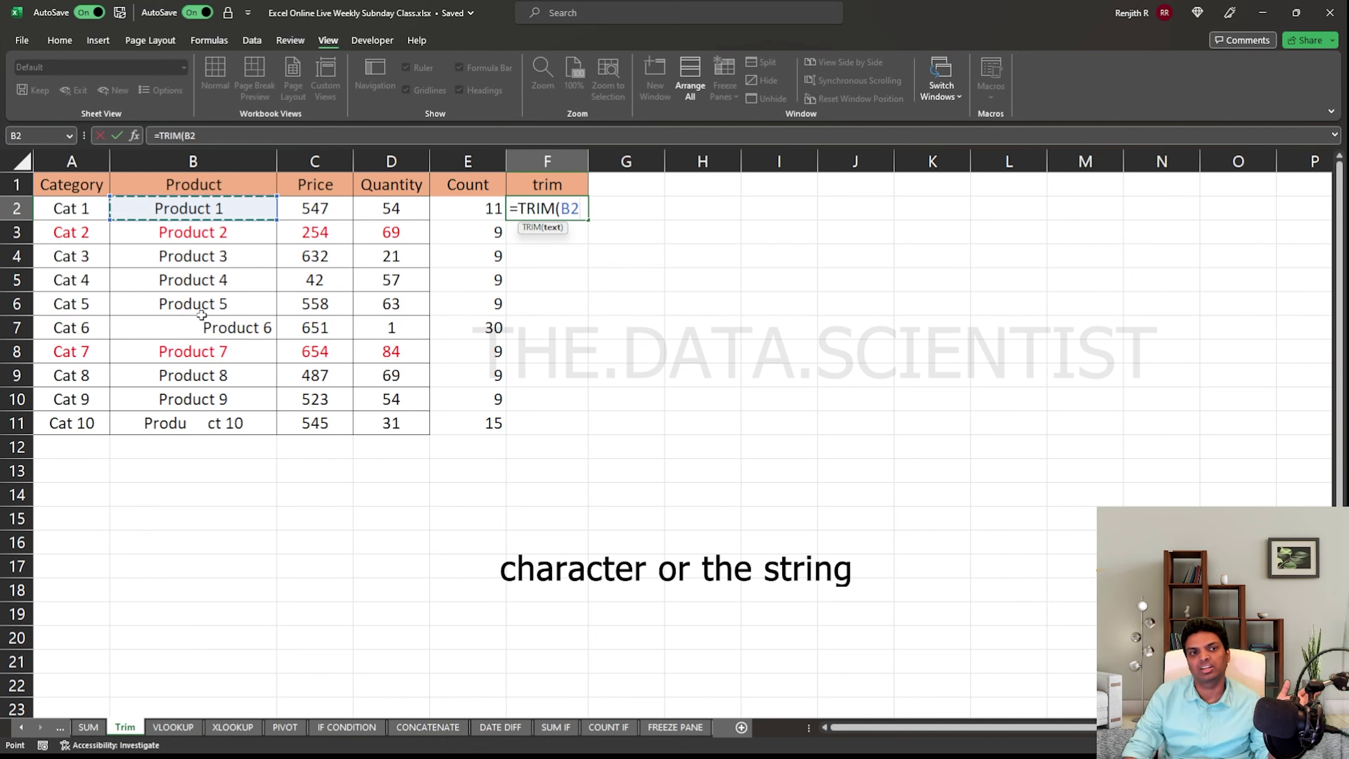
key("Return")
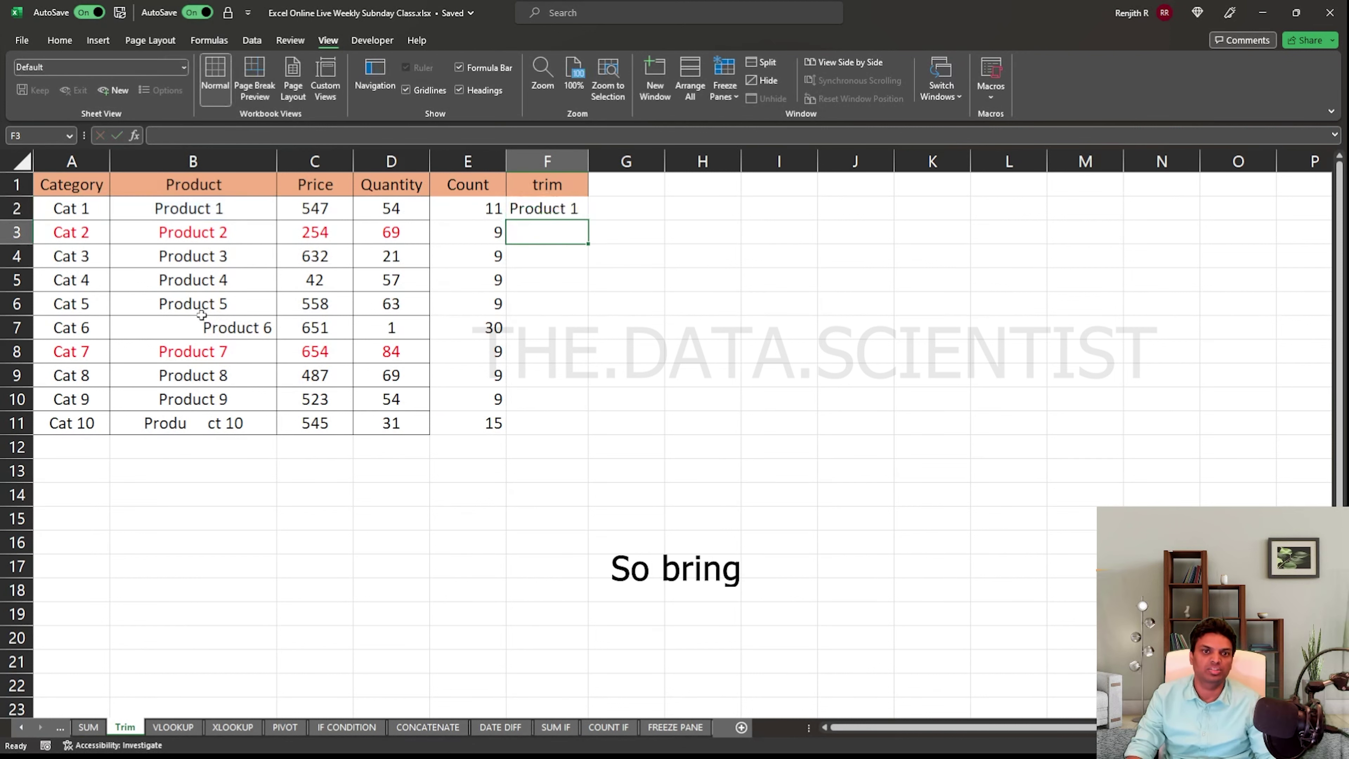
Fill the TRIM formula down to F11 and review the cleaned product names
key("Left")
key("ctrl+Down")
key("Right")
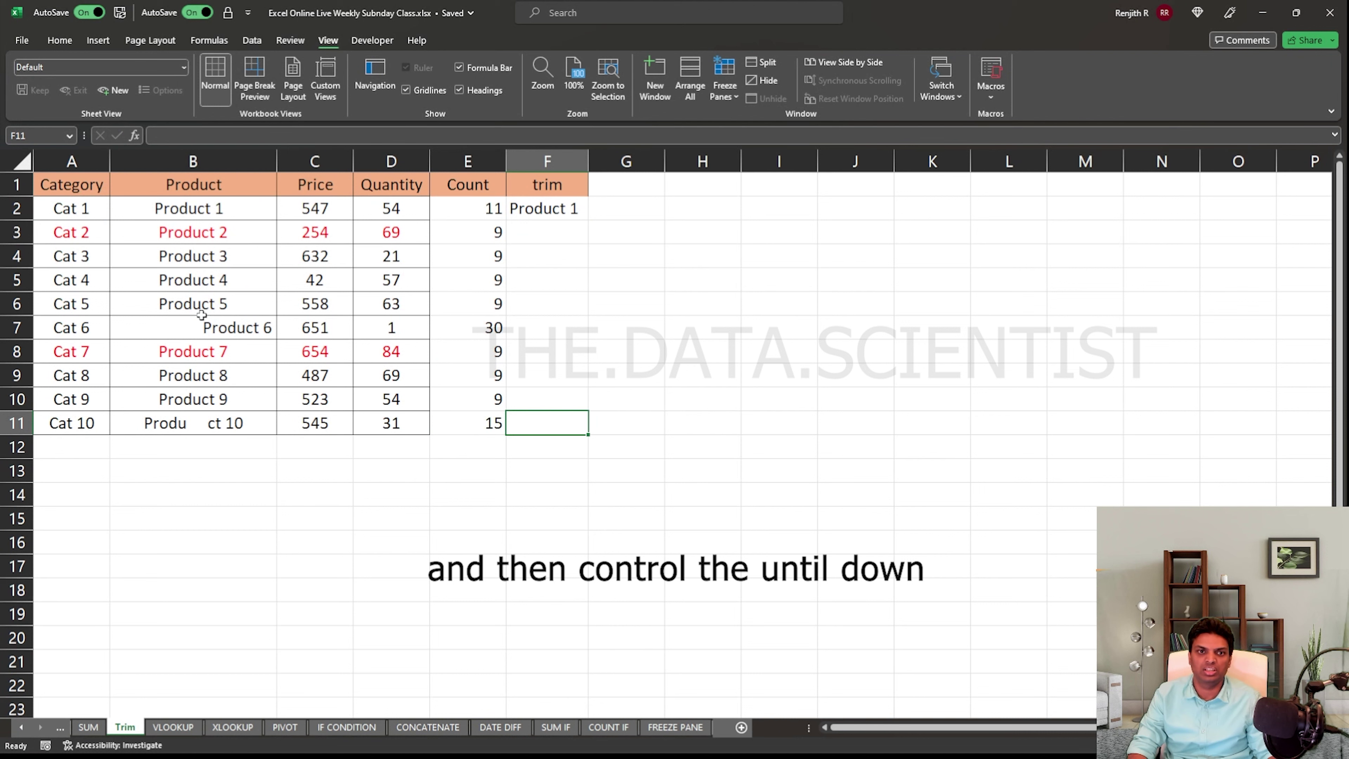
key("ctrl+shift+Up")
key("ctrl+d")
key("Down")
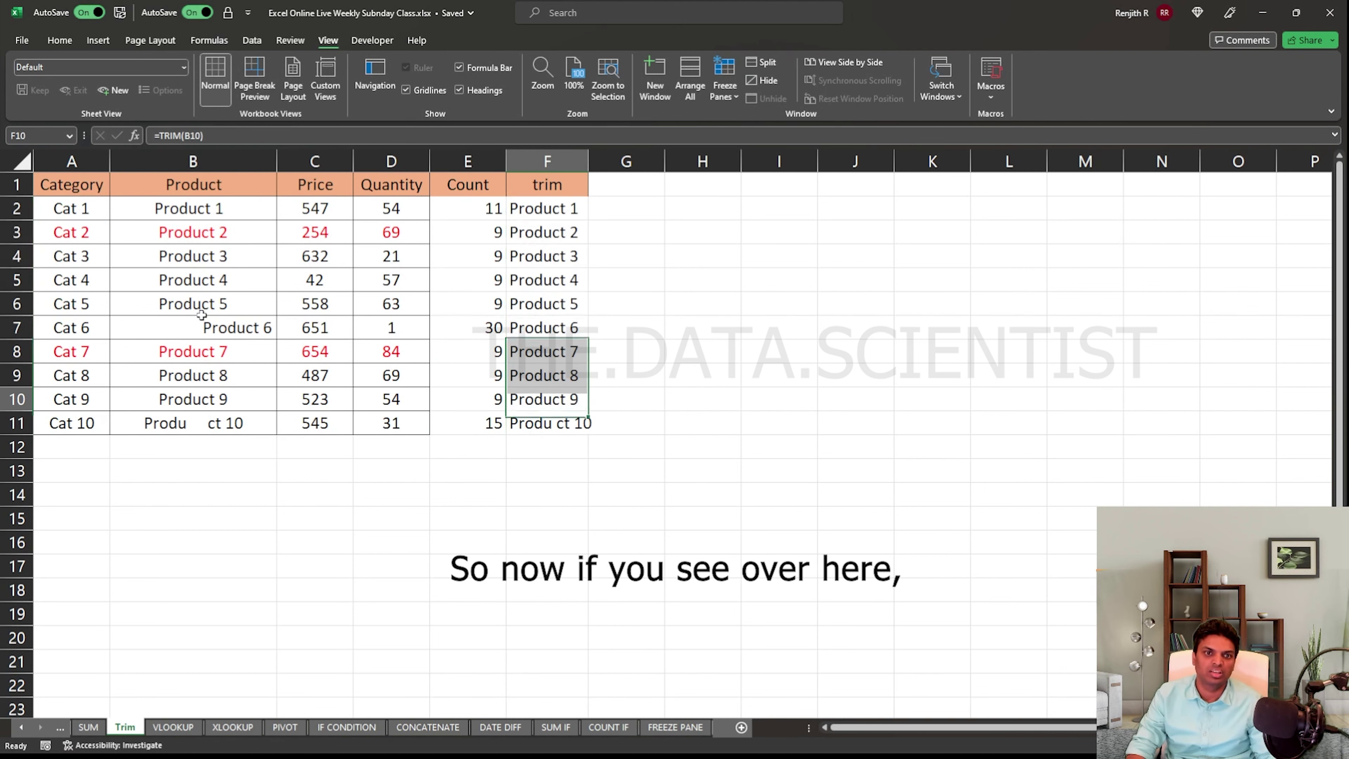
key("Up")
key("Up")
key("Up")
key("Up")
key("Down")
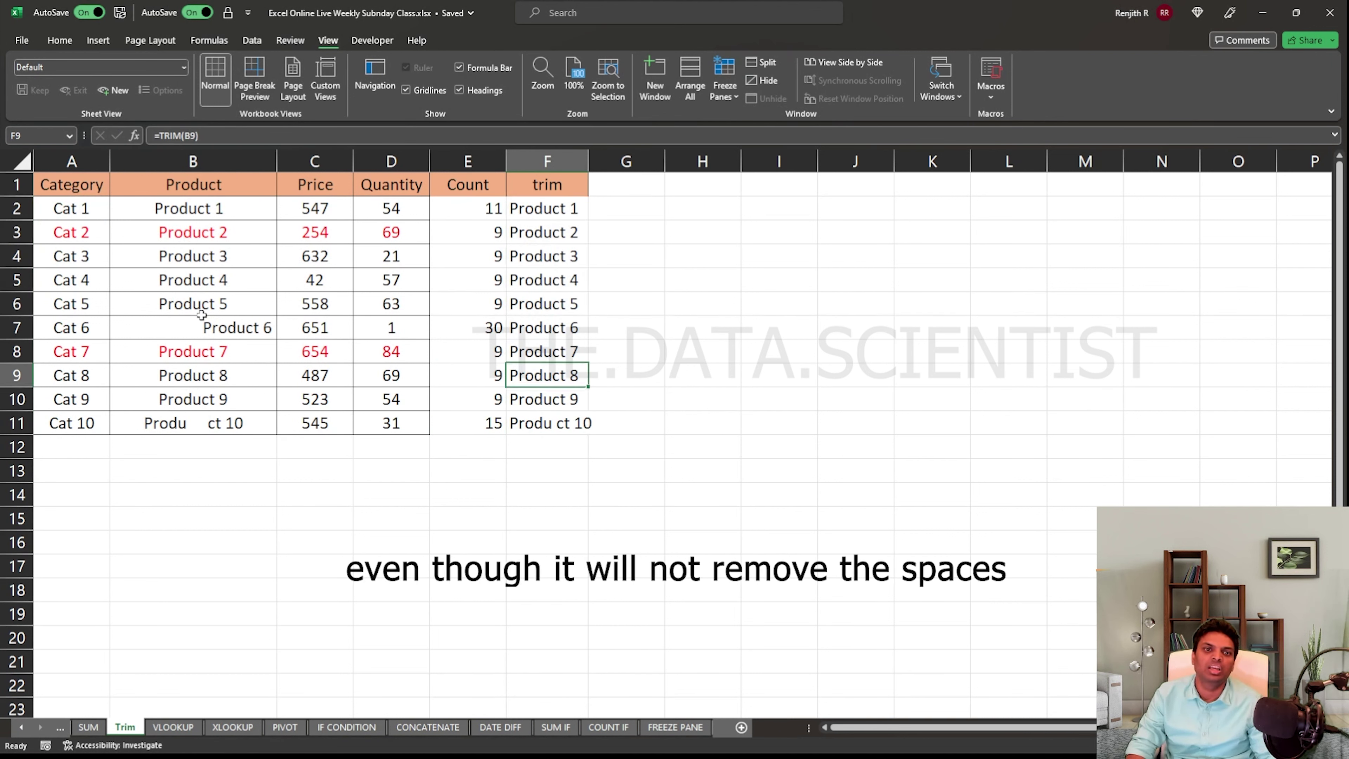
key("Down")
key("Down")
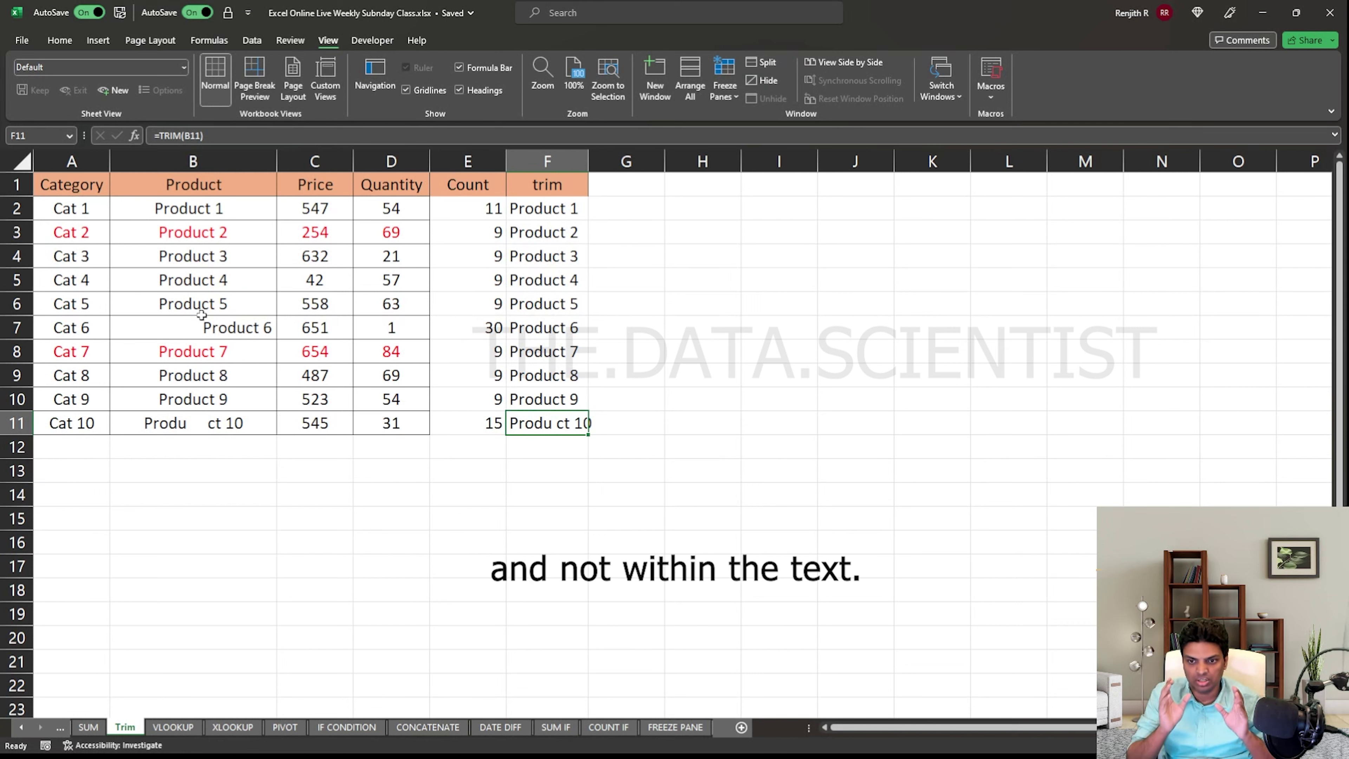
Enter =LEN(F2) in G2 to count the trimmed name's characters
key("Up")
key("ctrl+Up")
key("Right")
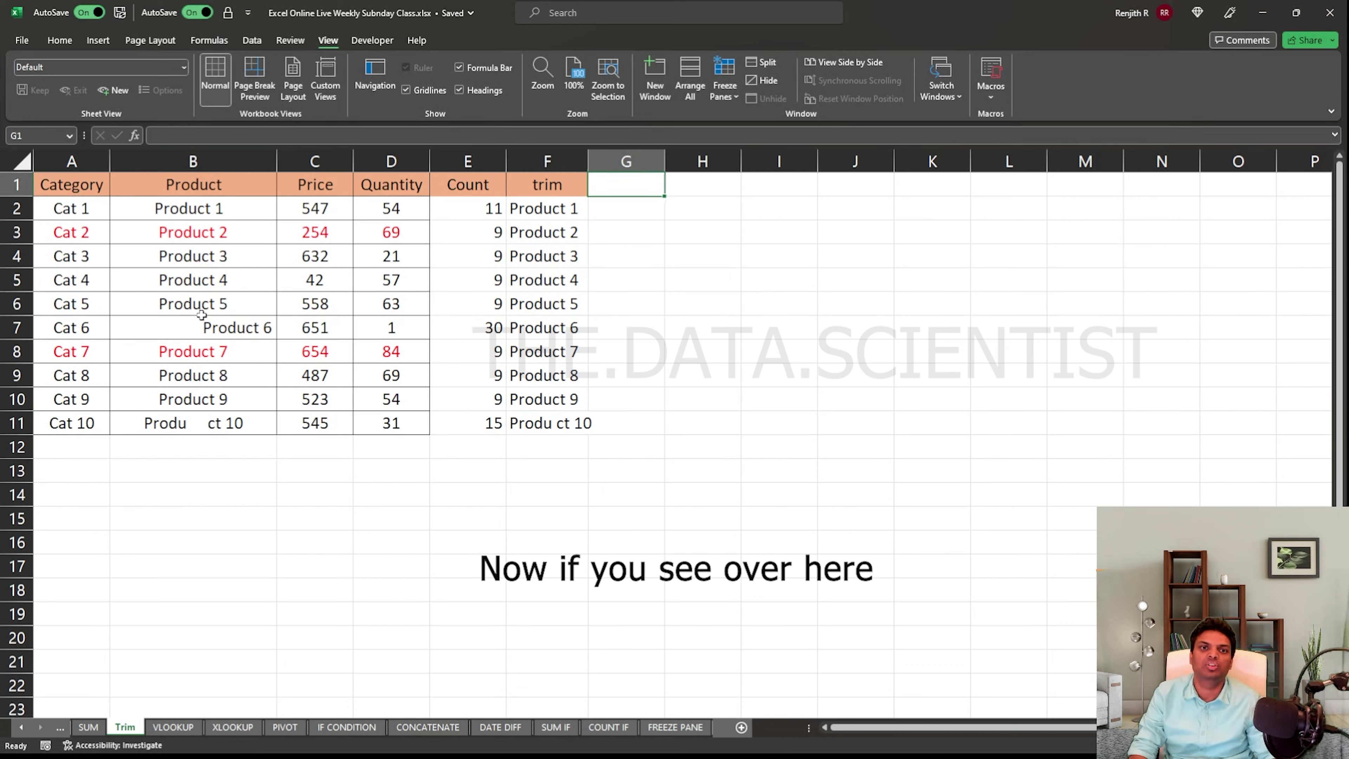
key("Down")
type("=LEN(F2)")
key("Return")
Fill the LEN formula down to G11, giving 9 for Products 1–9 and 11 for the last
key("Left")
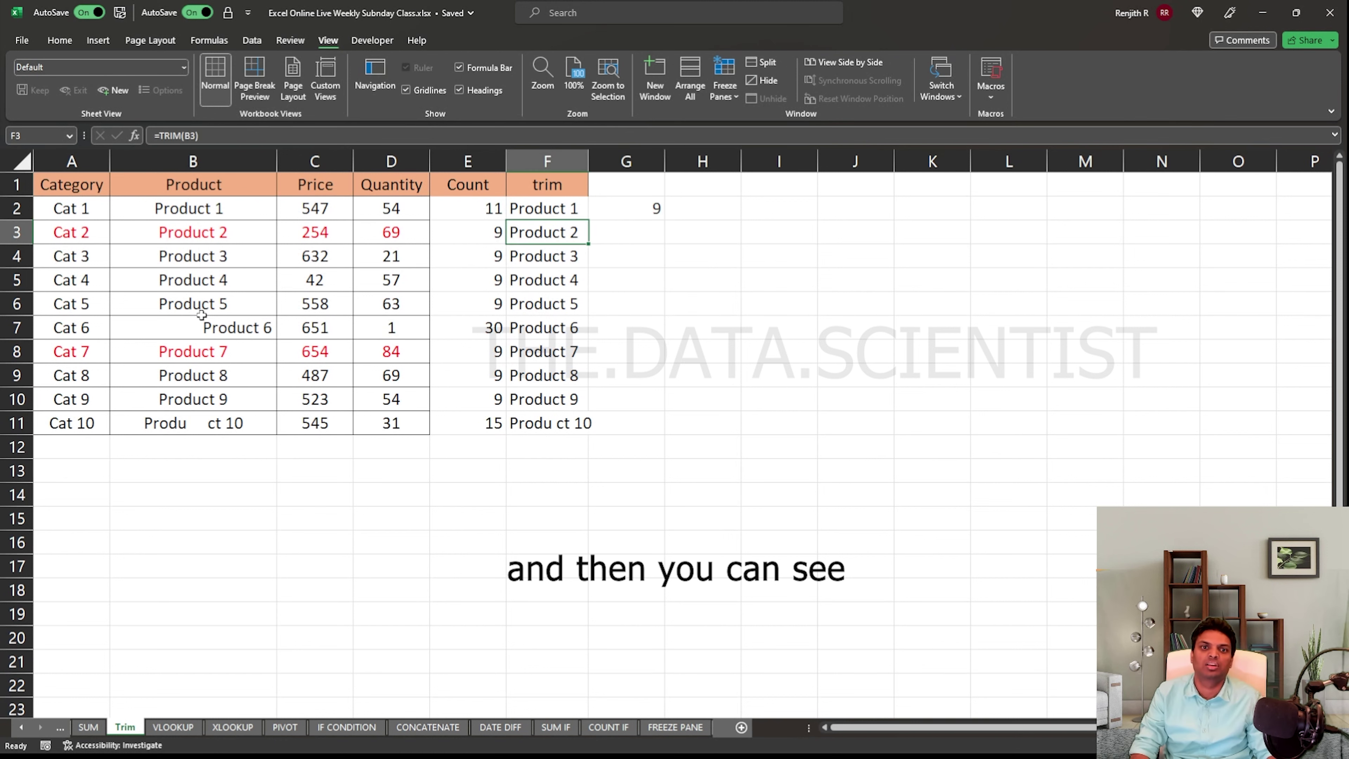
key("ctrl+Down")
key("Right")
key("ctrl+shift+Up")
key("ctrl+d")
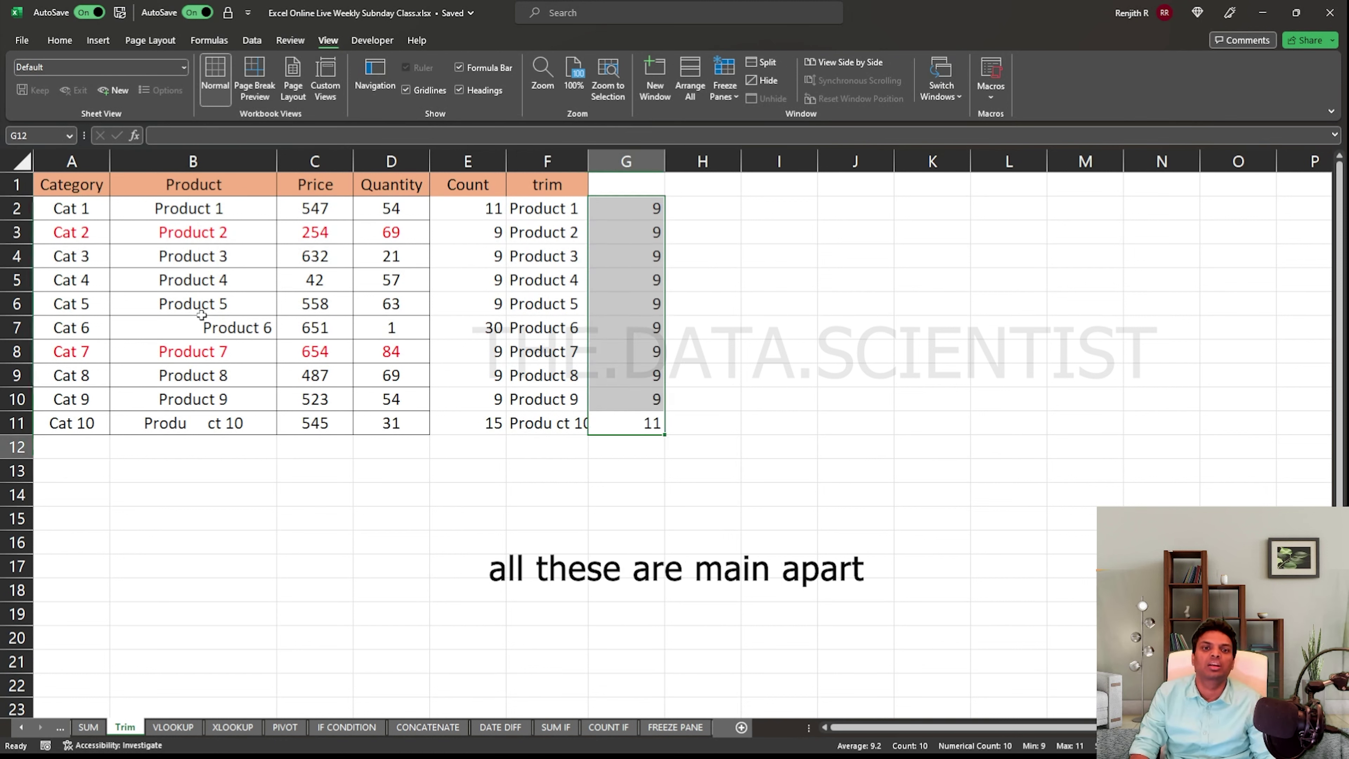
key("Down")
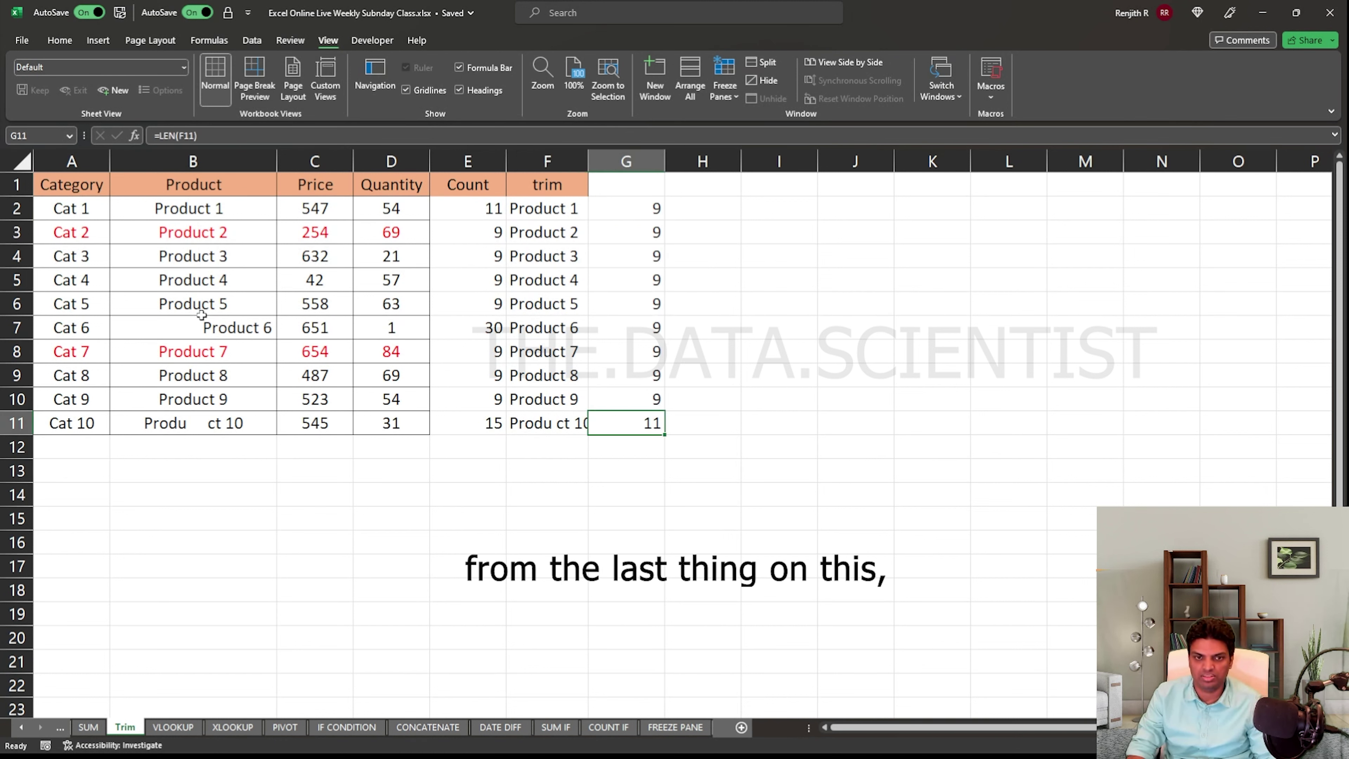
key("Left")
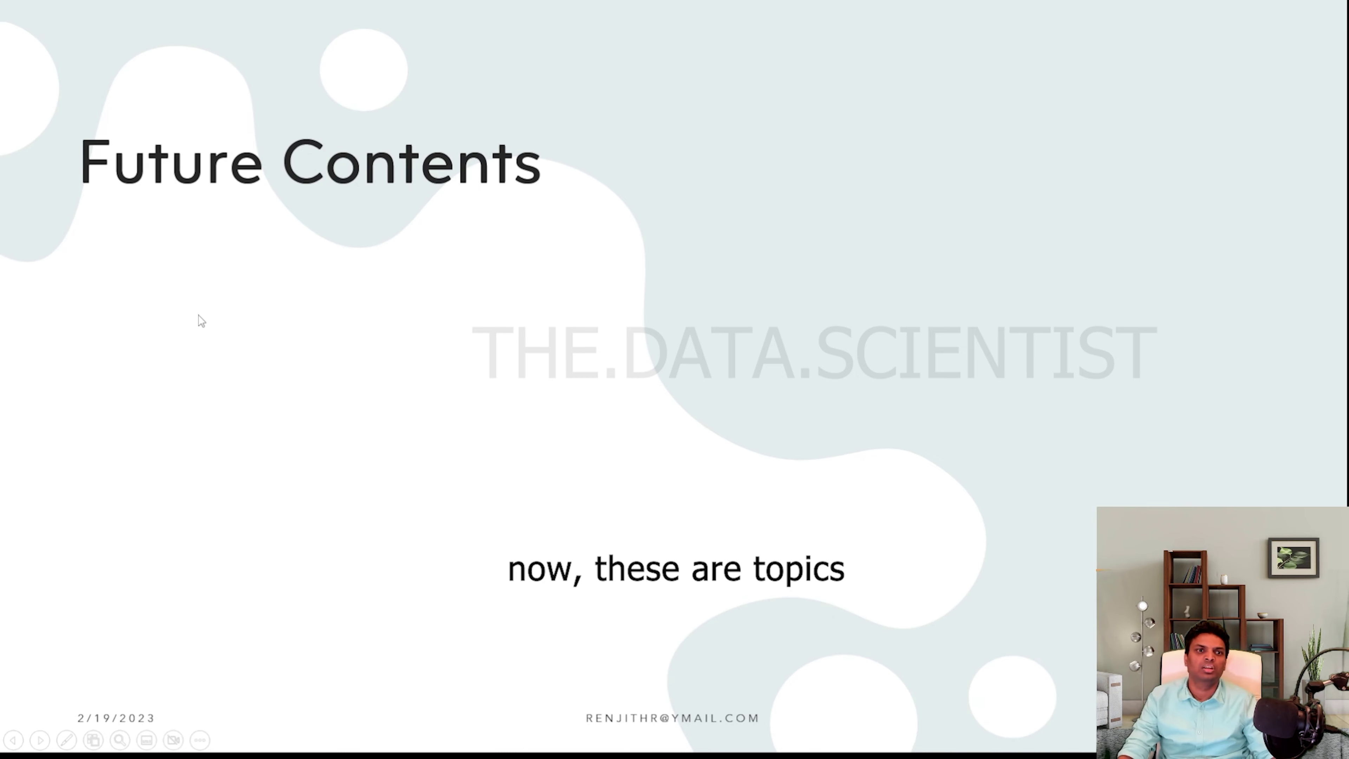
Present Future Contents, revealing Ways to Enter and Edit Data, Formatting and Aligning, and Creating and Using Formulas
left_click(198, 314)
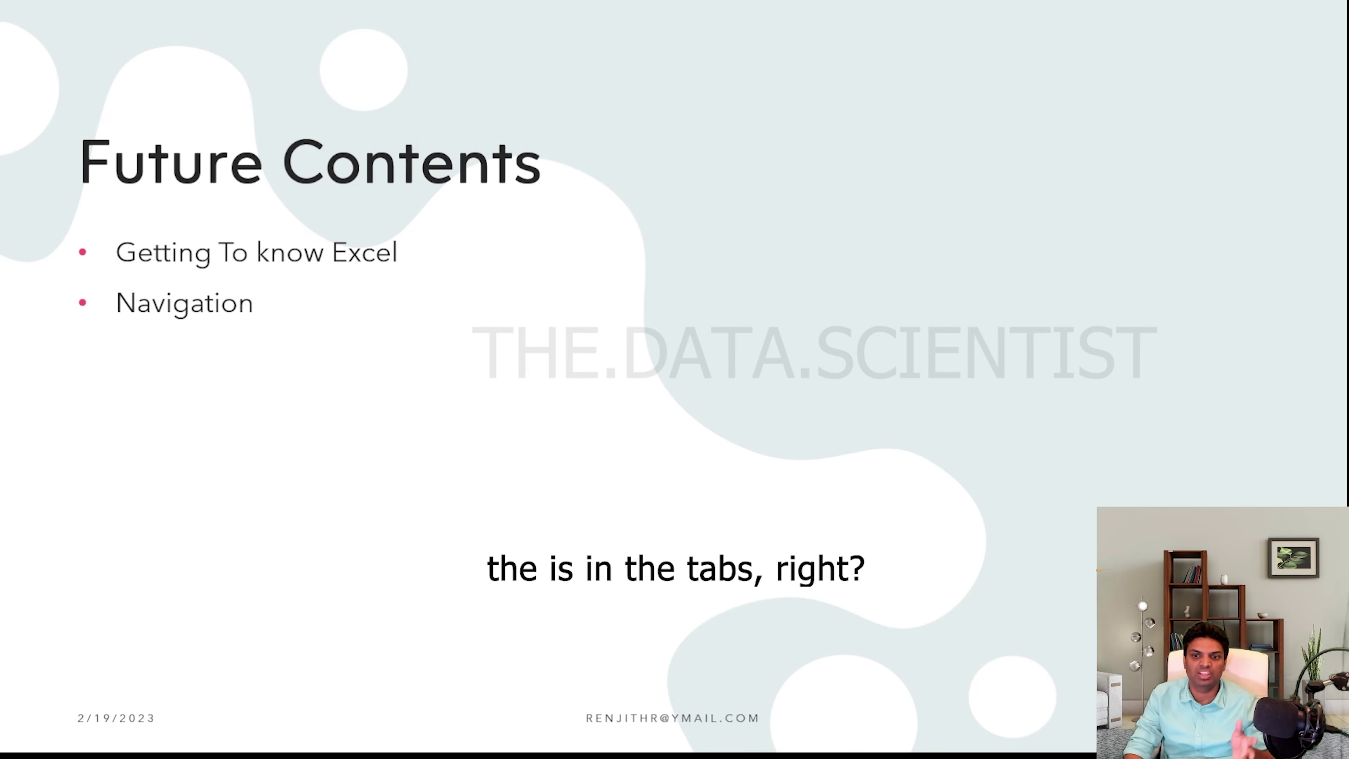
key("Right")
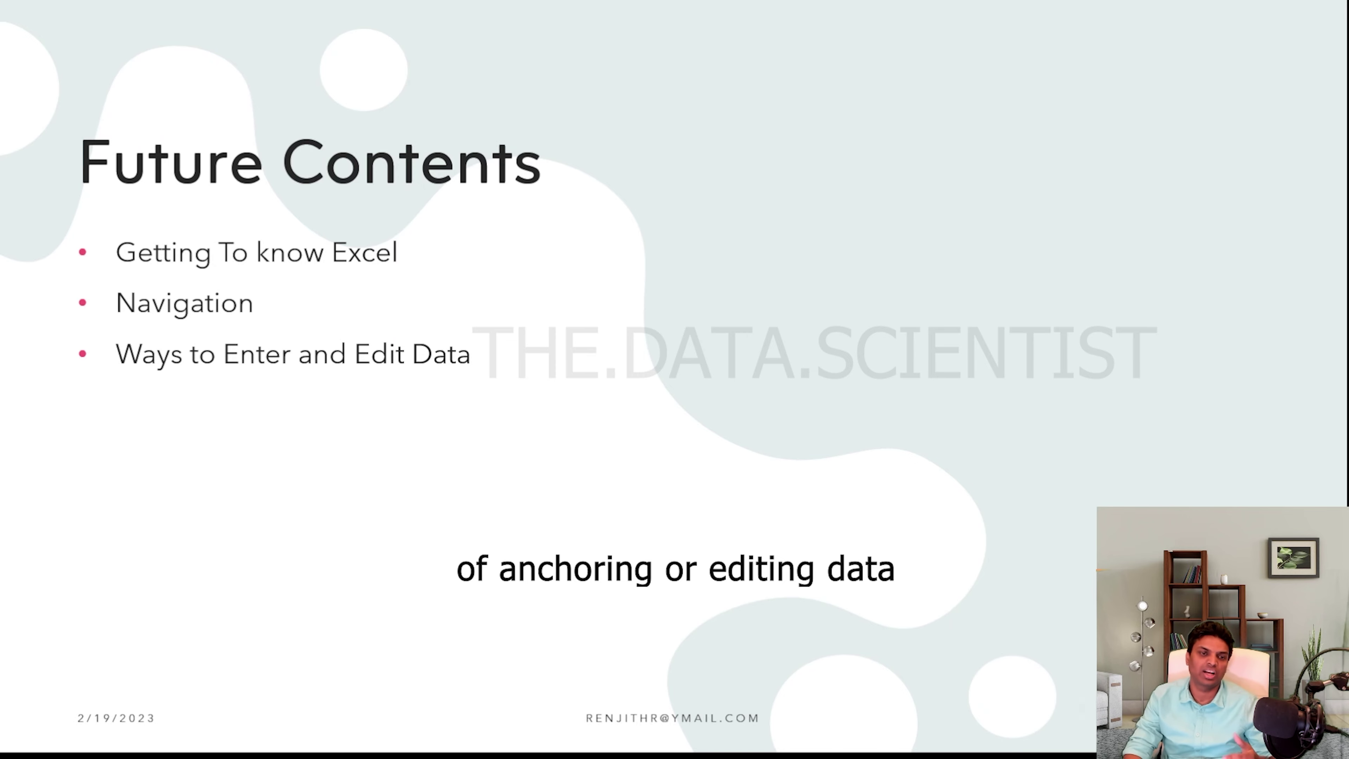
key("Right")
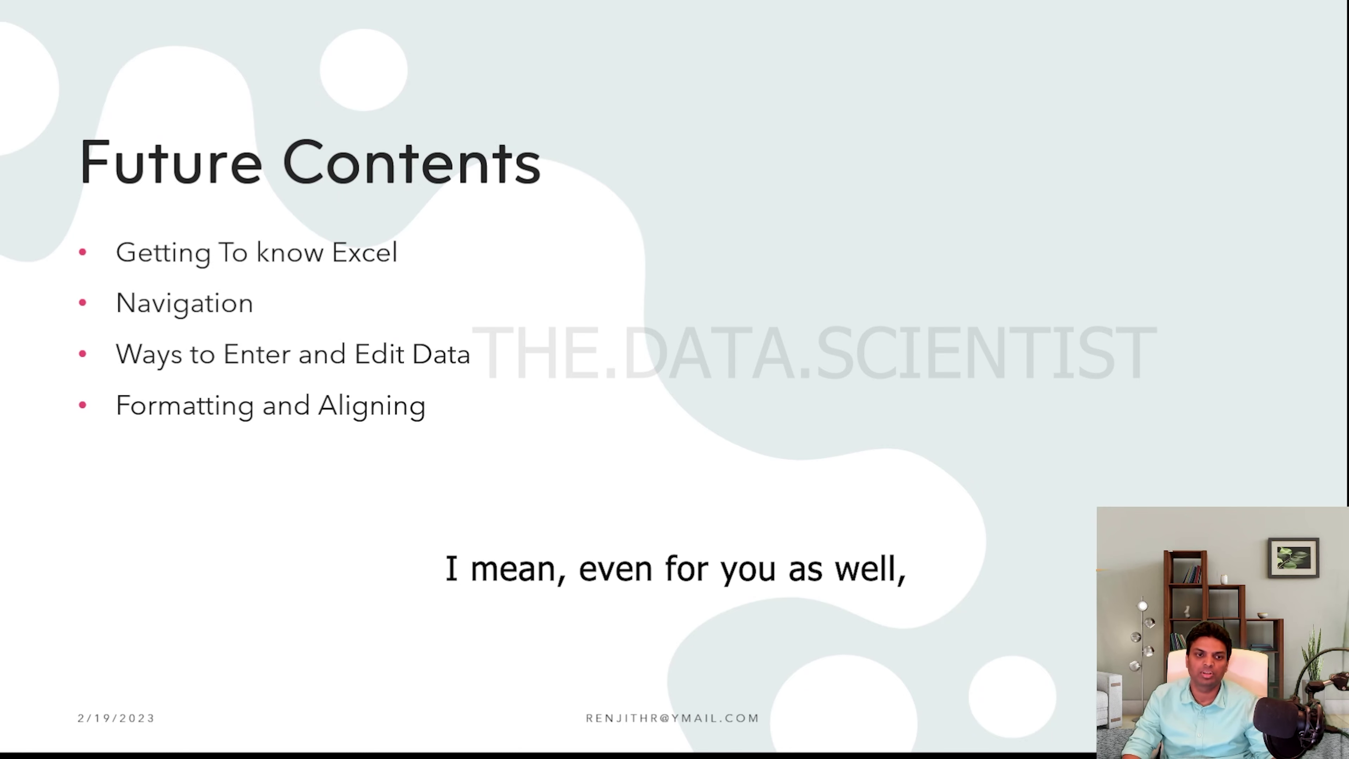
key("Right")
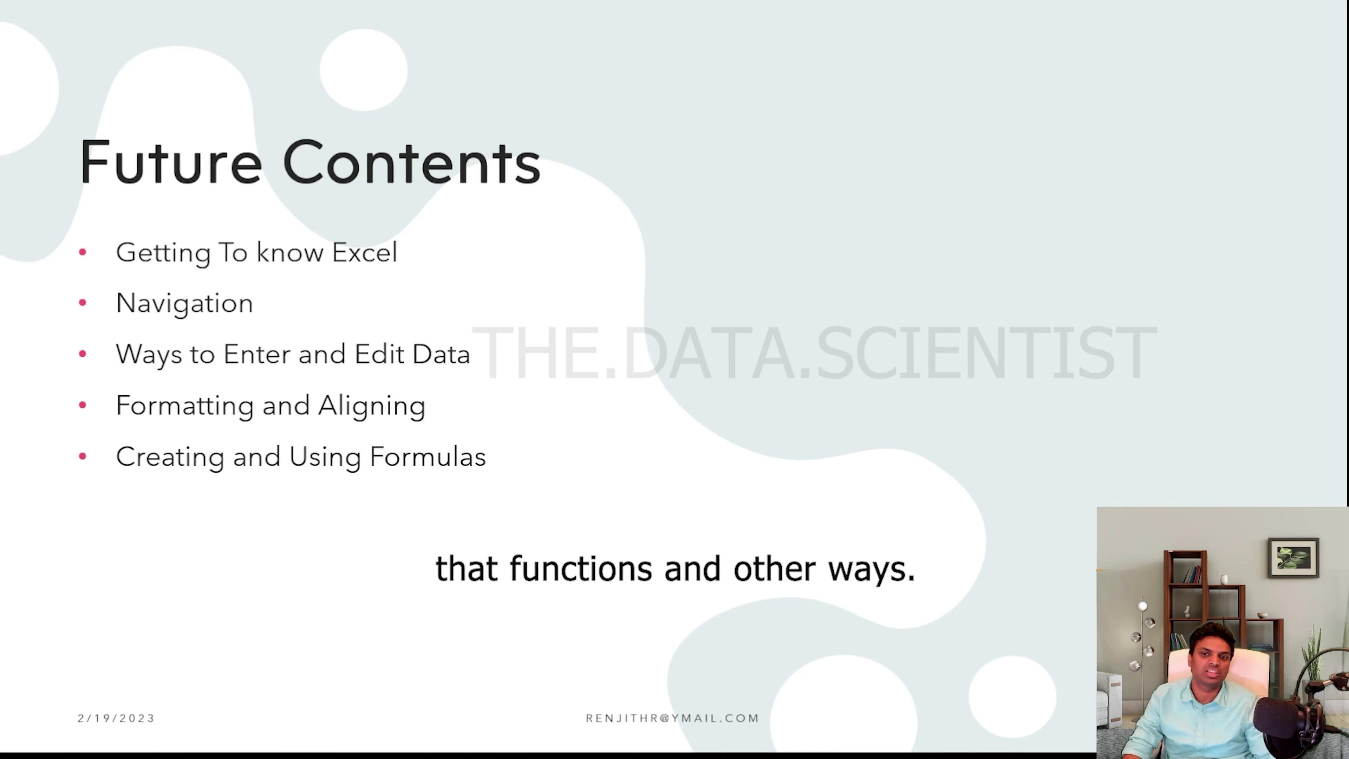
Reveal Excel Existing Functions, Auditing, Validating and Protecting Data, and Hyperlinks, Combining and Status Bar, then advance
key("Right")
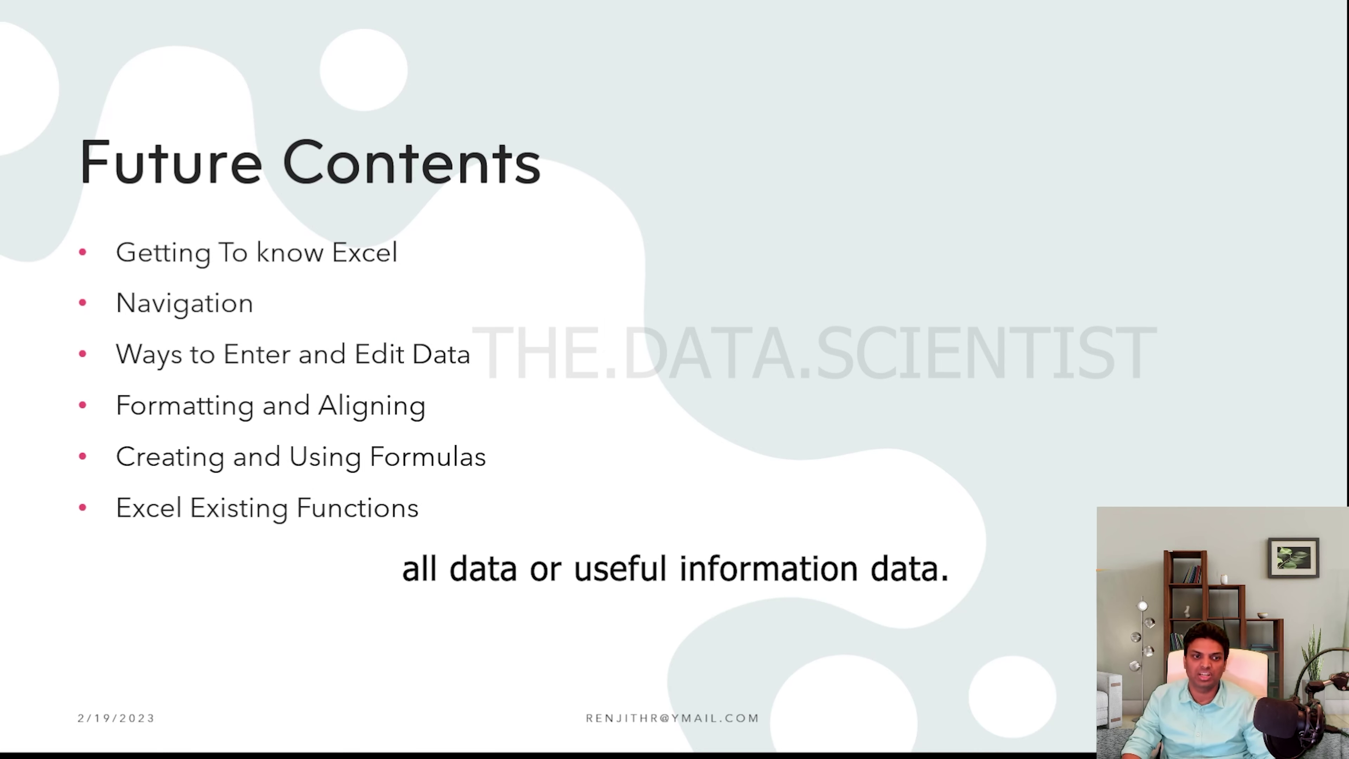
key("Right")
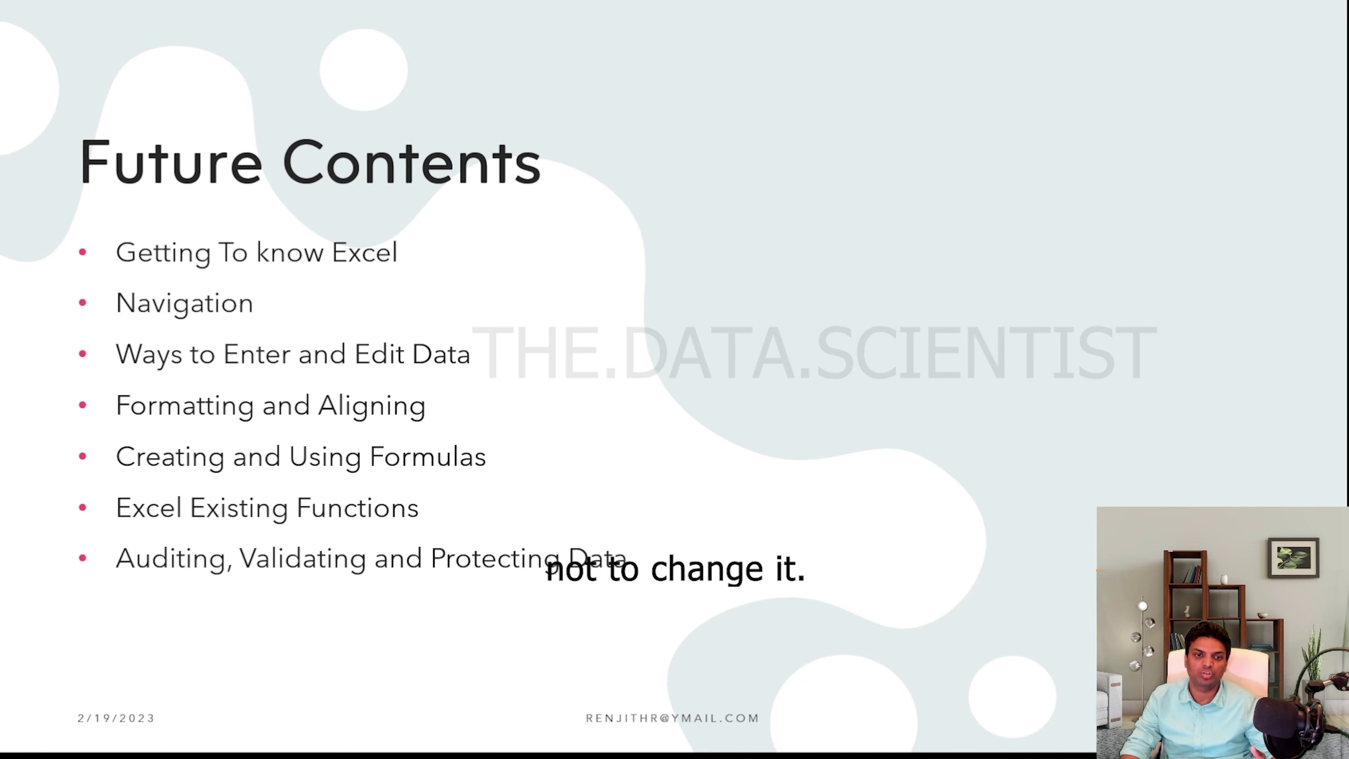
key("Right")
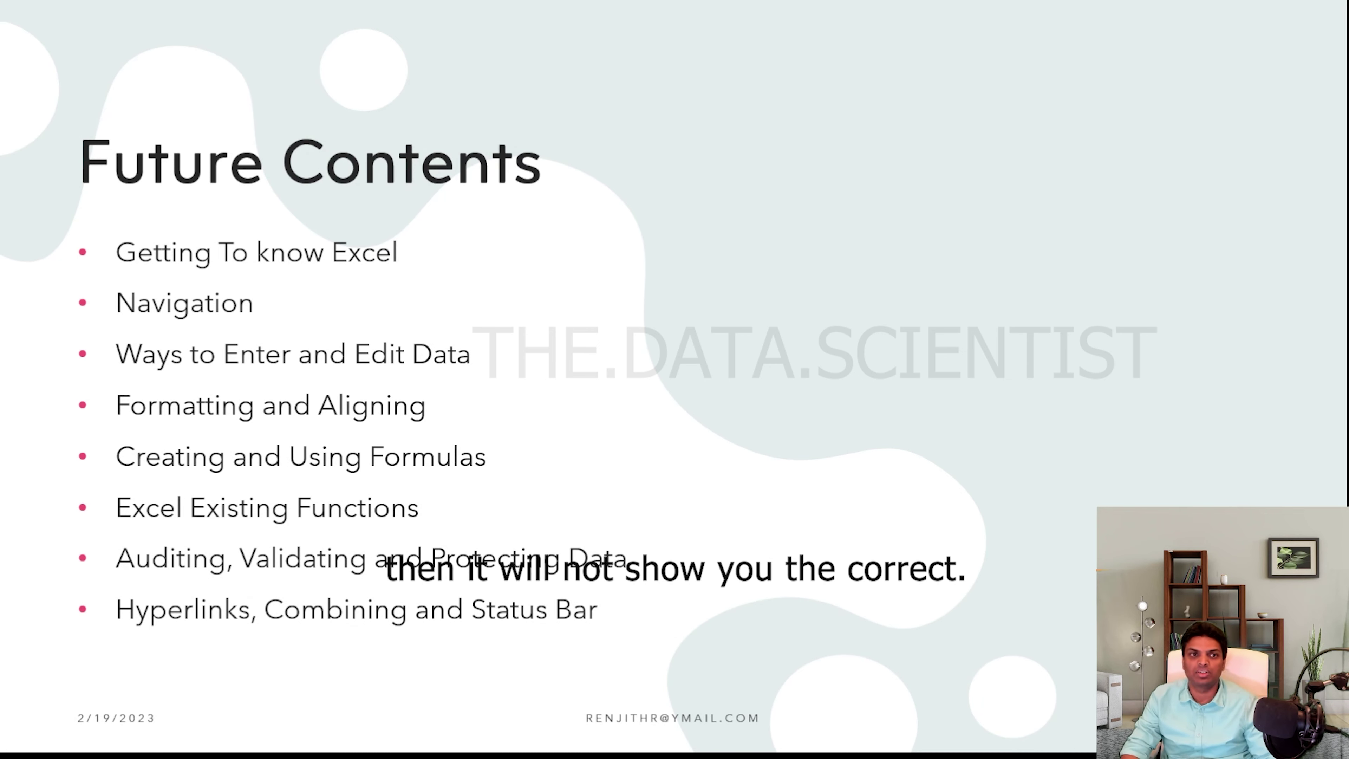
key("Right")
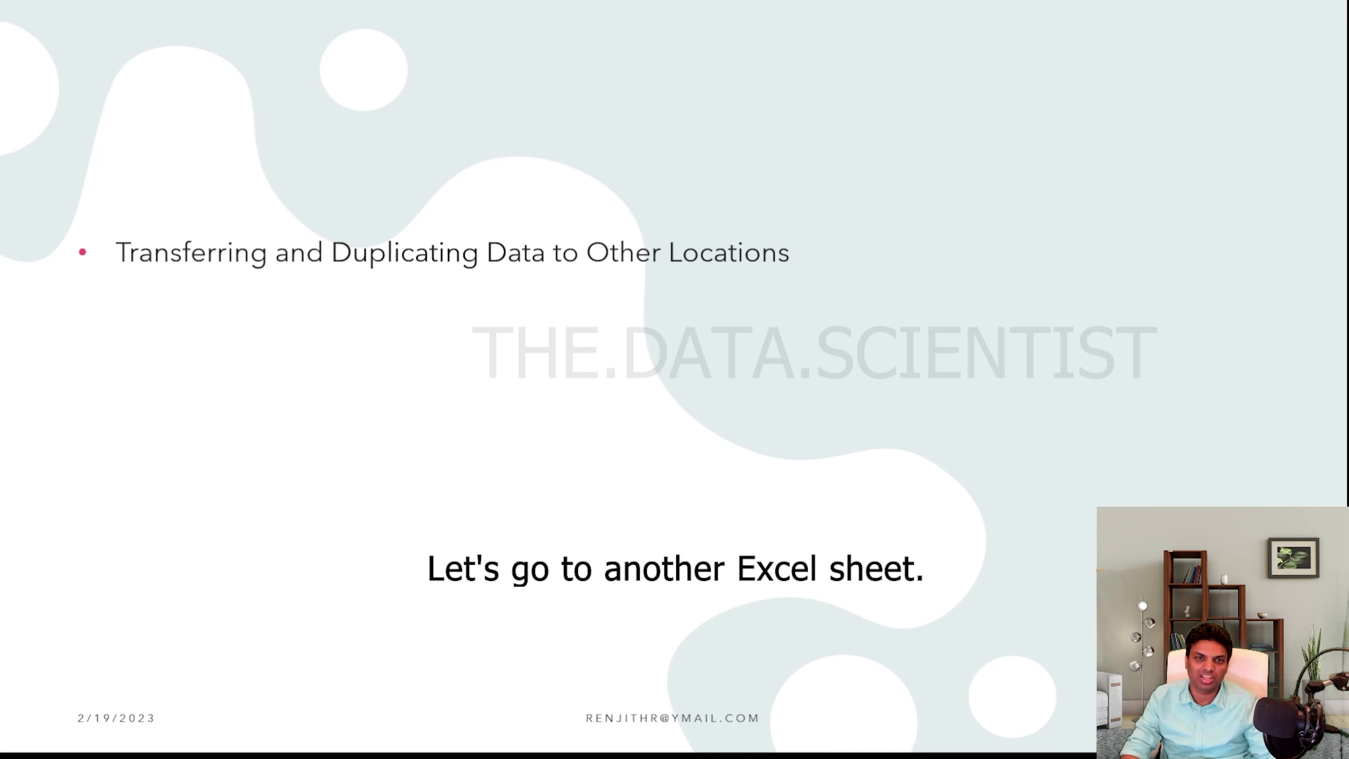
Reveal Tables, Charts, Importing Data, Pivot Tables and Pivot Charts, and Geography and Stock Data Types
key("Right")
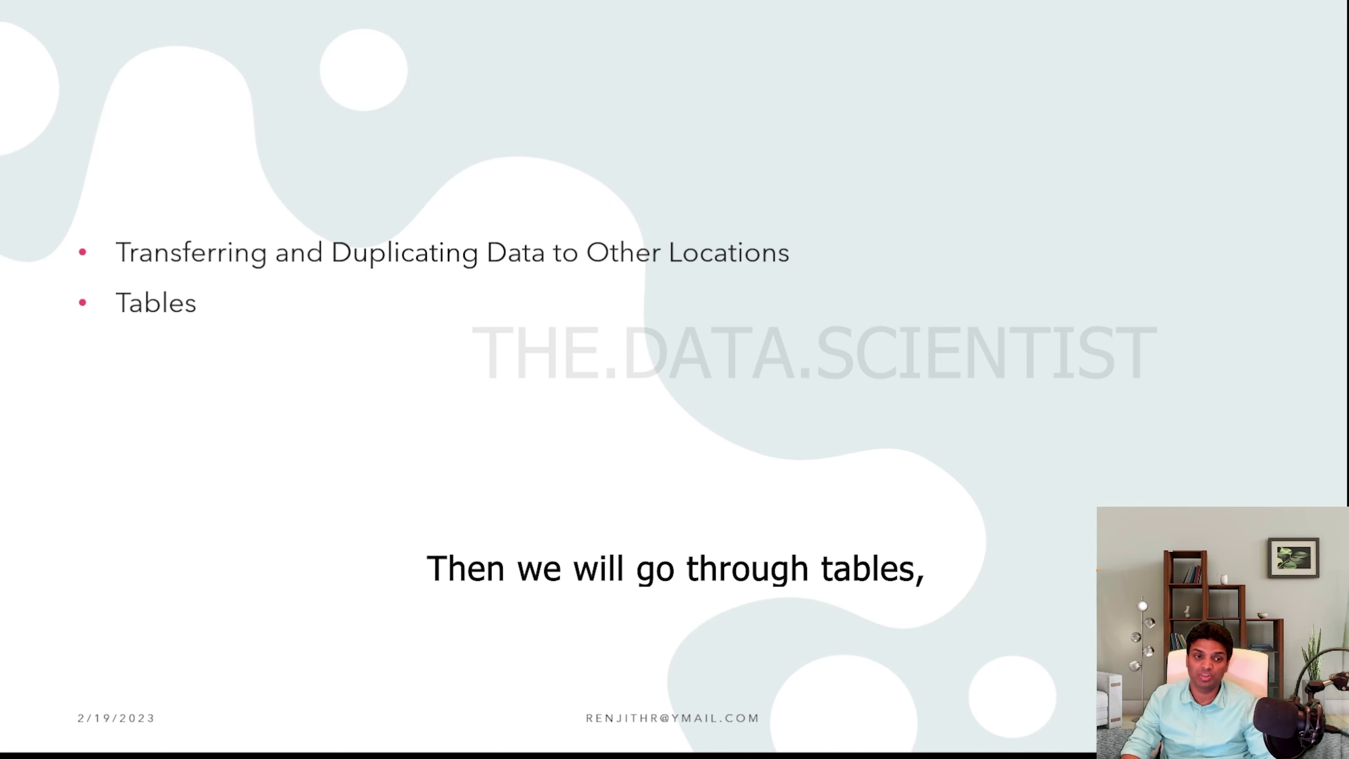
key("Right")
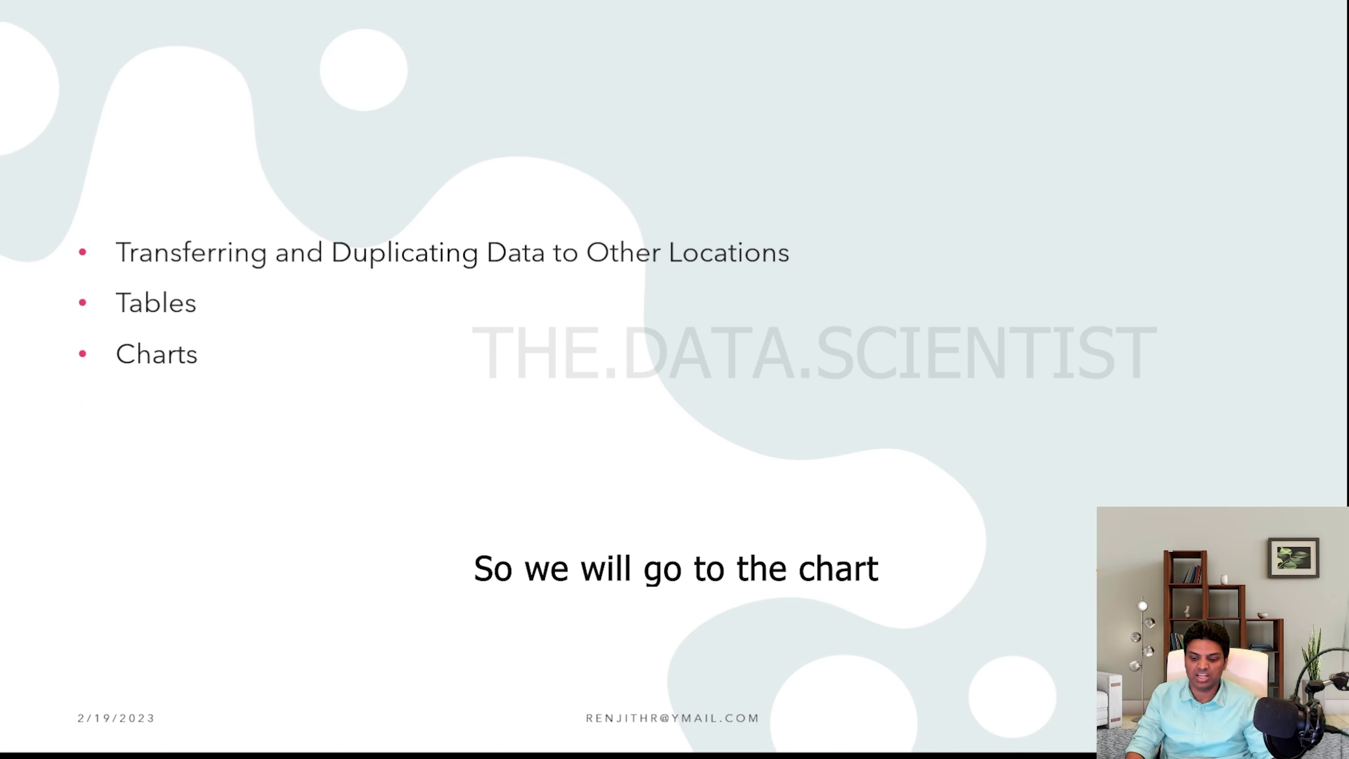
key("Right")
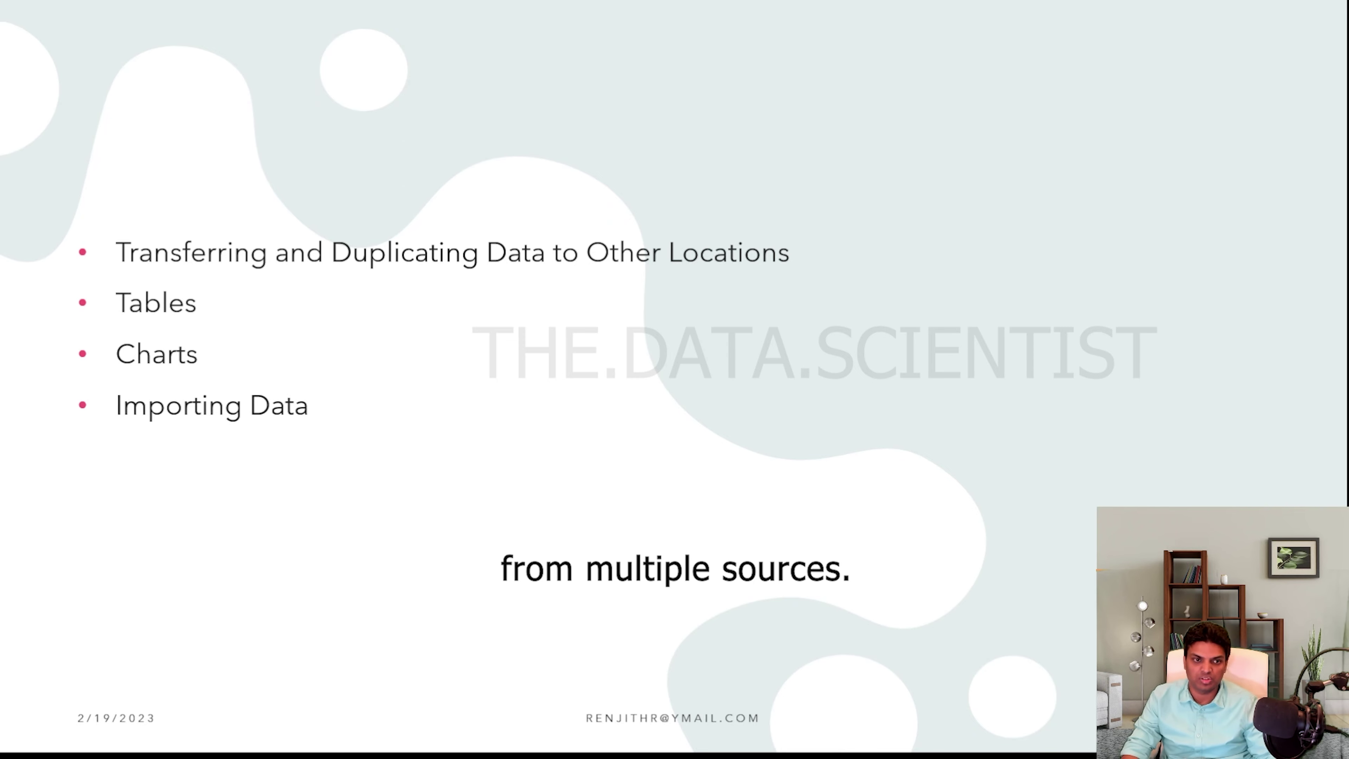
key("Right")
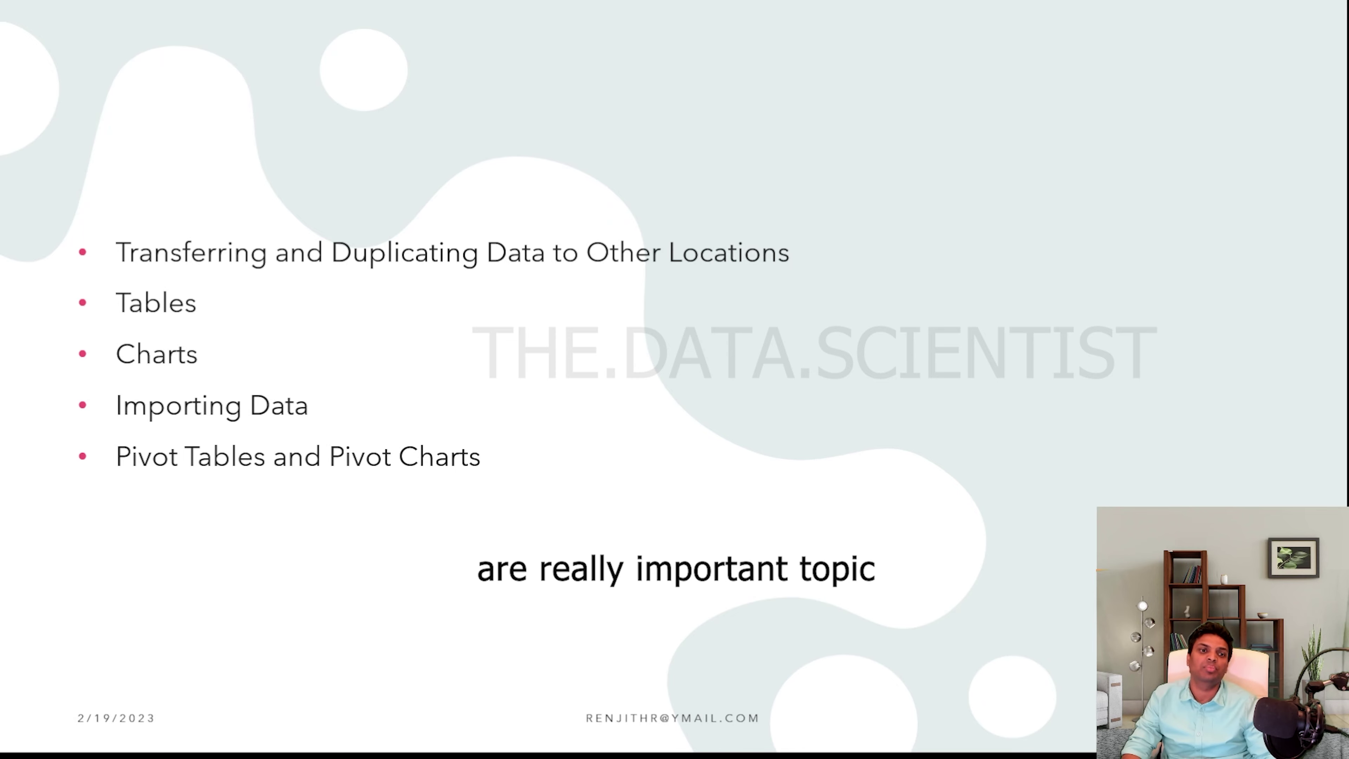
key("Right")
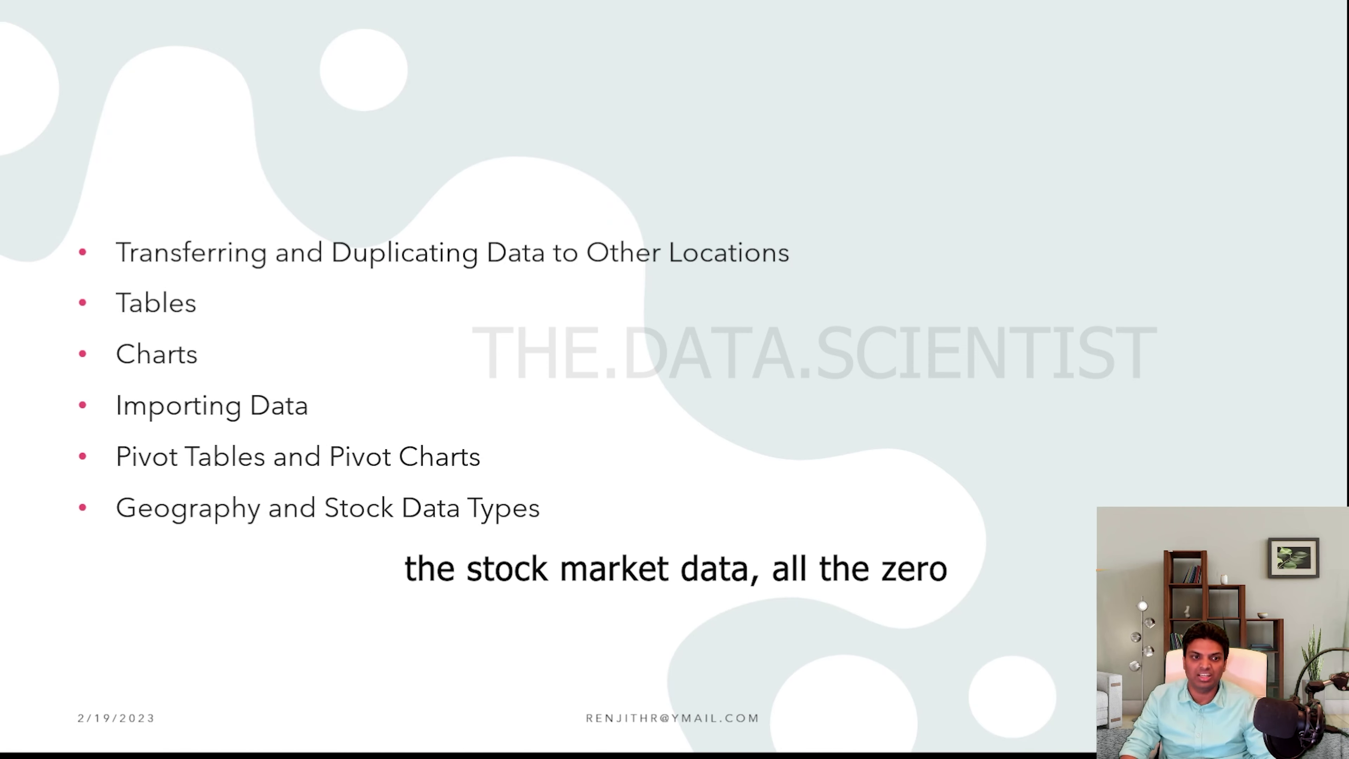
Reveal the Excel Macros and VBA bullets, then move to the closing contact slide
key("Right")
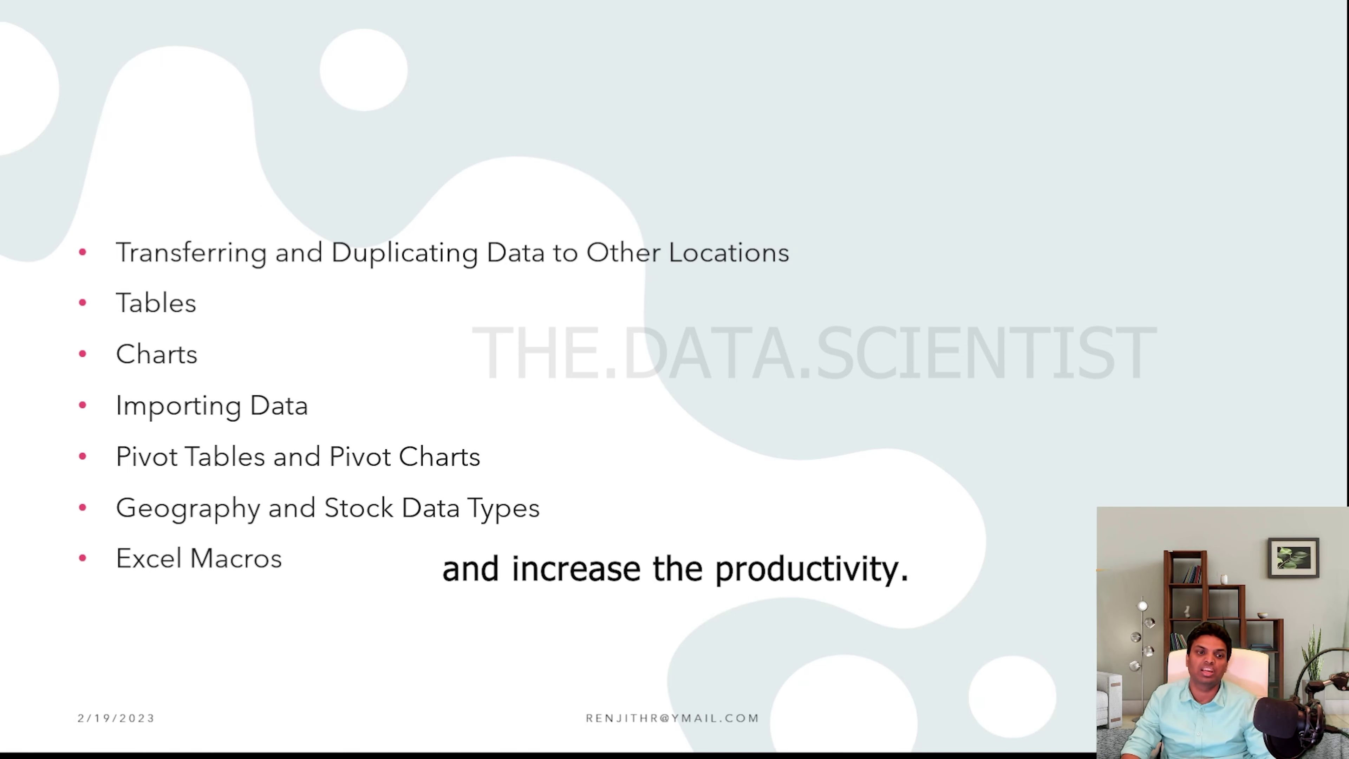
key("Right")
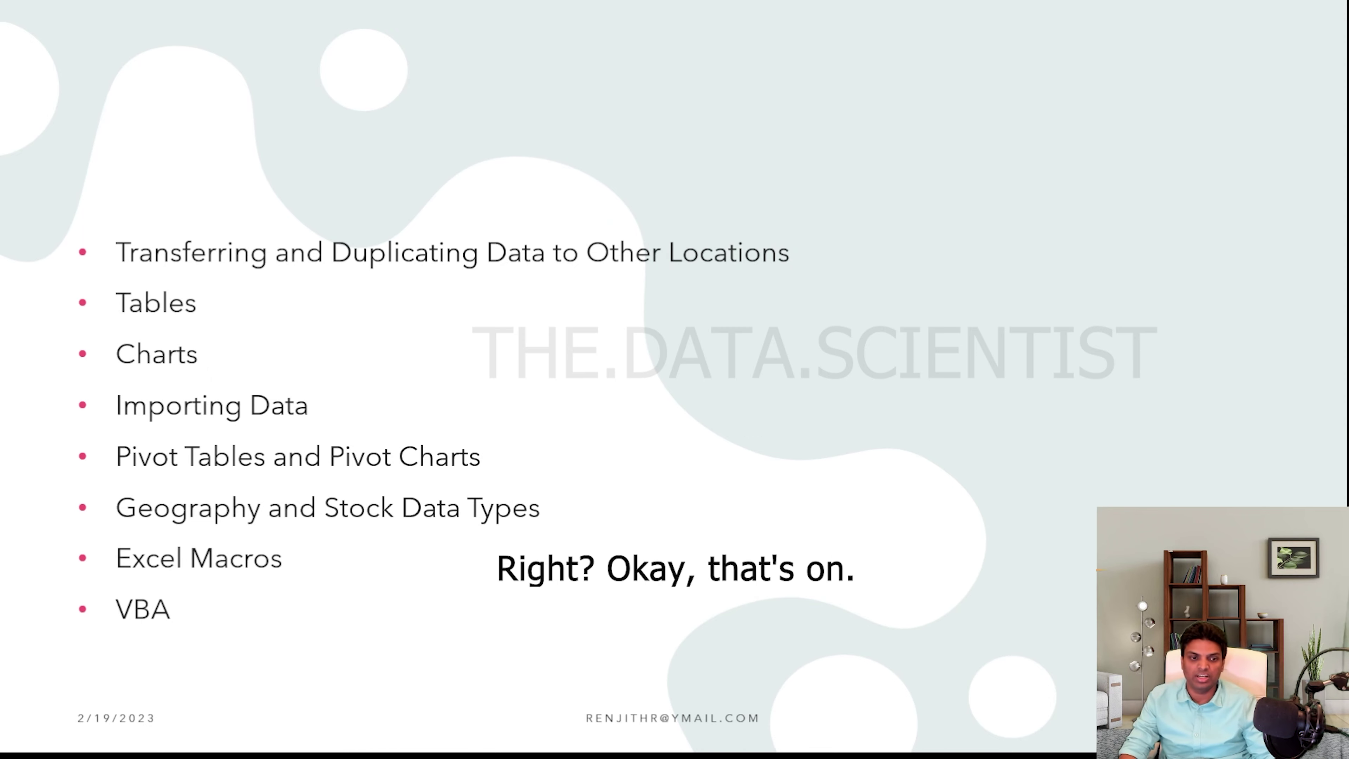
key("Right")
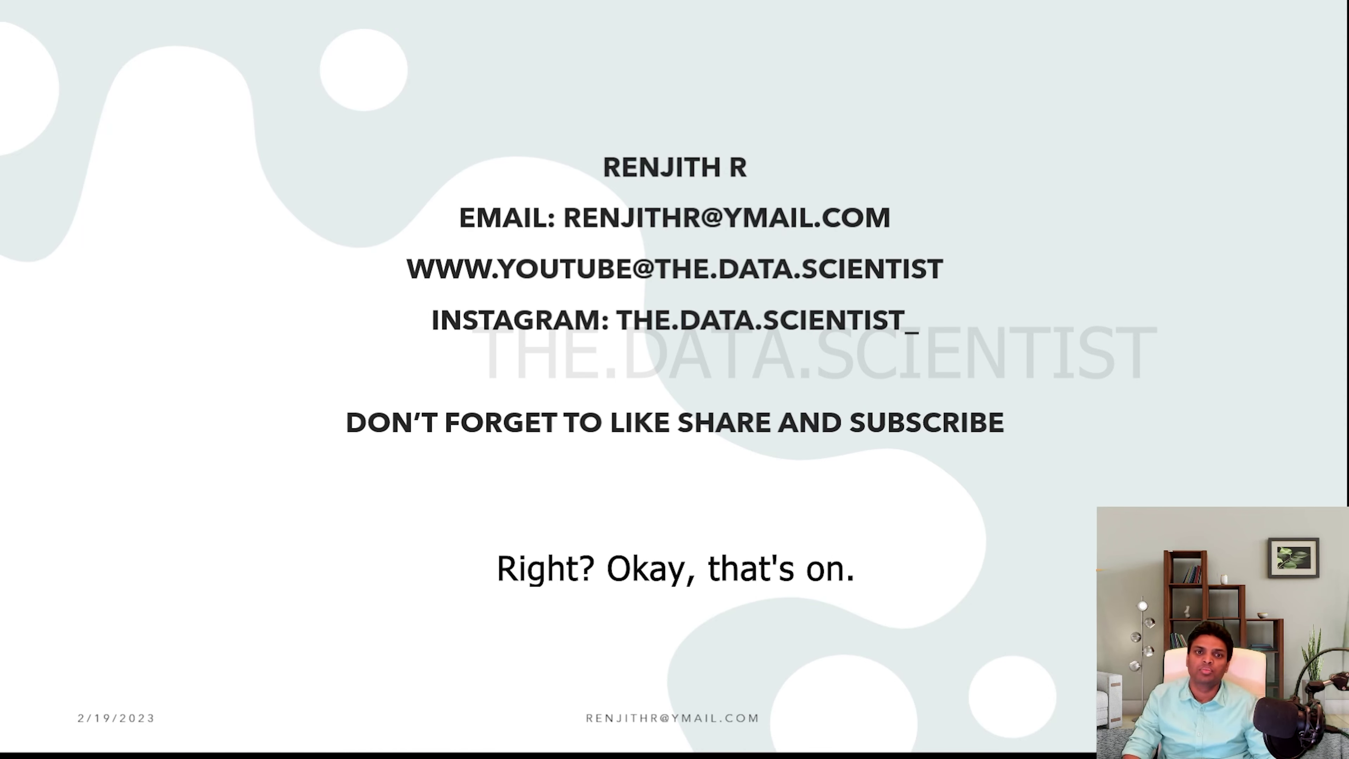